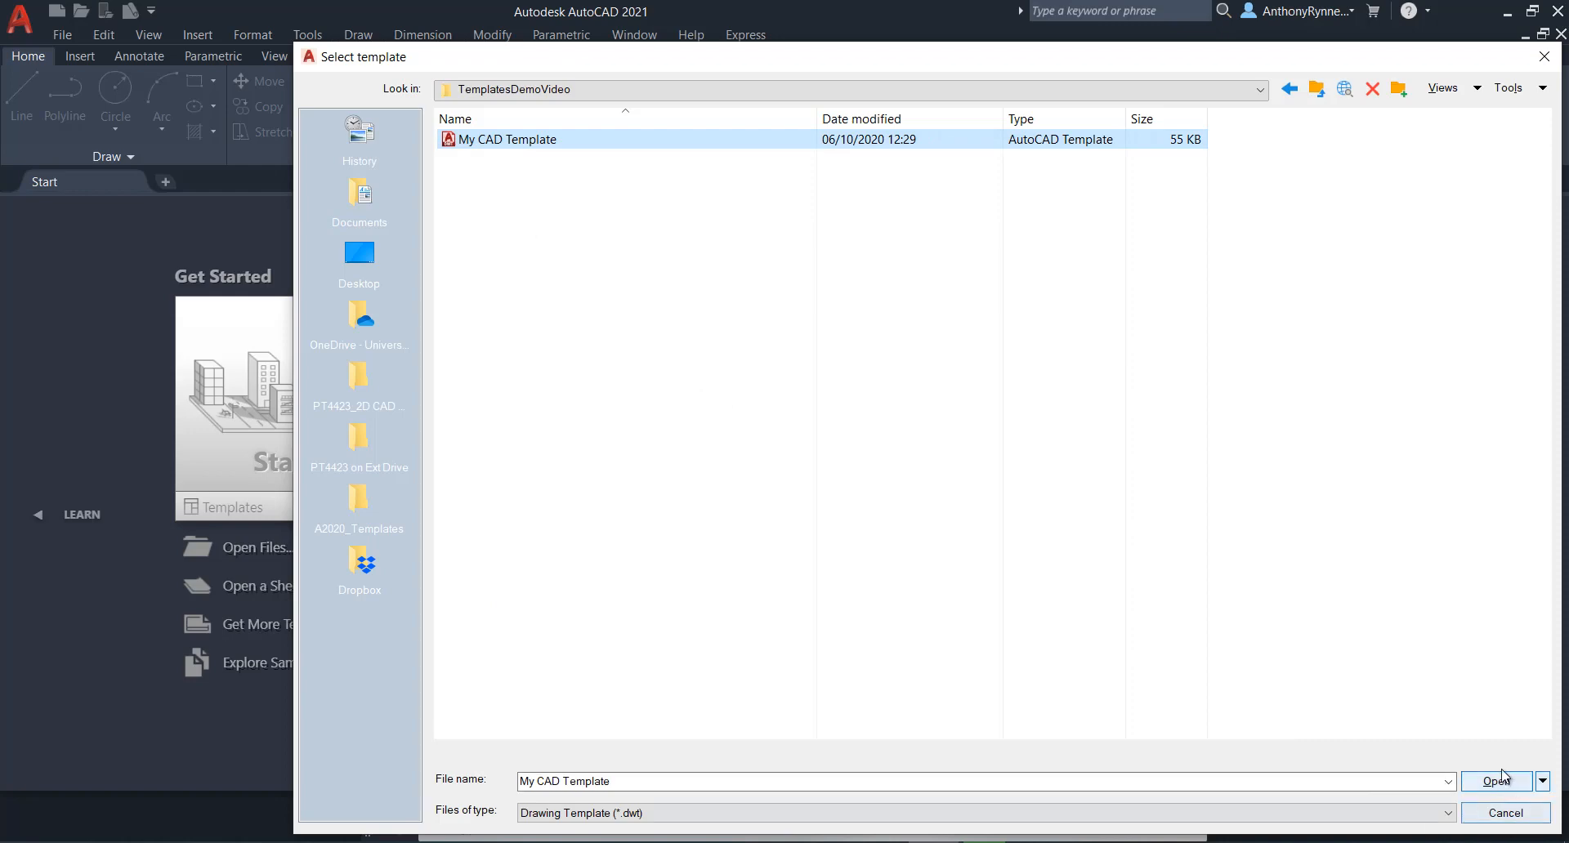
Start a new drawing from My CAD Template and make Text_TB the current layer.
left_click(1496, 781)
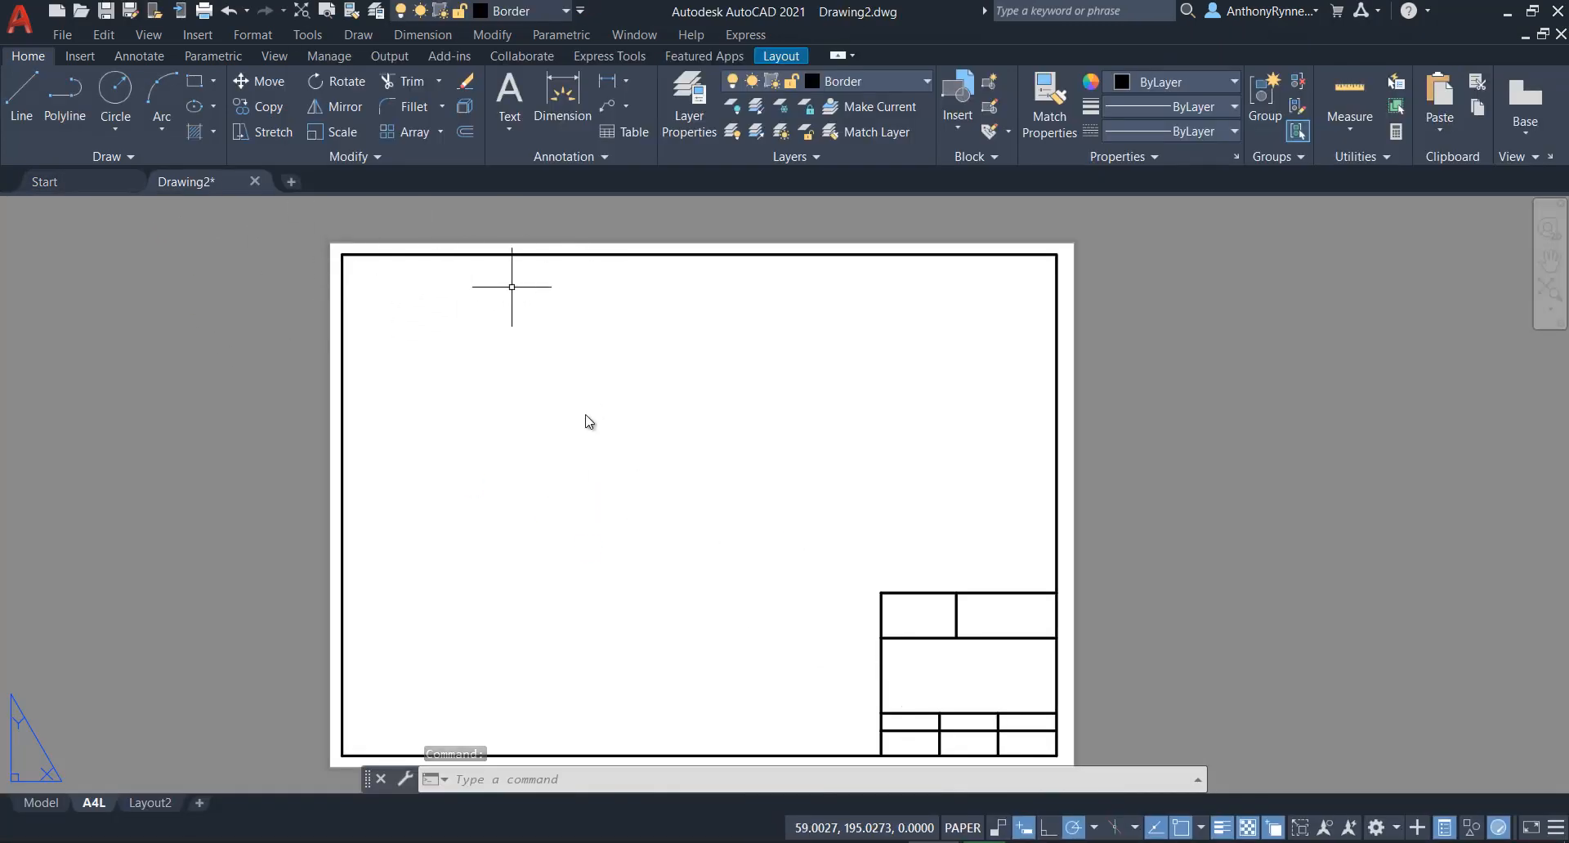
middle_click_drag(753, 648, 713, 625)
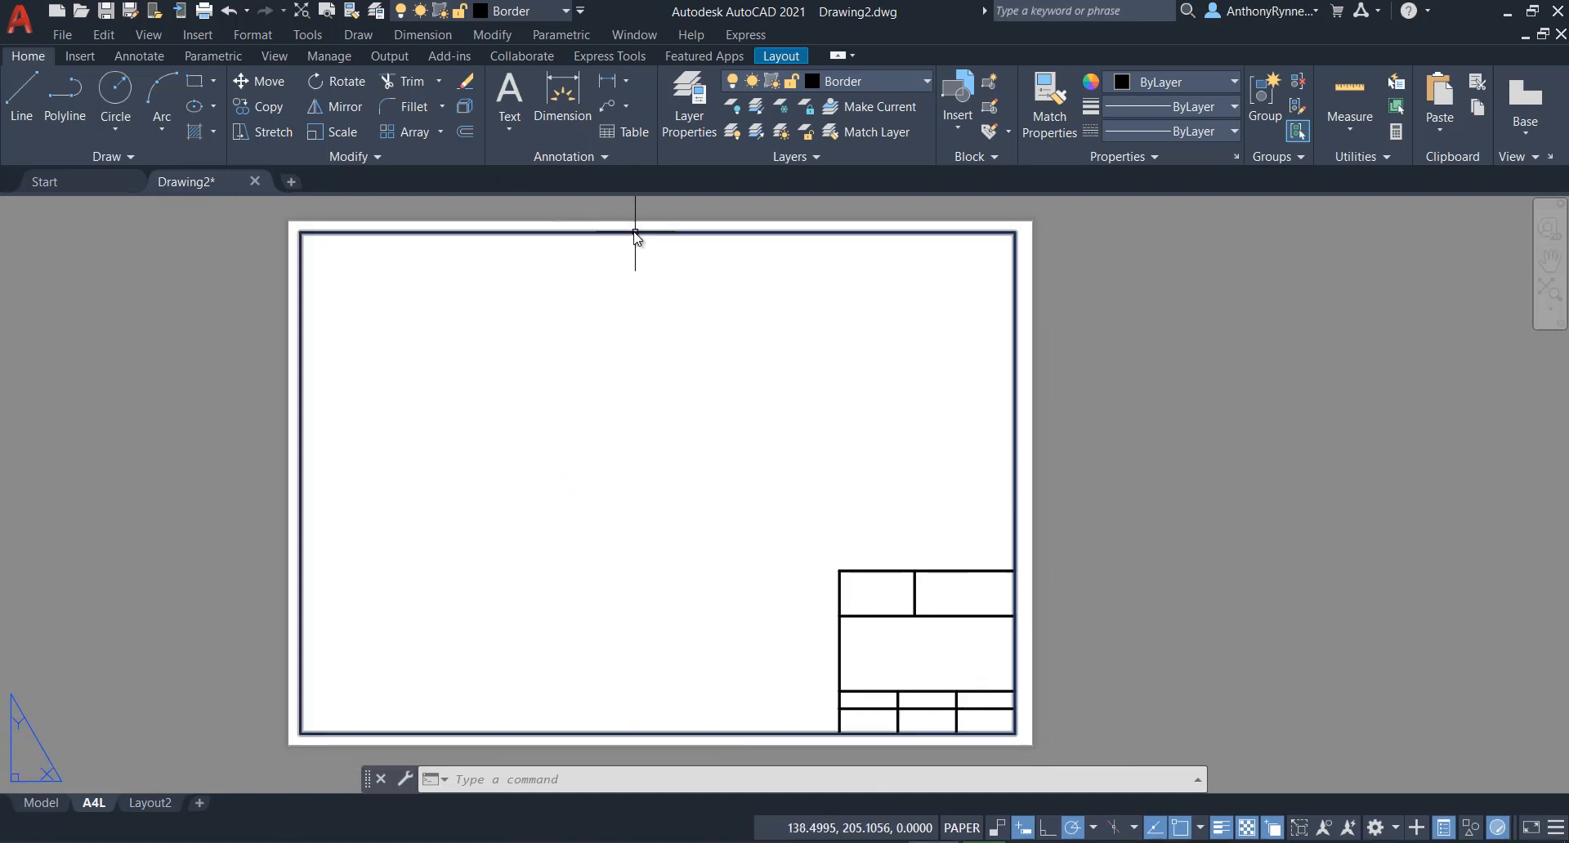
left_click(567, 12)
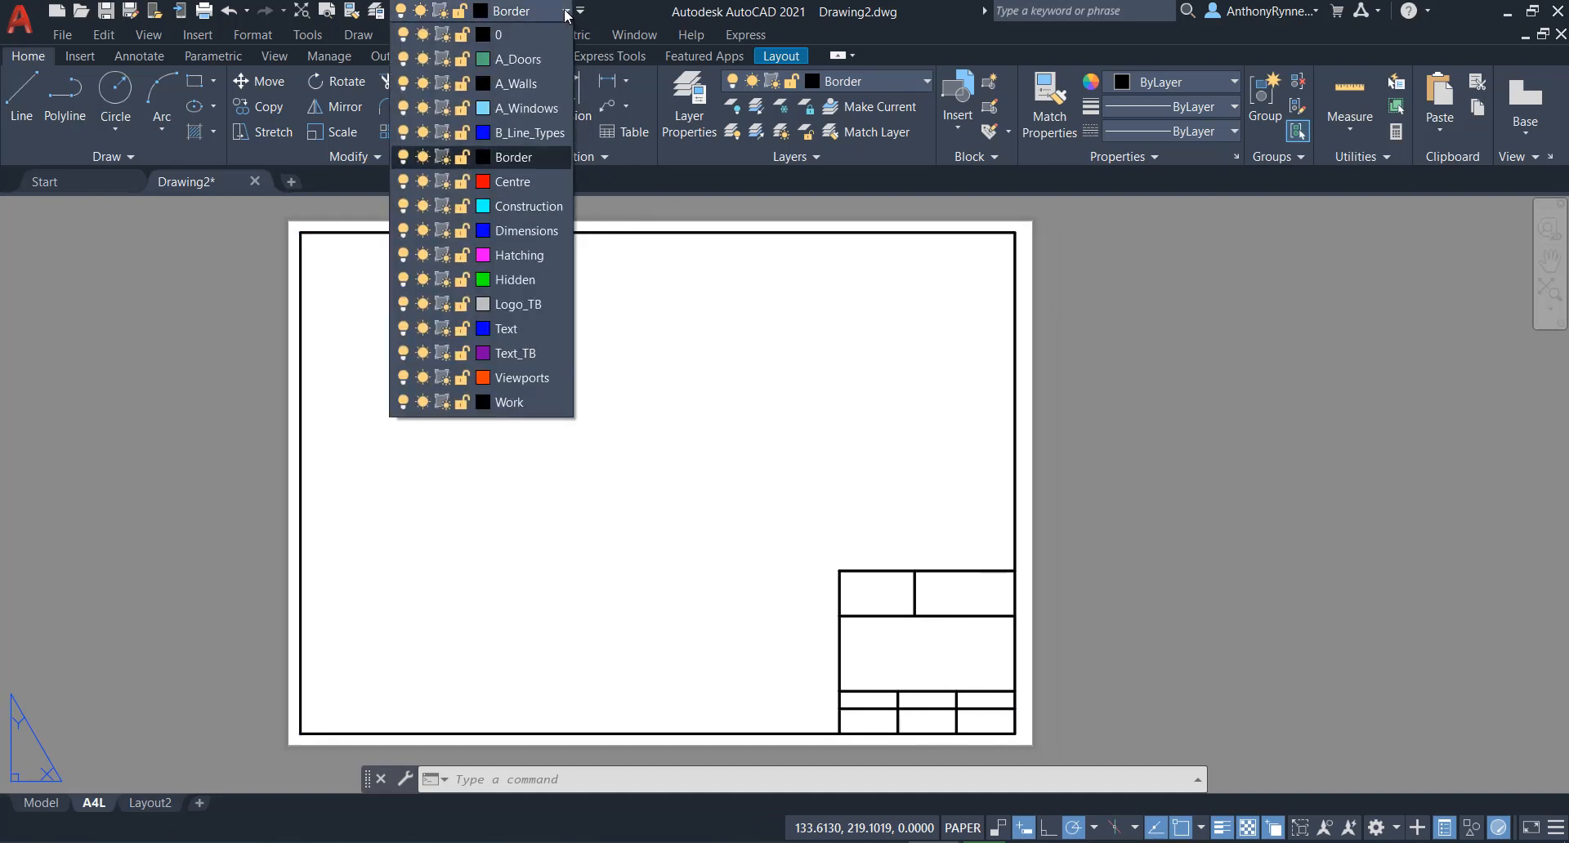
left_click(1151, 375)
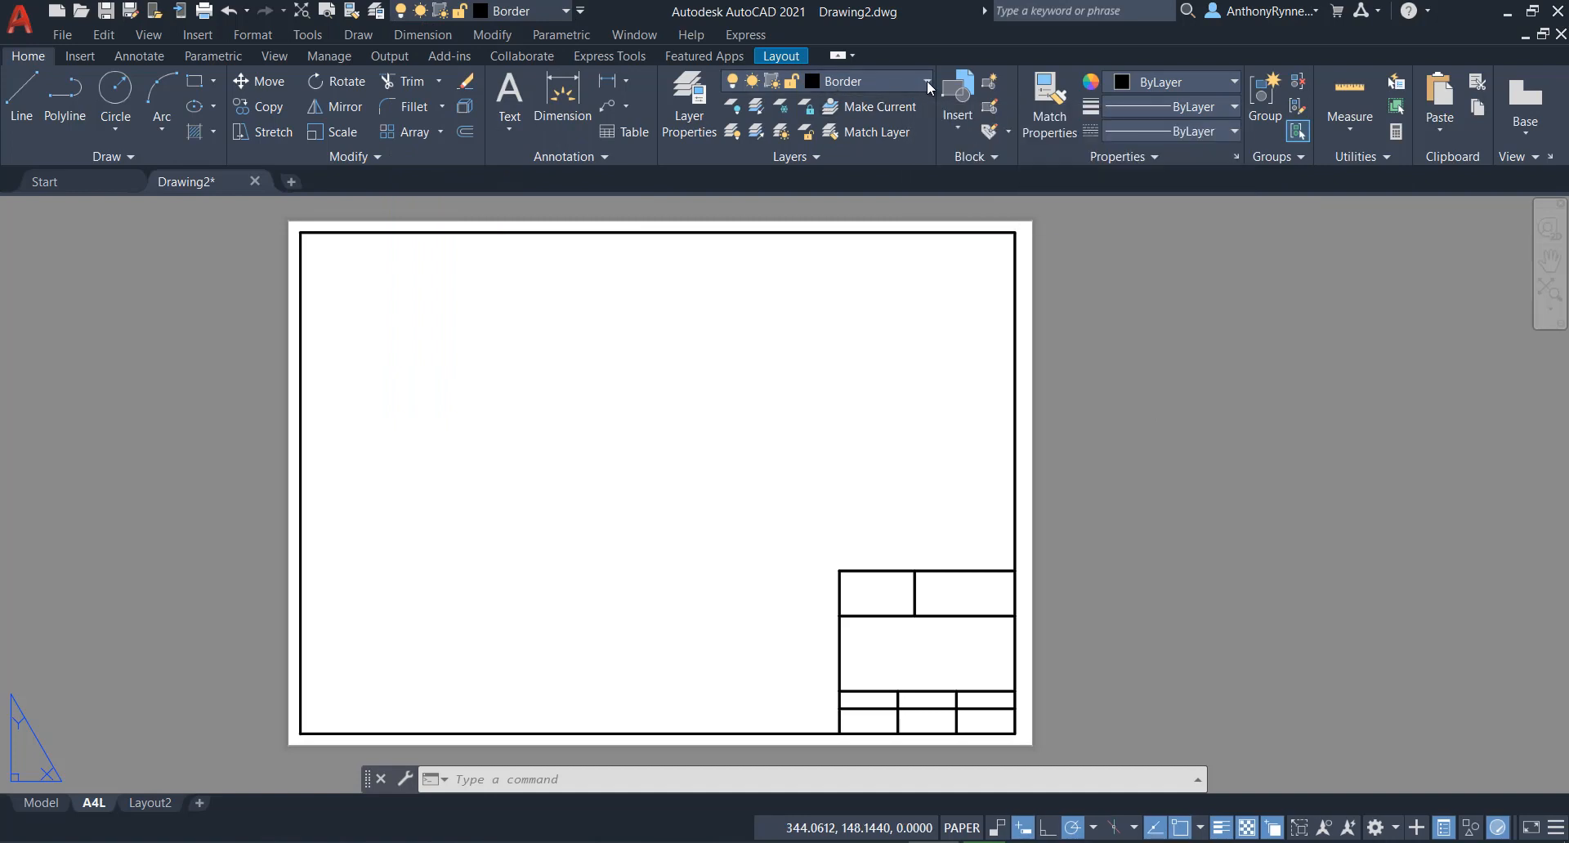
left_click(927, 82)
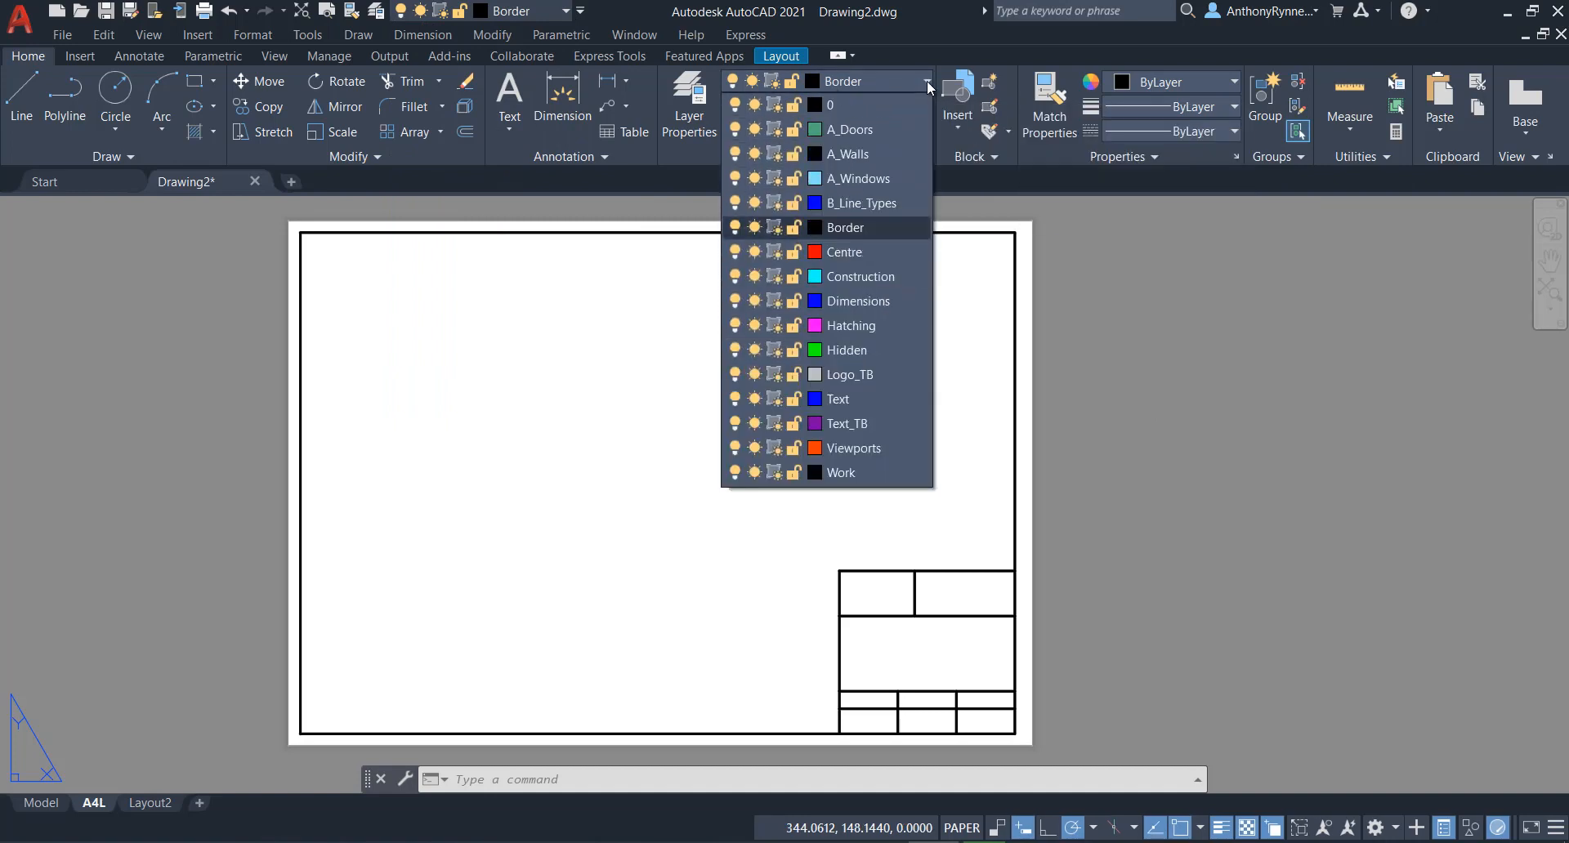
left_click(843, 424)
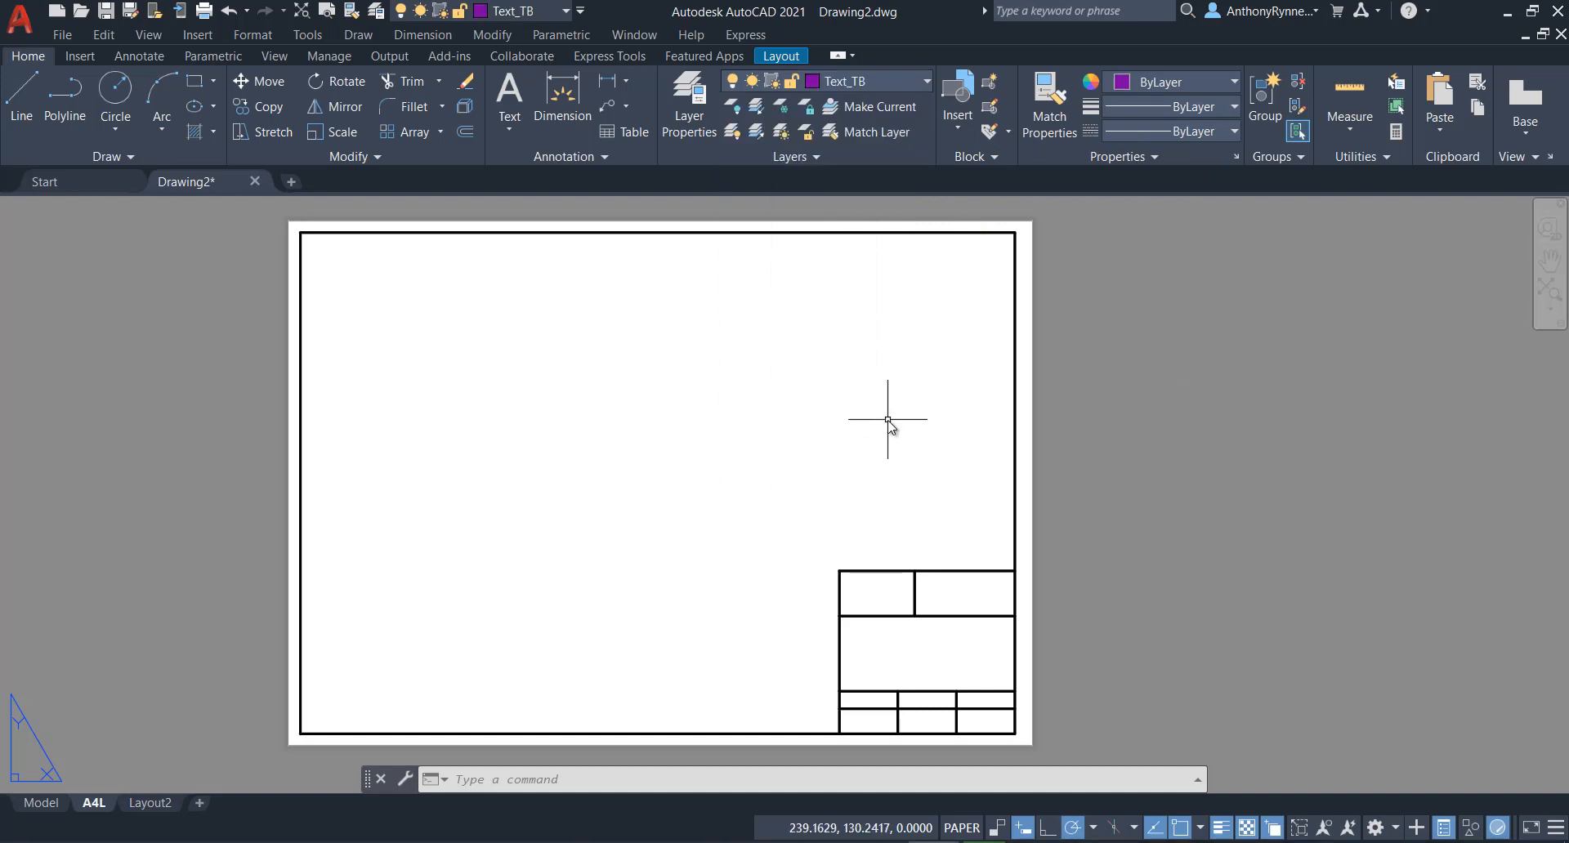
Attach the dimensioned title block picture as a raster image reference beside the A4L sheet, next to the empty title block.
middle_click_drag(773, 623, 623, 536)
scroll(772, 624, "up", 4)
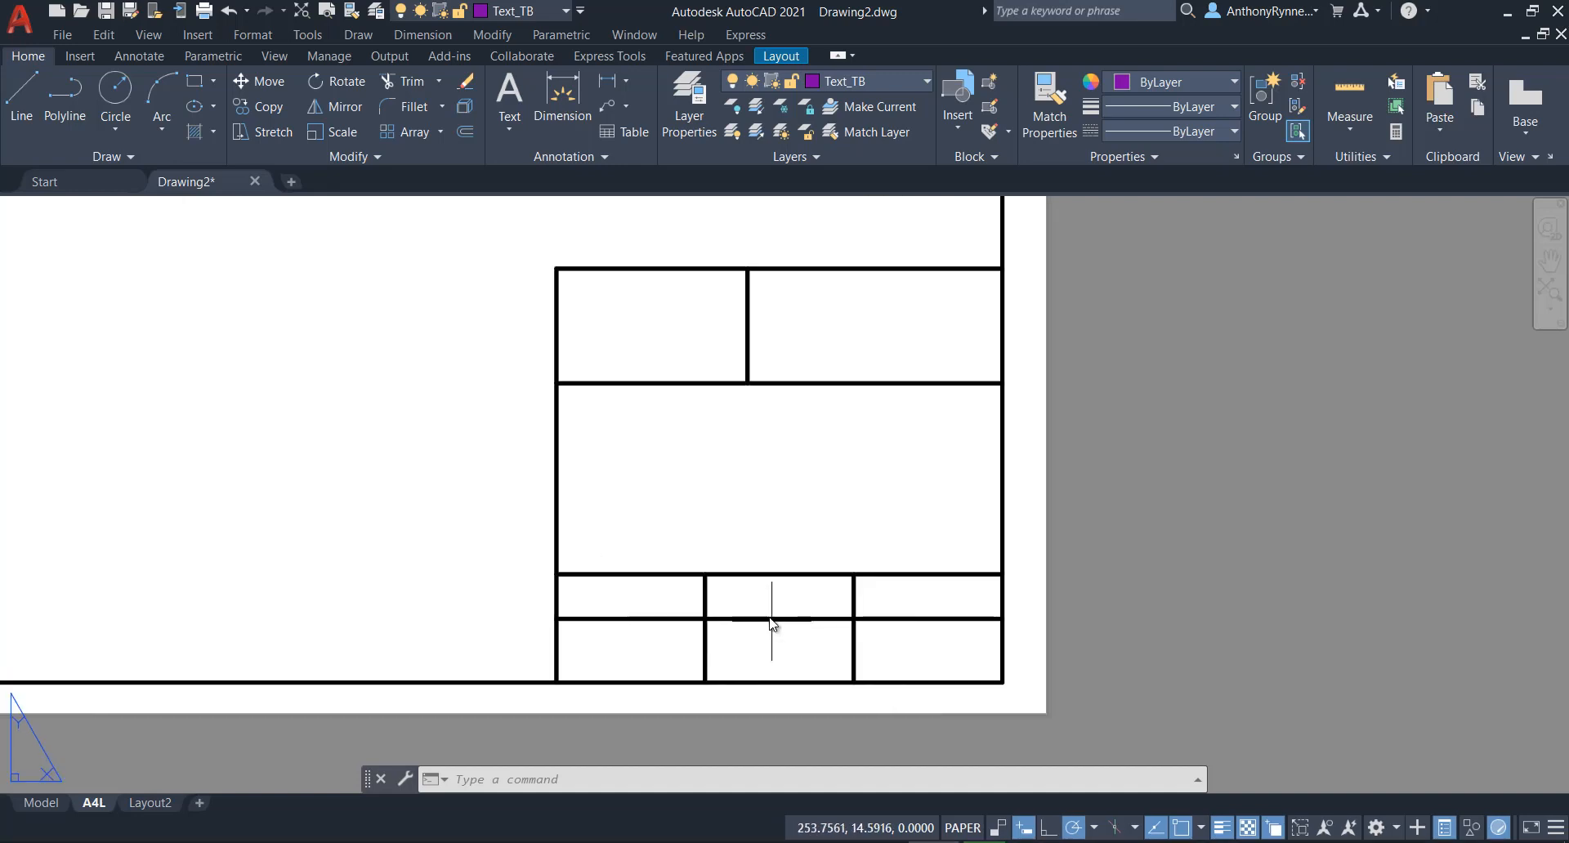
middle_click_drag(728, 493, 613, 490)
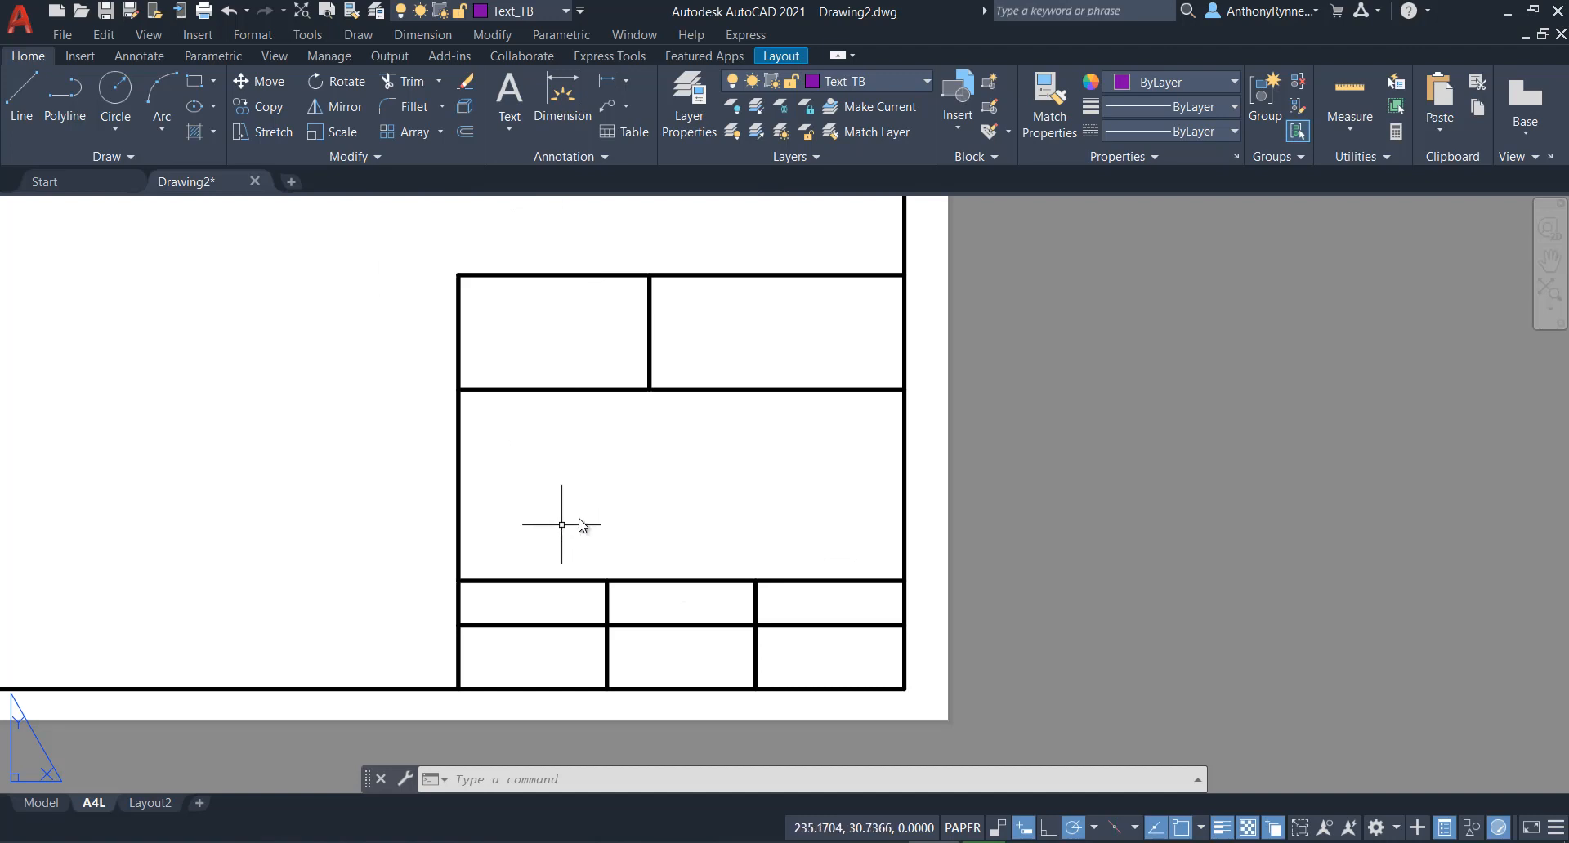
middle_click_drag(763, 483, 619, 471)
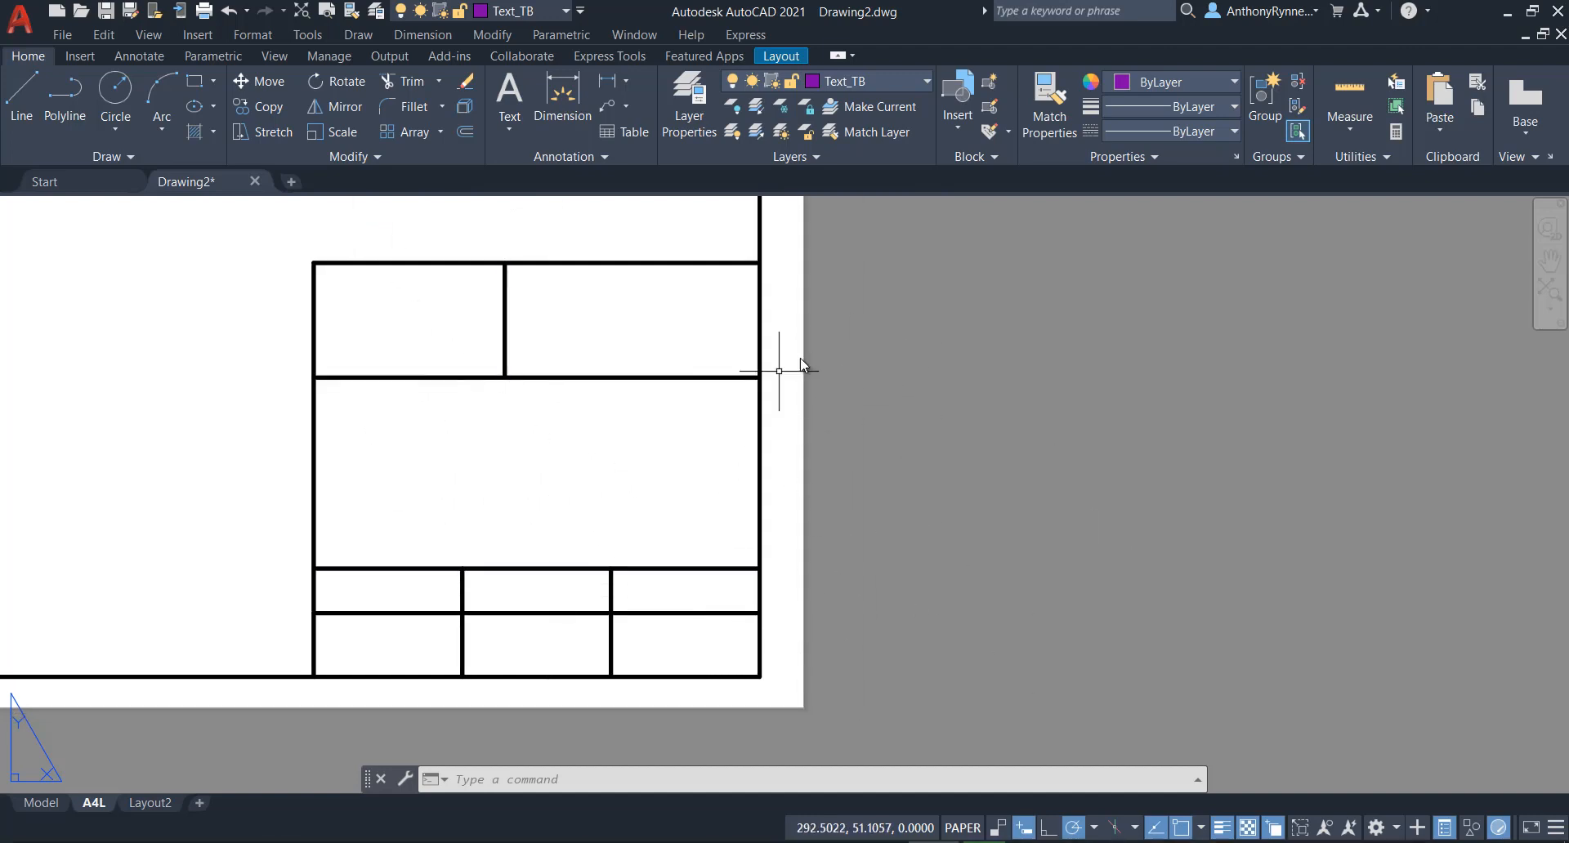
left_click(198, 36)
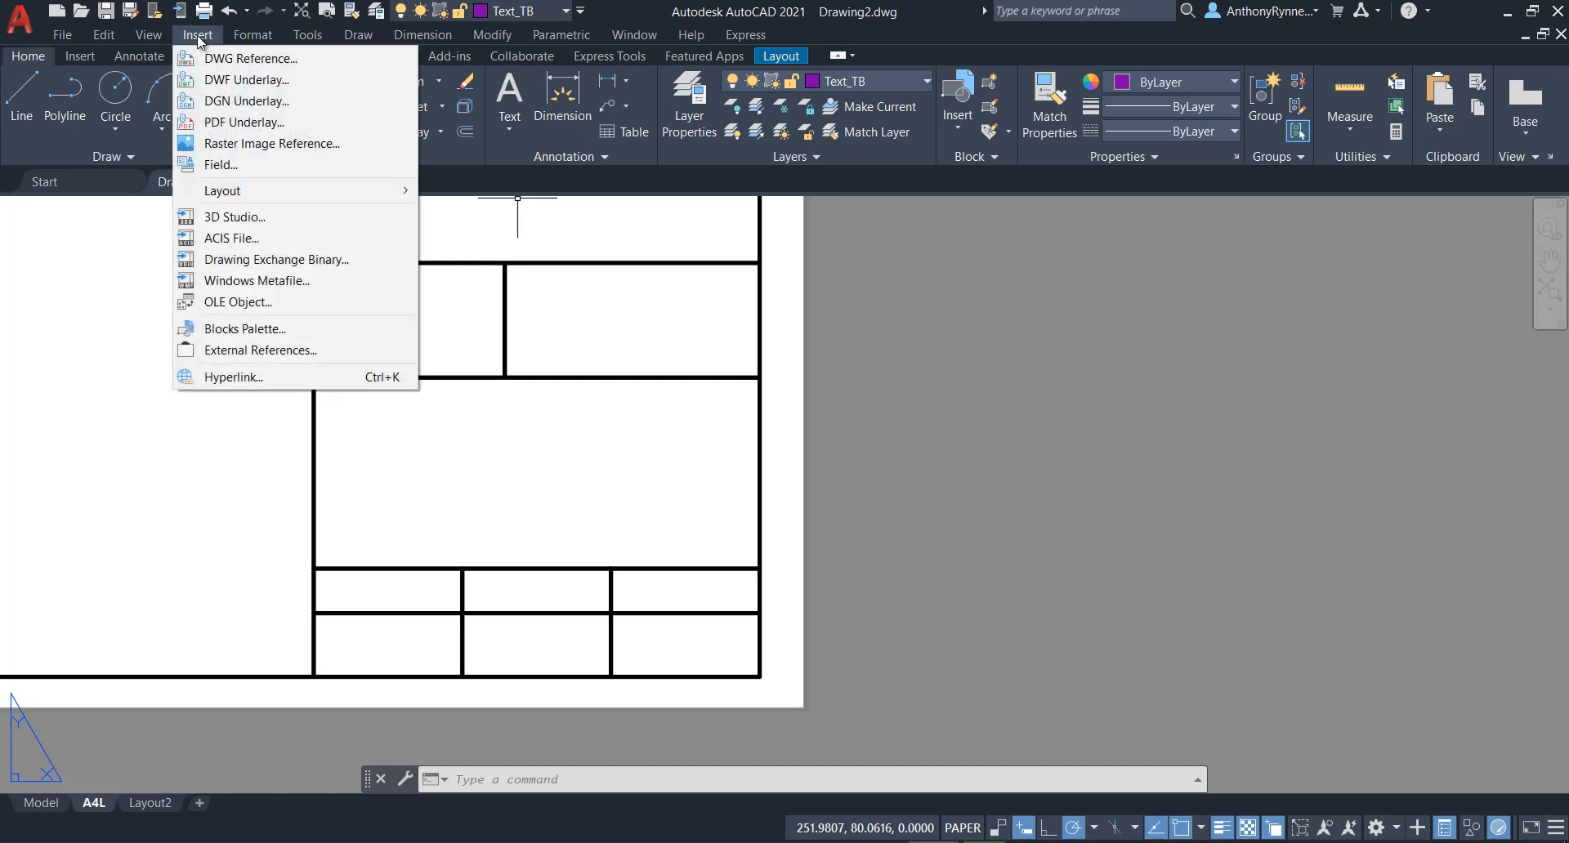
left_click(218, 144)
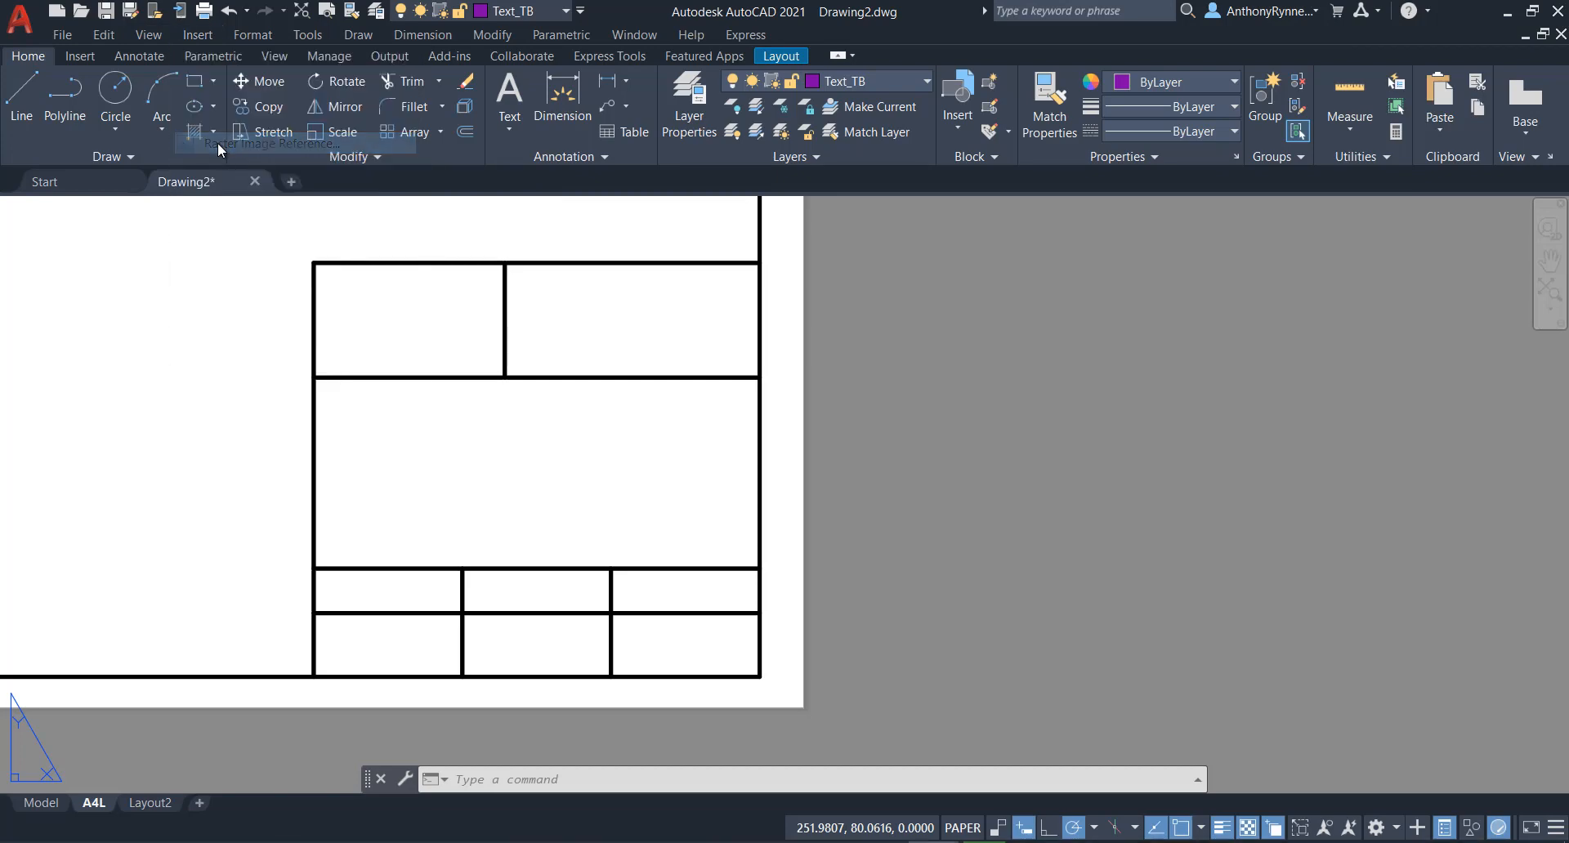
left_click(842, 583)
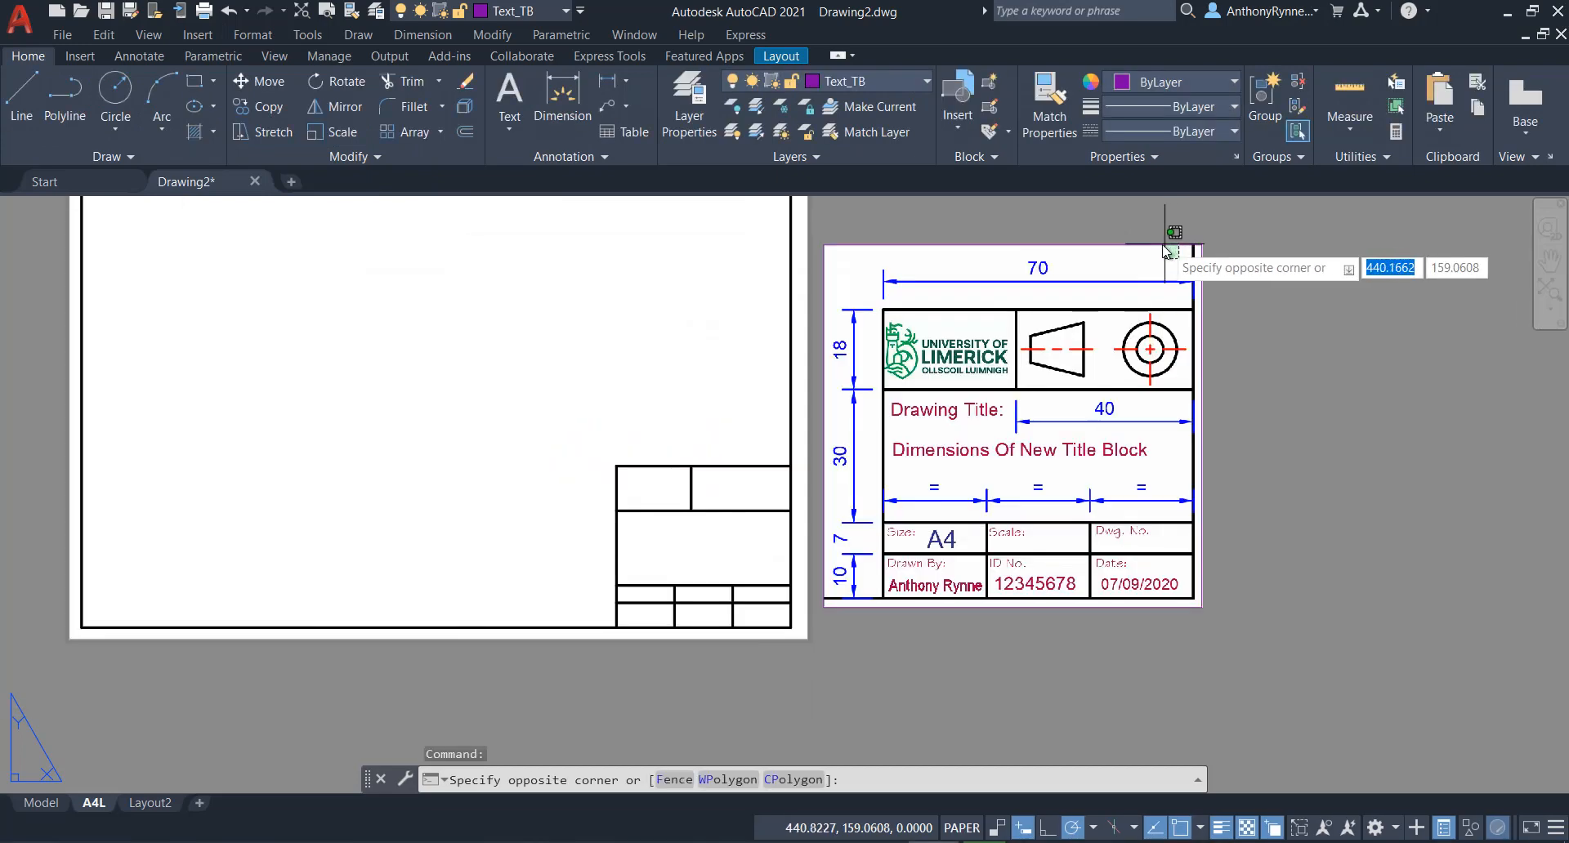
Shrink the reference image by its upper-right corner grip to roughly the size of the drawn title block, and deselect it.
left_click(1139, 227)
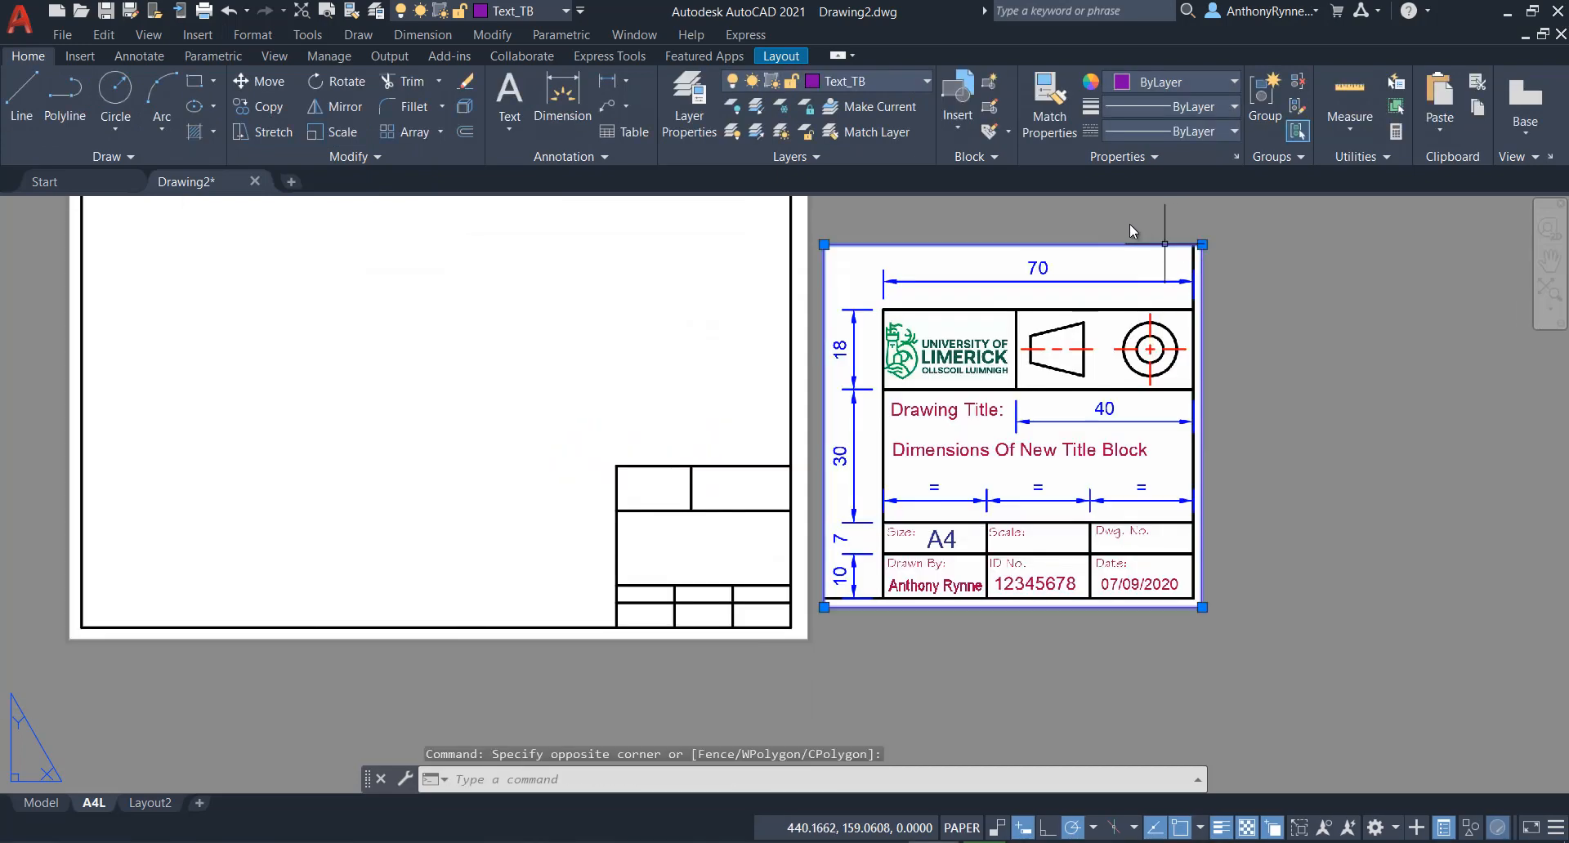
left_click(1201, 244)
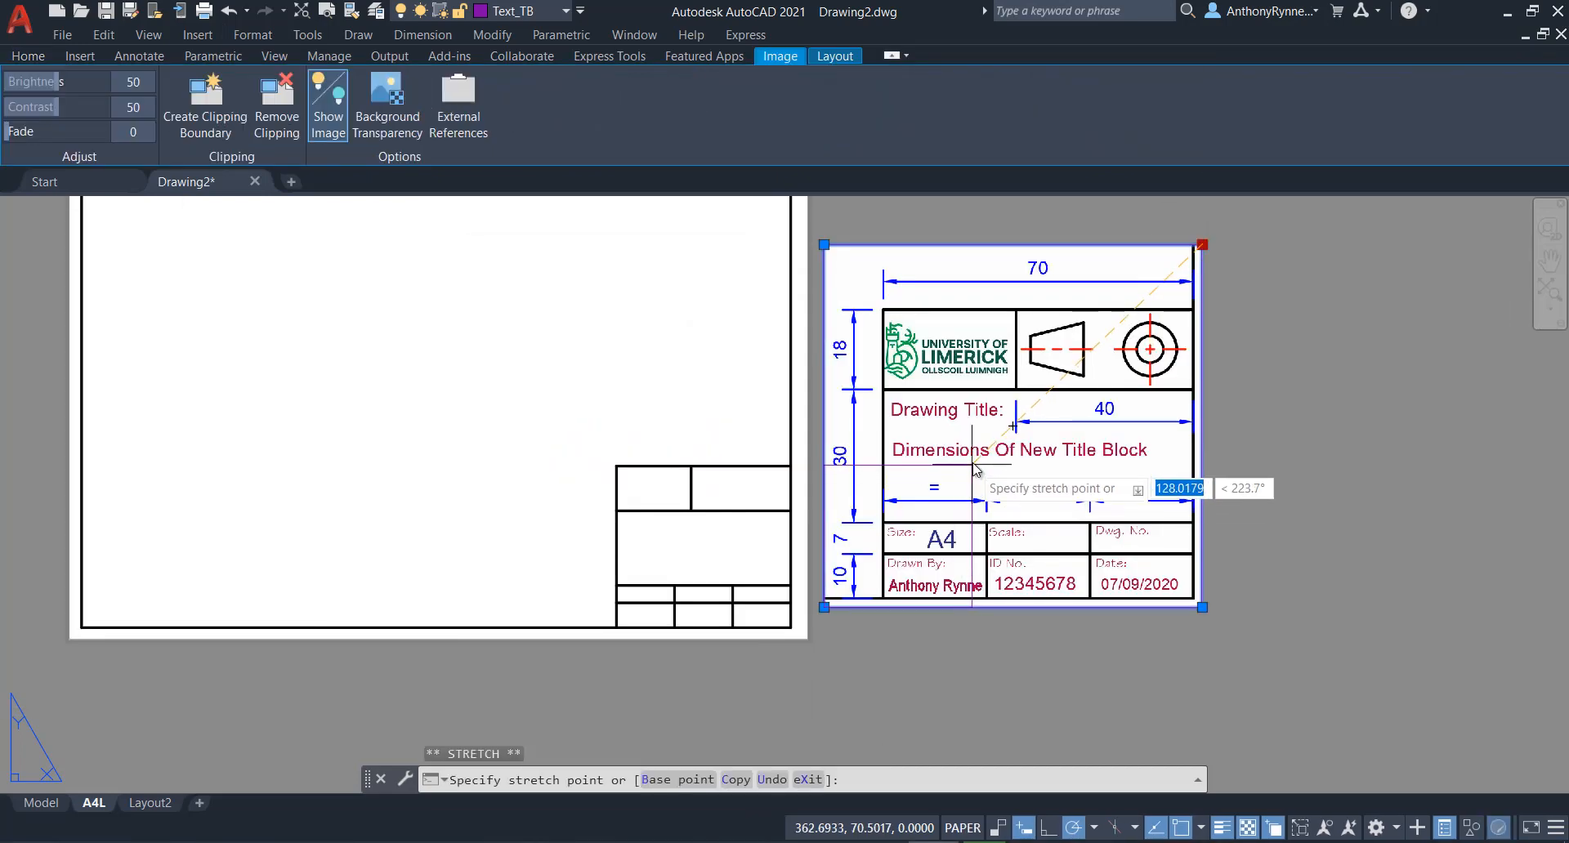
left_click(1014, 429)
scroll(882, 614, "up", 3)
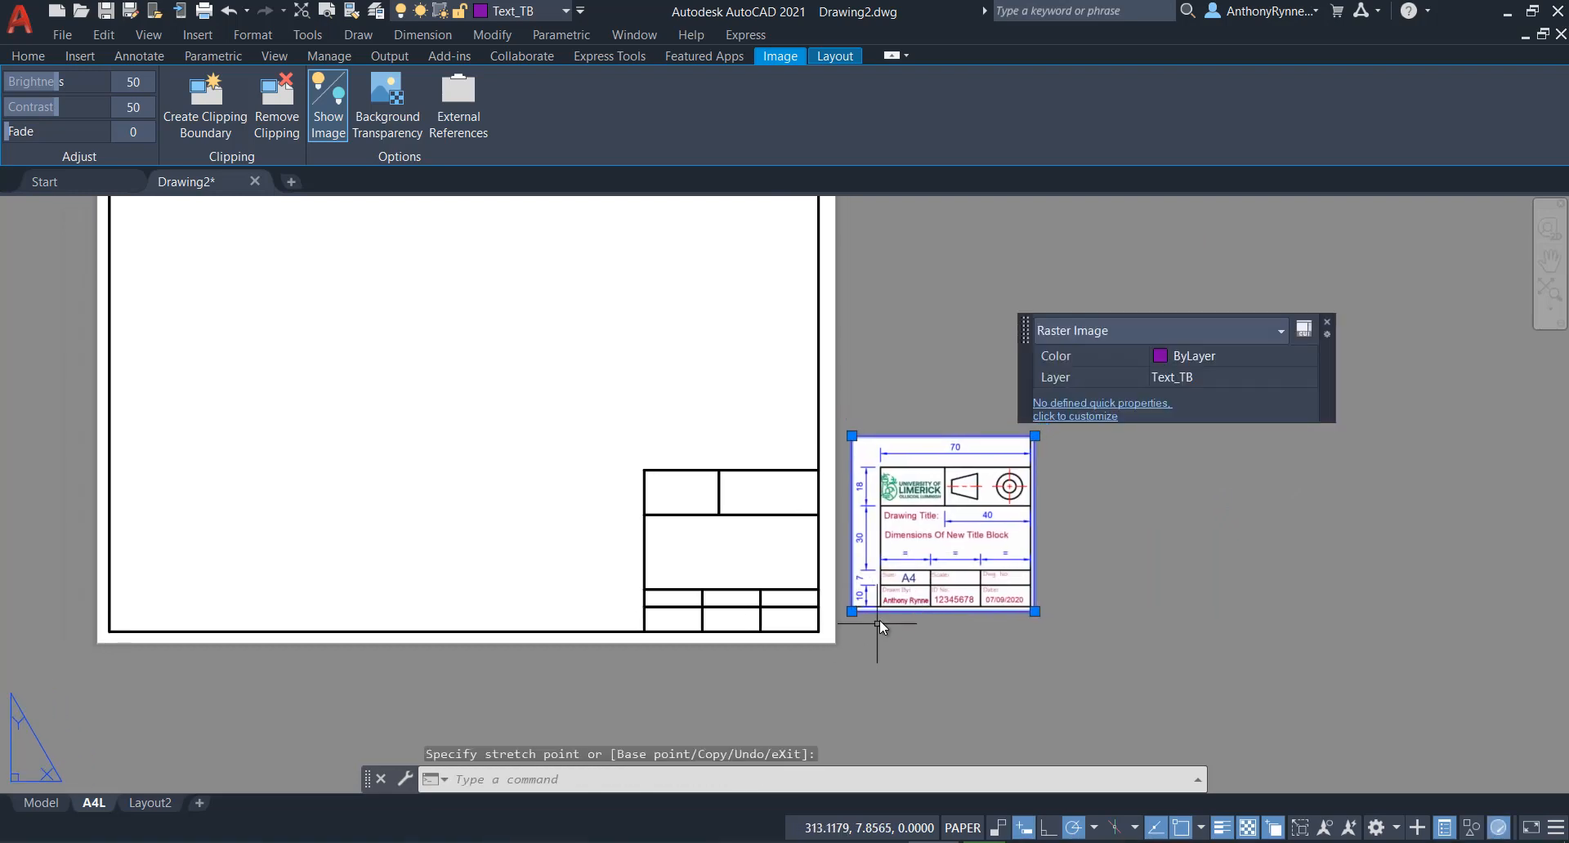
middle_click_drag(860, 620, 866, 609)
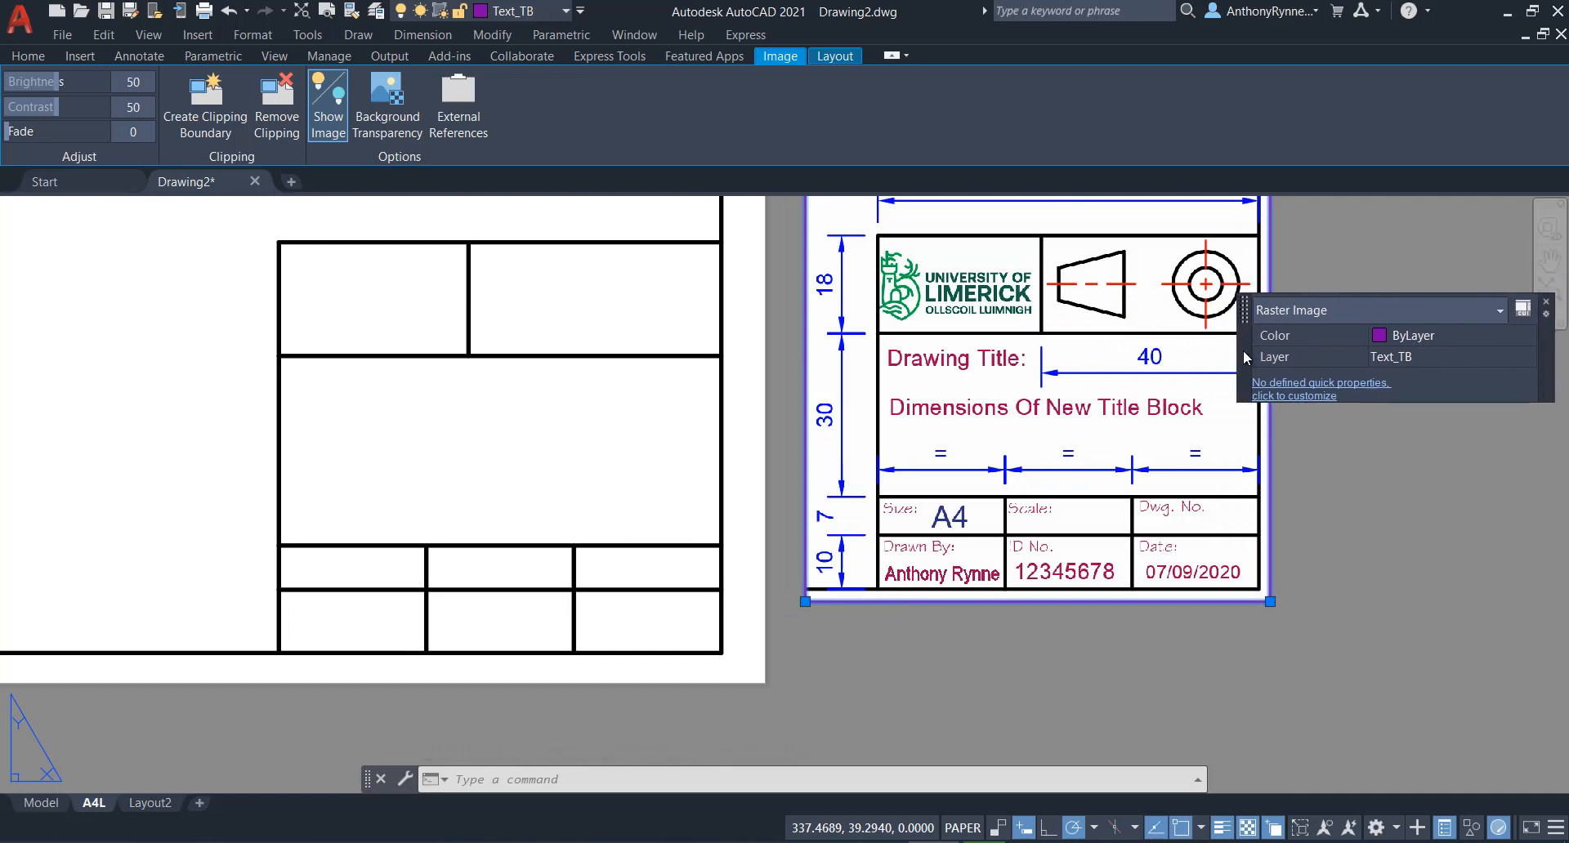
middle_click_drag(930, 634, 984, 668)
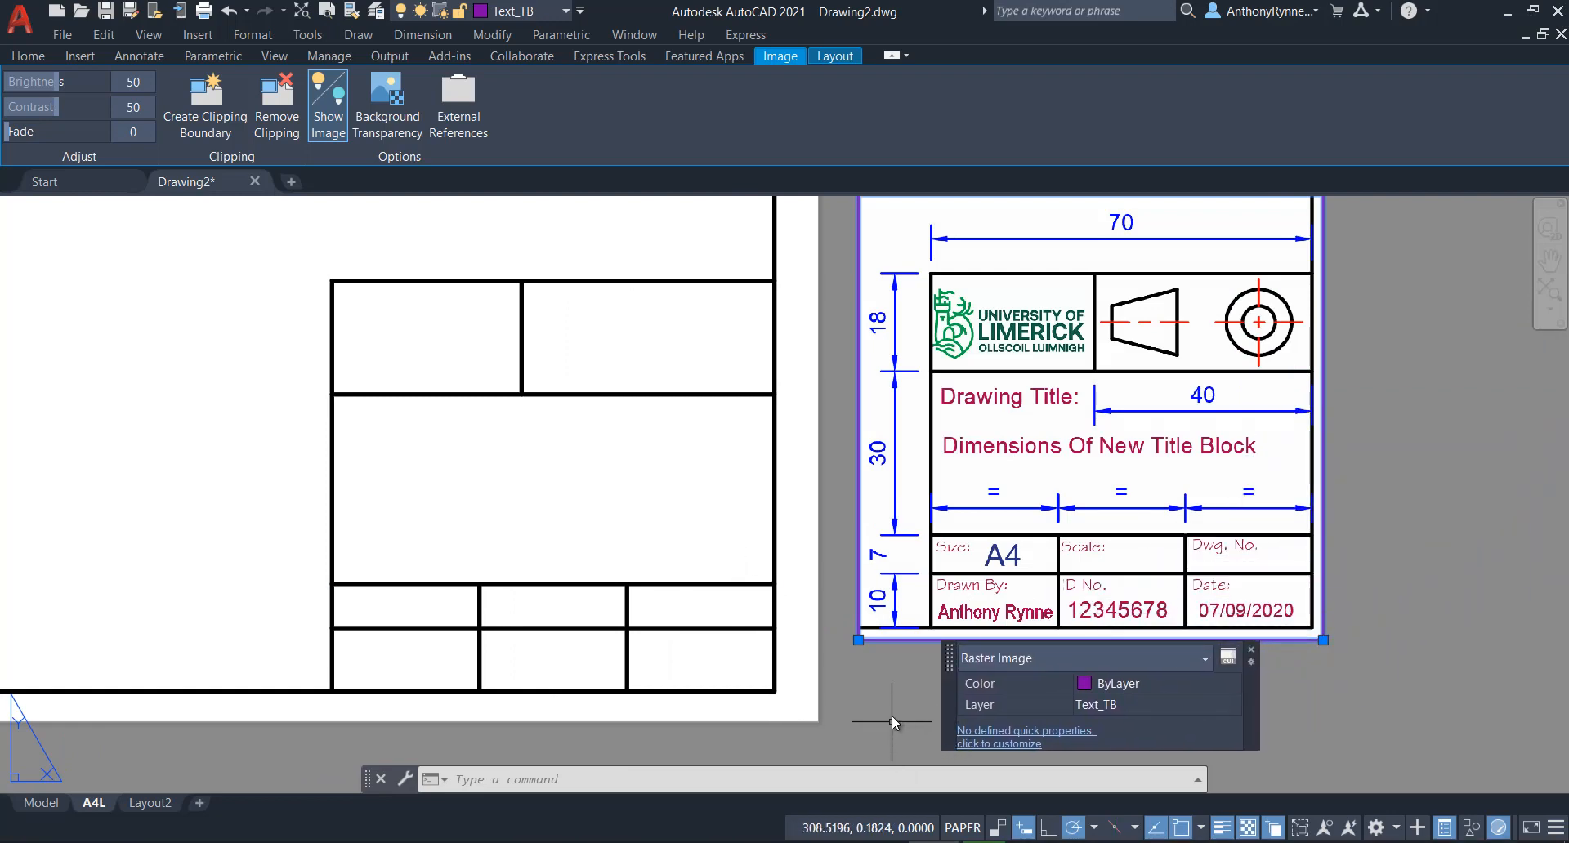
key("Escape")
Create a new text style named Arial based on the Standard style.
middle_click_drag(886, 687, 923, 649)
left_click(138, 60)
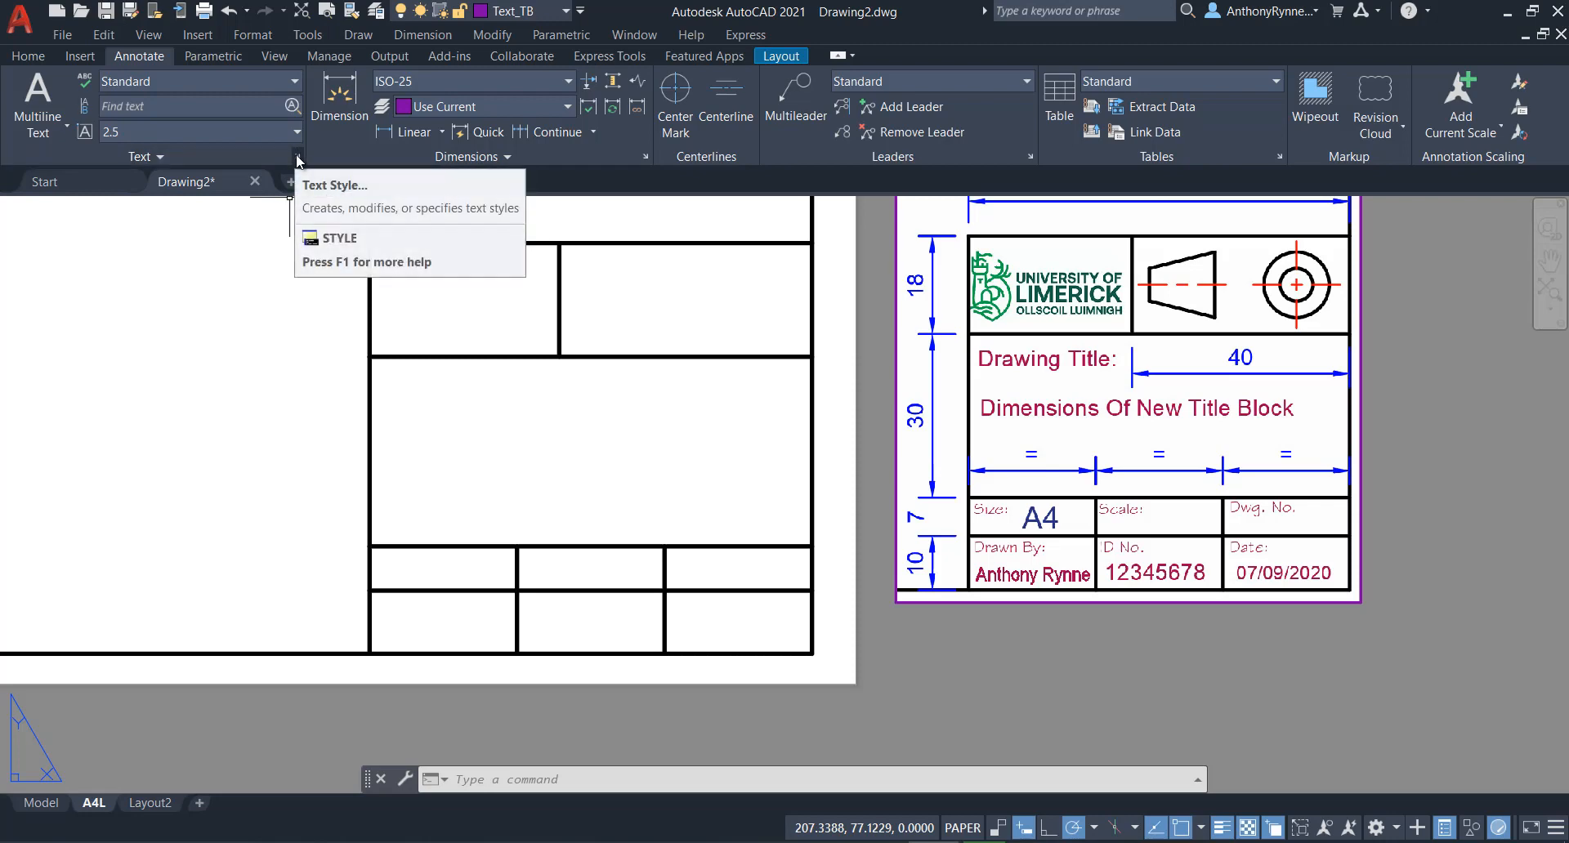
left_click(297, 158)
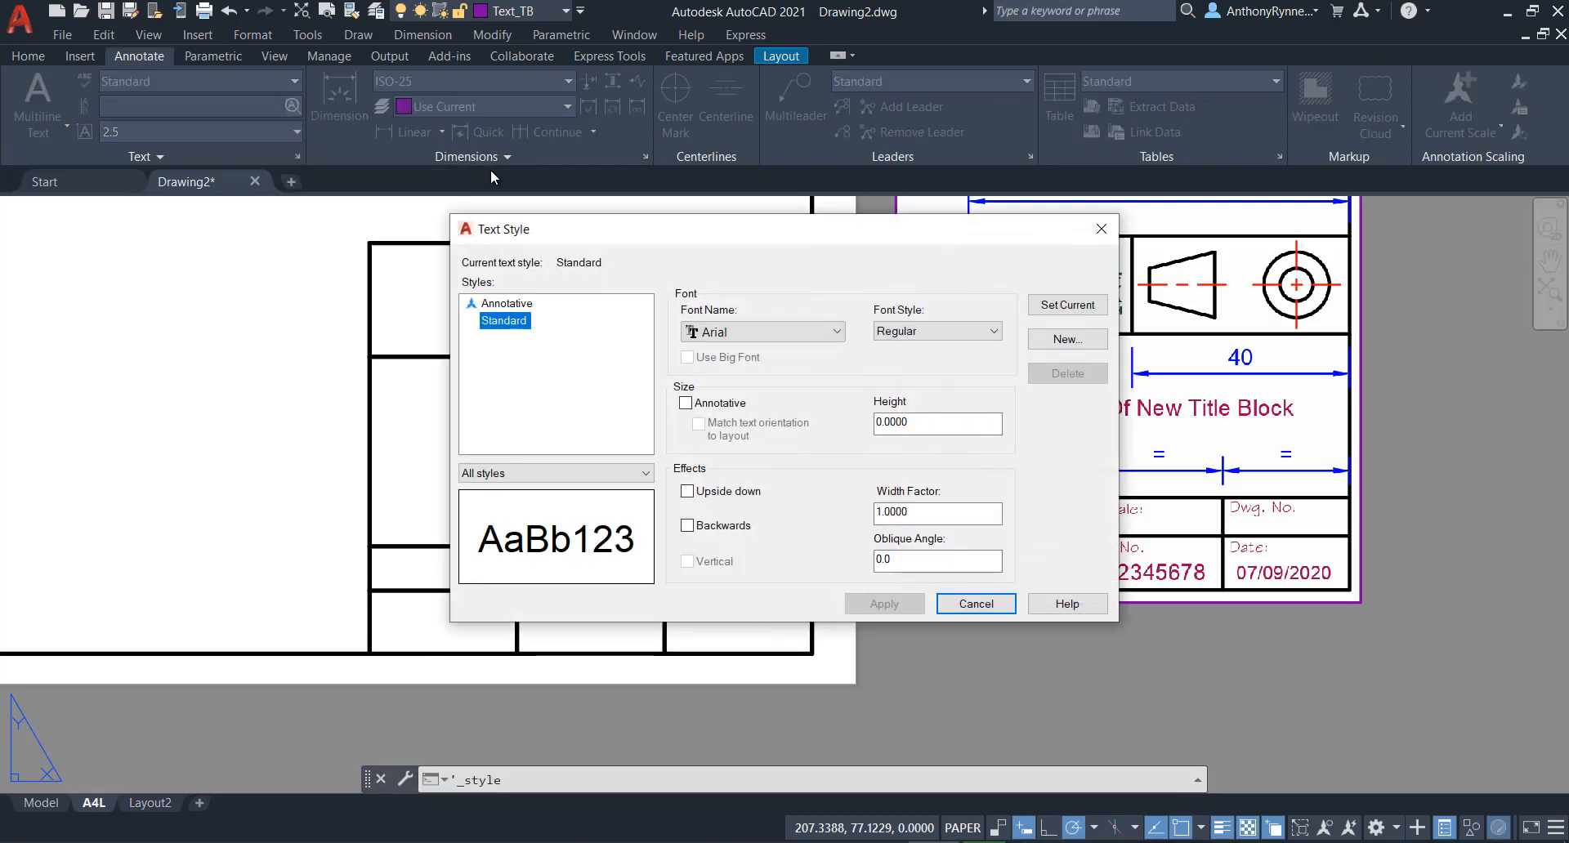
left_click_drag(600, 228, 395, 245)
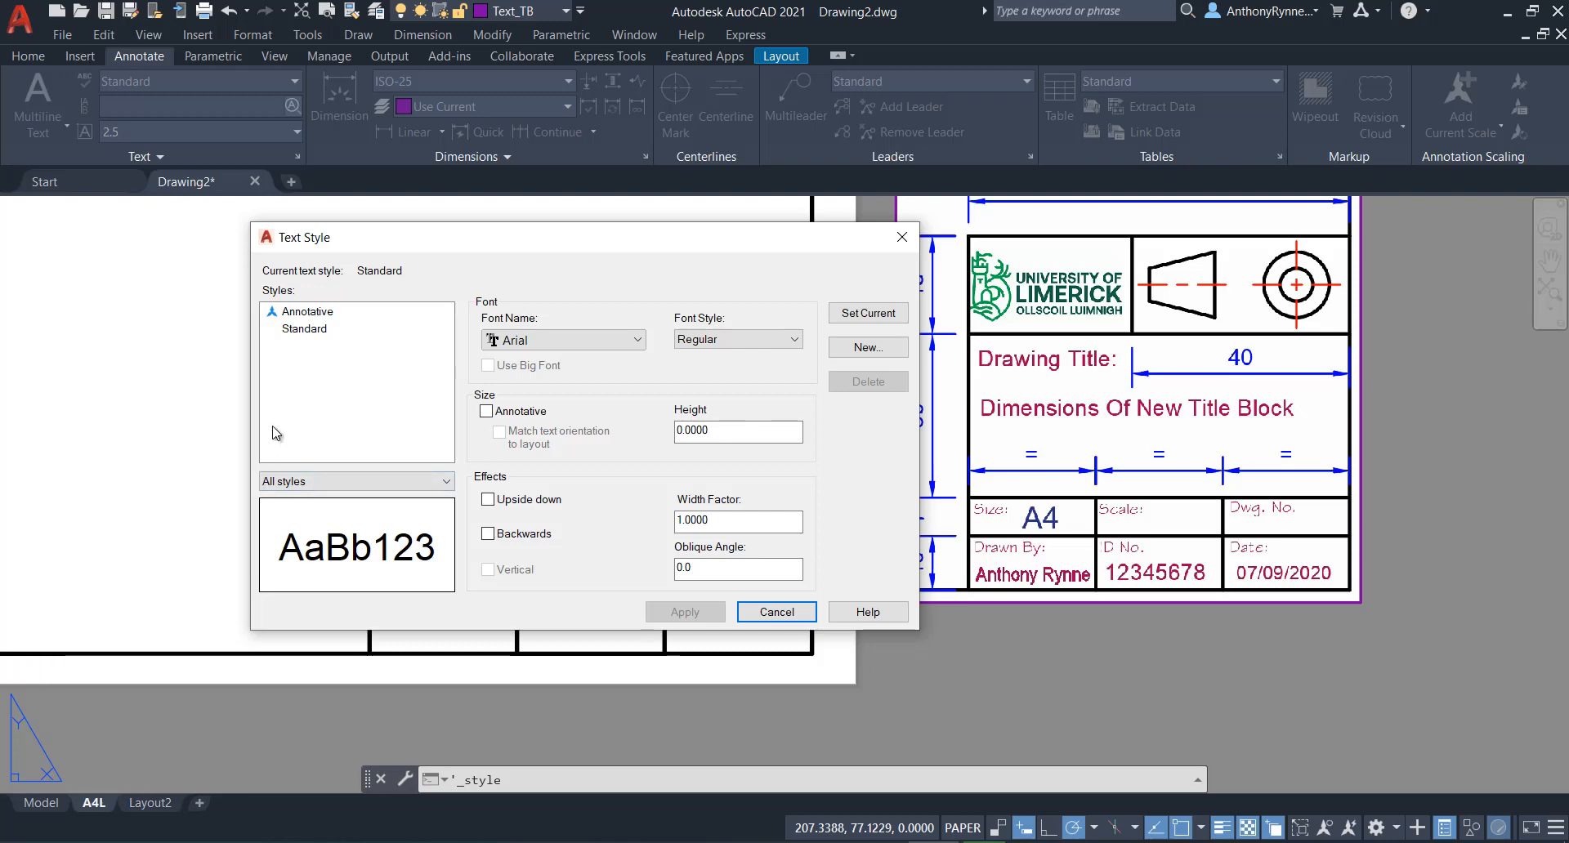
left_click(304, 328)
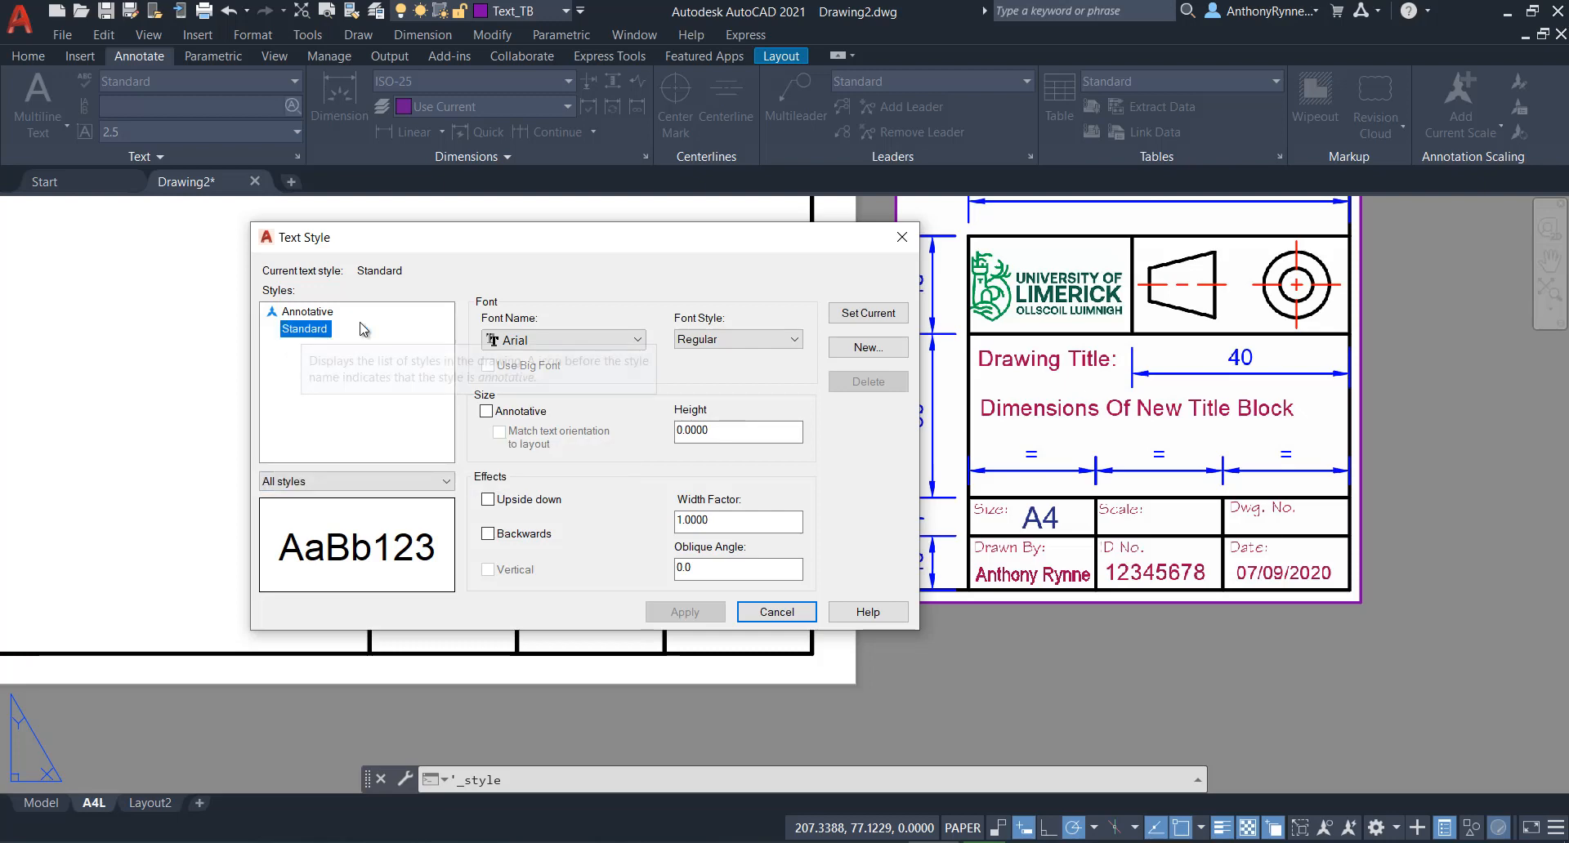
left_click(866, 348)
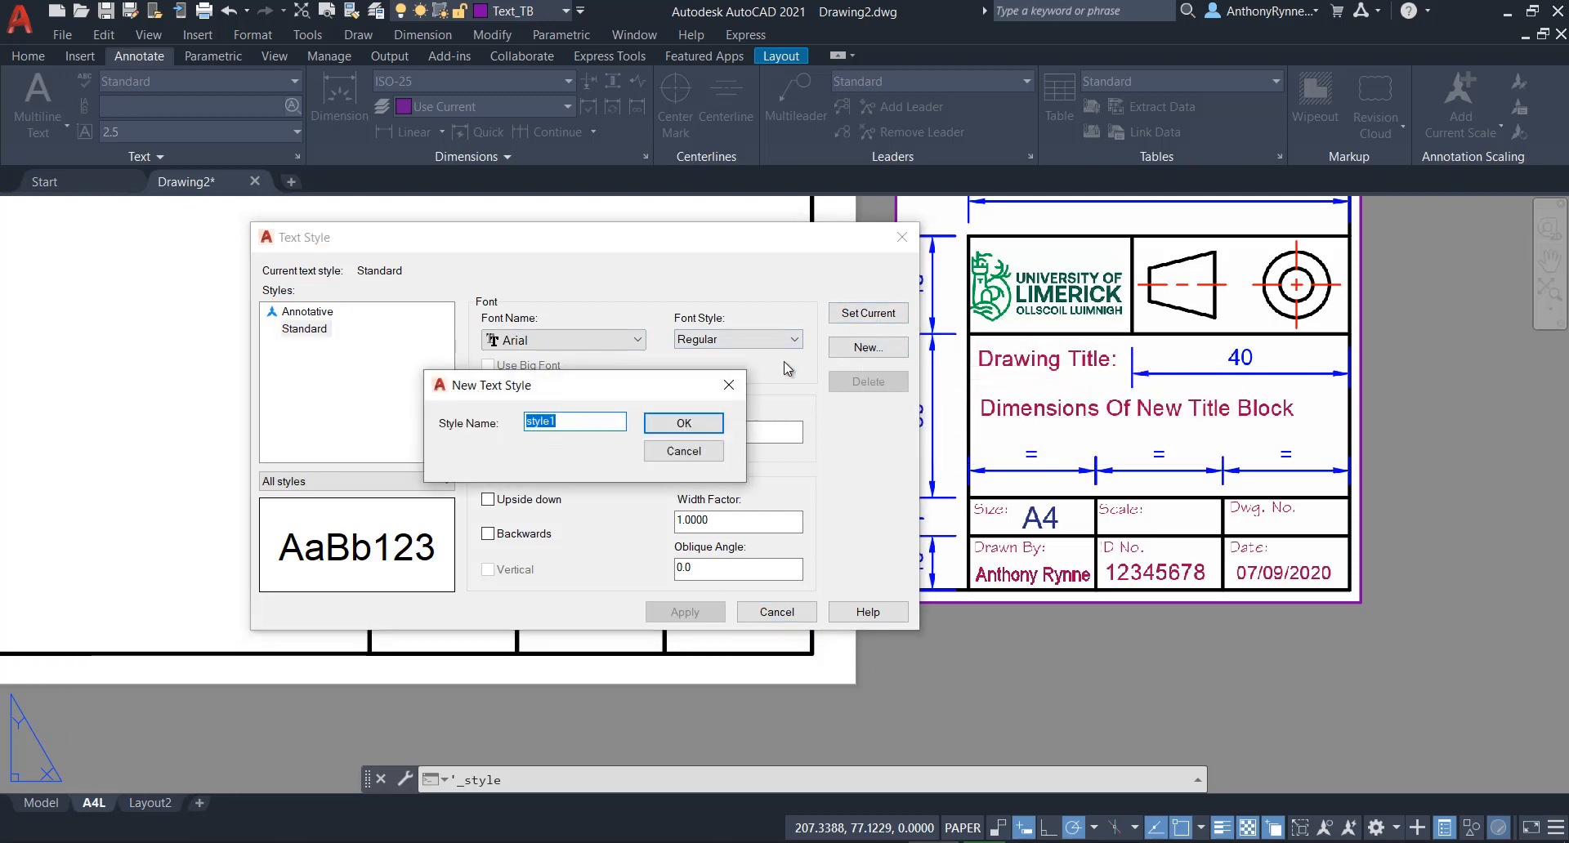
type("Arial")
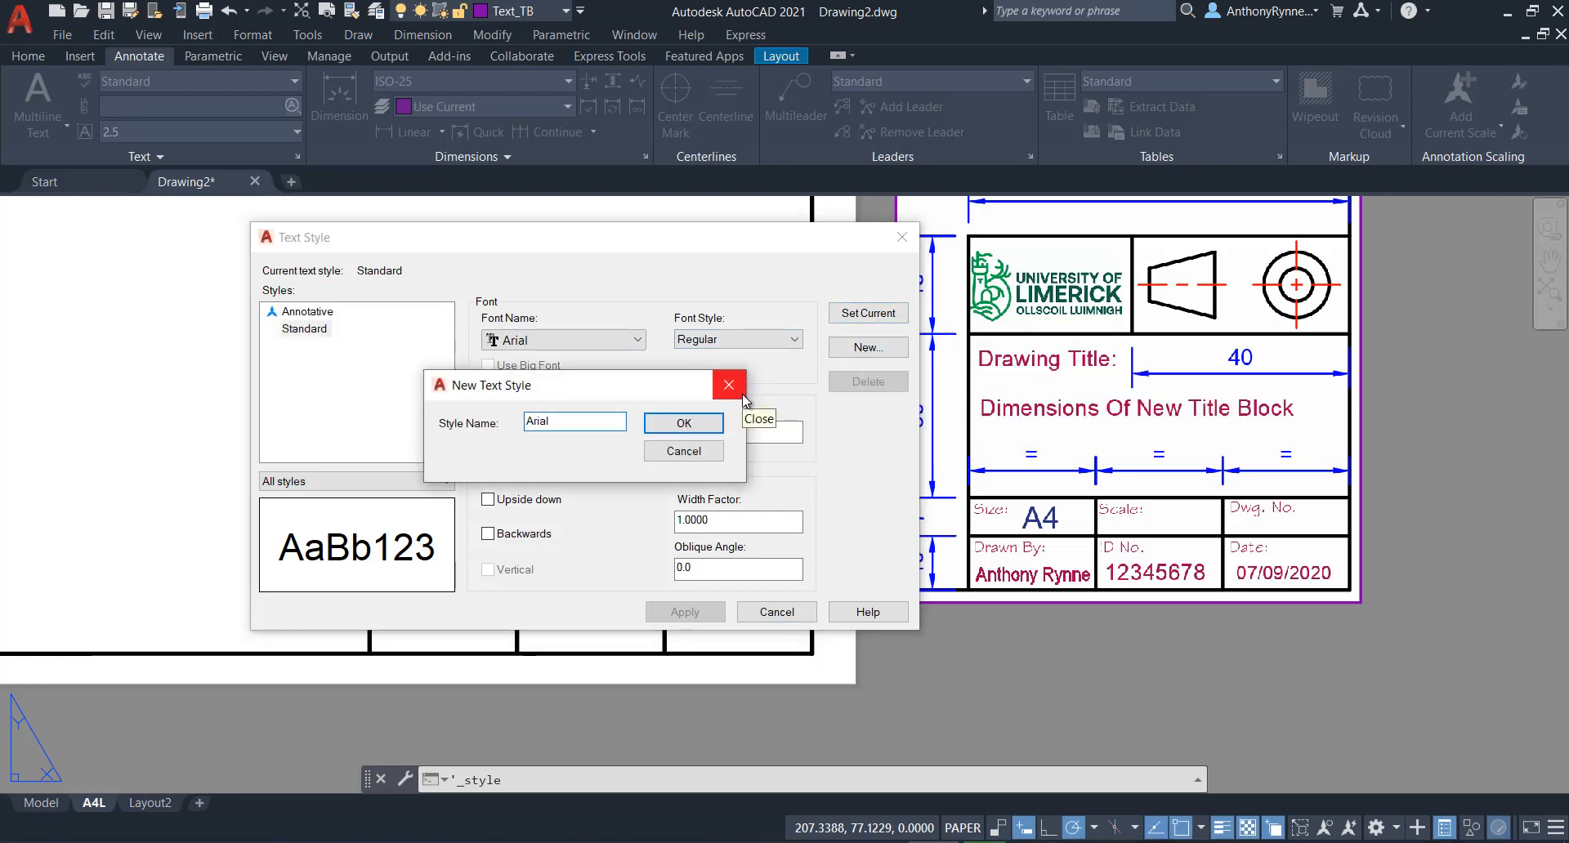
left_click(686, 423)
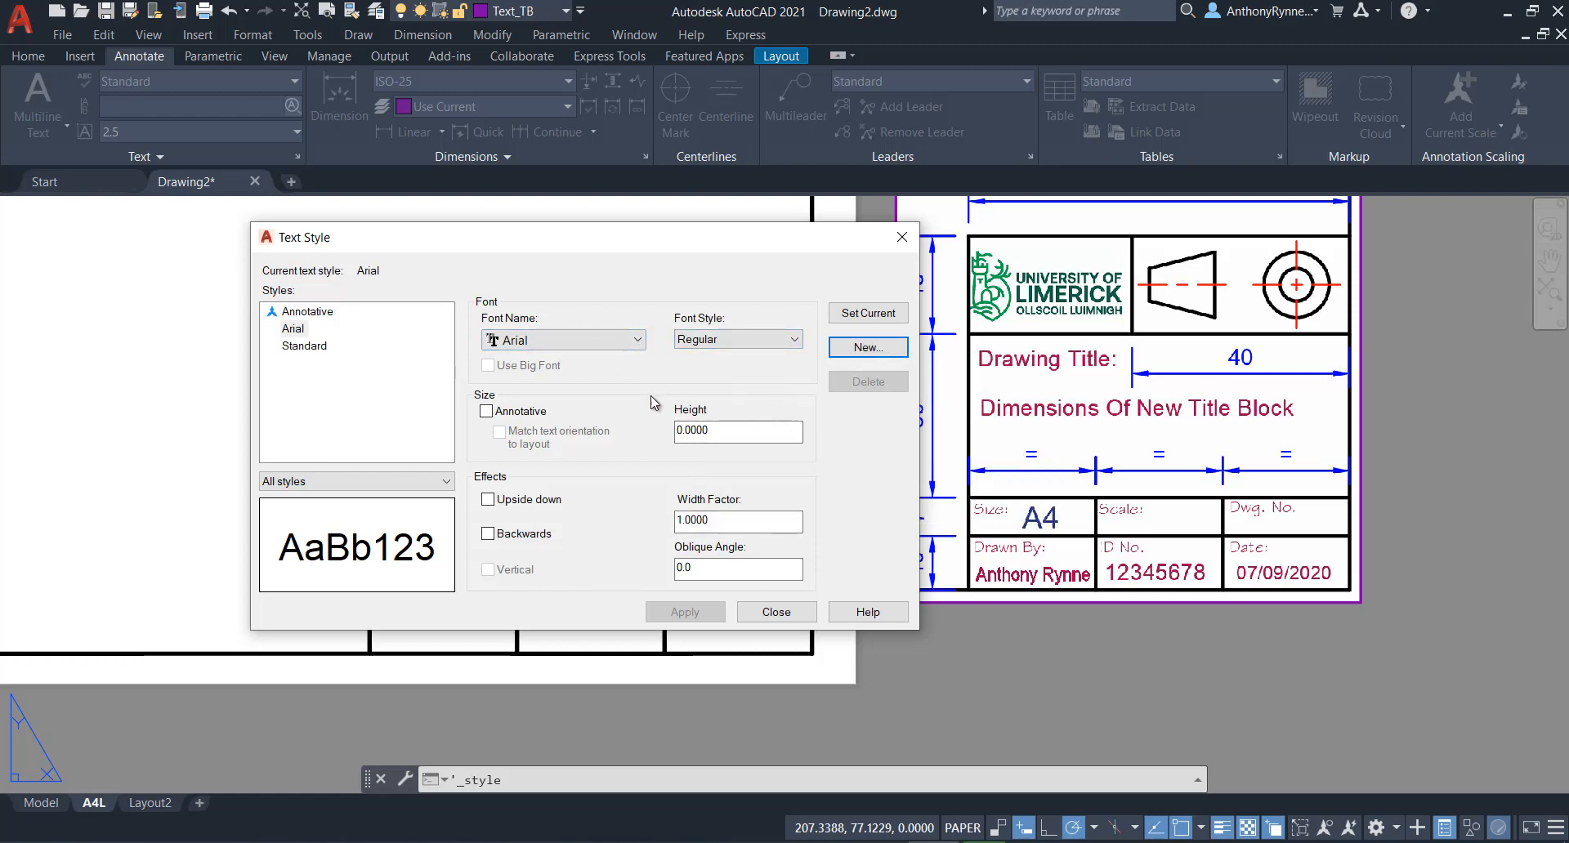
Create another new text style named Stylus based on the Standard style.
left_click(291, 350)
left_click(866, 349)
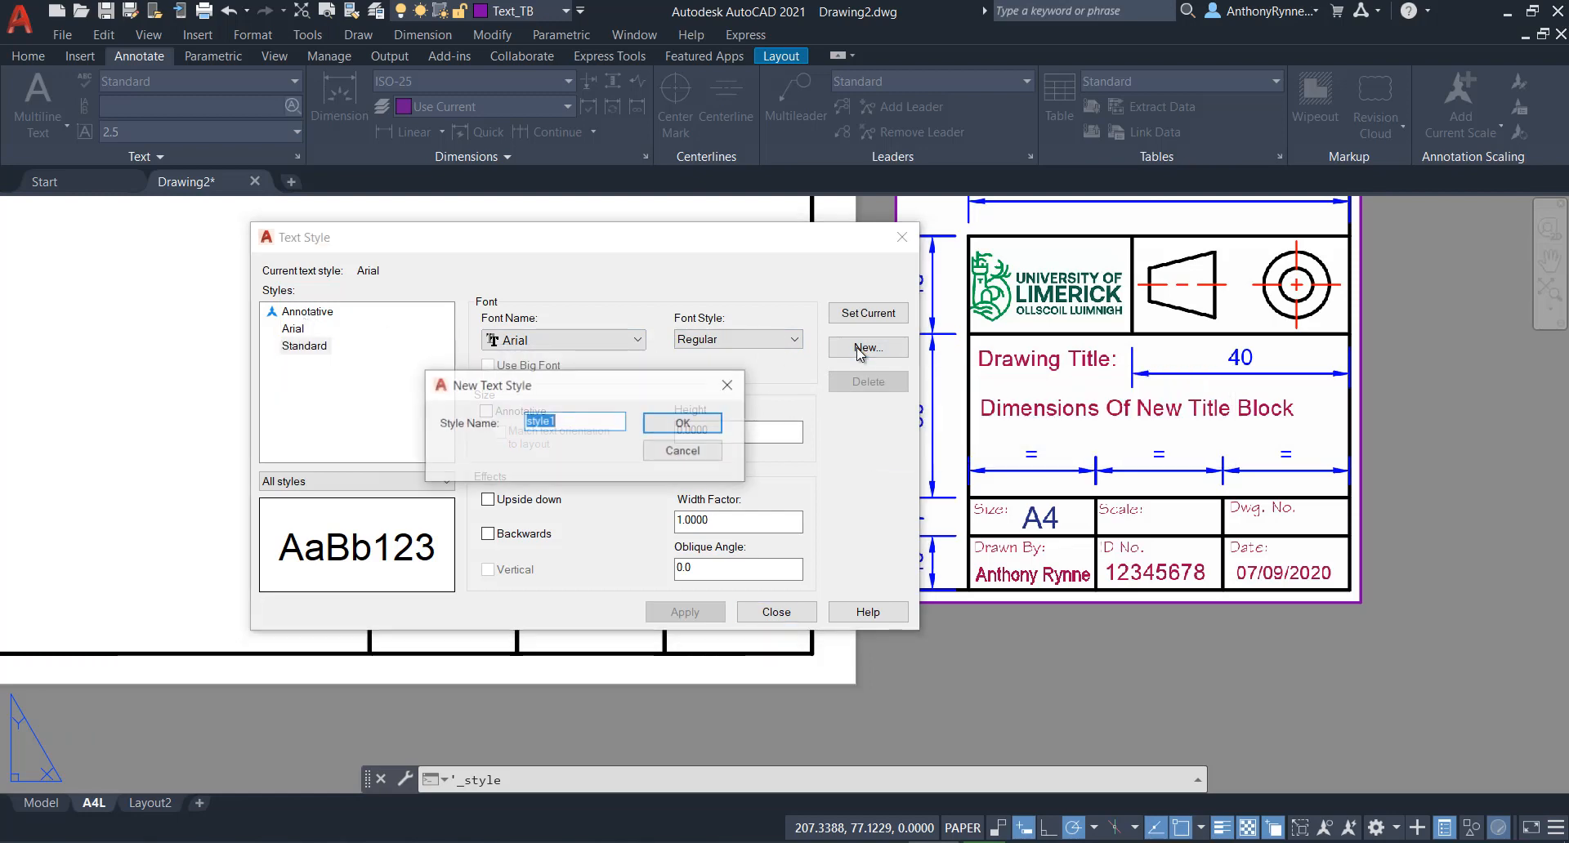
type("St")
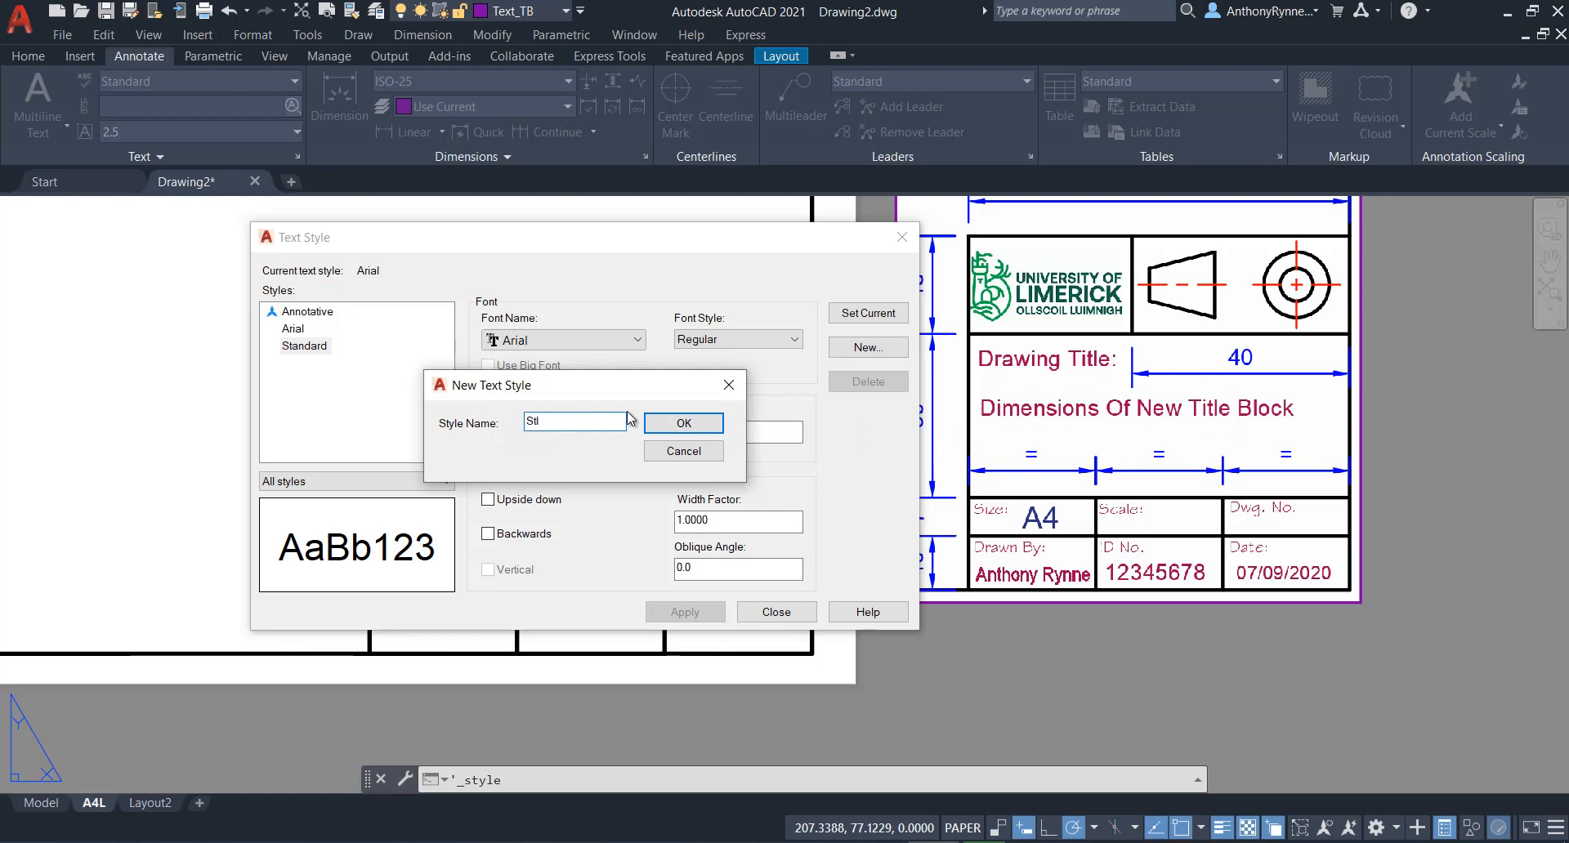
type("ylus")
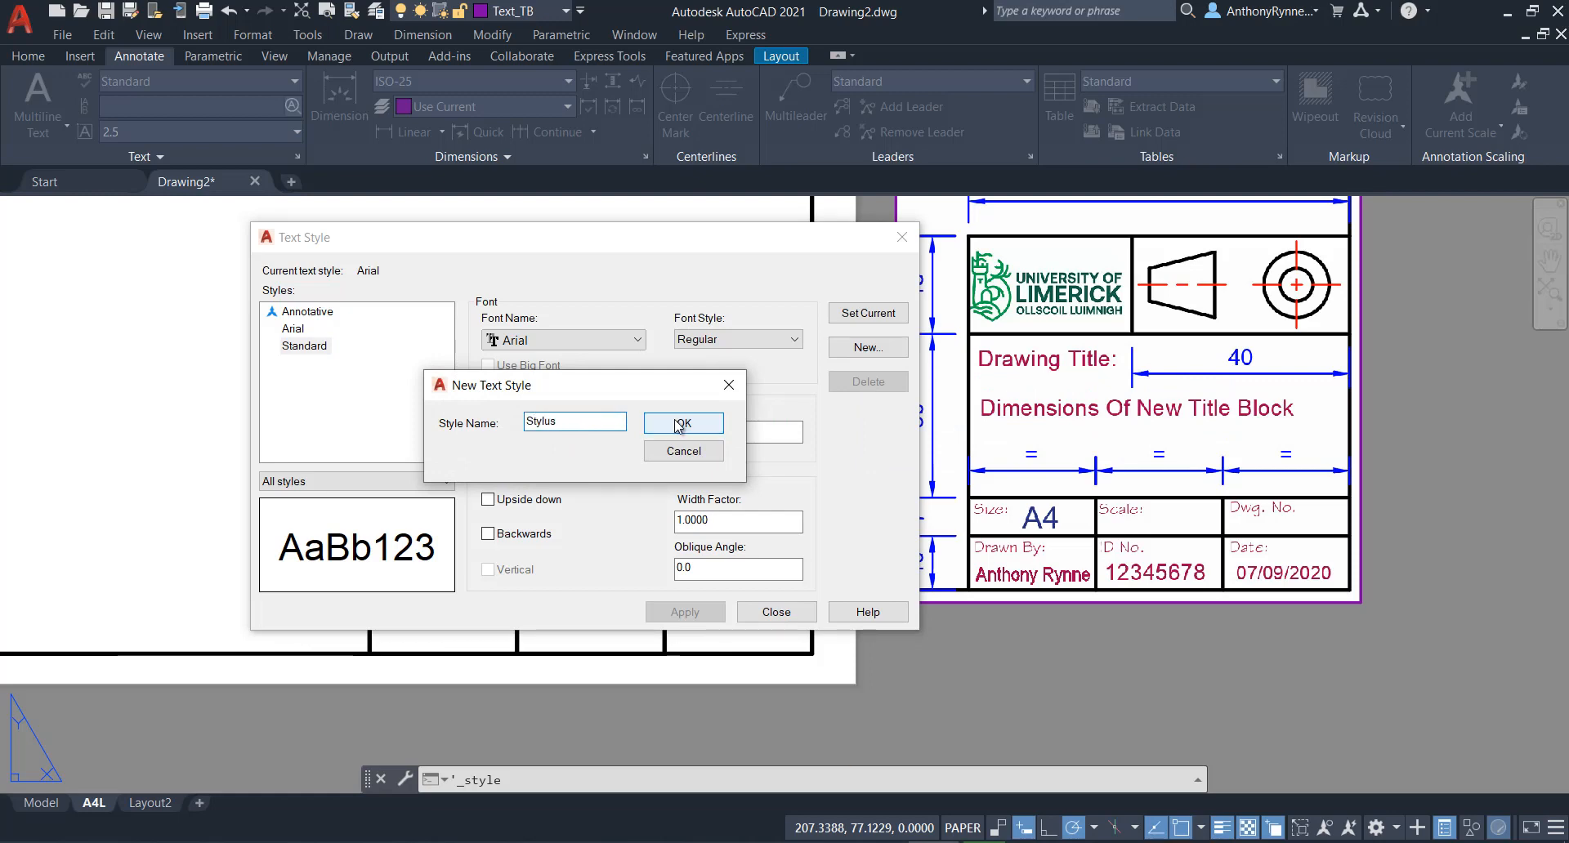
left_click(683, 423)
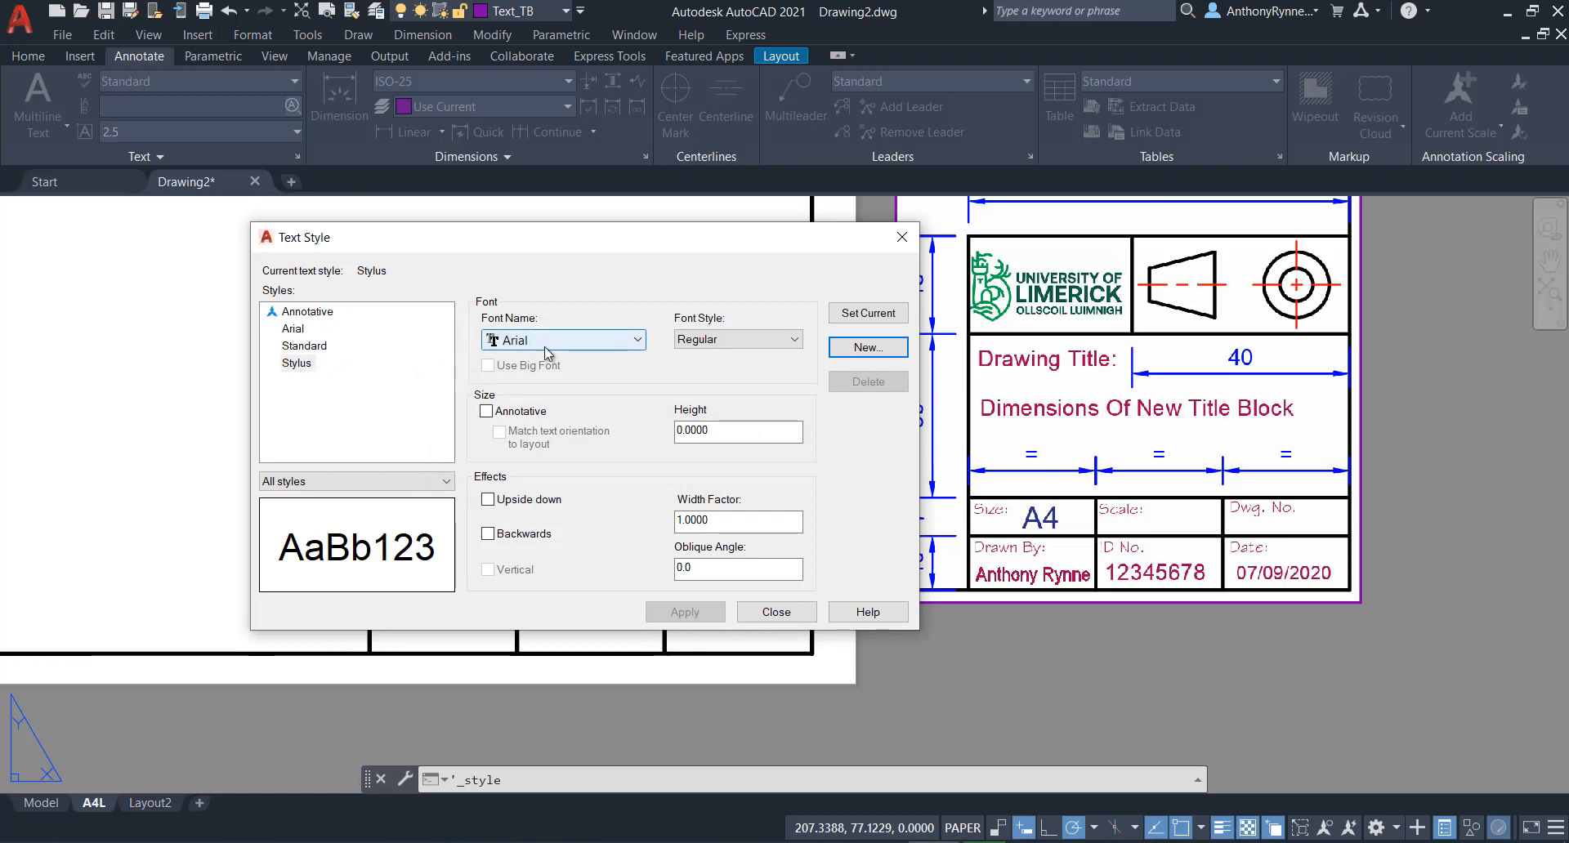
Set the Stylus text style's font to Stylus BT and apply the change.
left_click(637, 345)
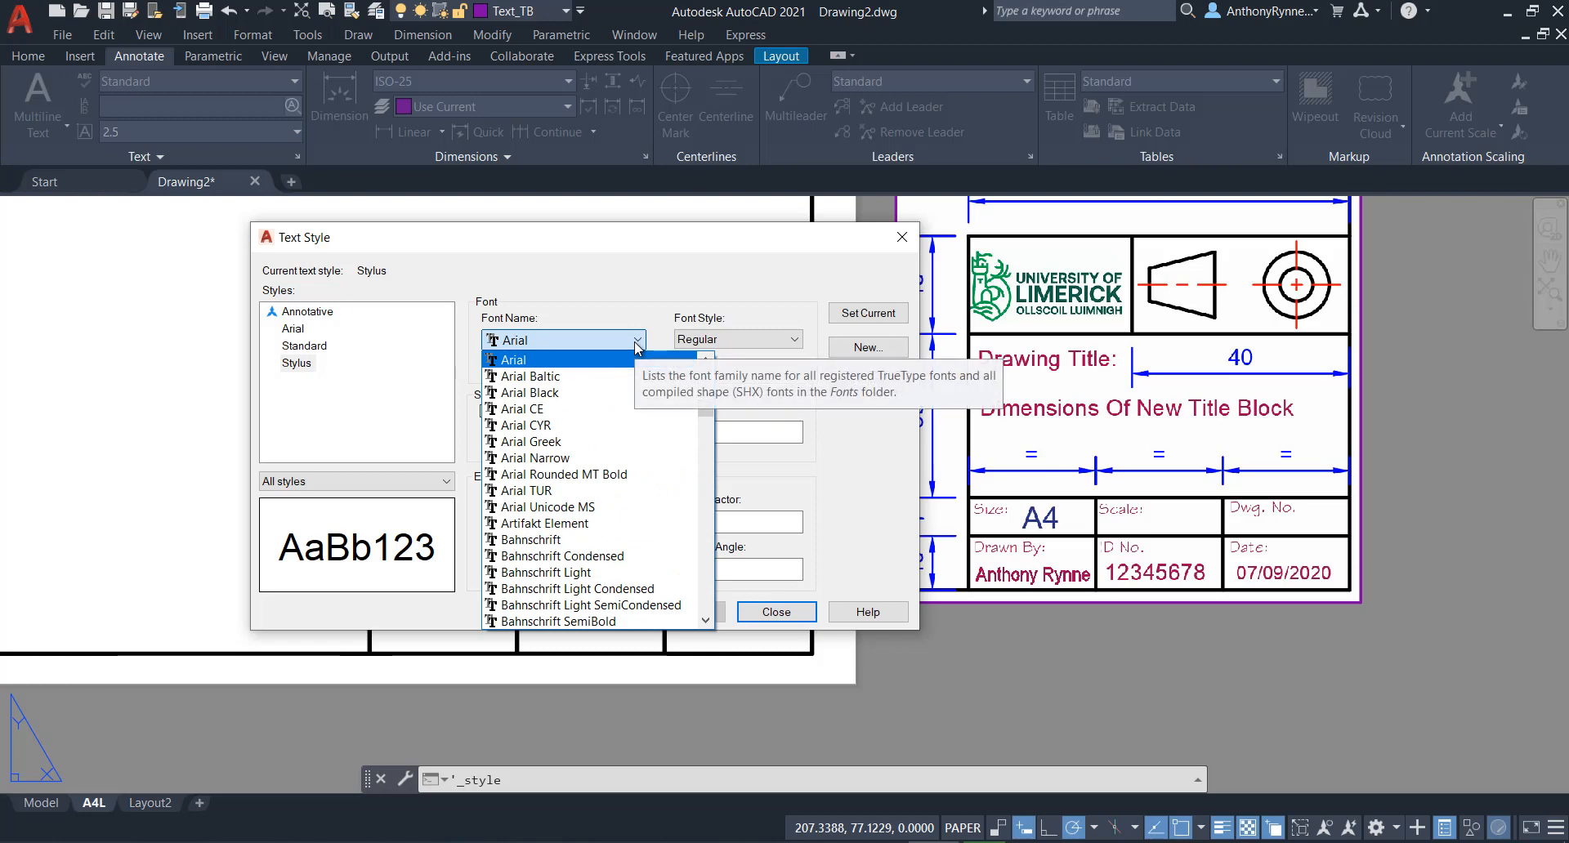
type("st")
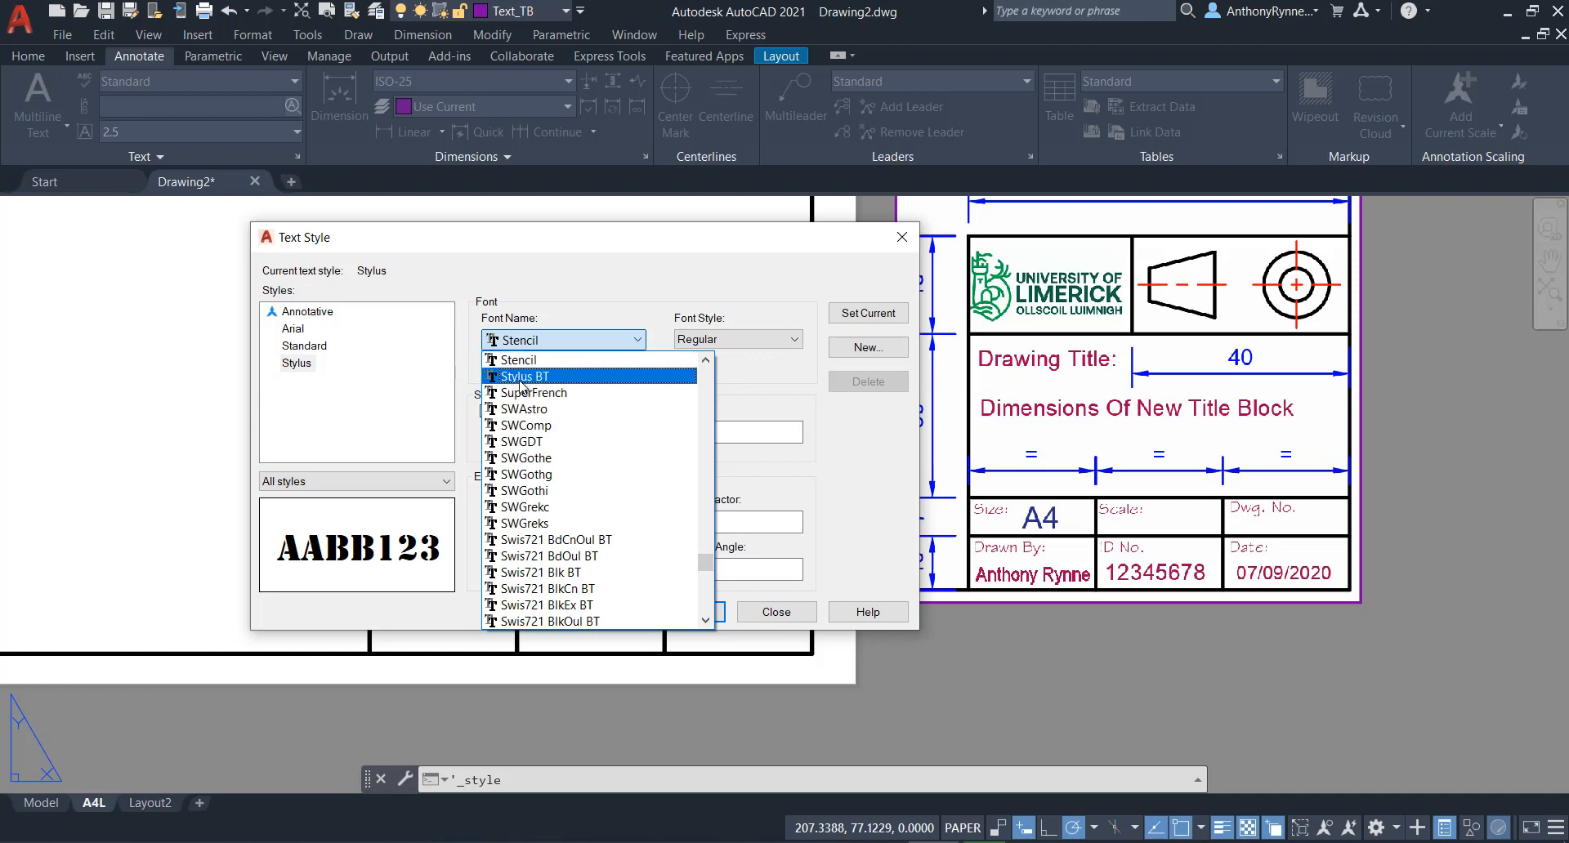
left_click(511, 377)
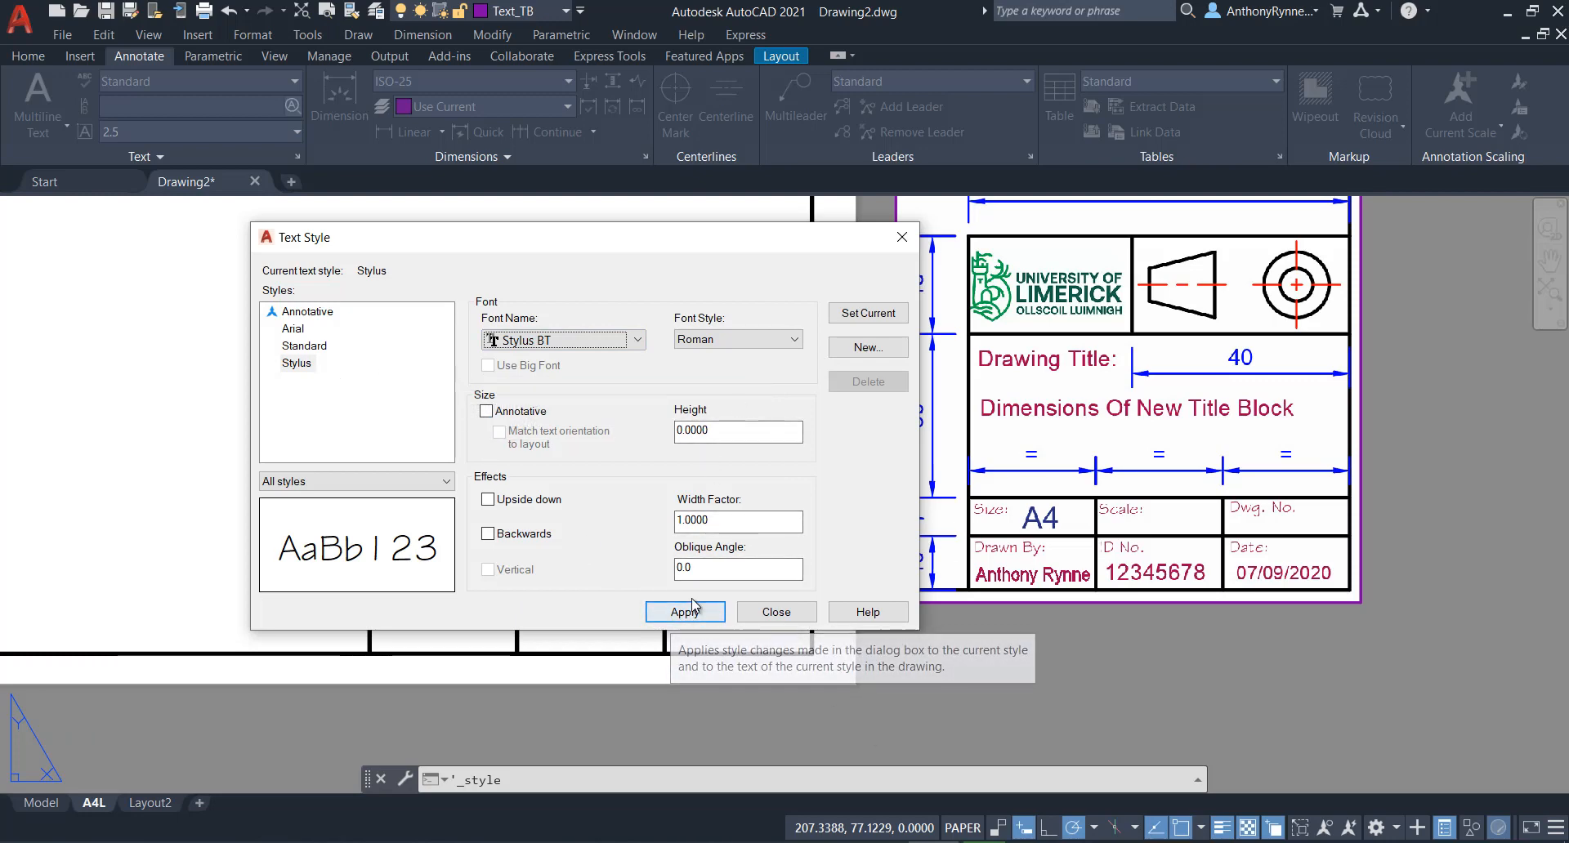
left_click(682, 619)
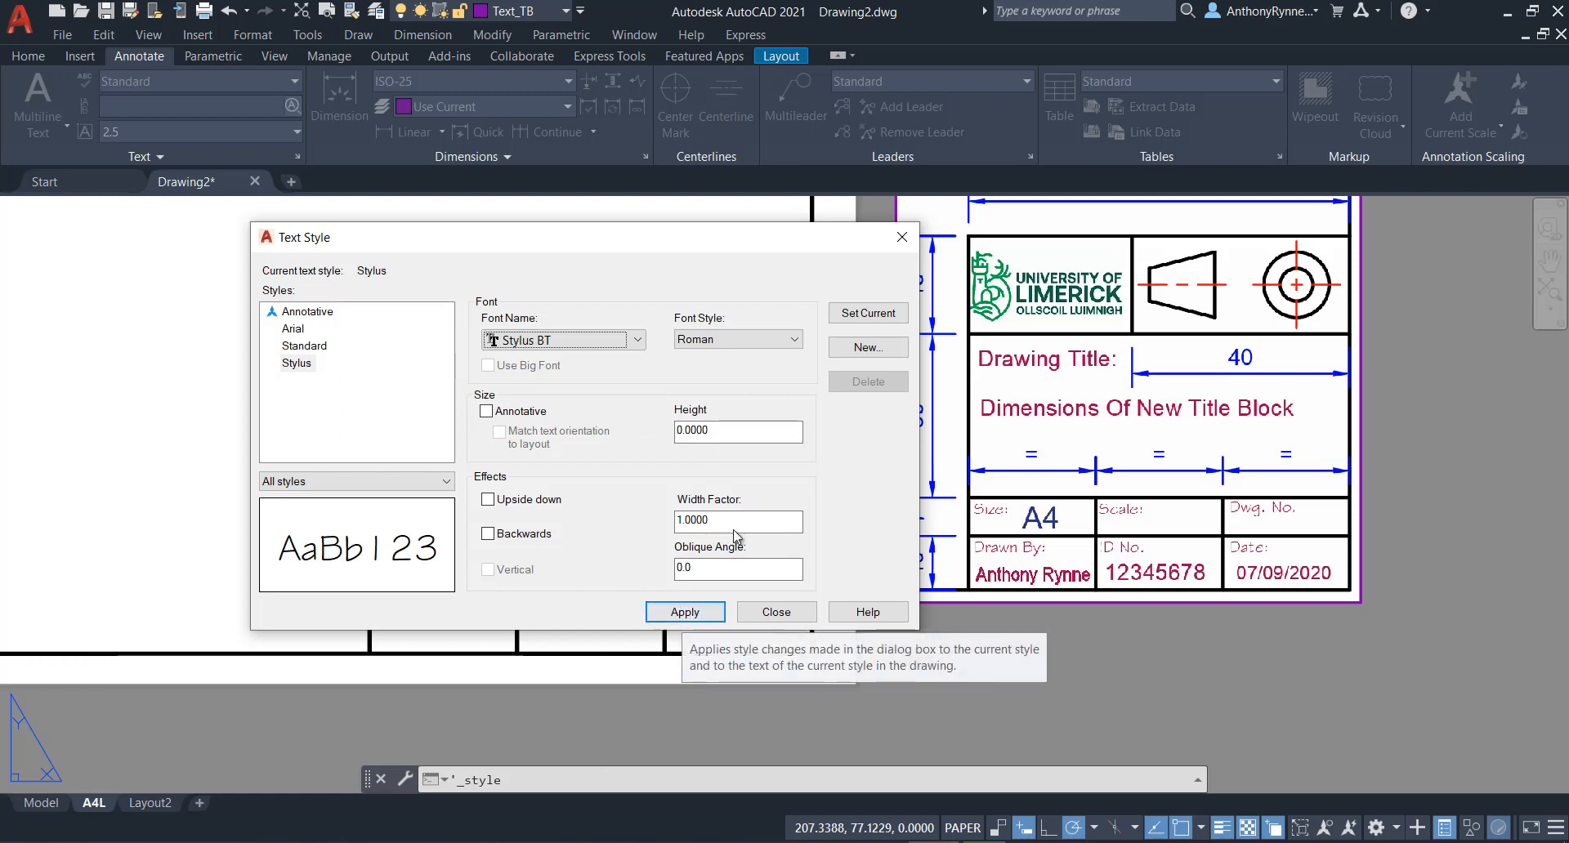
Save the changes to the Stylus text style and create a new style from it named Stylus 2mm.
left_click(357, 381)
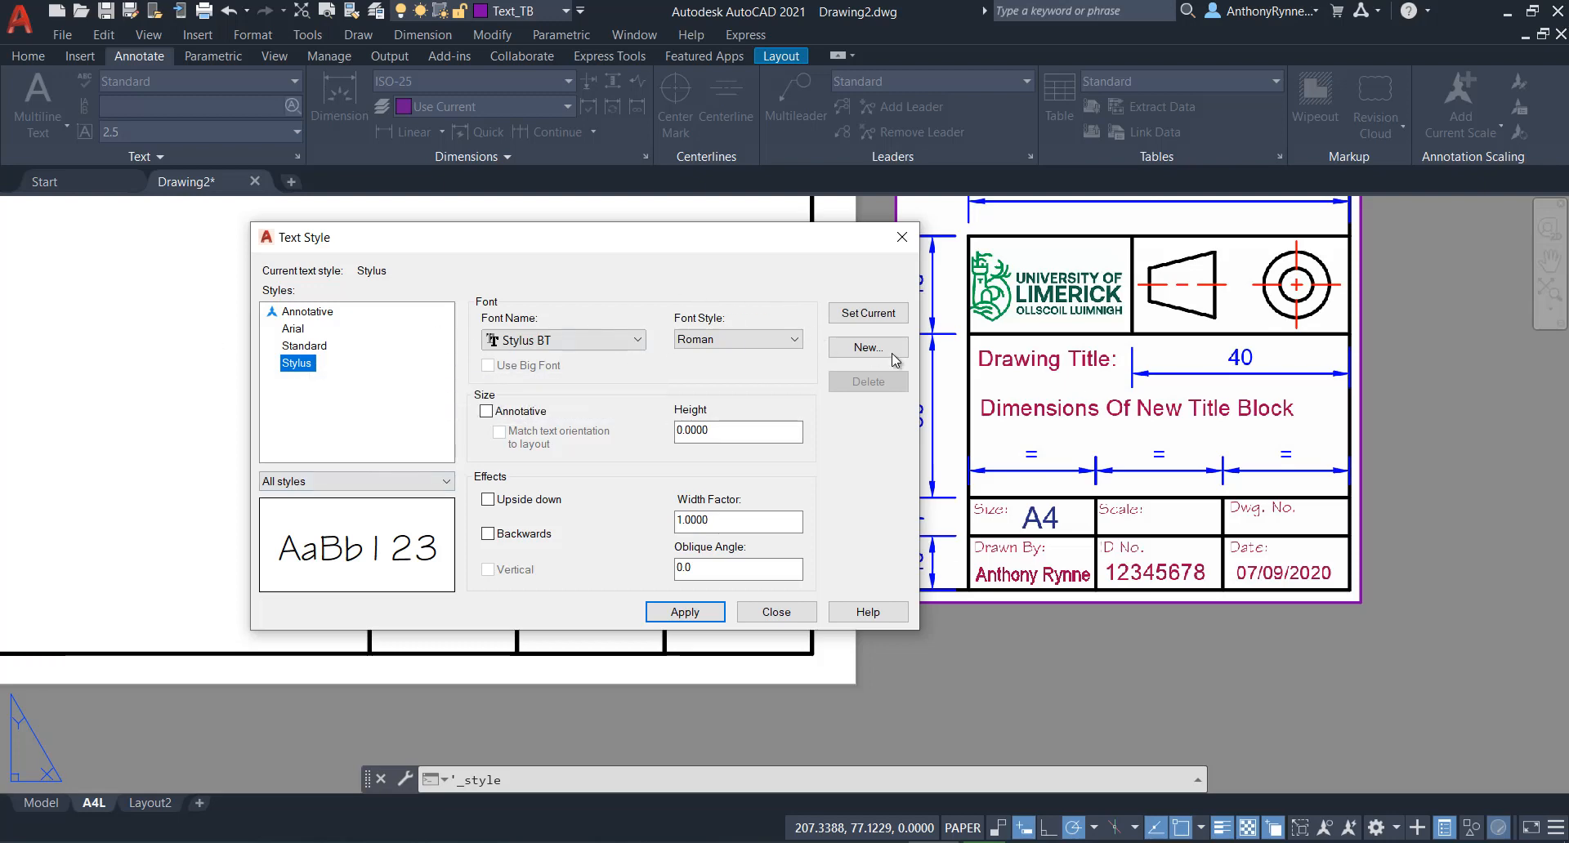
left_click(871, 351)
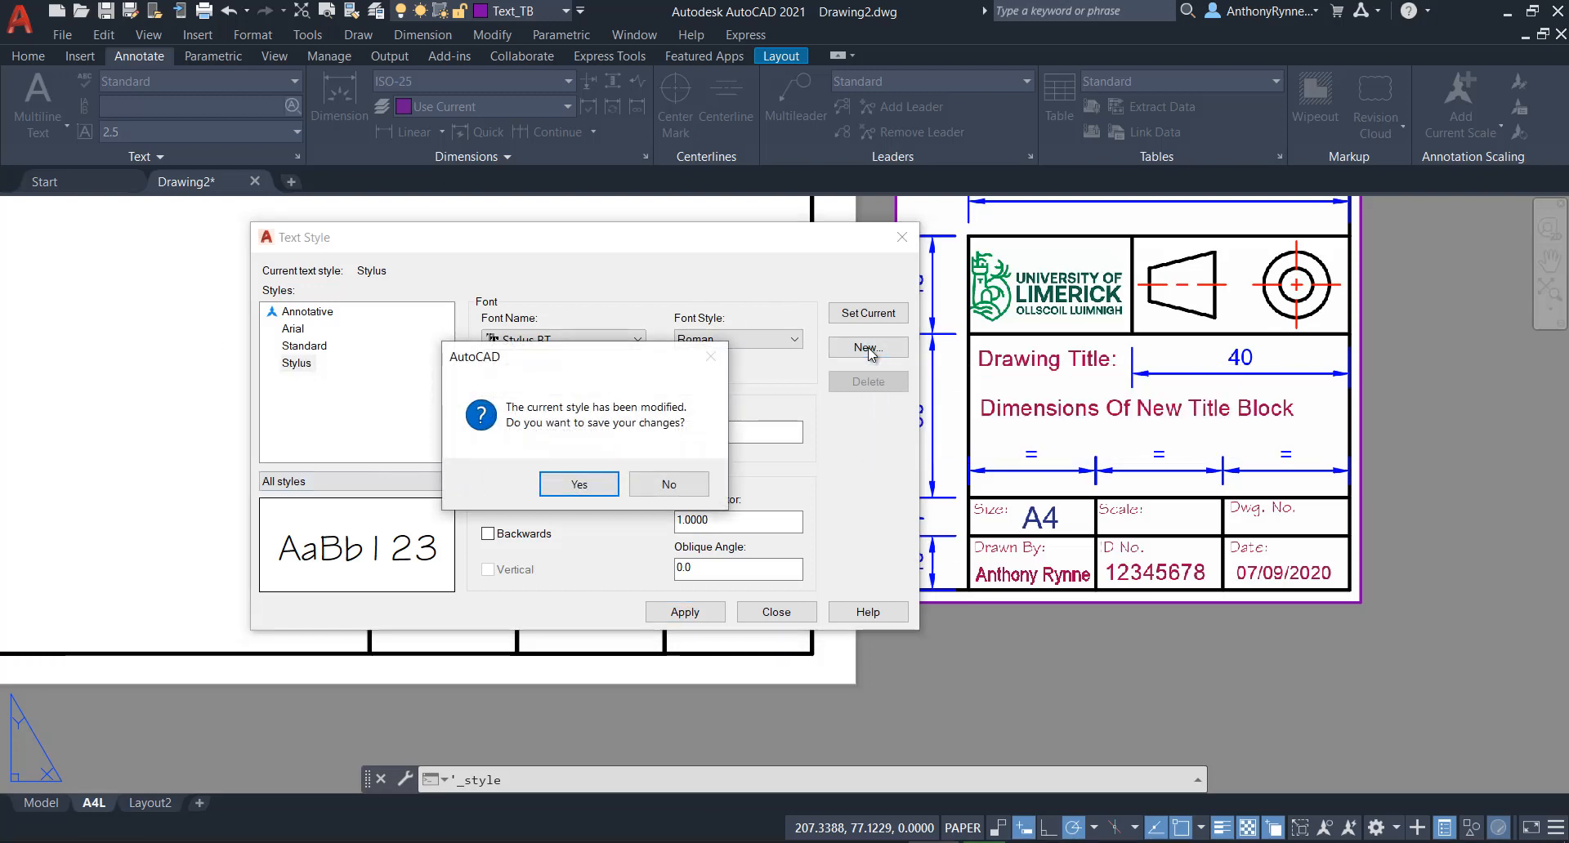
left_click(574, 487)
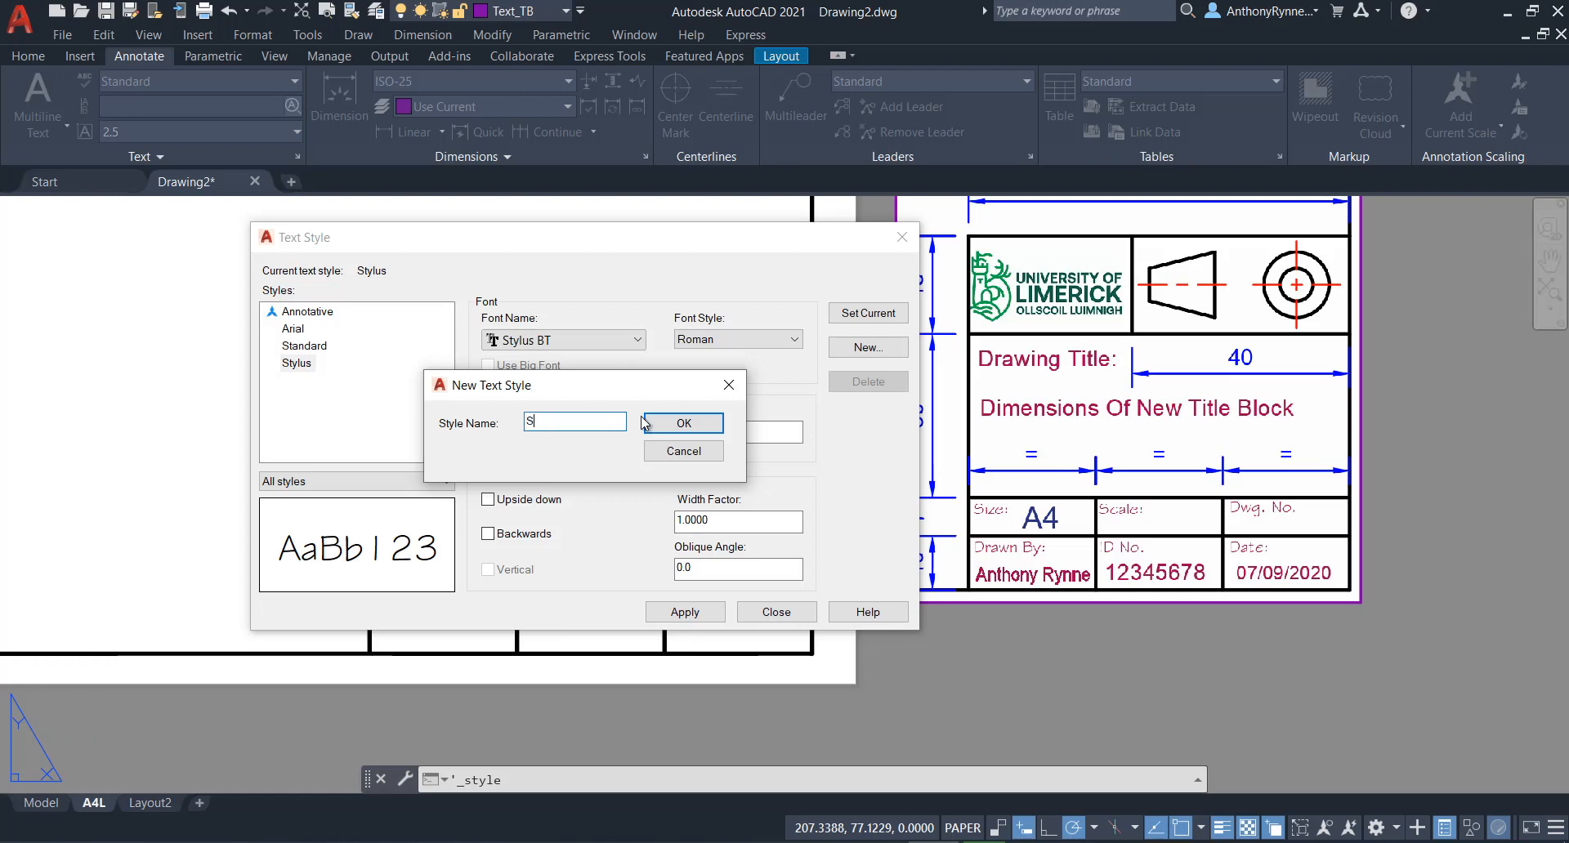
type("Stylus 2m")
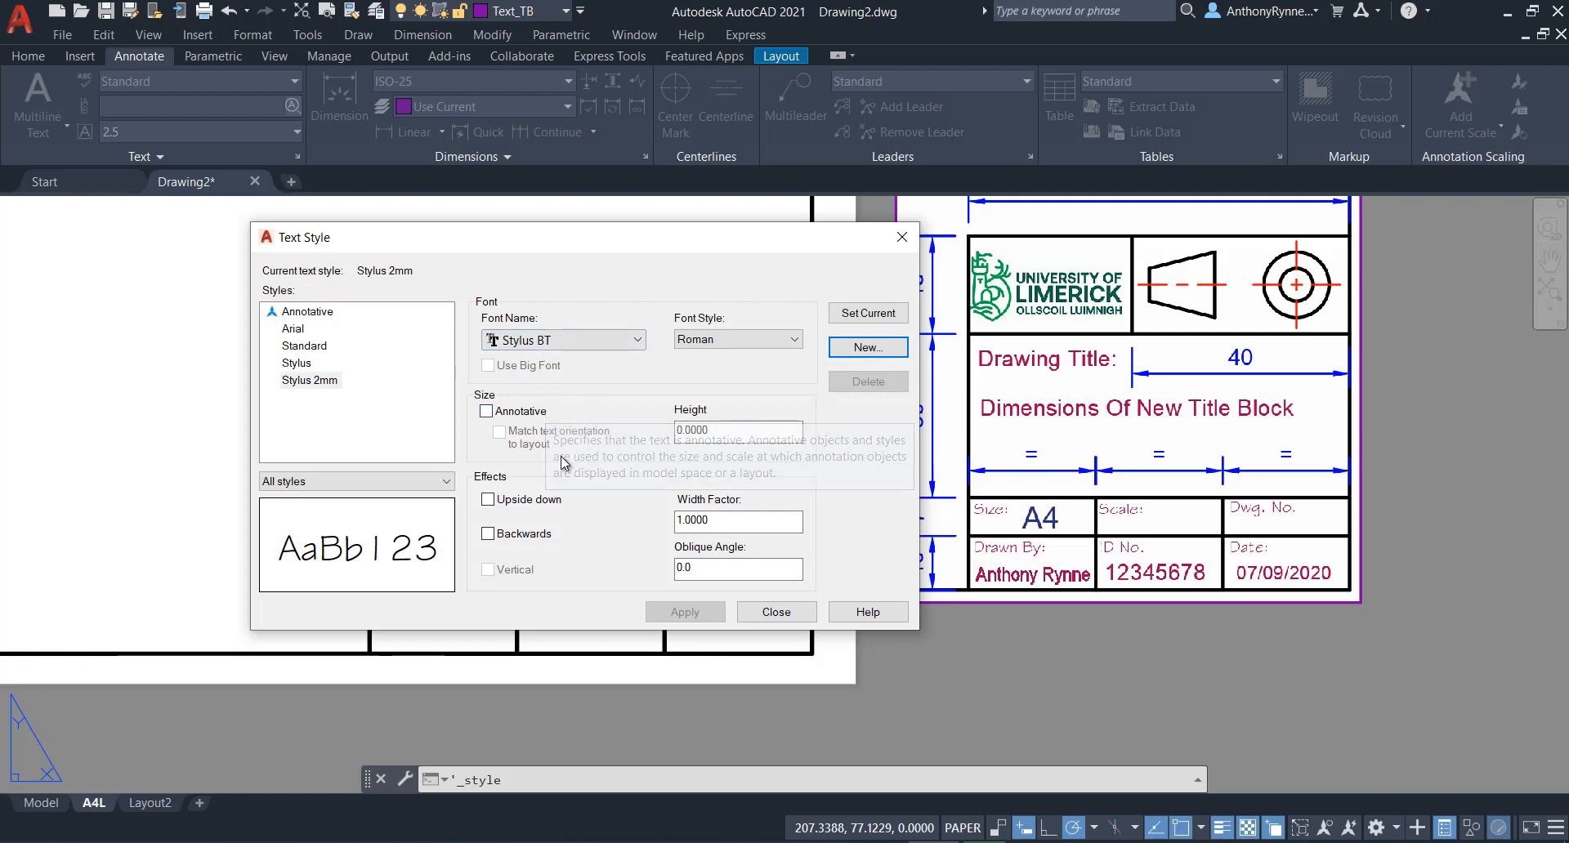
Set the text height of the Stylus 2mm style to 2 and apply the change.
double_click(712, 428)
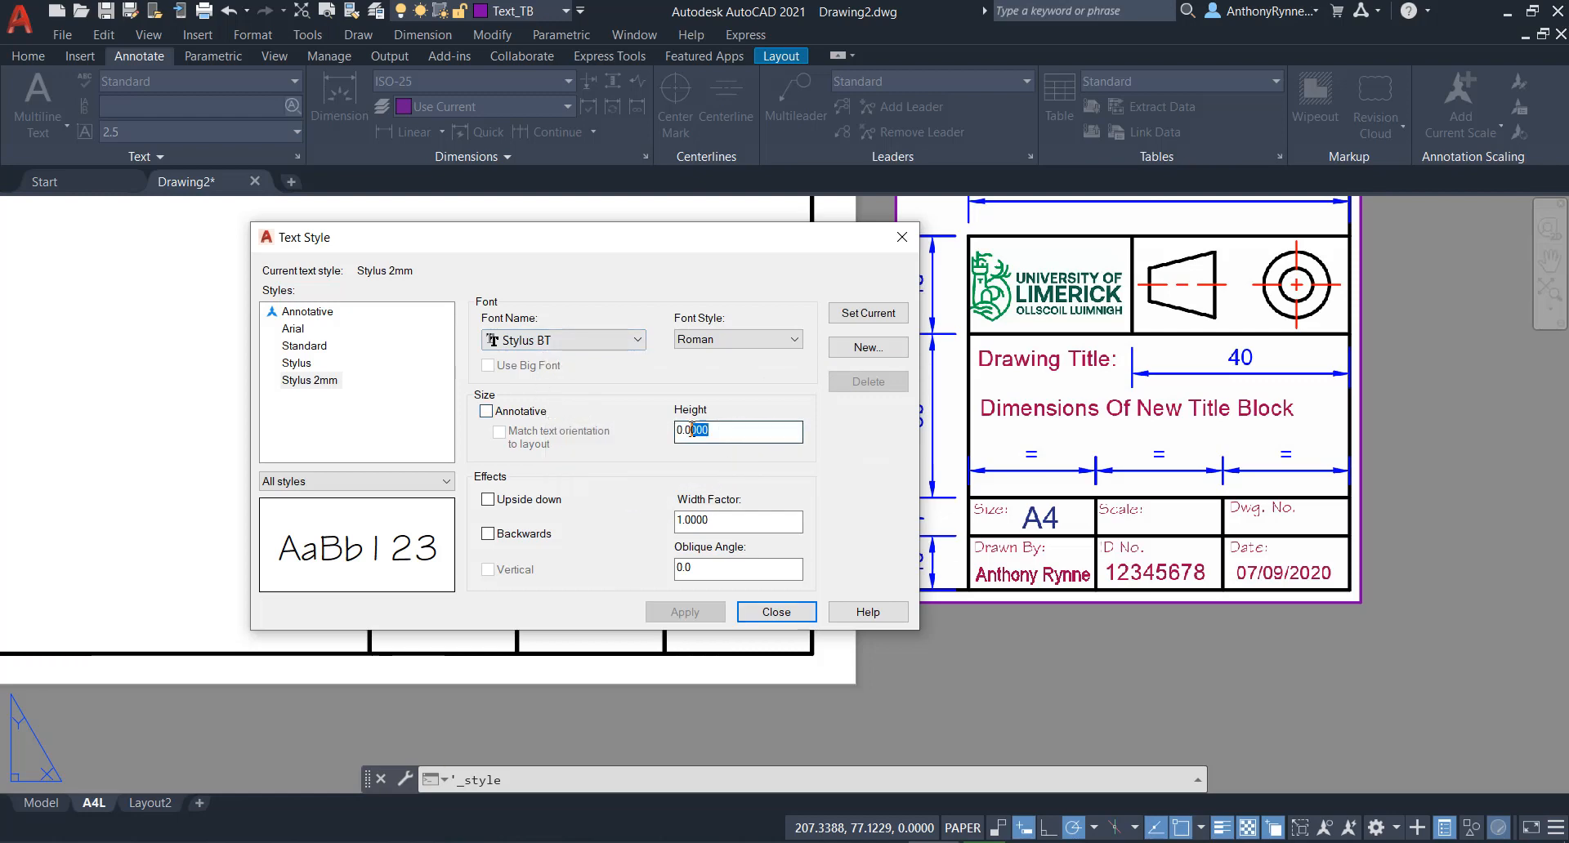
type("2")
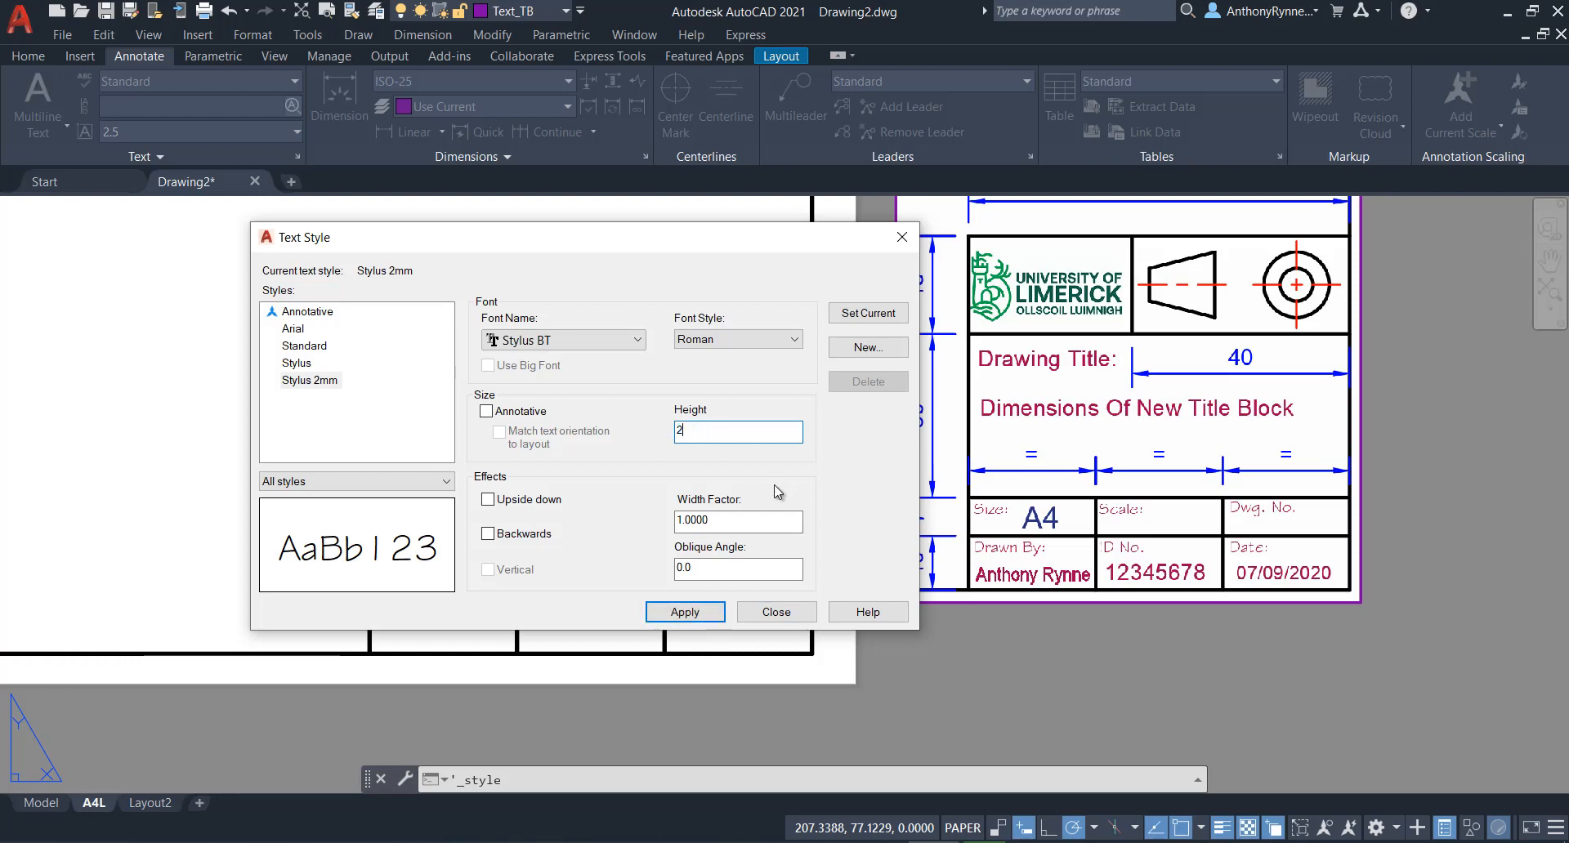
left_click(685, 613)
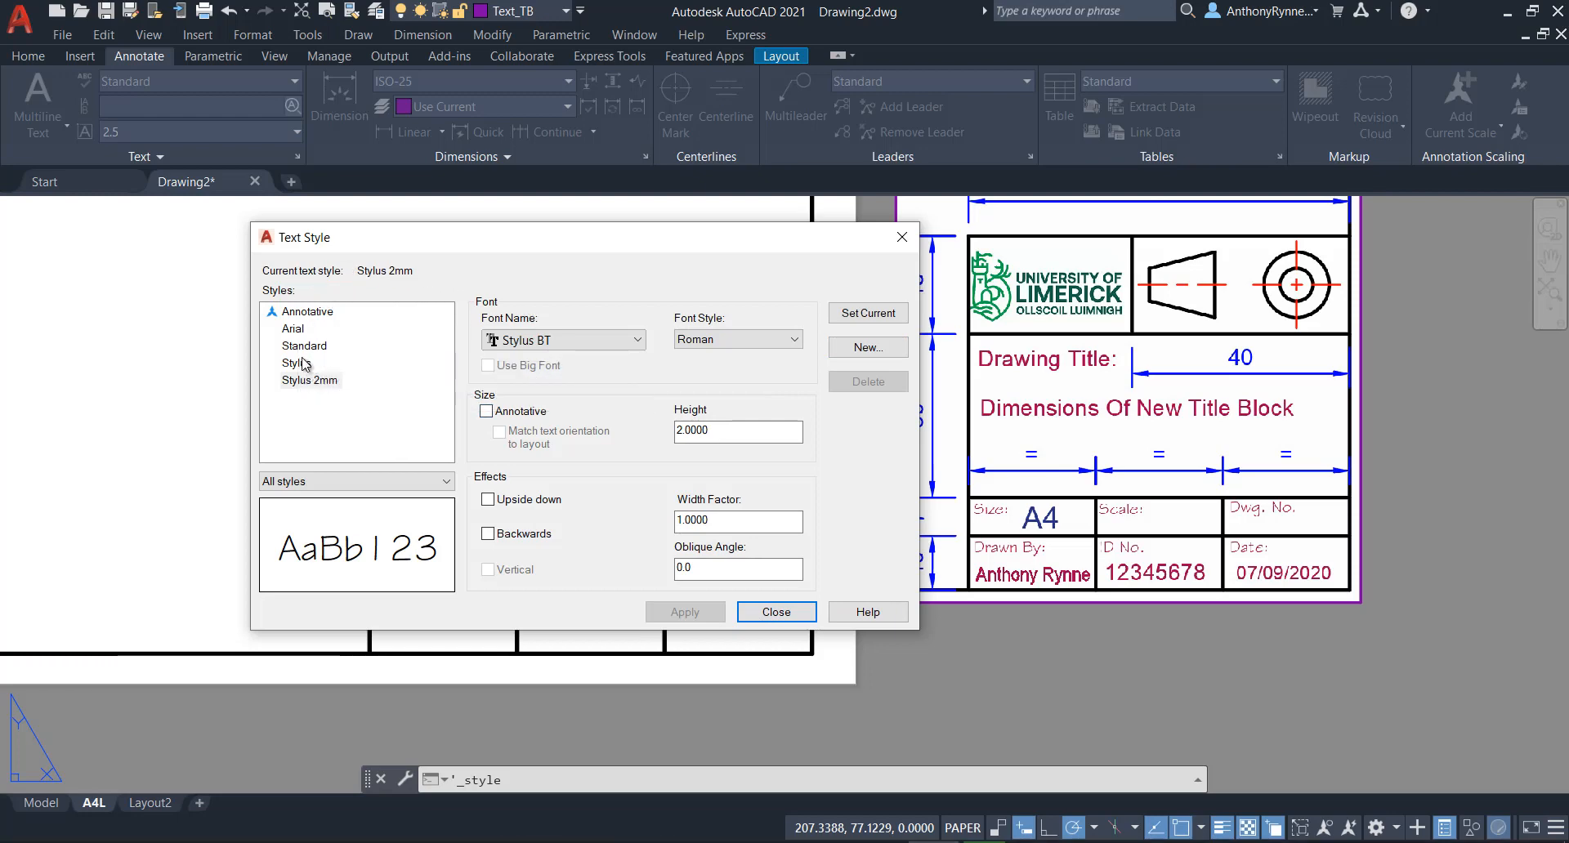
Make Stylus the current text style and close the text style settings.
left_click(341, 366)
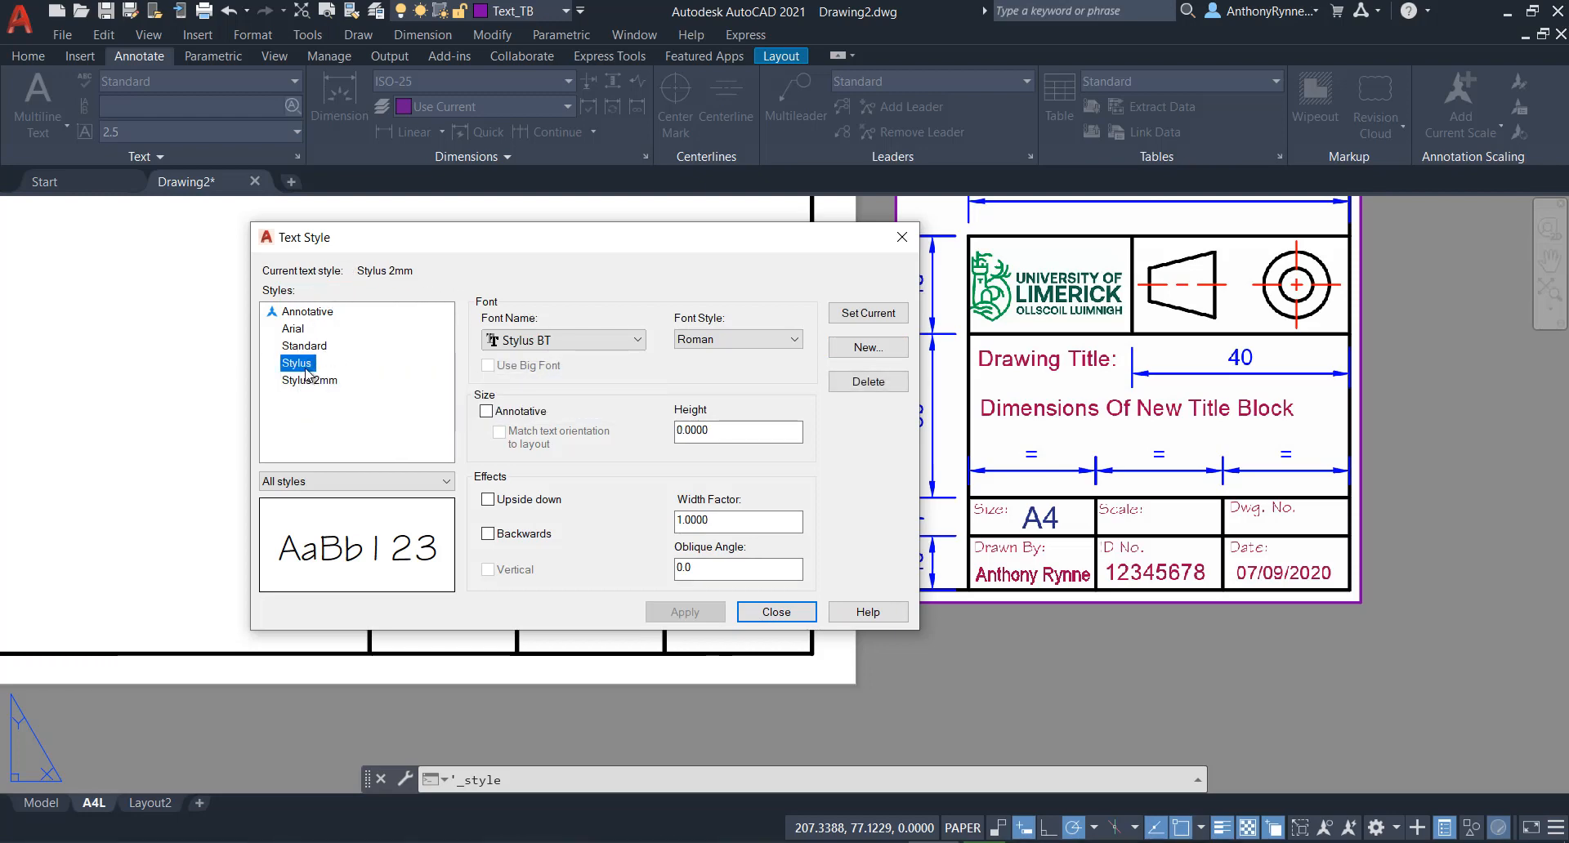
left_click(866, 314)
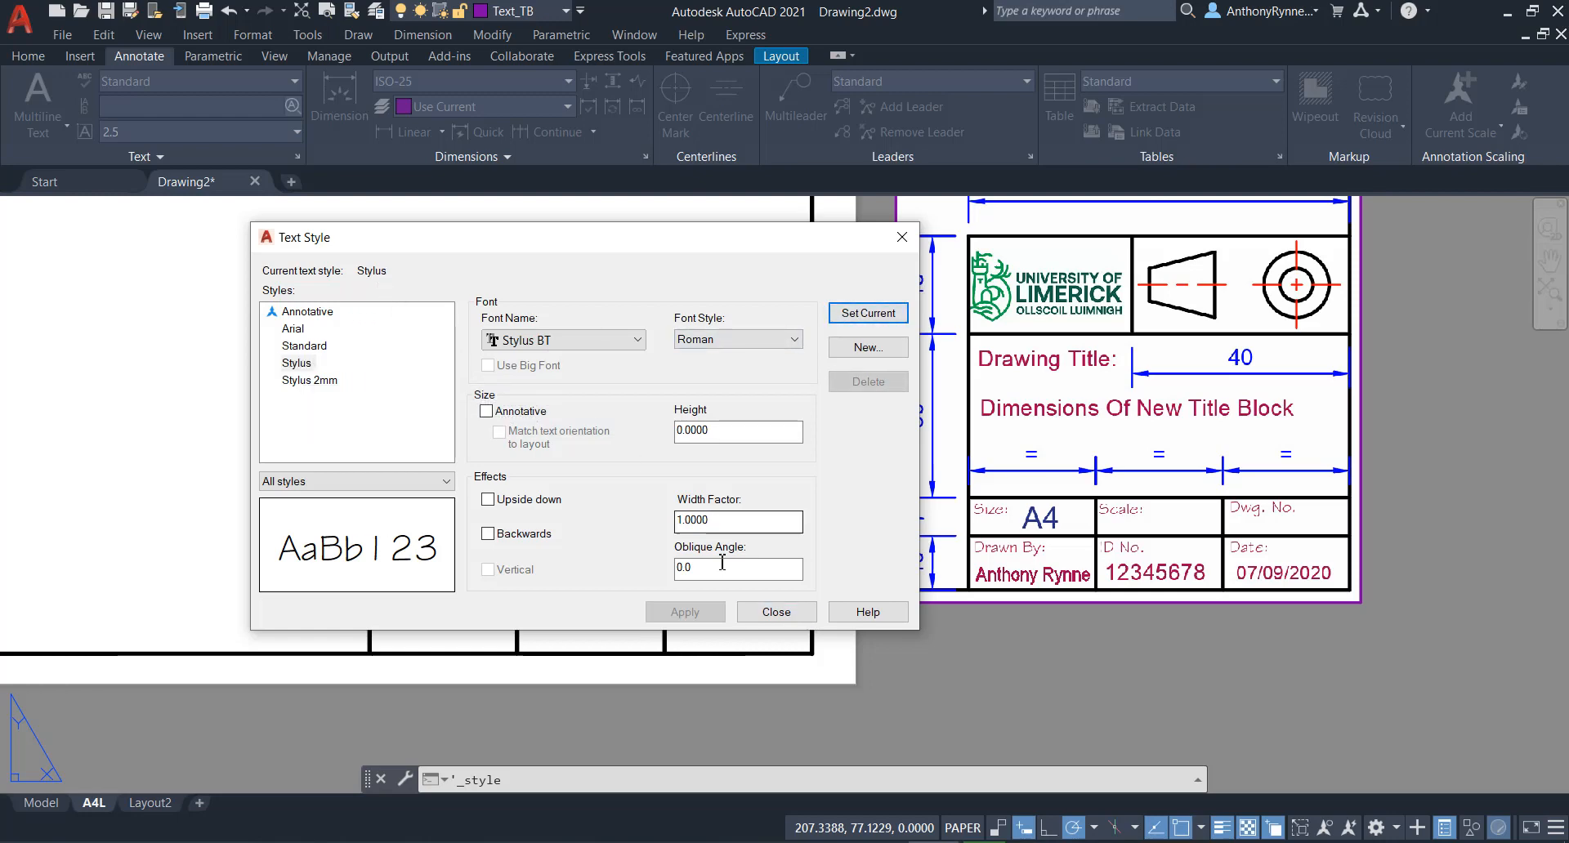
left_click(774, 613)
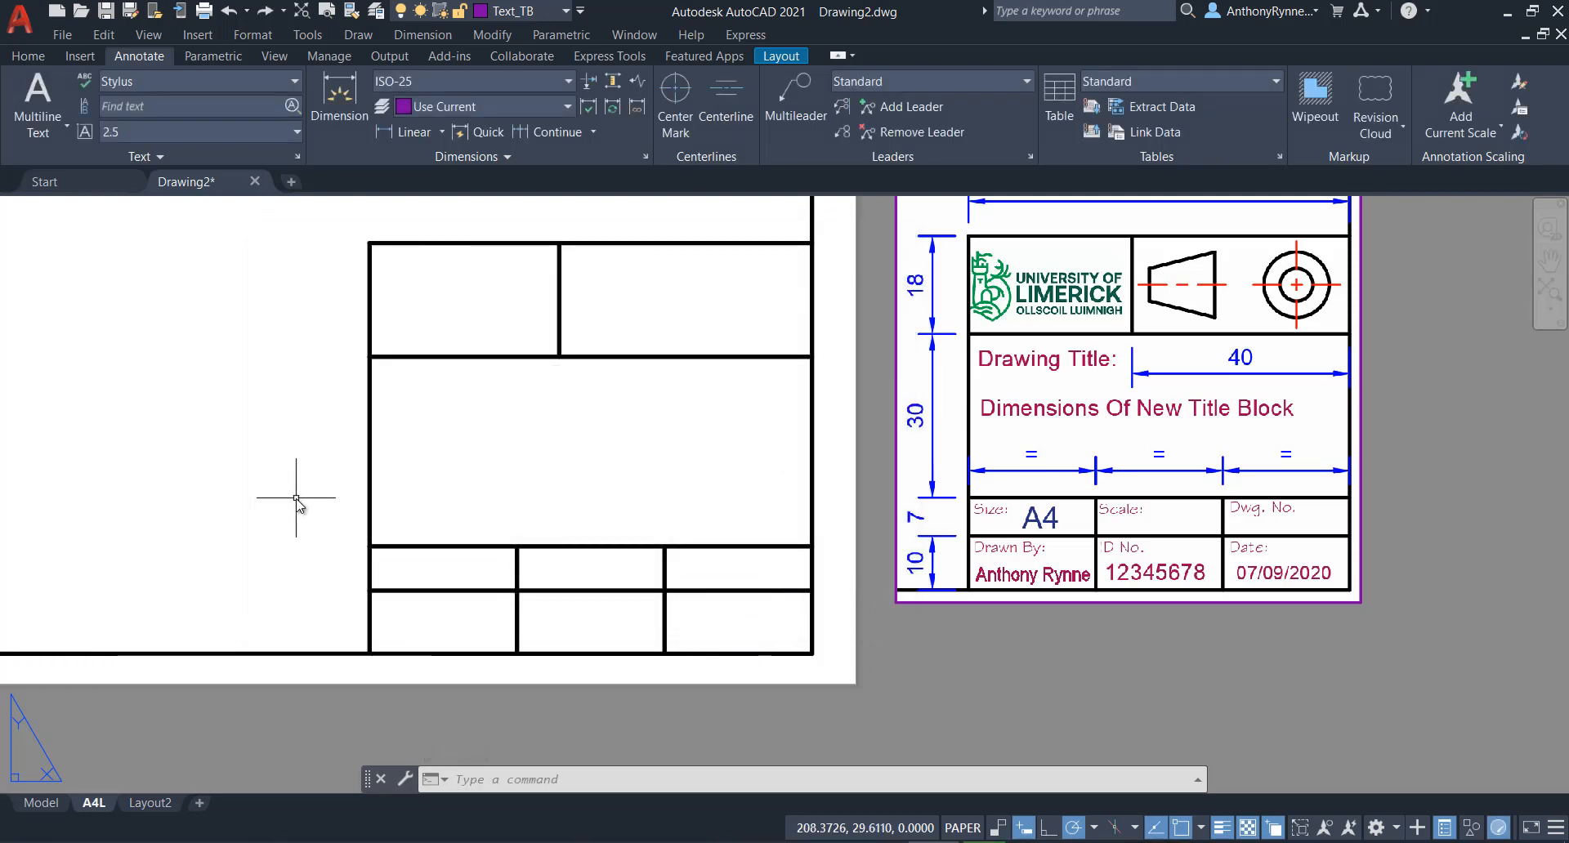
Set the snap spacing to 1 and turn snap on.
type("snap")
key("Return")
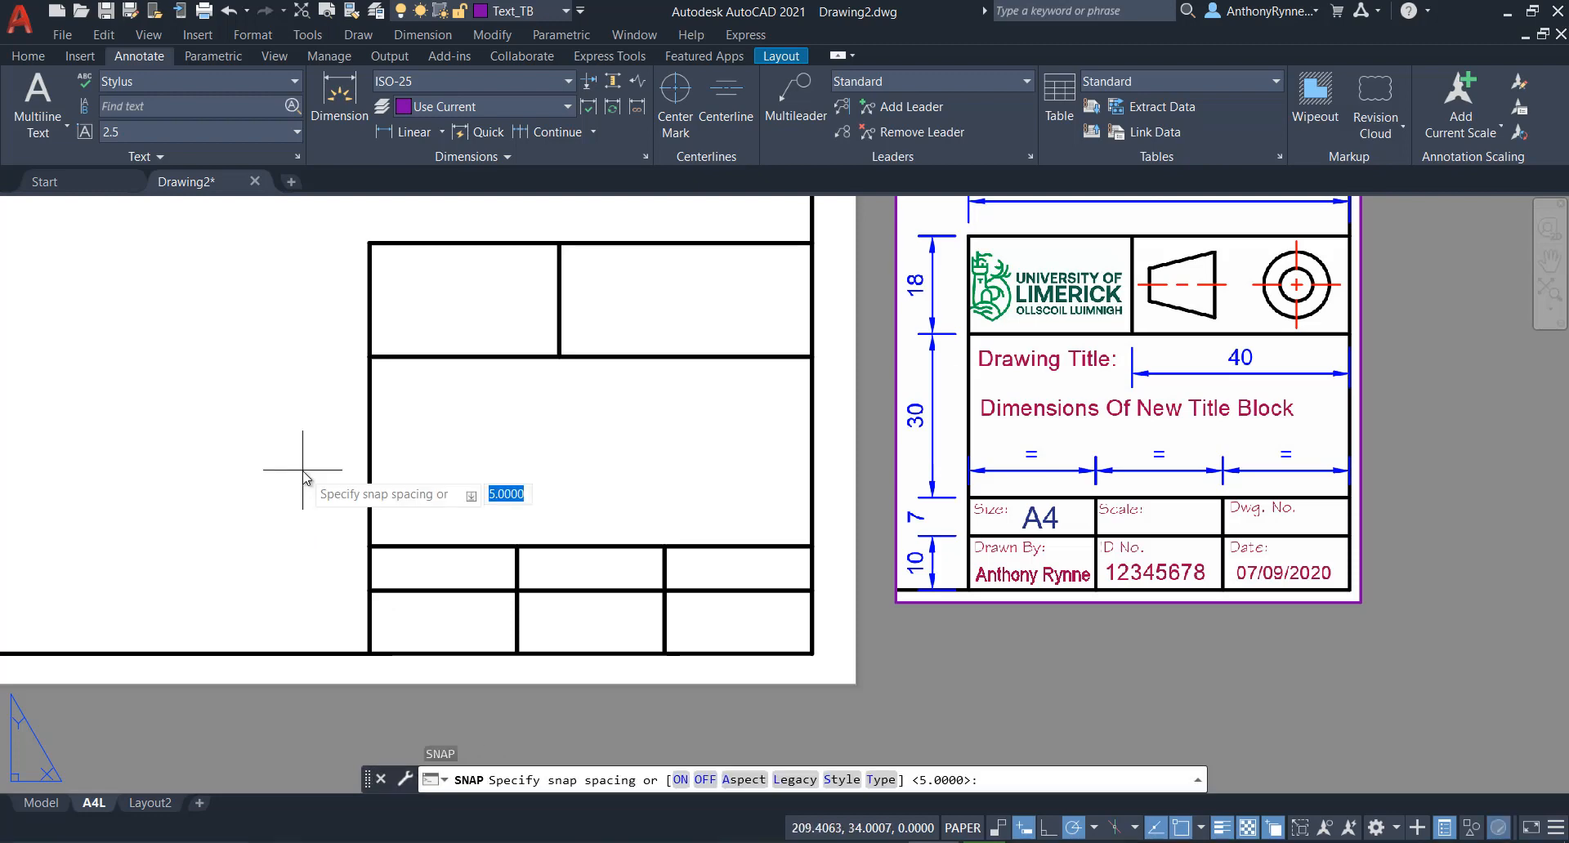
type("1")
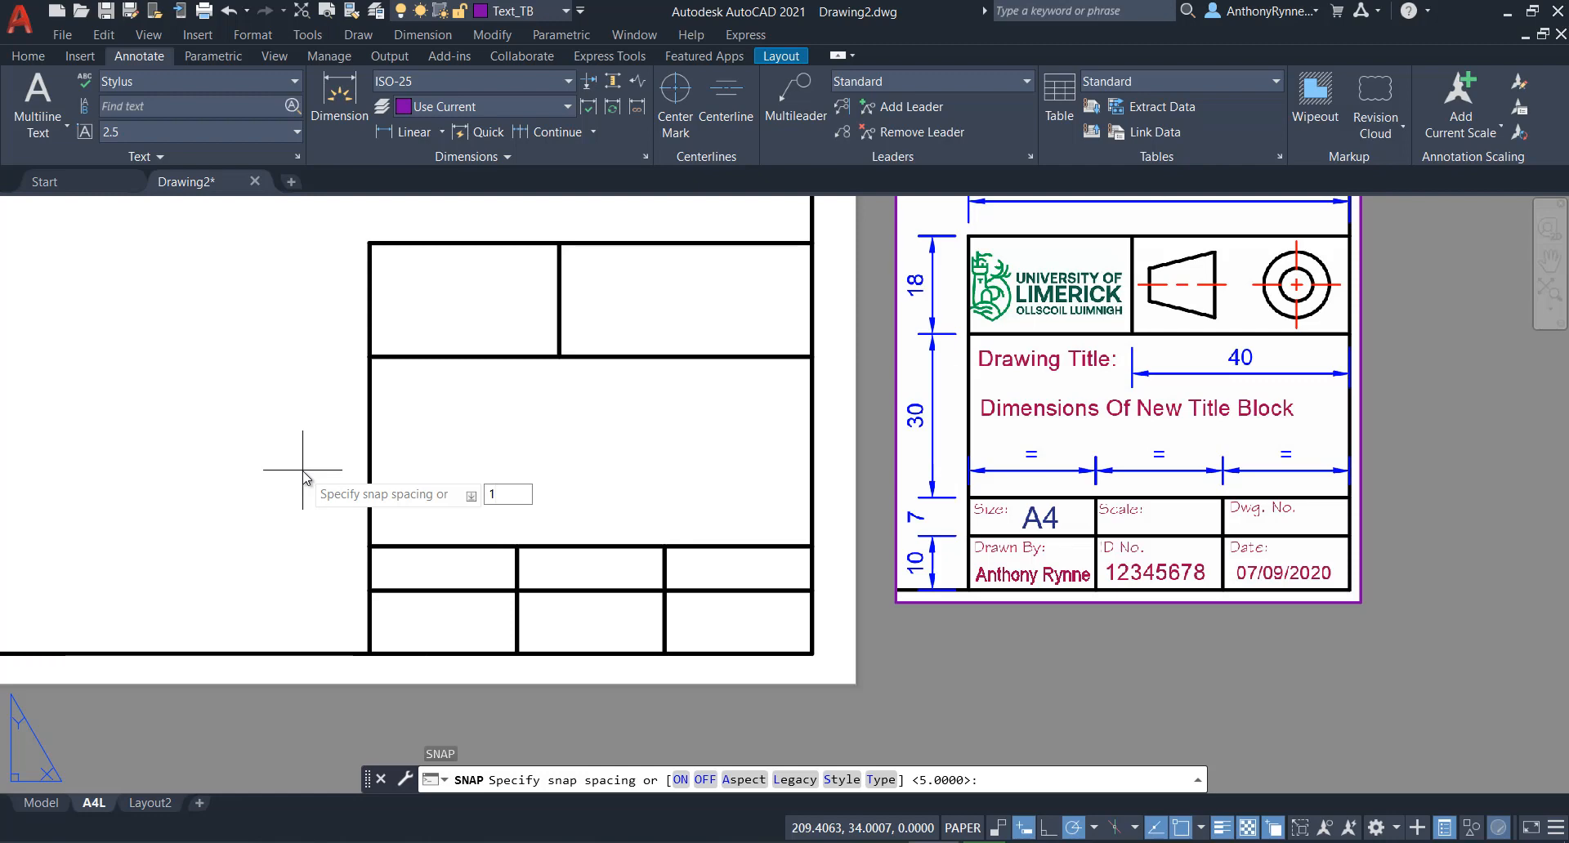
key("Return")
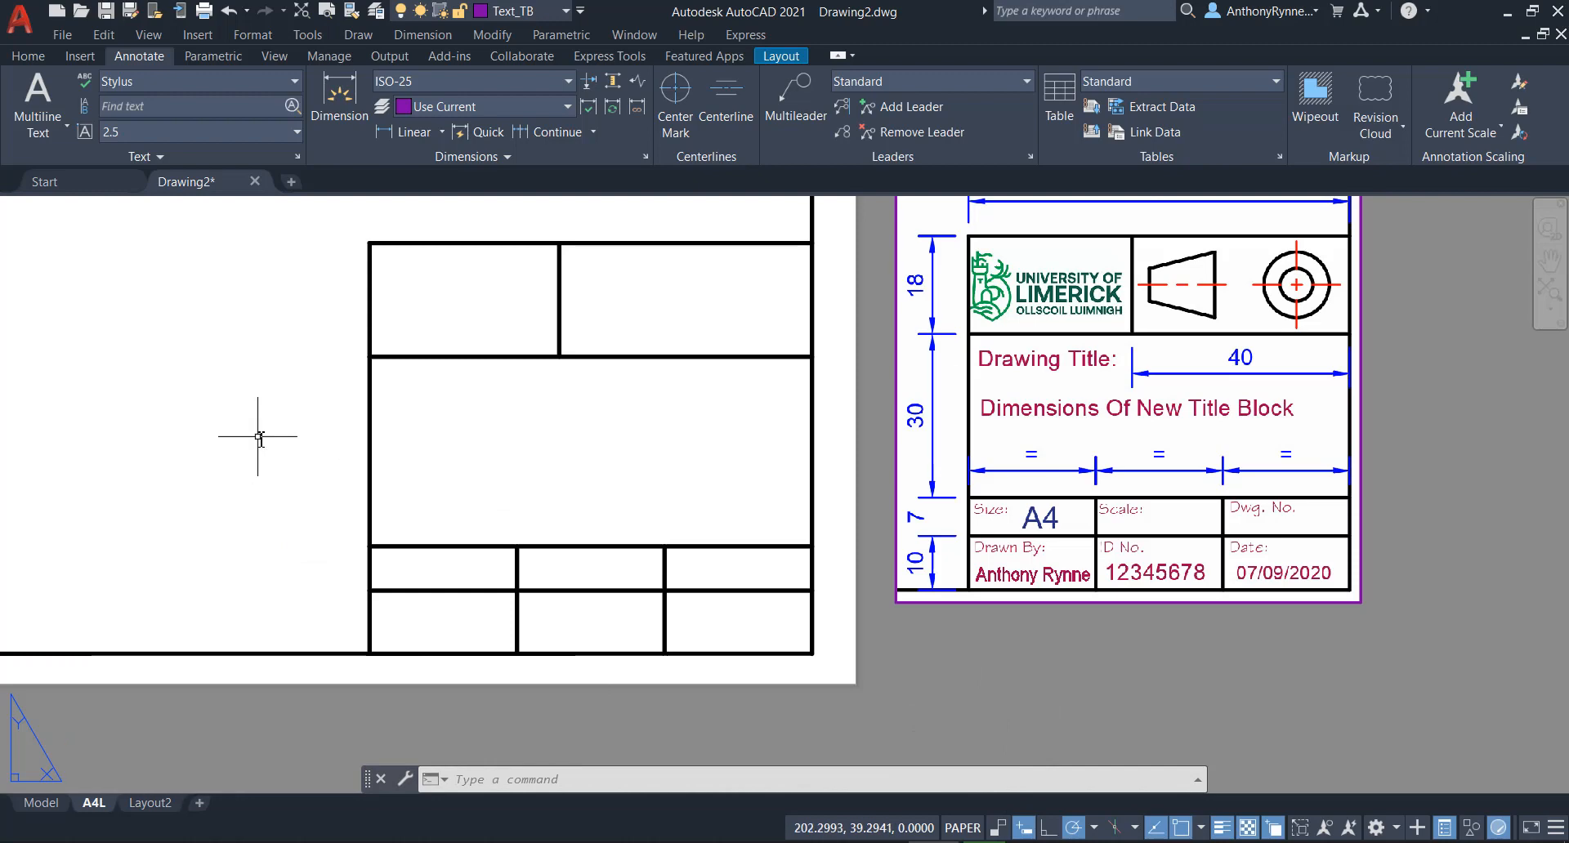
type("SN")
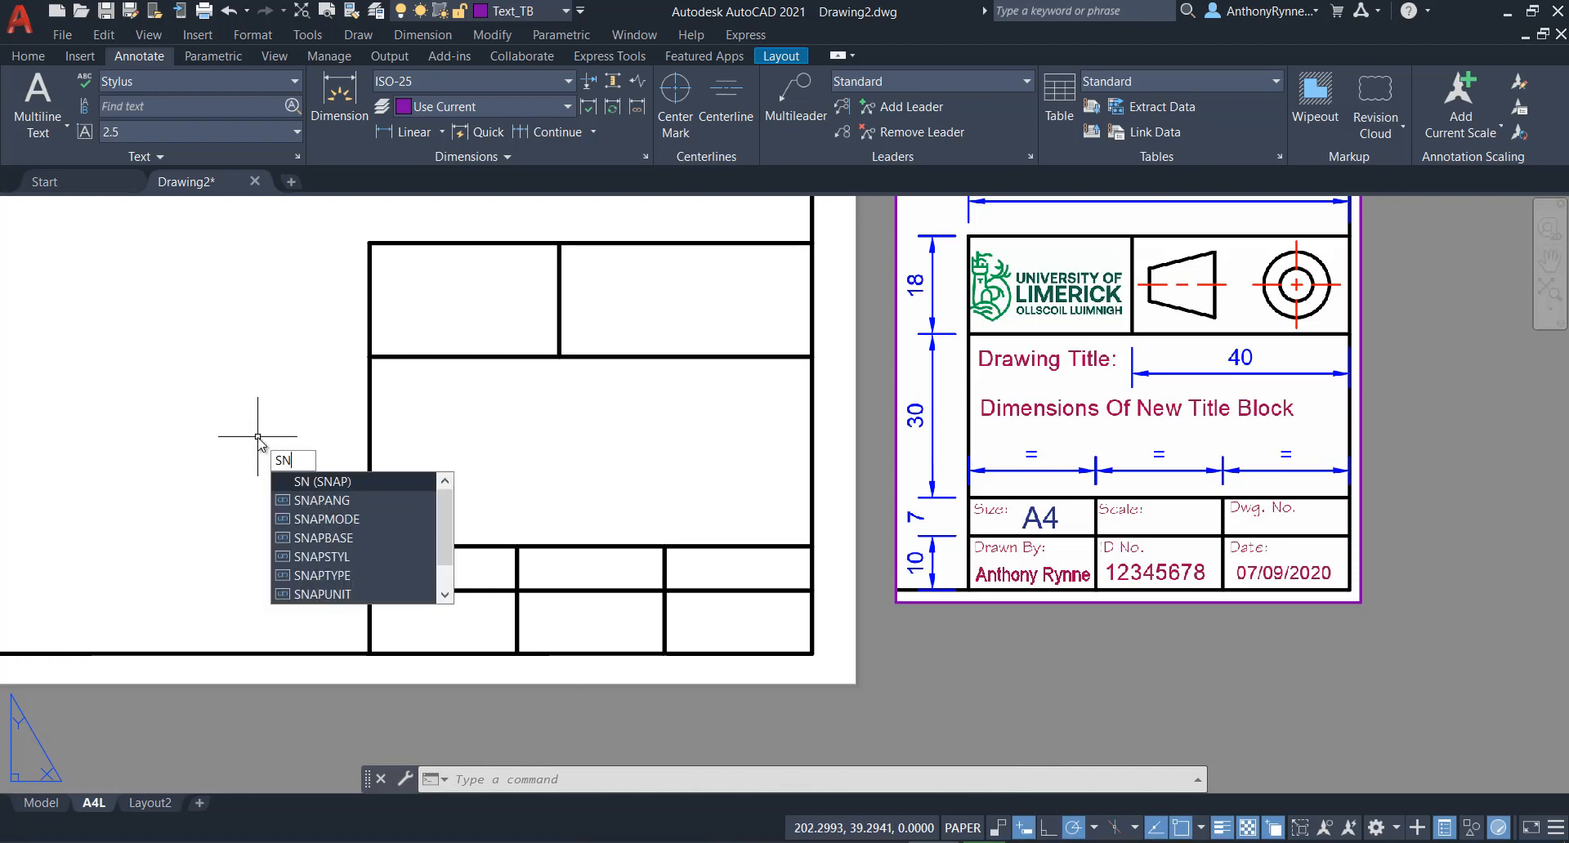
key("Return")
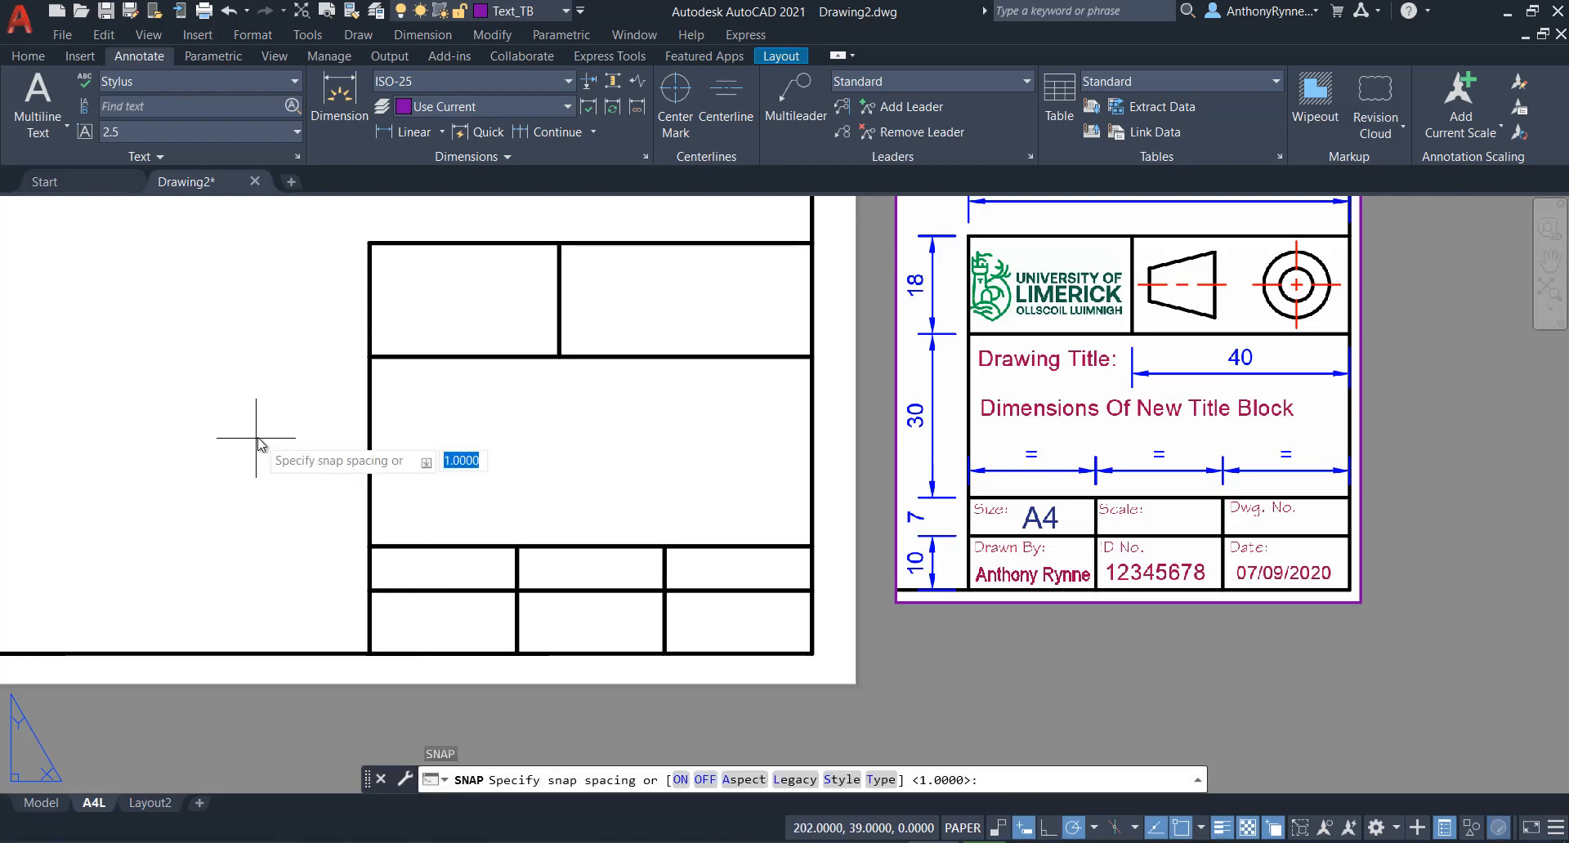
left_click(680, 780)
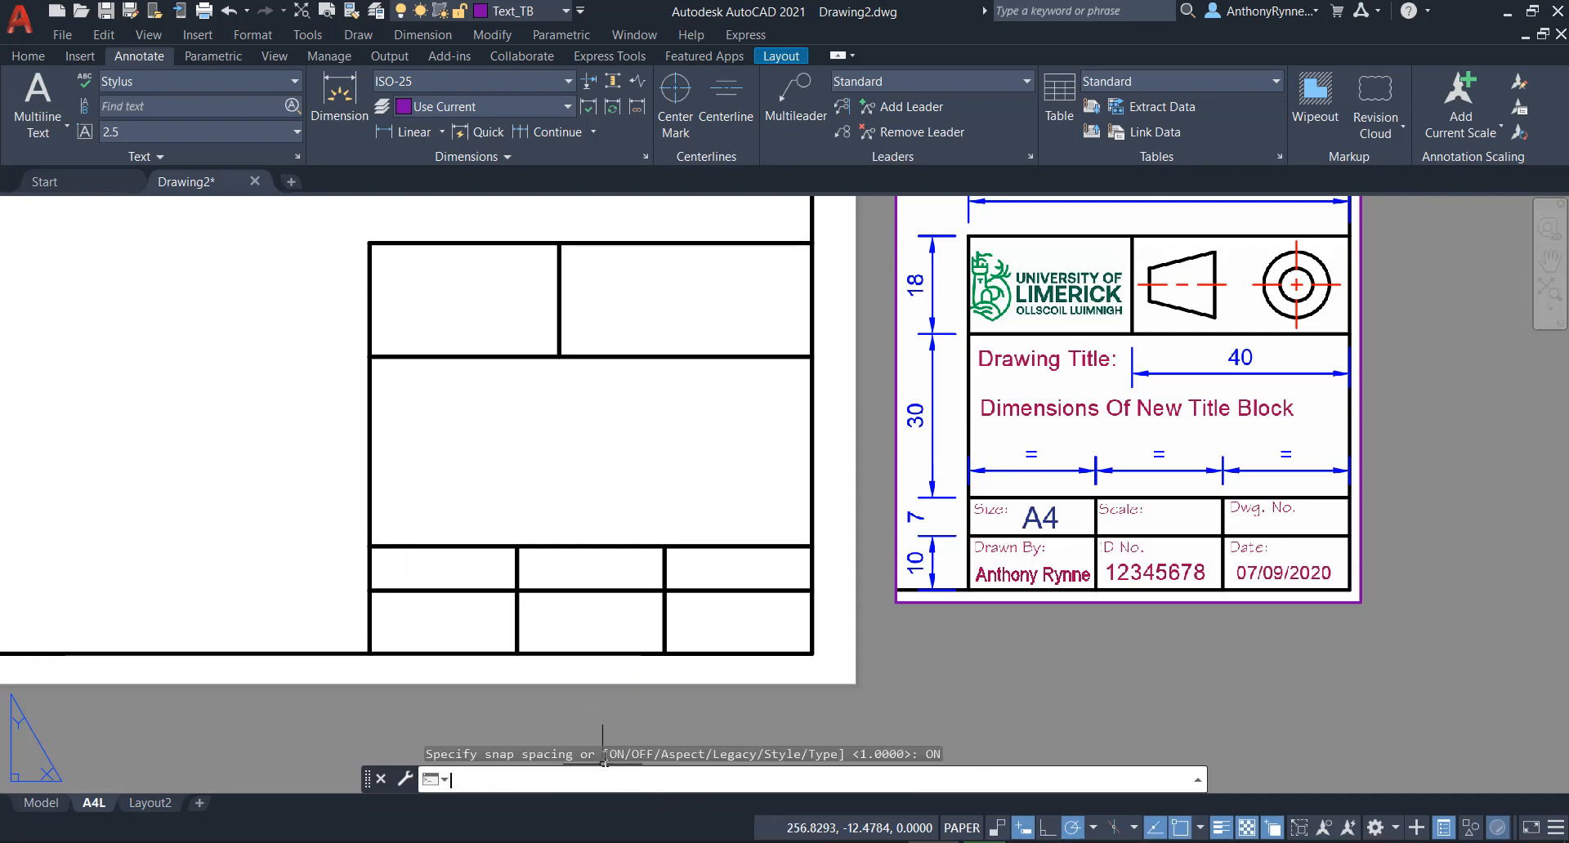
With object snap off, add single-line text "SIZE:" at 221,19 in the title block's small upper-left cell, height 2, rotation 0.
middle_click_drag(173, 445, 263, 433)
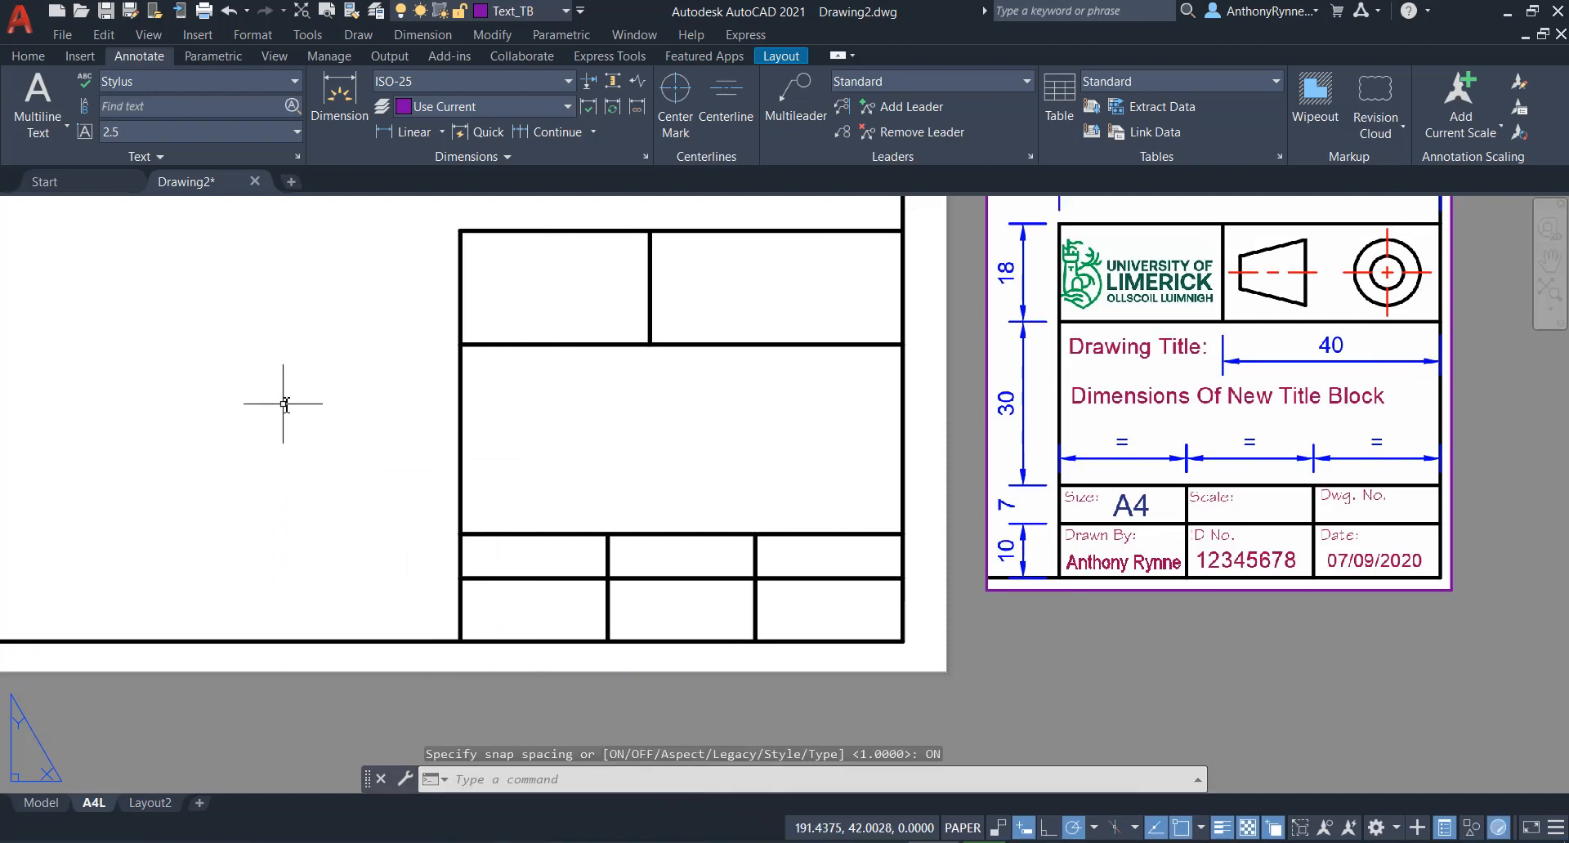
left_click(69, 129)
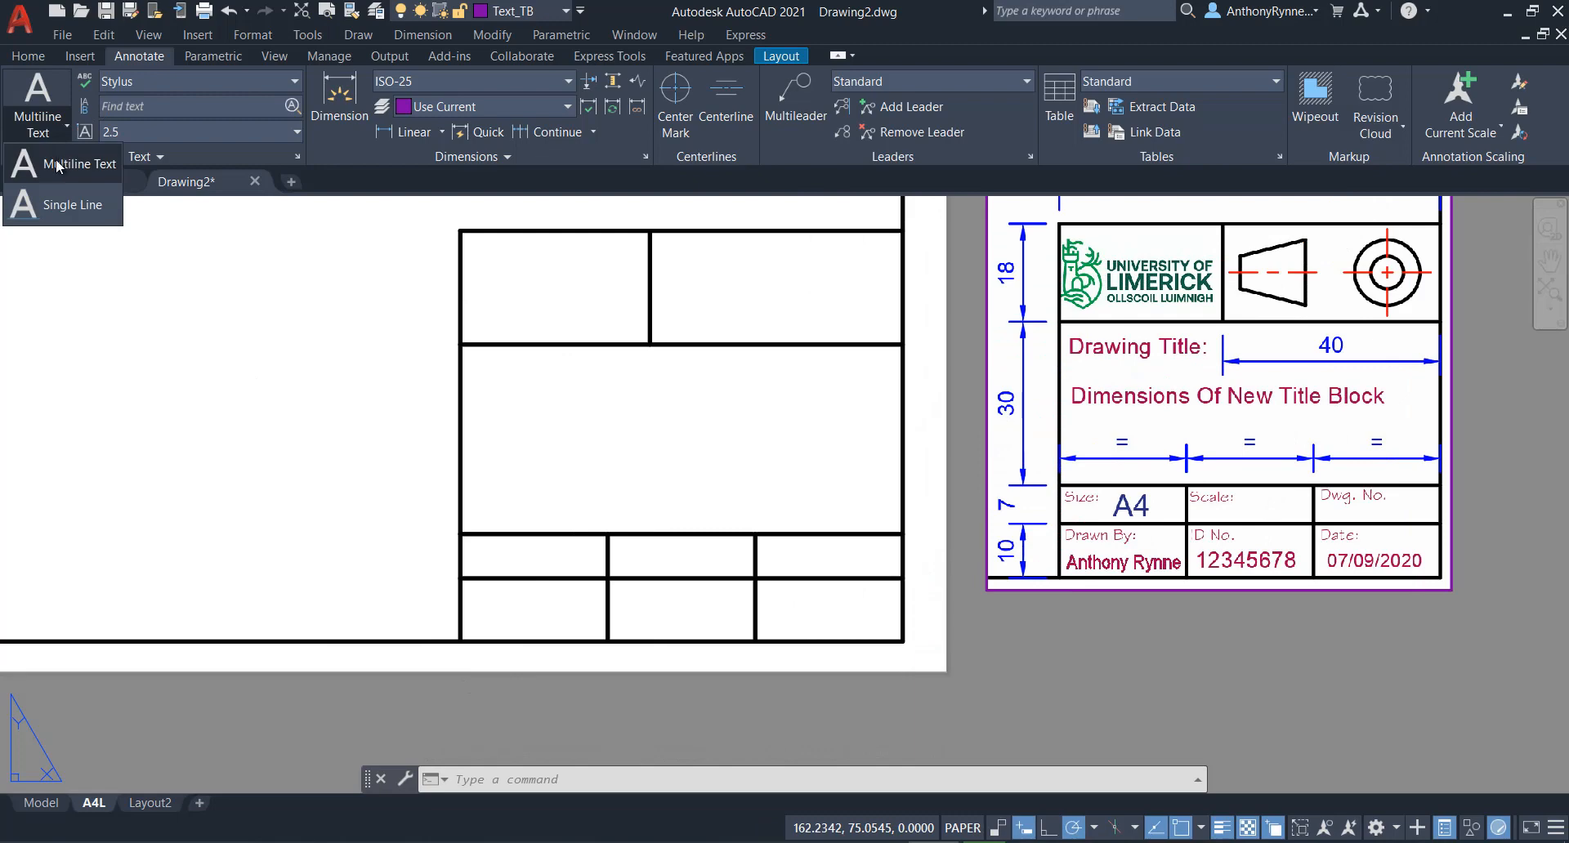
left_click(62, 212)
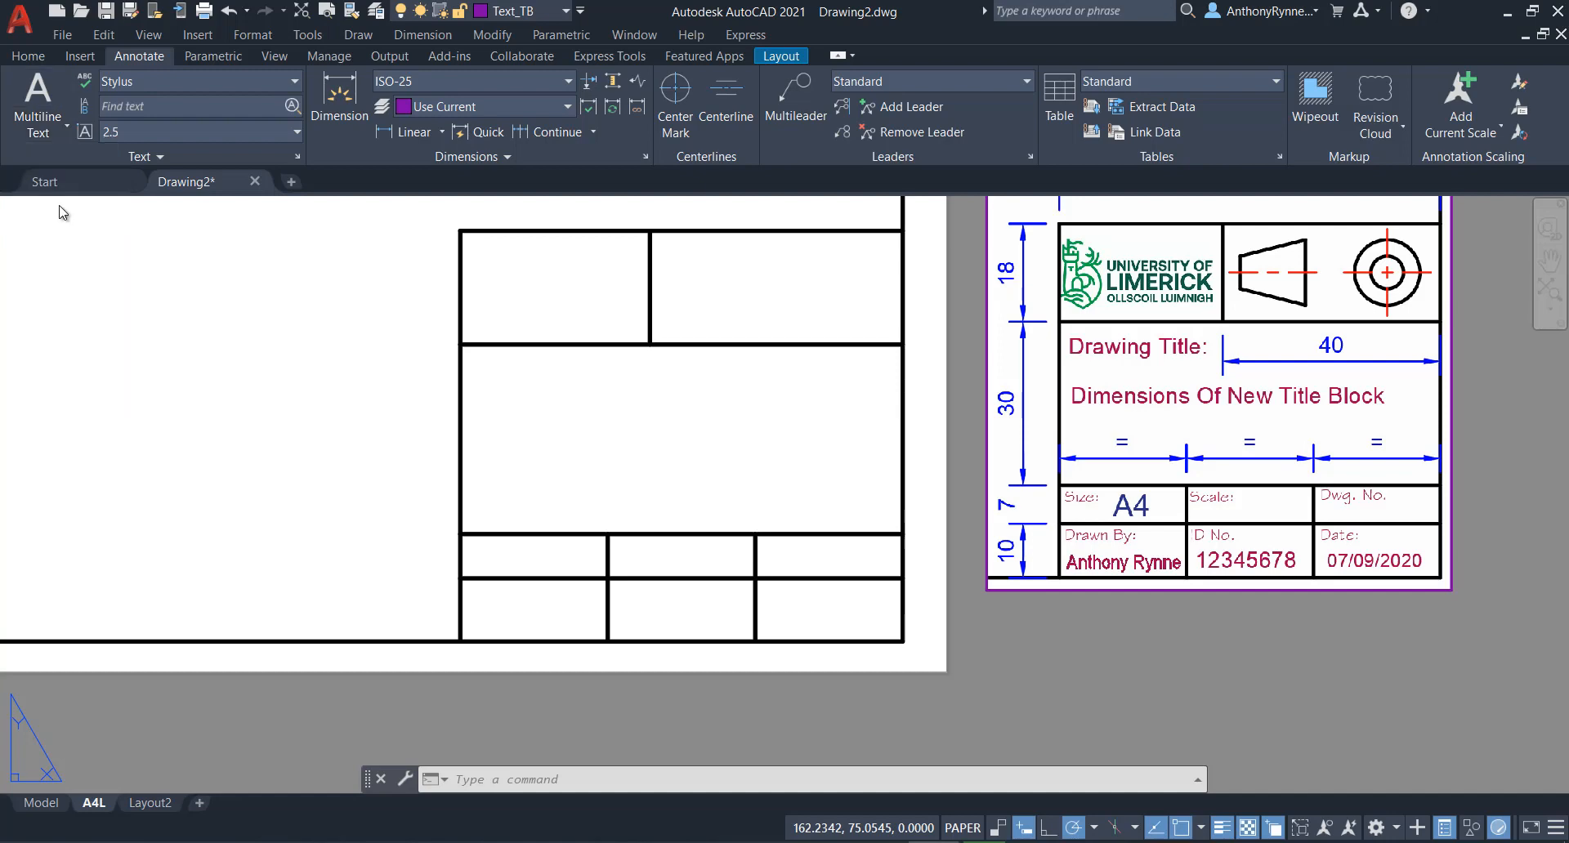
middle_click_drag(481, 600, 211, 535)
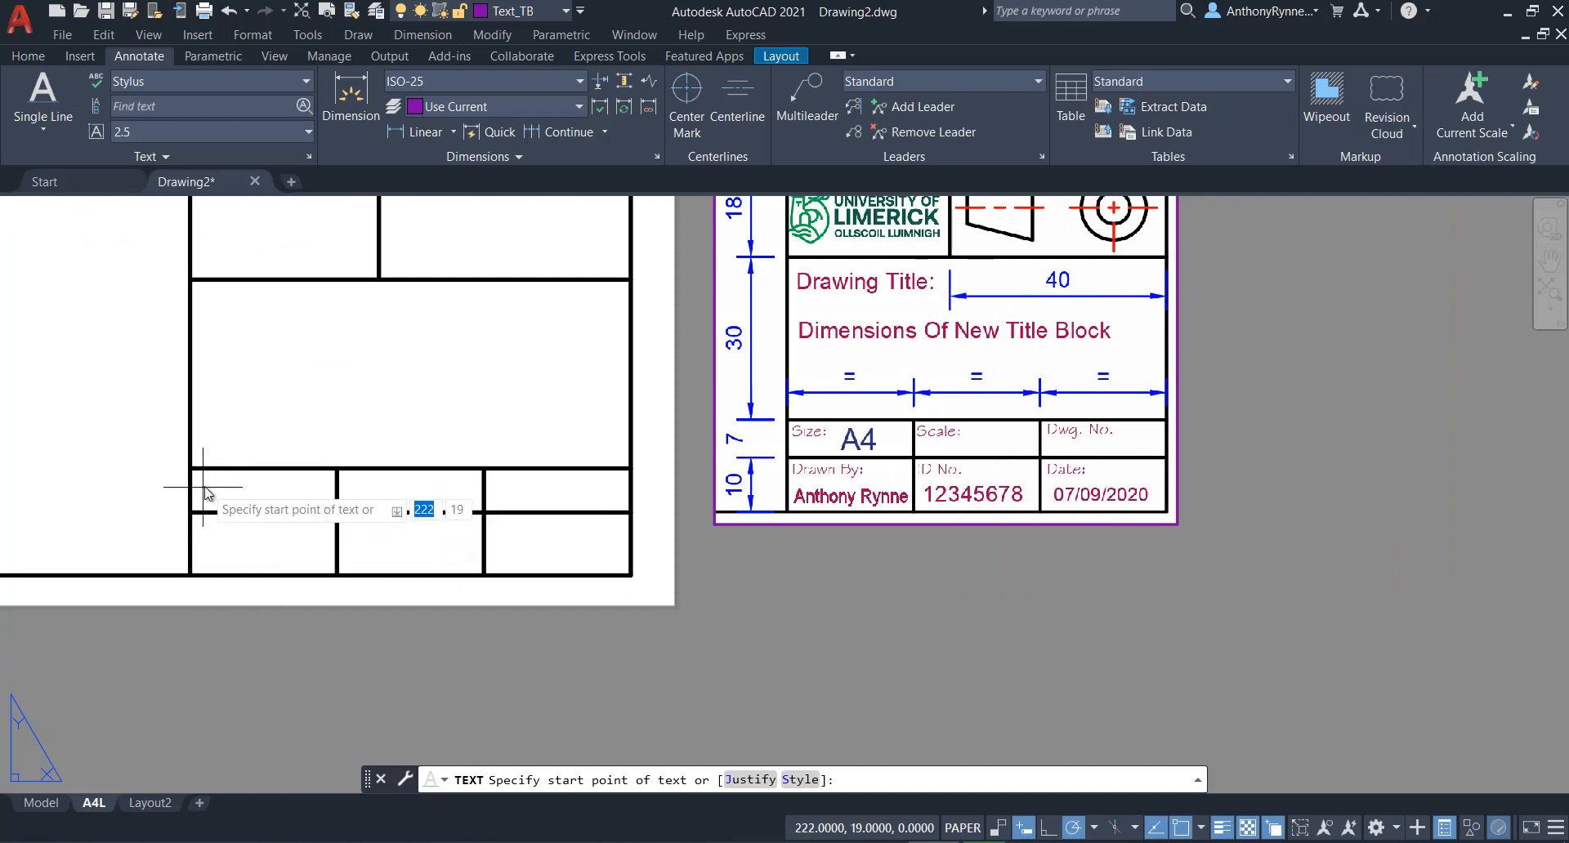
key("F3")
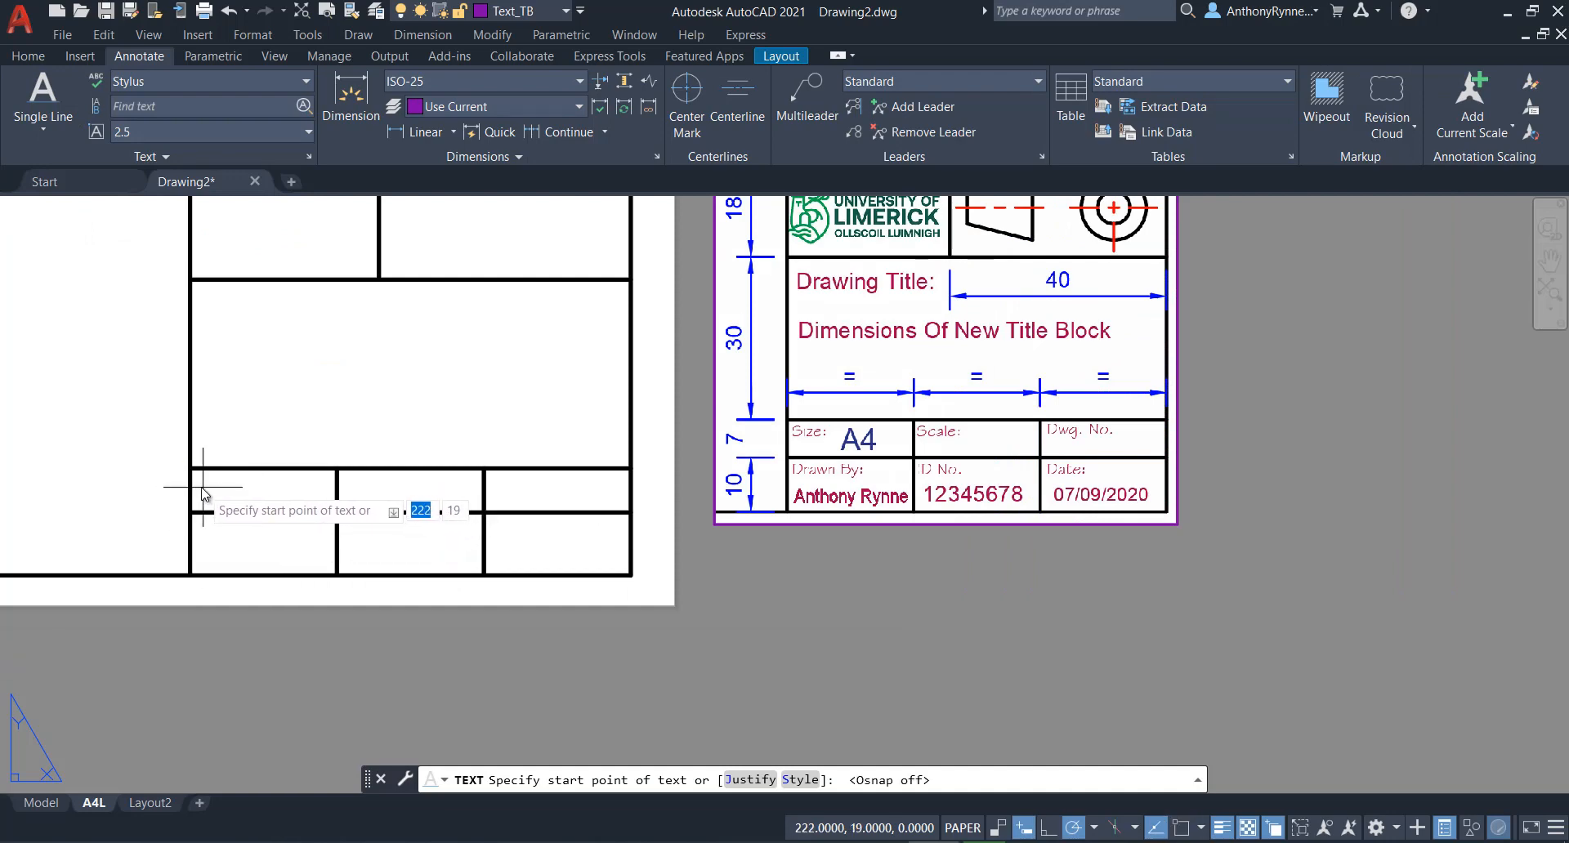
scroll(198, 495, "up", 2)
scroll(198, 495, "up", 2)
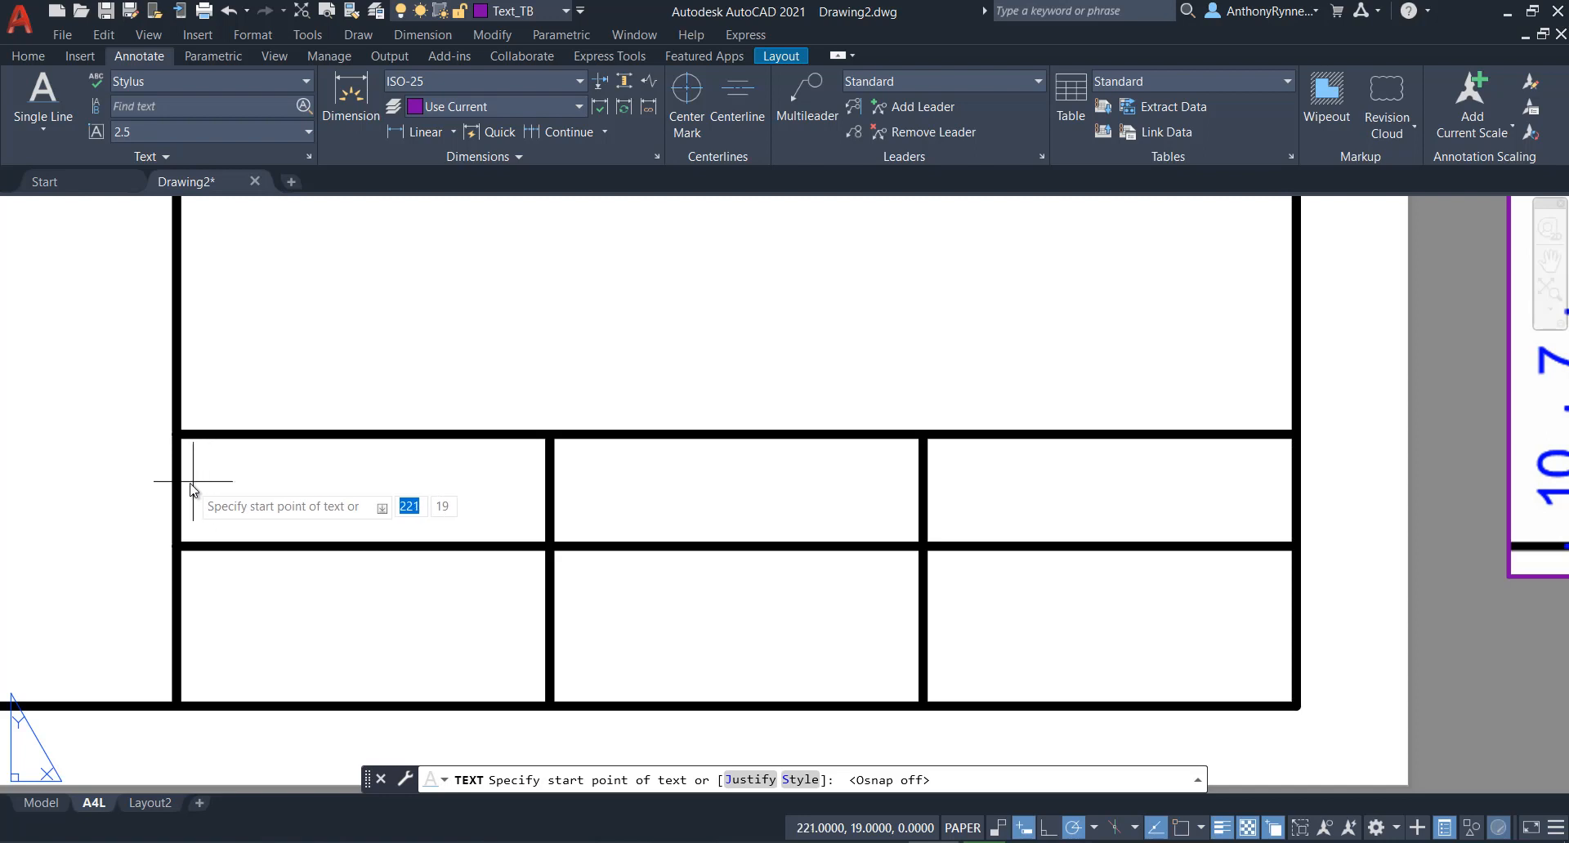
left_click(193, 482)
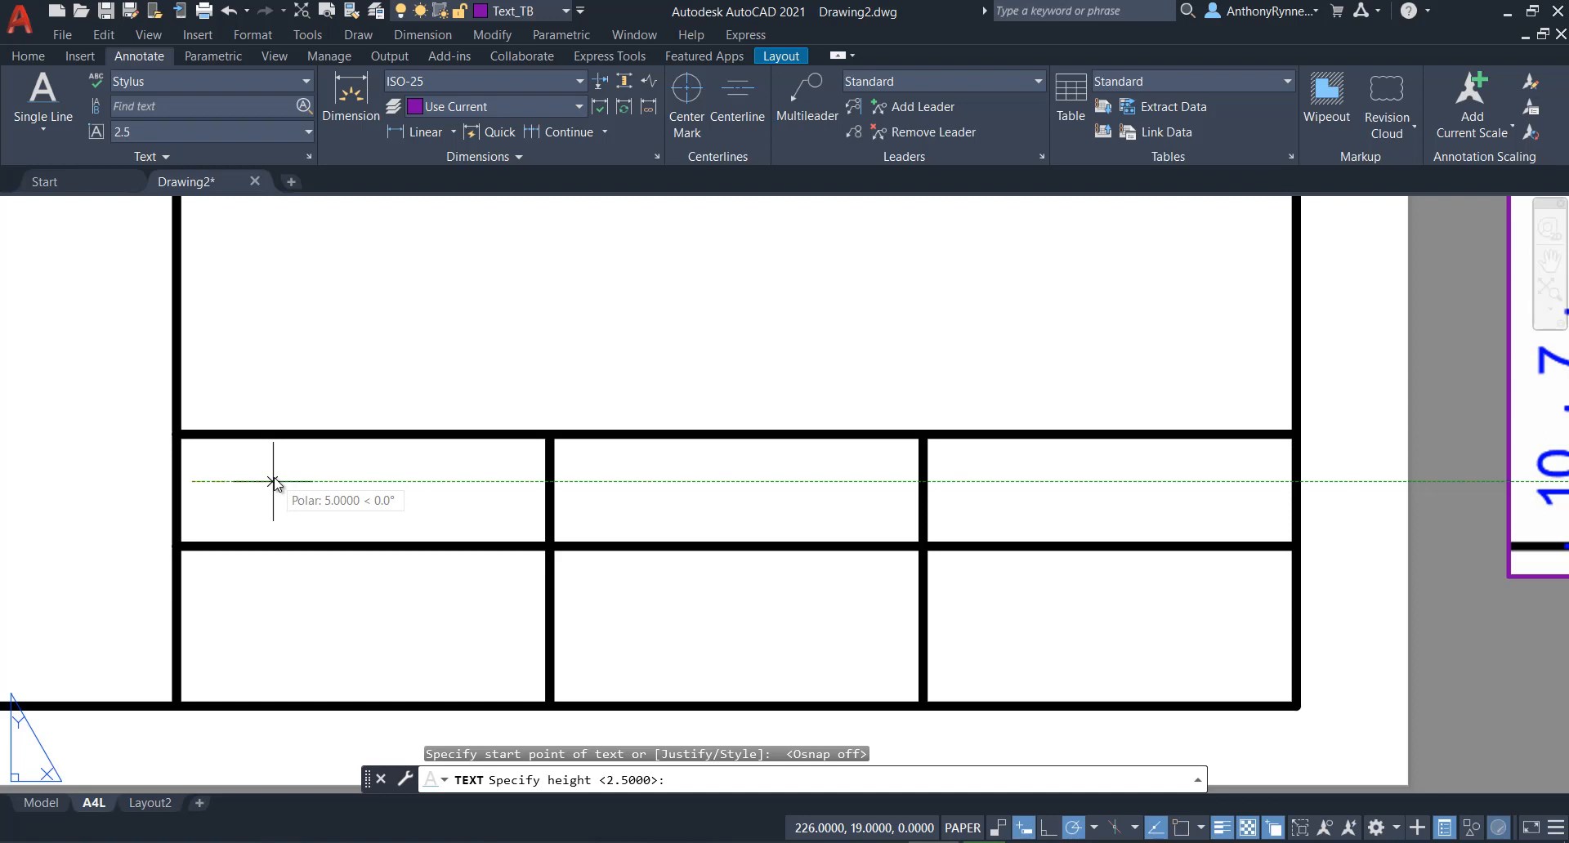
type("2")
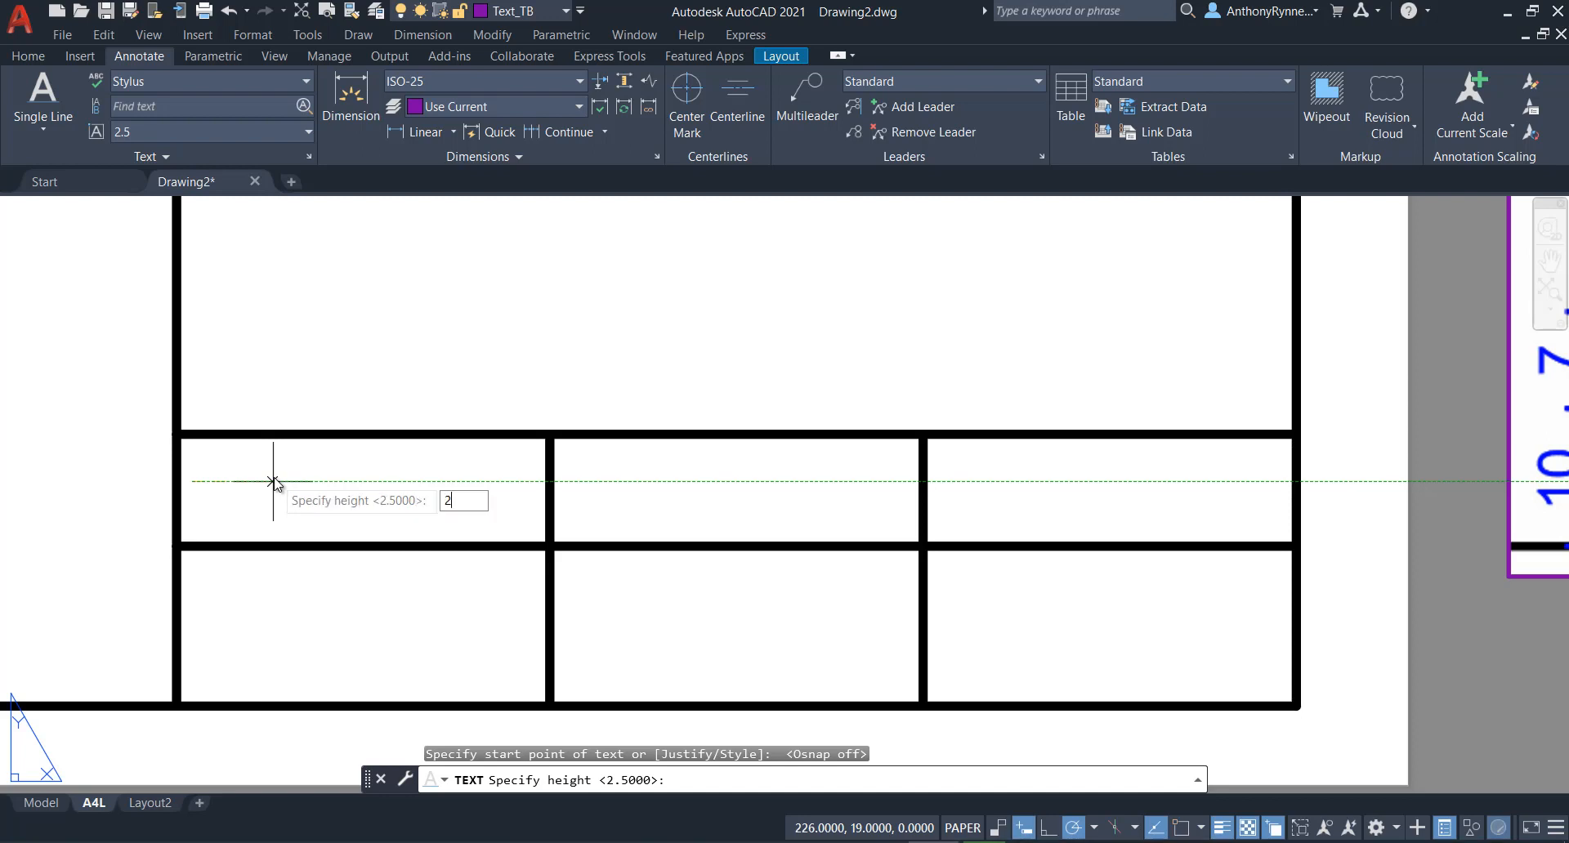
key("Return")
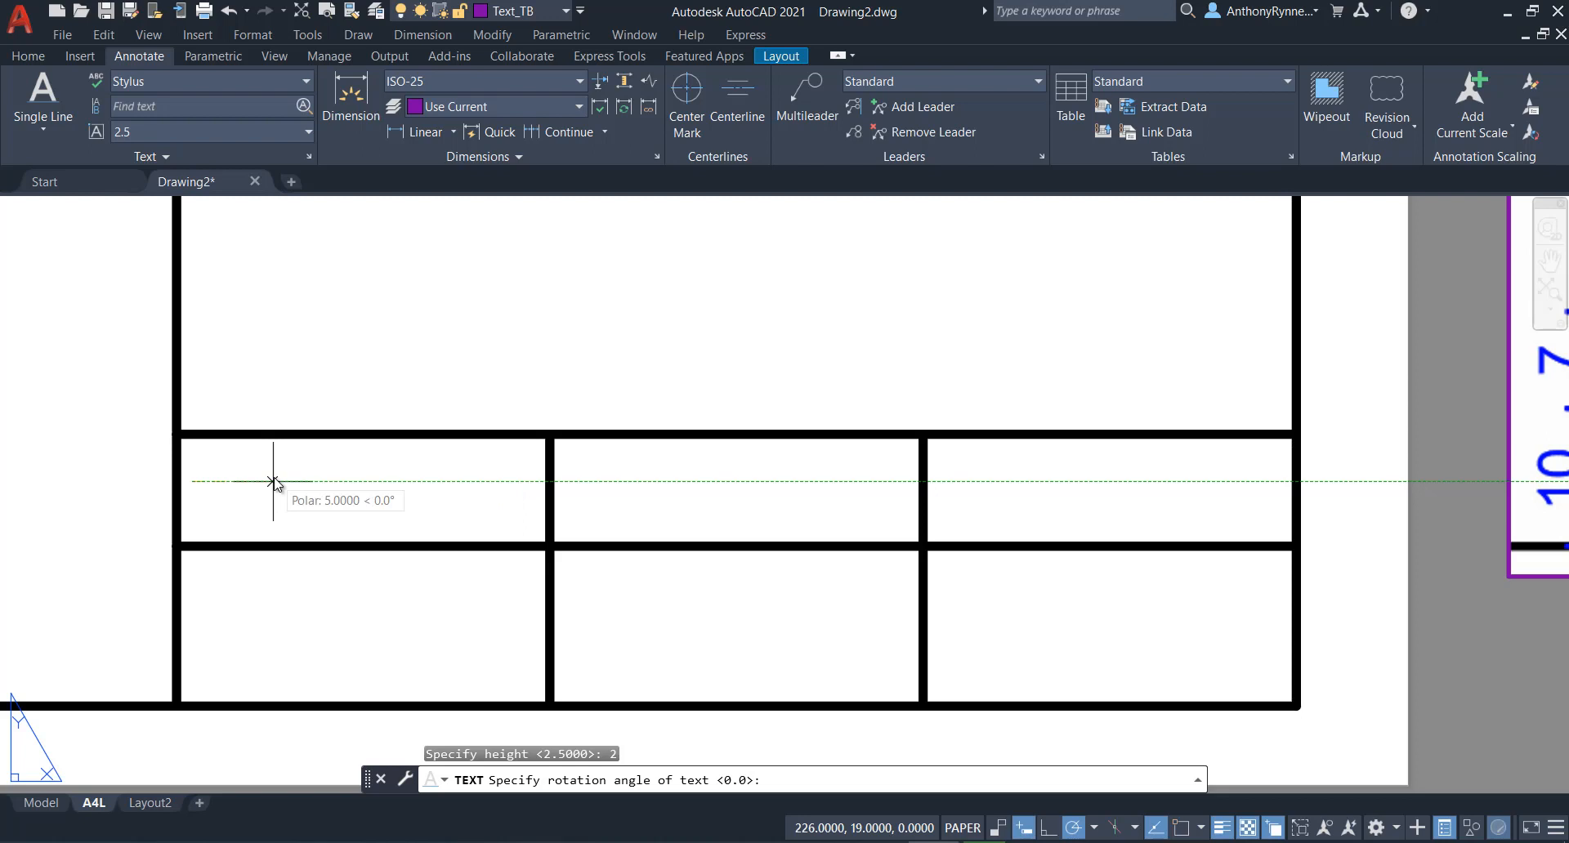
key("Return")
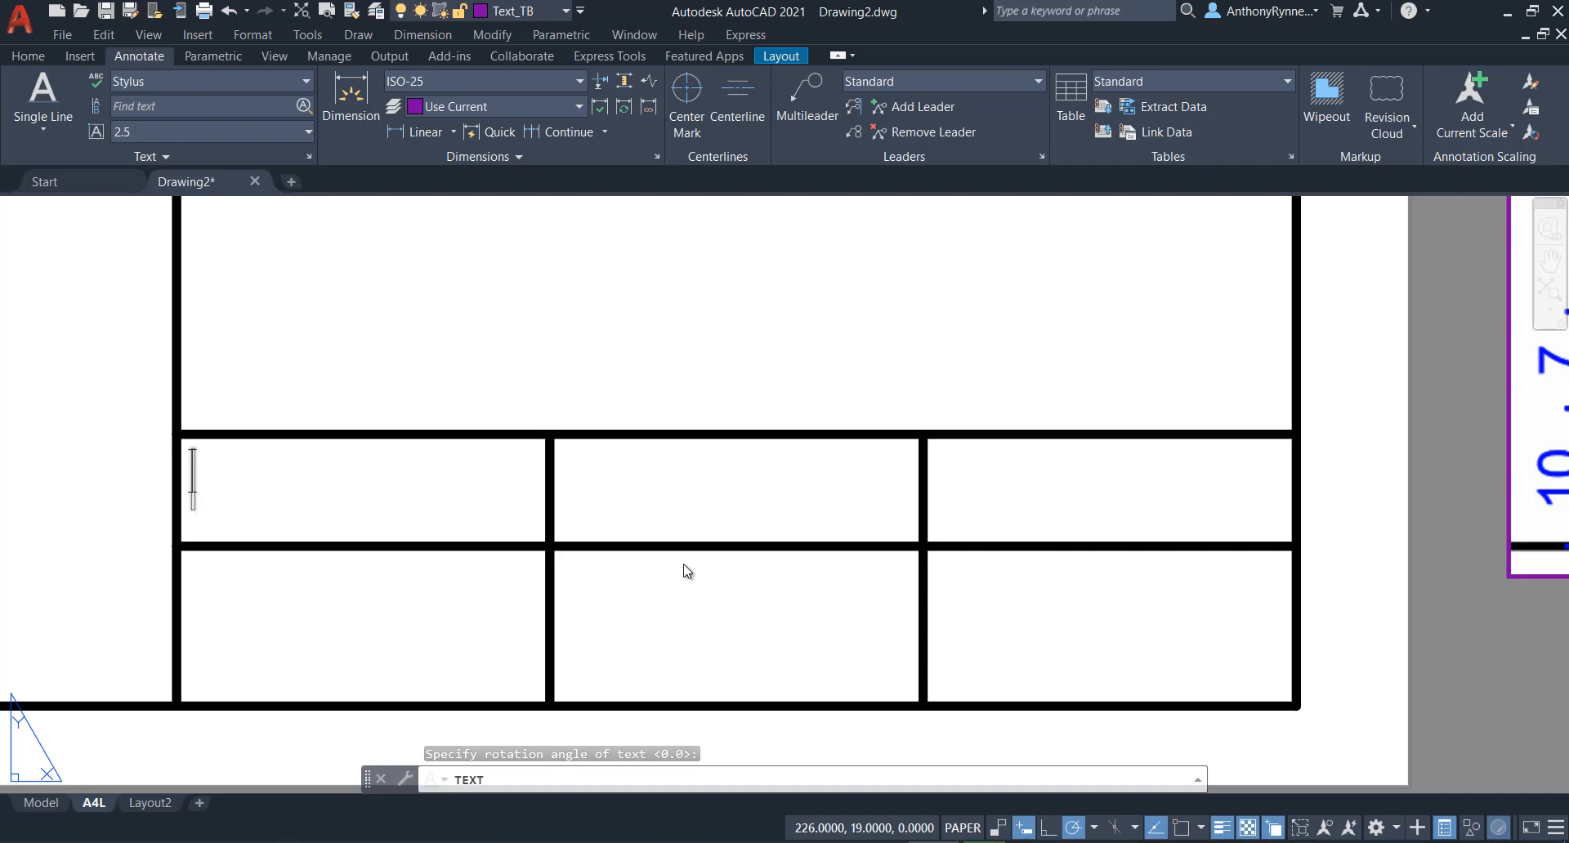
scroll(917, 553, "down", 2)
middle_click_drag(918, 553, 682, 558)
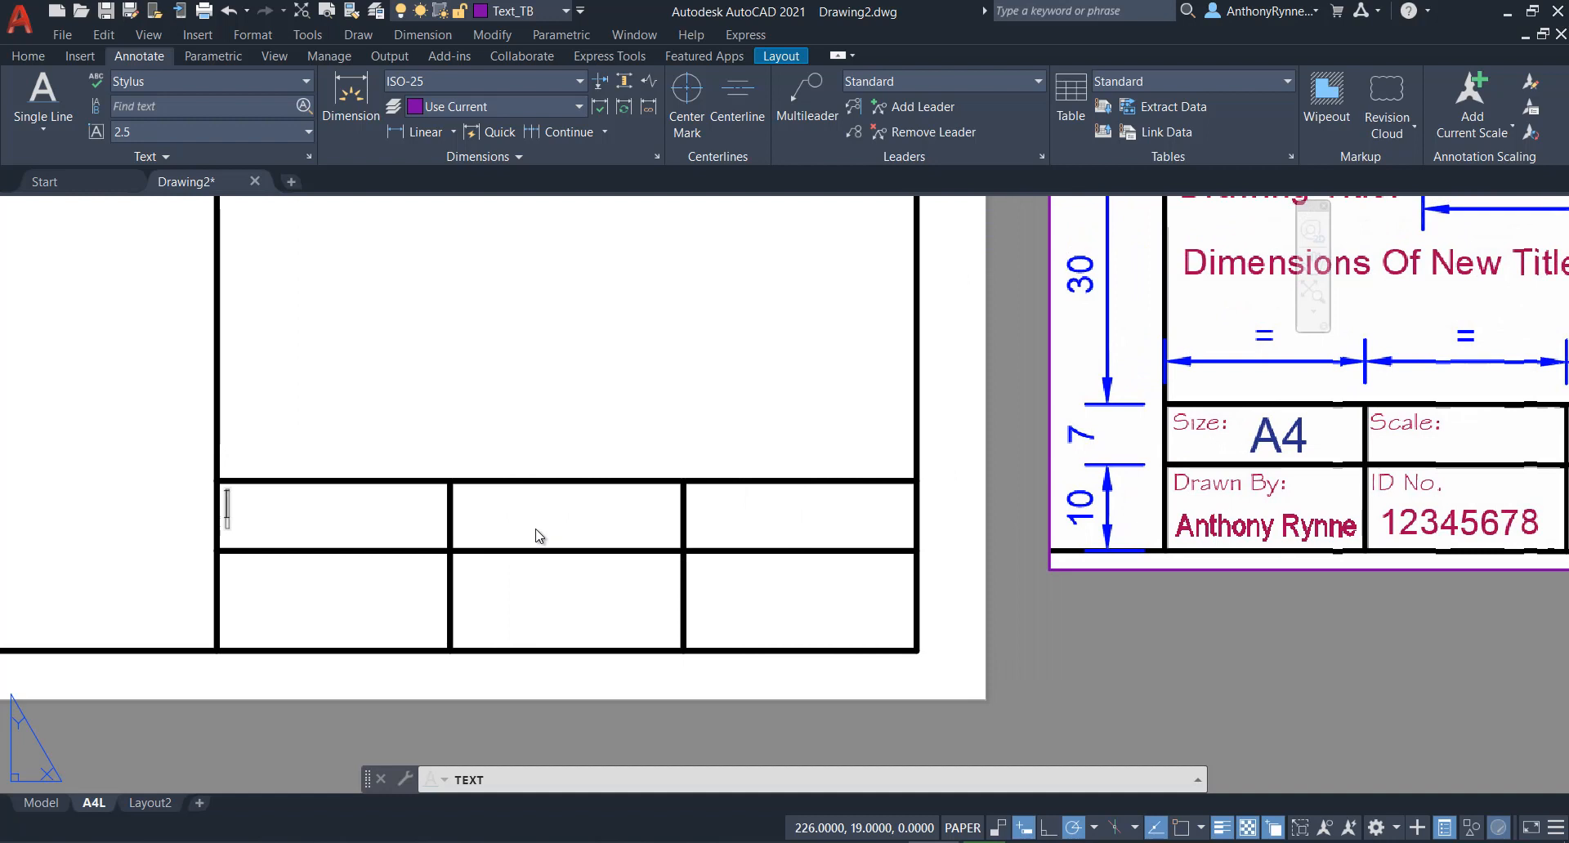
type("SIZE:")
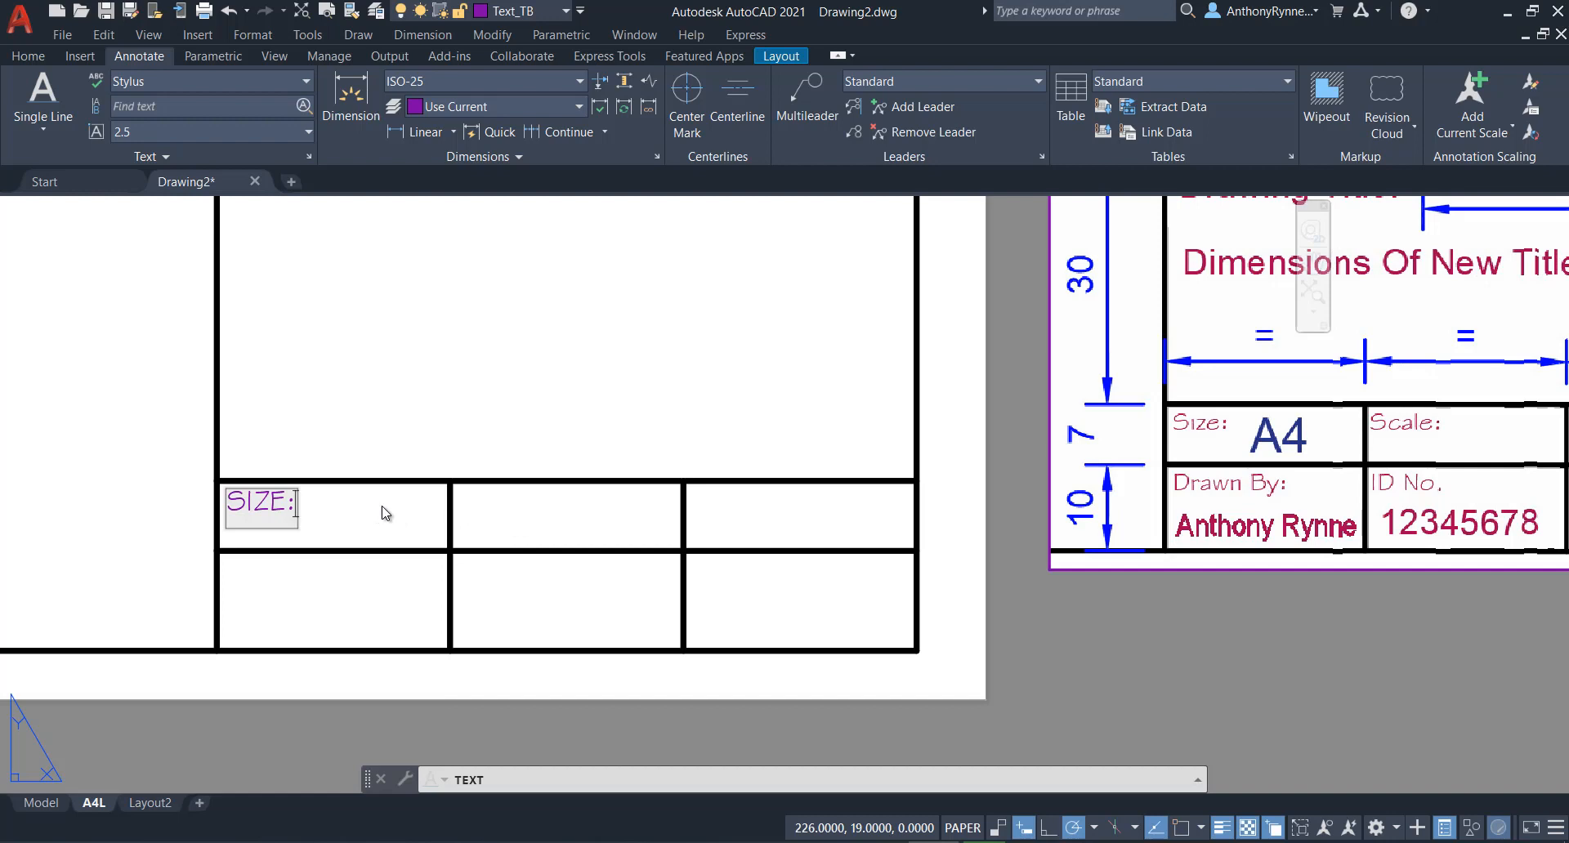
Add the label "Scale:" near the upper-left corner of the middle cell beside the size label.
left_click(463, 507)
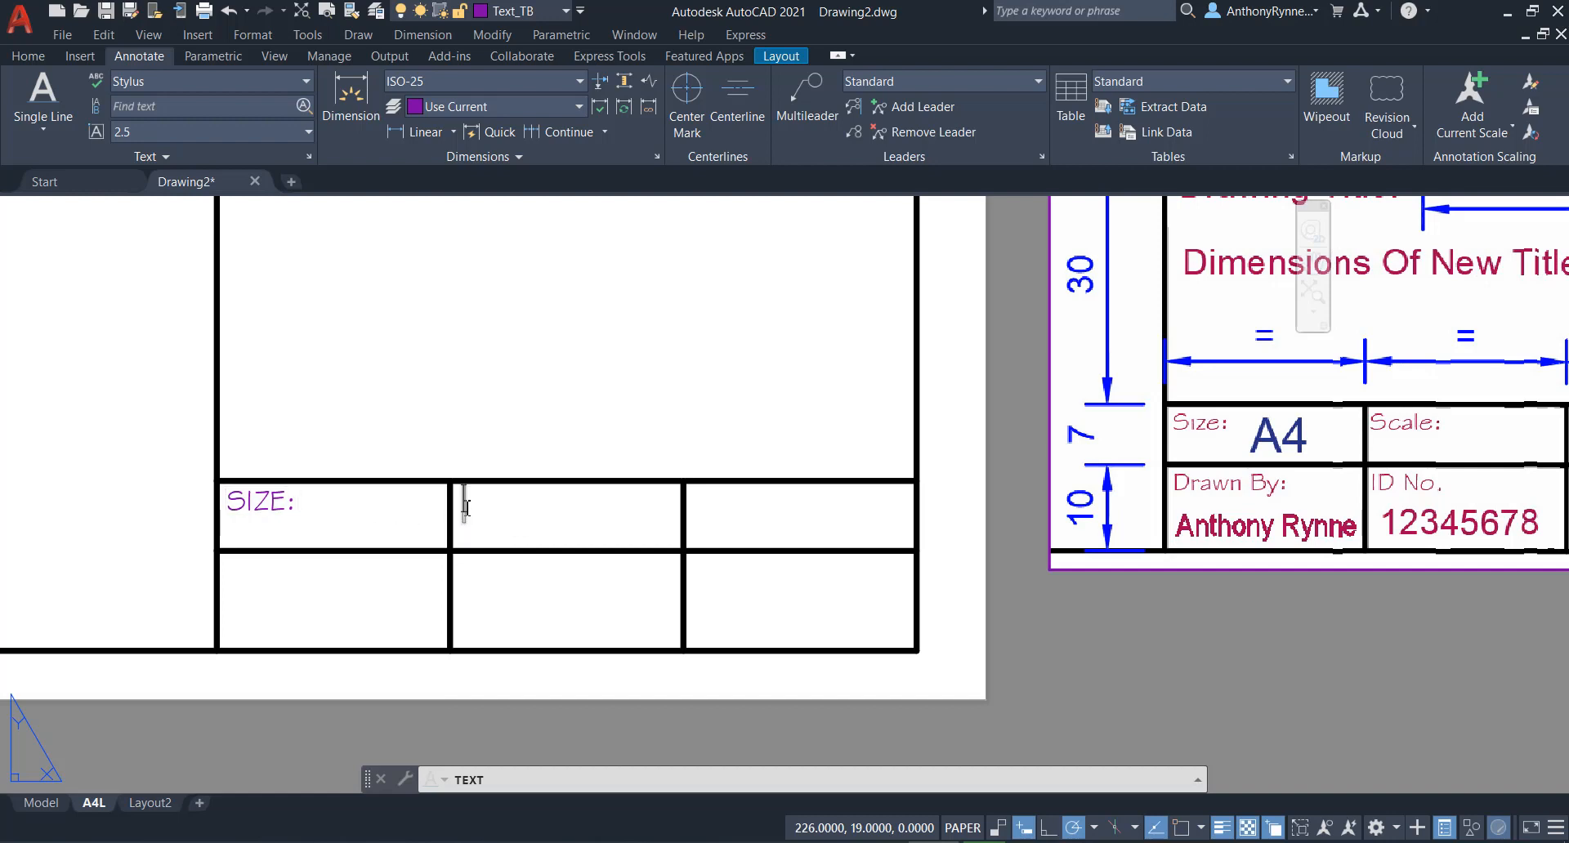
middle_click_drag(564, 552, 505, 554)
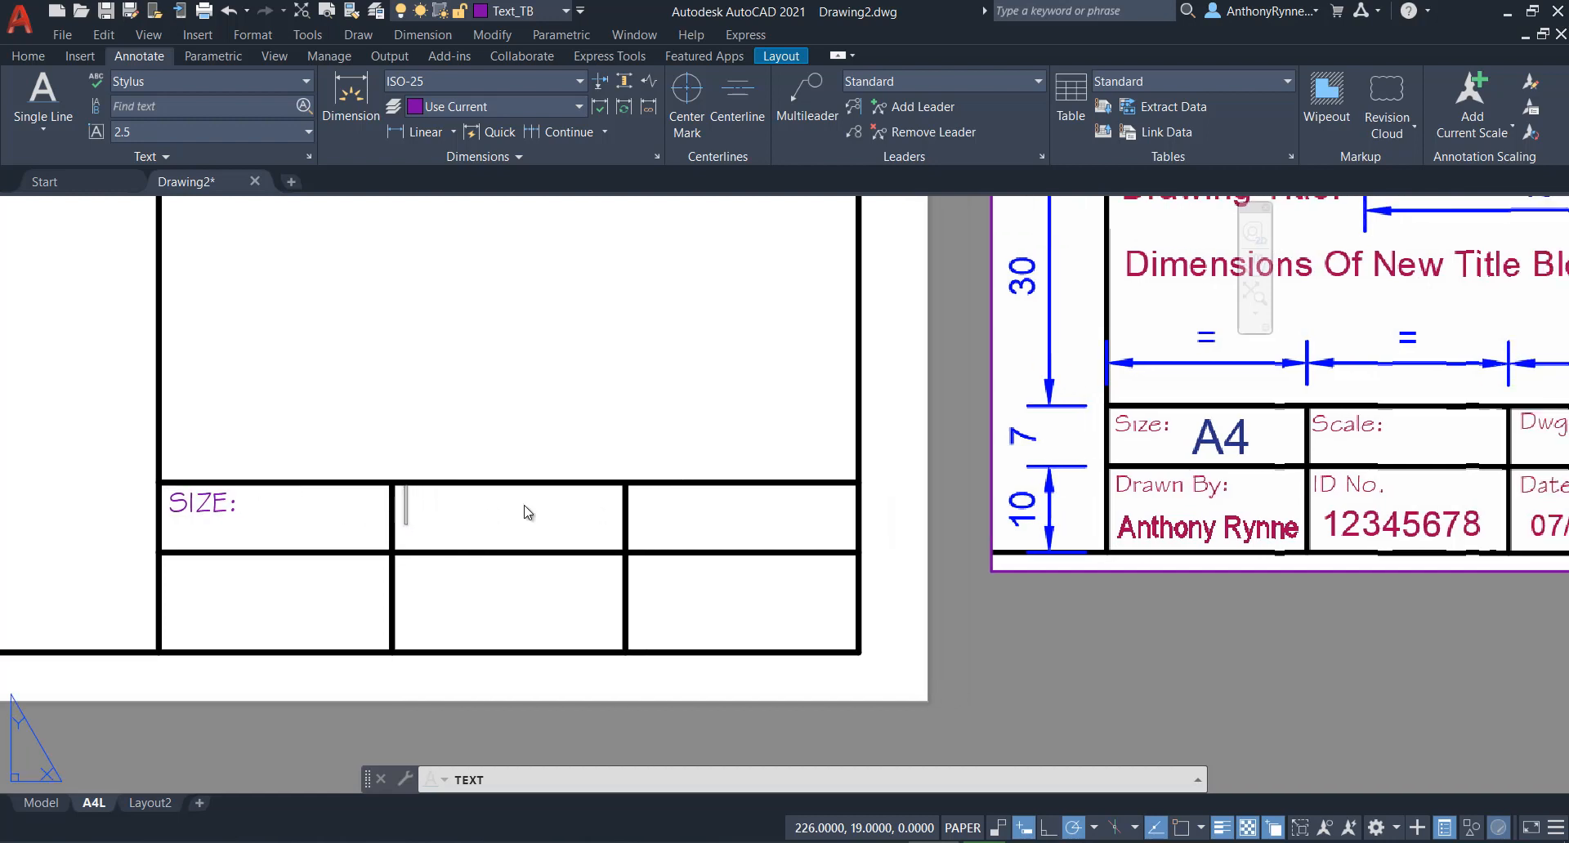
type("Scale")
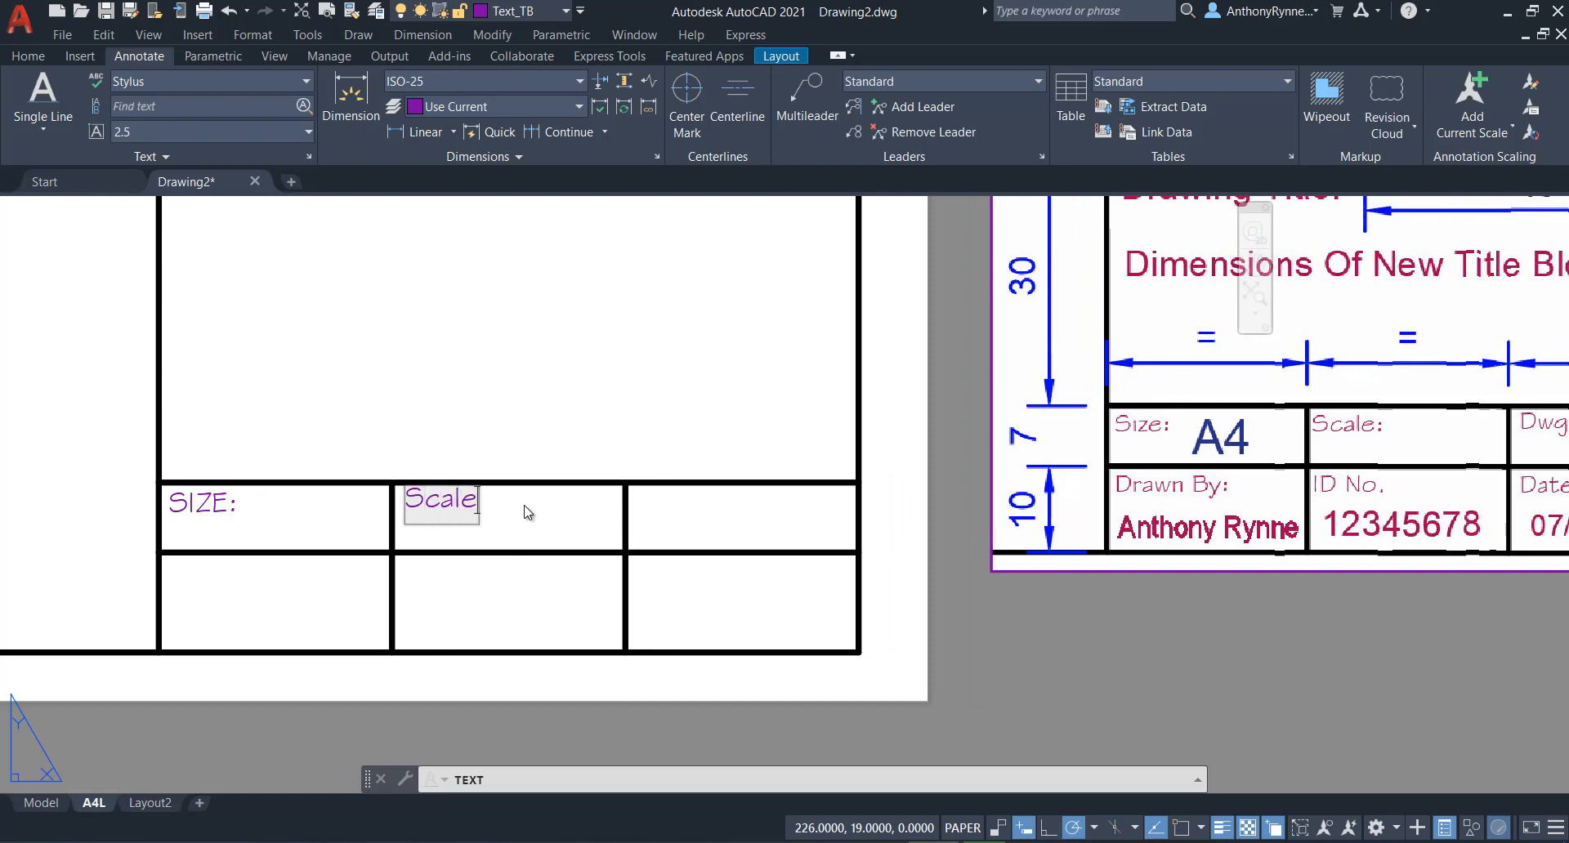
type(":")
Add the label "Dwg. No." near the upper-left corner of the third cell in the title block's upper small row.
scroll(714, 532, "down", 2)
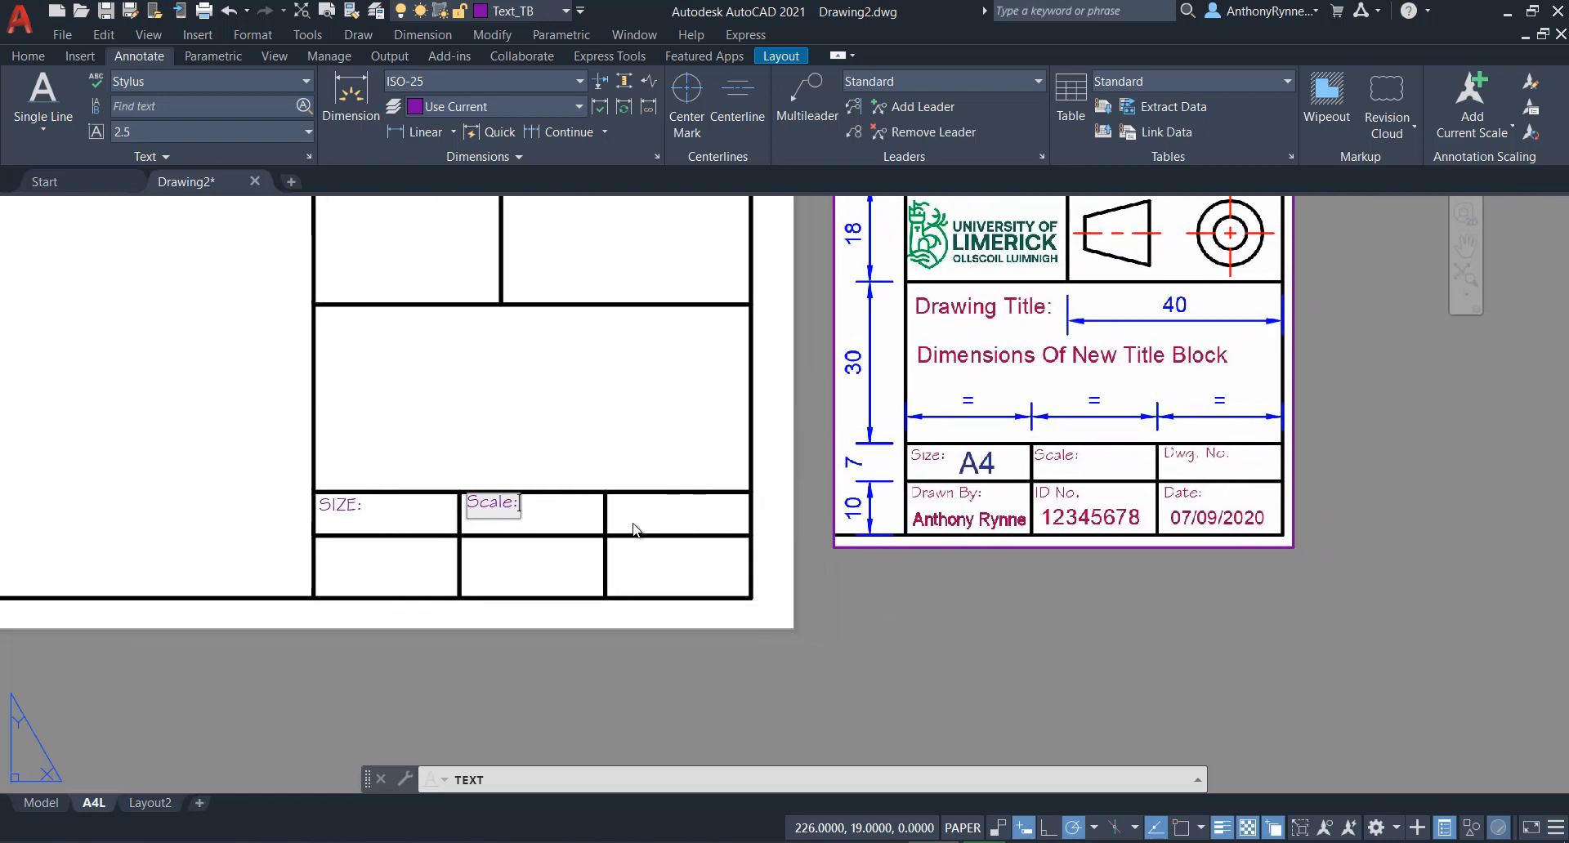
left_click(618, 507)
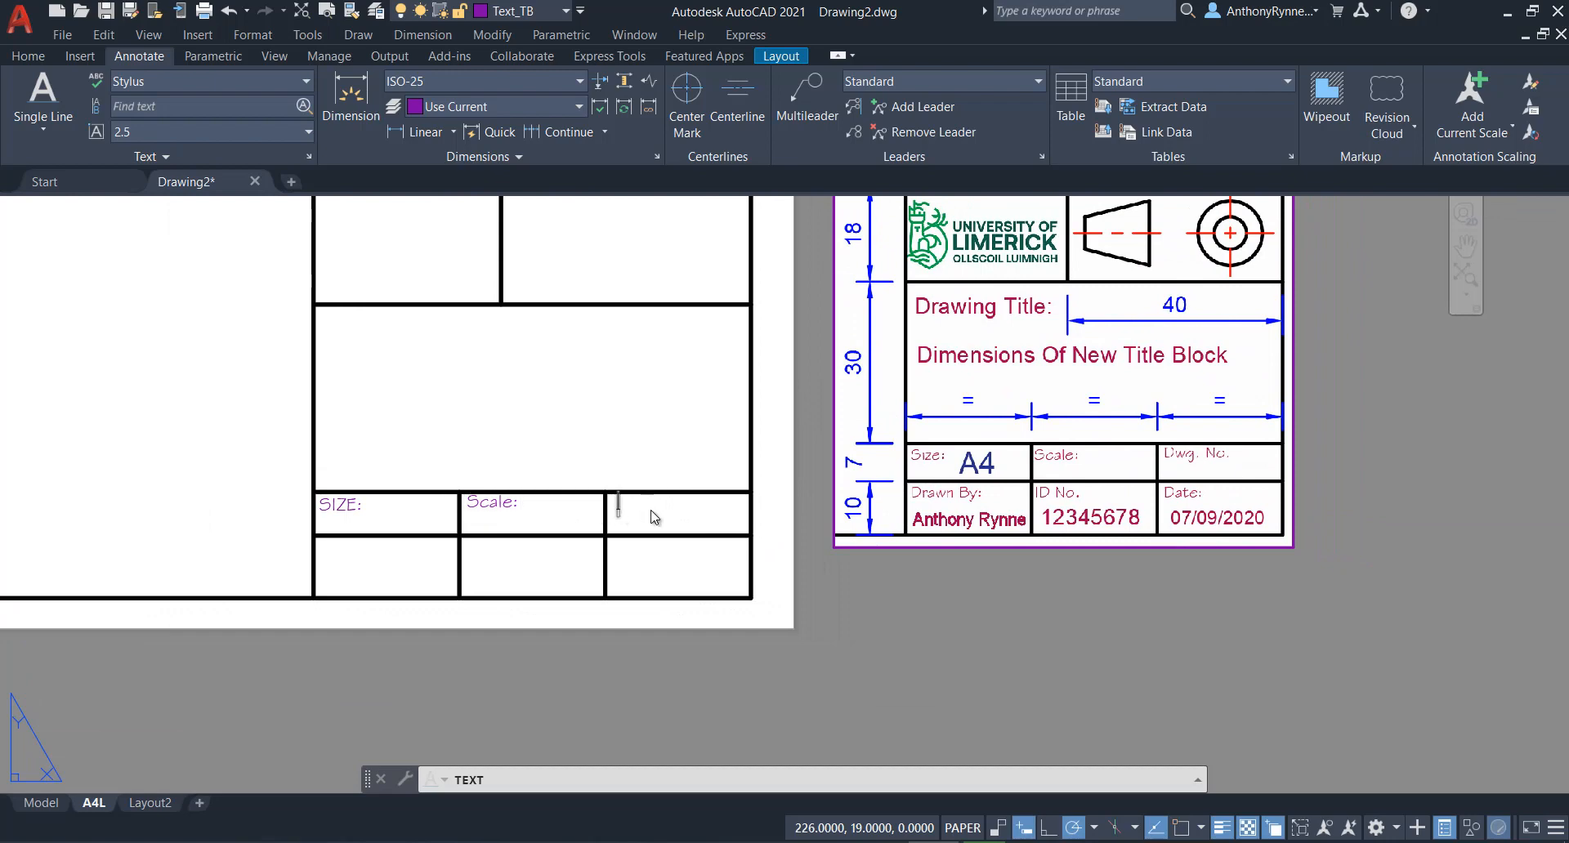
scroll(651, 522, "up", 4)
scroll(599, 518, "down", 2)
middle_click_drag(640, 514, 580, 518)
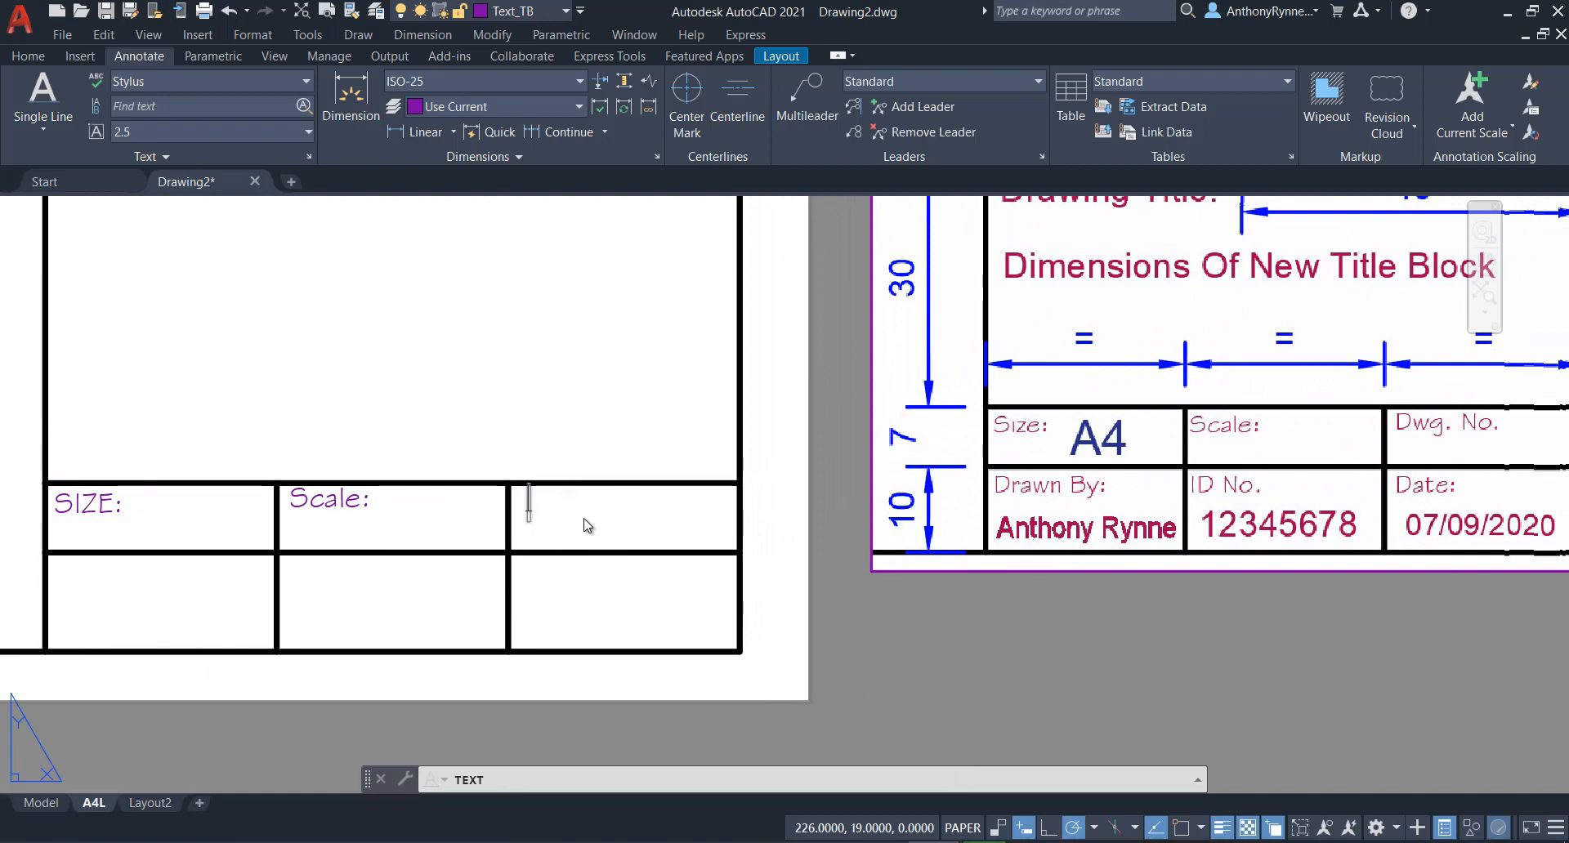
type("Dw")
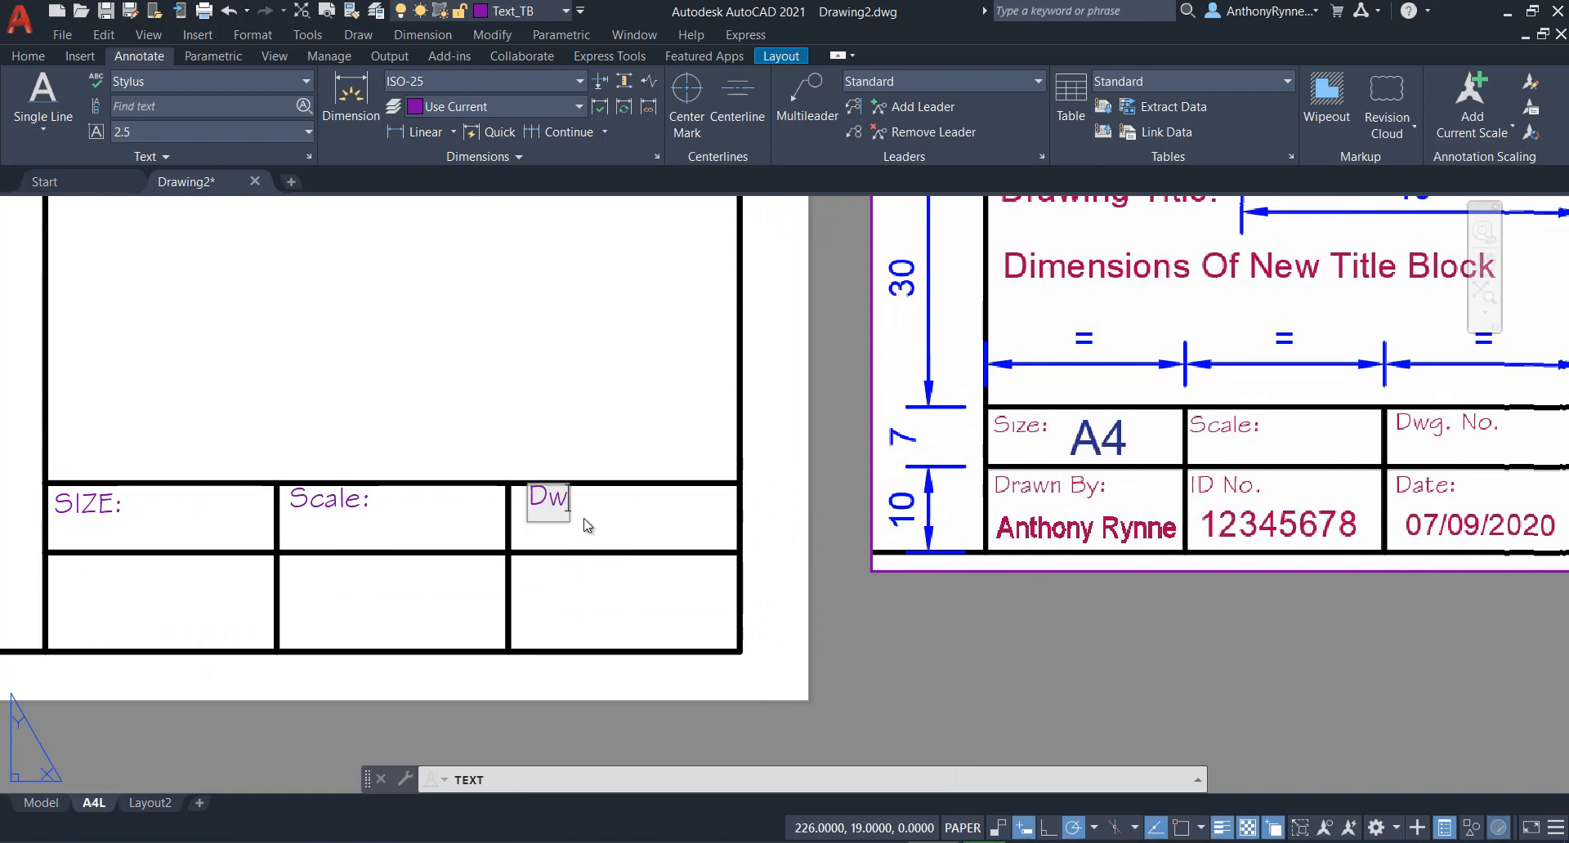
type("g. No.")
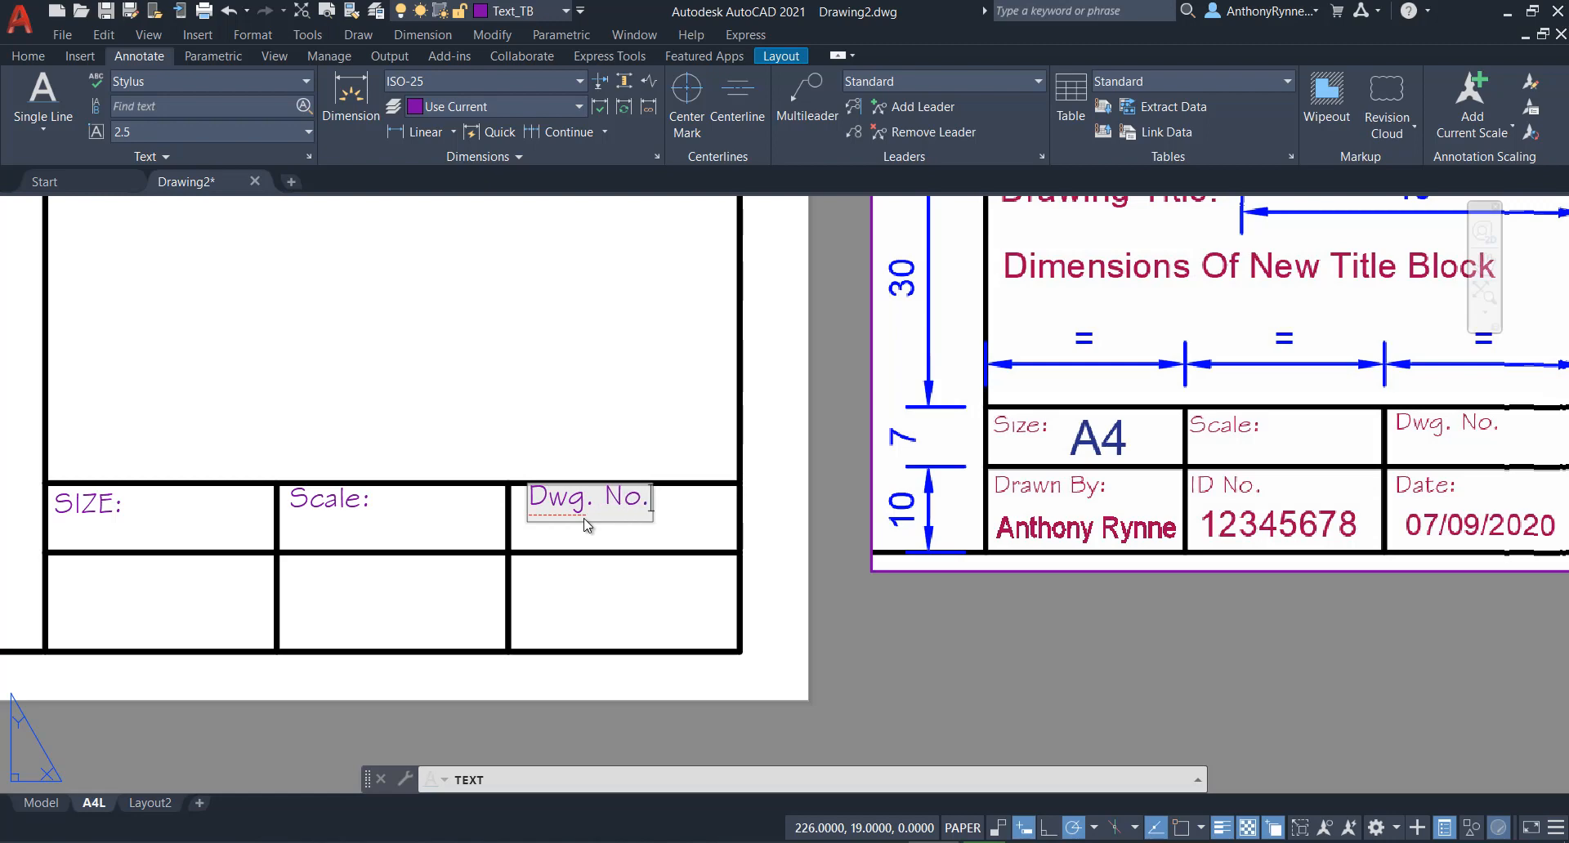
Add the label "Drawn By:" near the upper-left corner of the cell below the size label.
scroll(740, 482, "down", 4)
middle_click_drag(721, 503, 735, 490)
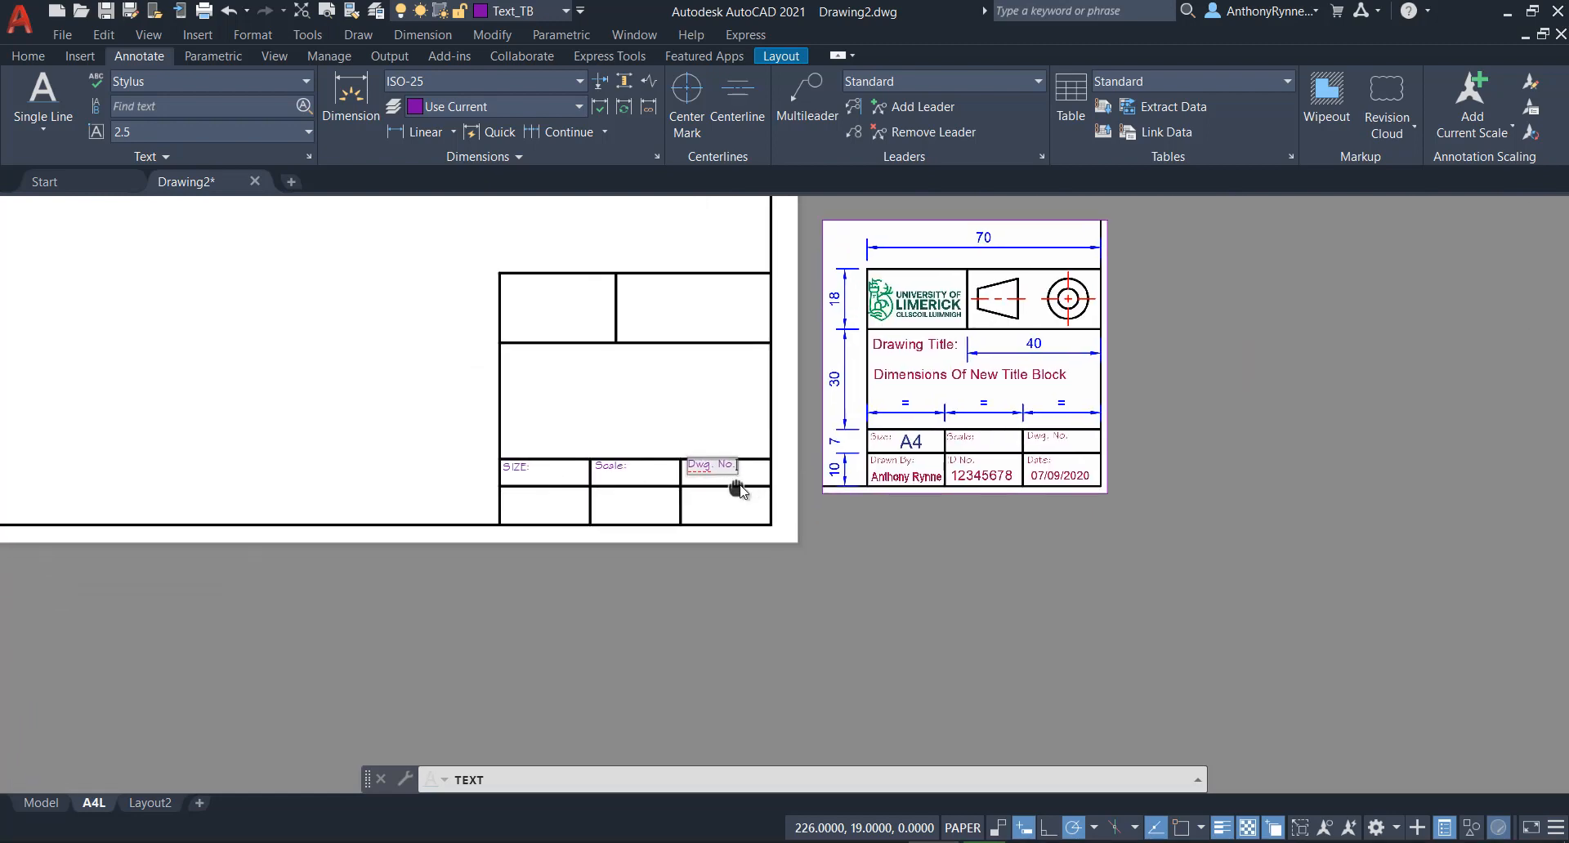
scroll(646, 478, "up", 4)
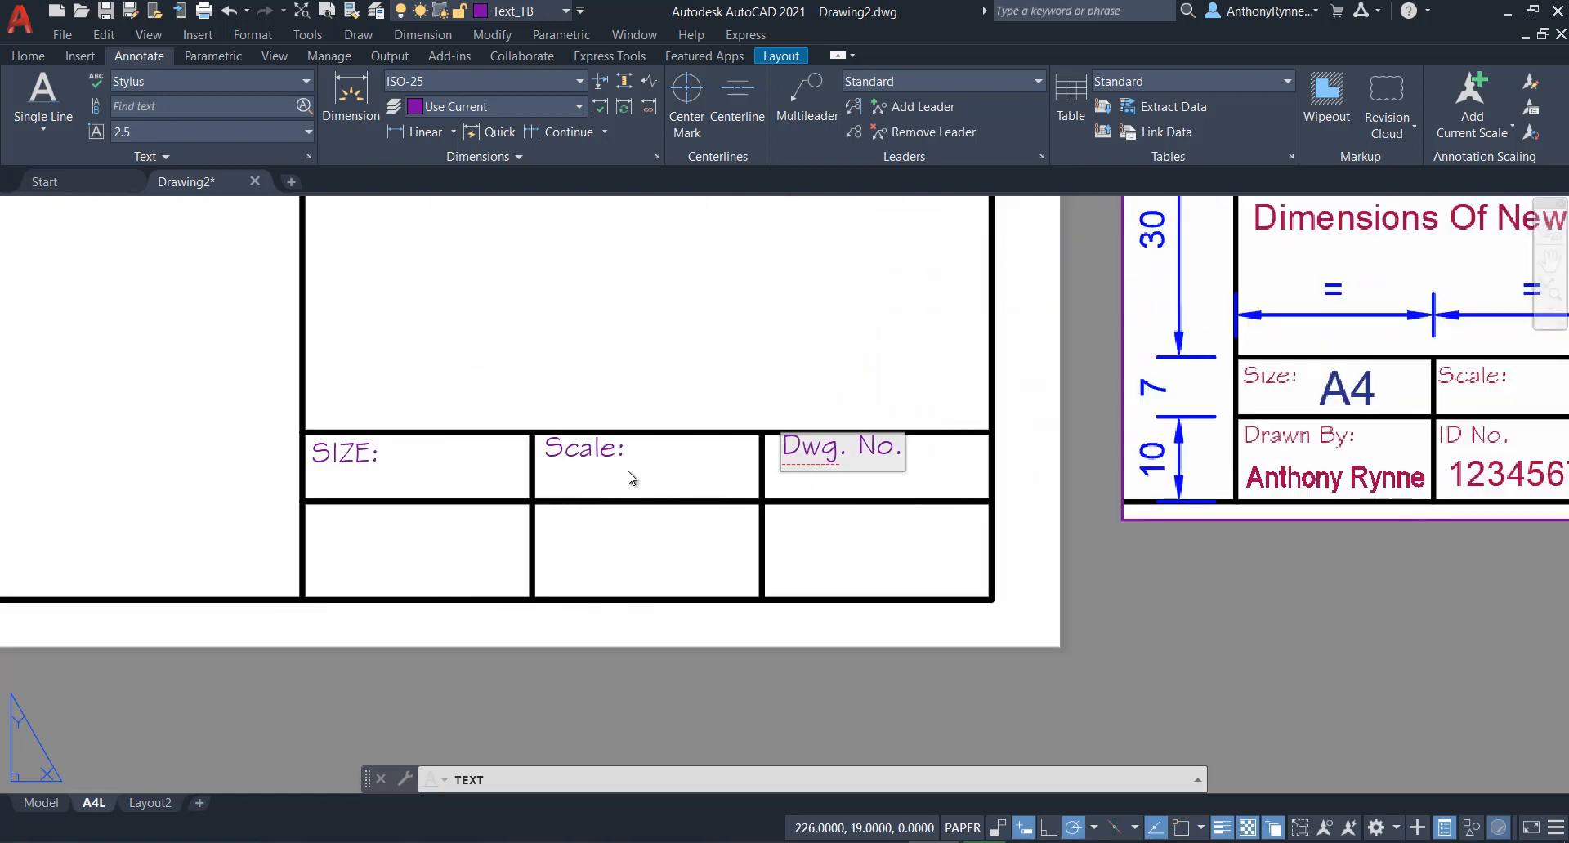
left_click(314, 527)
type("Drawn By:")
Add the label "ID No." near the upper-left corner of the cell below the scale label.
scroll(492, 478, "up", 2)
left_click(573, 538)
scroll(575, 537, "down", 2)
mouse_move(637, 540)
middle_mouse_down()
mouse_move(542, 550)
mouse_move(494, 518)
mouse_move(421, 516)
middle_mouse_up()
type("I")
scroll(508, 558, "up", 2)
scroll(490, 551, "down", 2)
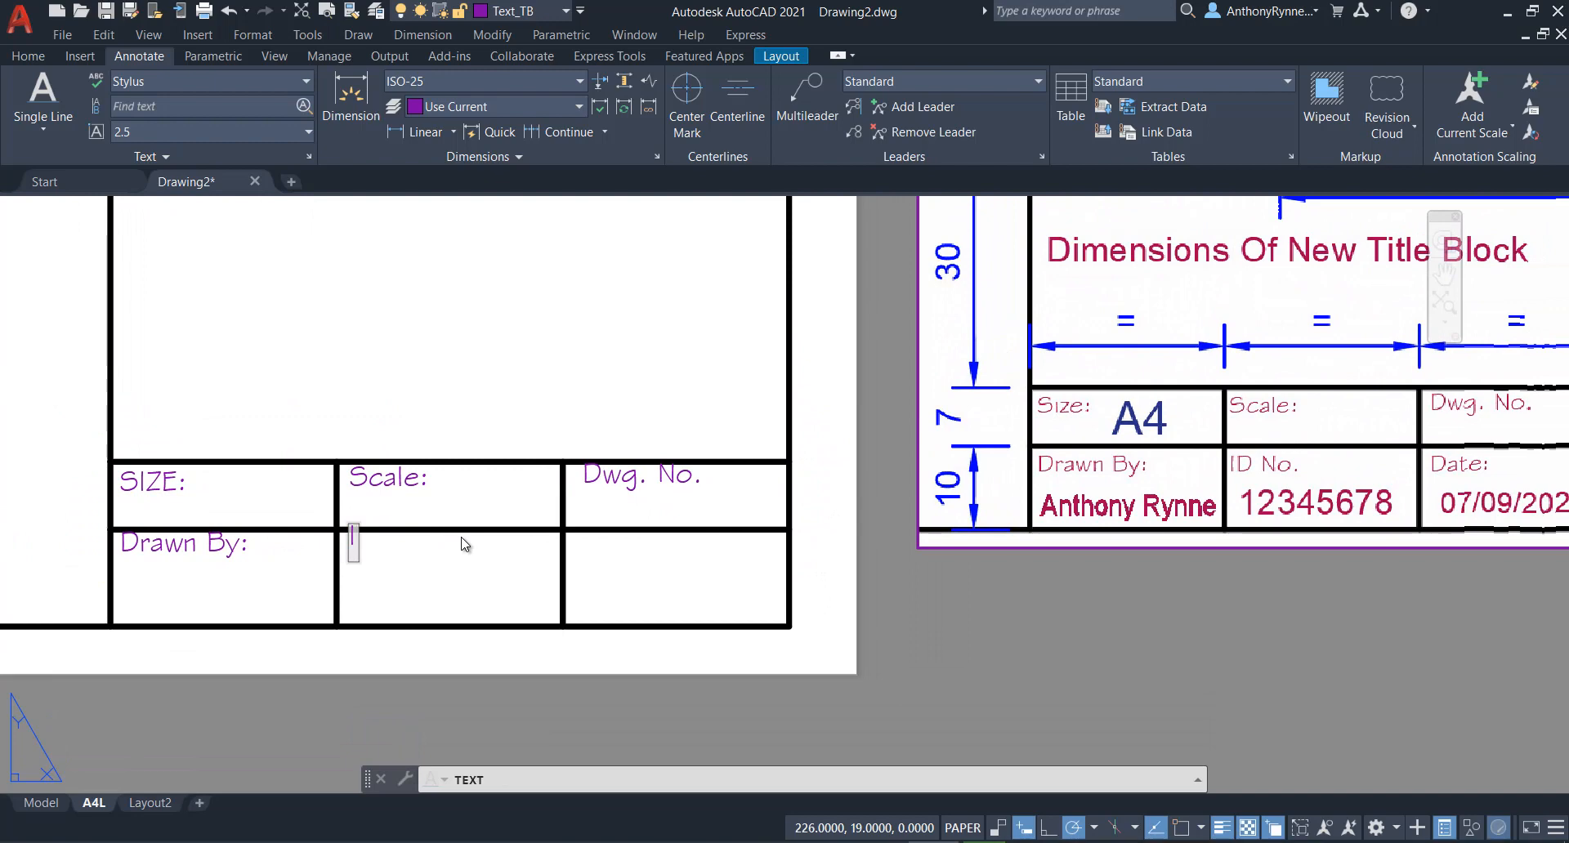
type("D No.")
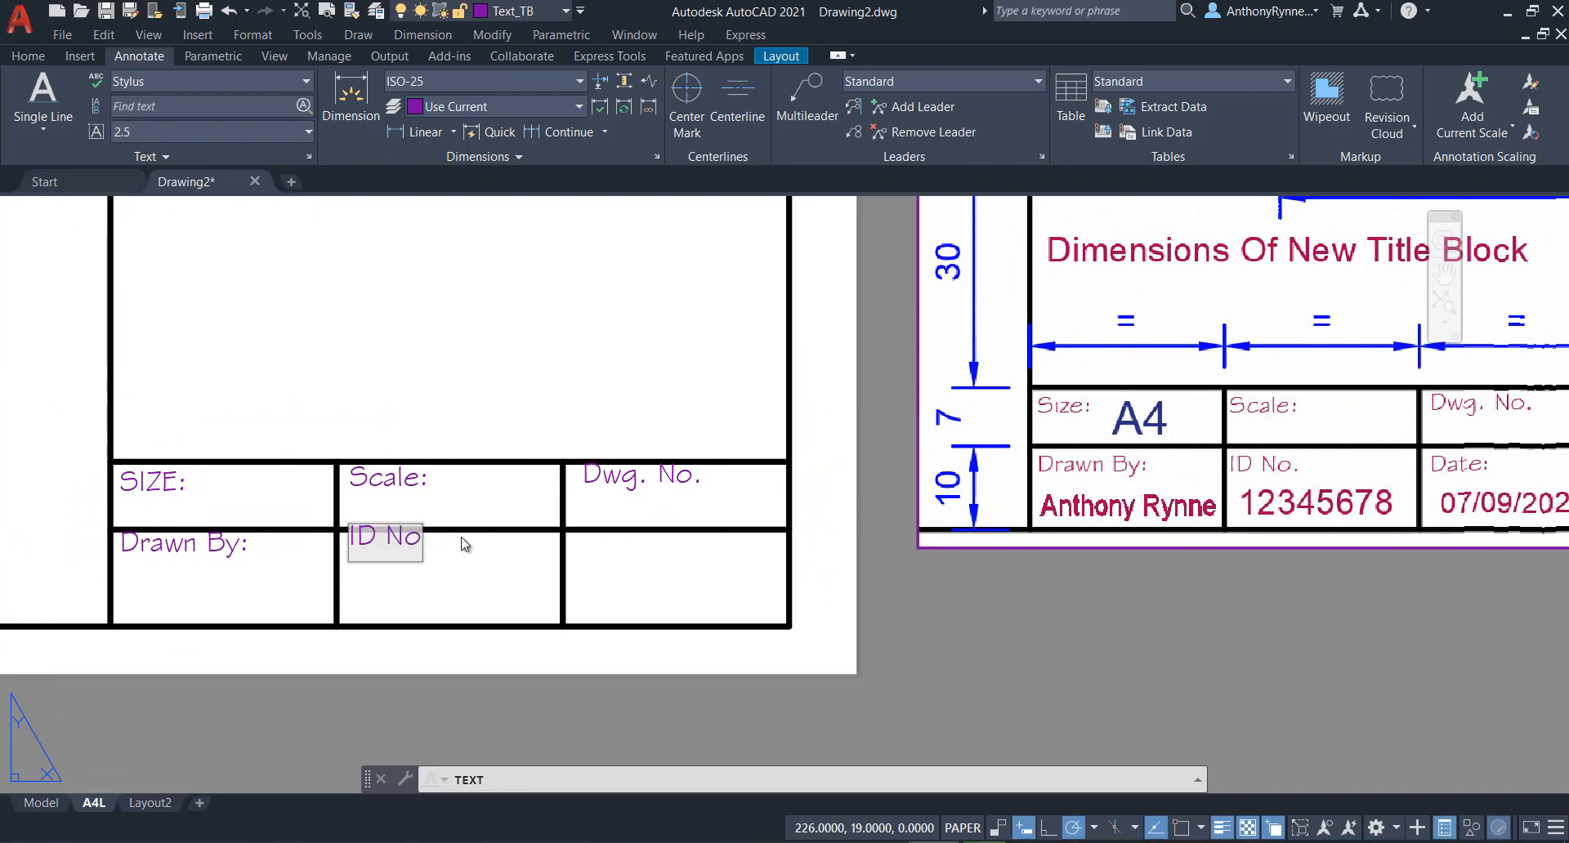
Add the label "Date:" in the cell below the drawing number label and finish the single-line text command.
left_click(575, 545)
type("Date:")
mouse_move(630, 580)
middle_mouse_down()
mouse_move(848, 624)
mouse_move(774, 605)
mouse_move(767, 626)
middle_mouse_up()
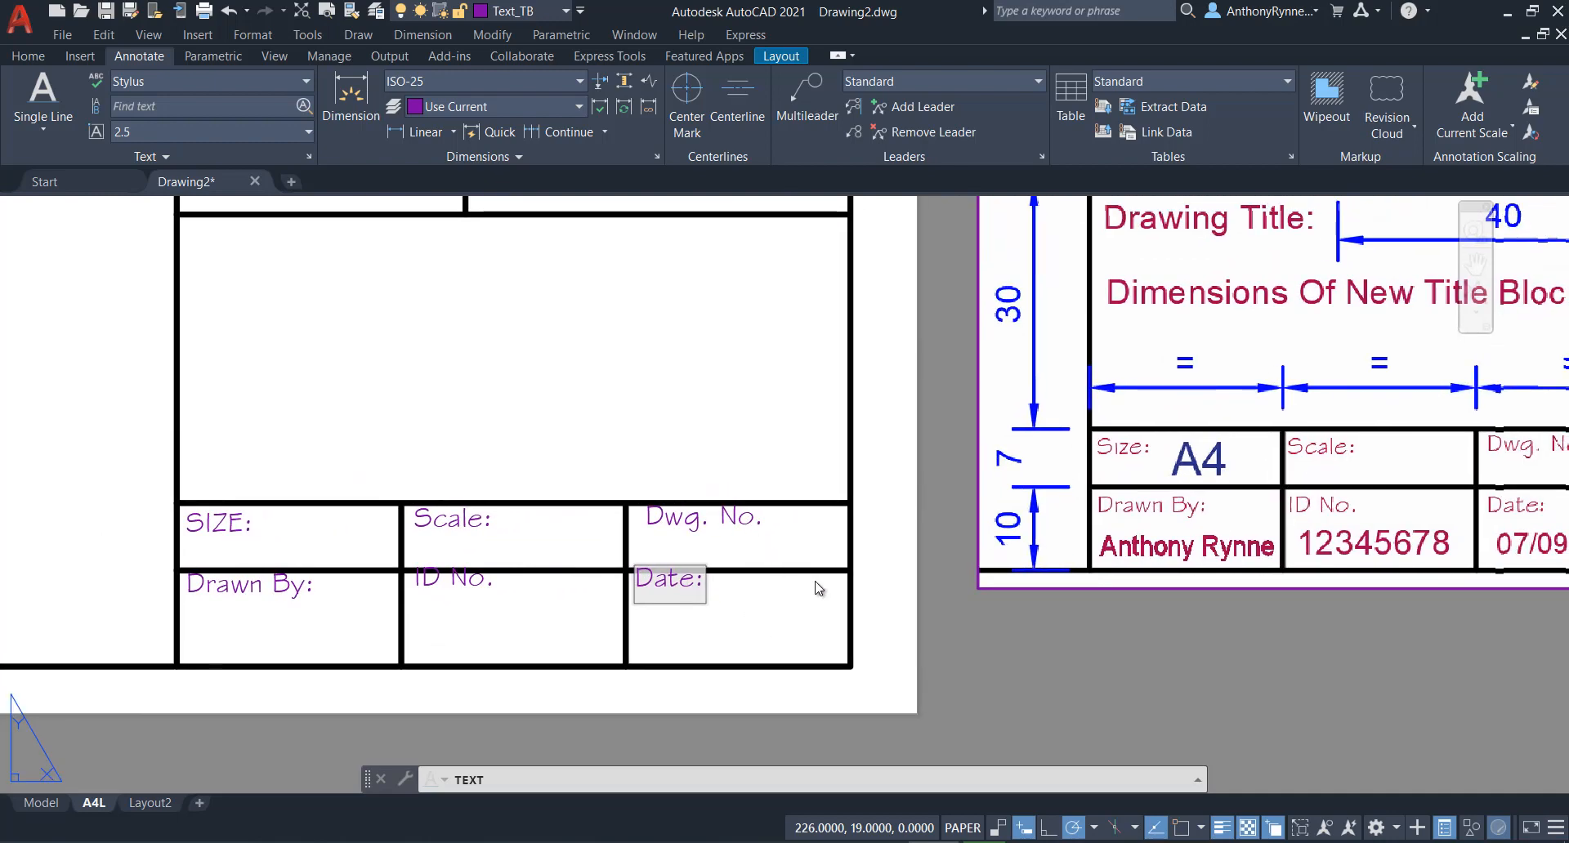
scroll(809, 595, "down", 2)
middle_click_drag(829, 569, 798, 578)
scroll(724, 586, "up", 2)
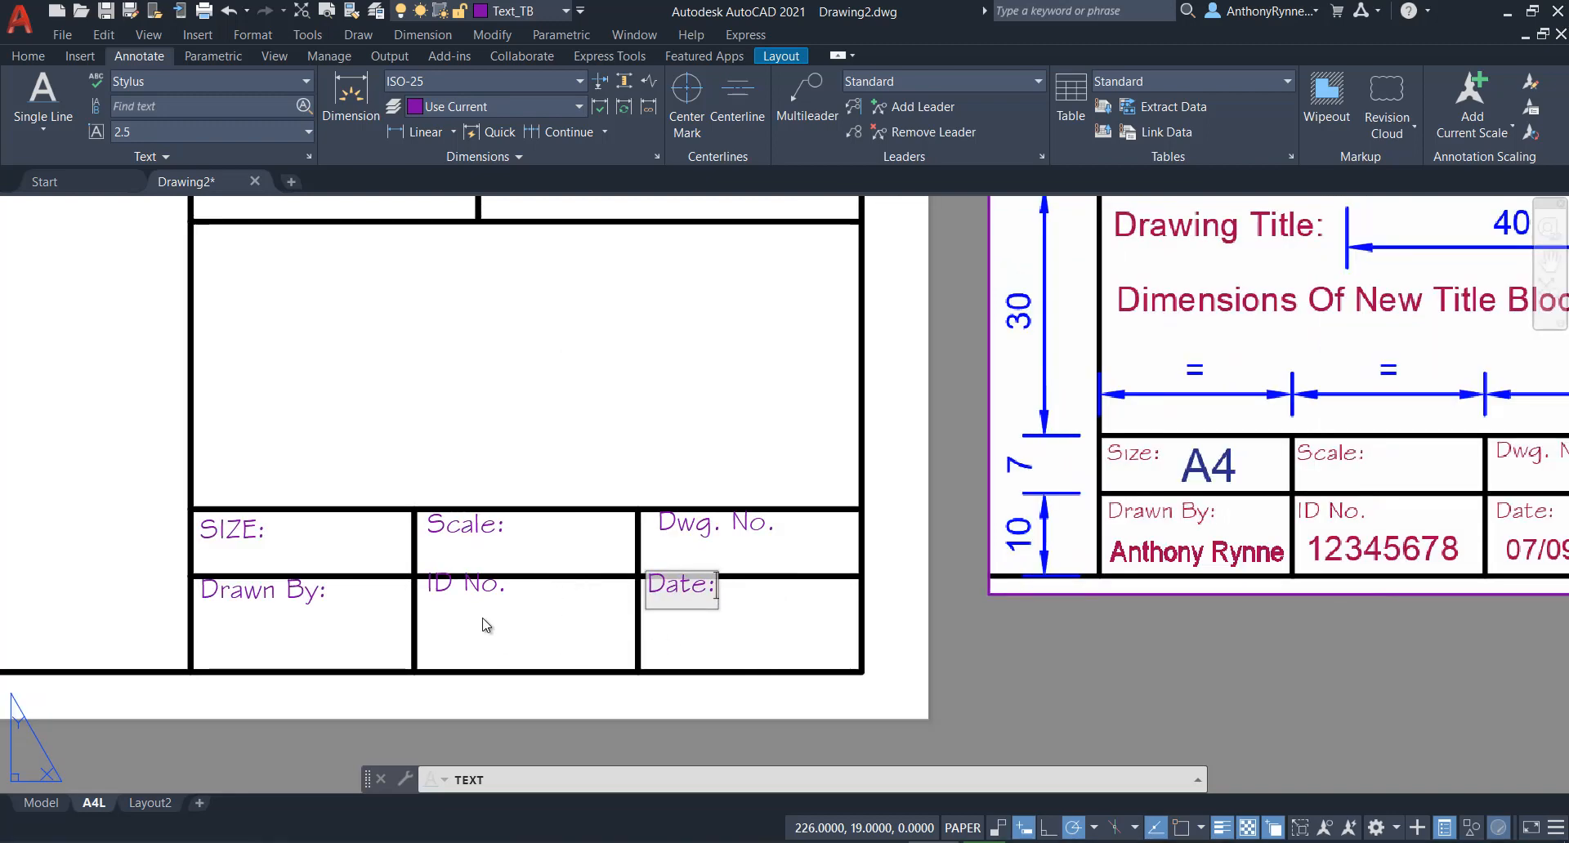
scroll(542, 620, "up", 1)
scroll(473, 605, "down", 1)
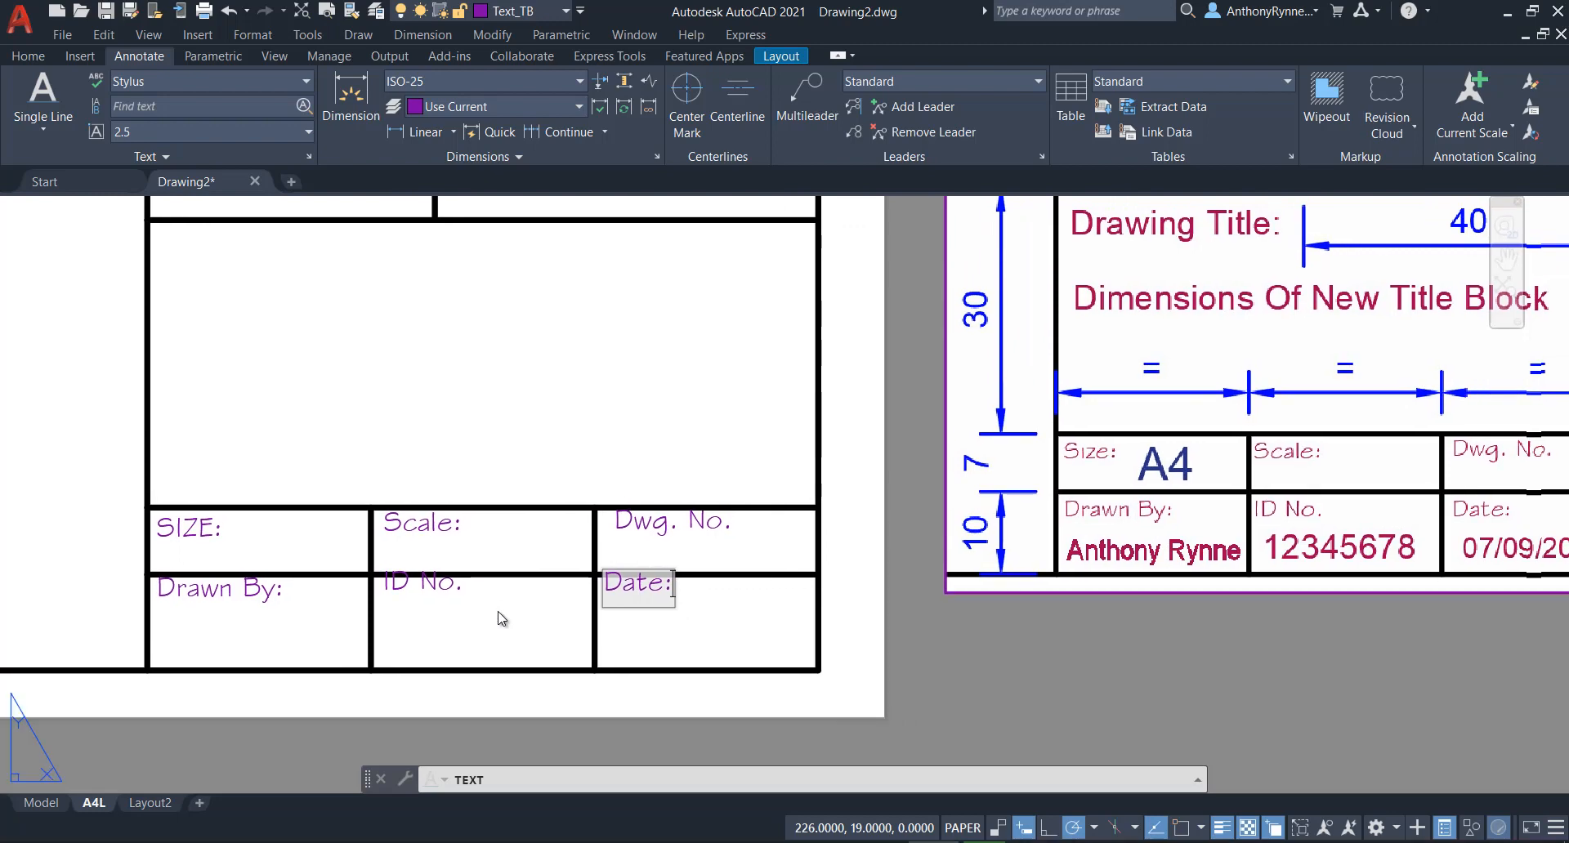
key("Return")
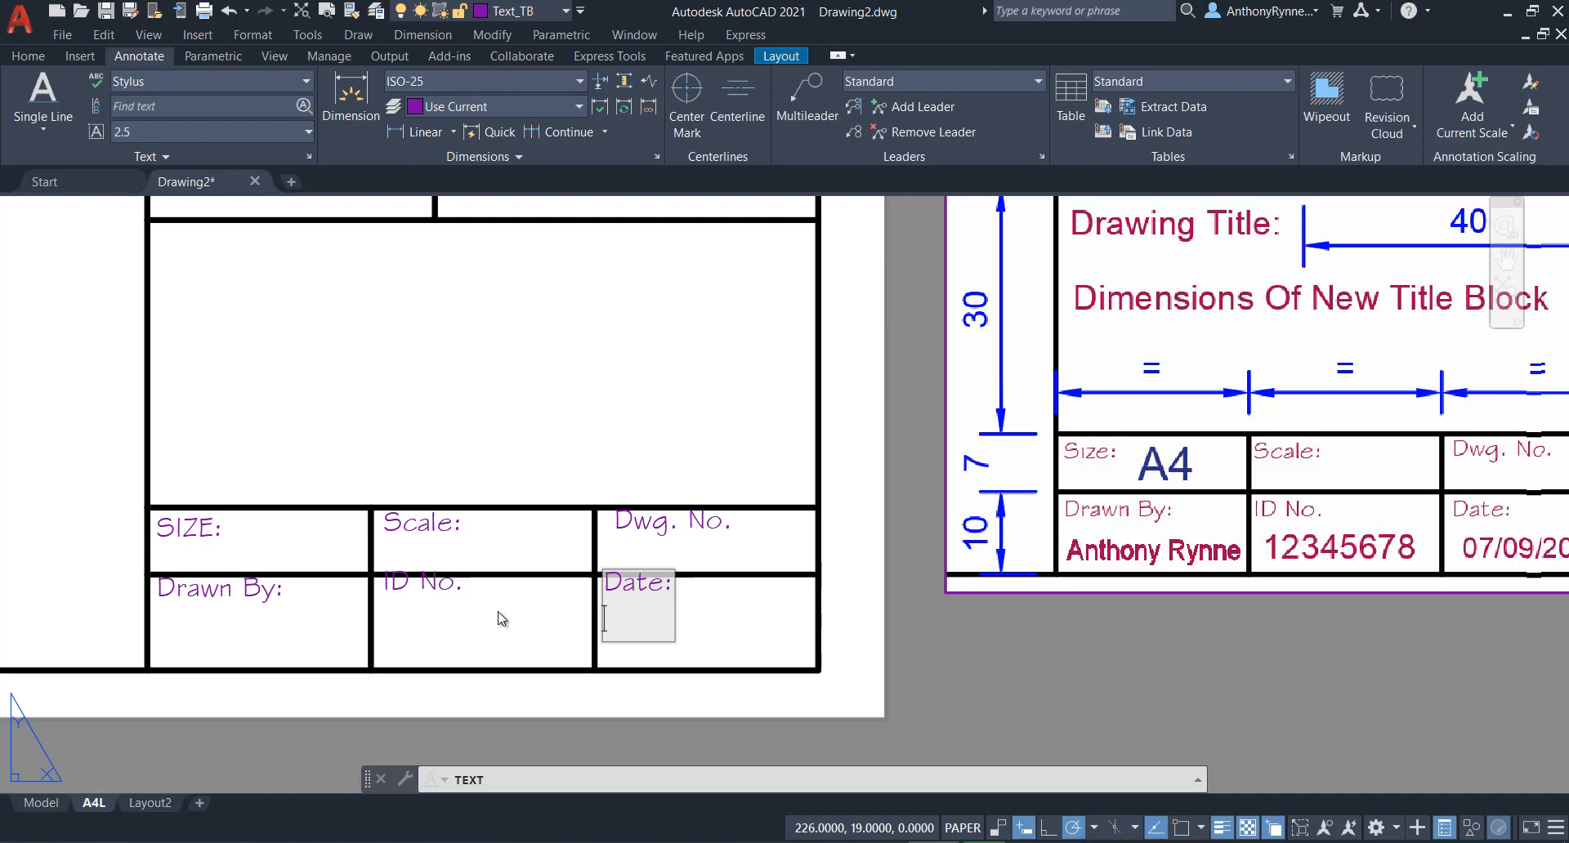
key("Return")
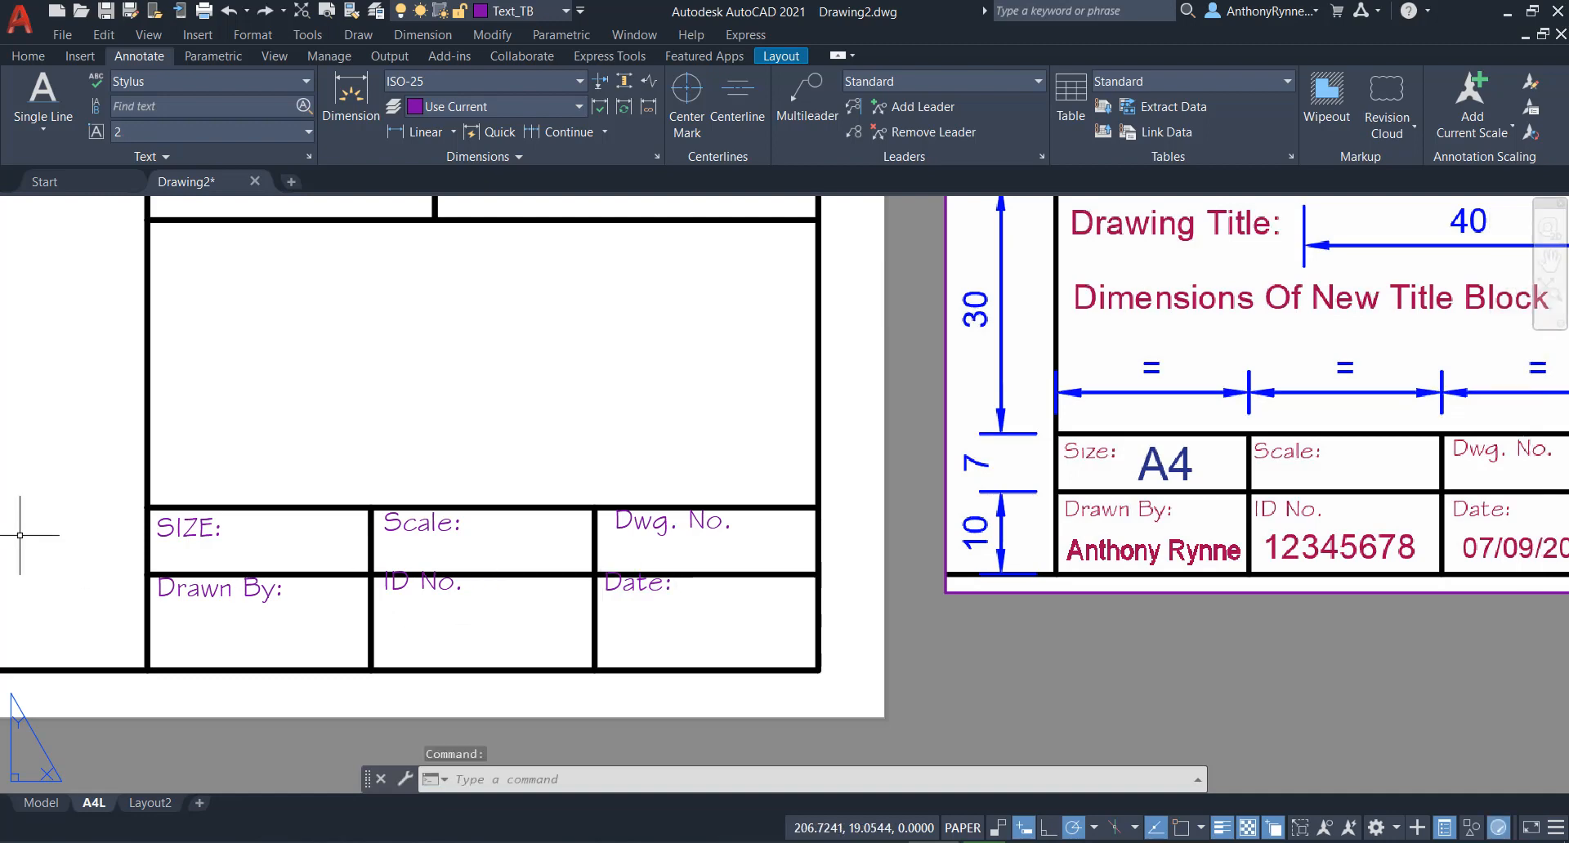
Try the Arial text style on the "Drawn By:" label.
middle_click_drag(400, 581, 511, 533)
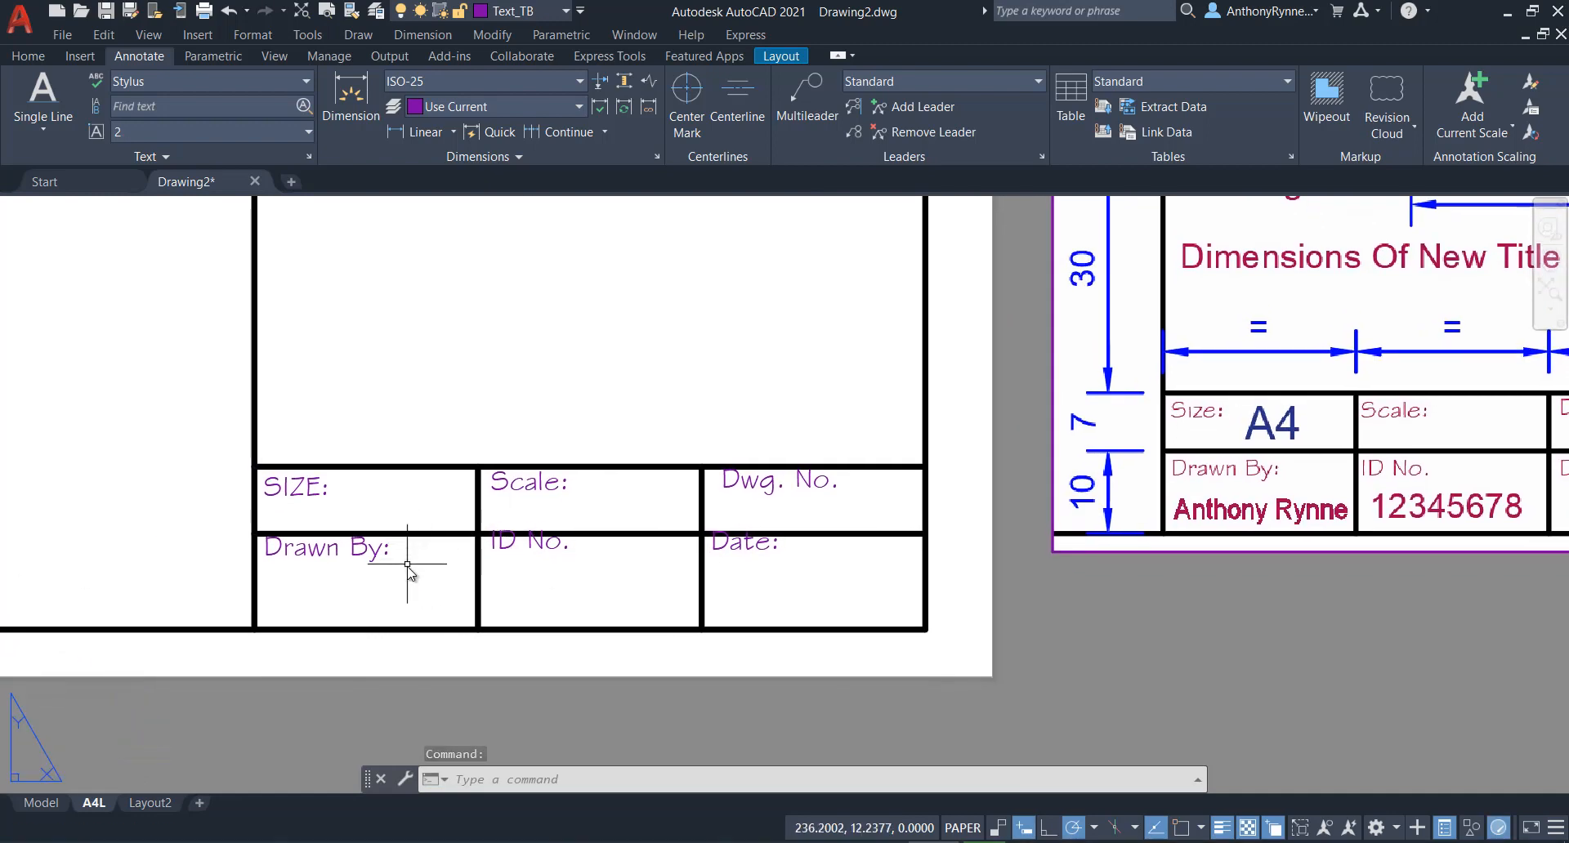
scroll(343, 504, "up", 2)
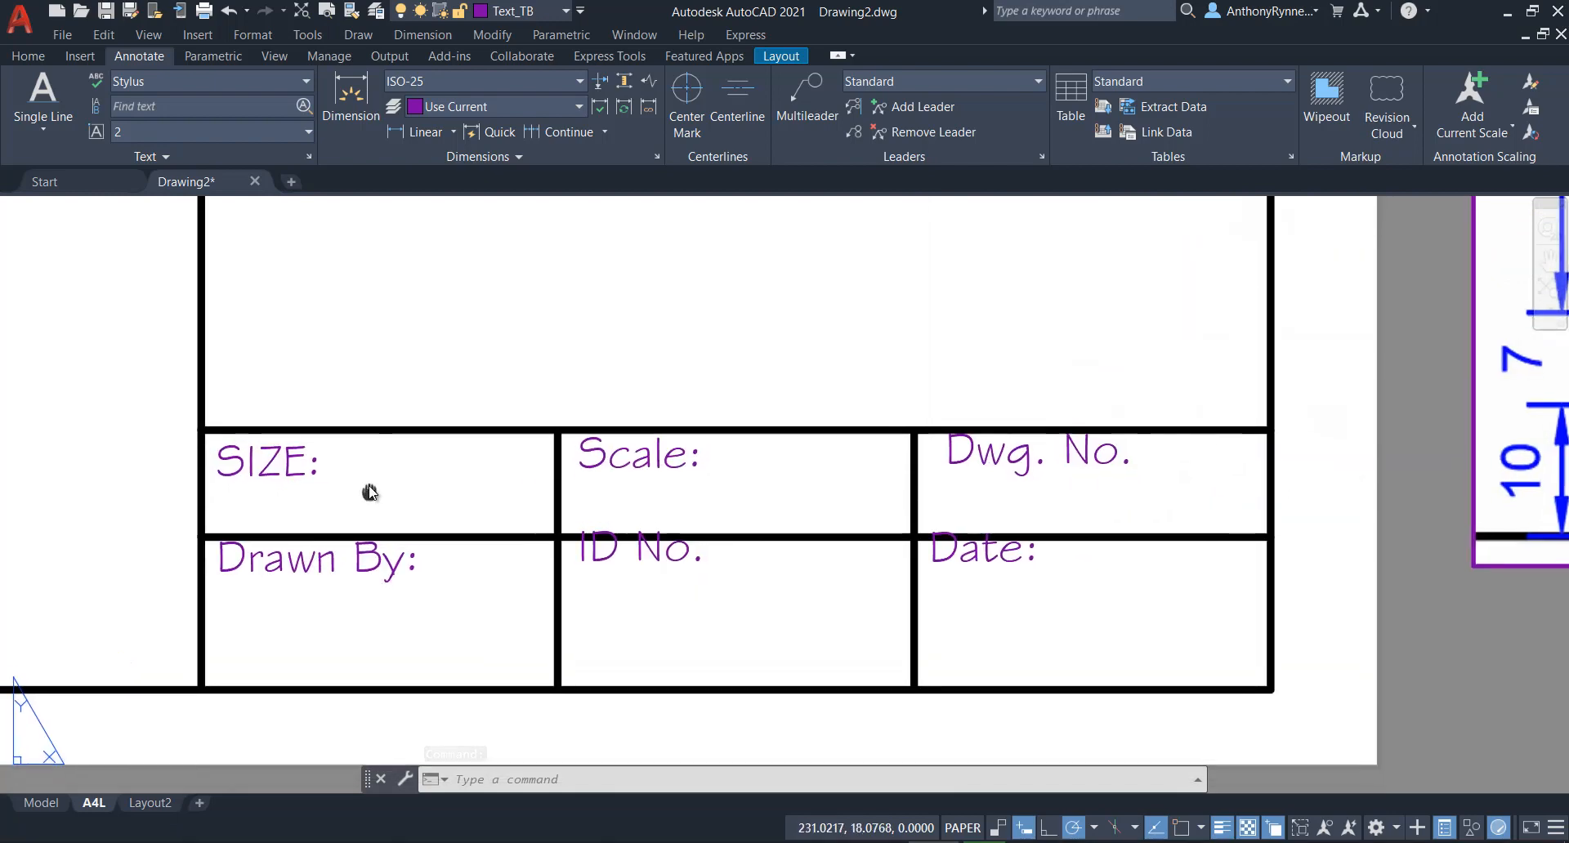
left_click(235, 572)
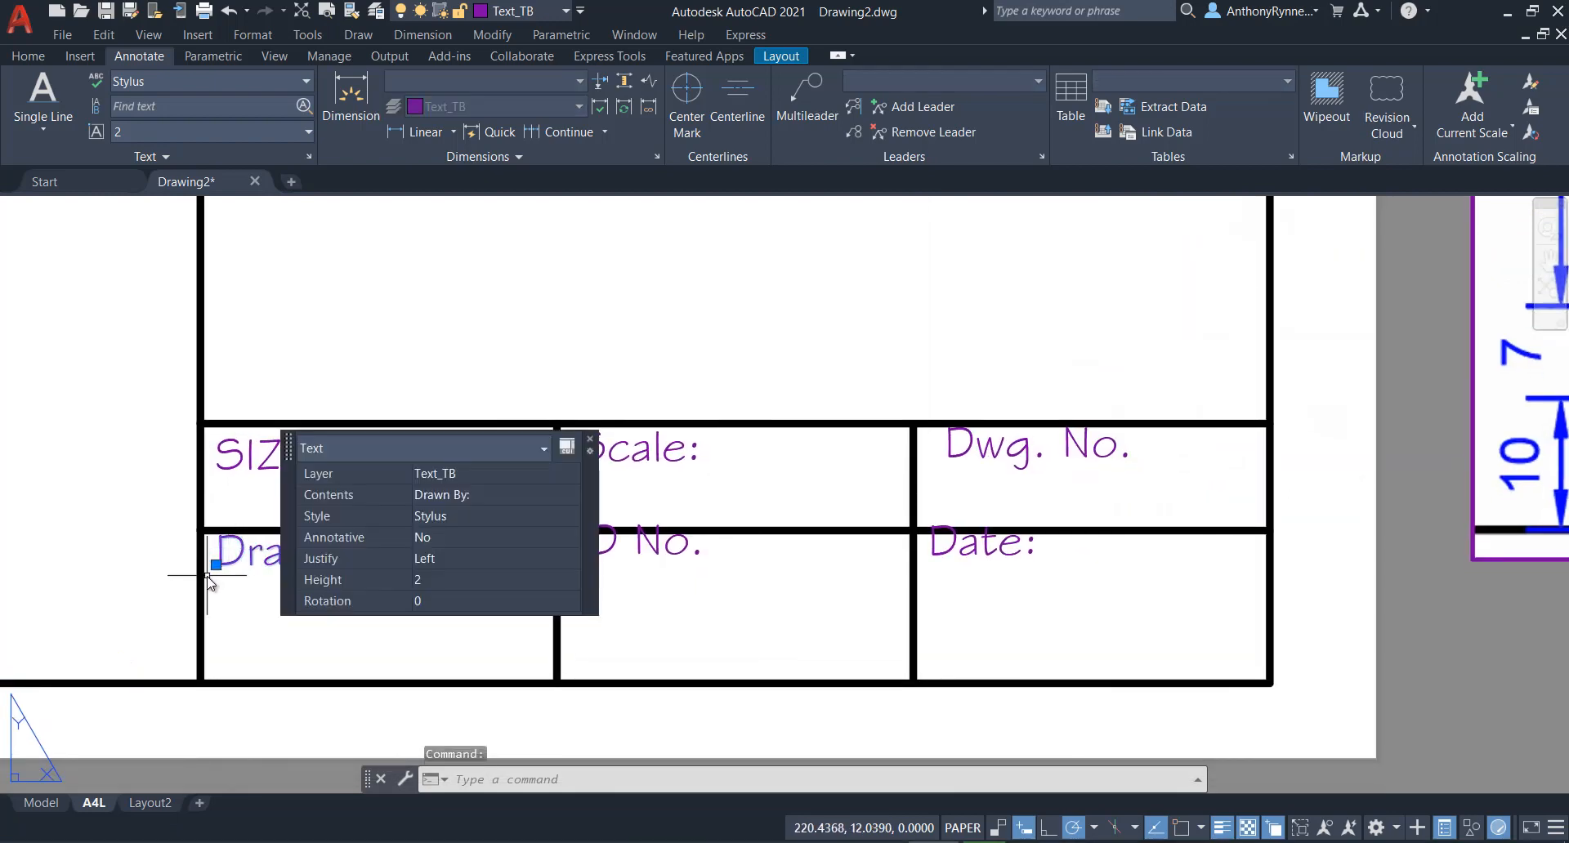
mouse_move(221, 630)
middle_mouse_down()
mouse_move(218, 526)
mouse_move(195, 463)
mouse_move(206, 573)
middle_mouse_up()
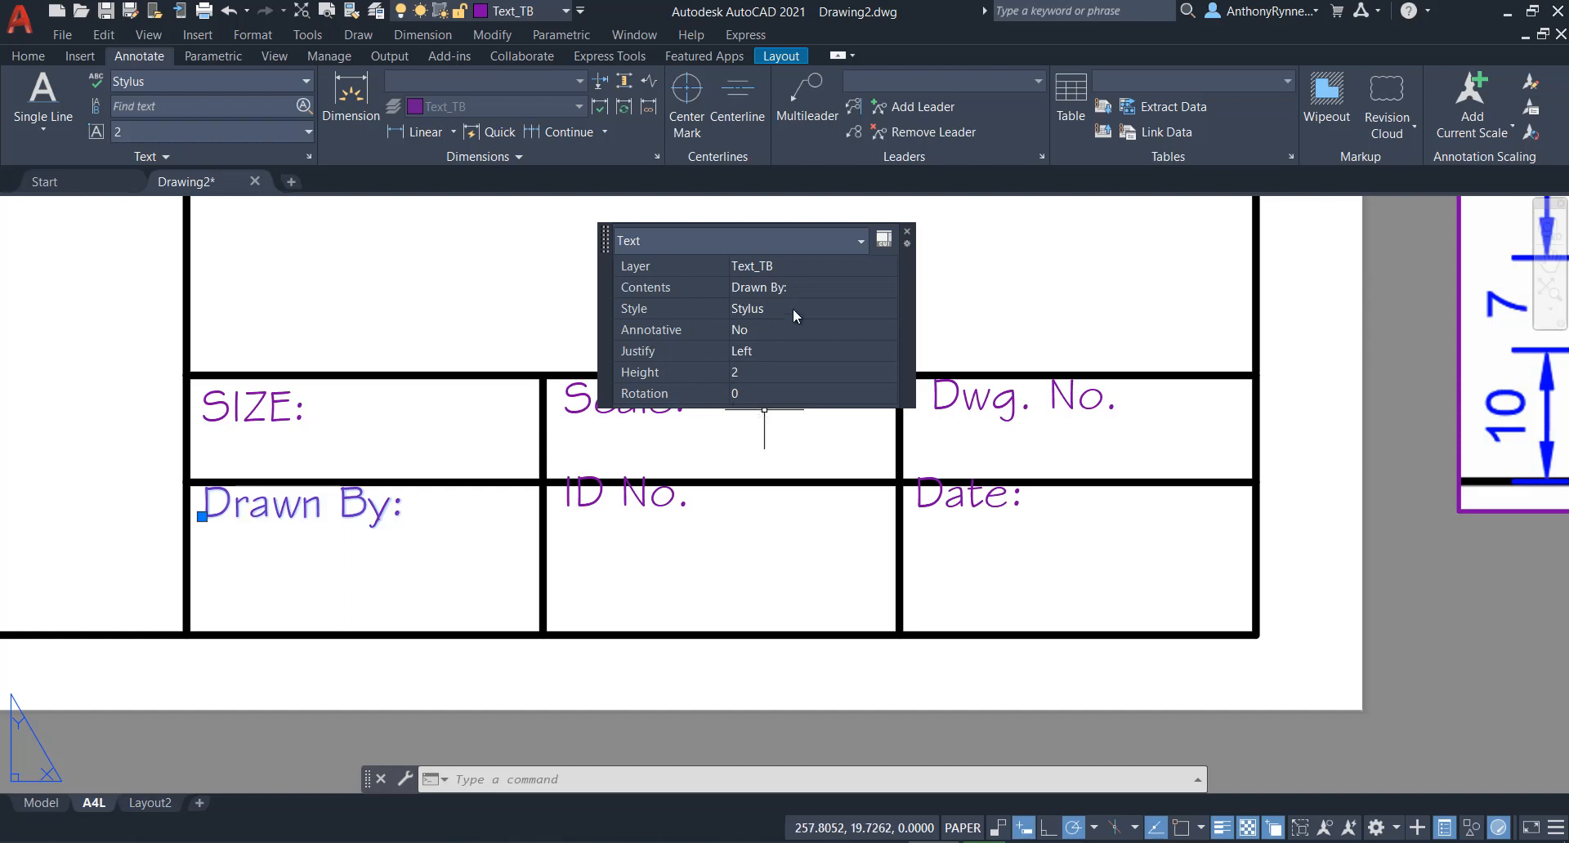
left_click(889, 309)
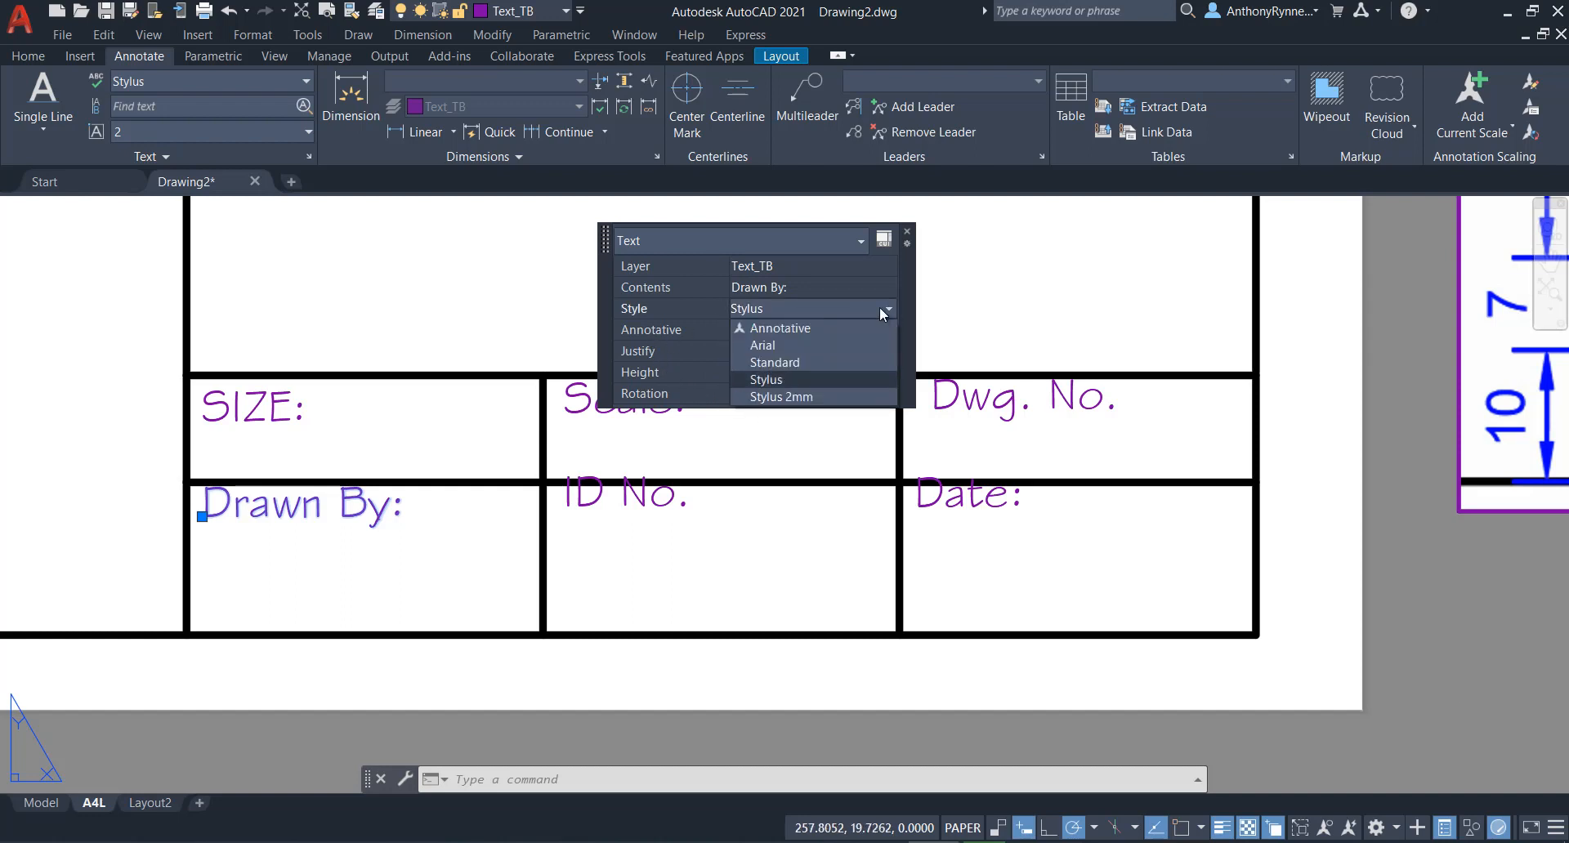
left_click(767, 344)
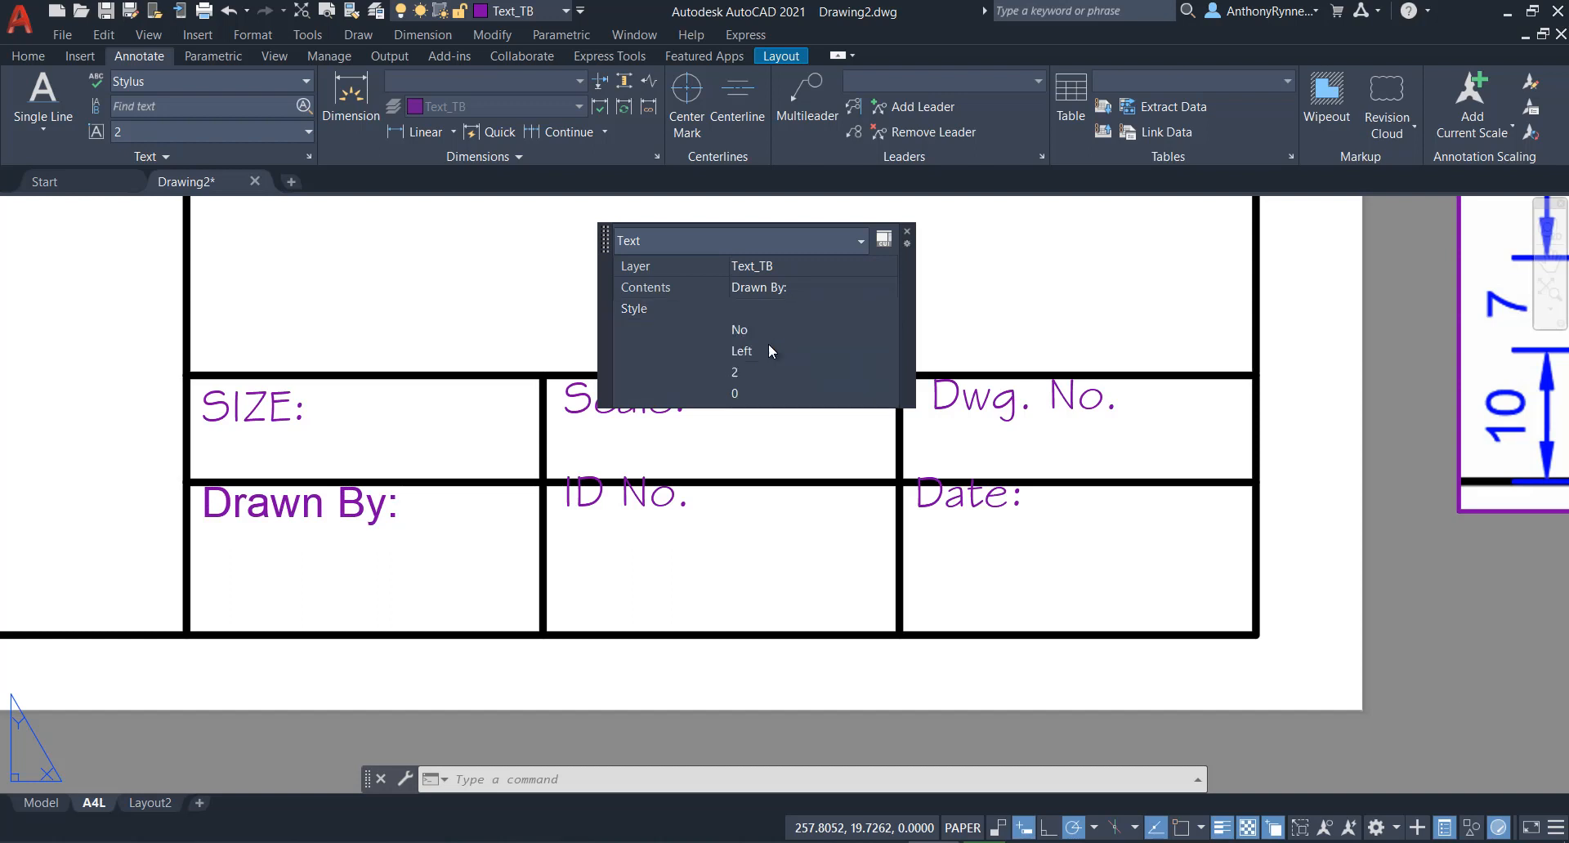
Restore the "Drawn By:" label's text style to Stylus and deselect the label.
left_click(889, 309)
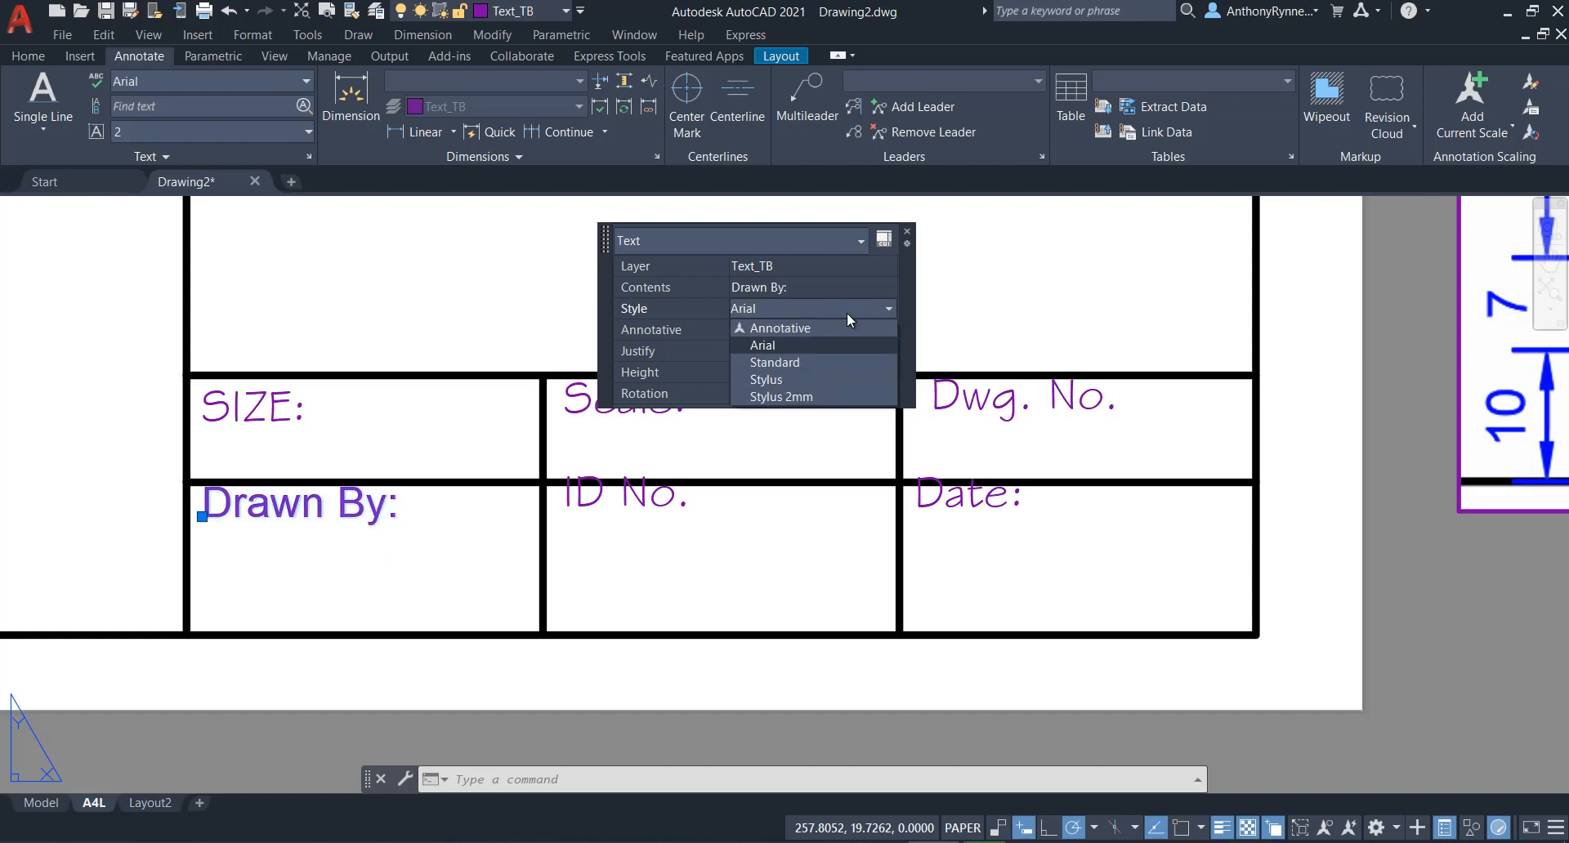
left_click(765, 380)
middle_click_drag(360, 580, 385, 603)
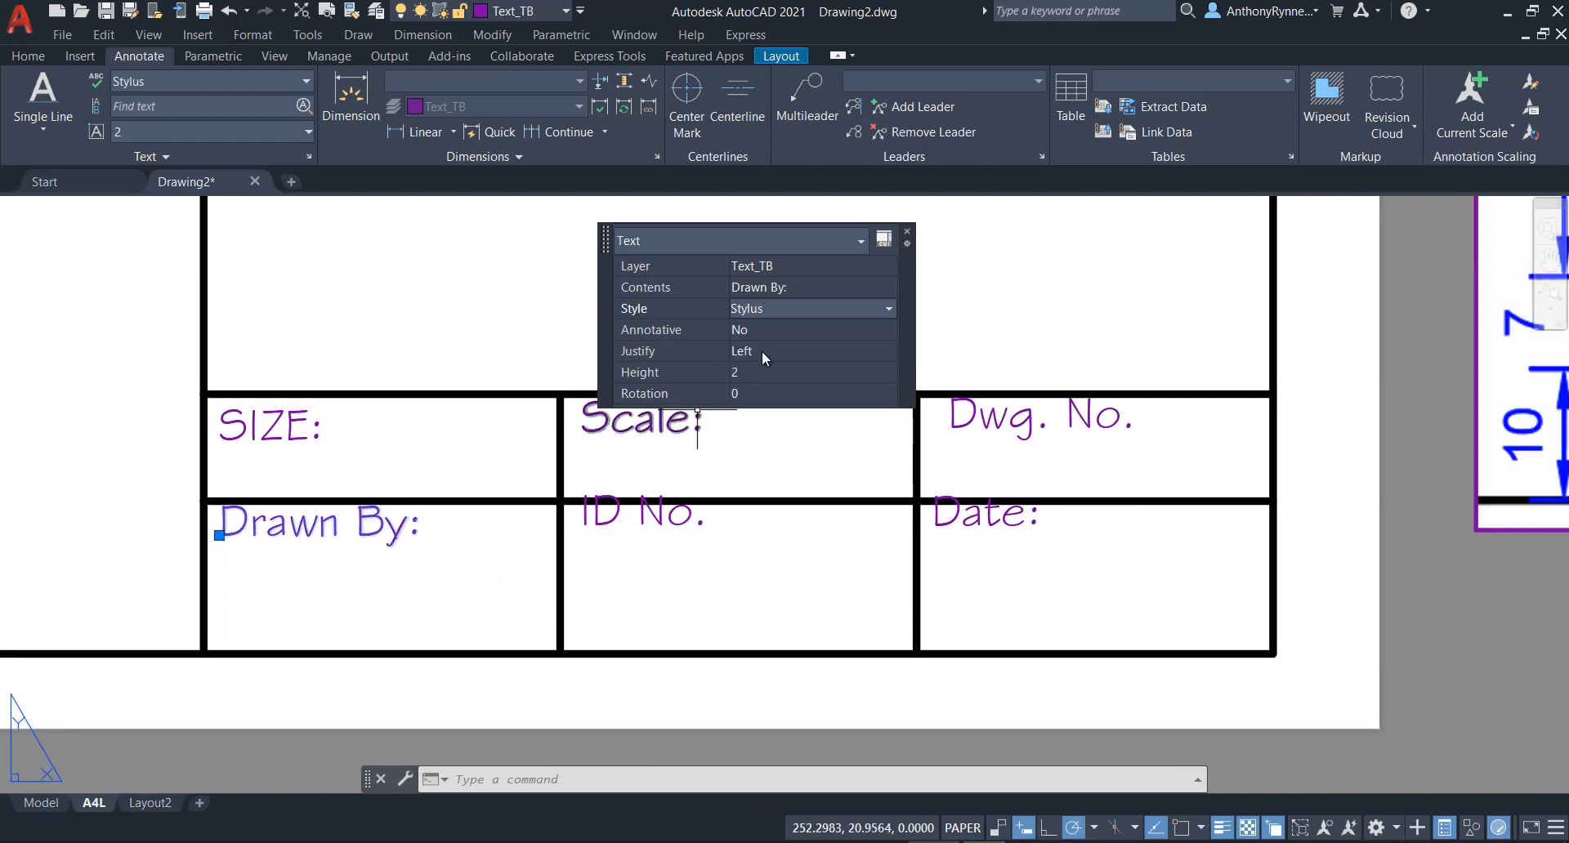
left_click(888, 308)
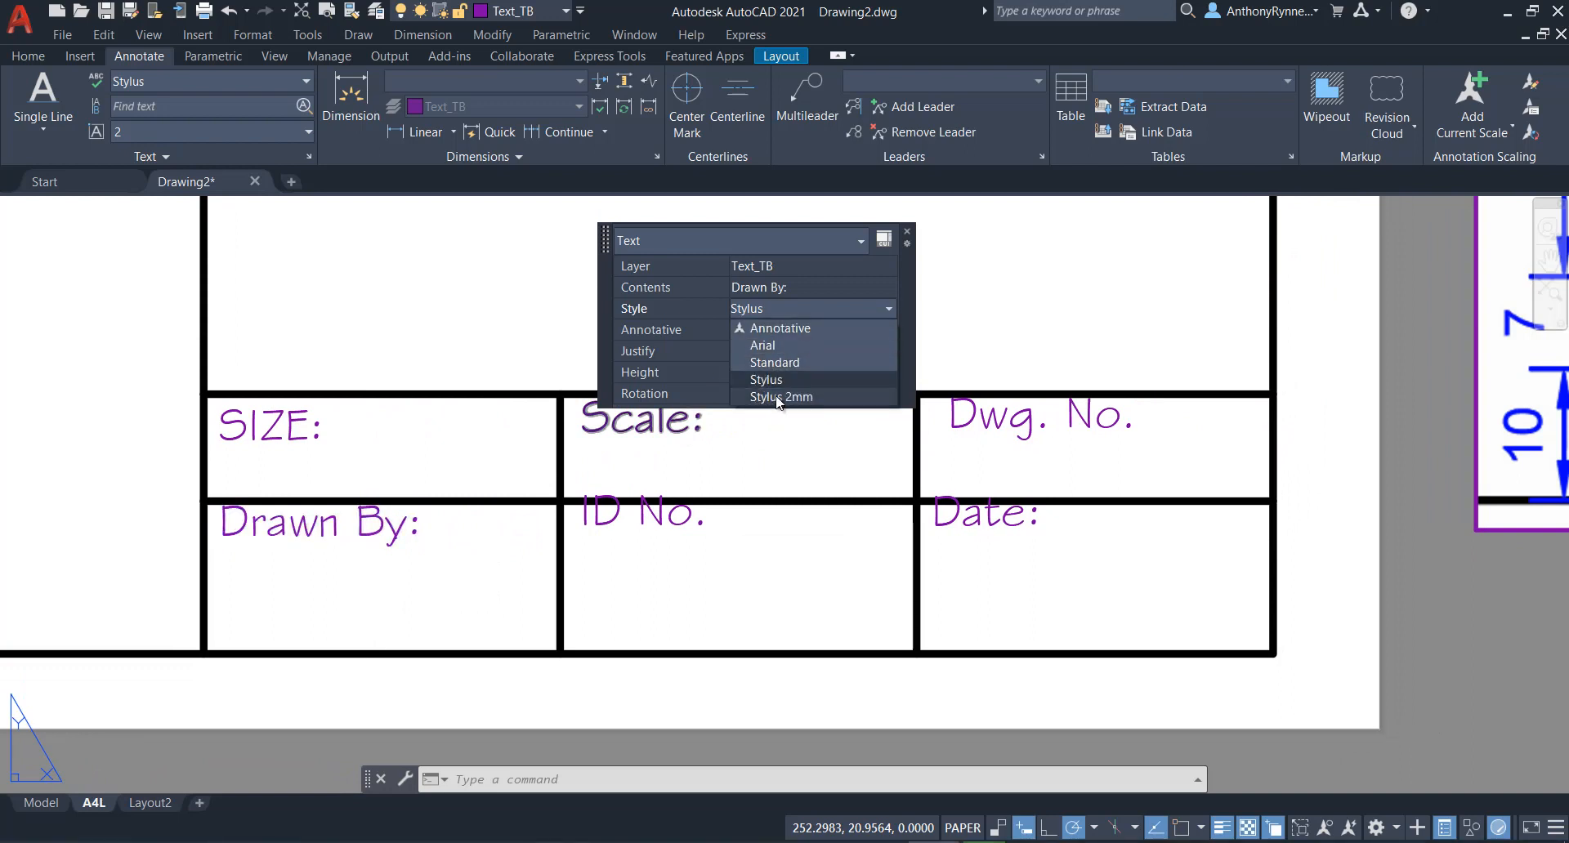
left_click(482, 316)
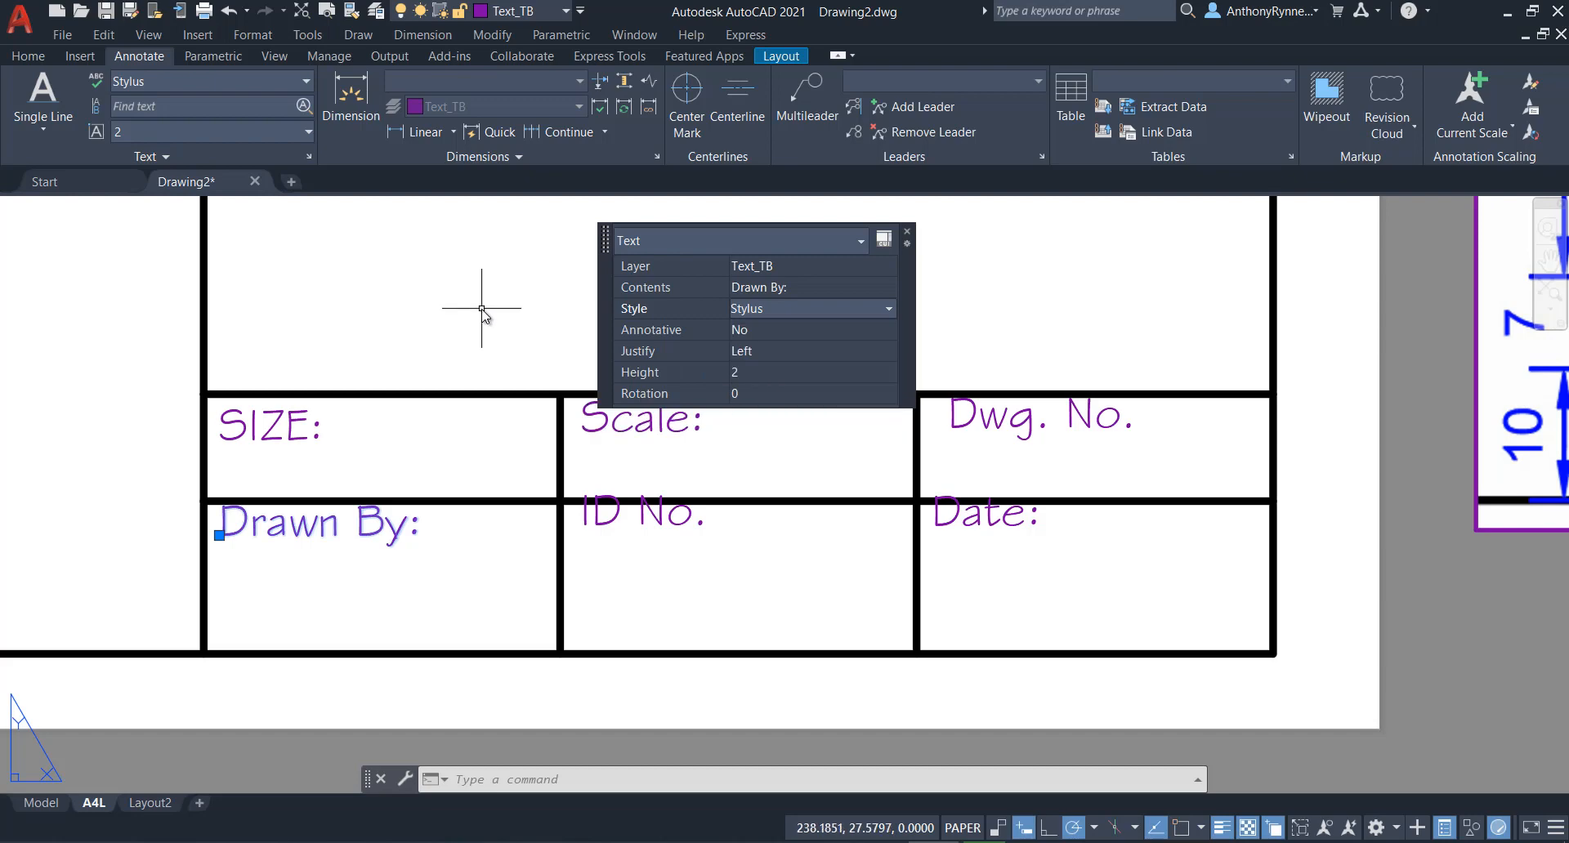
key("Escape")
Move the "Drawn By:" label slightly down, clear of the line above it.
middle_click_drag(315, 538, 352, 527)
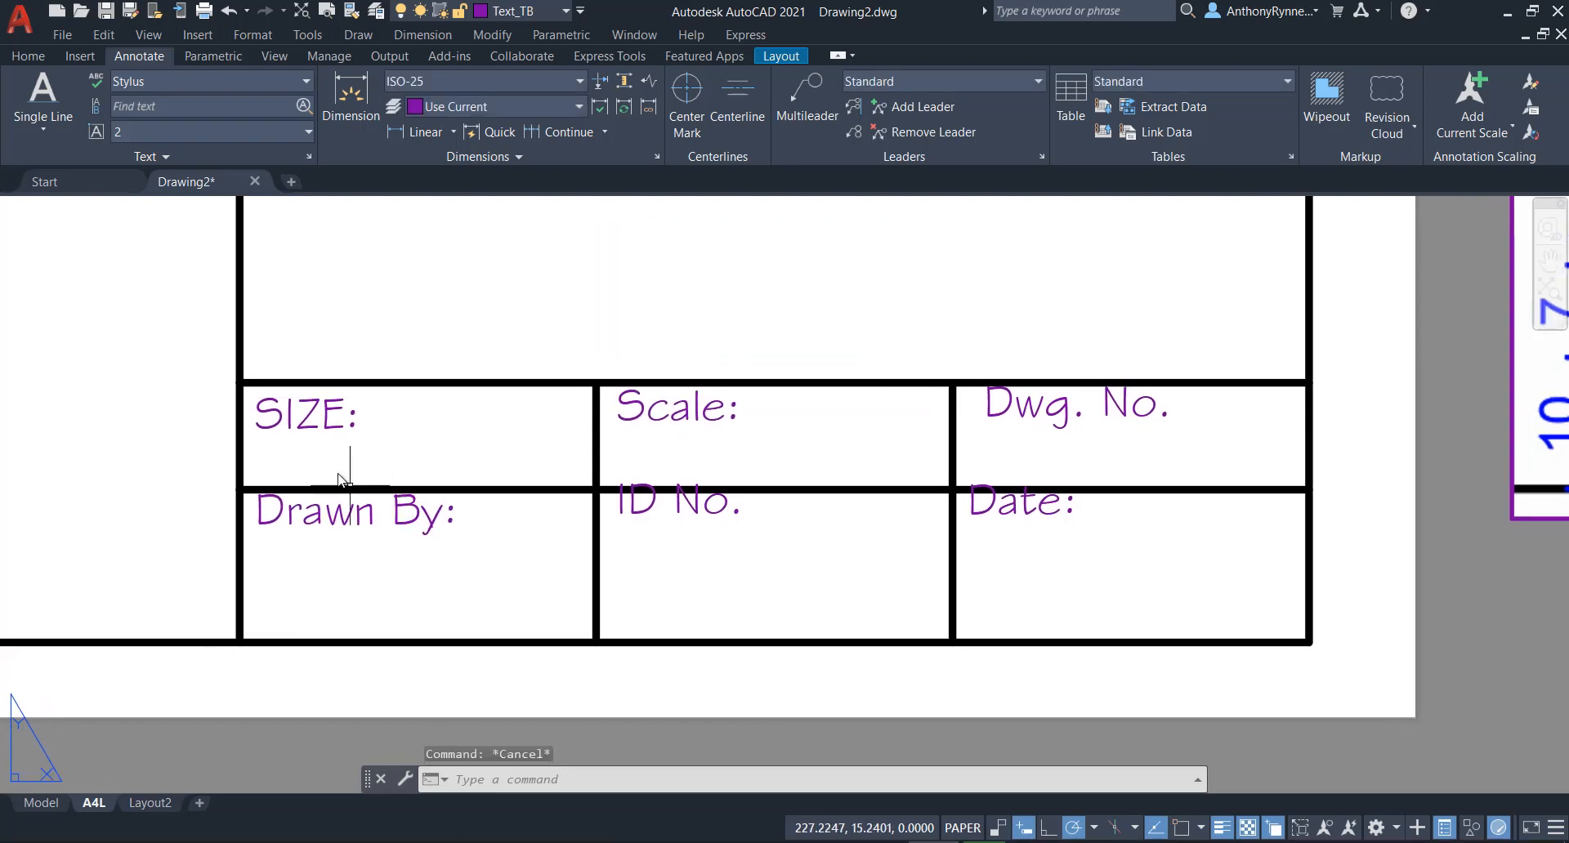
left_click(259, 523)
left_click(255, 524)
left_click(255, 536)
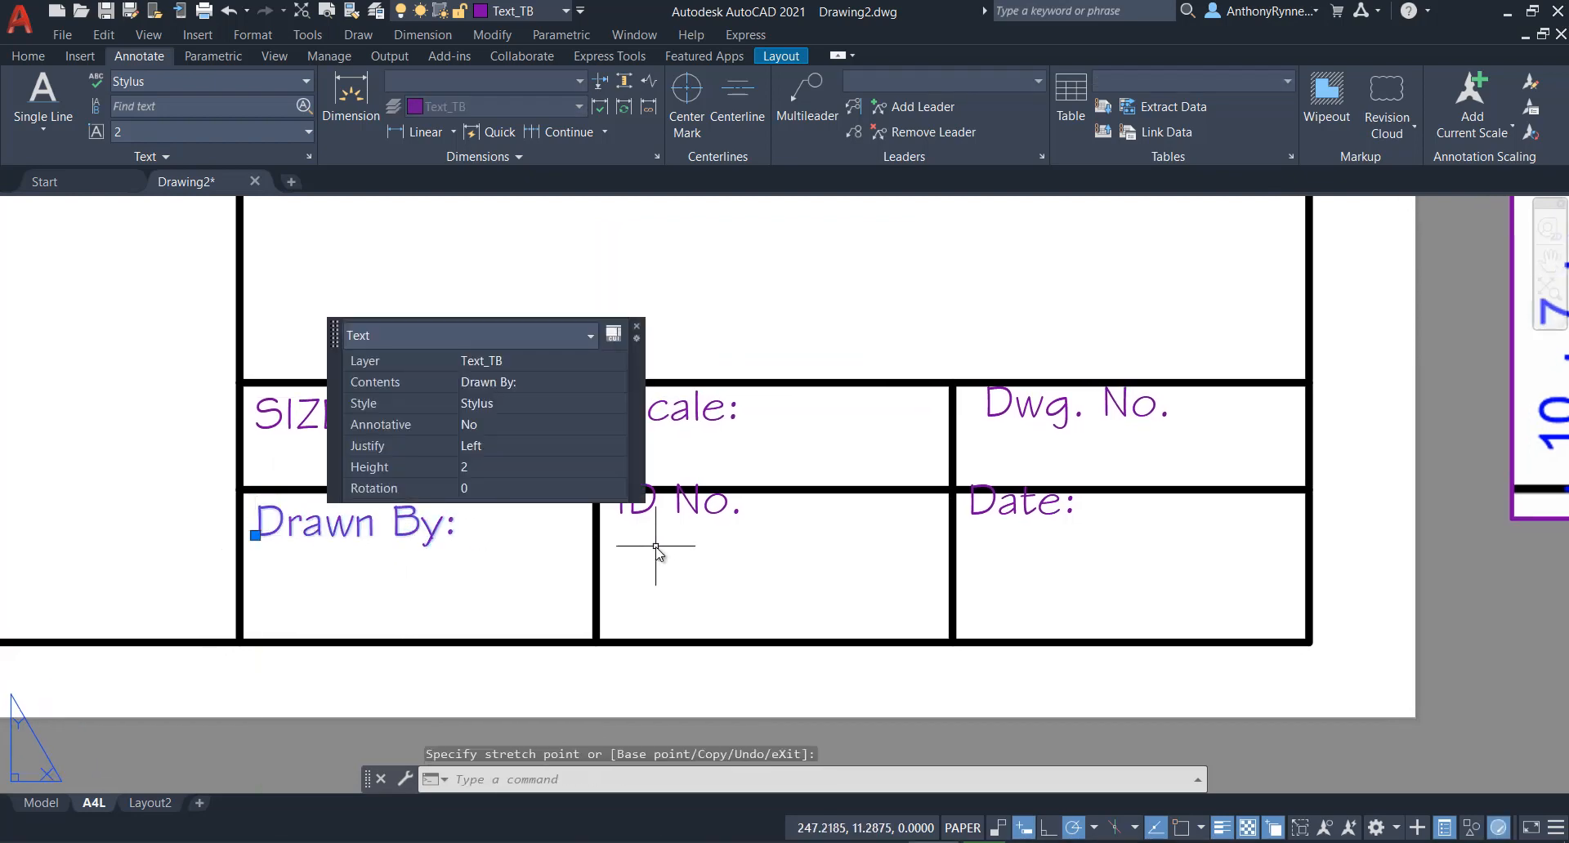
Move the "ID No." label down and left inside its cell, level with the "Drawn By:" label.
middle_click_drag(704, 507, 619, 543)
left_click(621, 539)
left_click(531, 552)
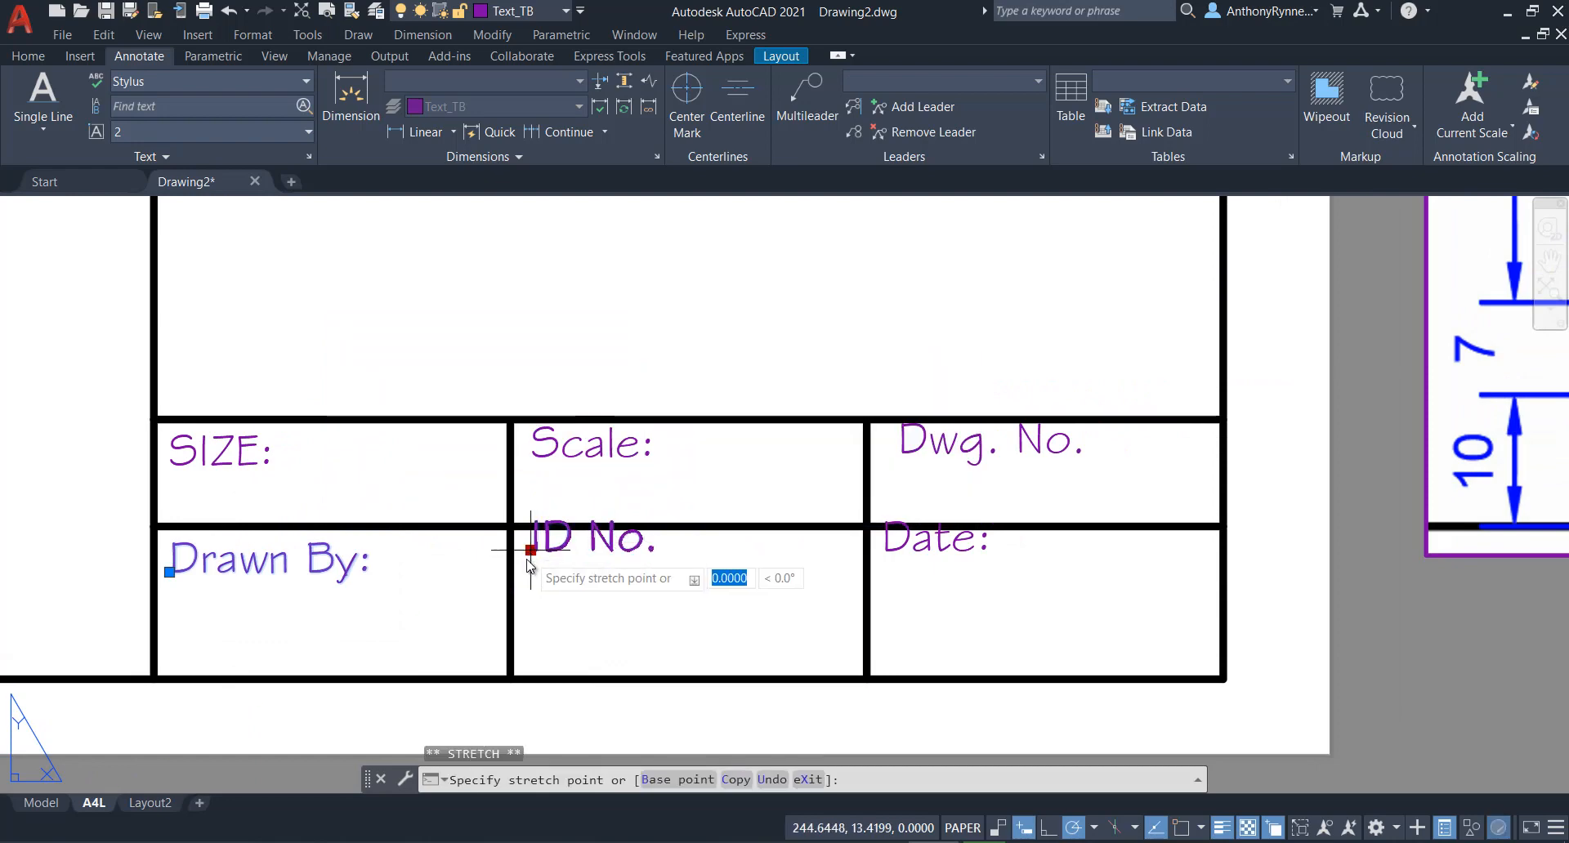
left_click(518, 570)
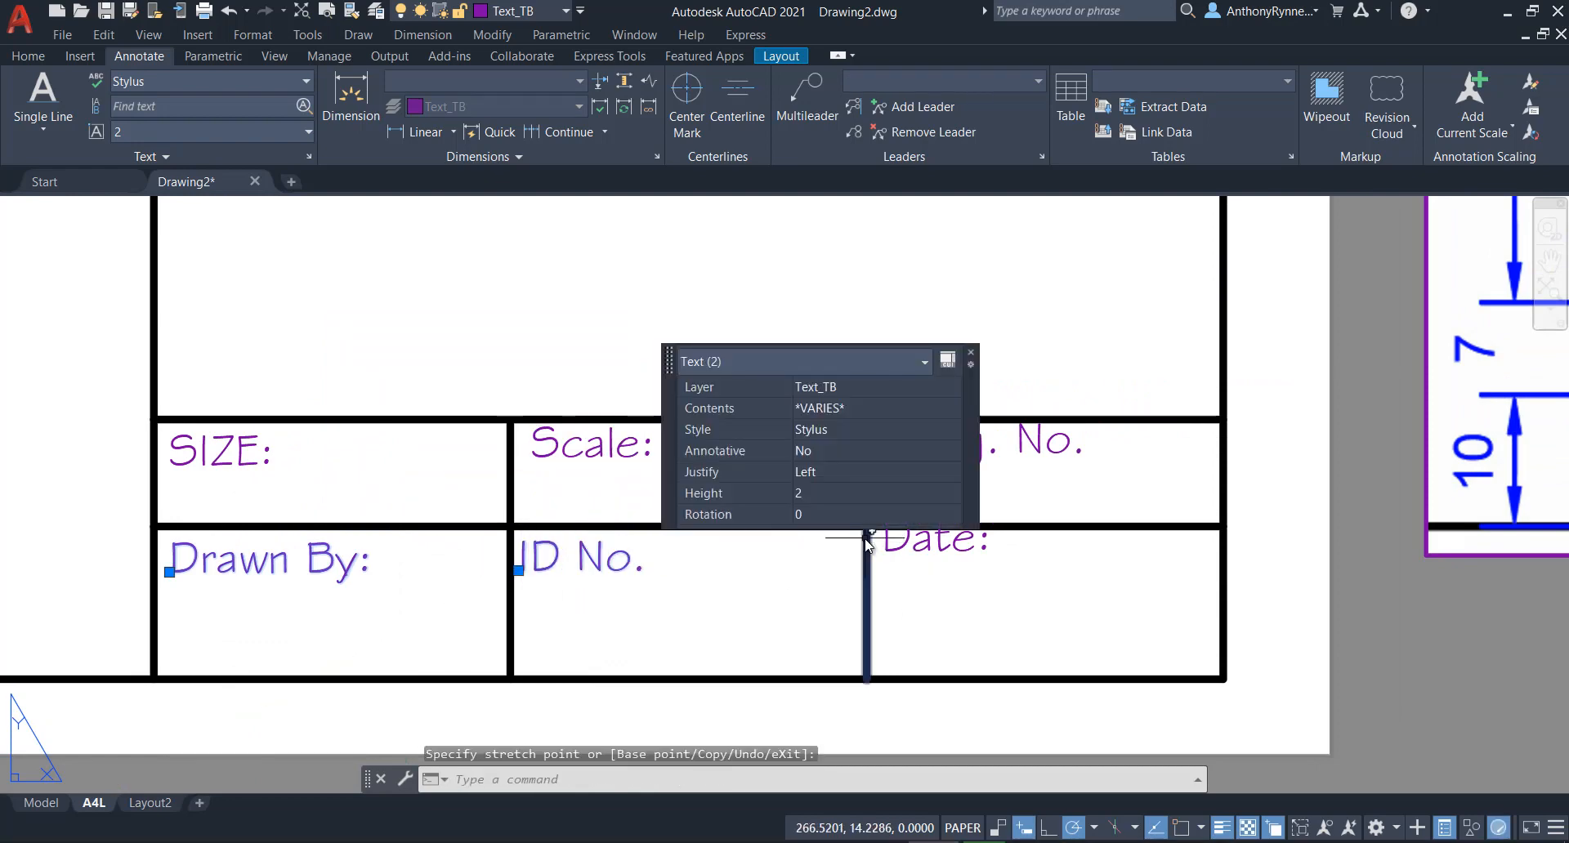
Move the "Date:" label down inside its cell, level with the "ID No." label, and clear the selection.
left_click(890, 546)
left_click(882, 550)
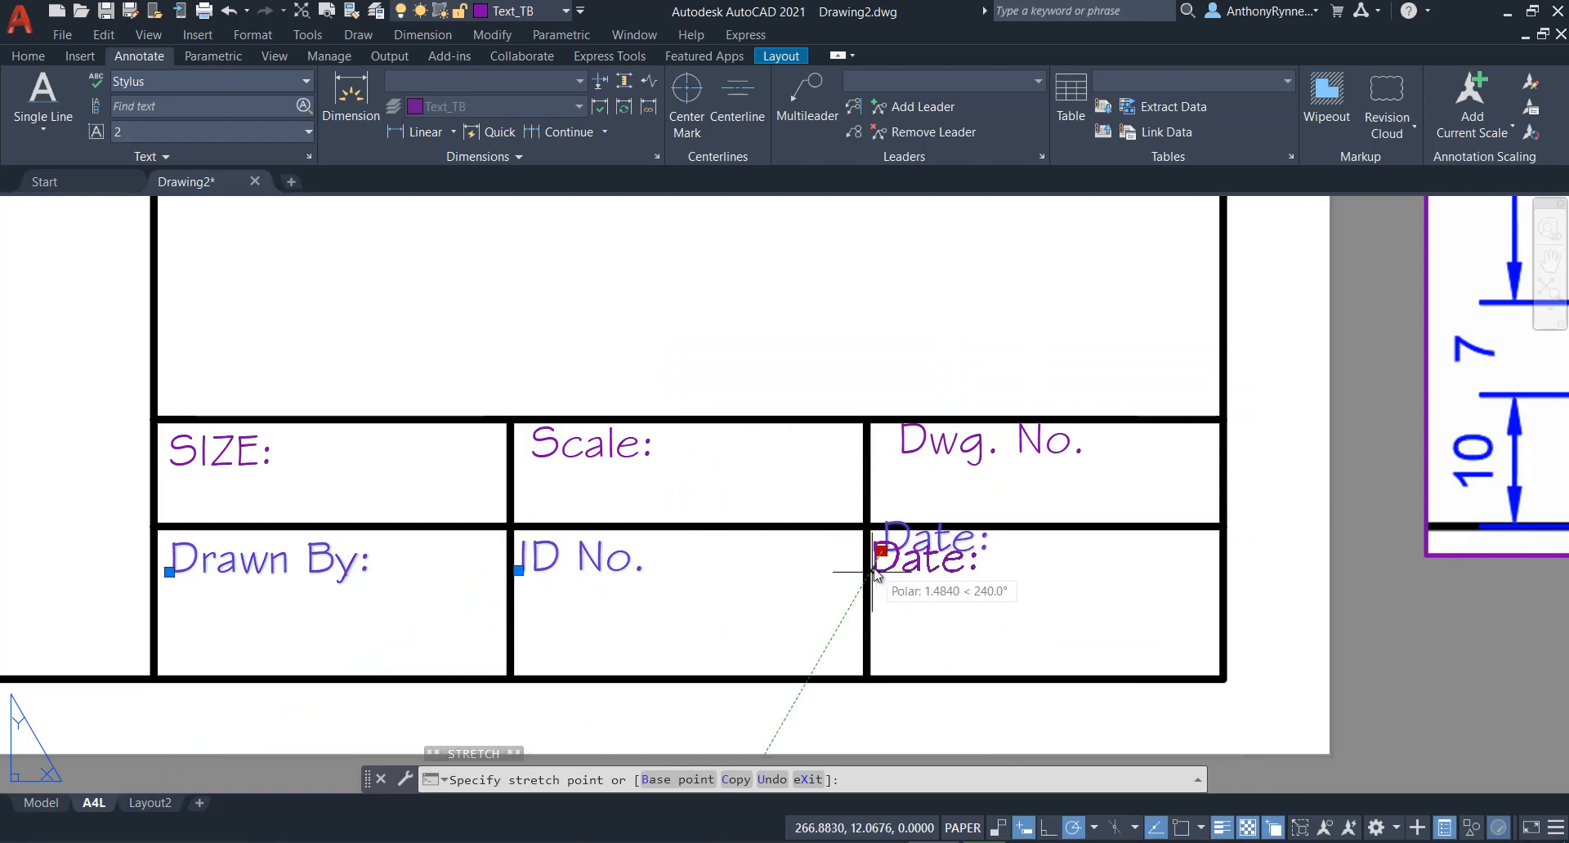
left_click(887, 566)
key("Escape")
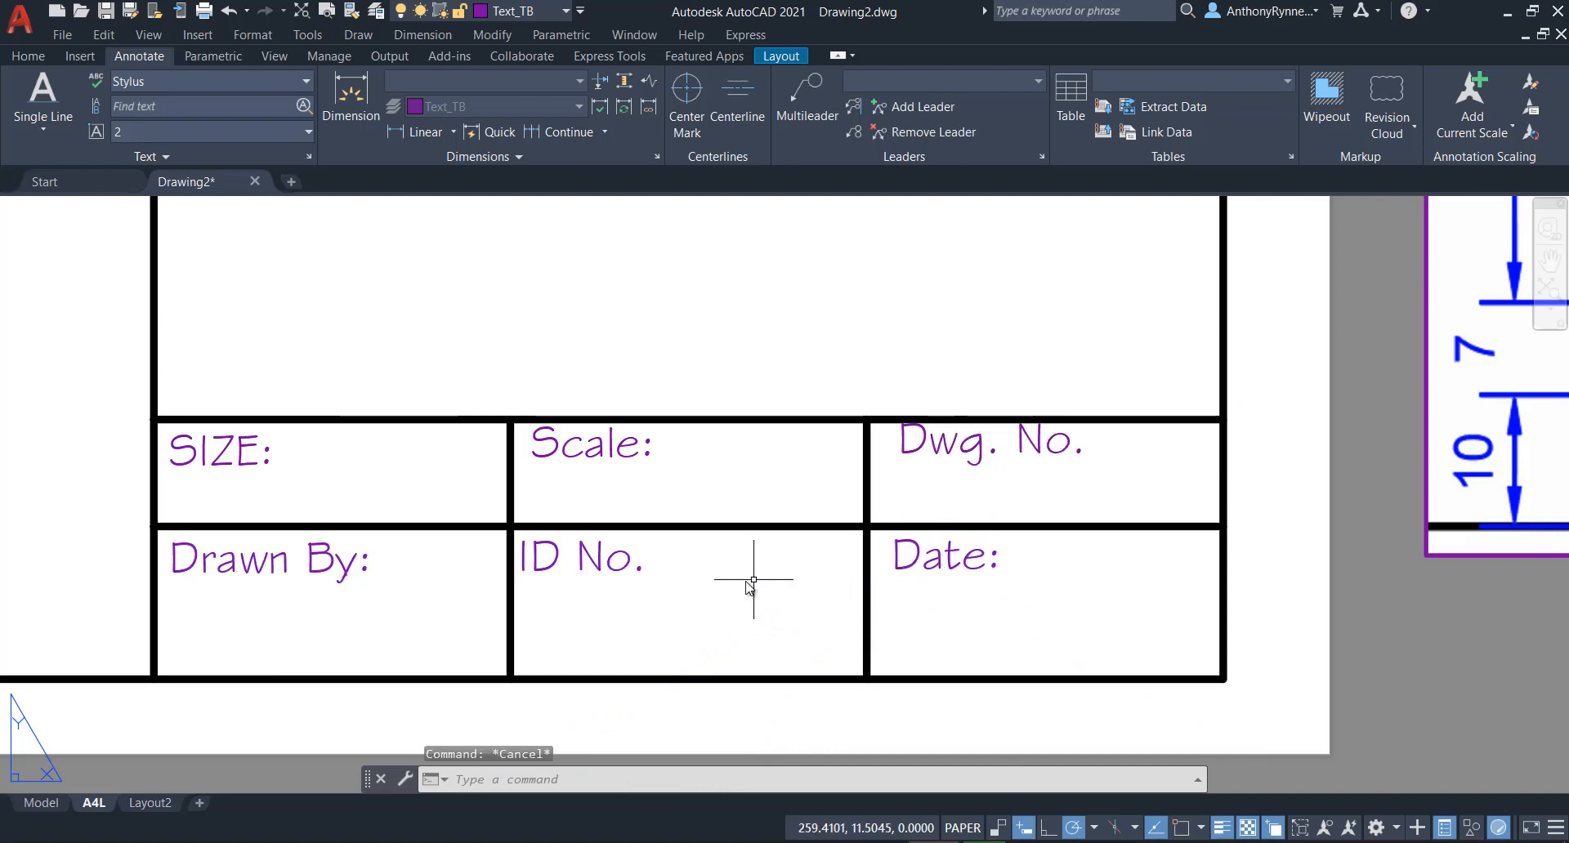
Move the "Dwg. No." and "Scale:" labels down and left, level with "SIZE:" and aligned with the labels below them.
left_click(911, 453)
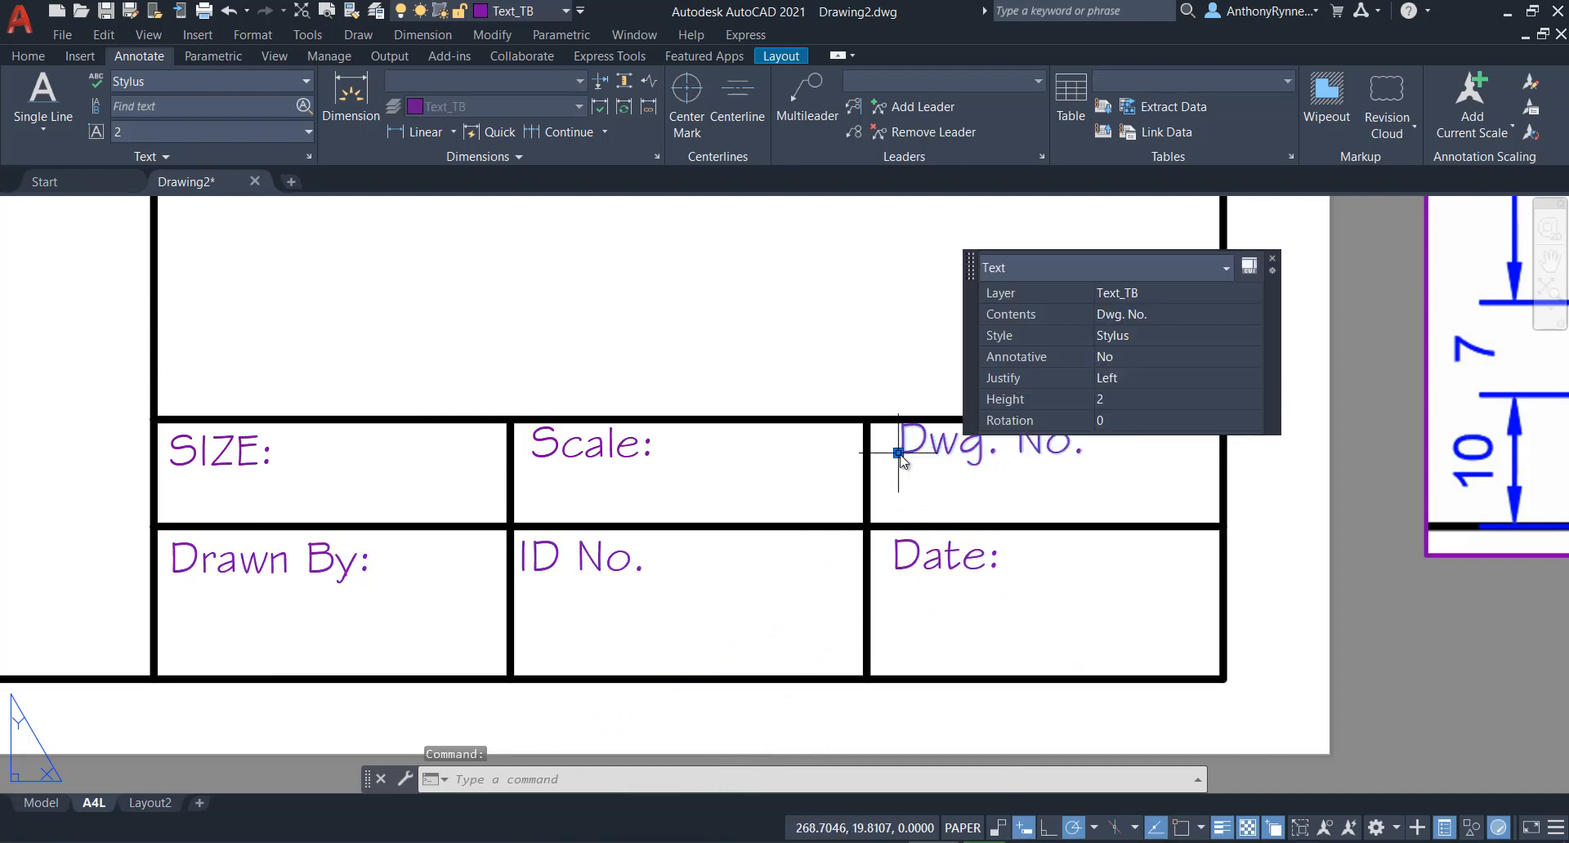
left_click(899, 452)
left_click(888, 468)
key("Escape")
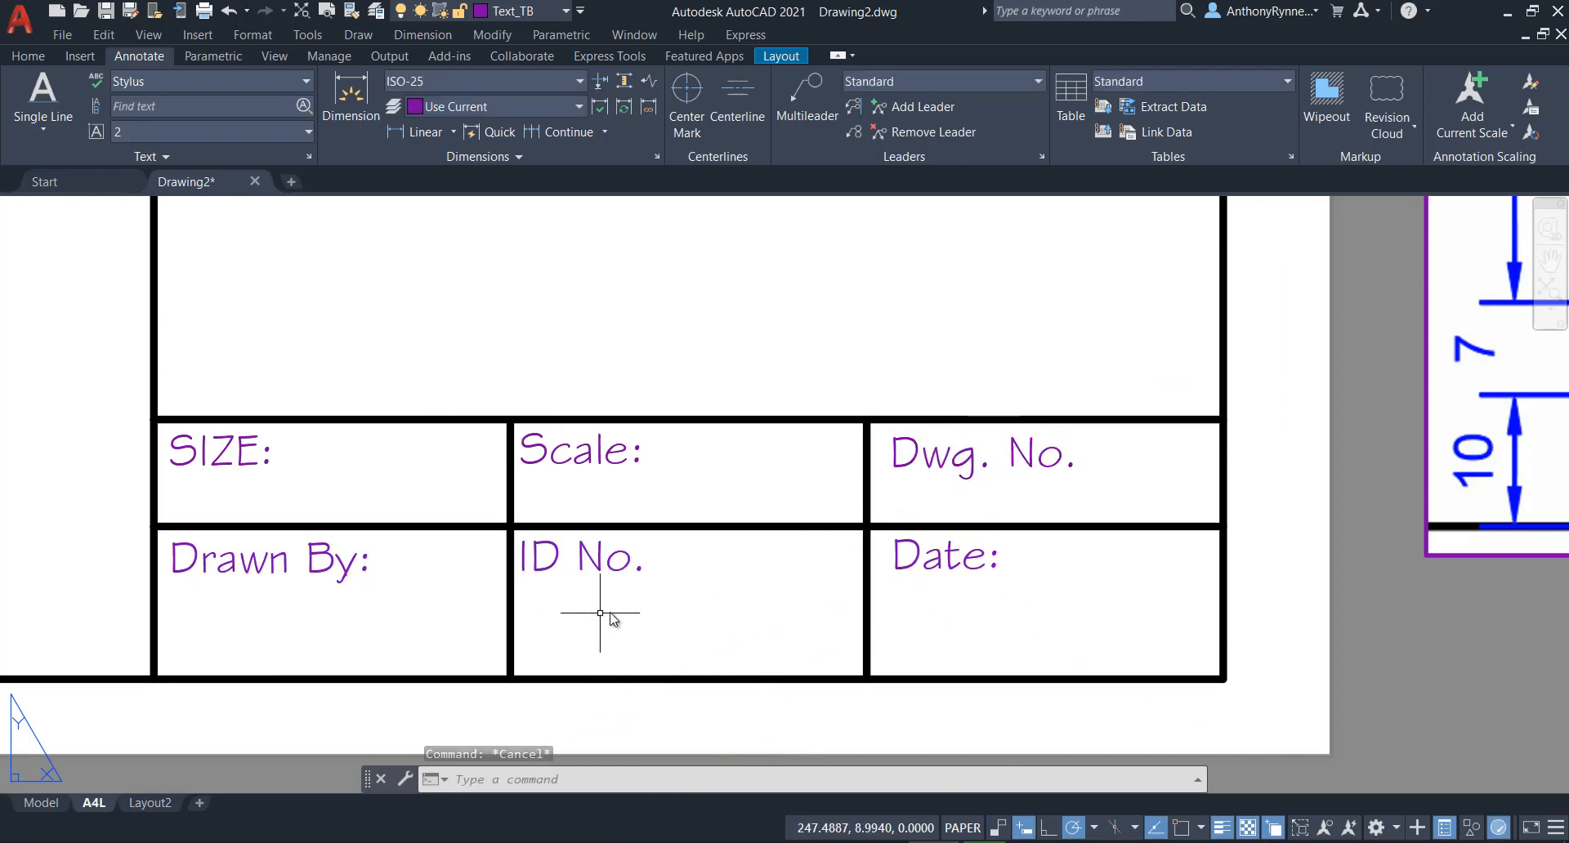
Add single-line text "Drawing Title:" with height 3 and rotation 0 in the upper corner of the large cell, starting at 222,46.
scroll(588, 572, "down", 2)
middle_click_drag(560, 543, 512, 560)
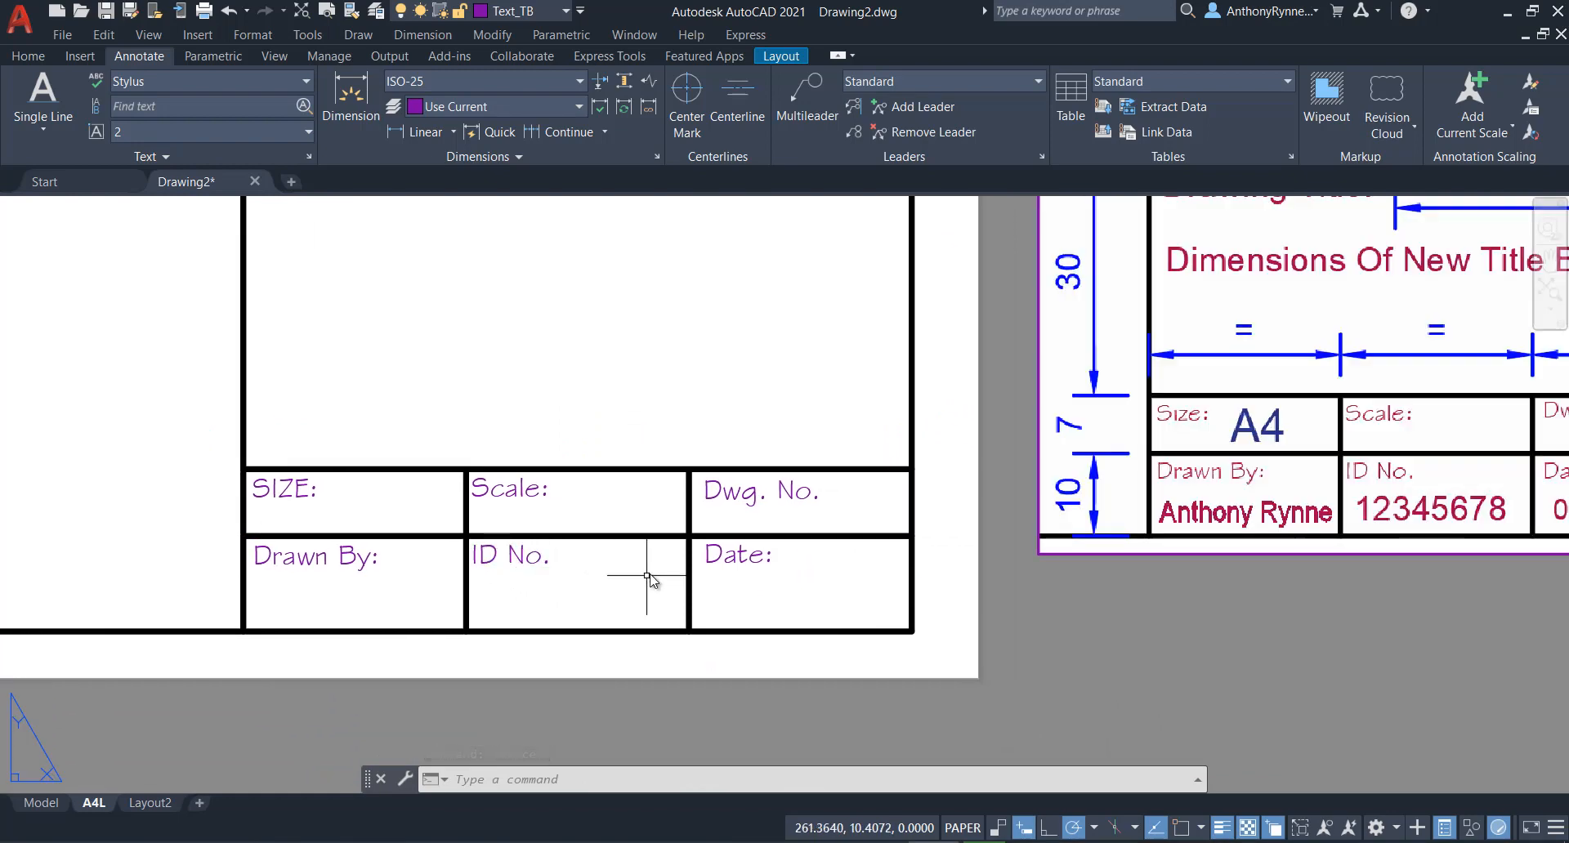
middle_click_drag(630, 596, 477, 628)
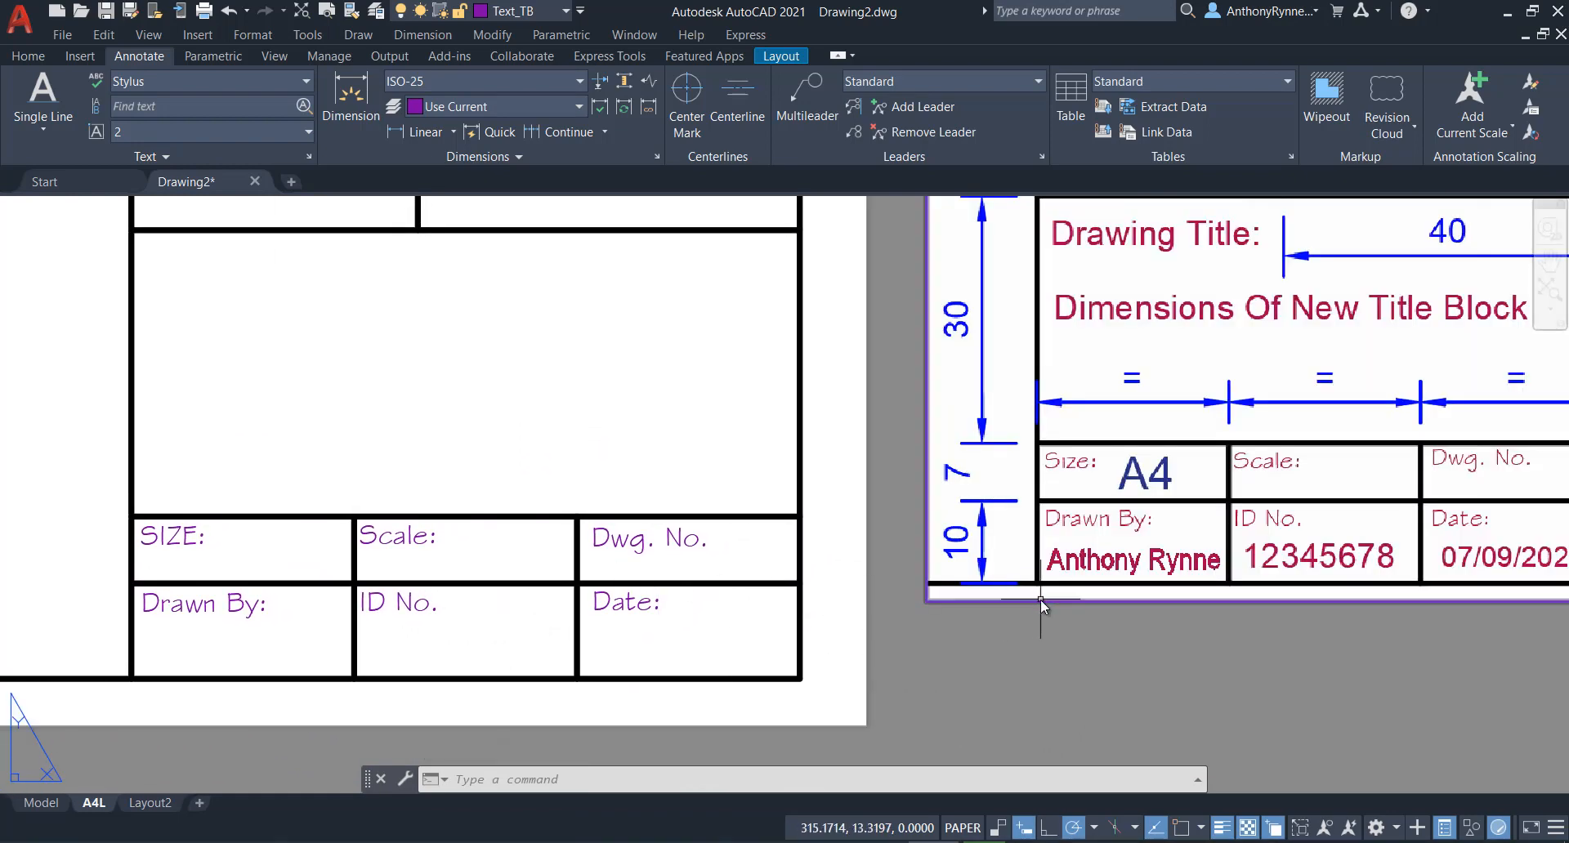
scroll(1041, 601, "down", 2)
left_click(45, 129)
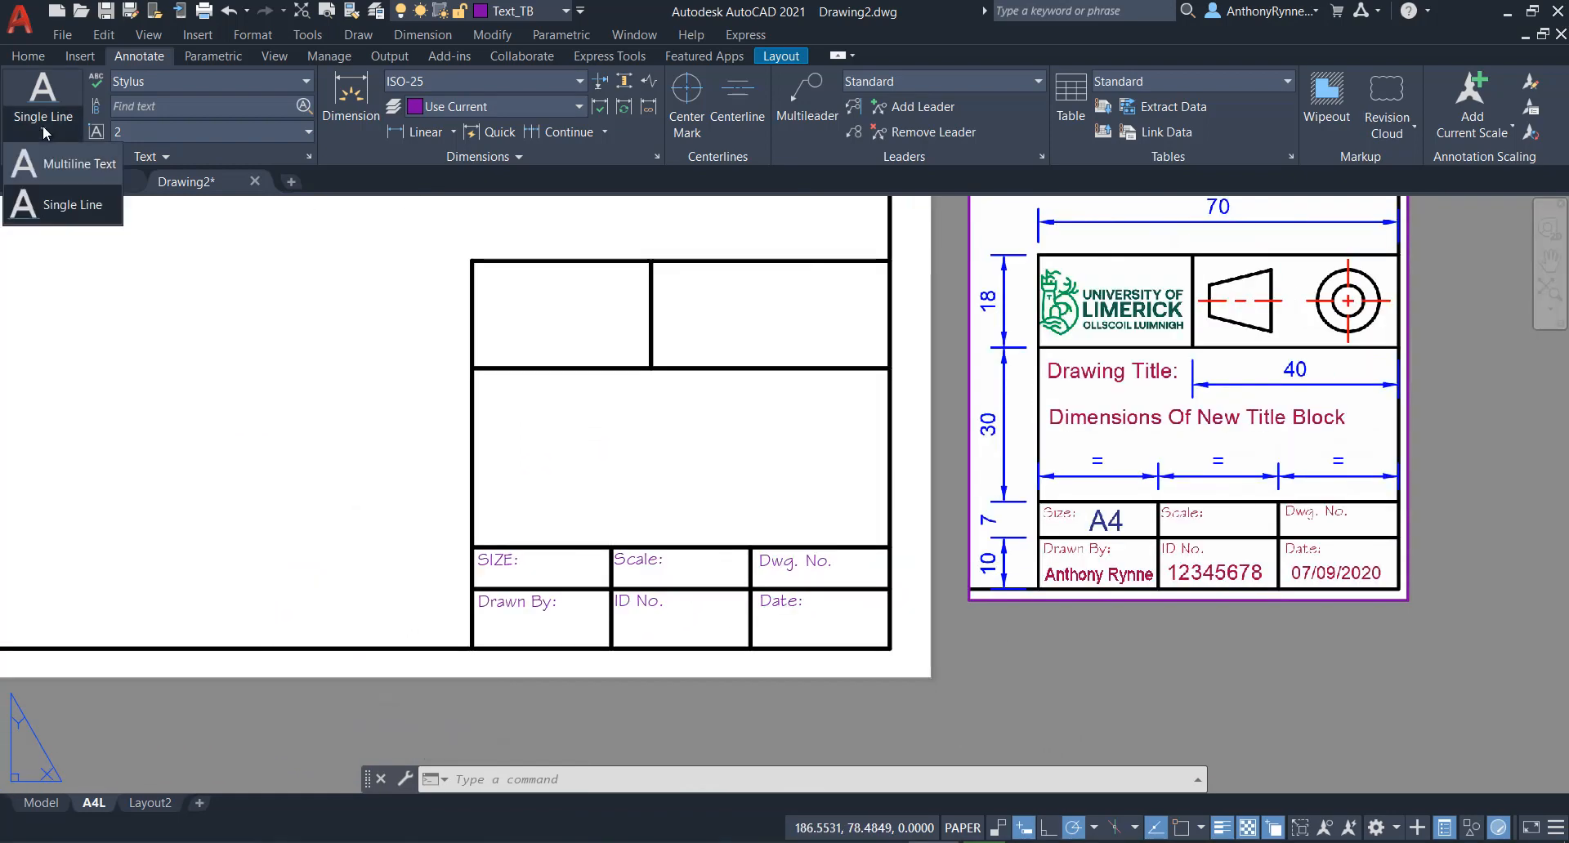
left_click(57, 212)
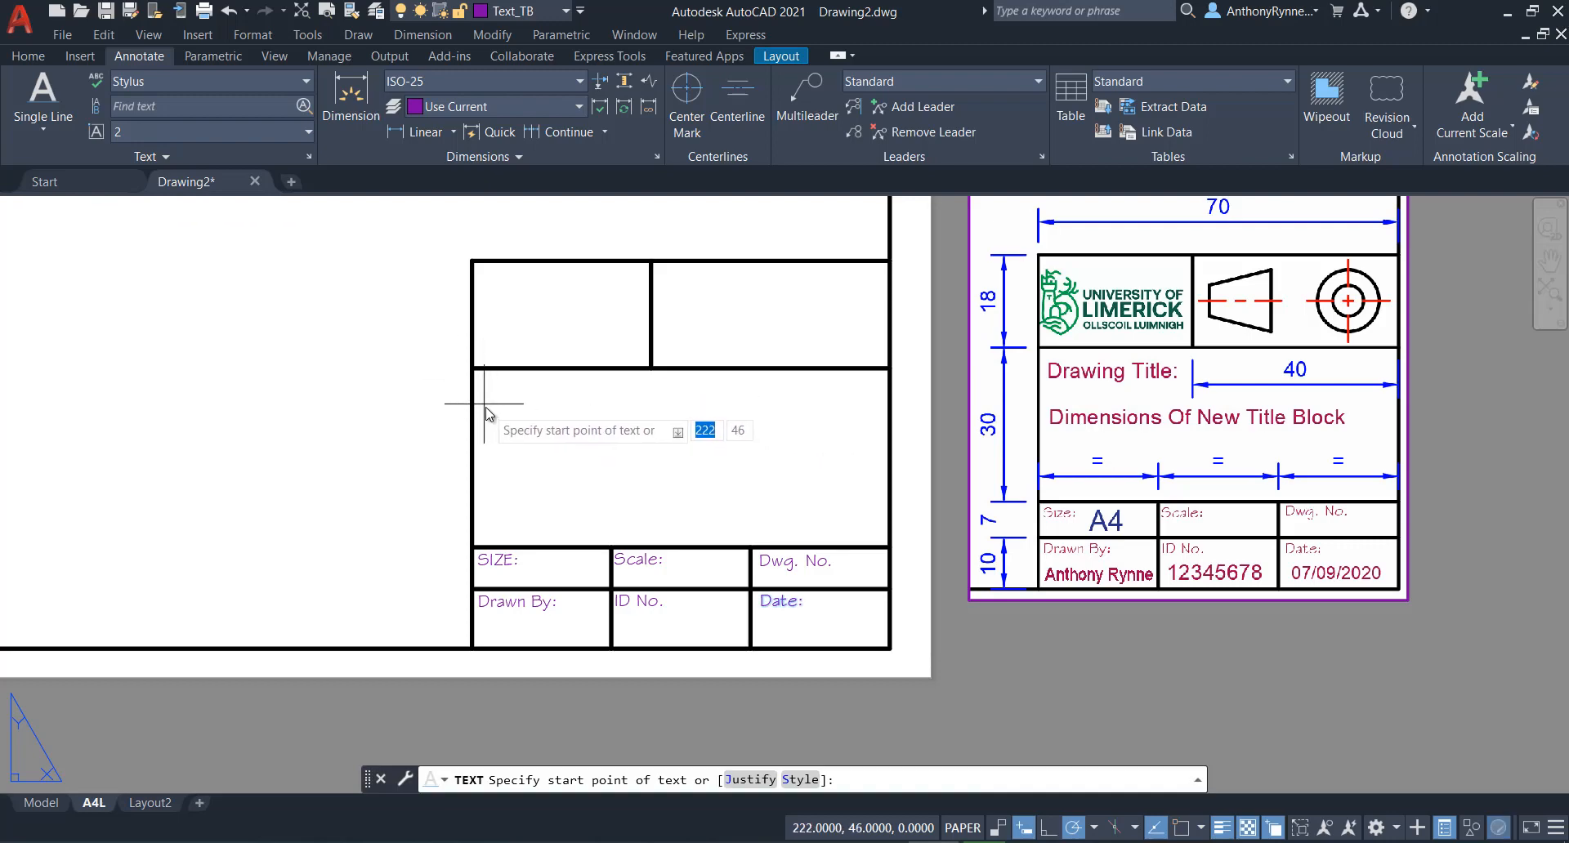
left_click(484, 404)
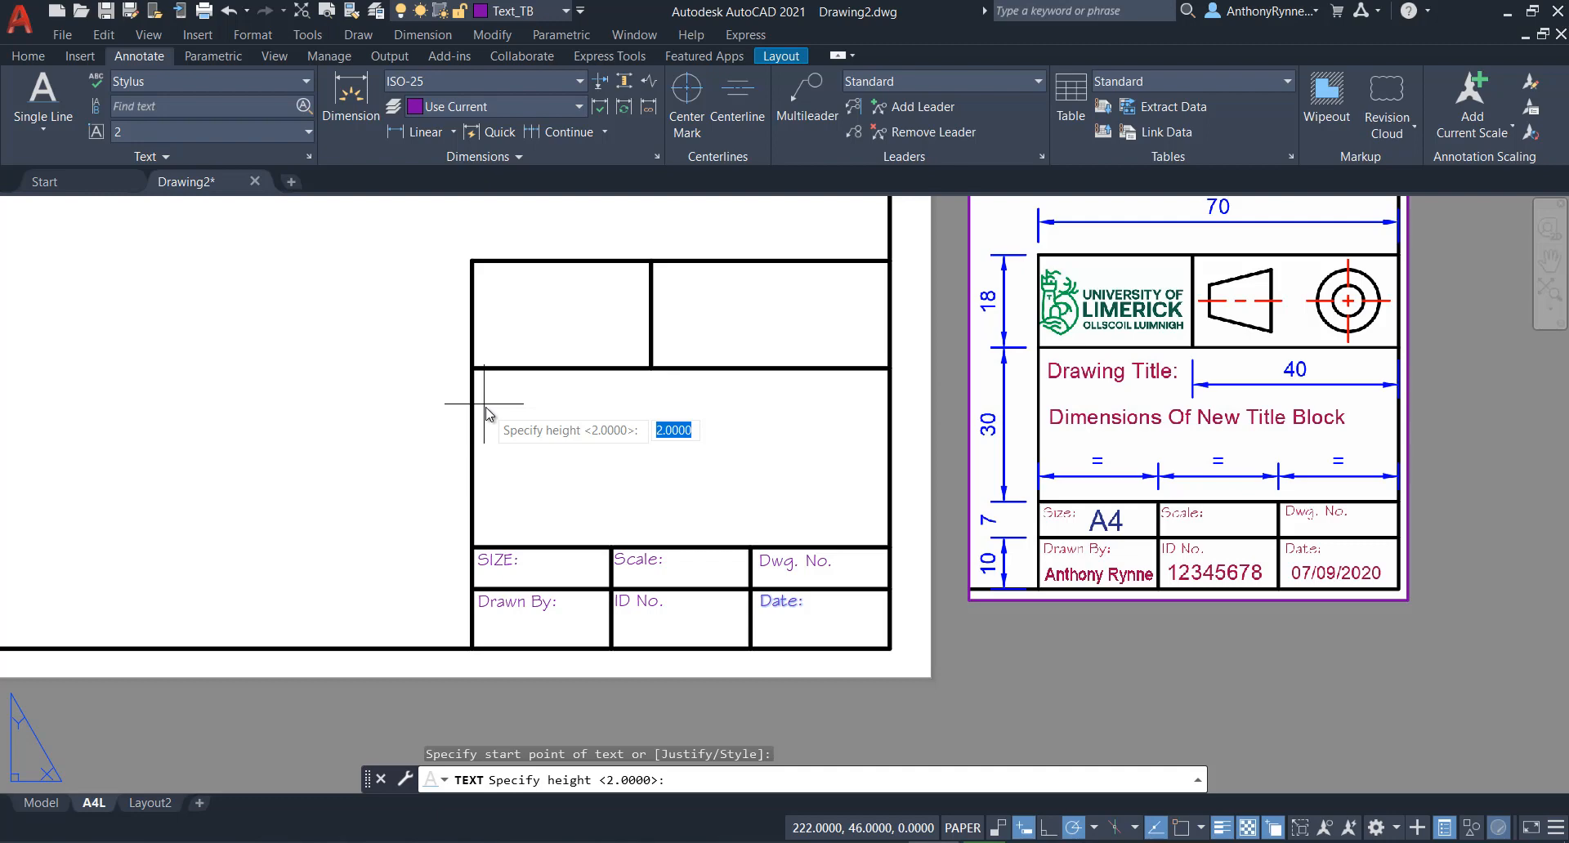
type("3")
key("Return")
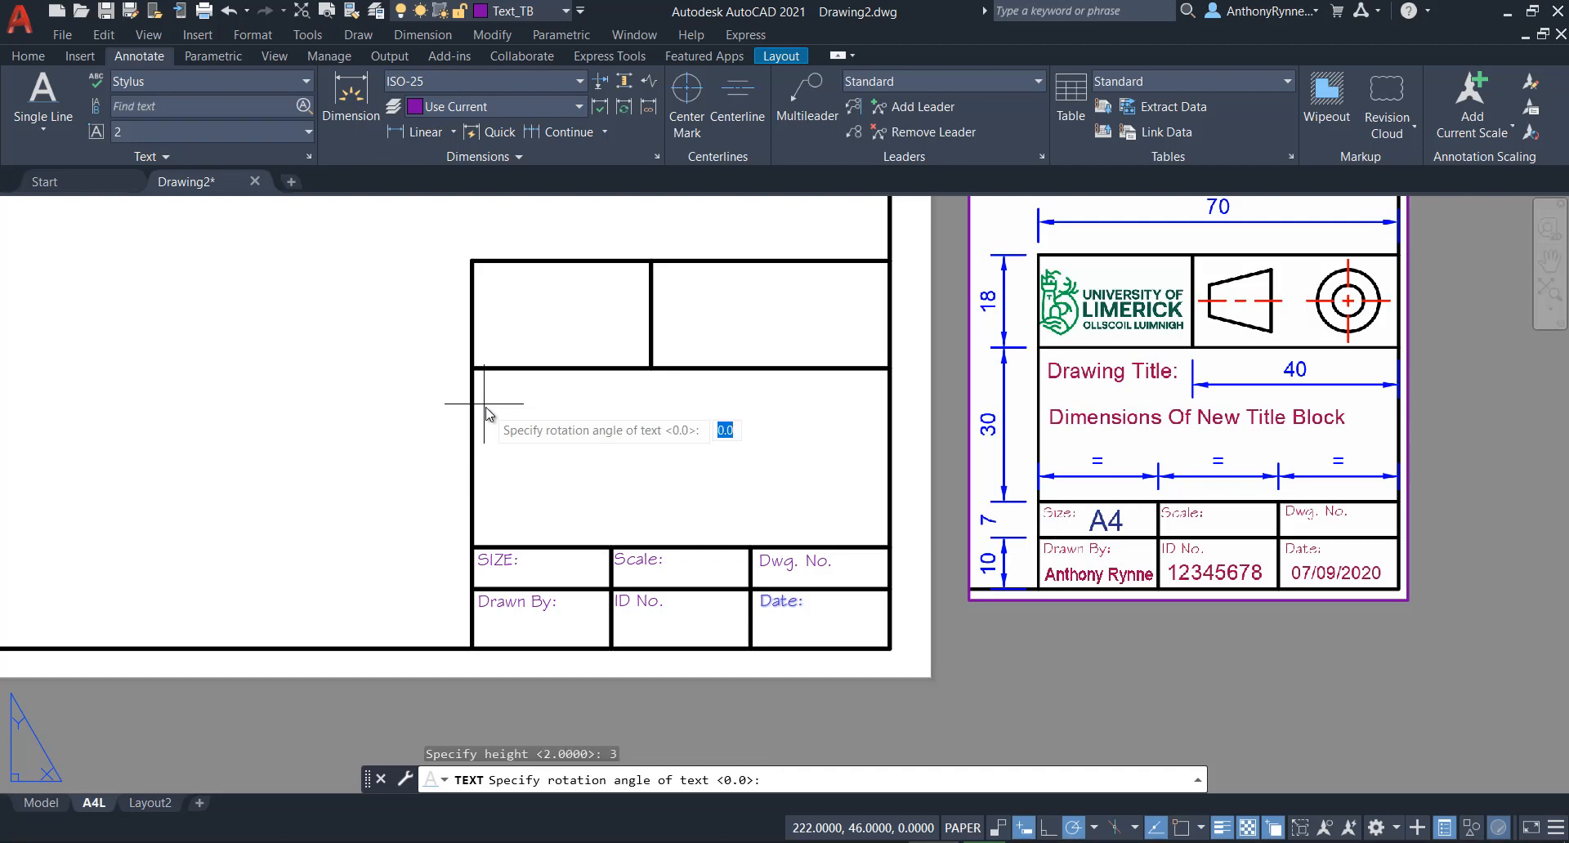
key("Return")
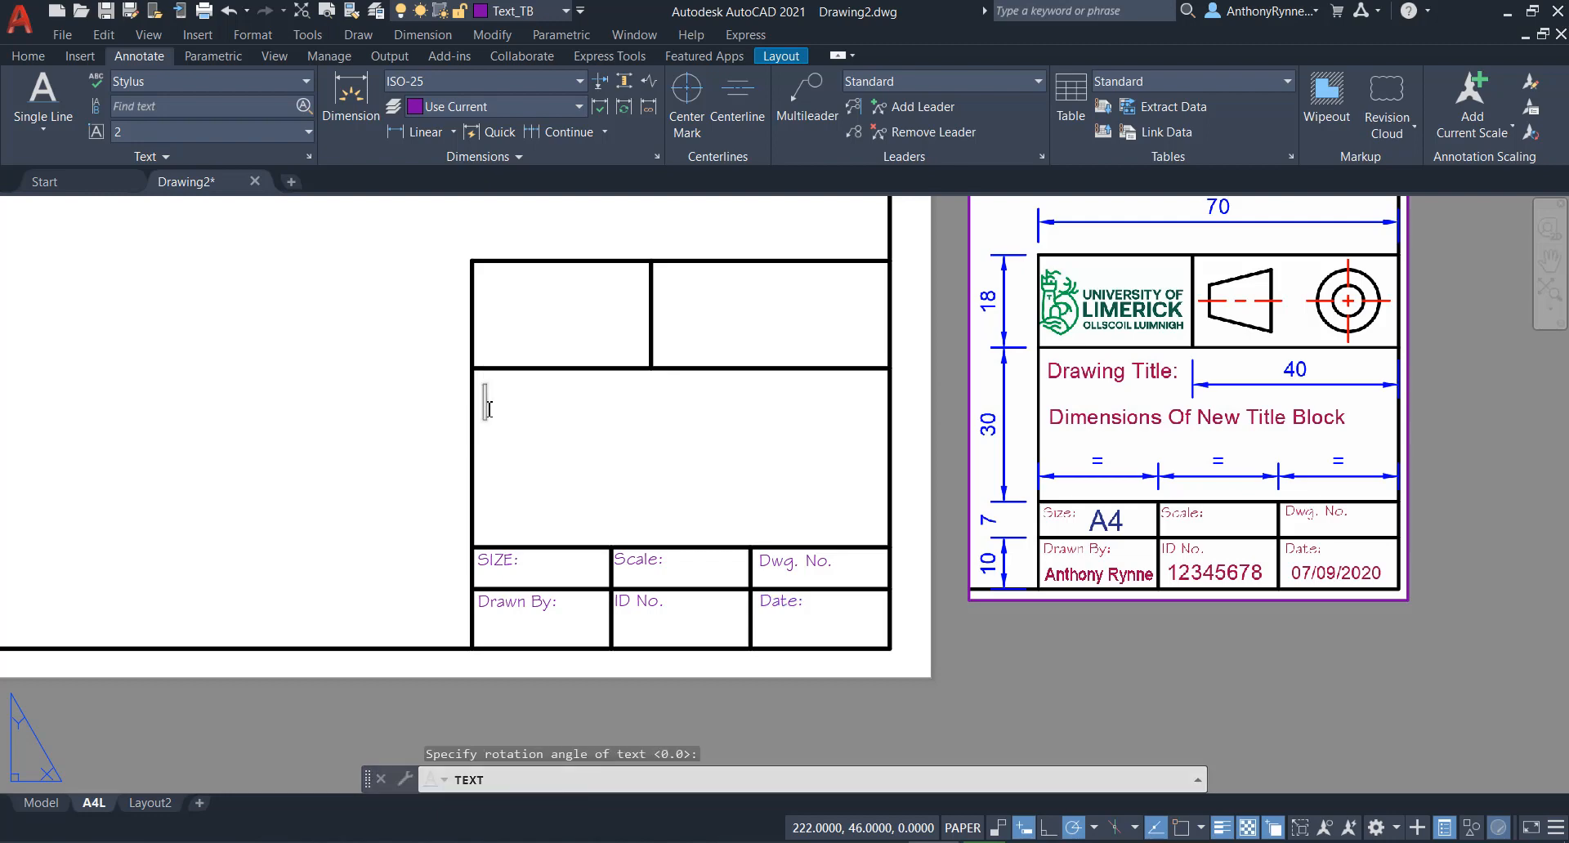
type("Drawing")
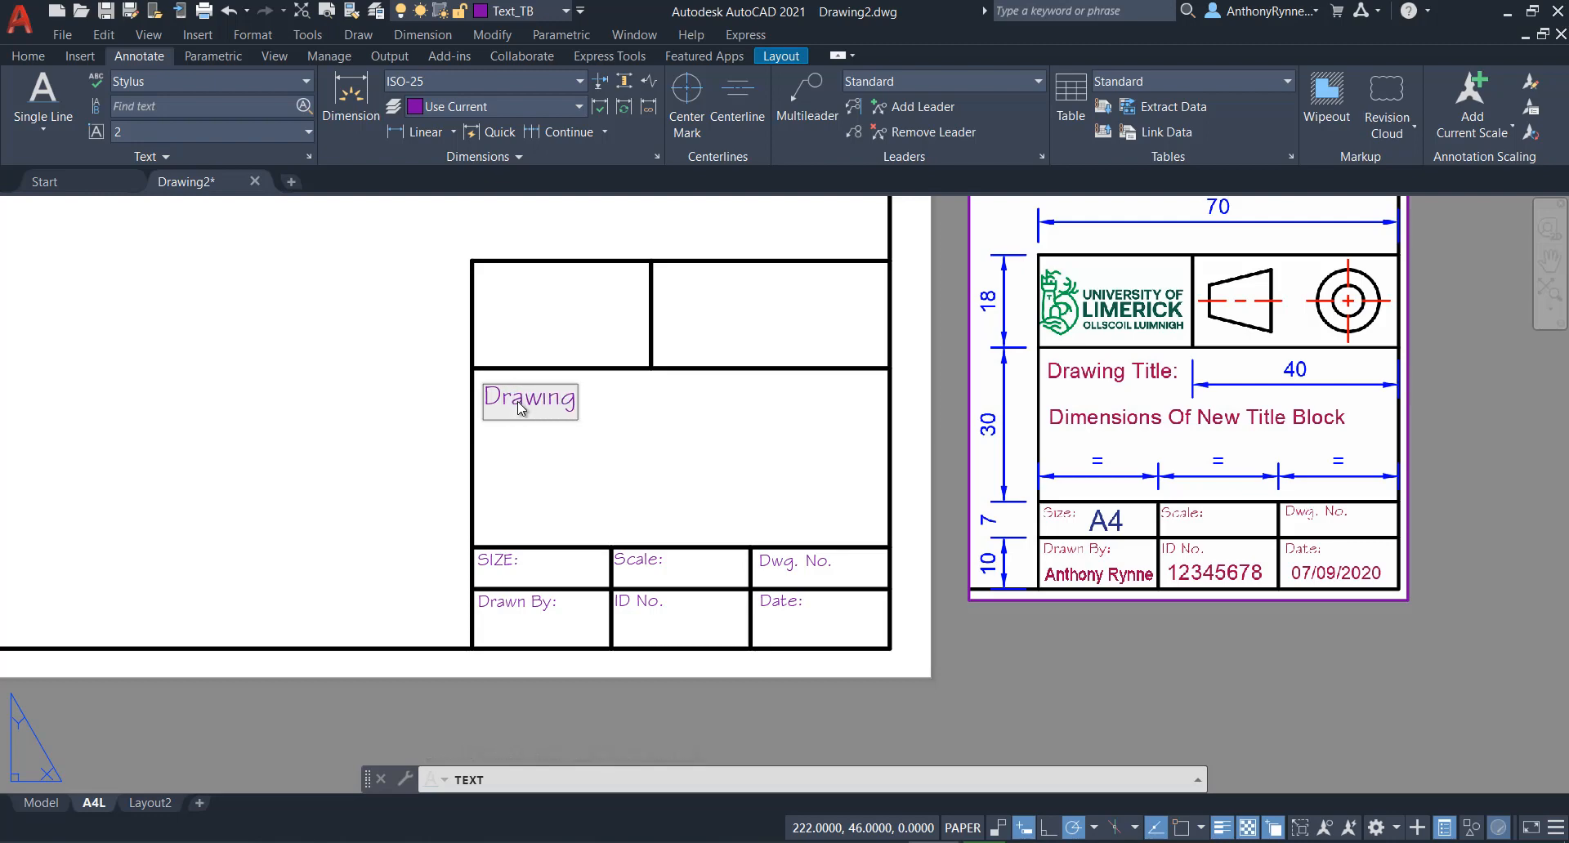
type(" Title:")
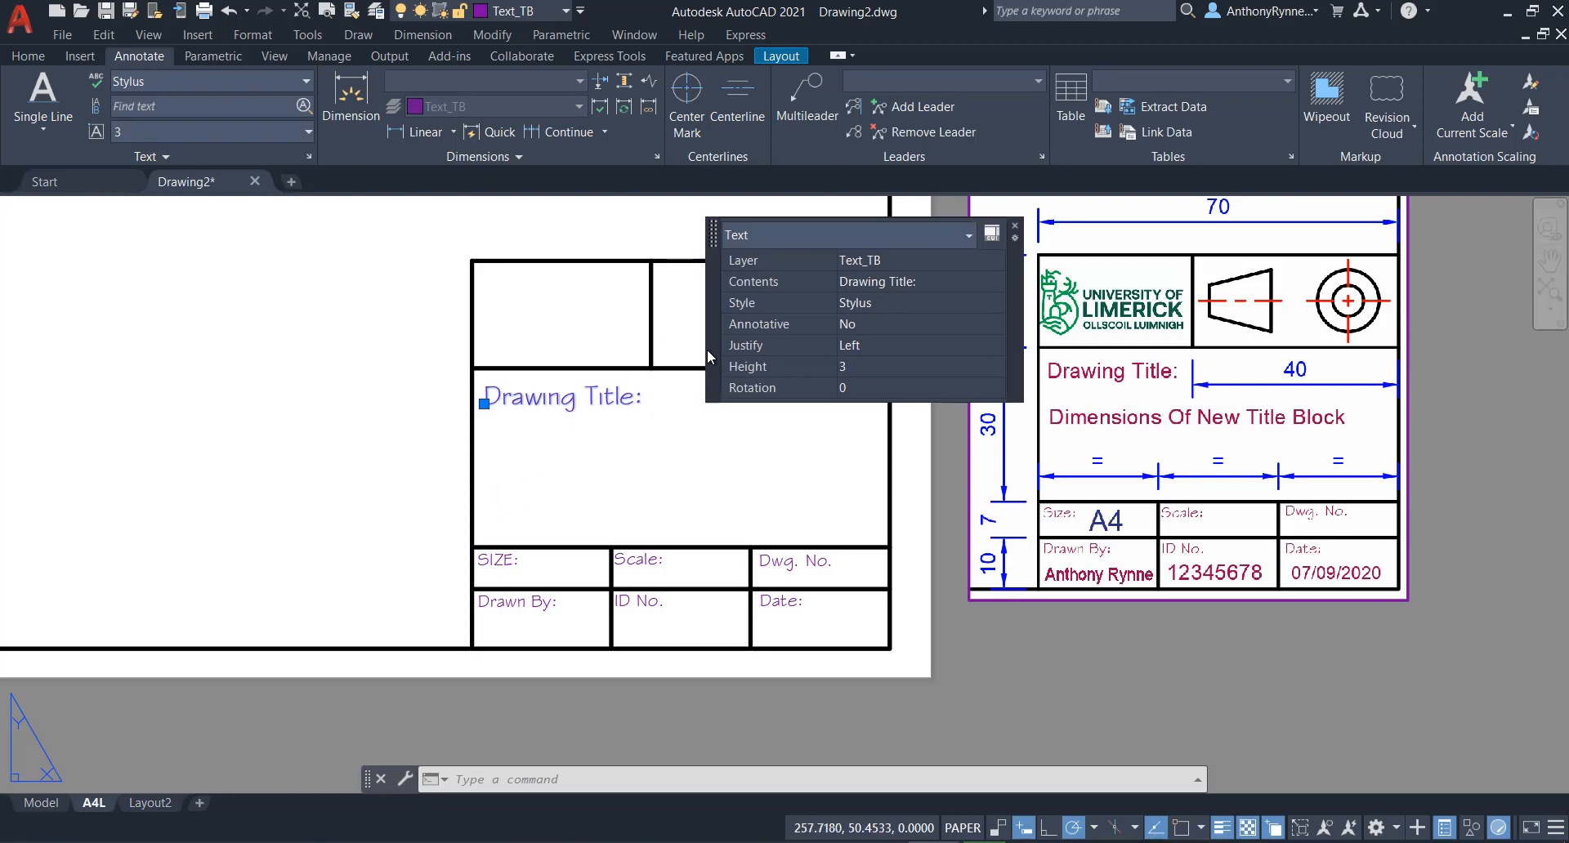
Change the "Drawing Title:" label's text style to Arial and clear the selection.
left_click(901, 302)
left_click(996, 303)
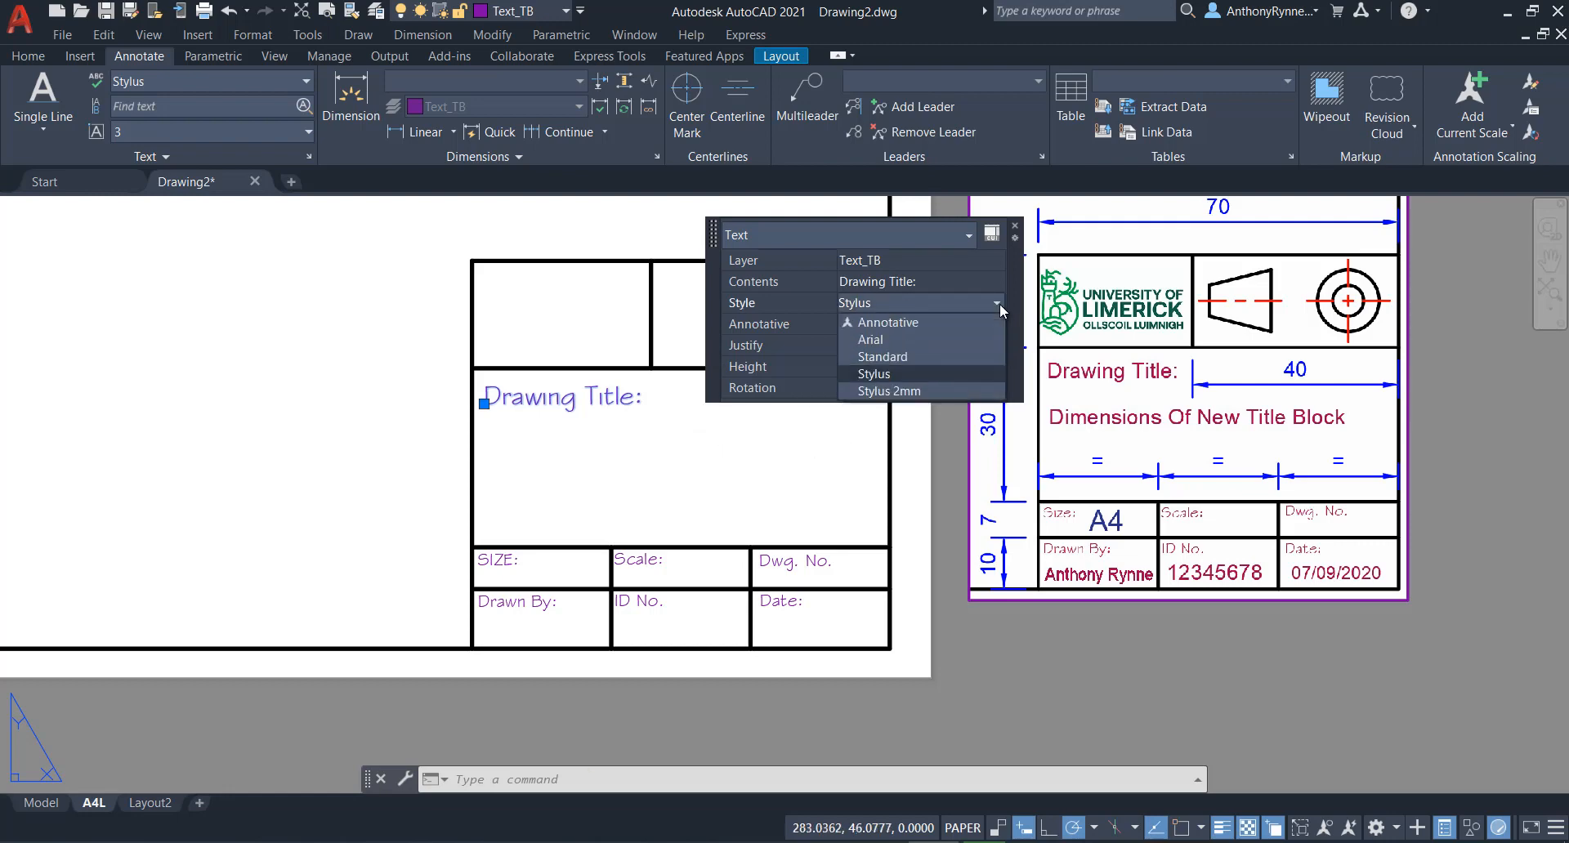
left_click(879, 341)
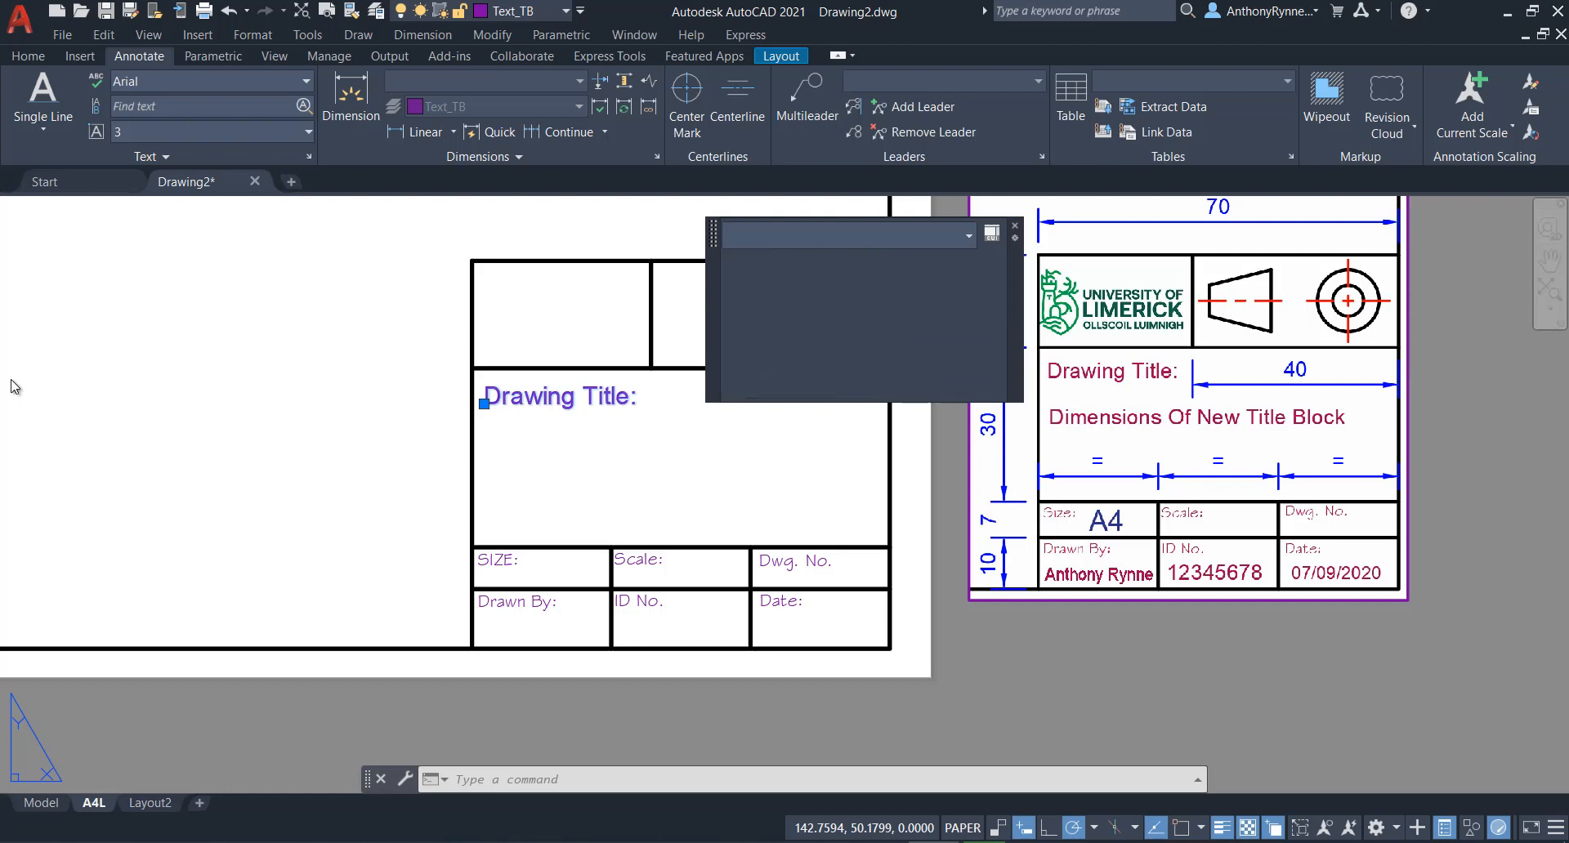
key("Escape")
mouse_move(329, 428)
middle_mouse_down()
mouse_move(290, 435)
mouse_move(322, 445)
mouse_move(249, 490)
mouse_move(235, 470)
middle_mouse_up()
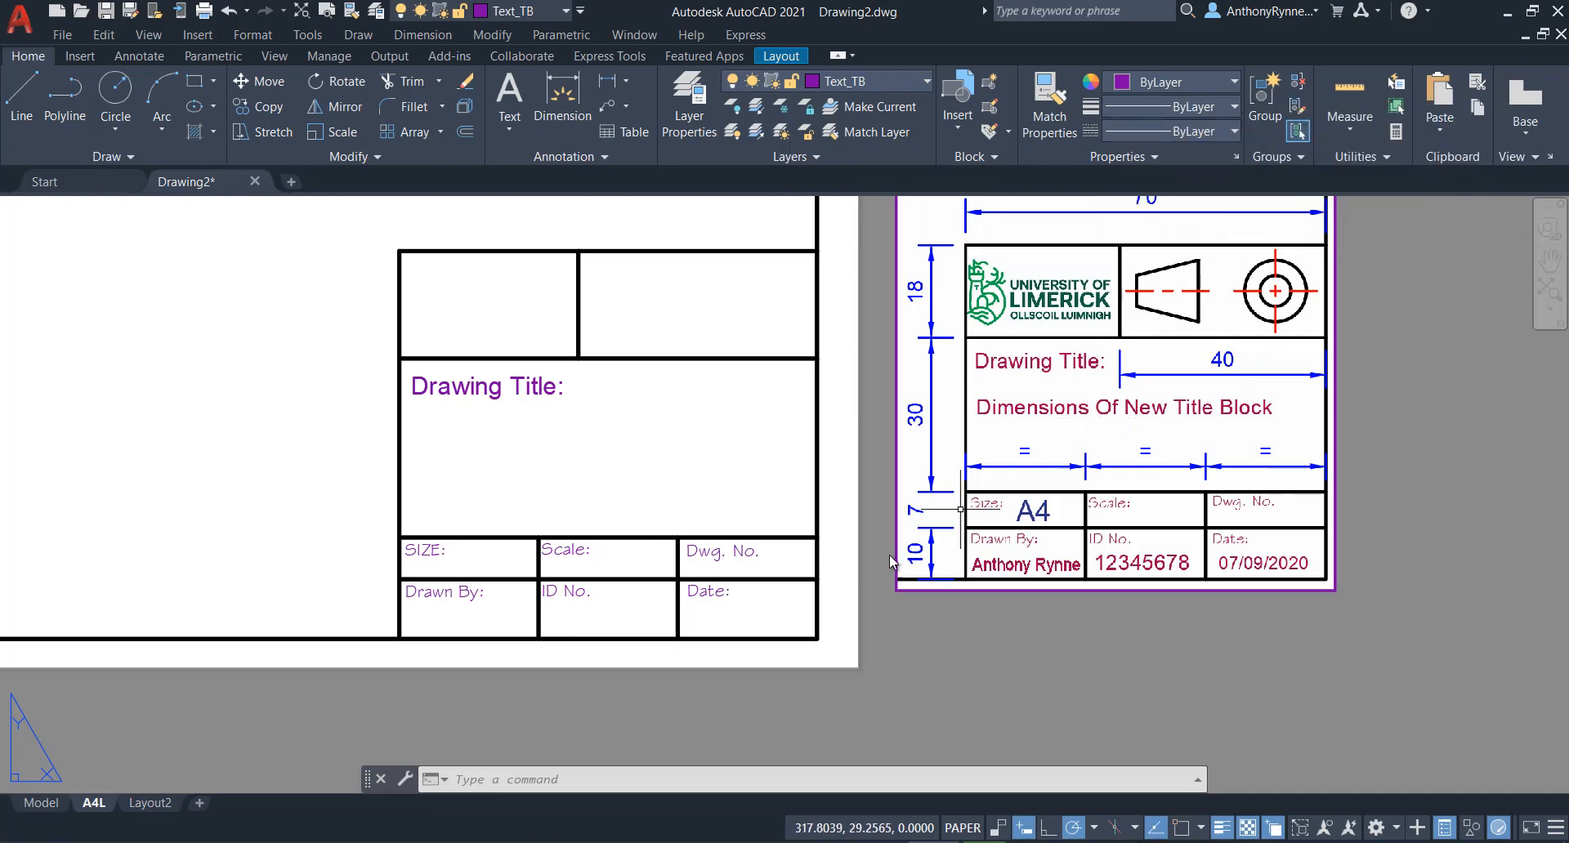
Make Arial the current text style with a text height of 3.
left_click(139, 56)
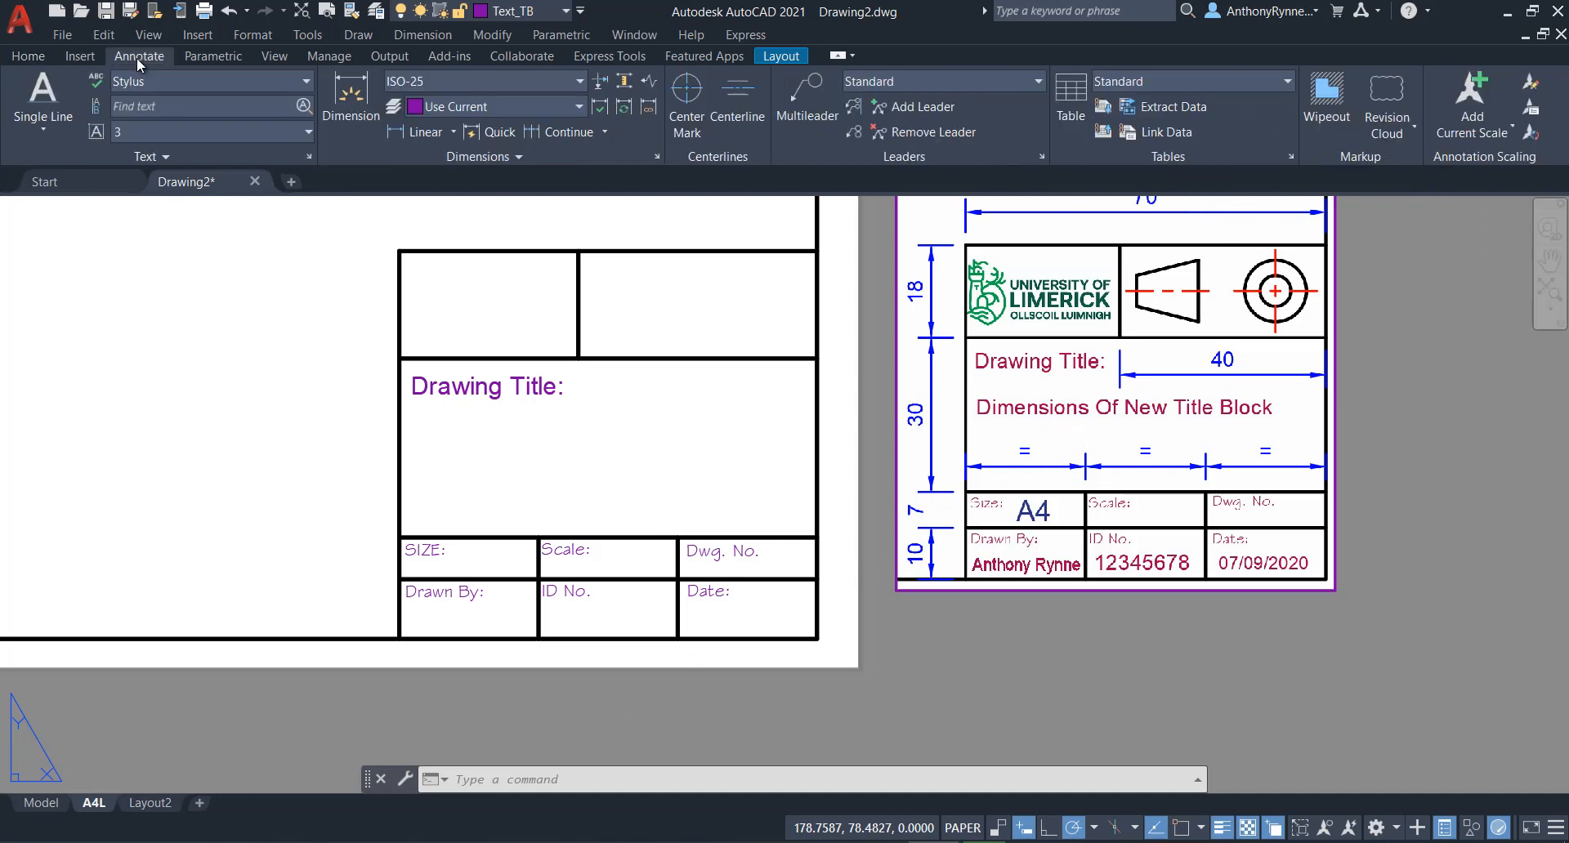
left_click(295, 85)
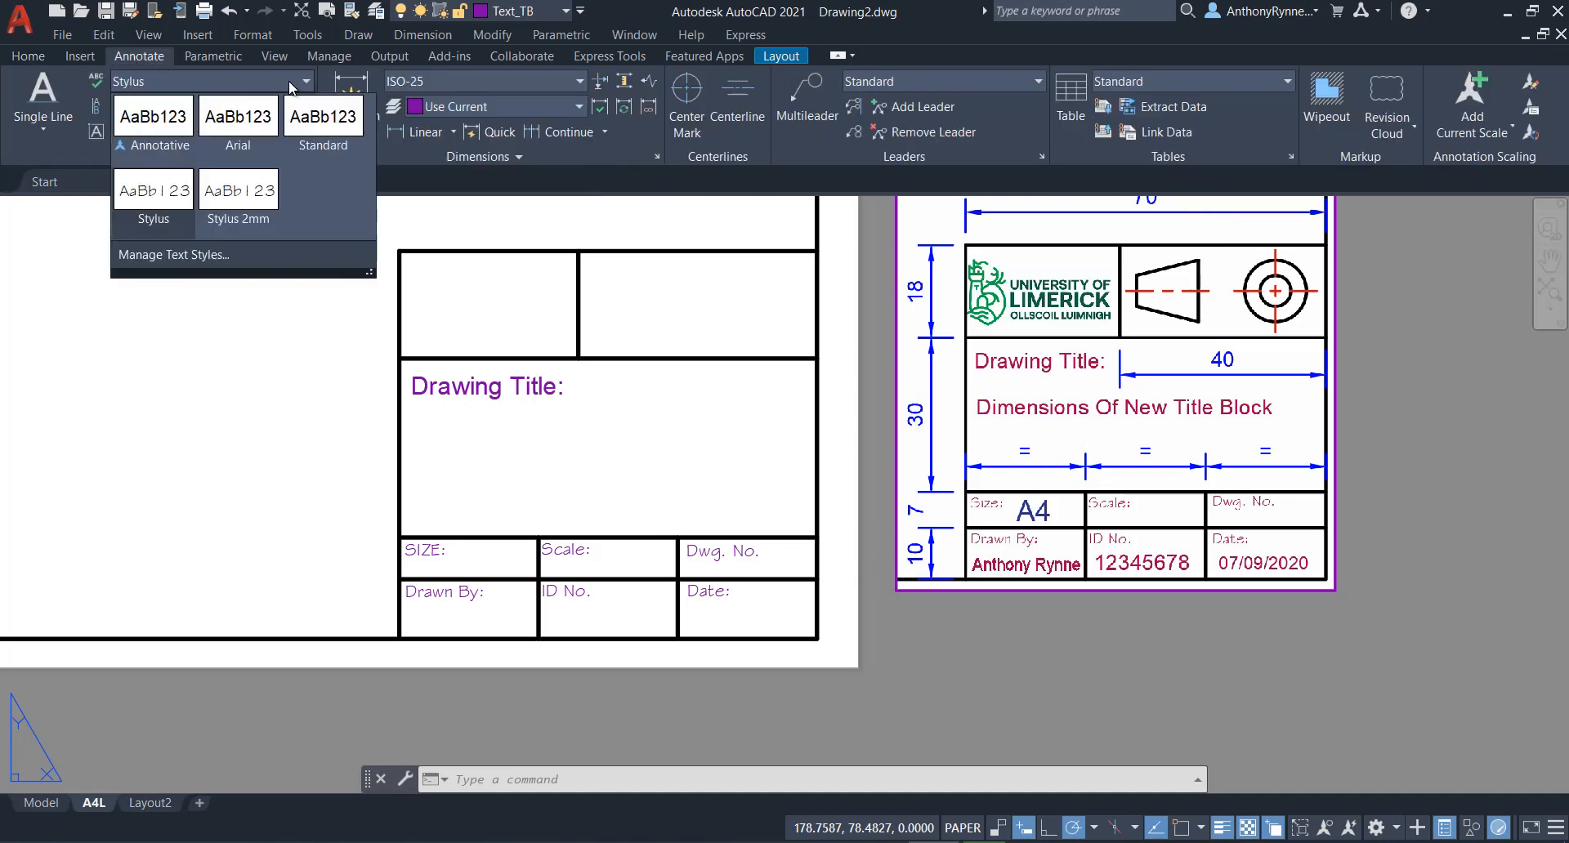
left_click(247, 124)
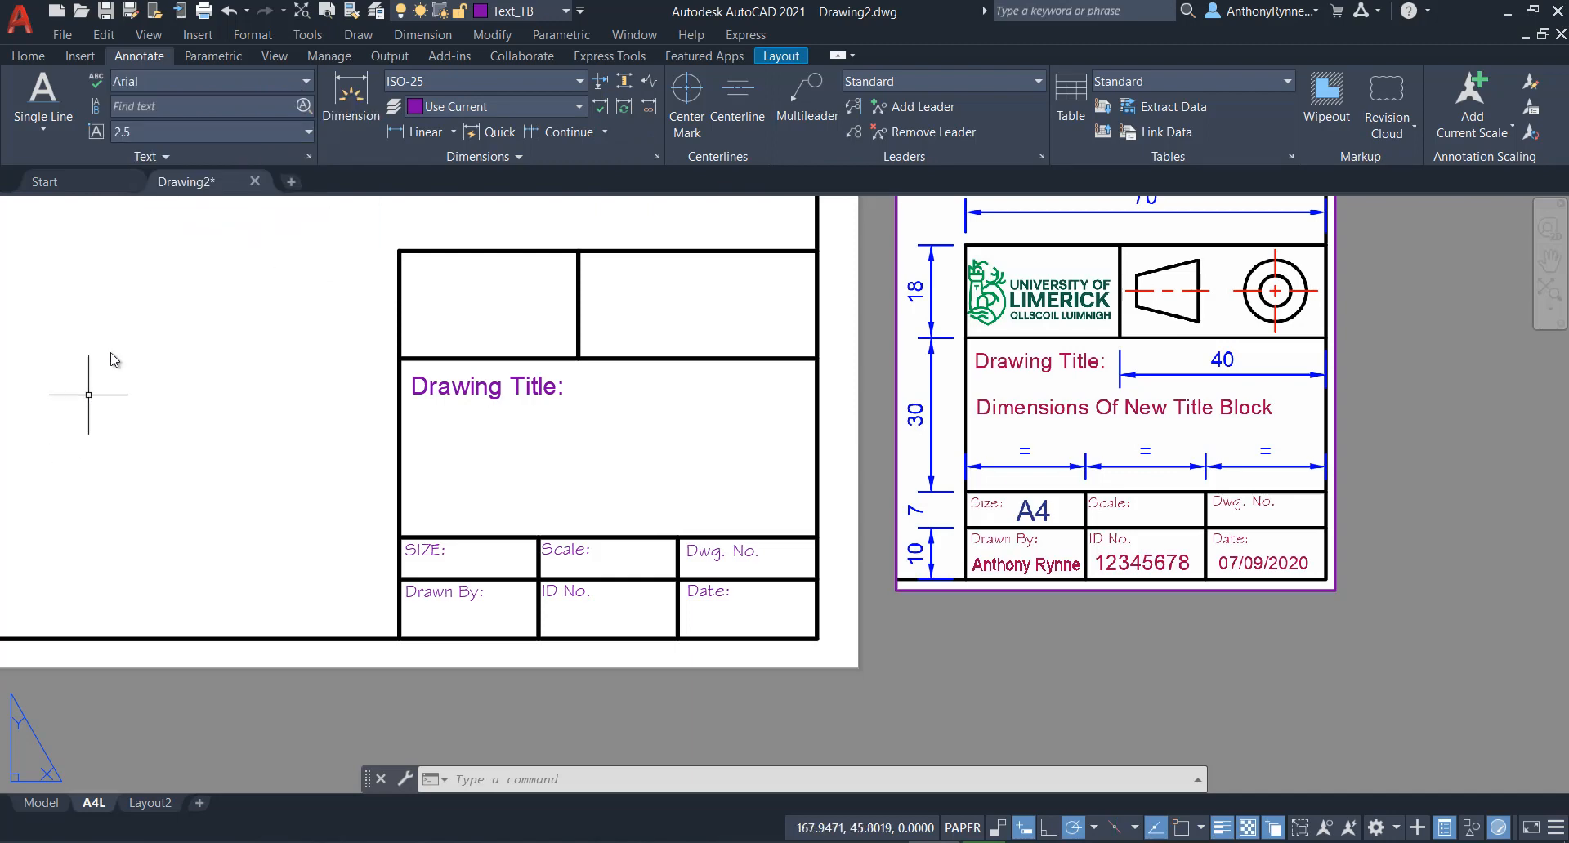
left_click(308, 132)
left_click(127, 202)
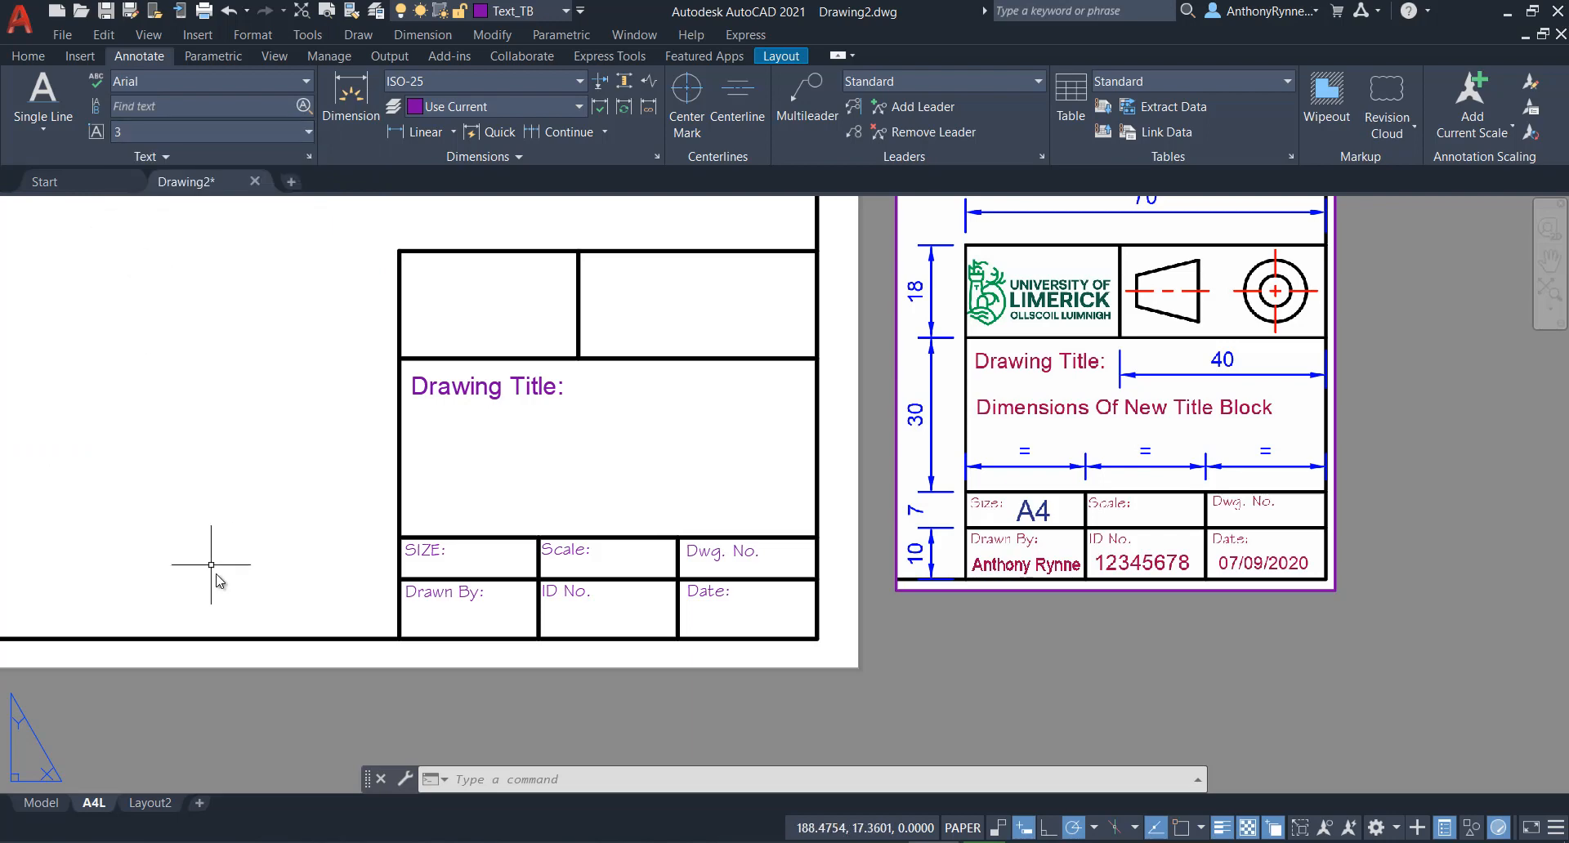
Add the drafter's full name as single-line text below "Drawn By:", starting at 221,7 with height 3 and rotation 0.
middle_click_drag(669, 636, 646, 551)
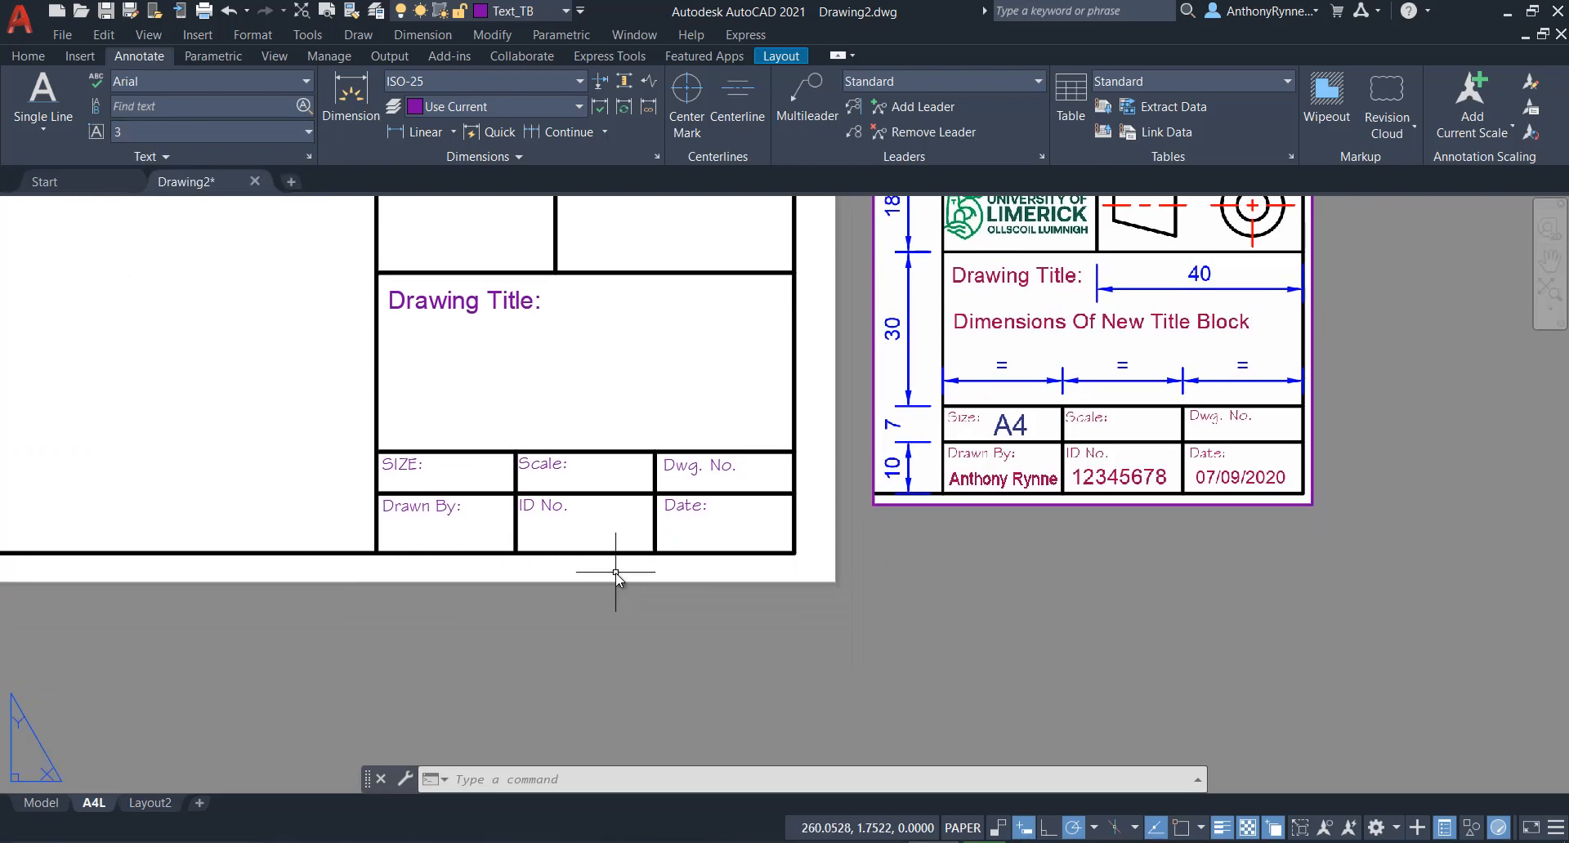
scroll(571, 585, "up", 2)
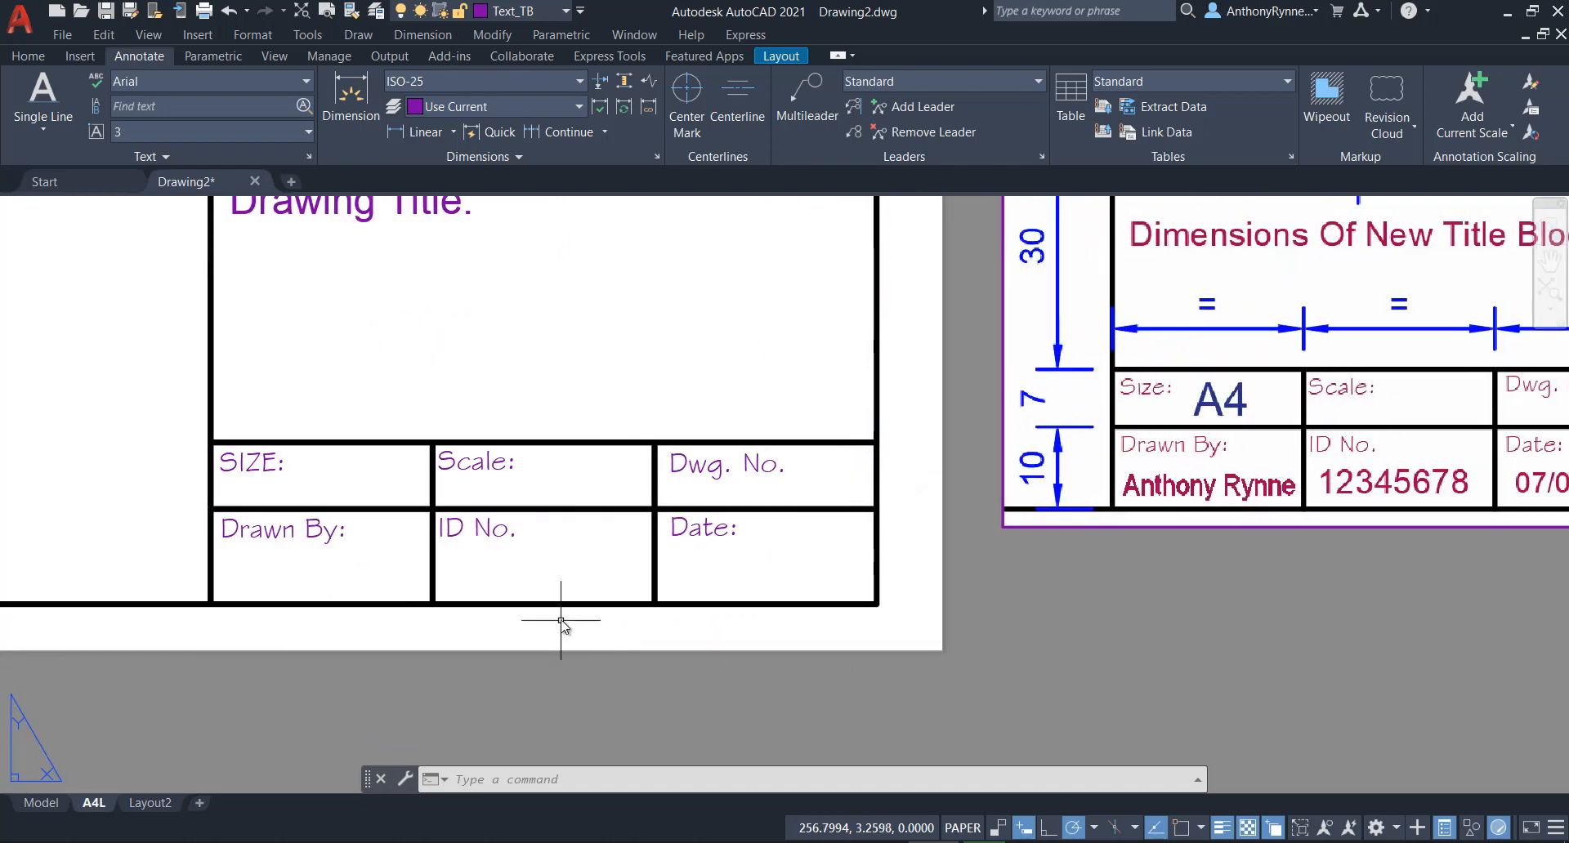
left_click(43, 124)
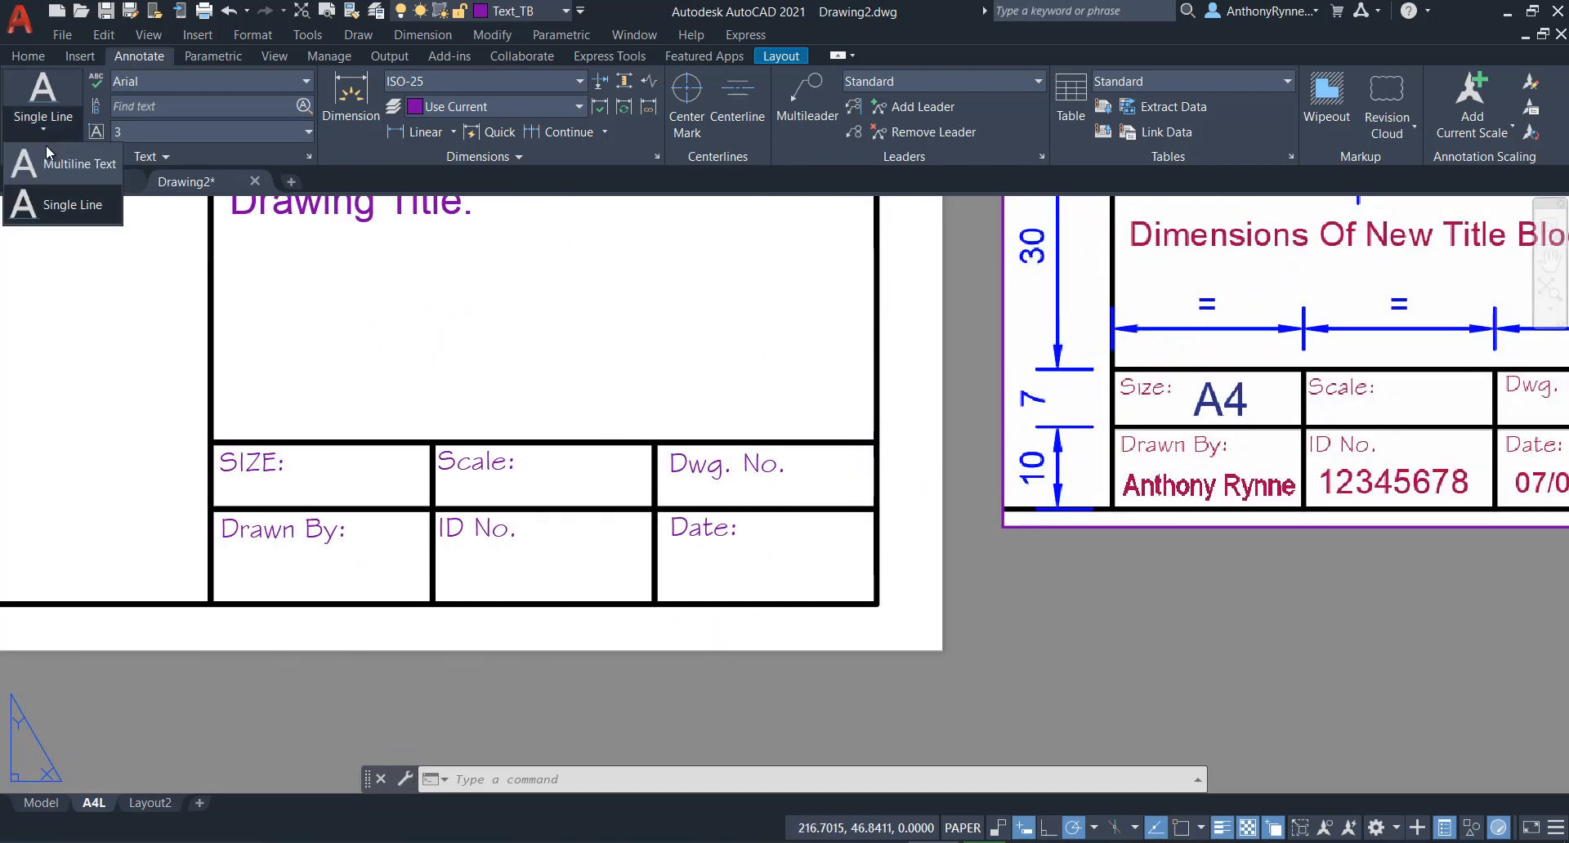
left_click(51, 206)
left_click(221, 587)
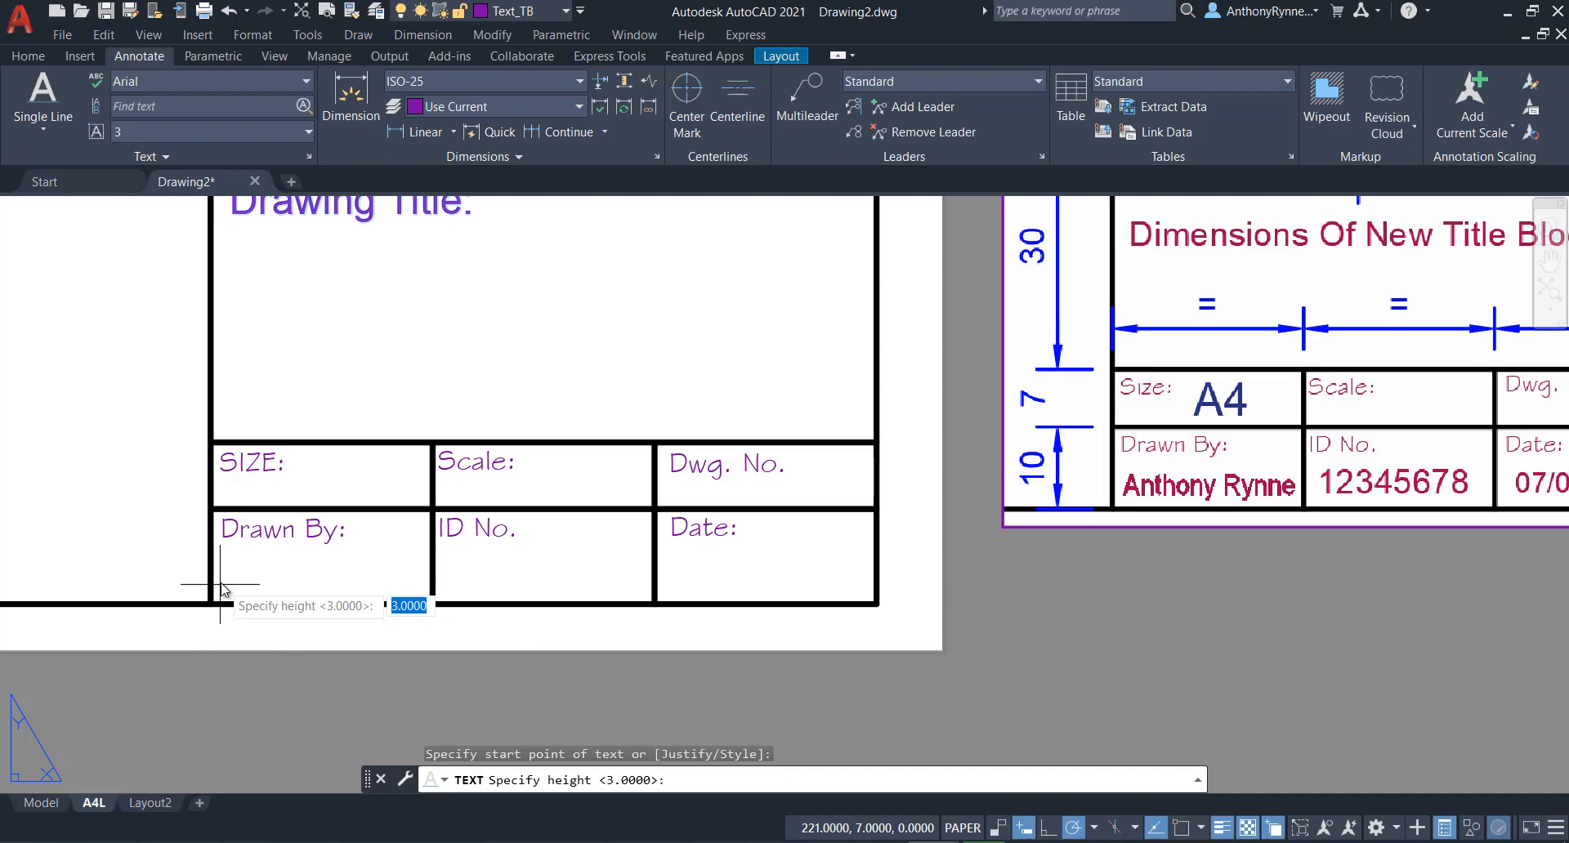
key("Return")
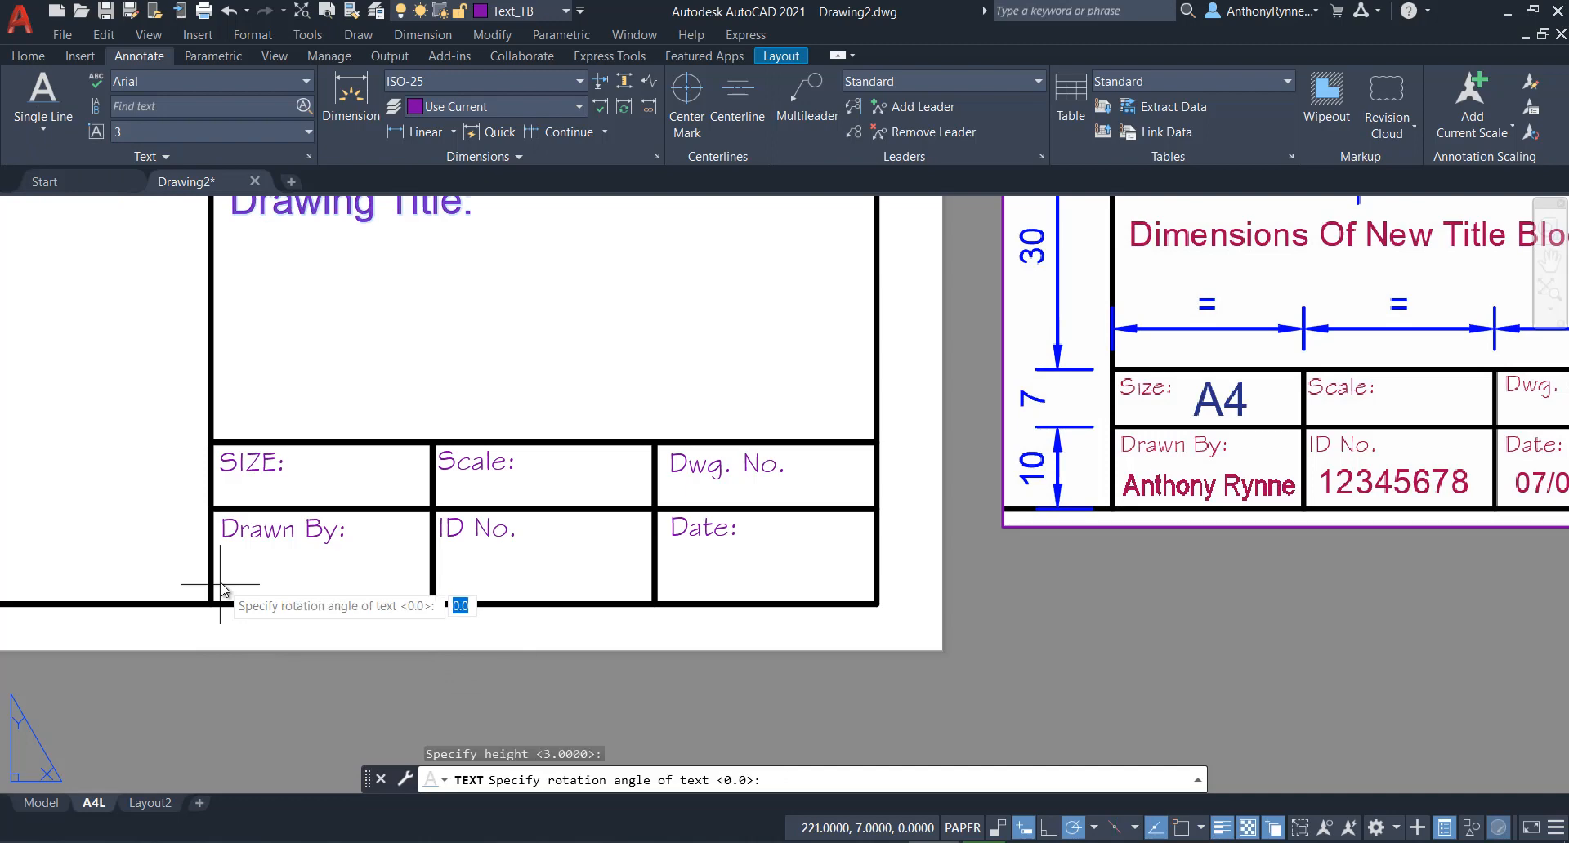
key("Return")
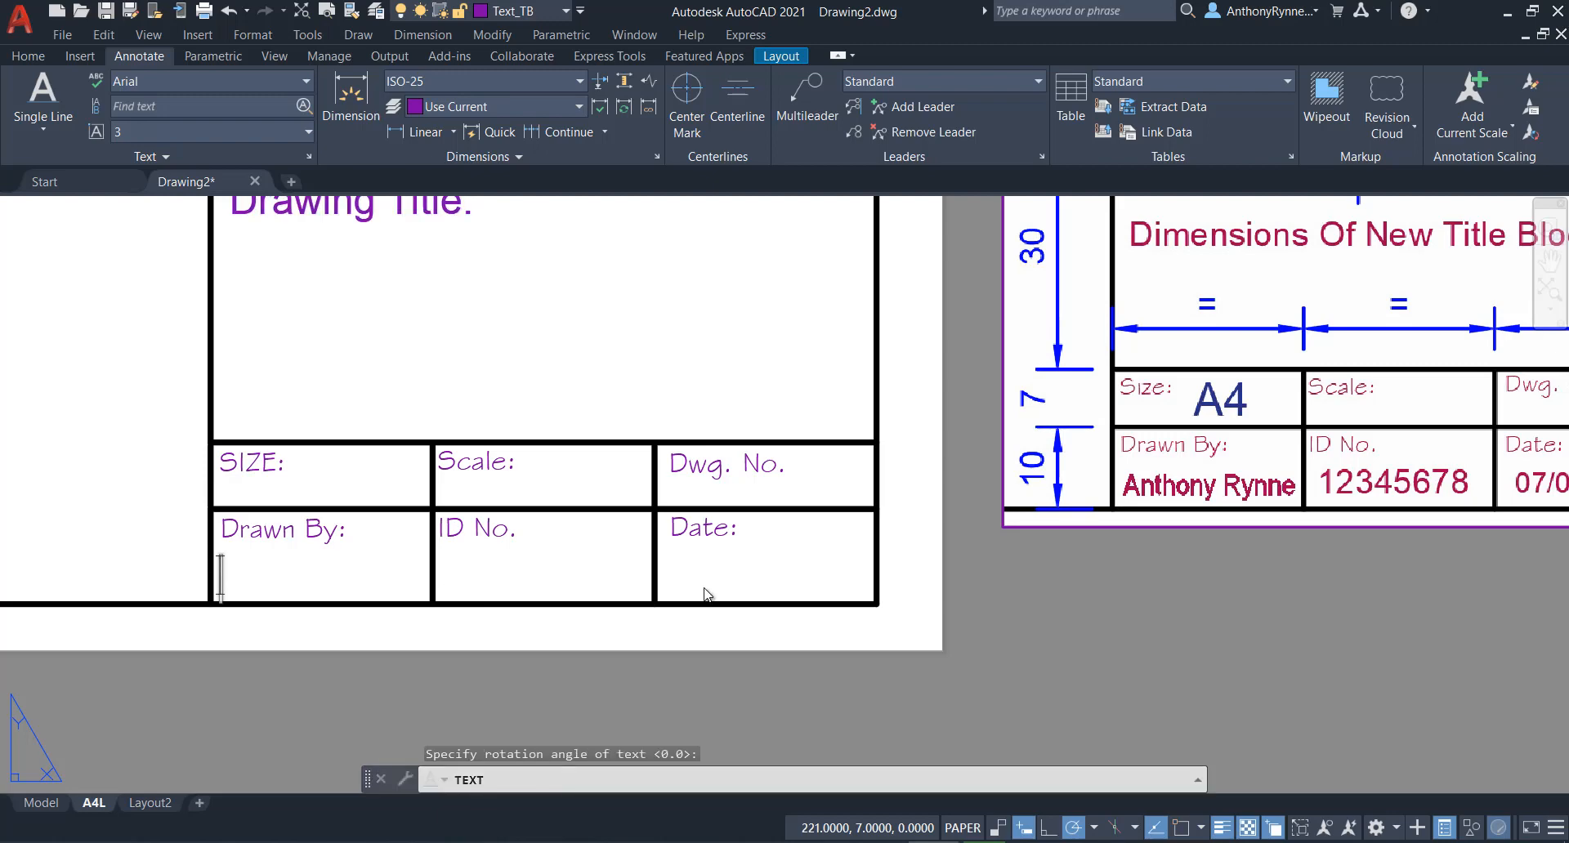
type("ANthony Rynne")
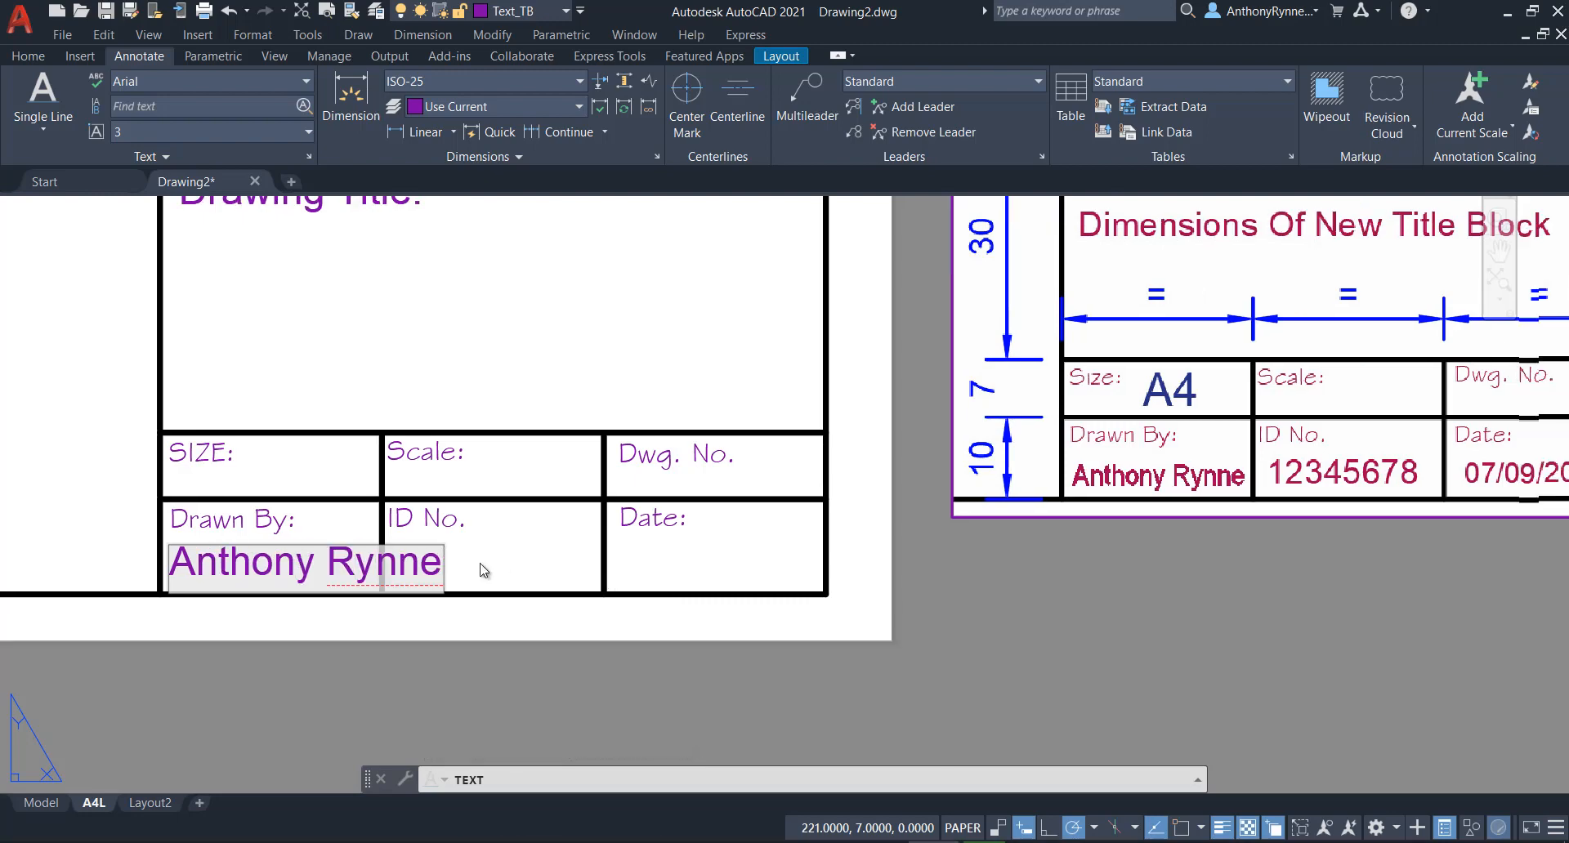
Place the drafter's ID number as another text line beside the name, below "ID No.", and finish the text command.
left_click(483, 576)
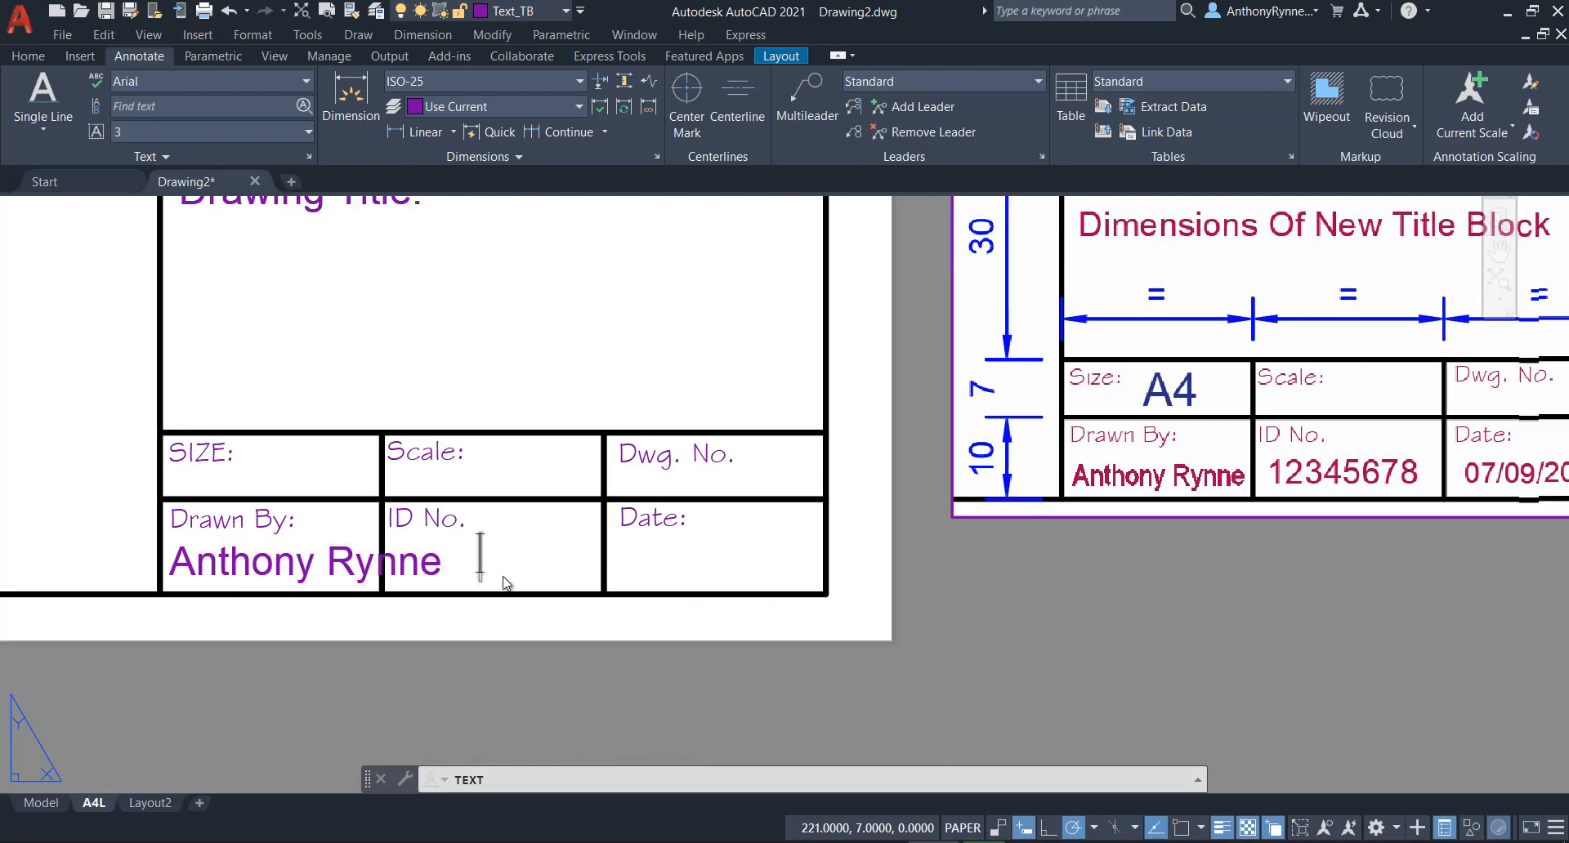
type("12345678")
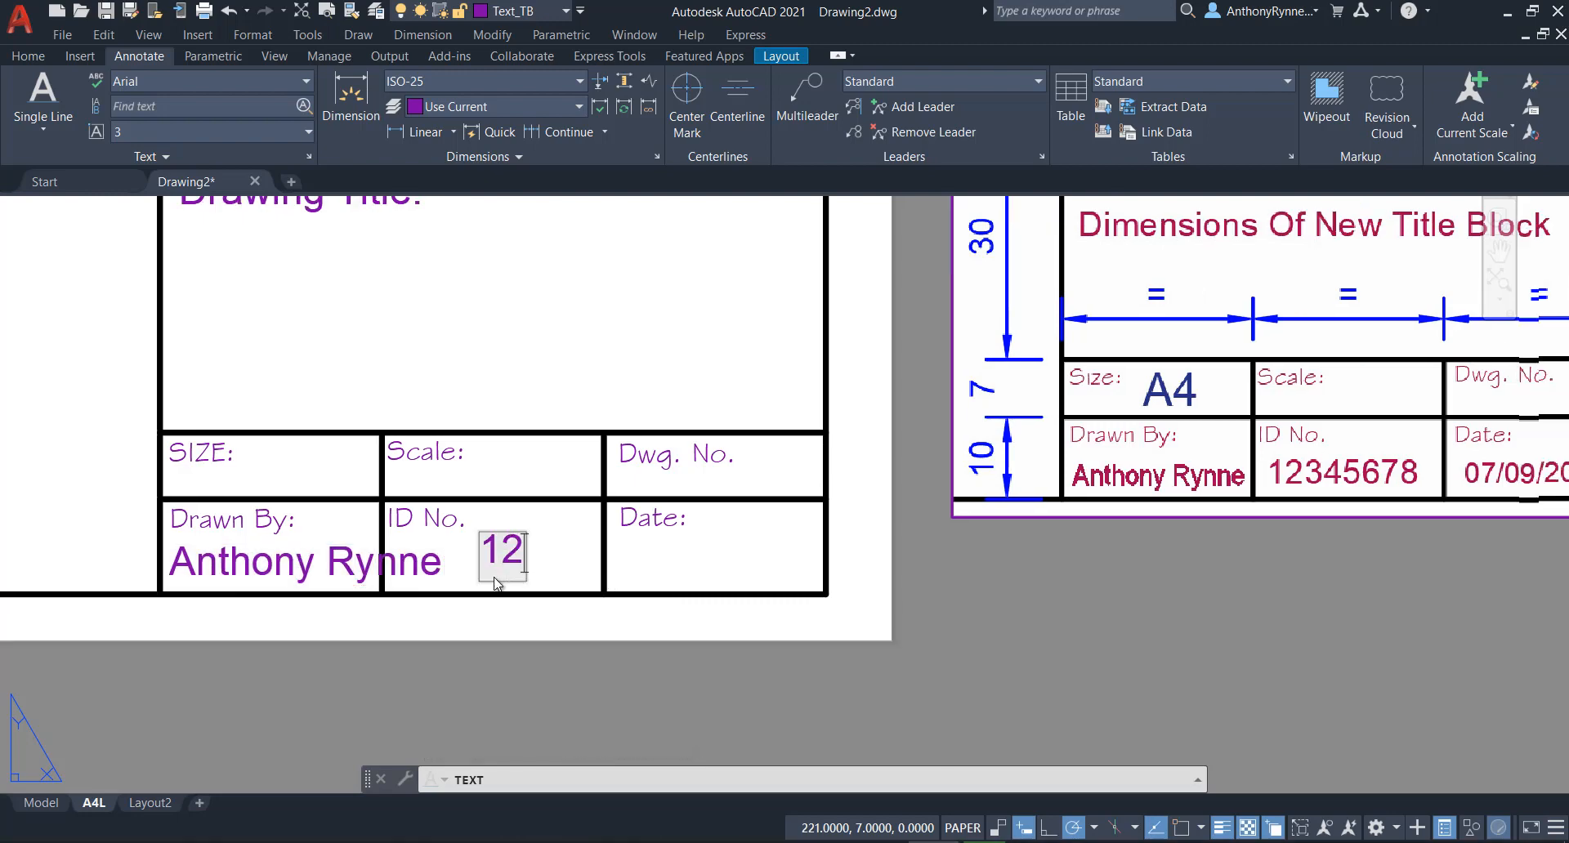
key("Return")
key("Return")
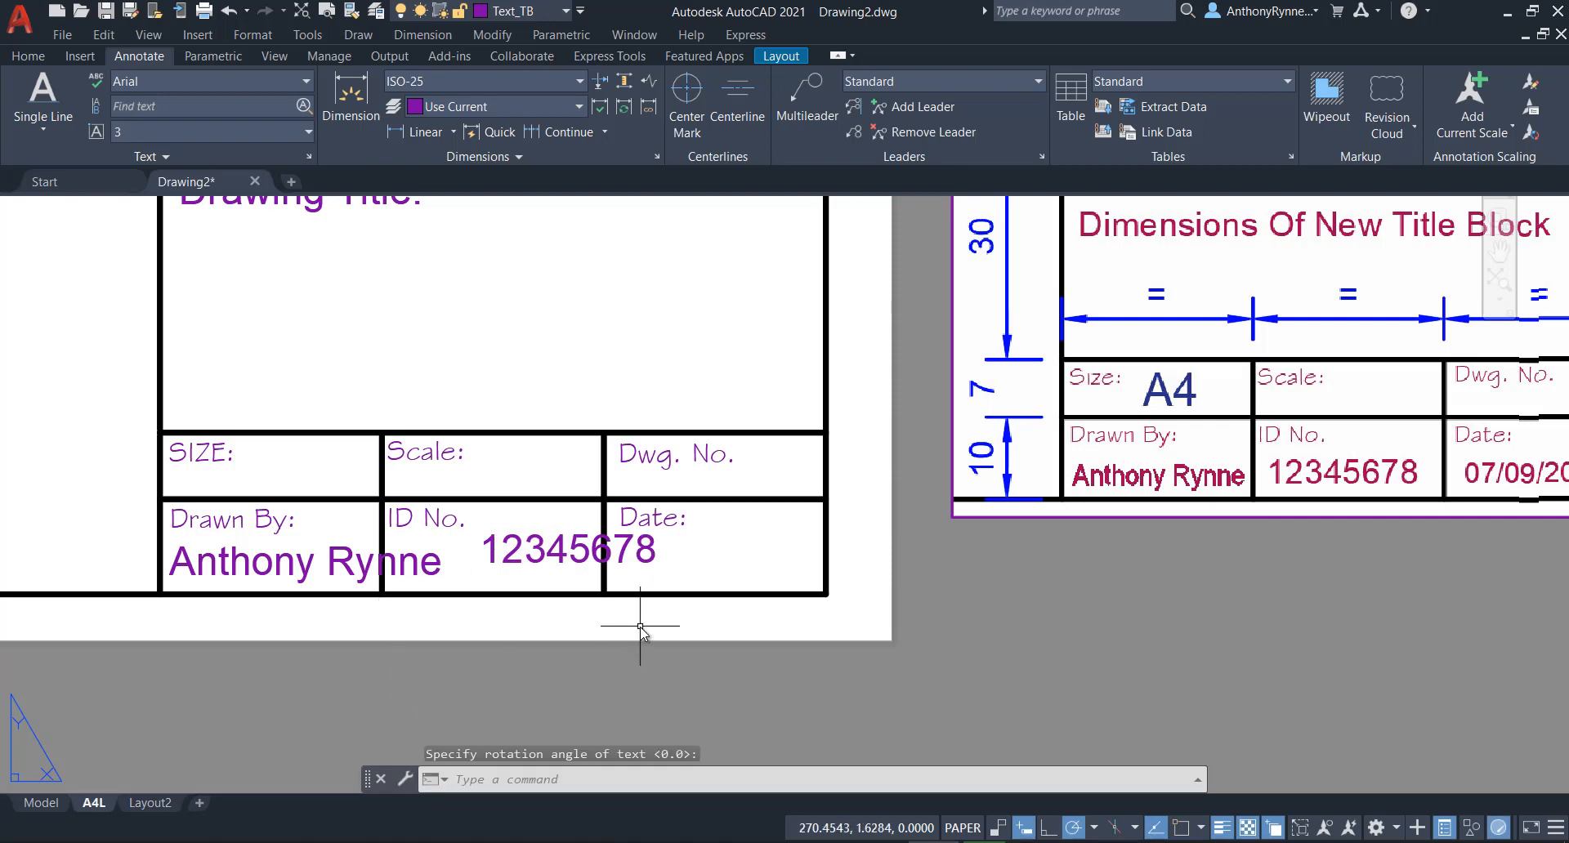
Set the justification of the drafter's name text to Fit.
mouse_move(448, 634)
middle_mouse_down()
mouse_move(491, 629)
mouse_move(446, 642)
middle_mouse_up()
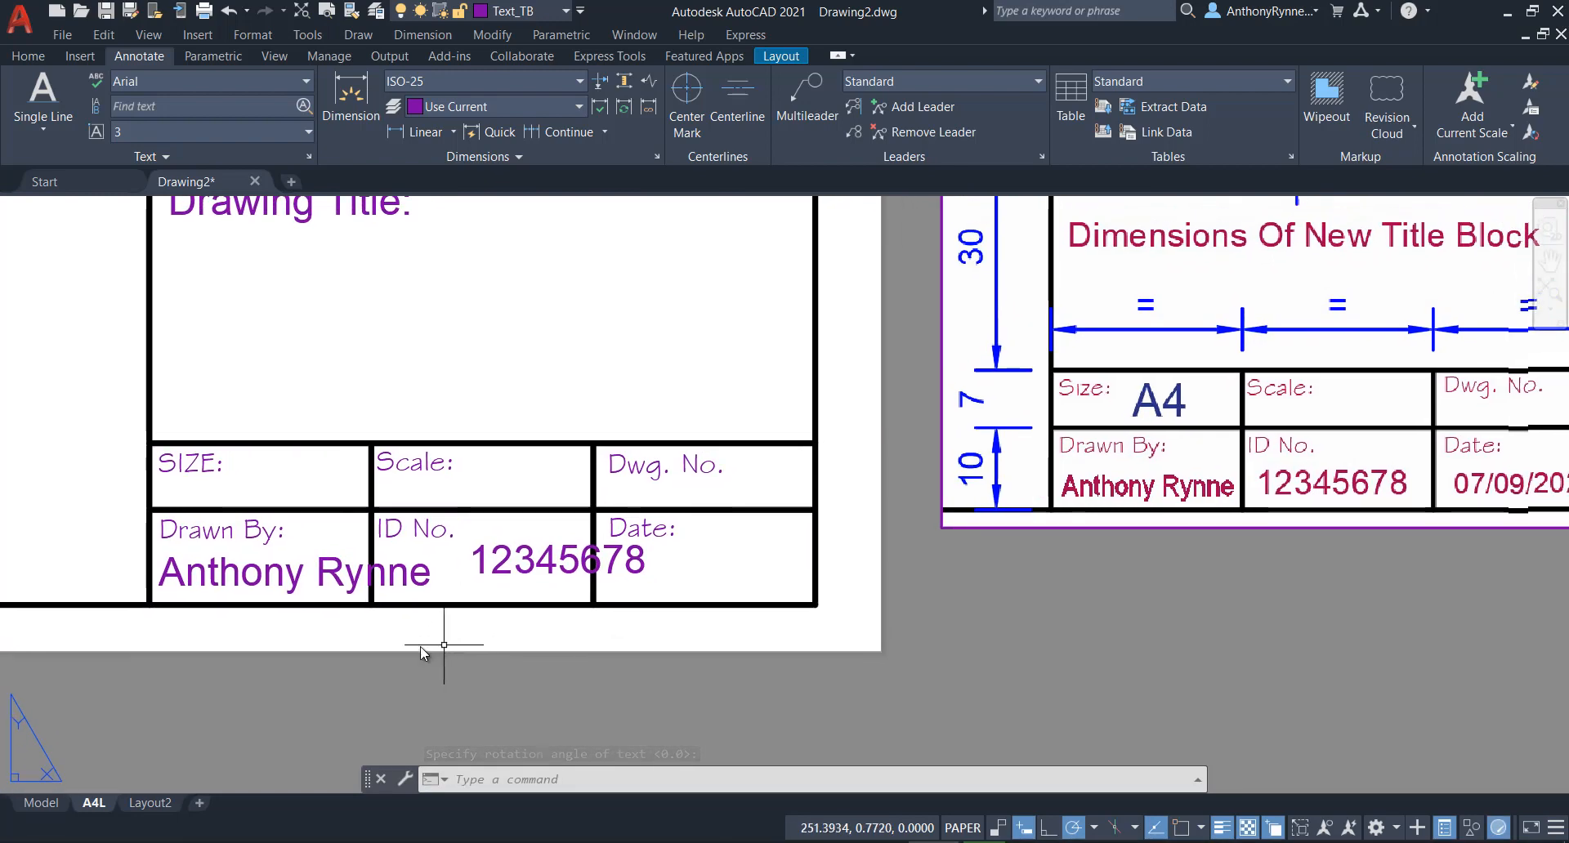
left_click(294, 577)
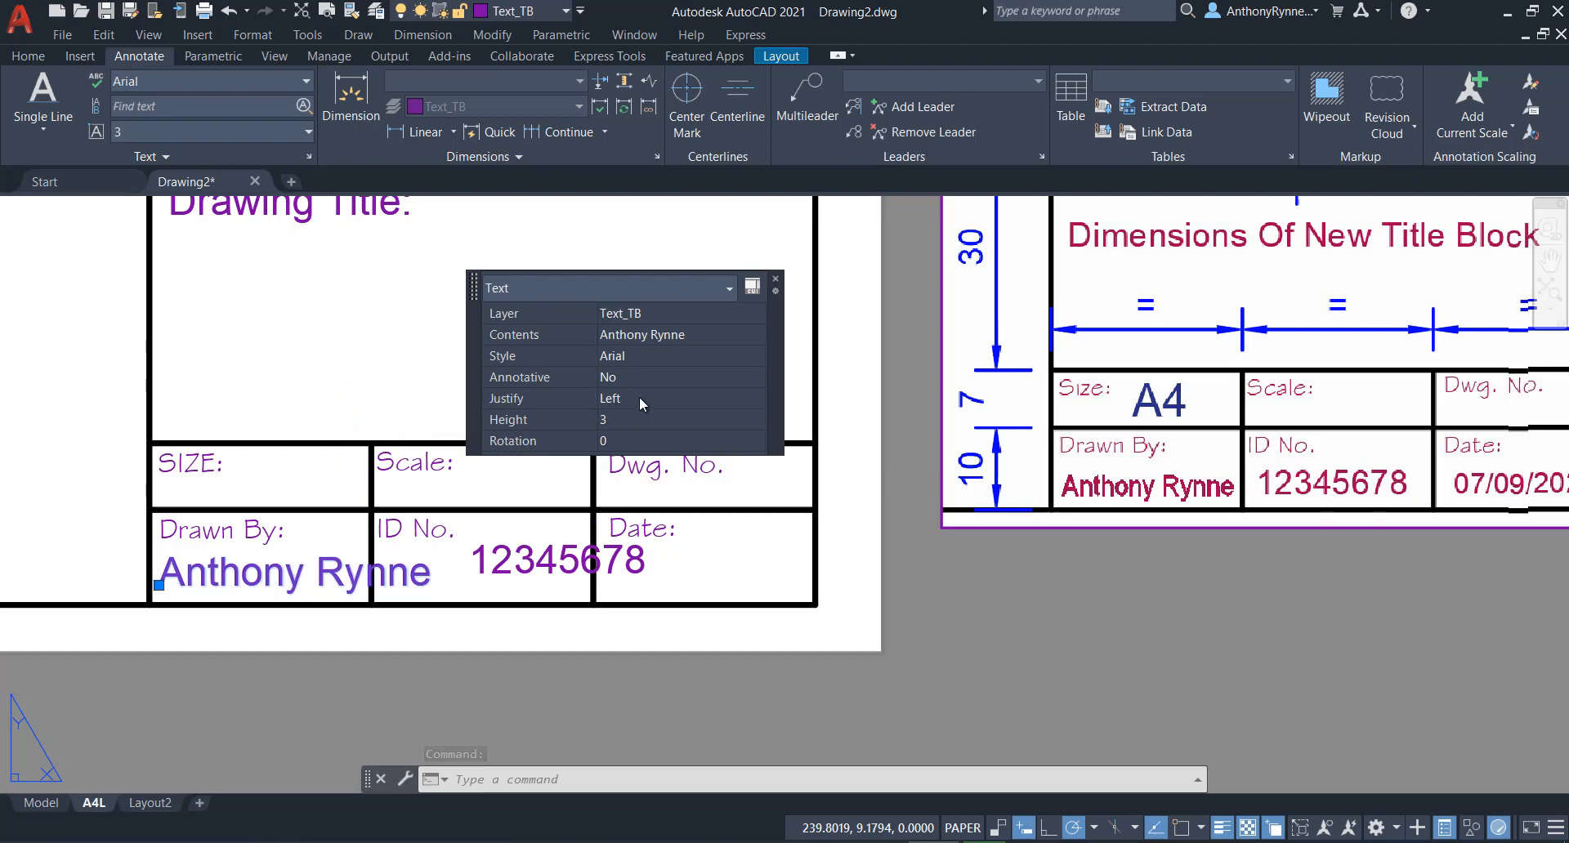
left_click(638, 398)
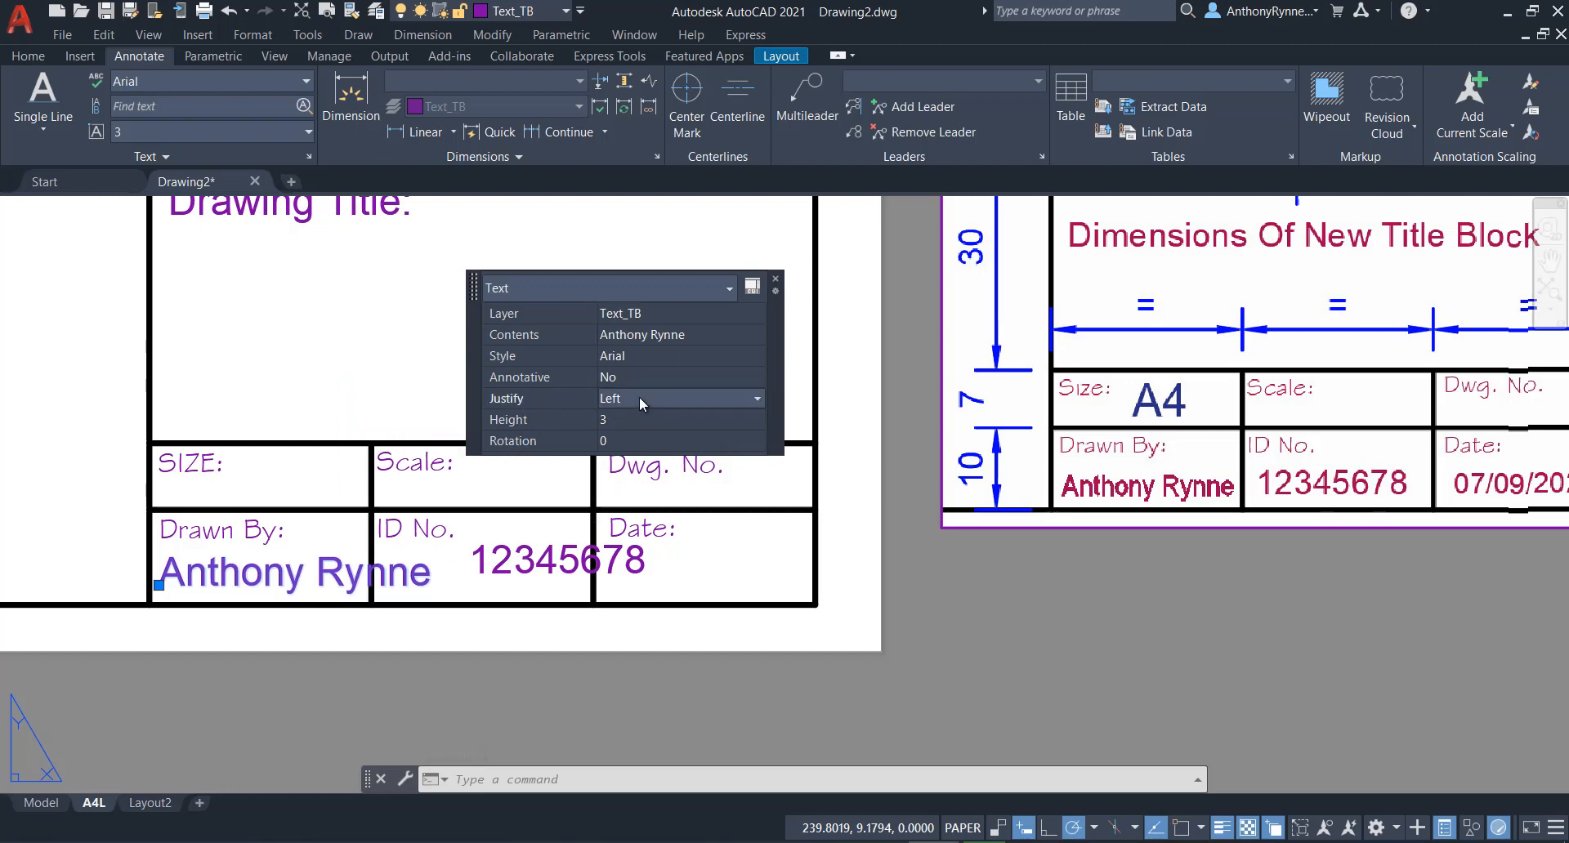
left_click(747, 398)
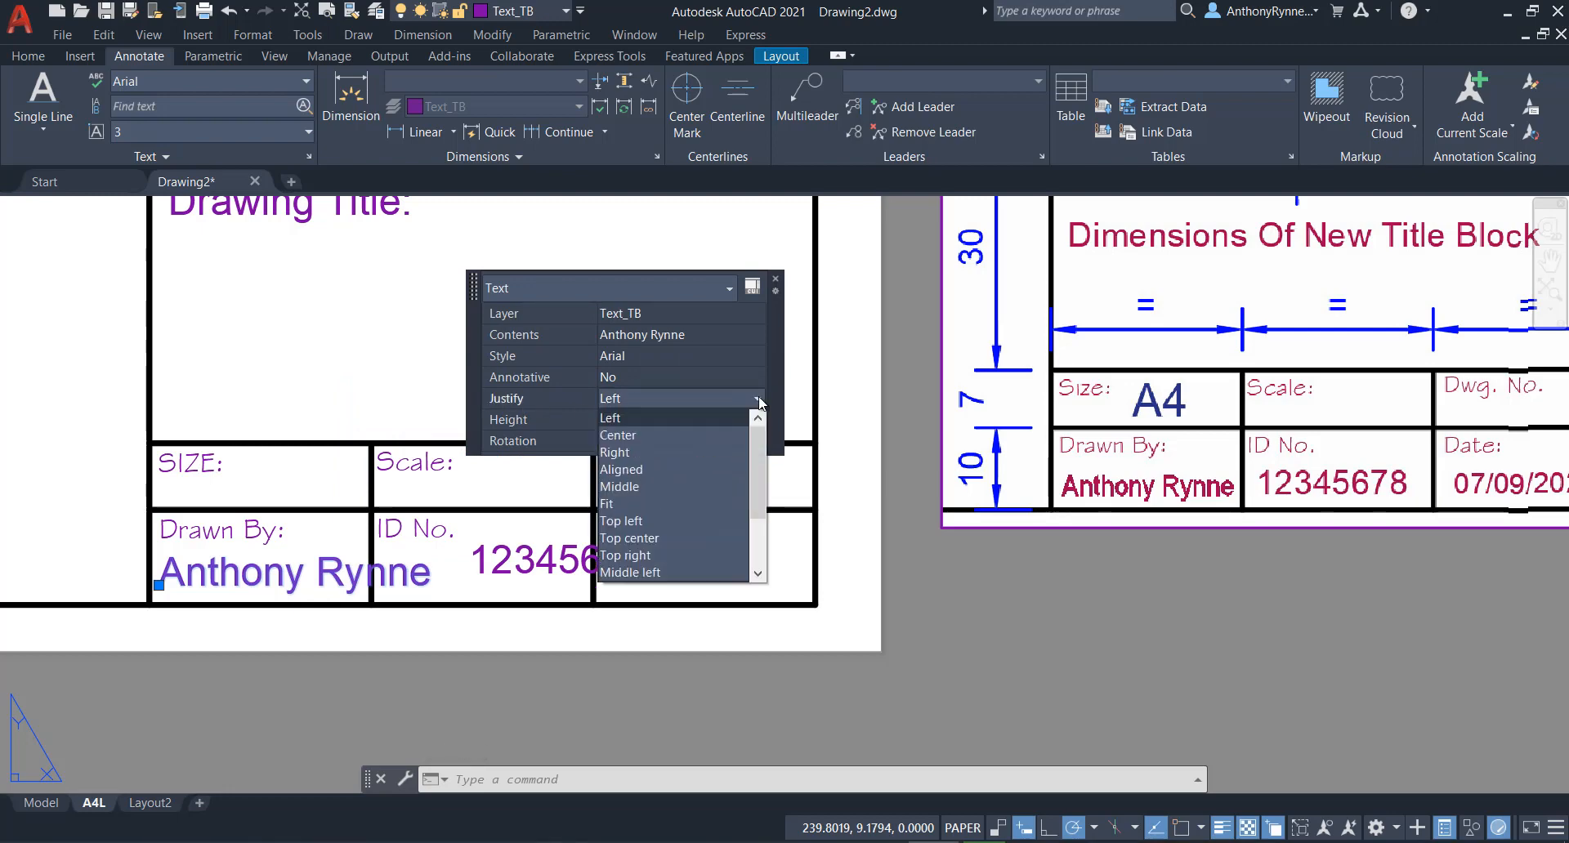
left_click(646, 504)
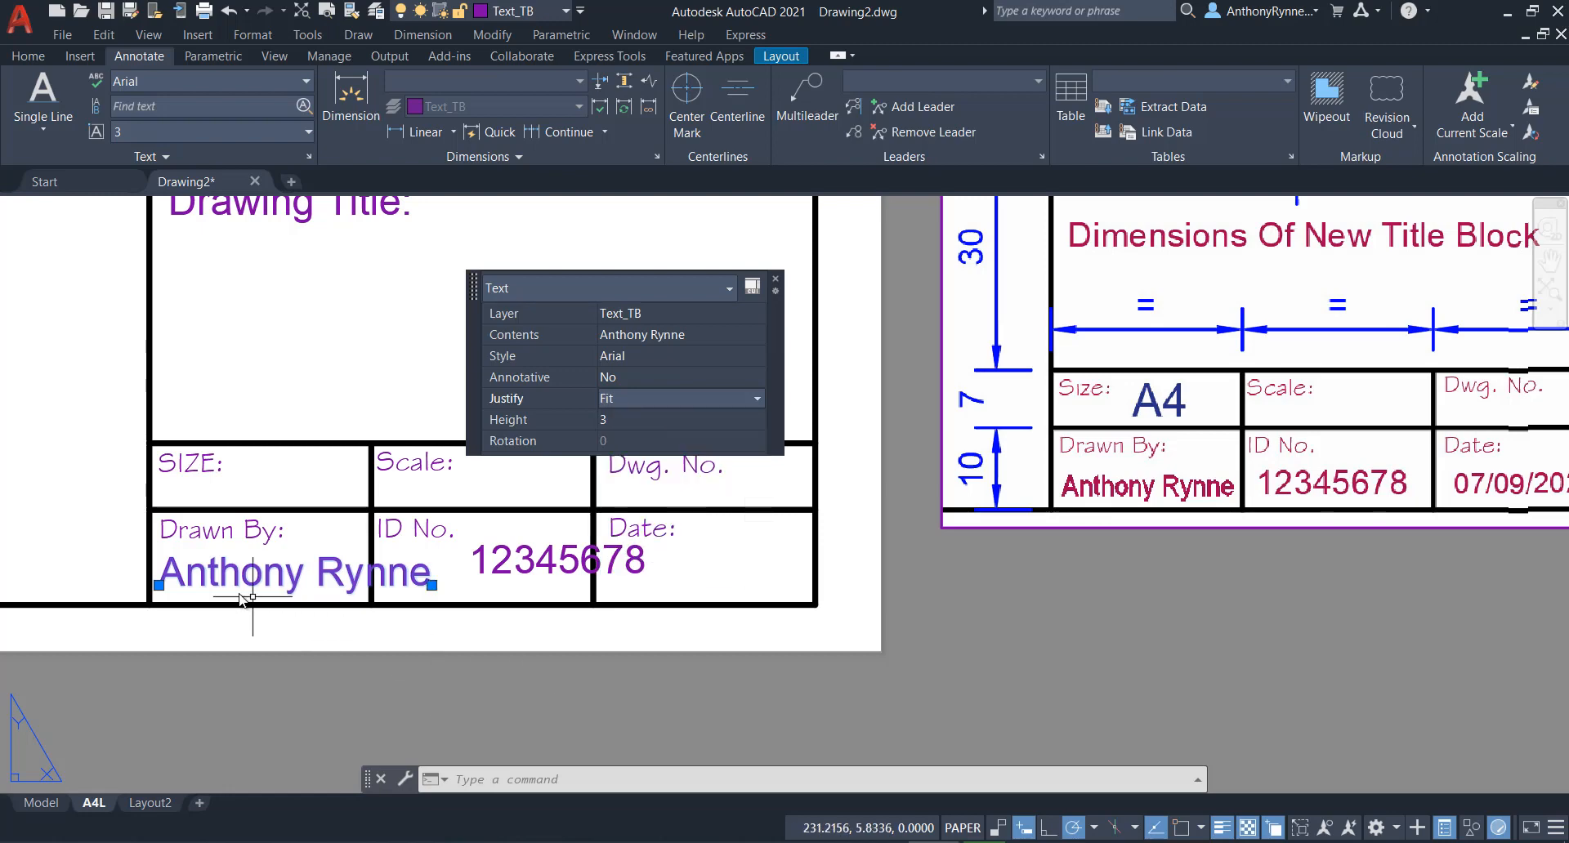
Compress the name text to about 21 mm wide by moving its end point to 242,7, inside the "Drawn By:" cell.
scroll(273, 521, "up", 3)
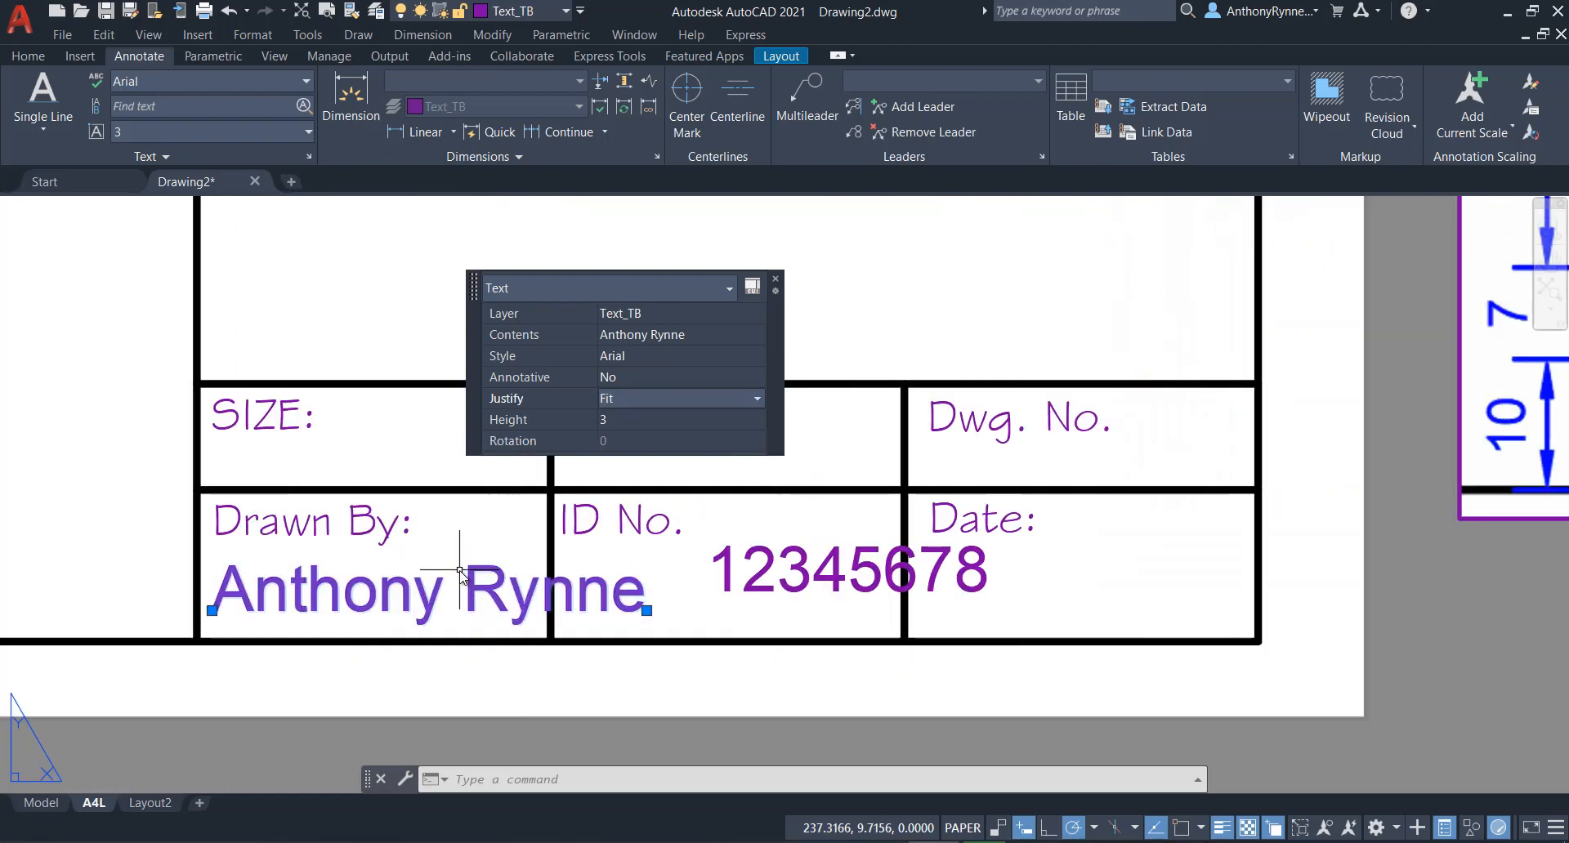
left_click(646, 610)
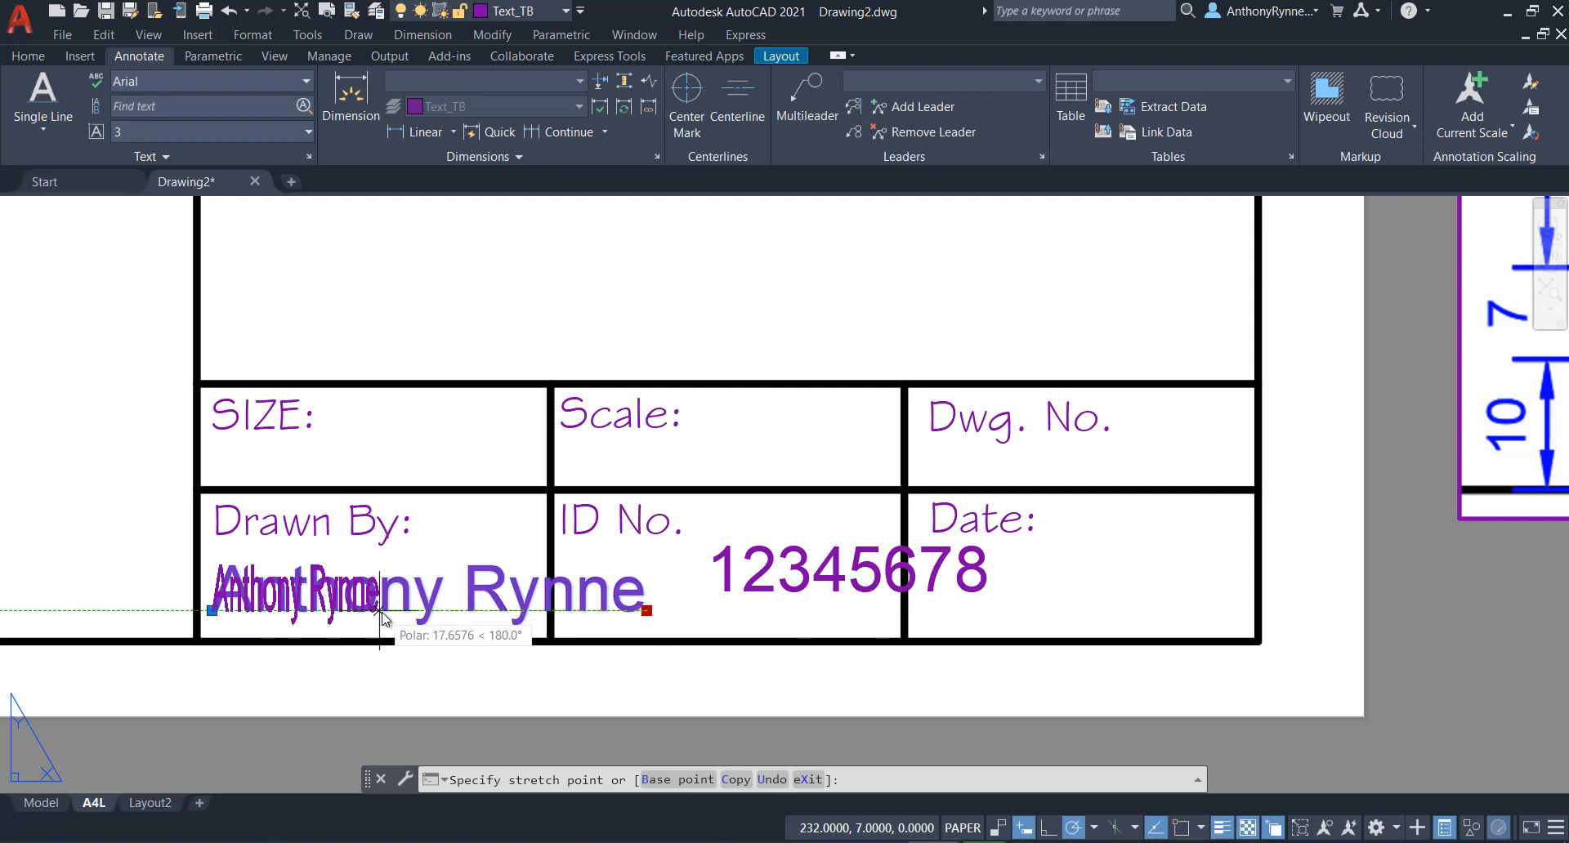
left_click(531, 611)
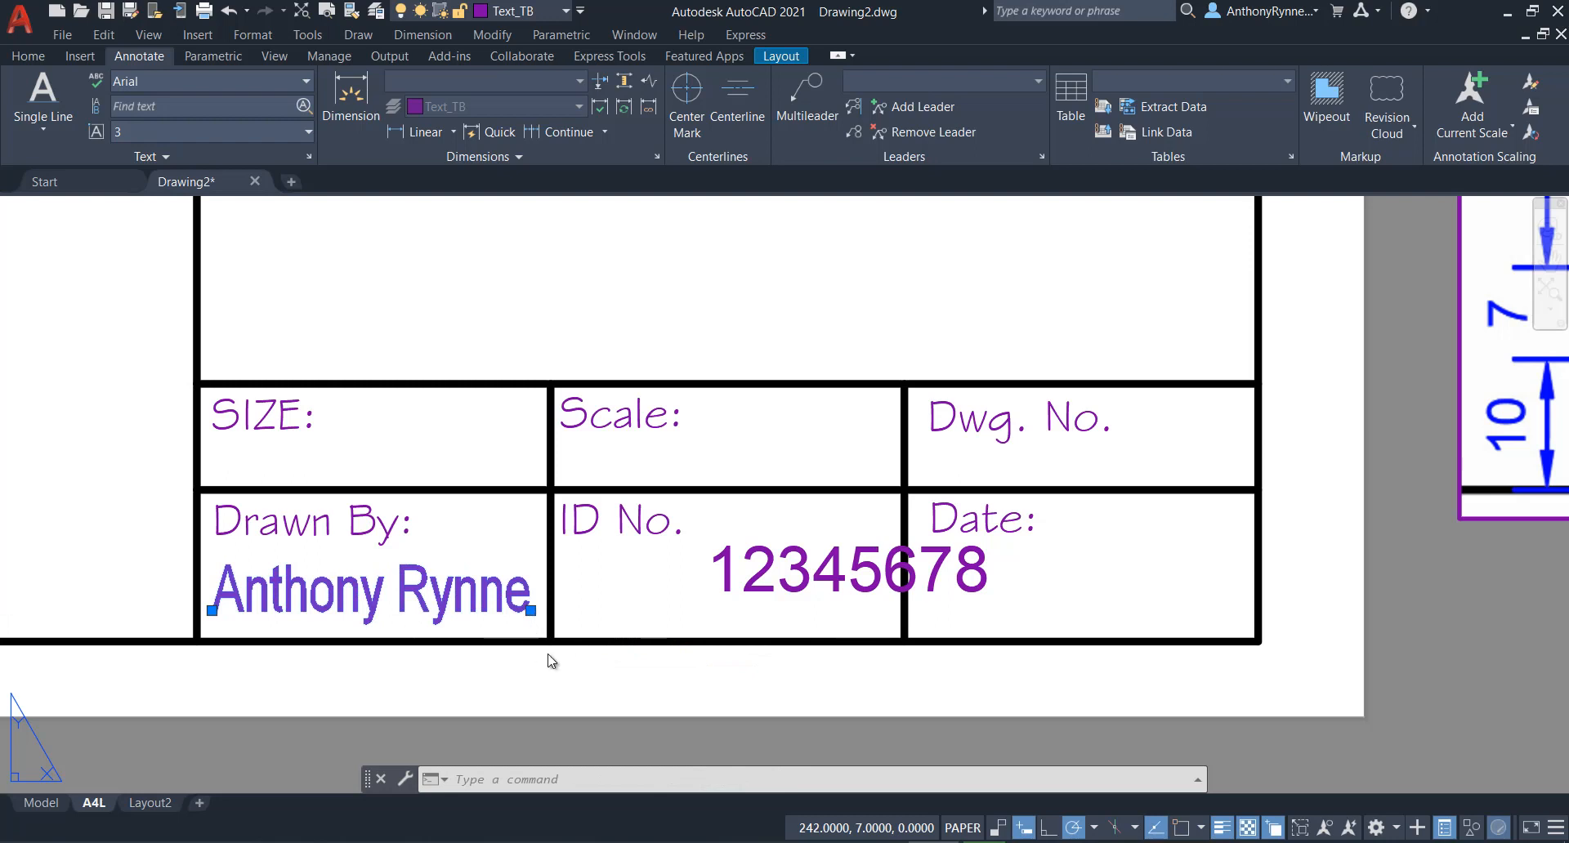
key("ctrl+shift+p")
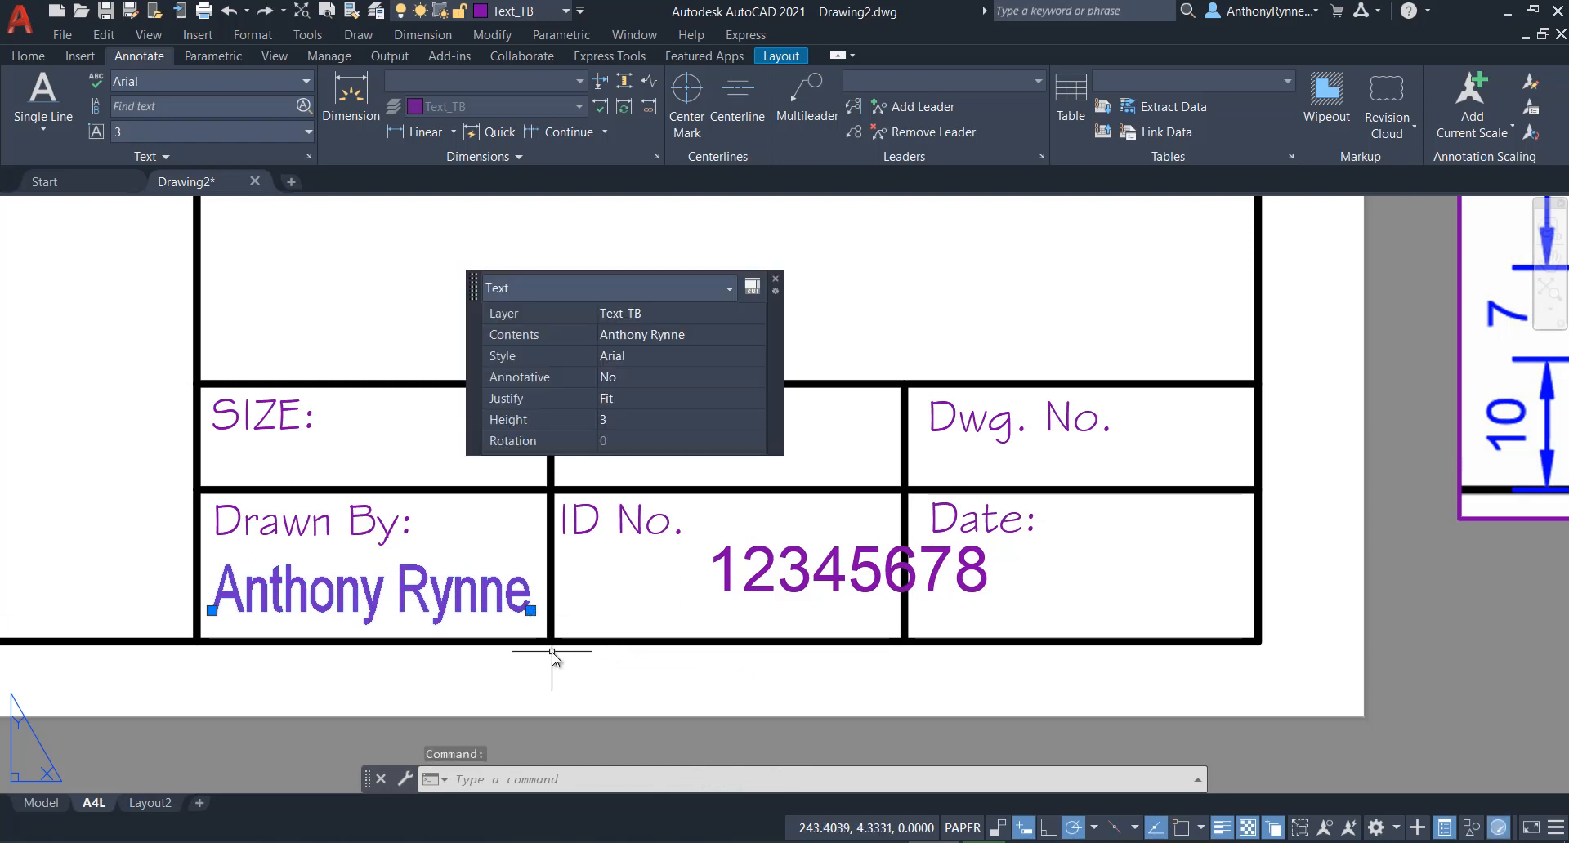
Set the colour of the drafter's name text below "Drawn By:" to 94,103,175.
key("Escape")
left_click(422, 581)
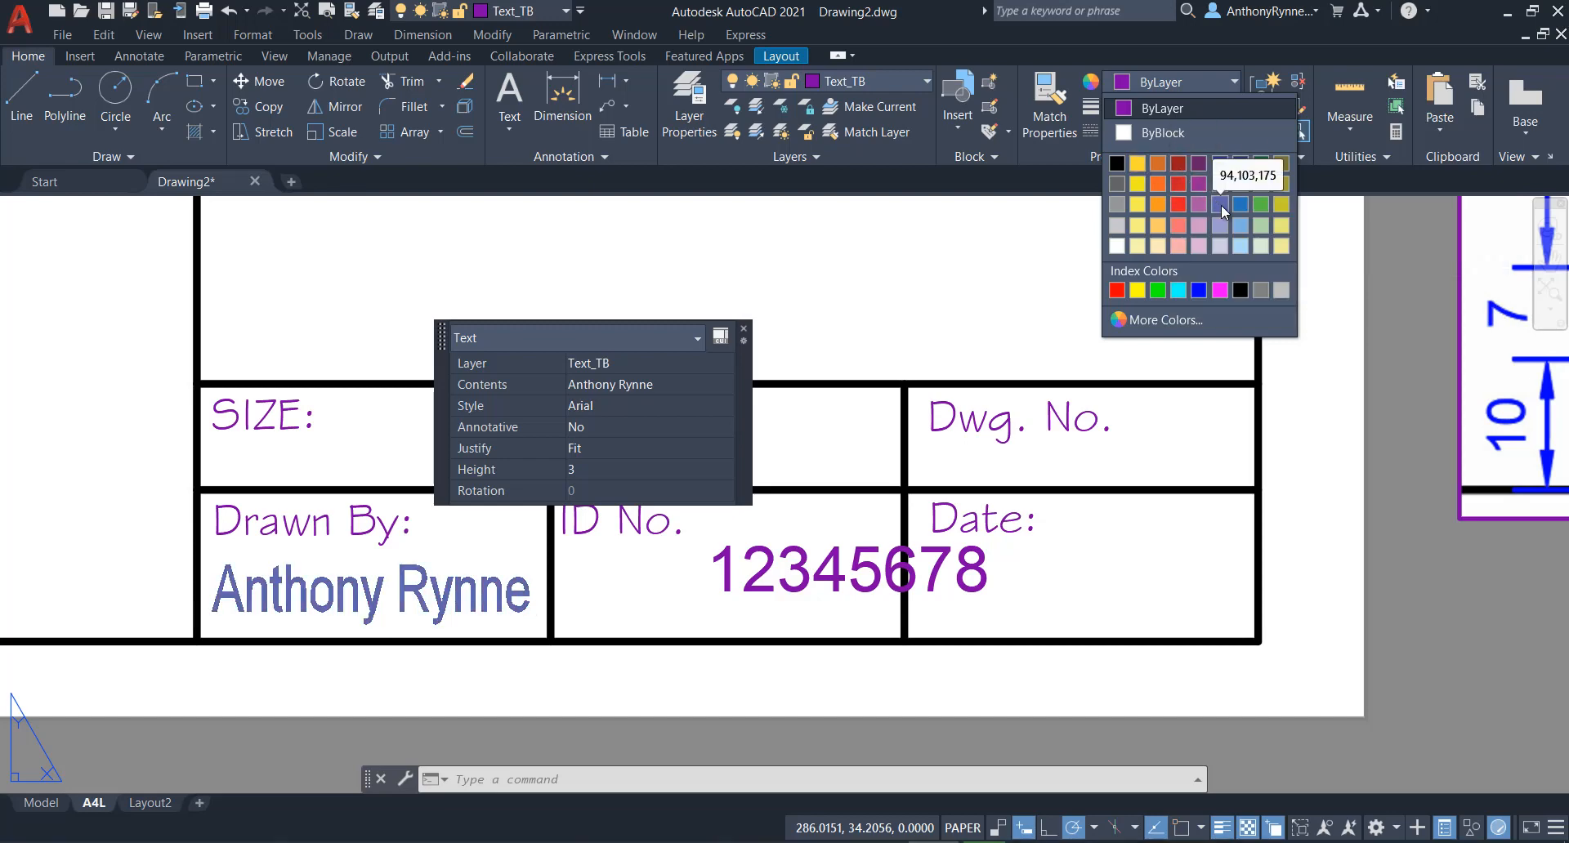
double_click(1221, 204)
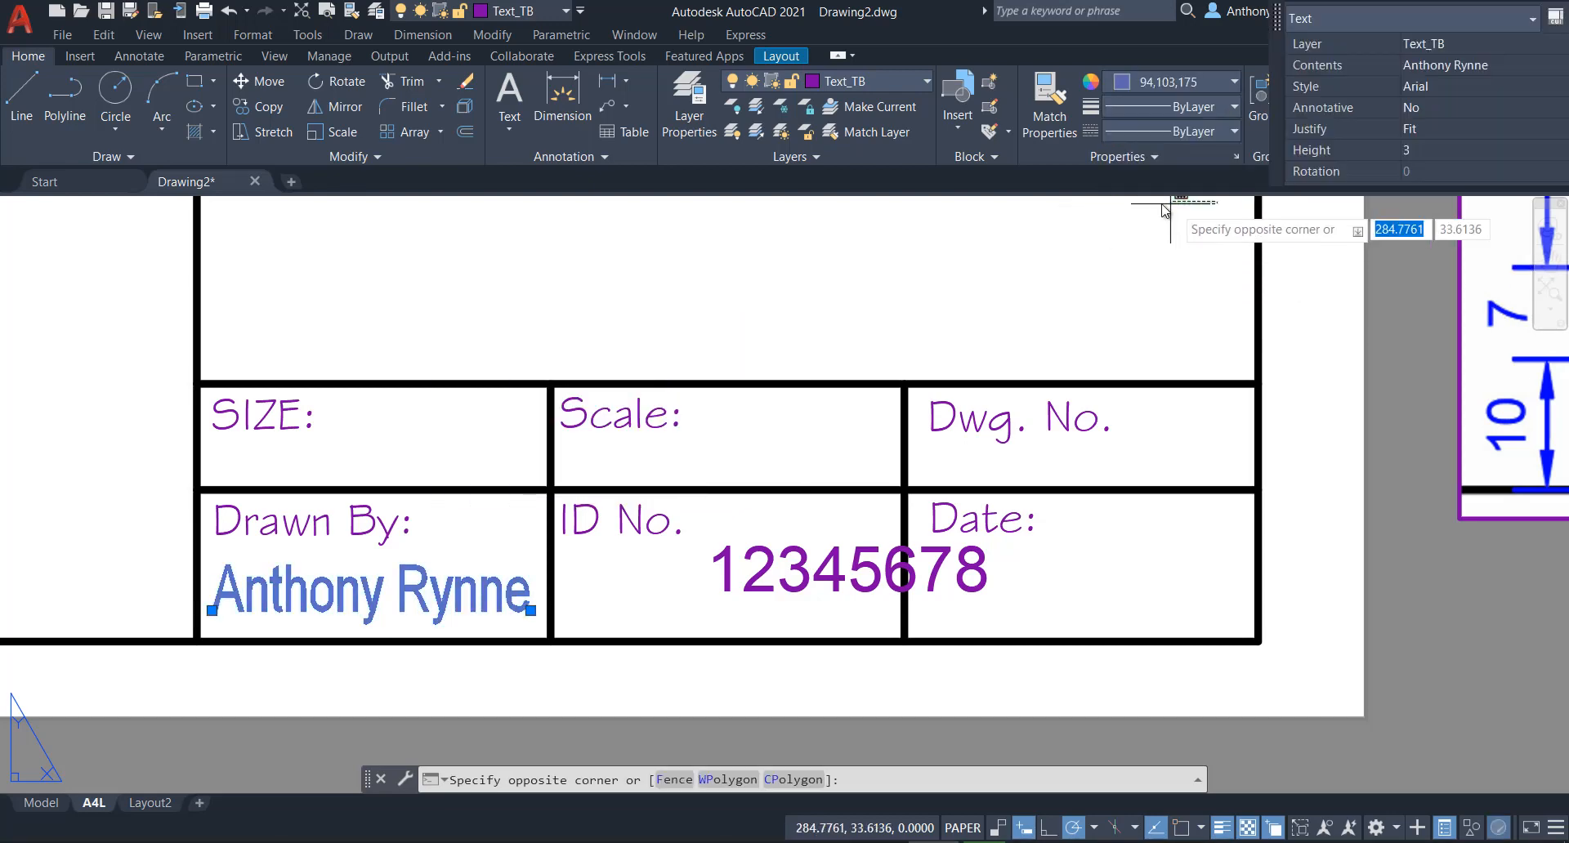
key("Escape")
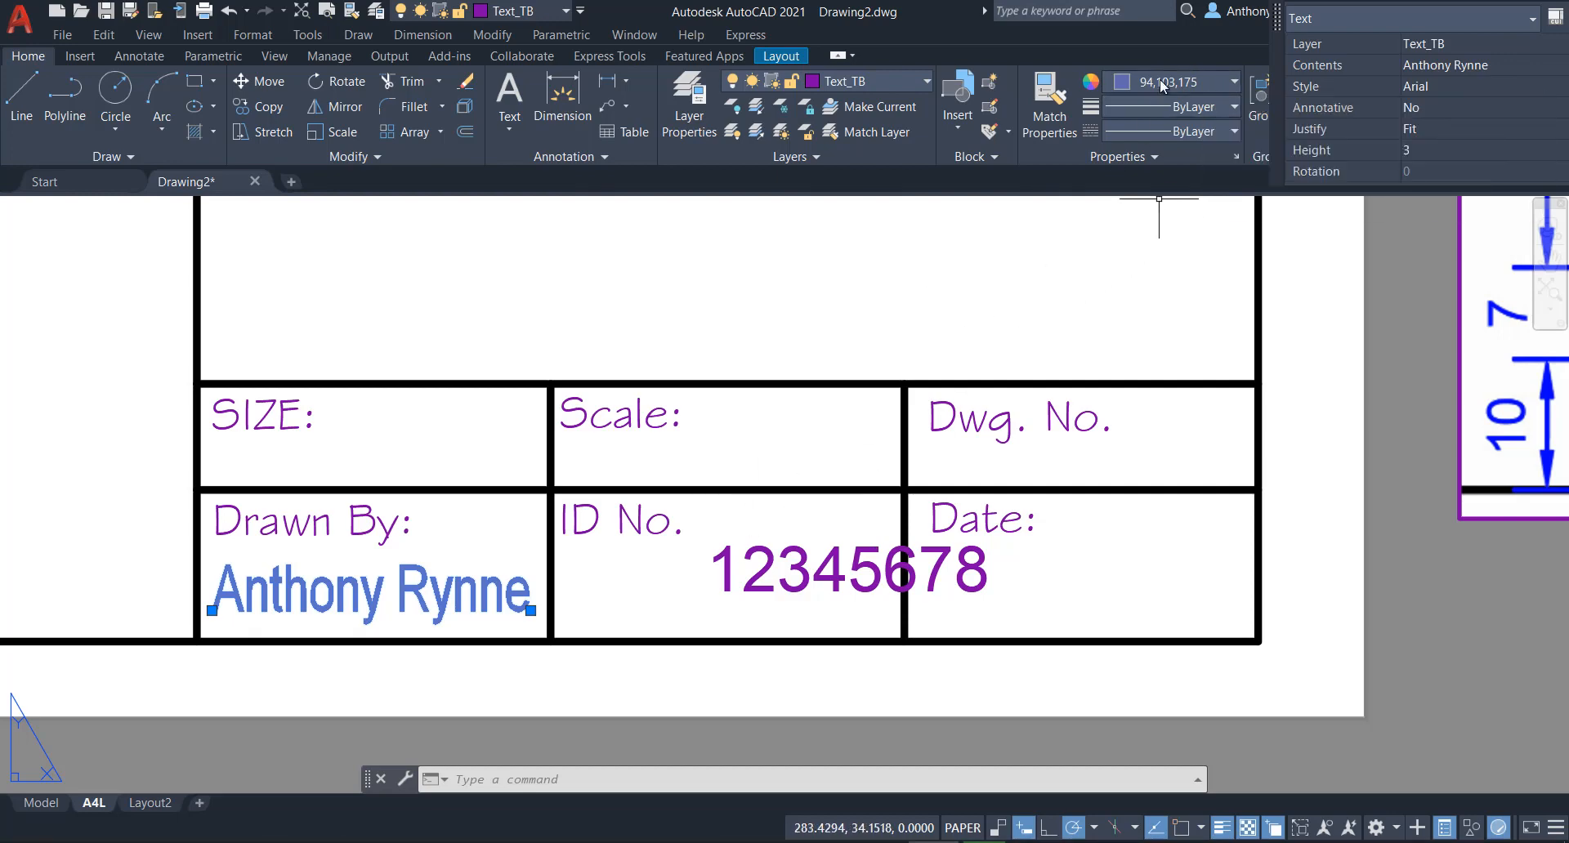
Move the ID number text into the "ID No." cell, level with the drafter's name.
left_click(754, 579)
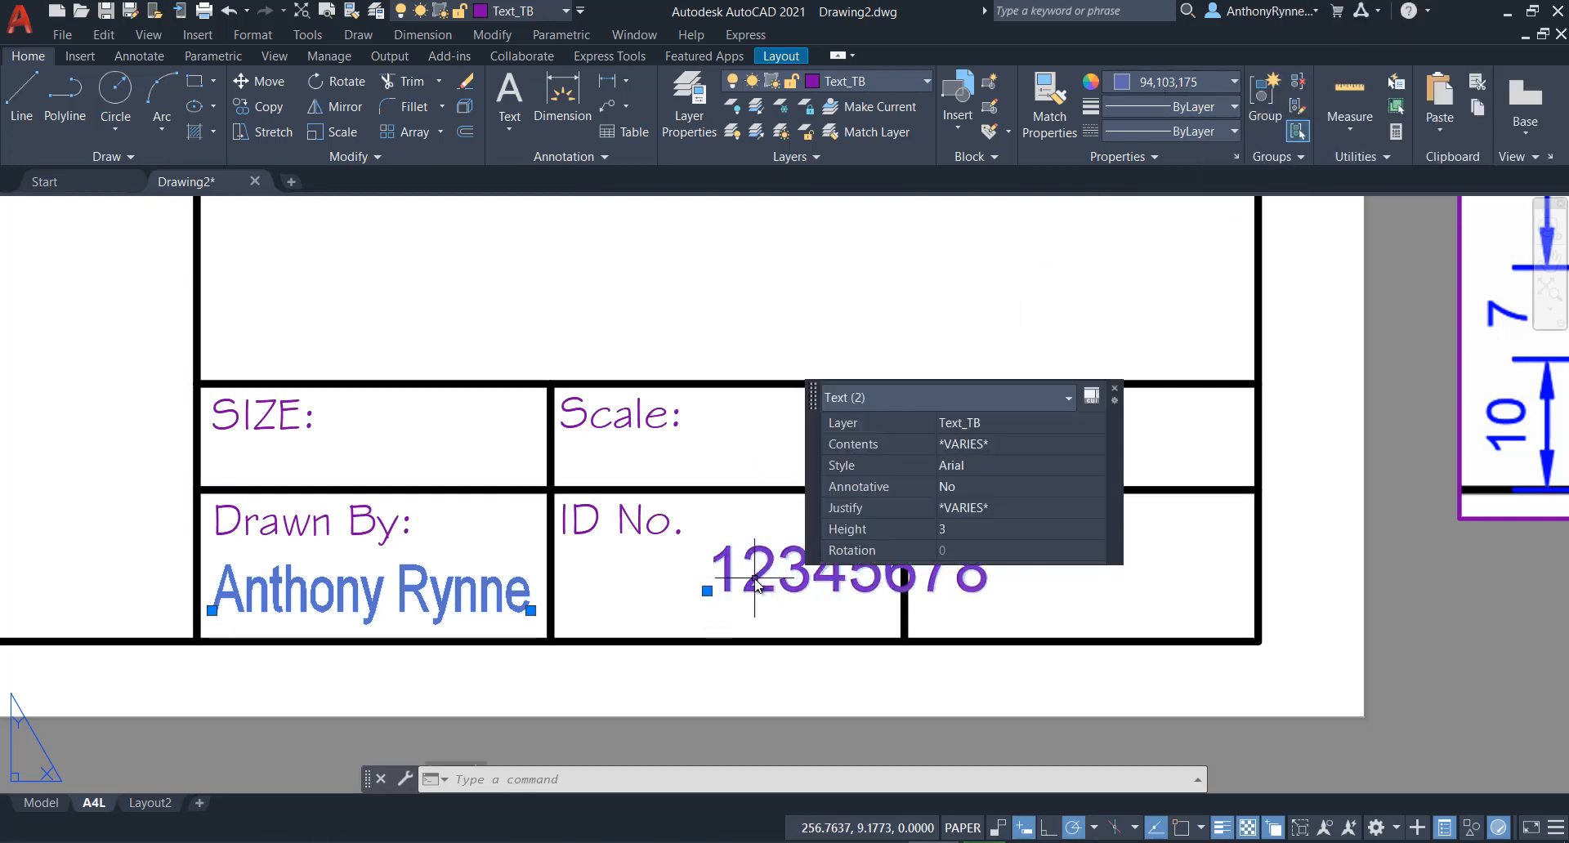
left_click(707, 589)
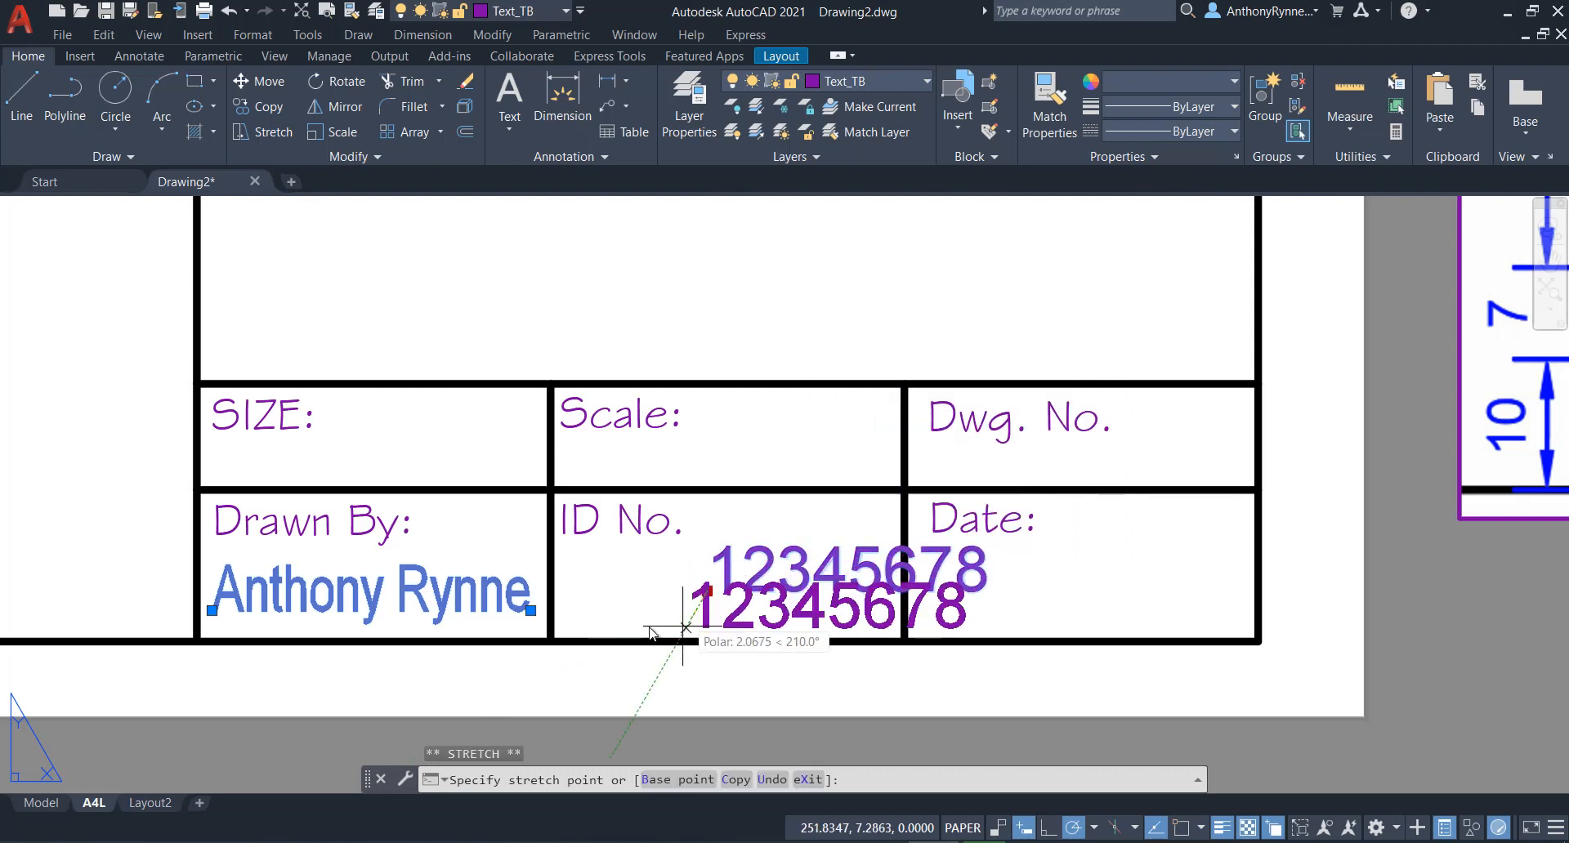
left_click(576, 610)
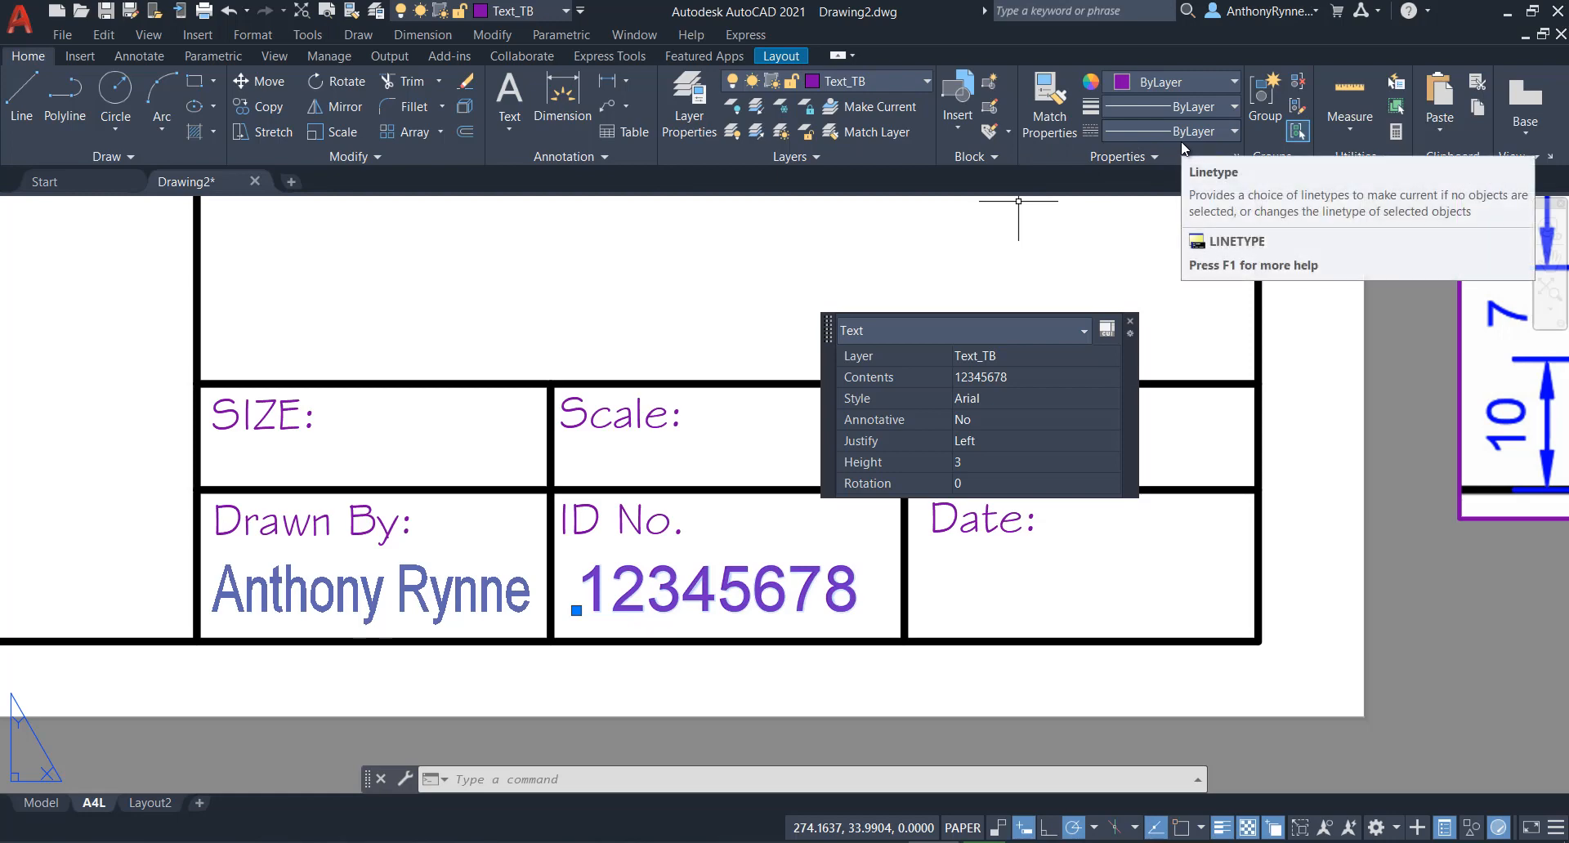
Set the colour of the ID number text to green 19,155,72 and clear the selection.
left_click(1234, 82)
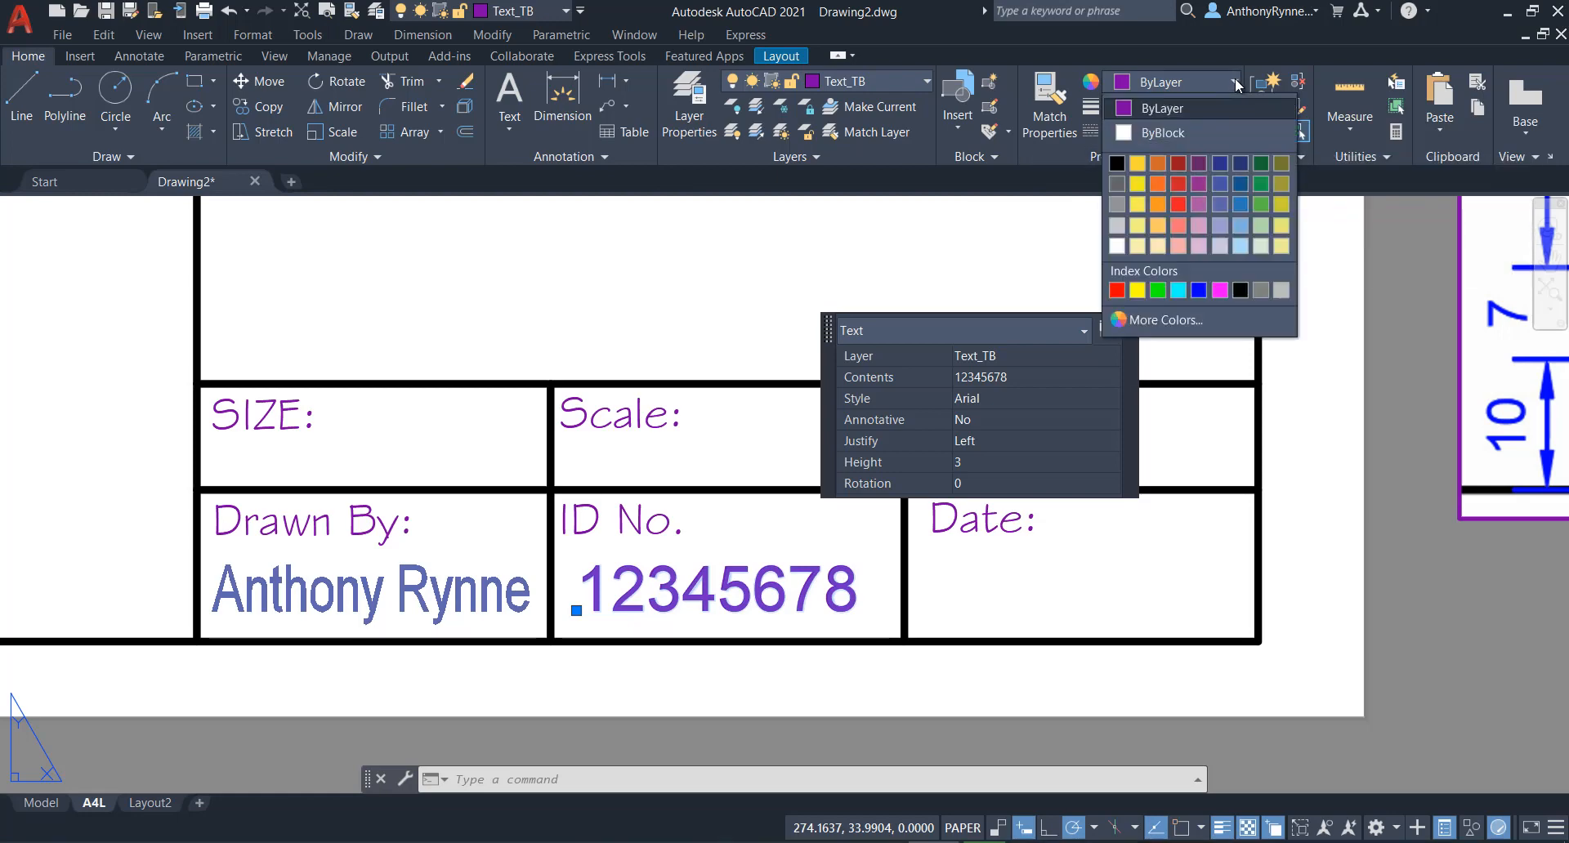
left_click(1260, 184)
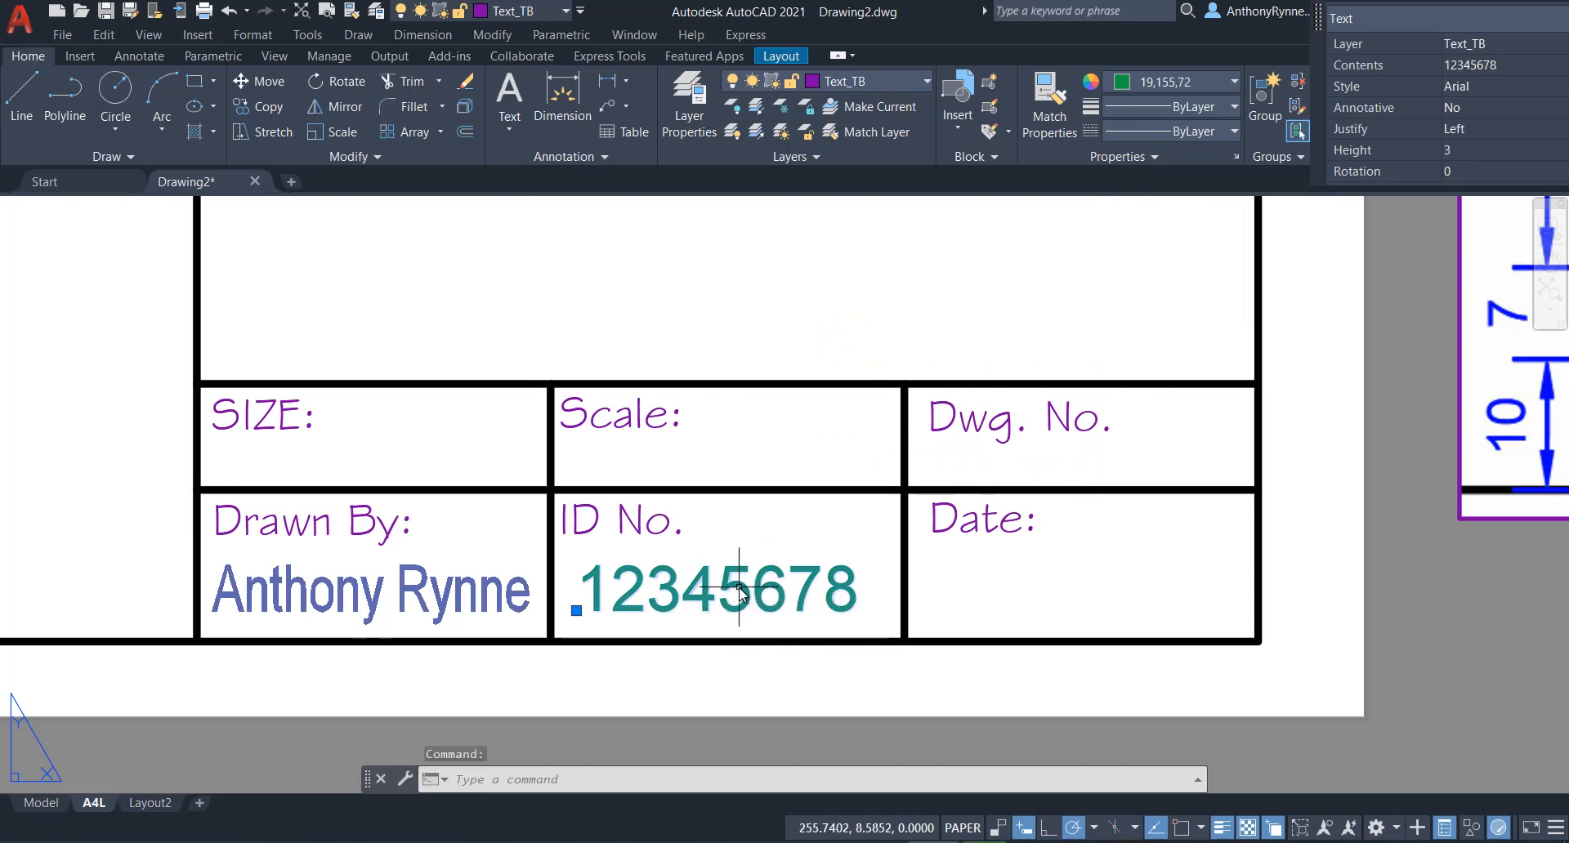
key("Escape")
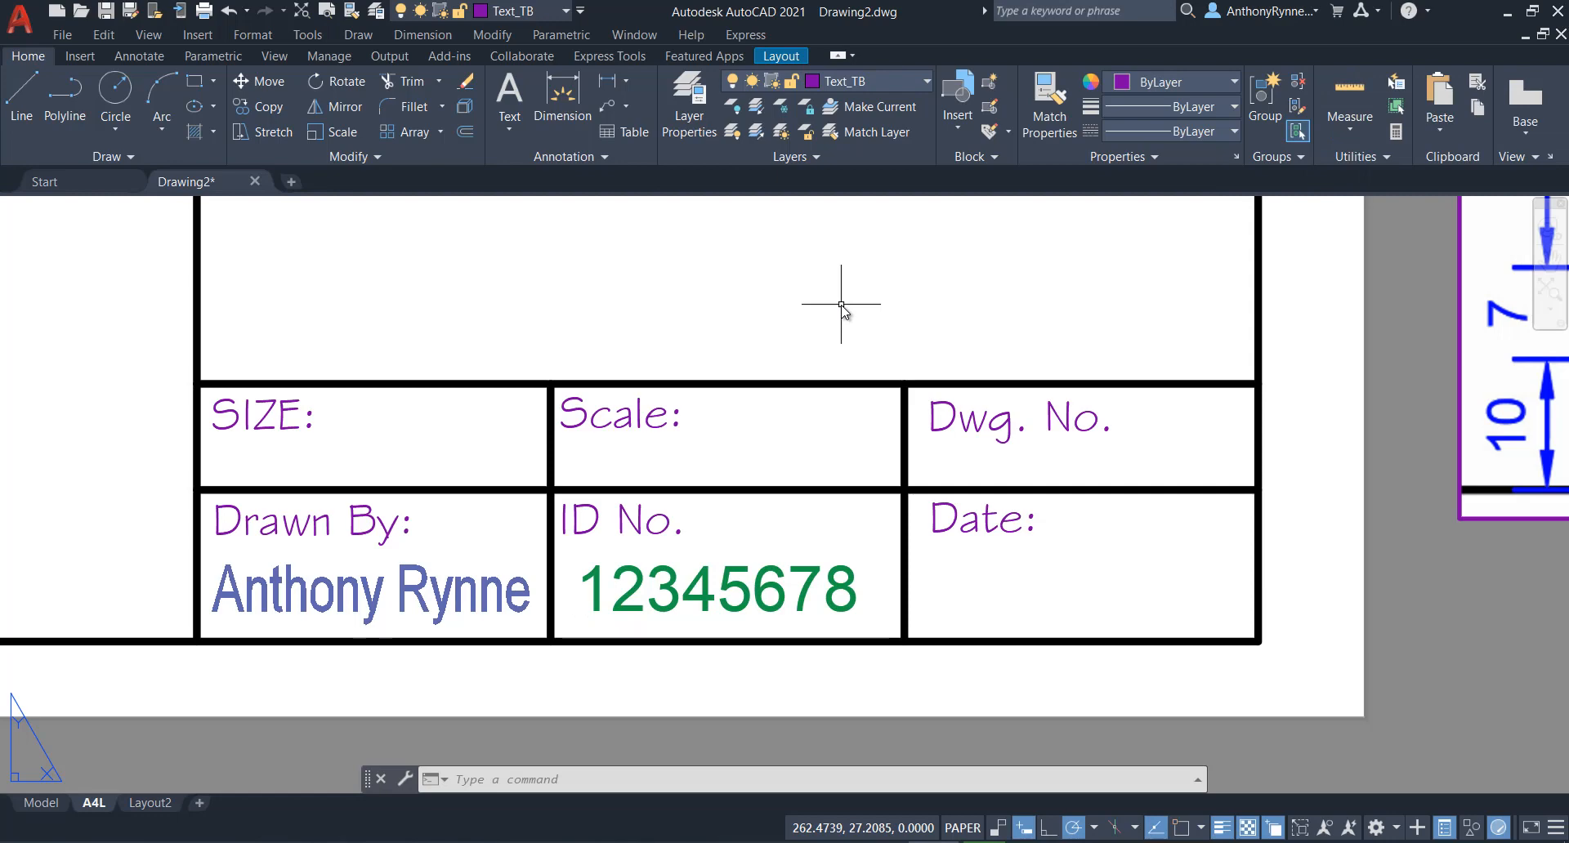
left_click(762, 576)
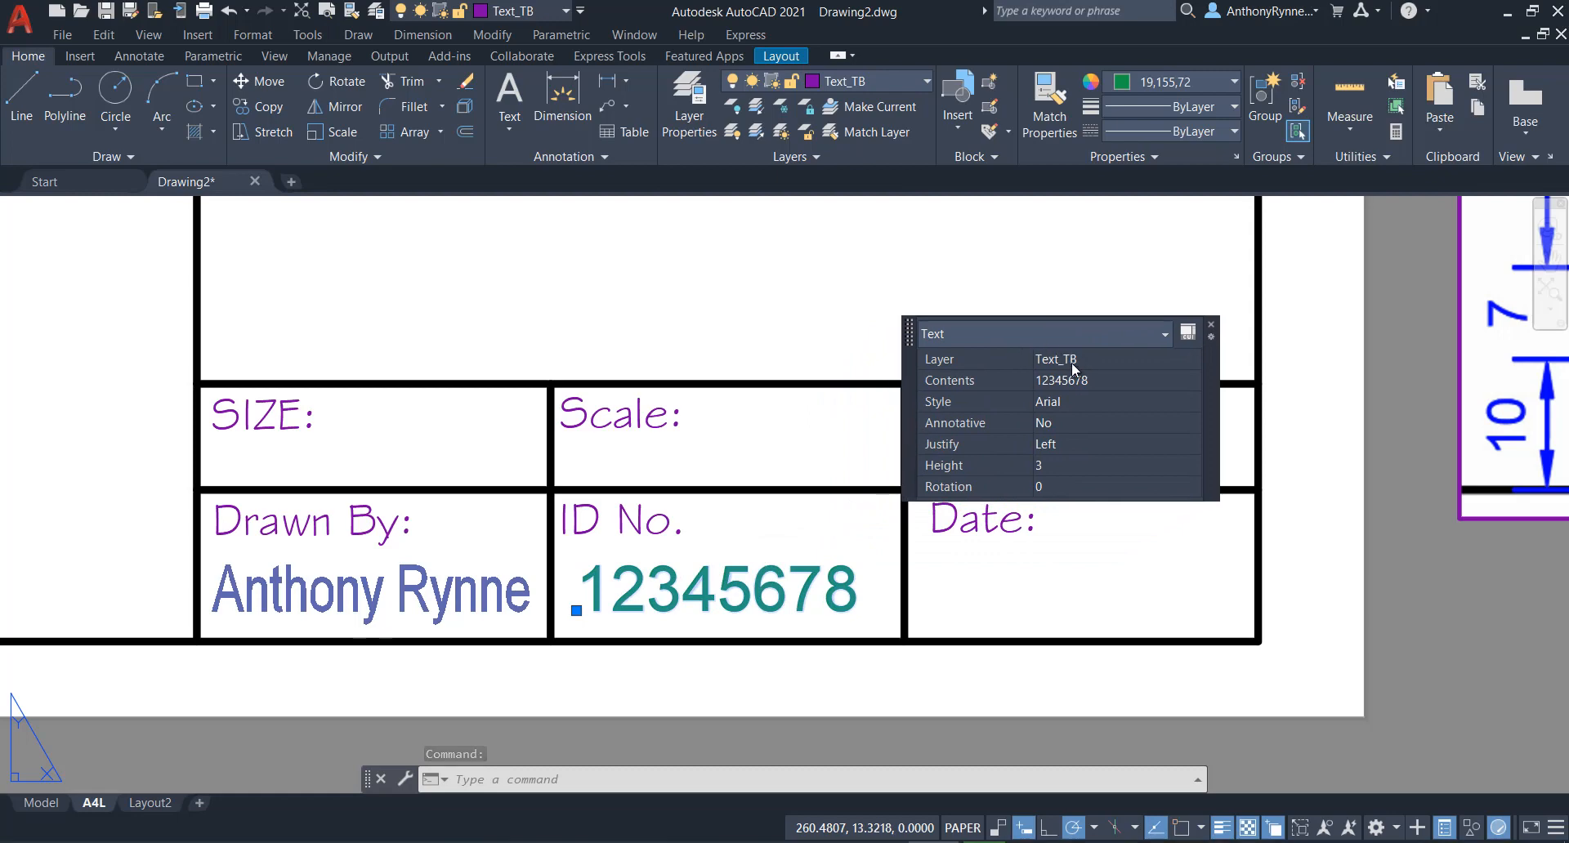
key("Escape")
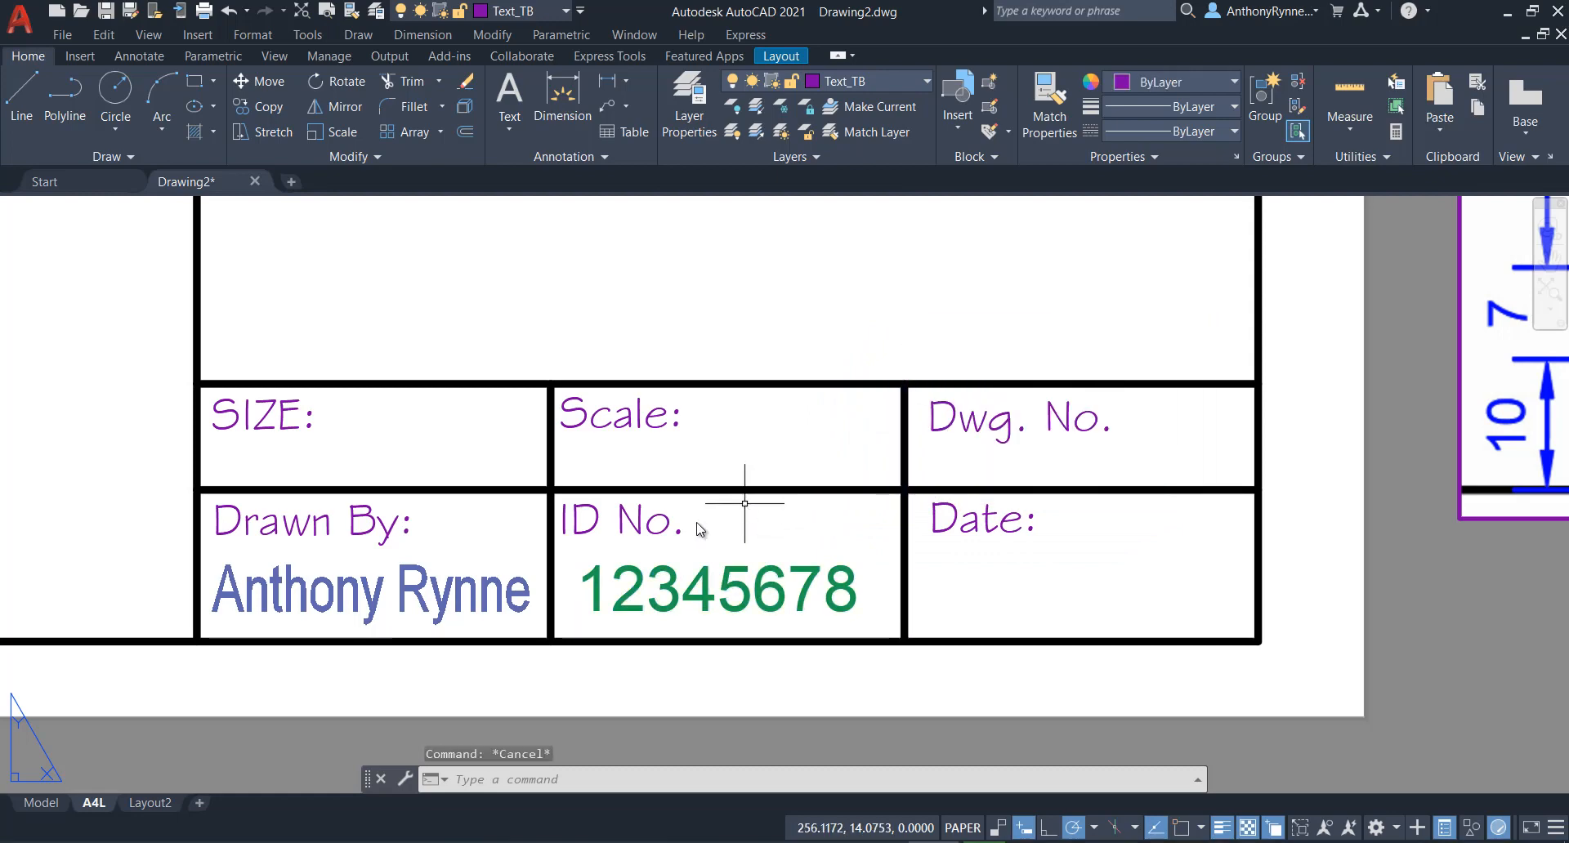
Copy the drafter's name text 10 mm straight up into the "SIZE:" cell and finish the copy.
scroll(1026, 589, "down", 2)
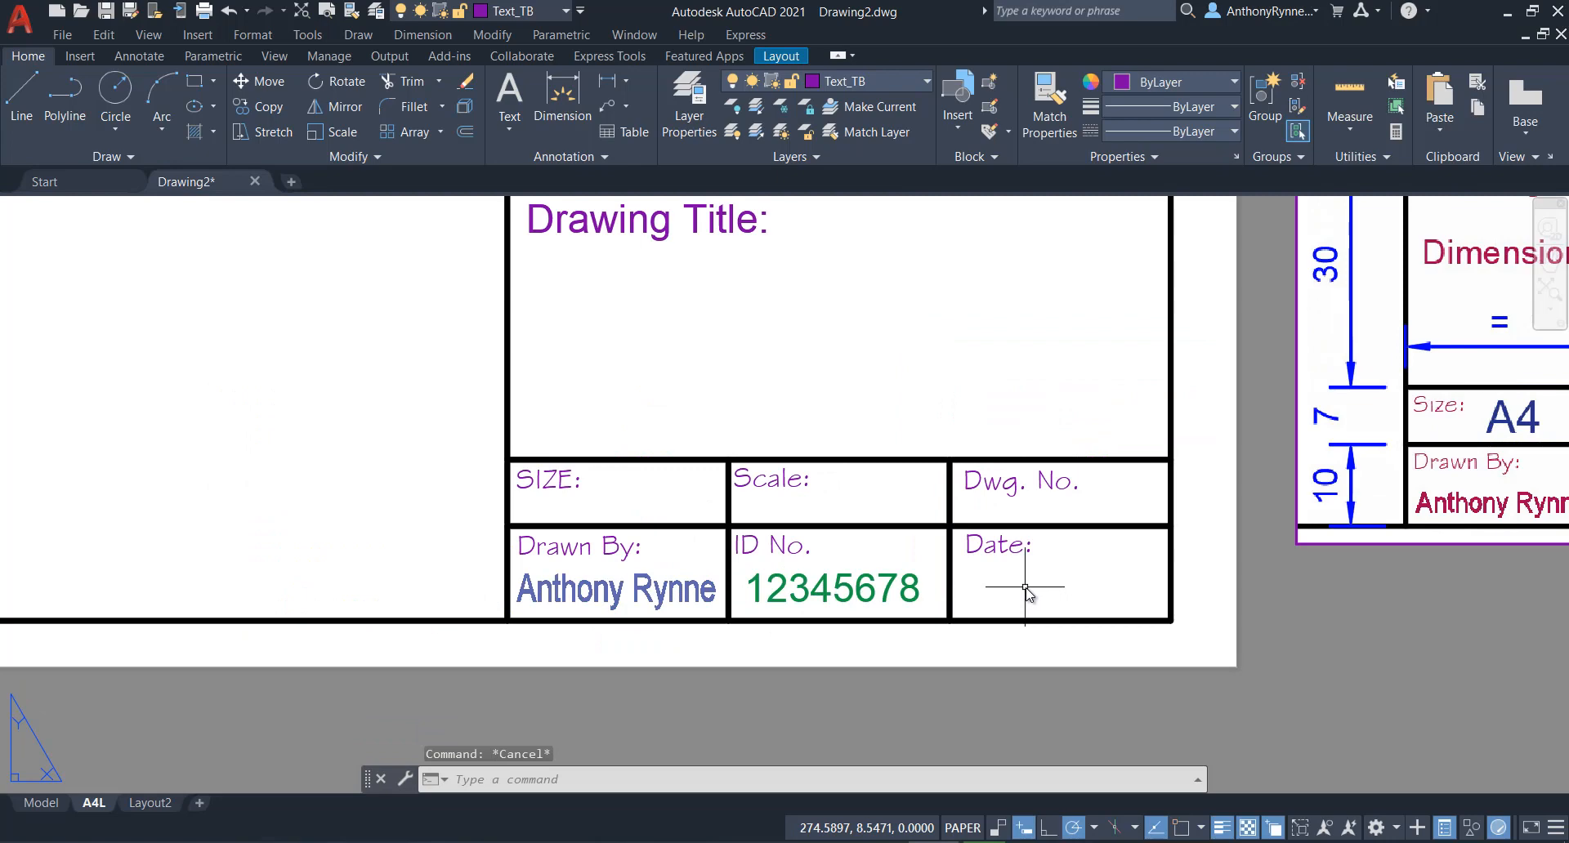
scroll(1025, 587, "down", 2)
scroll(1103, 585, "up", 2)
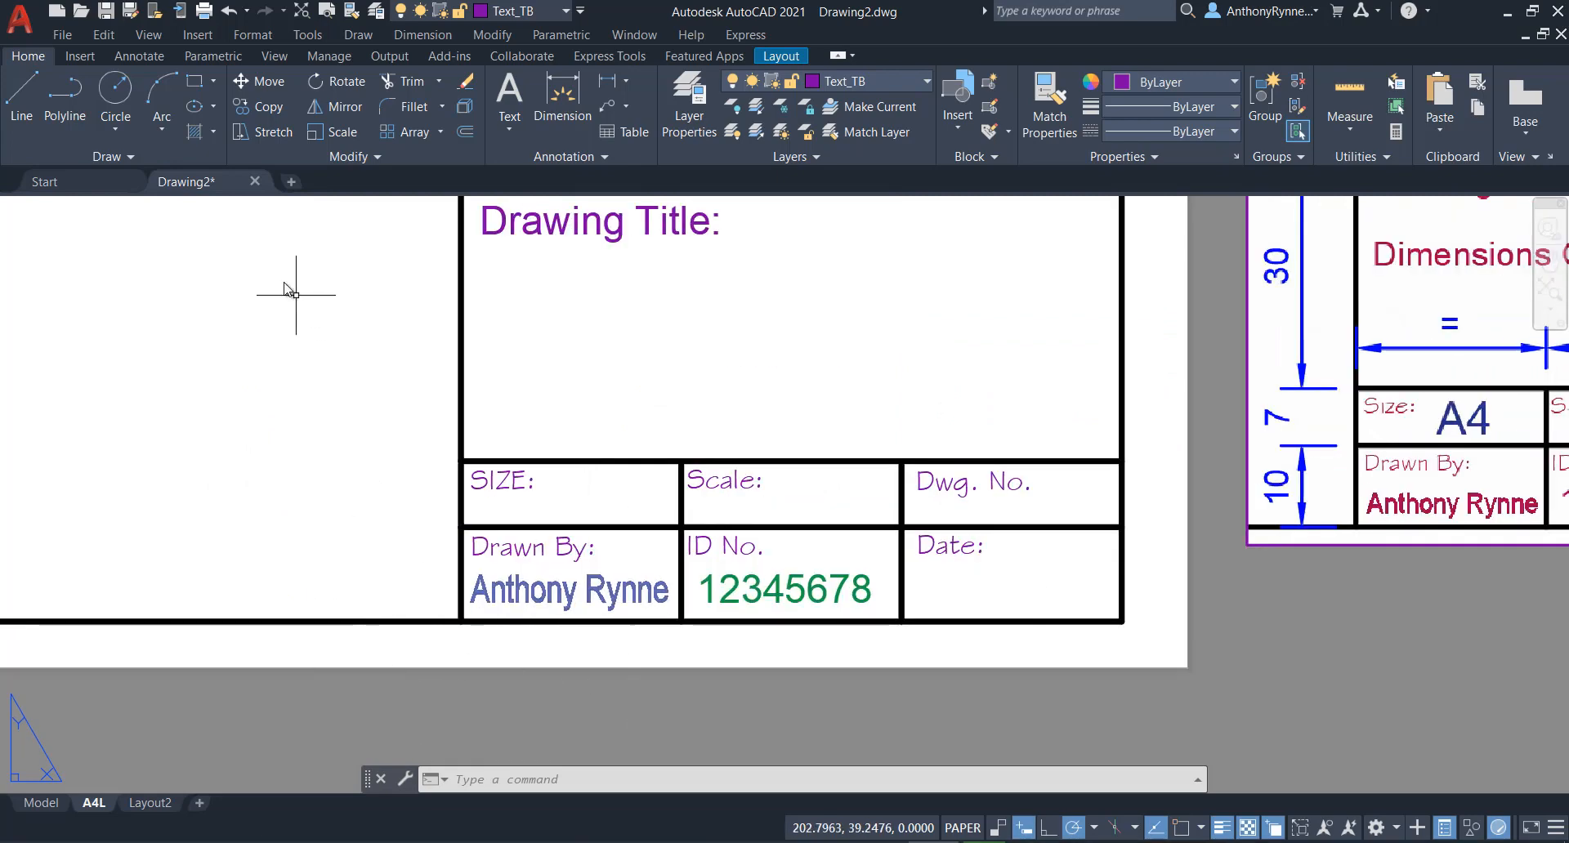
left_click(263, 112)
left_click(572, 590)
key("Return")
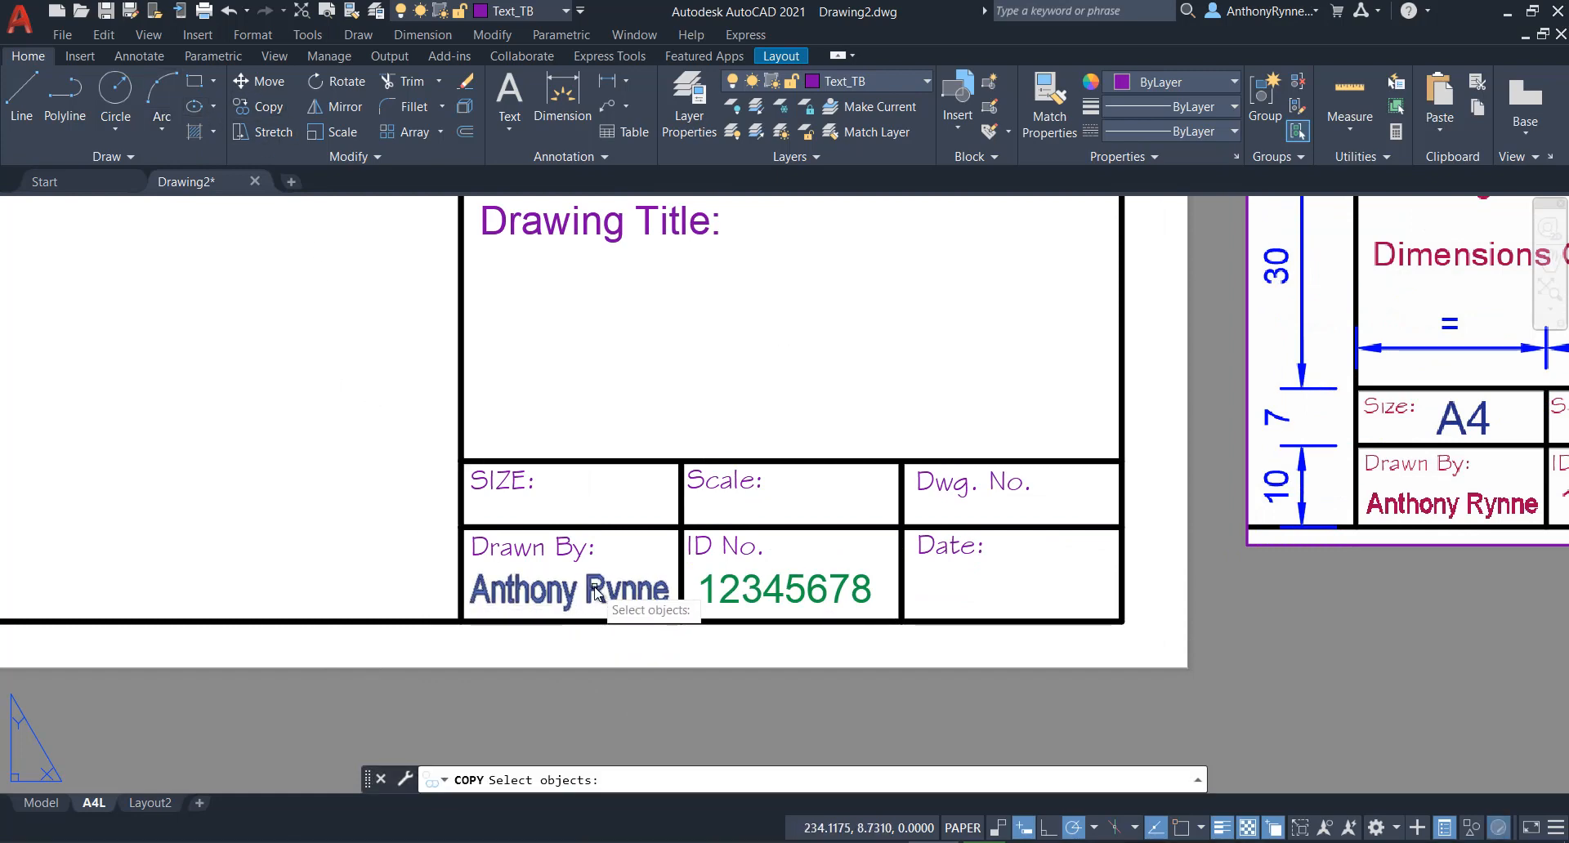
left_click(594, 582)
left_click(604, 490)
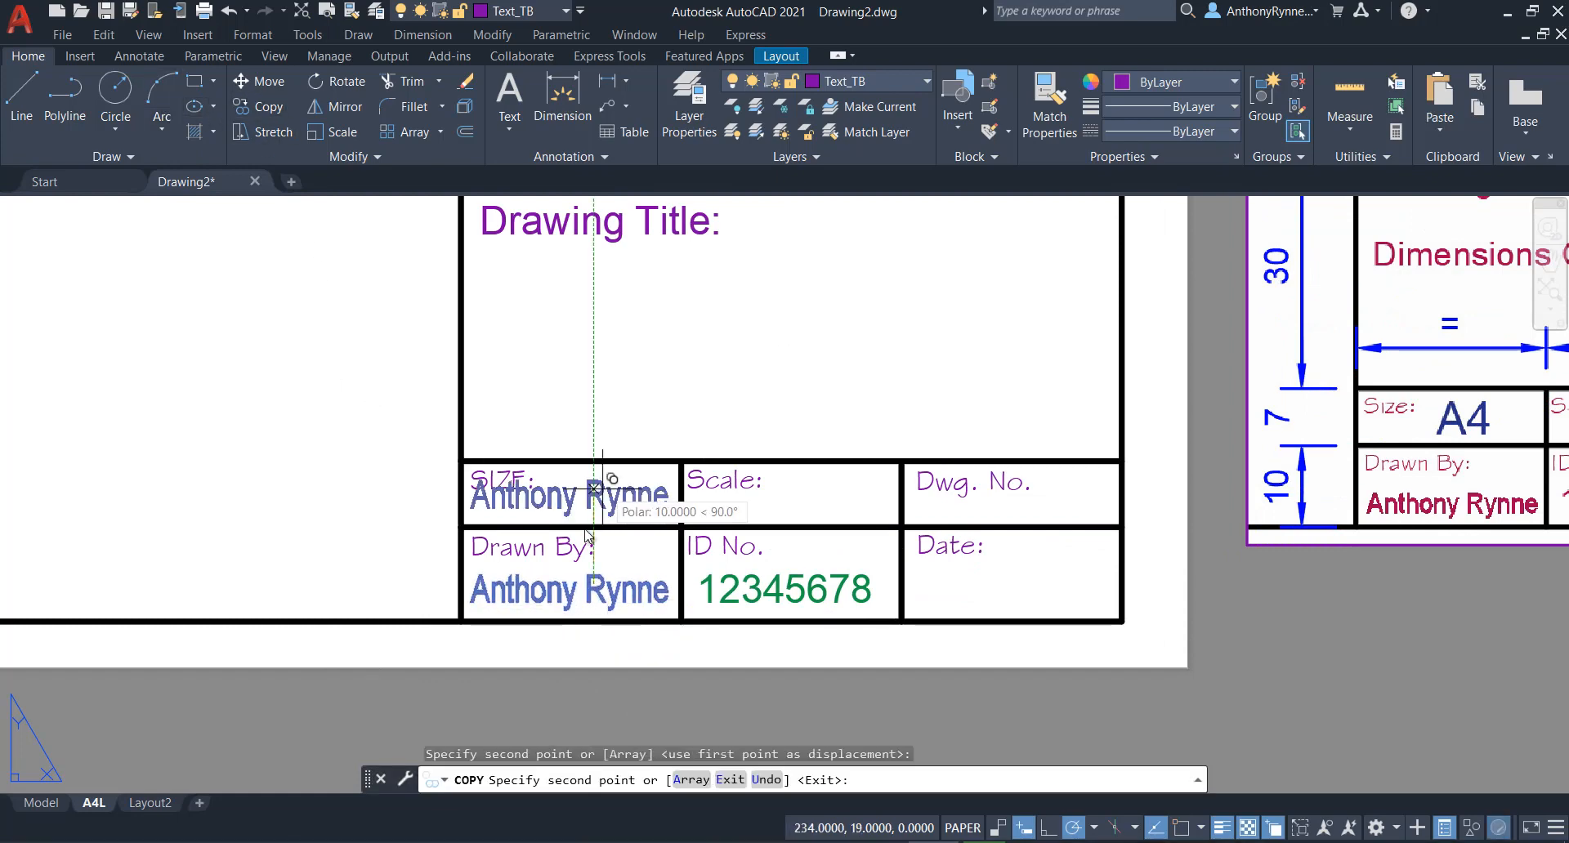
key("Escape")
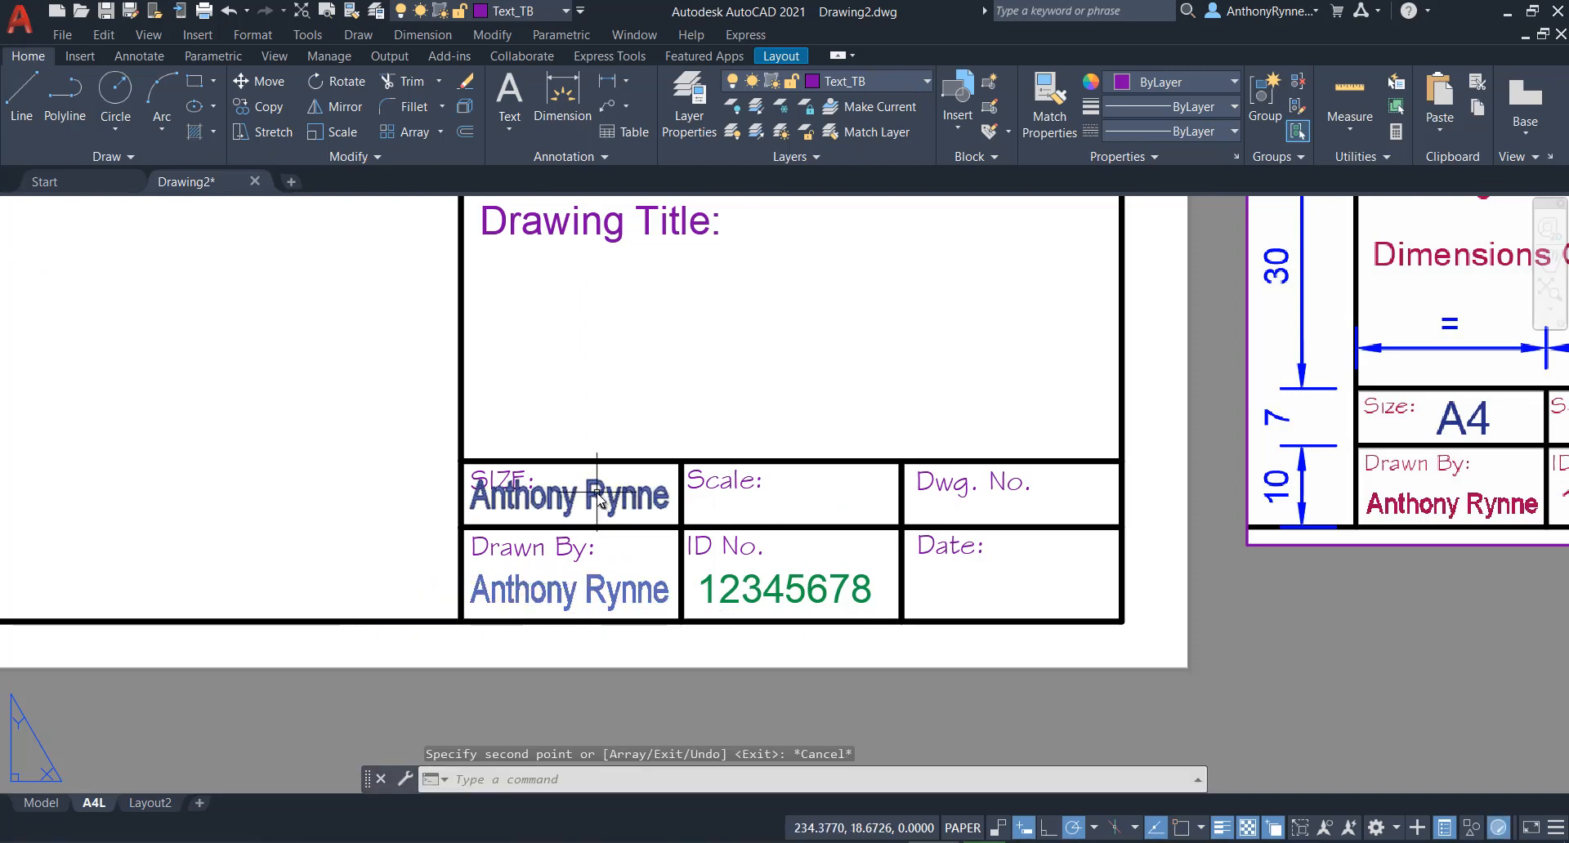
Replace the contents of the copied text in the "SIZE:" cell with A4 and end text editing.
double_click(570, 498)
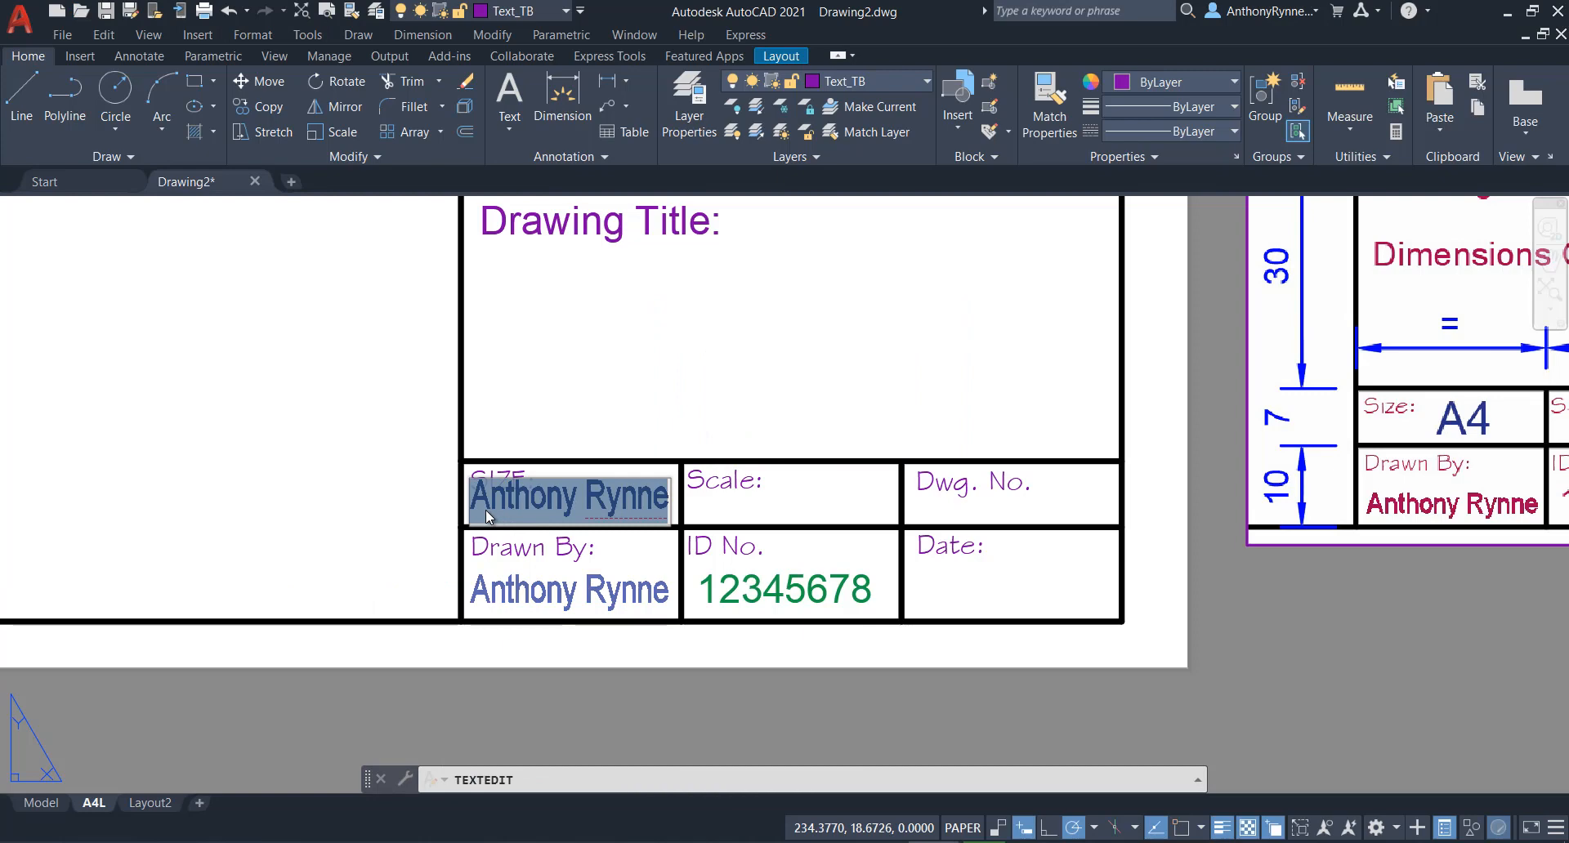
type("A")
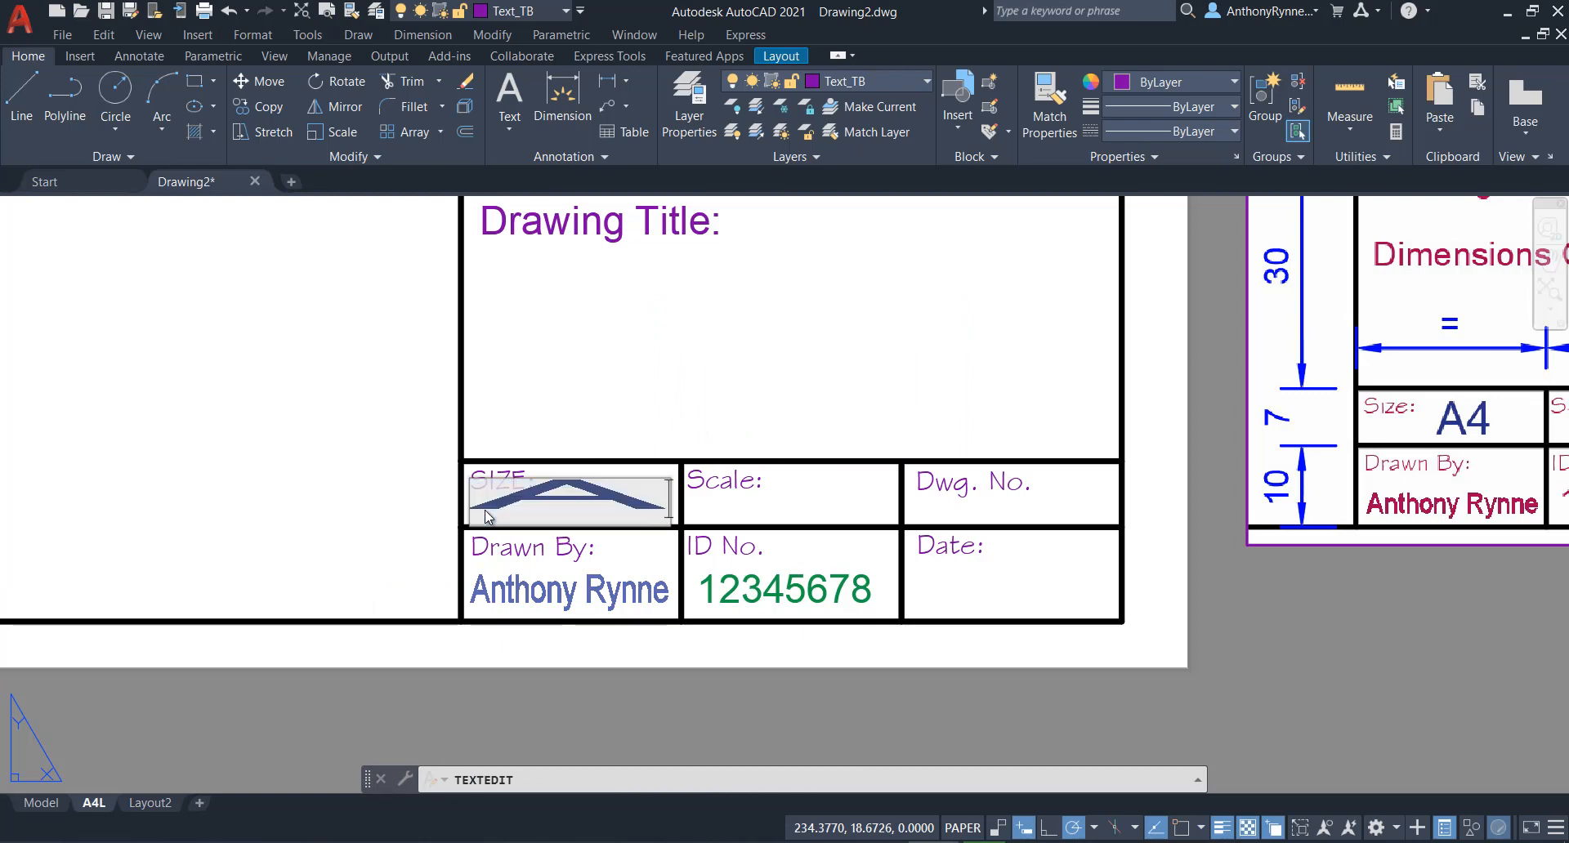
type("4")
left_click(362, 534)
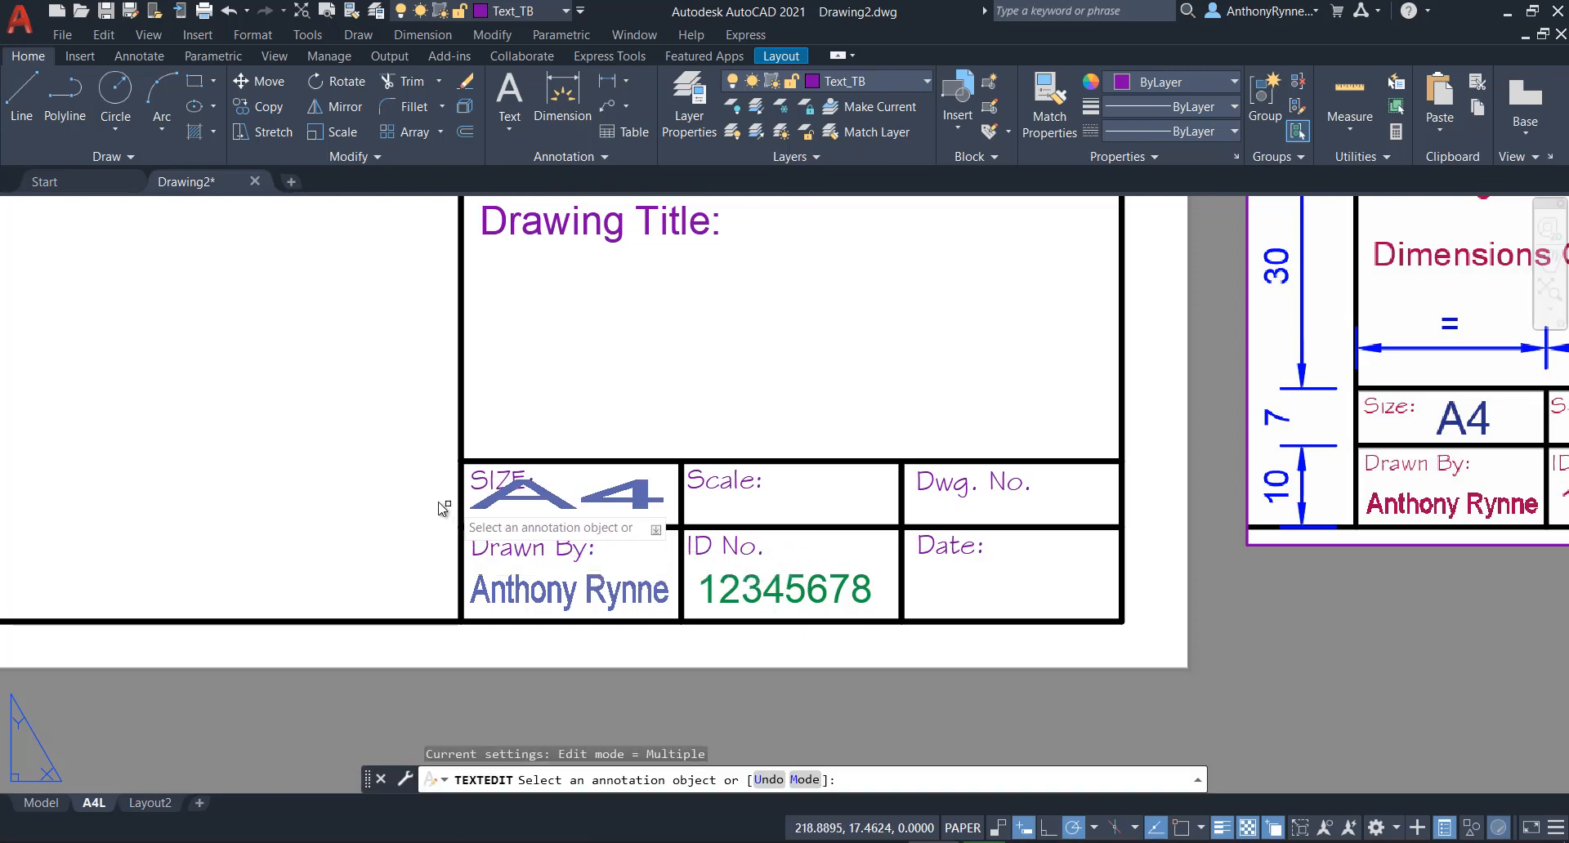
scroll(522, 490, "up", 4)
scroll(570, 472, "down", 2)
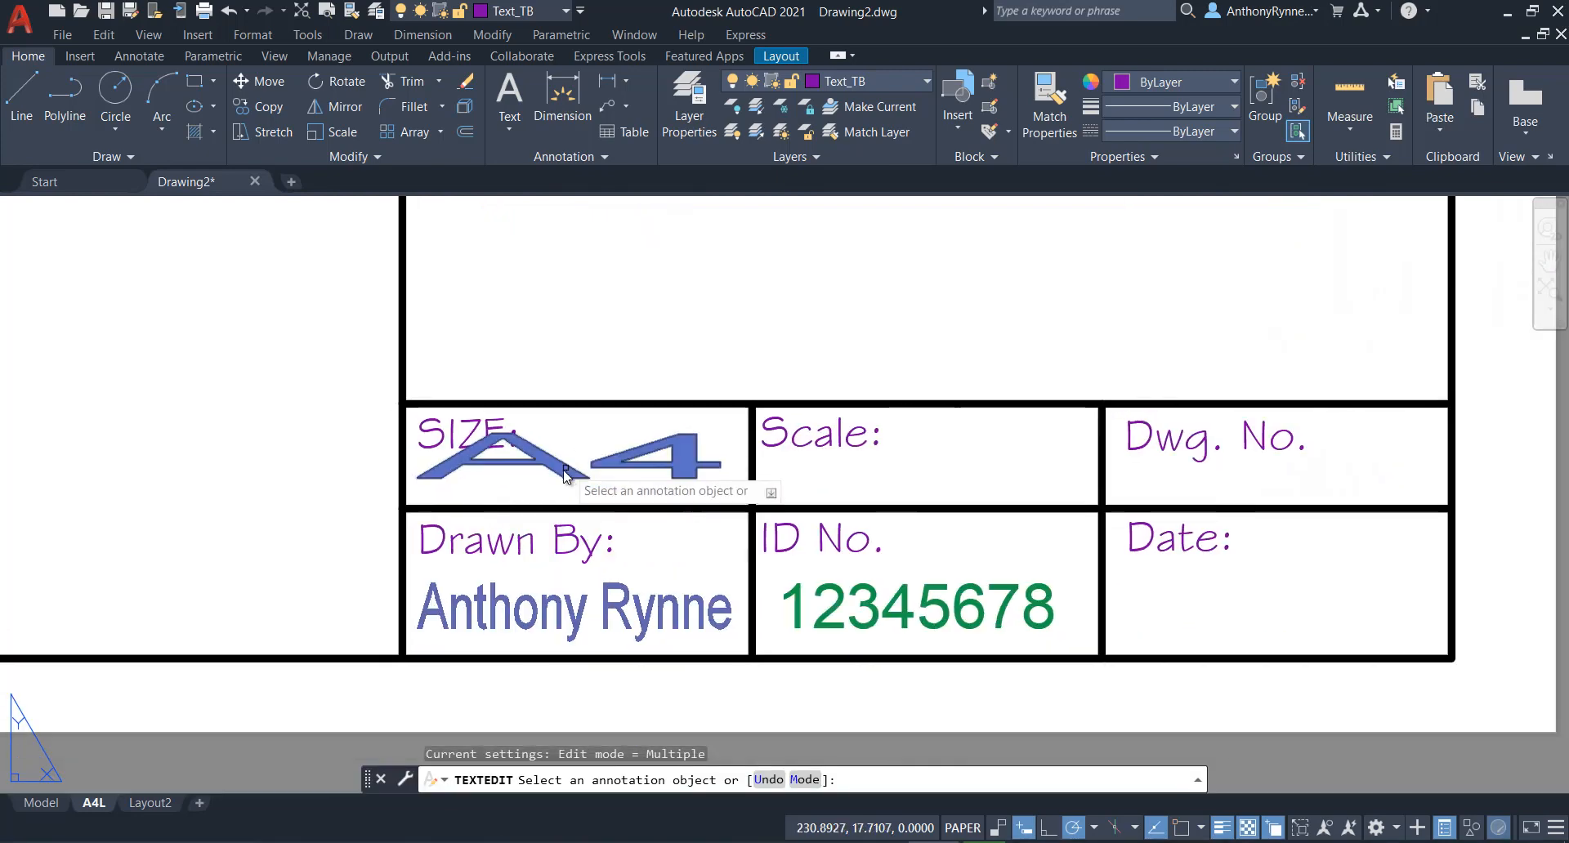
key("Escape")
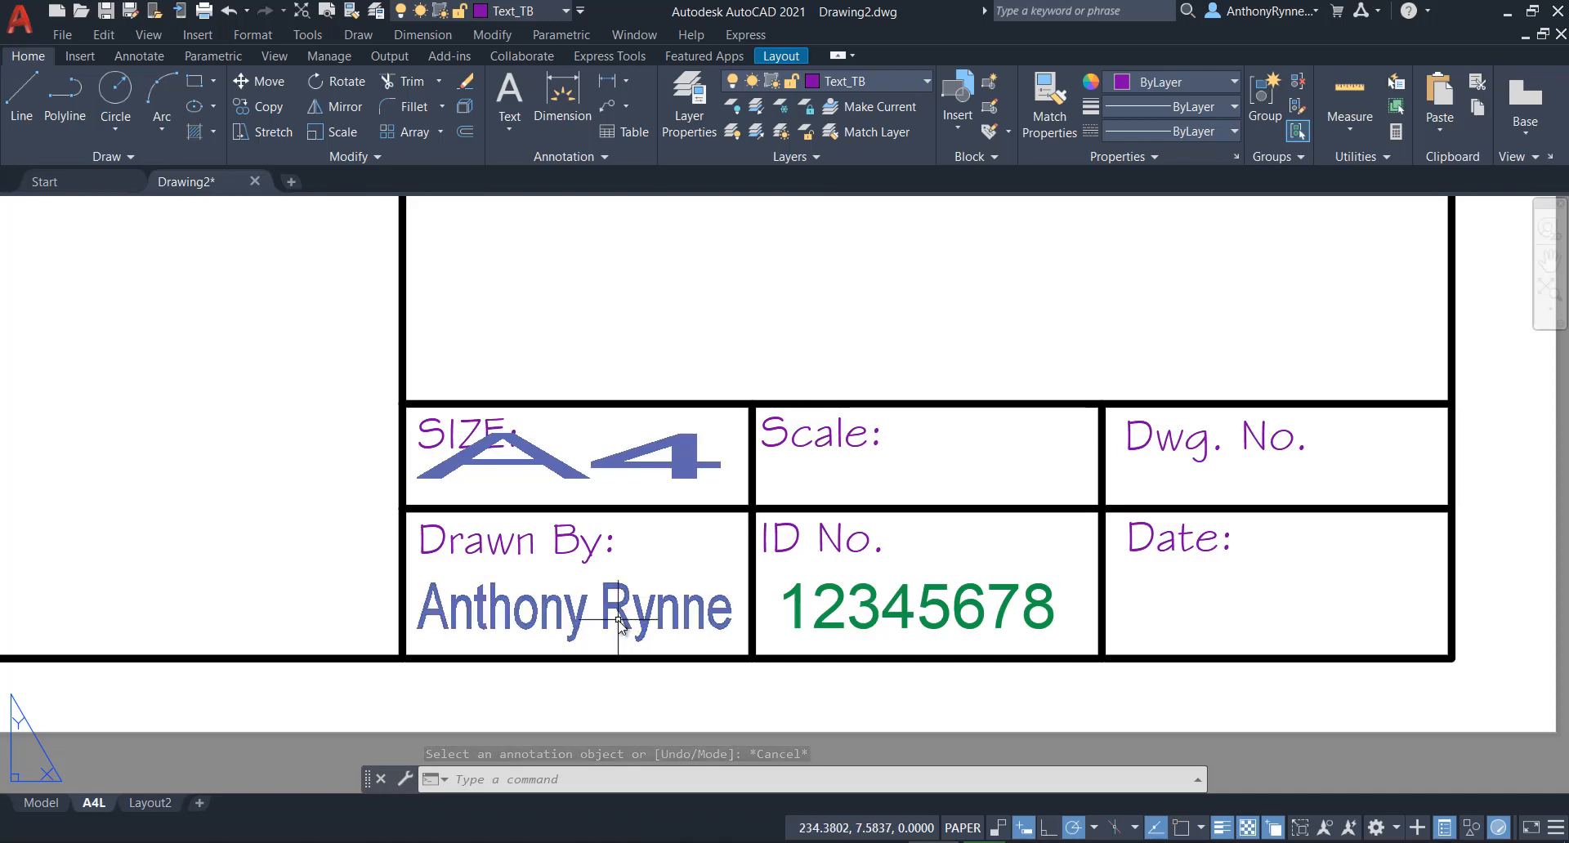
Set the A4 text's justification to Left and move its insertion point to 234,17, beside the "SIZE:" label.
left_click(696, 449)
left_click(683, 465)
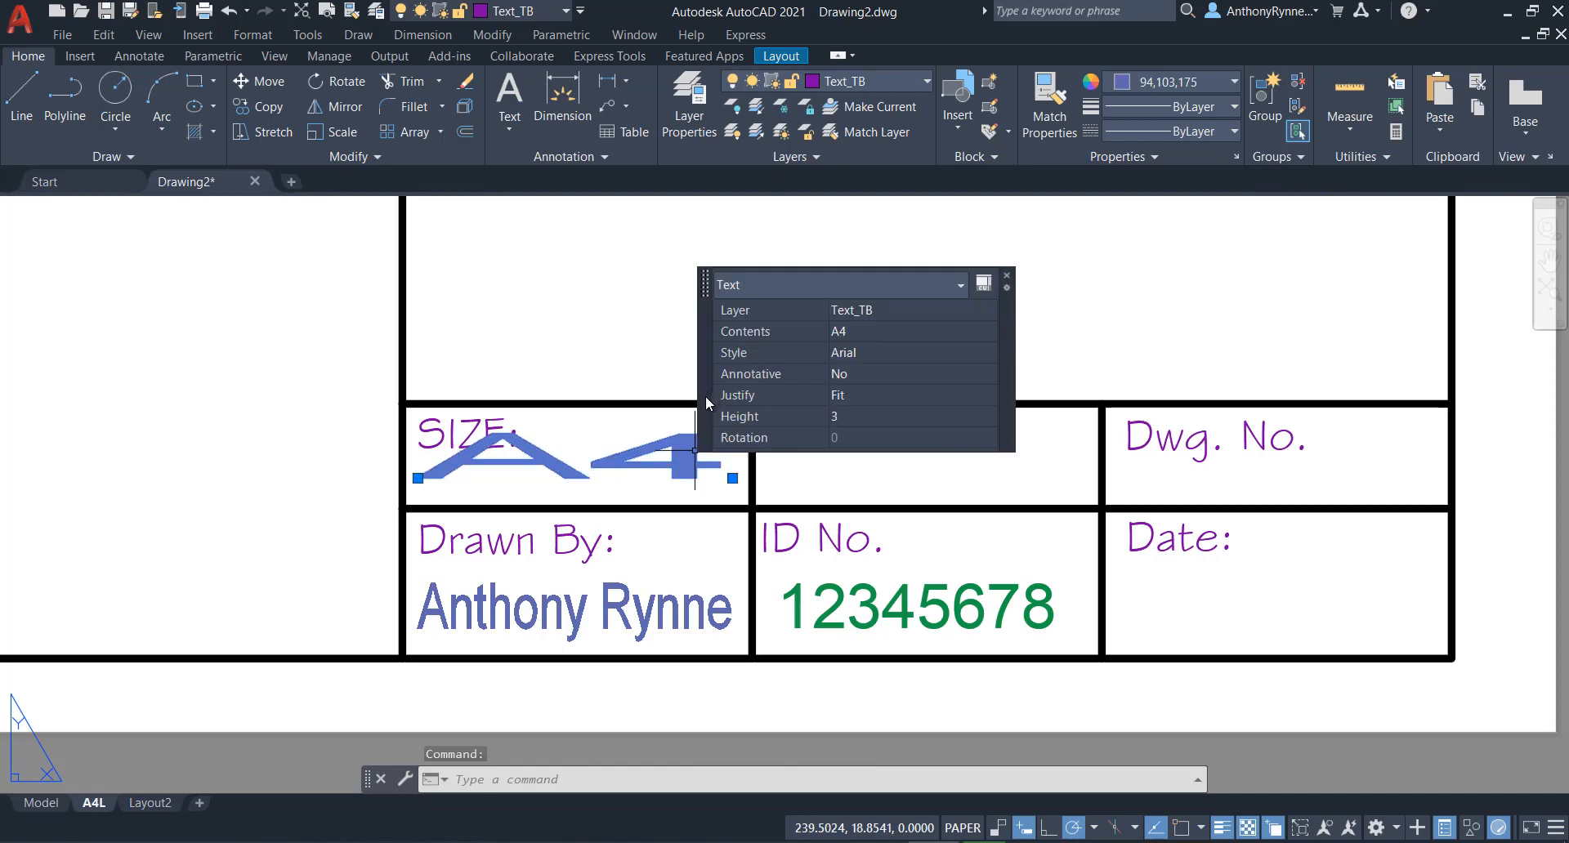
left_click(1104, 348)
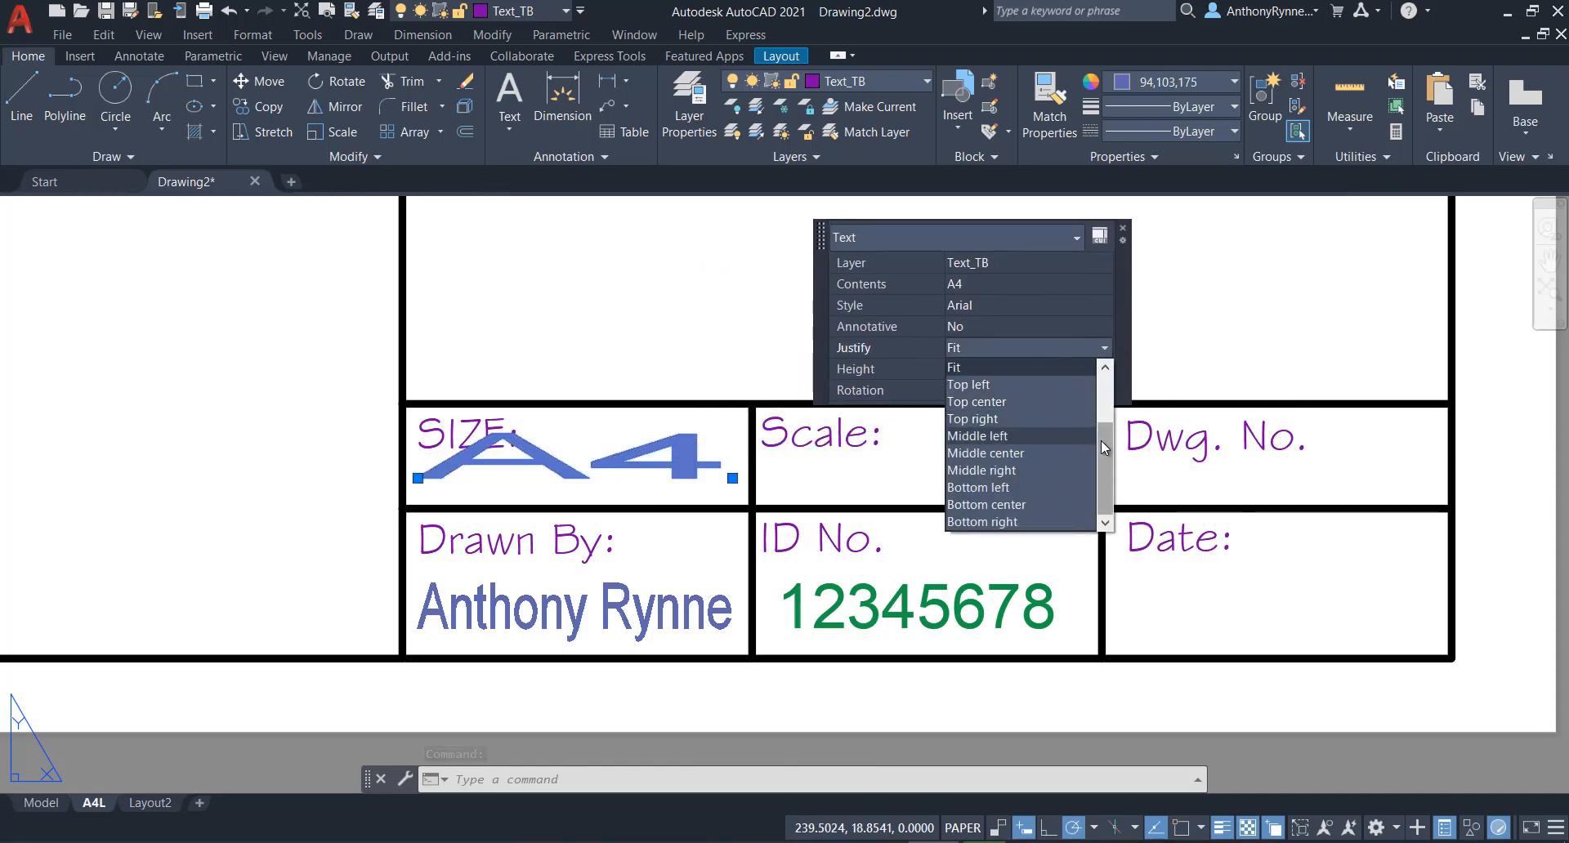
left_click_drag(1100, 439, 1095, 368)
left_click(980, 367)
left_click(418, 477)
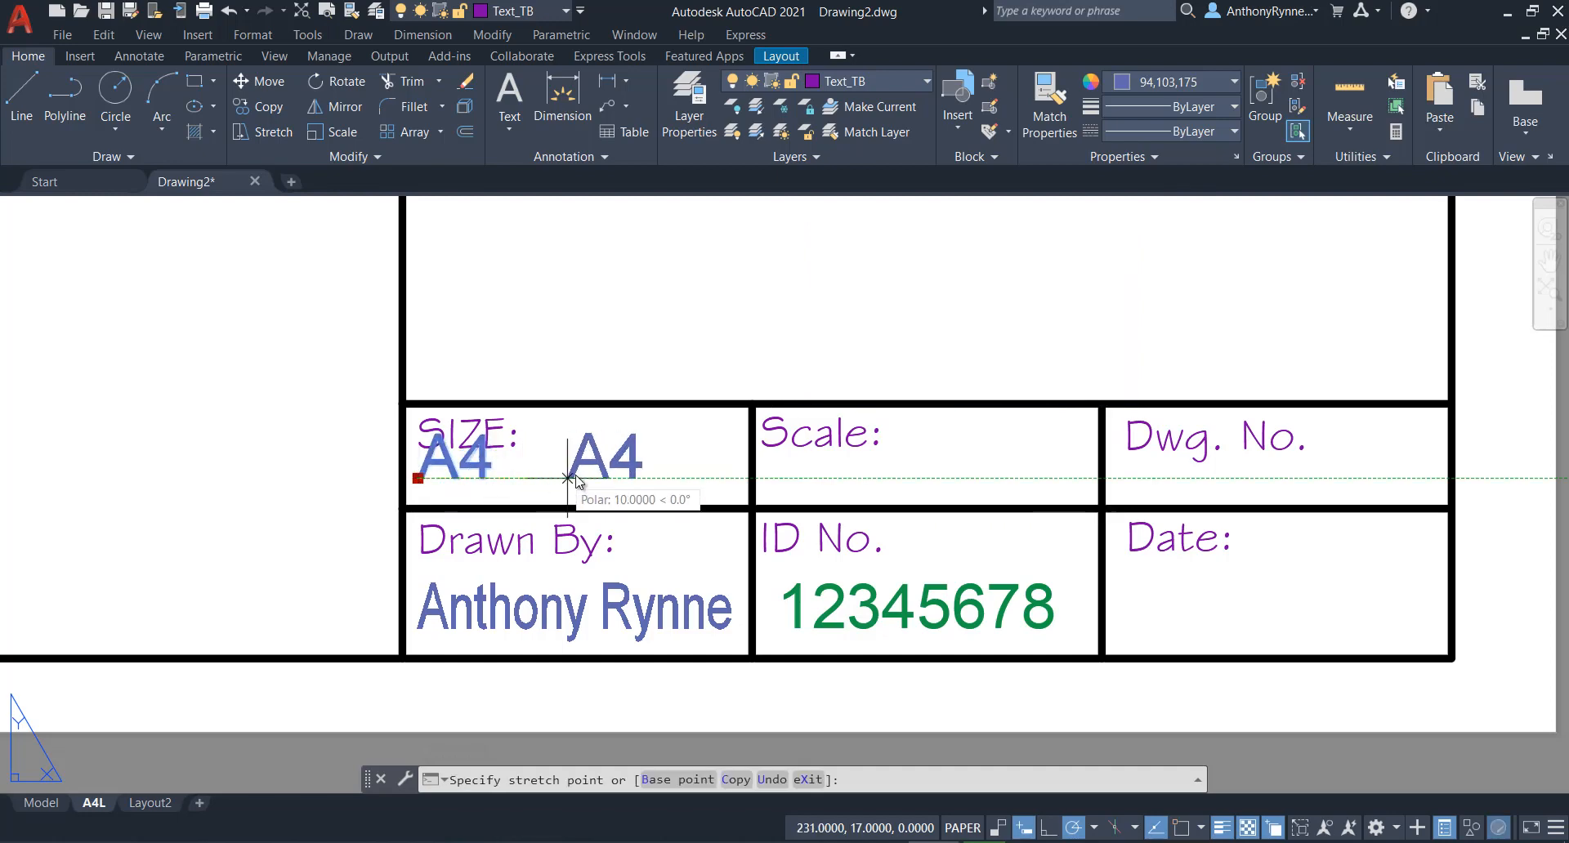
left_click(609, 473)
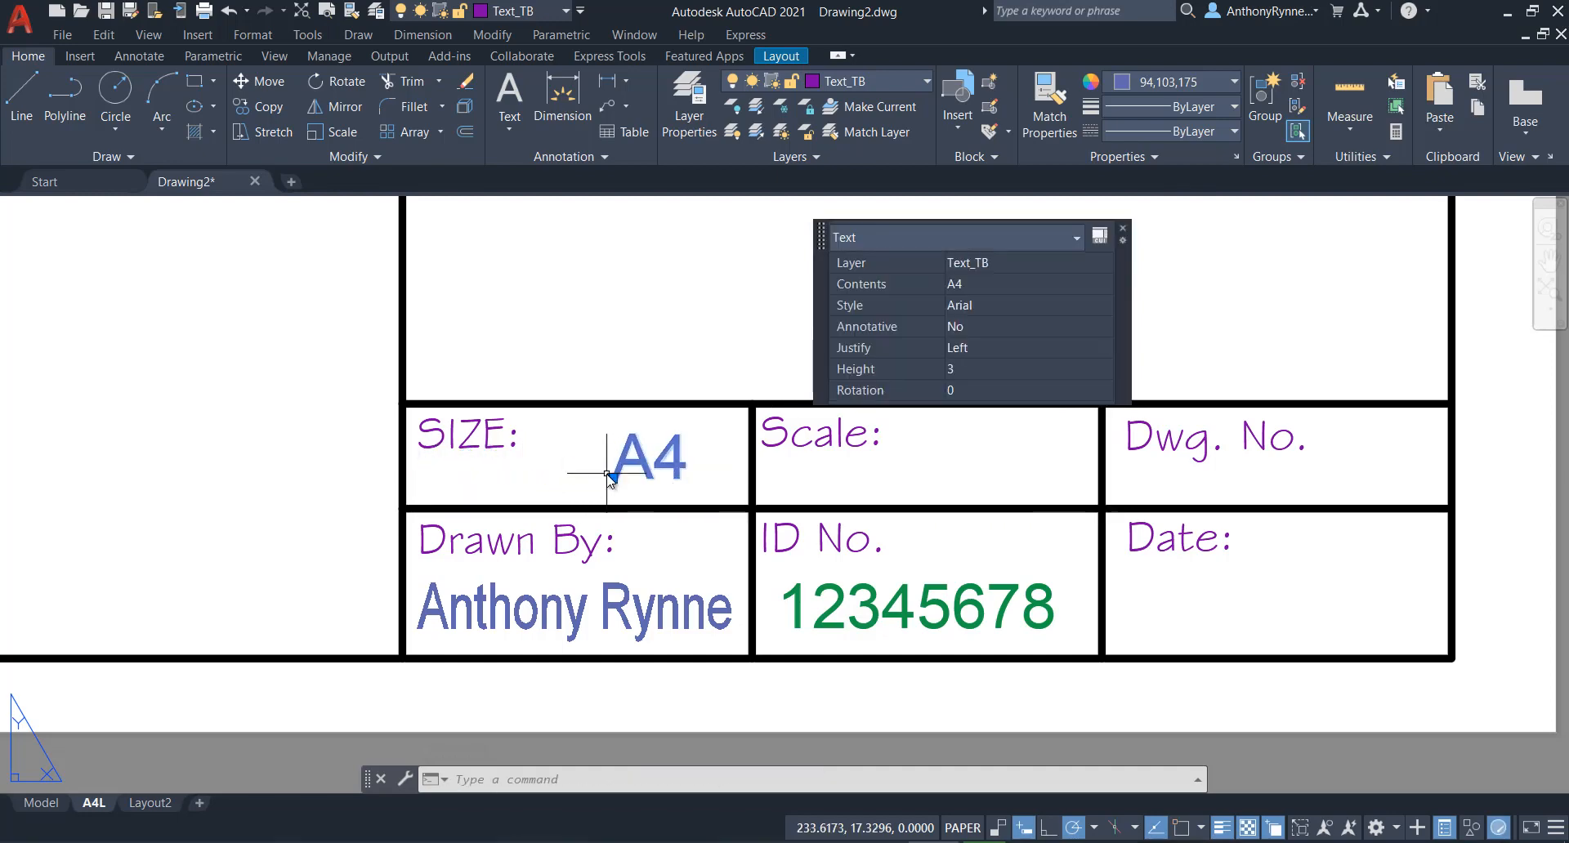
Set the A4 text's height to 4 and shift it slightly down and to the left within its cell.
left_click(966, 369)
type("4")
key("Tab")
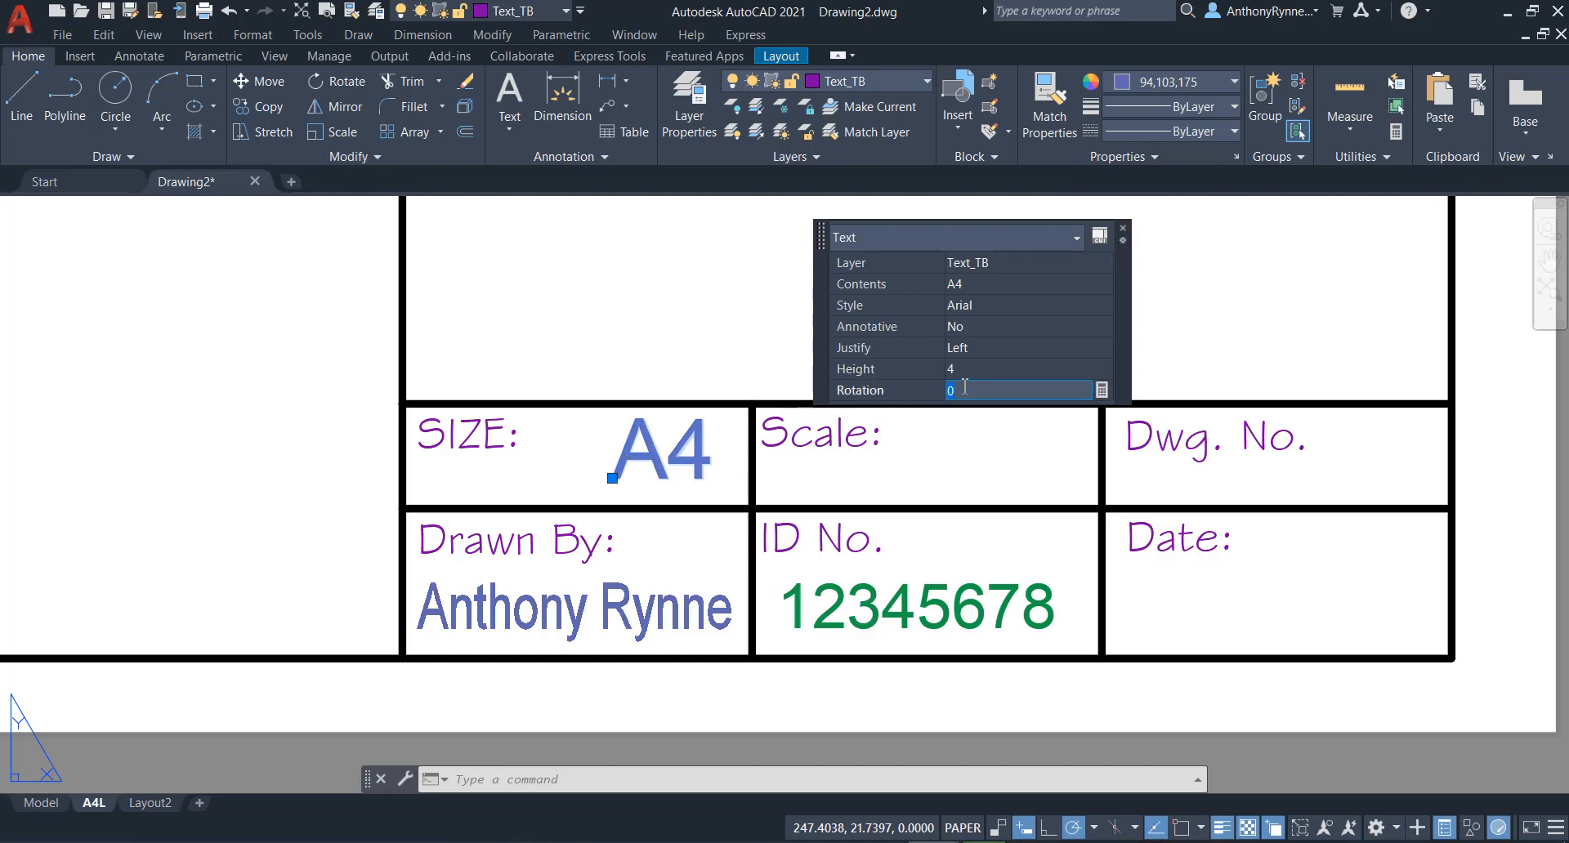
left_click(611, 478)
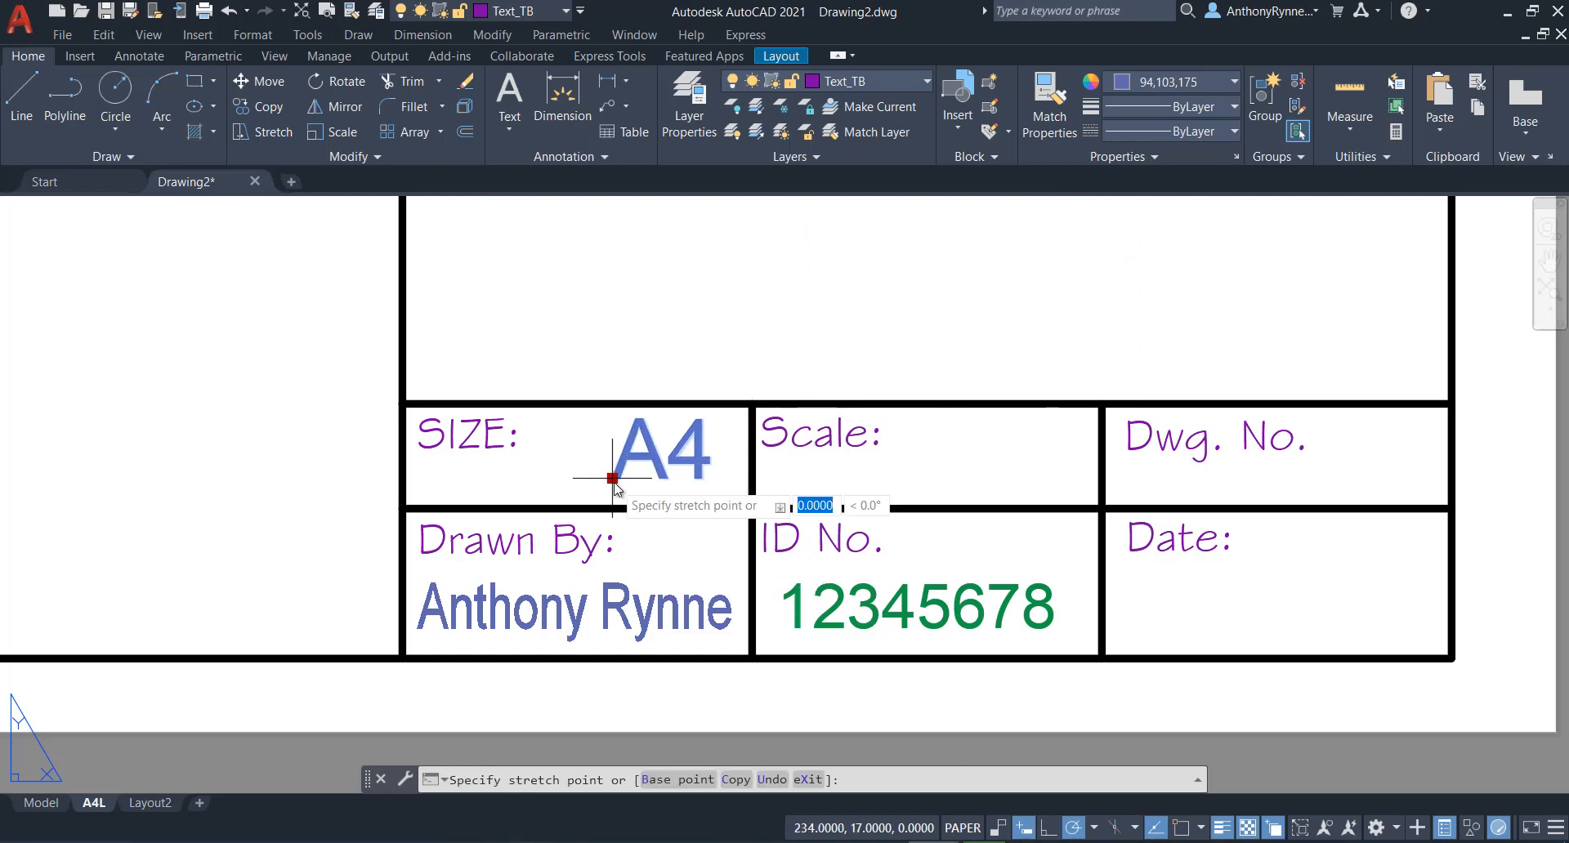
left_click(594, 488)
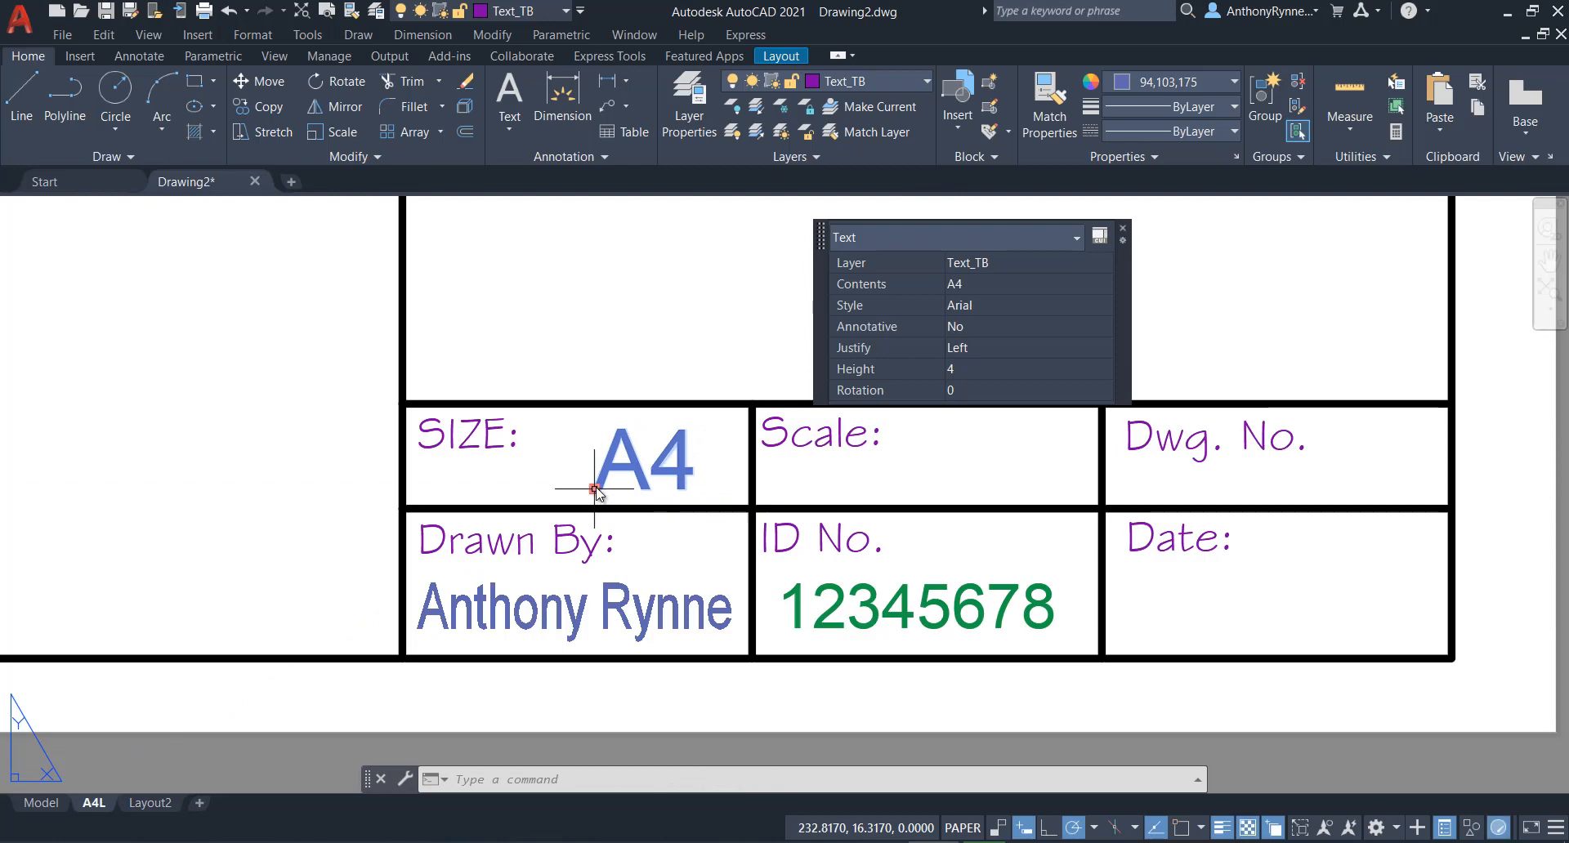
key("Escape")
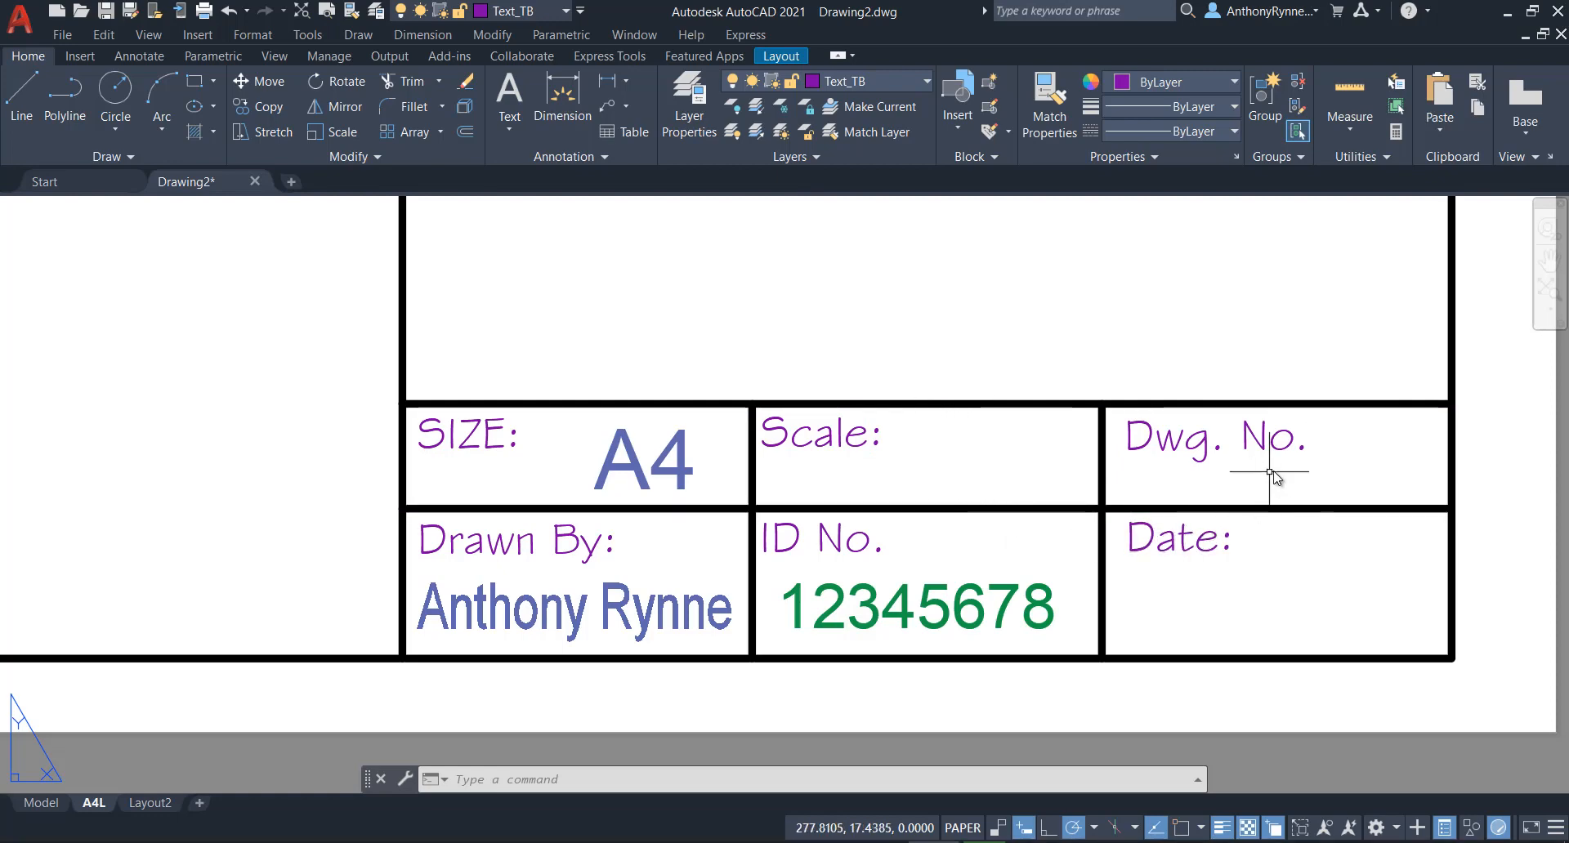
Create a multiline text box beneath the "Drawing Title:" label, spanning the cell's width with its opposite corner at 287,25.
scroll(1209, 560, "down", 3)
middle_click_drag(1188, 572, 968, 624)
middle_click_drag(1156, 528, 1076, 534)
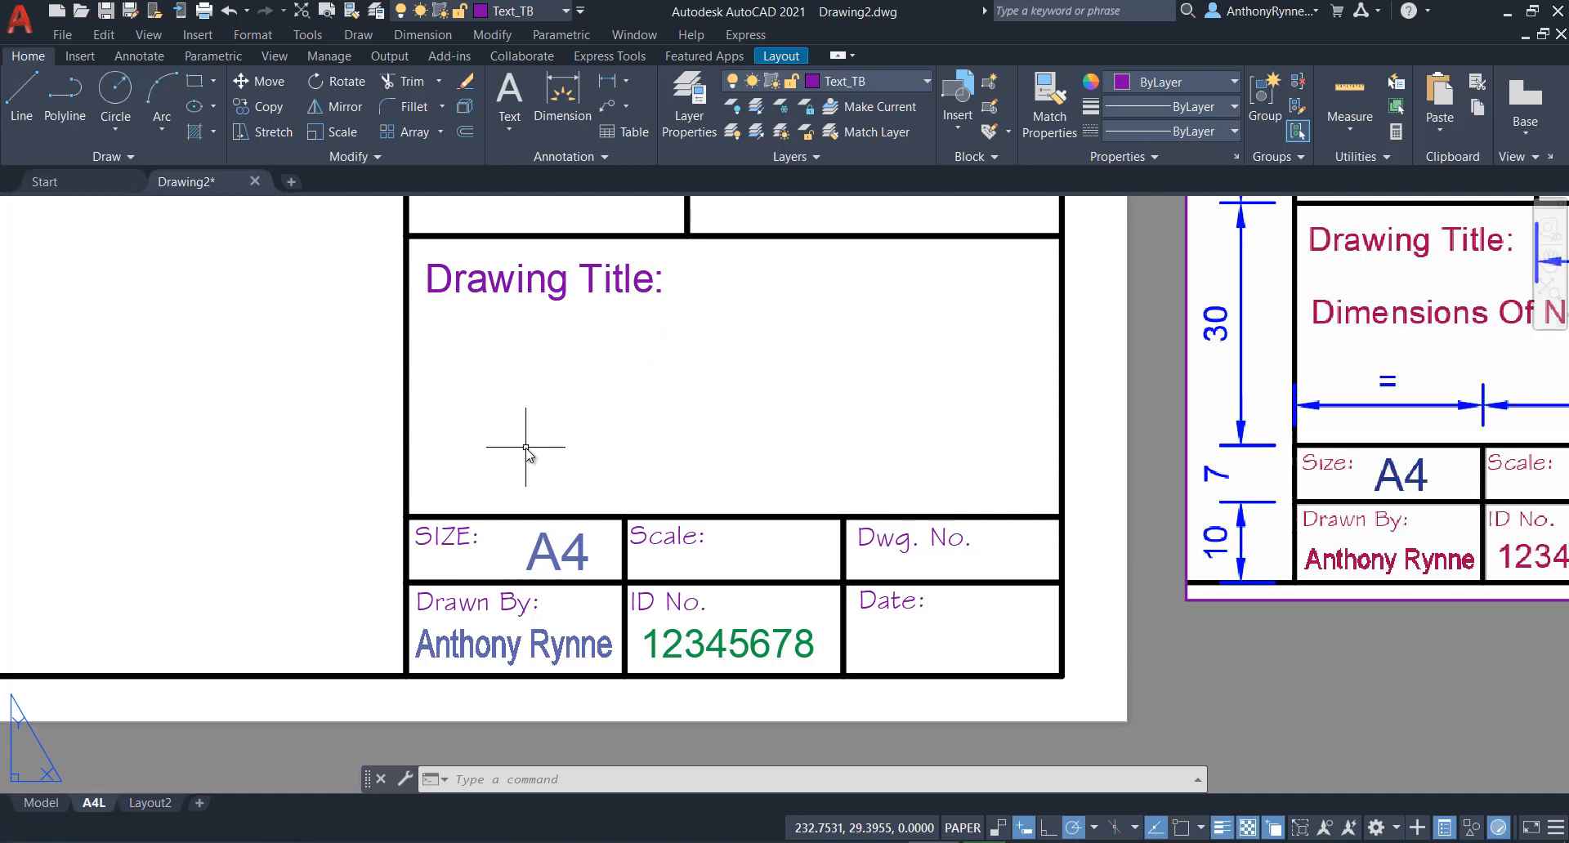
left_click(139, 56)
left_click(44, 126)
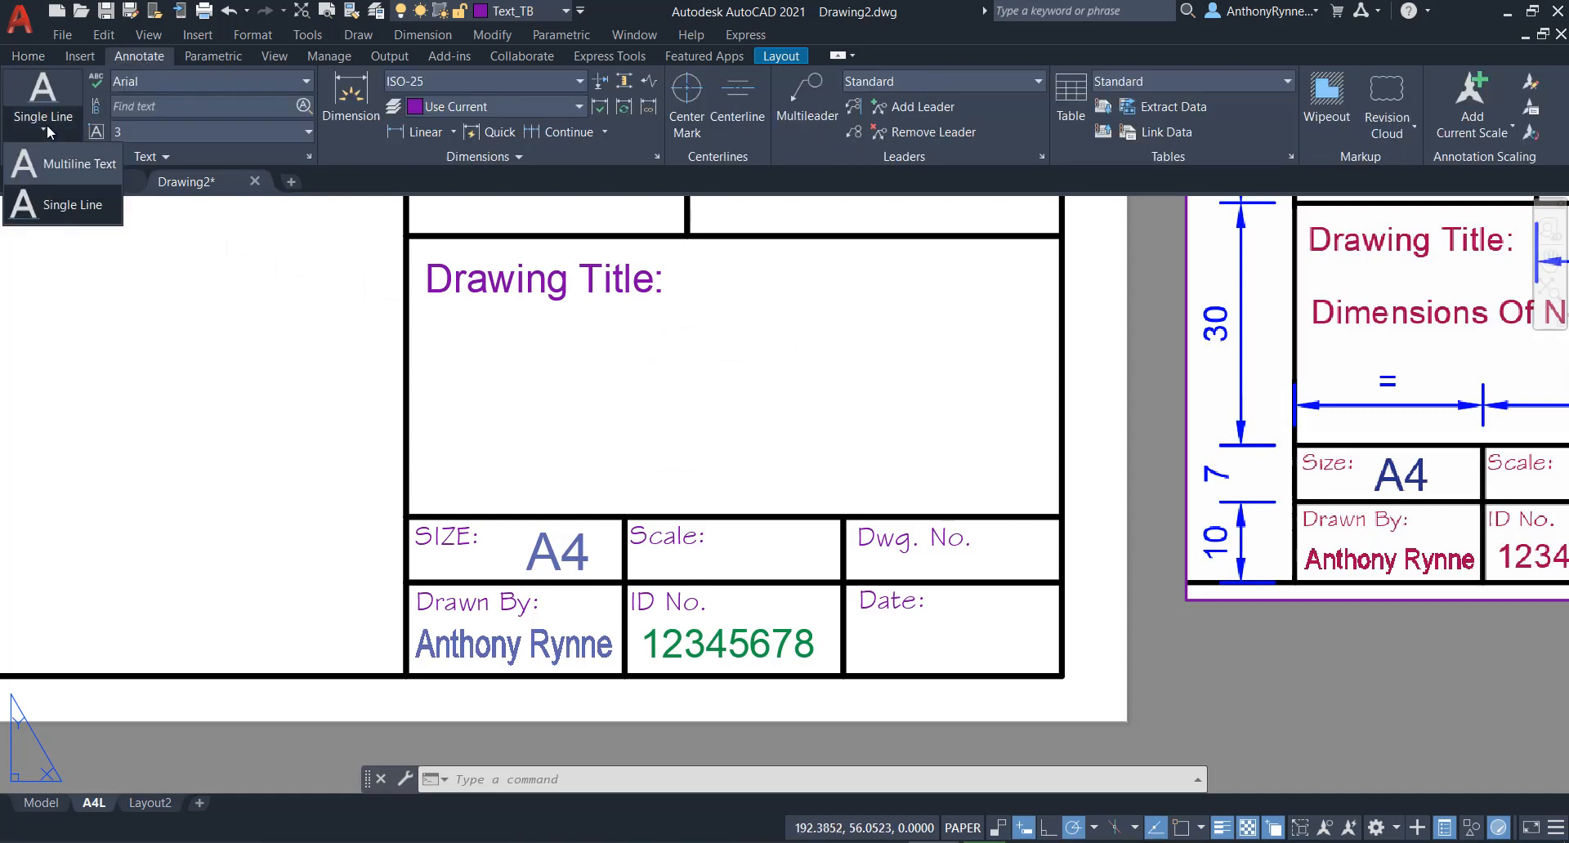
left_click(60, 169)
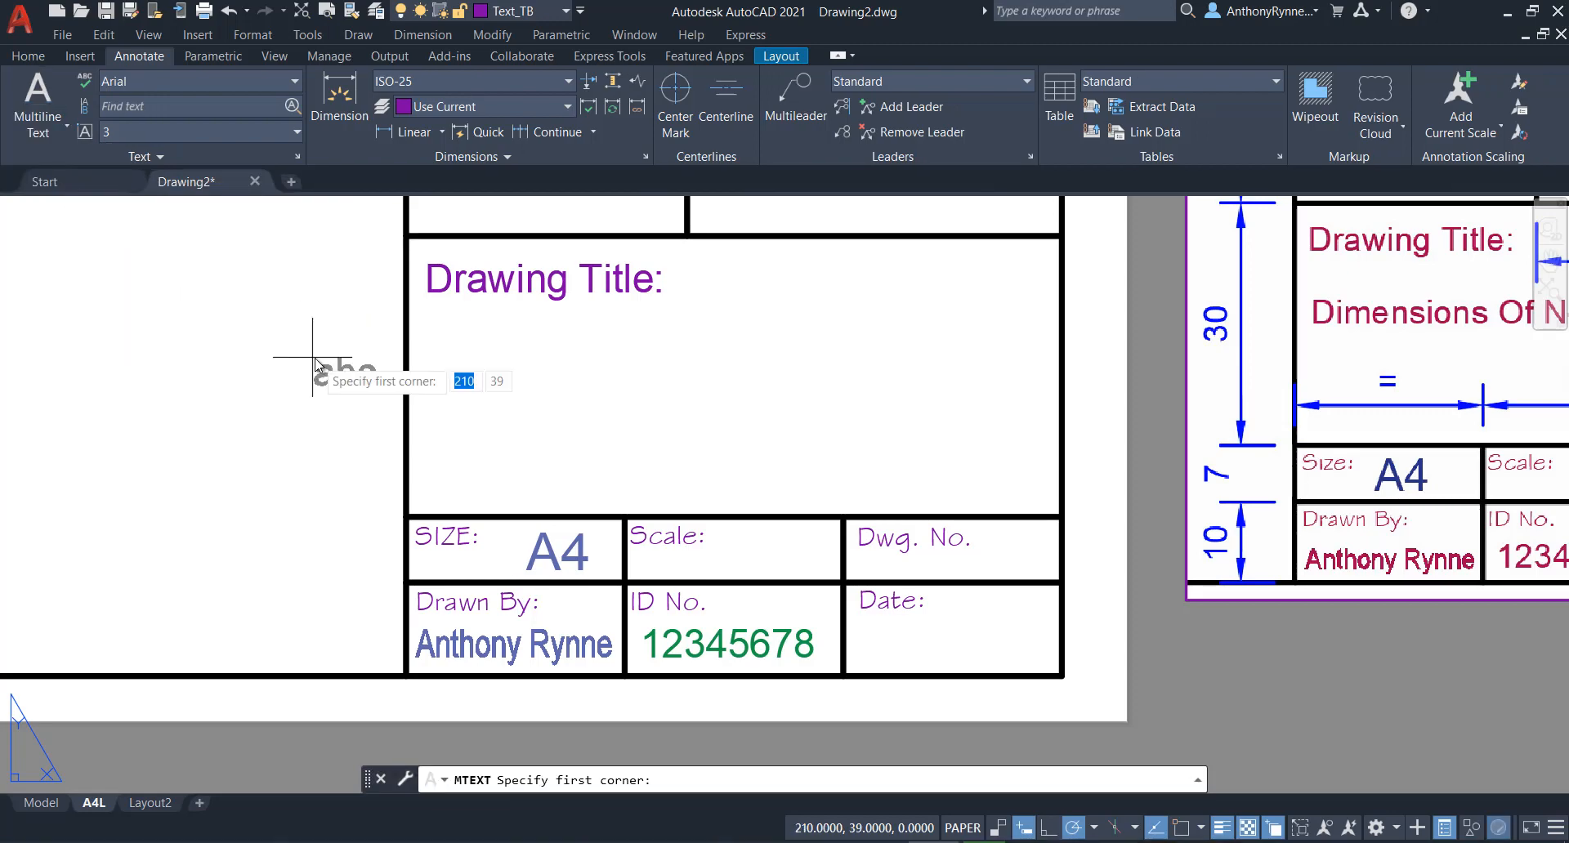
left_click(425, 319)
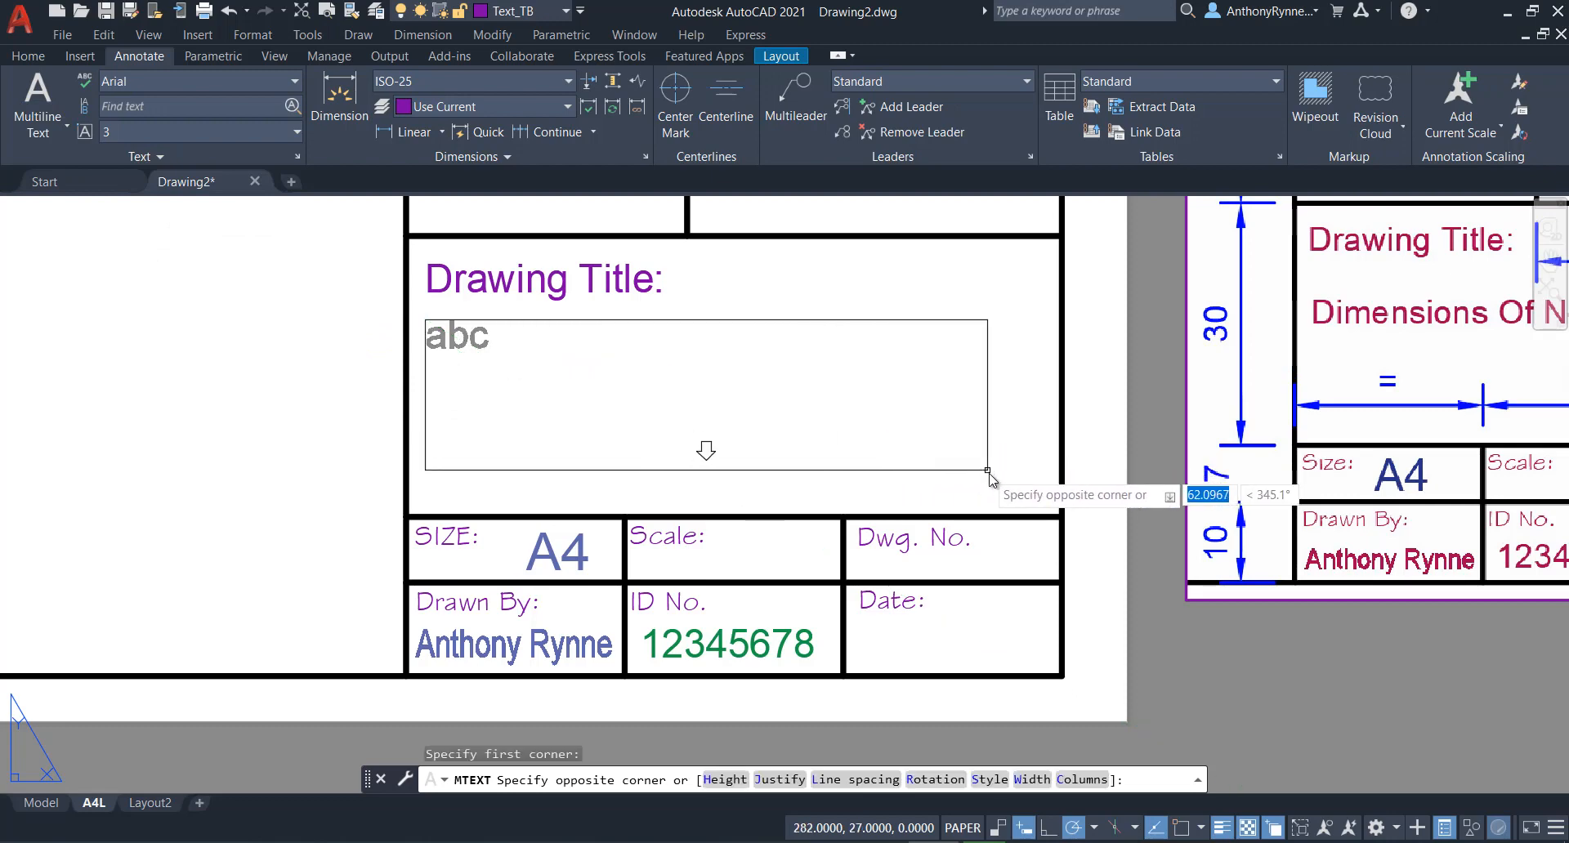
left_click(1036, 496)
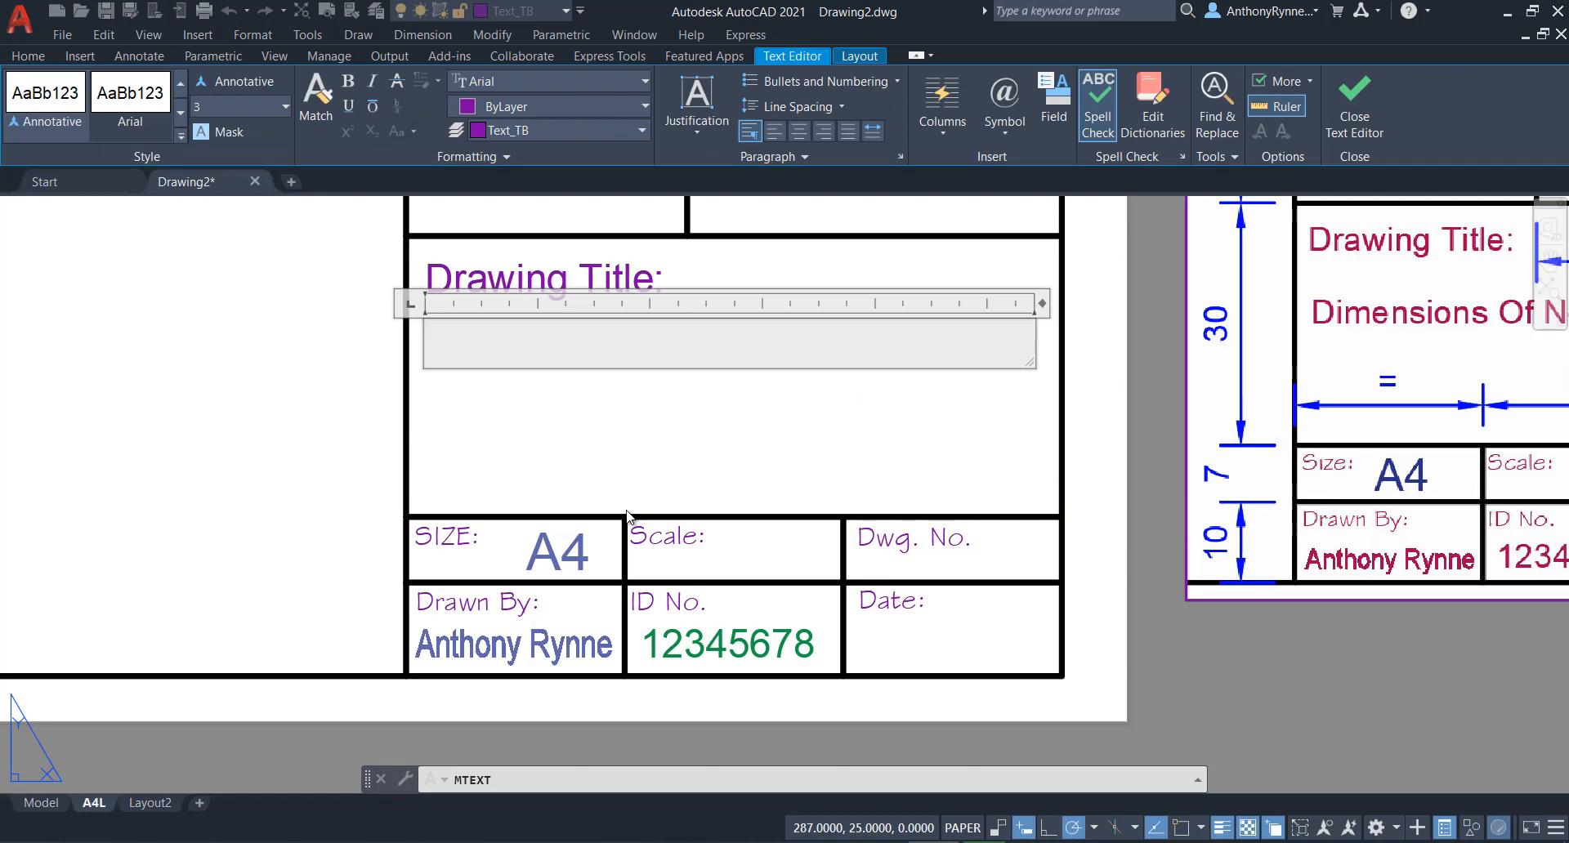
scroll(627, 515, "up", 2)
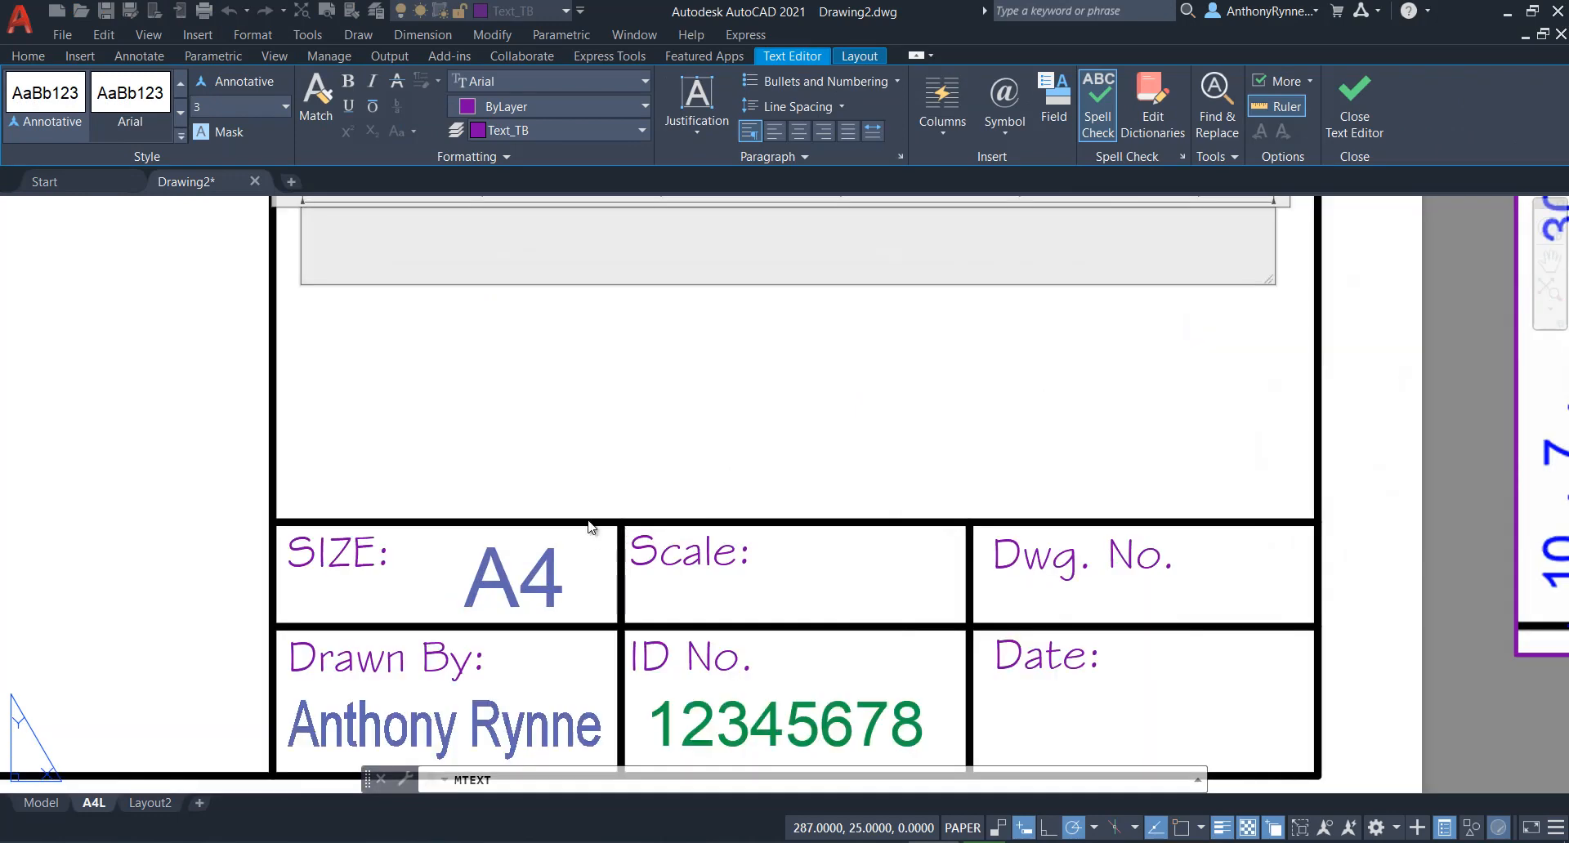
scroll(564, 438, "up", 3)
scroll(564, 438, "down", 3)
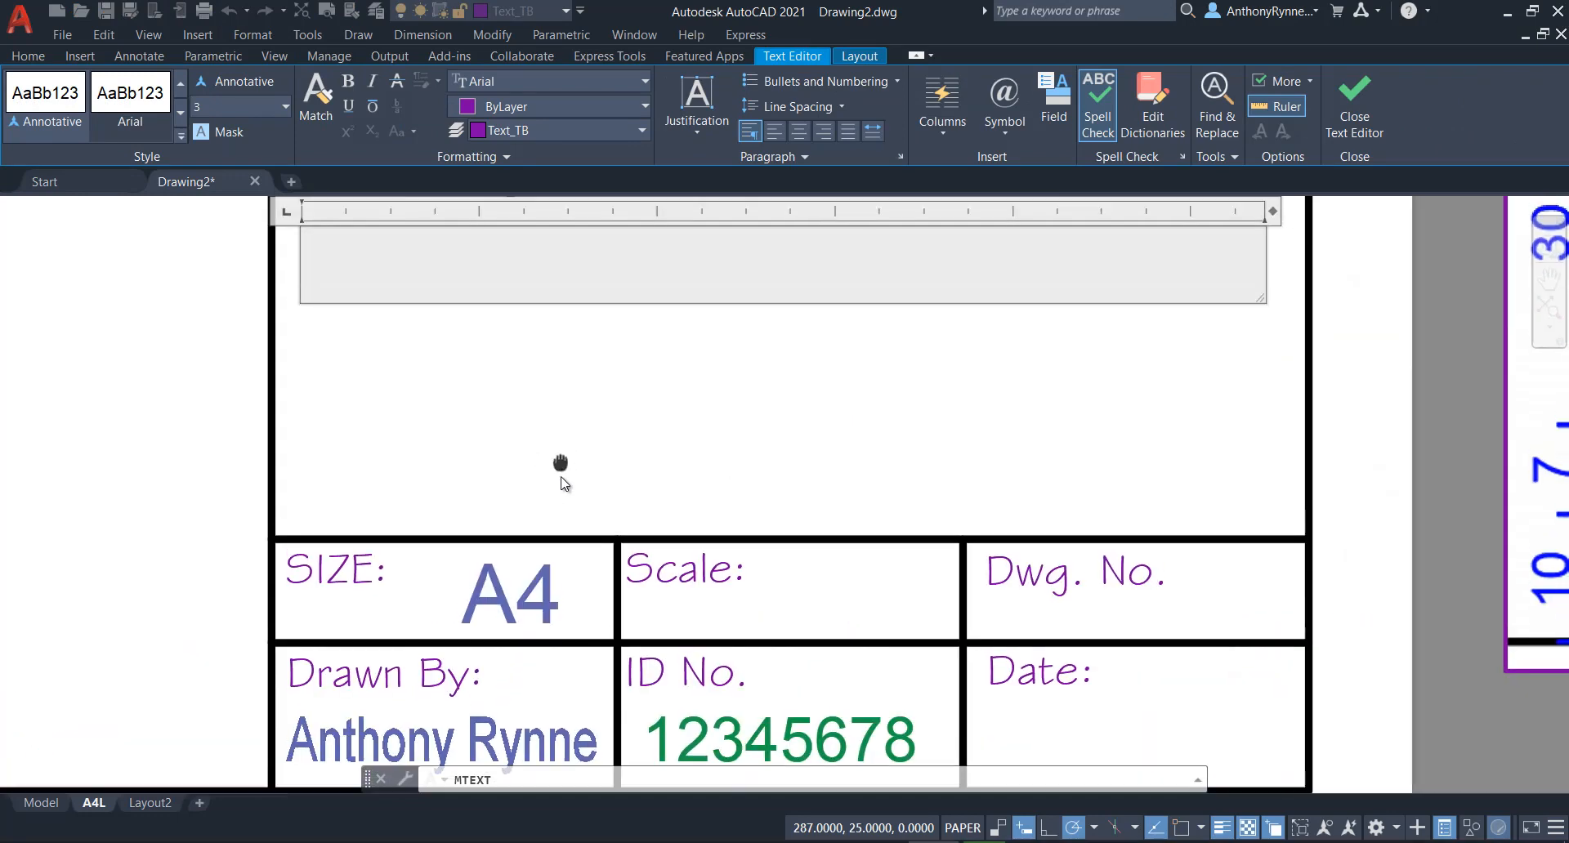
scroll(568, 494, "down", 2)
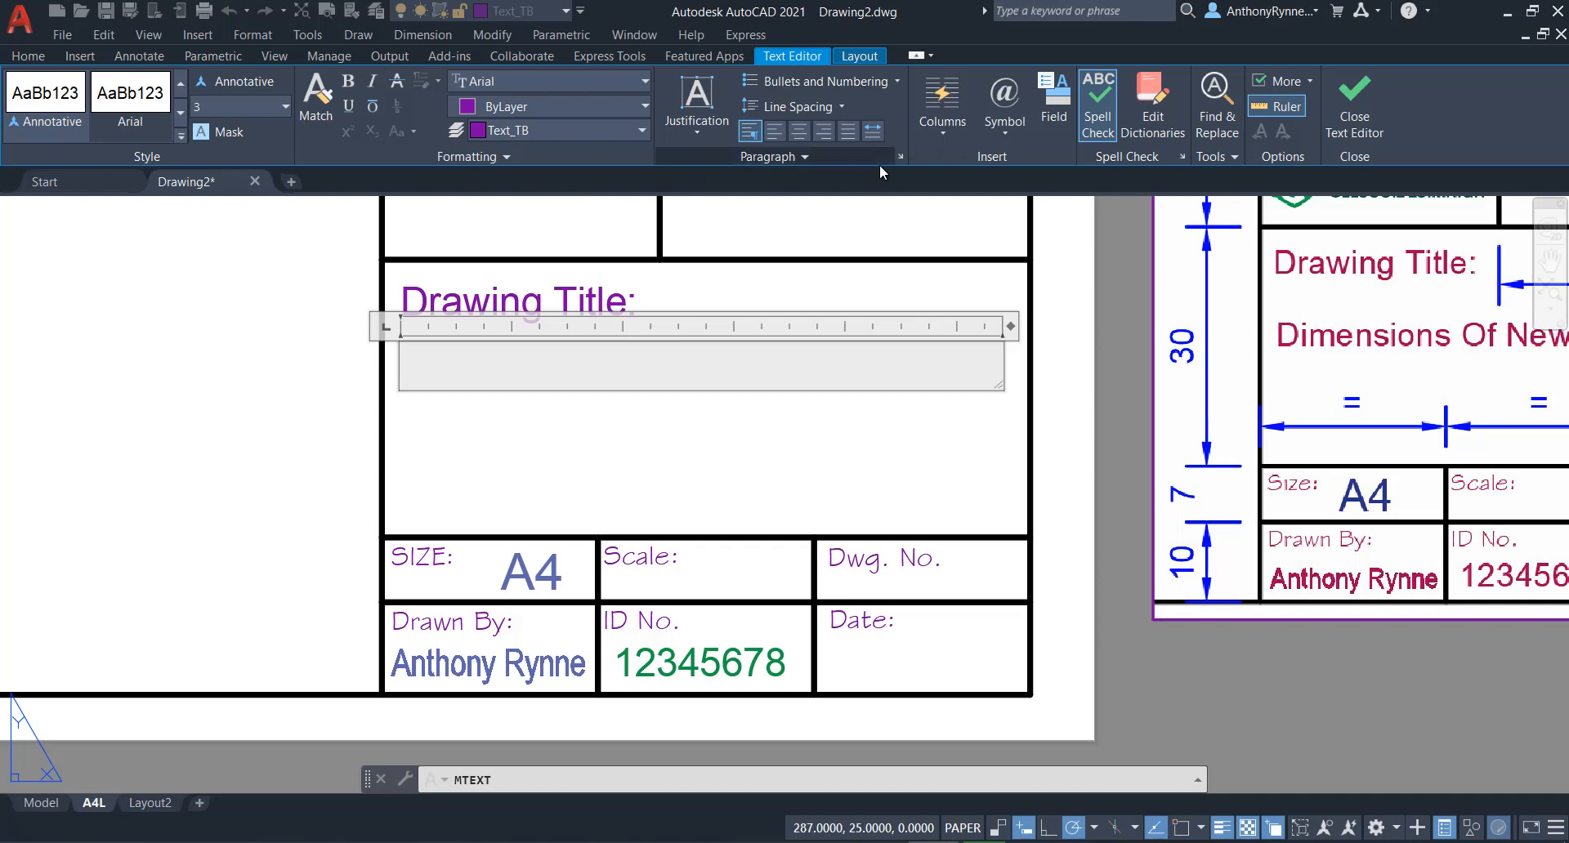
Insert the Document category's Filename field in title case, showing the filename only without extension, and finish the drawing title text.
left_click(1057, 114)
left_click_drag(1165, 123, 956, 149)
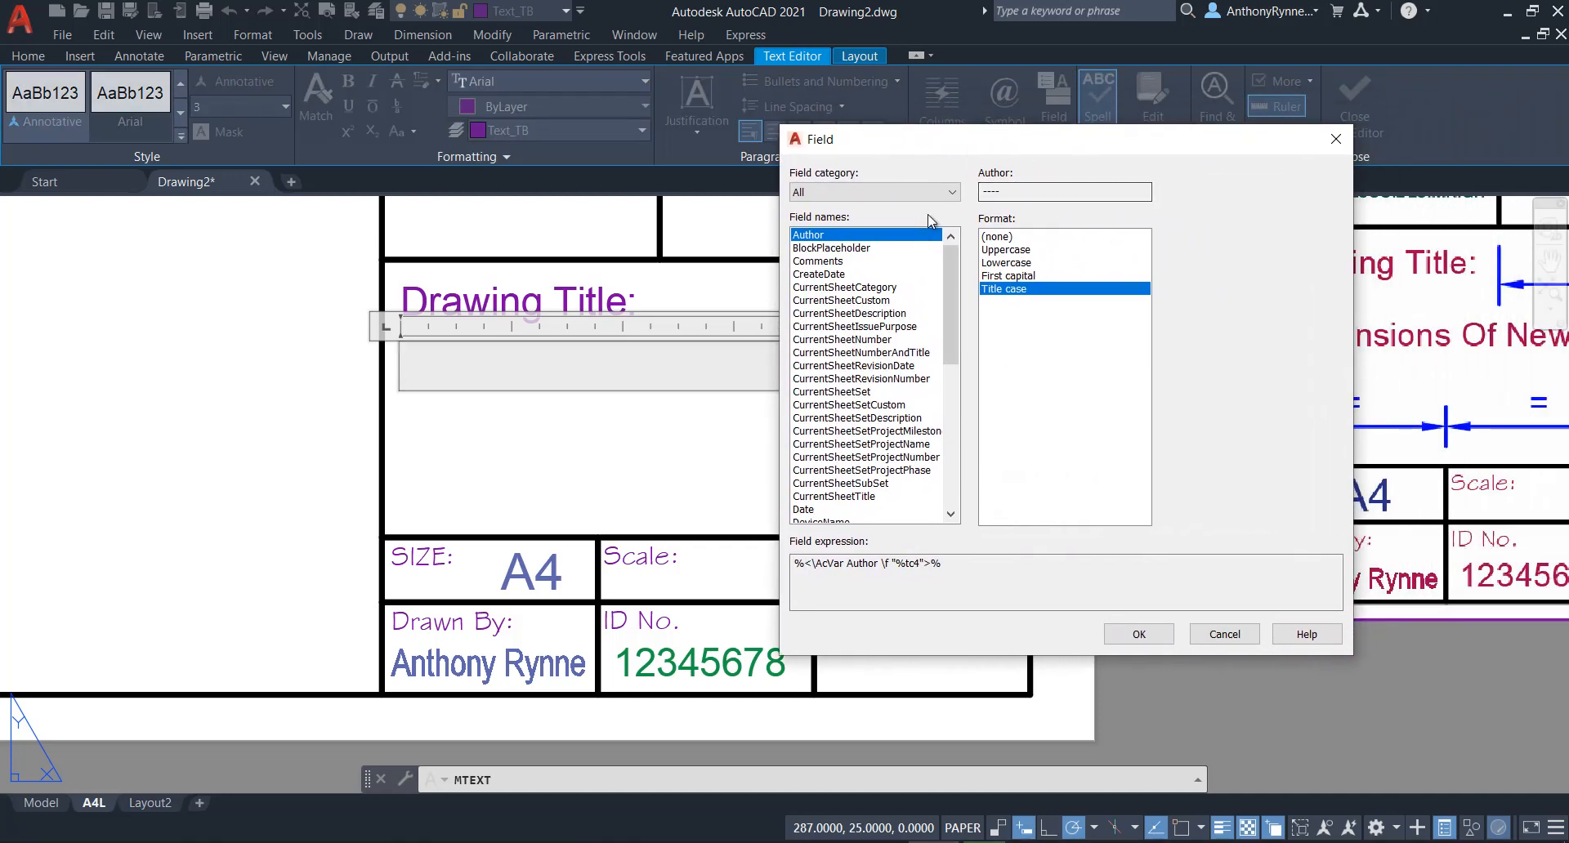
scroll(929, 514, "down", 8)
scroll(935, 425, "up", 8)
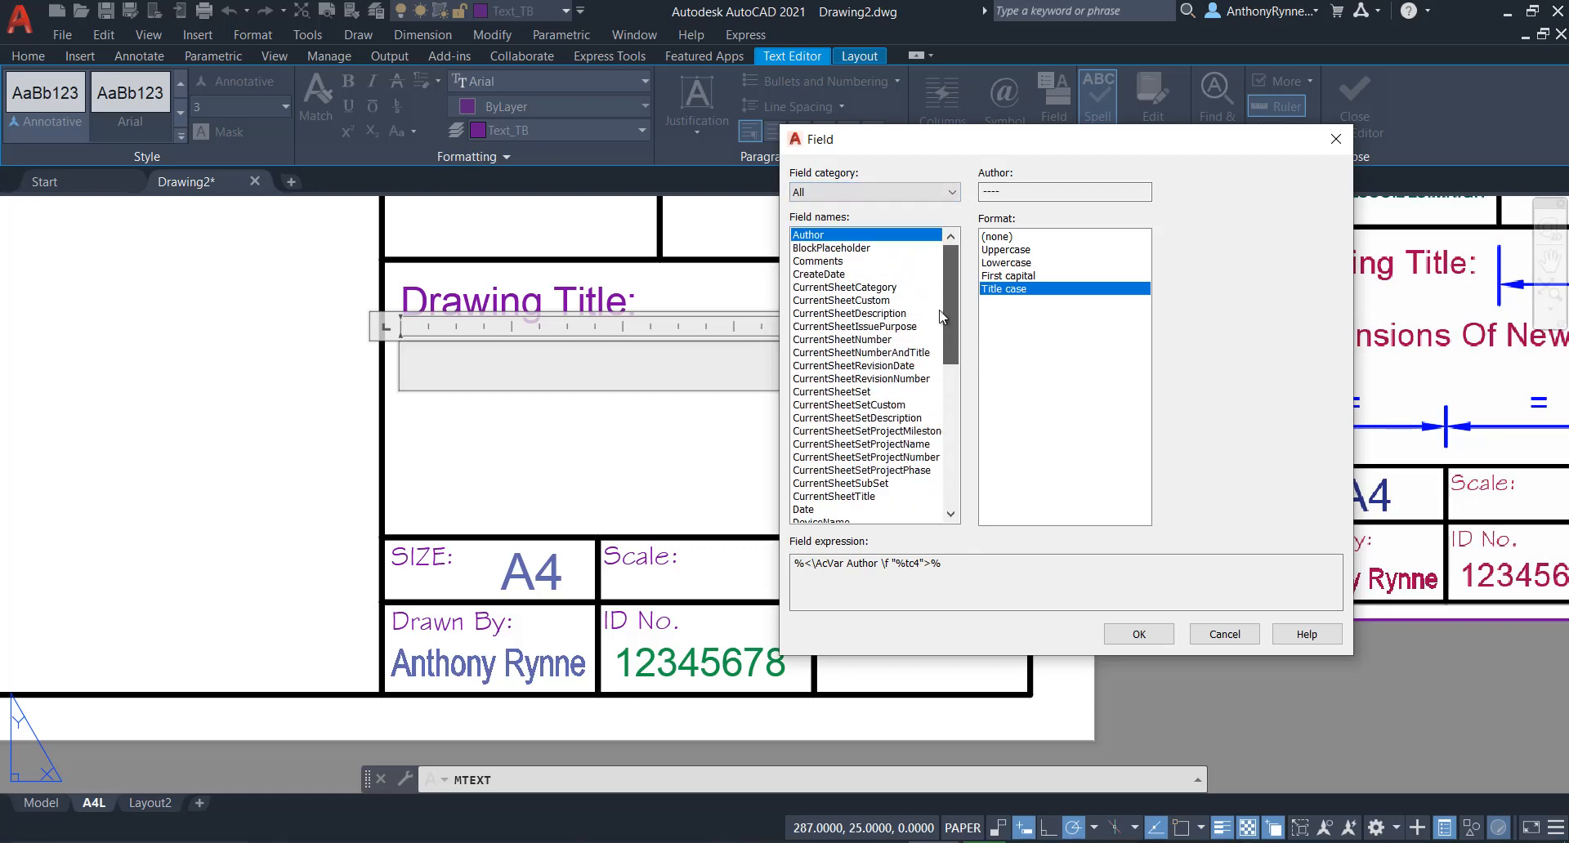
left_click(953, 192)
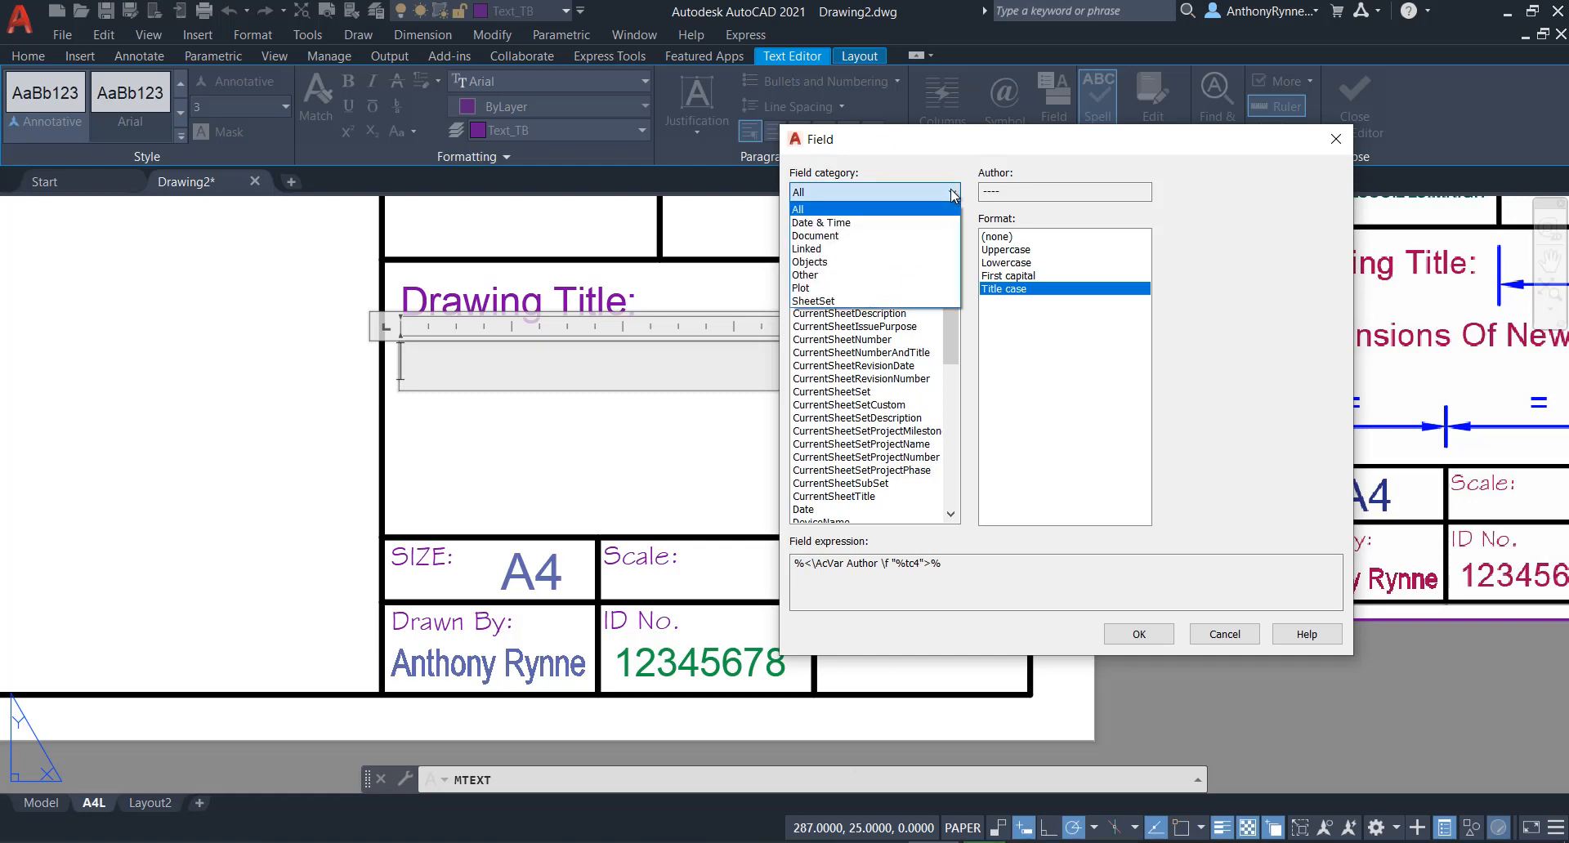
left_click(810, 240)
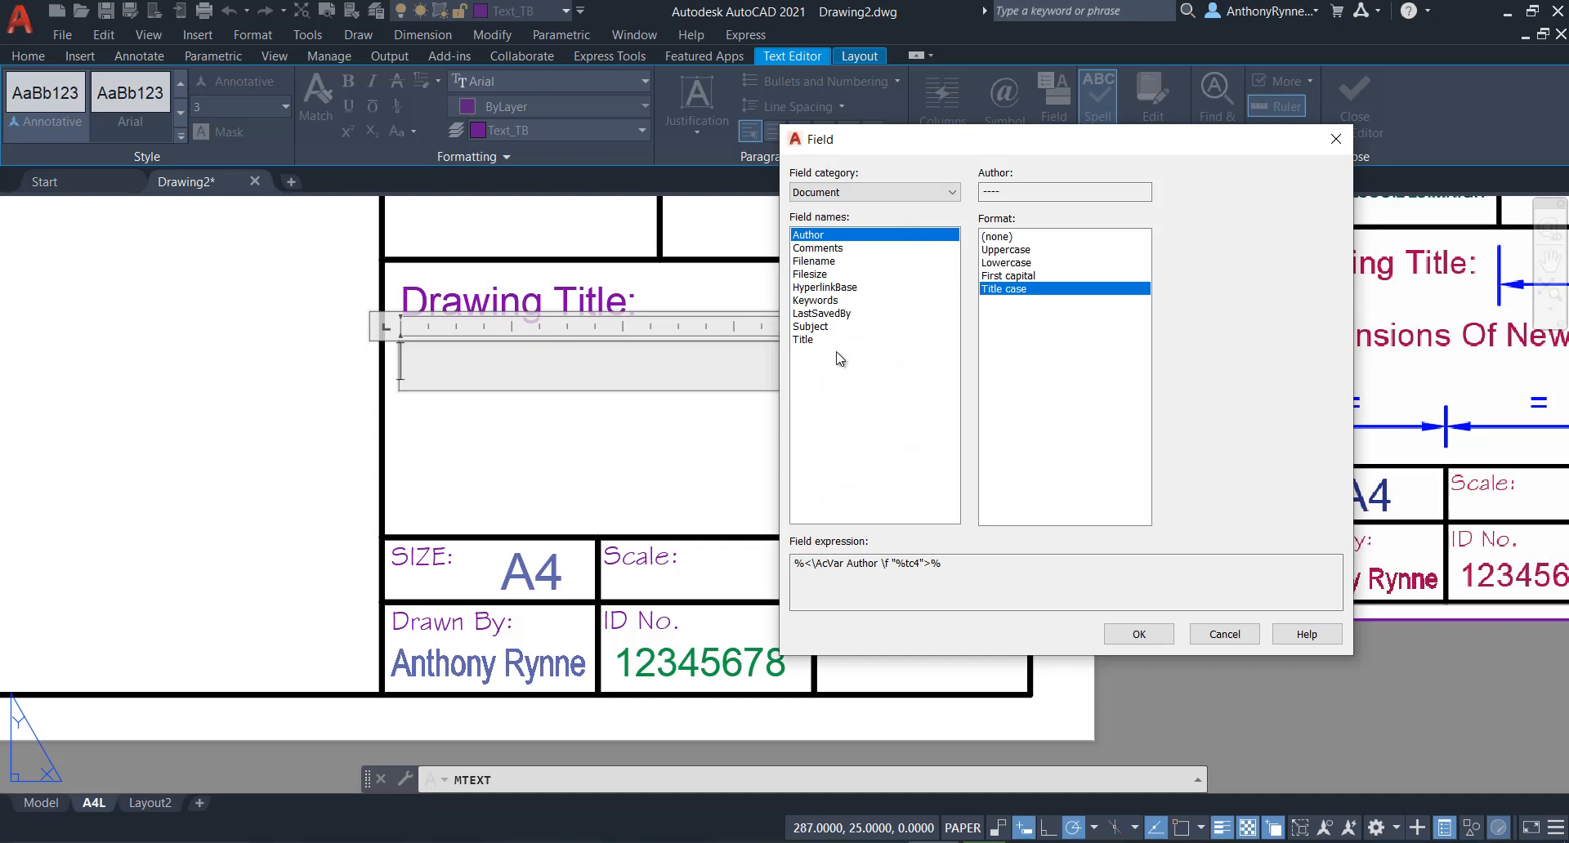
left_click(803, 263)
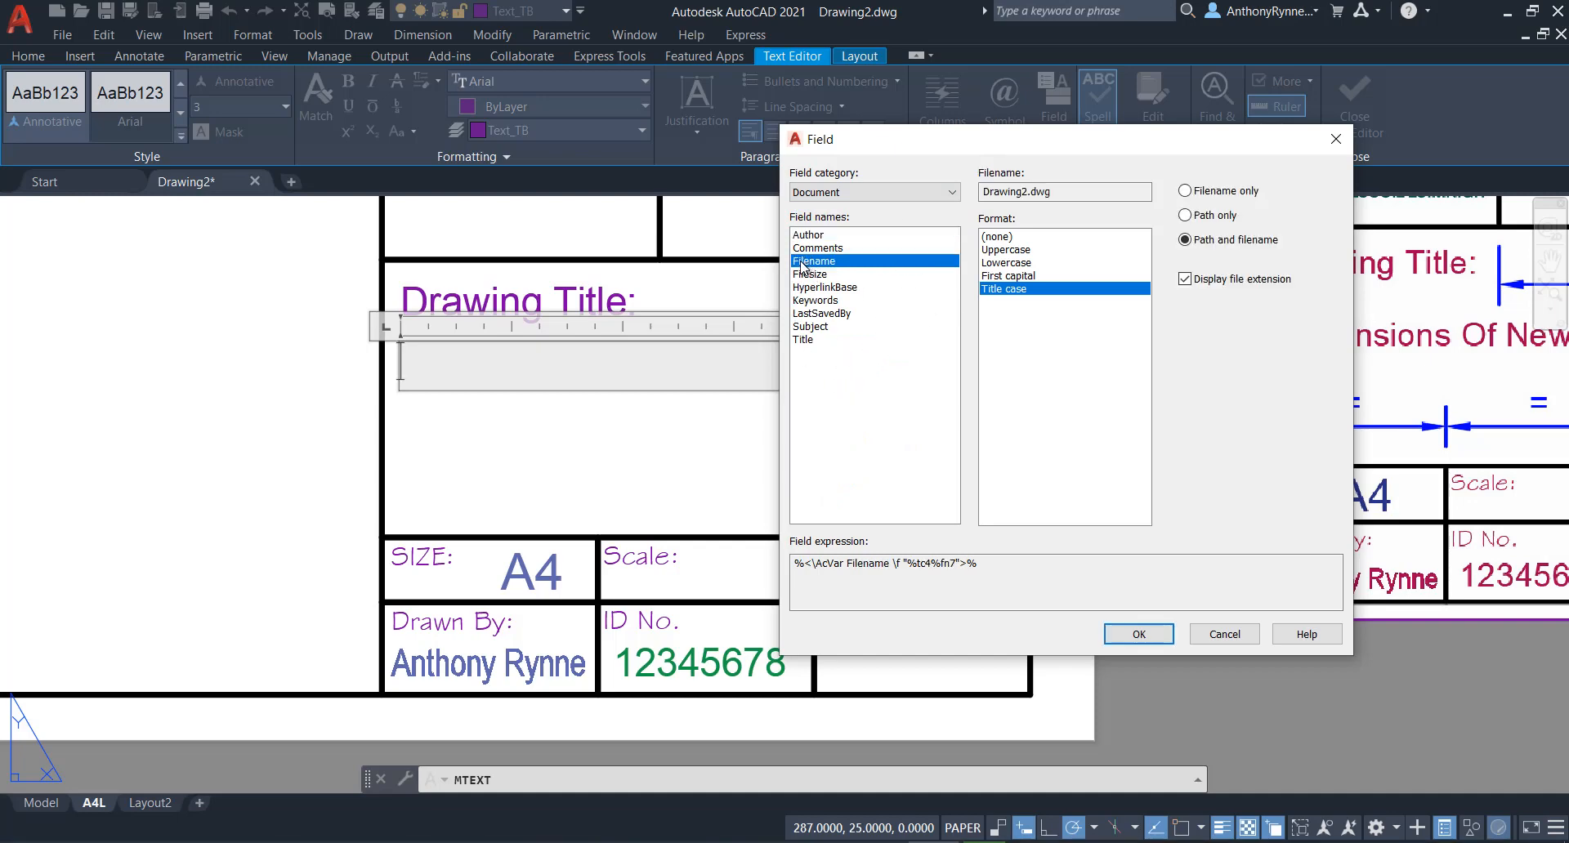
left_click(1184, 192)
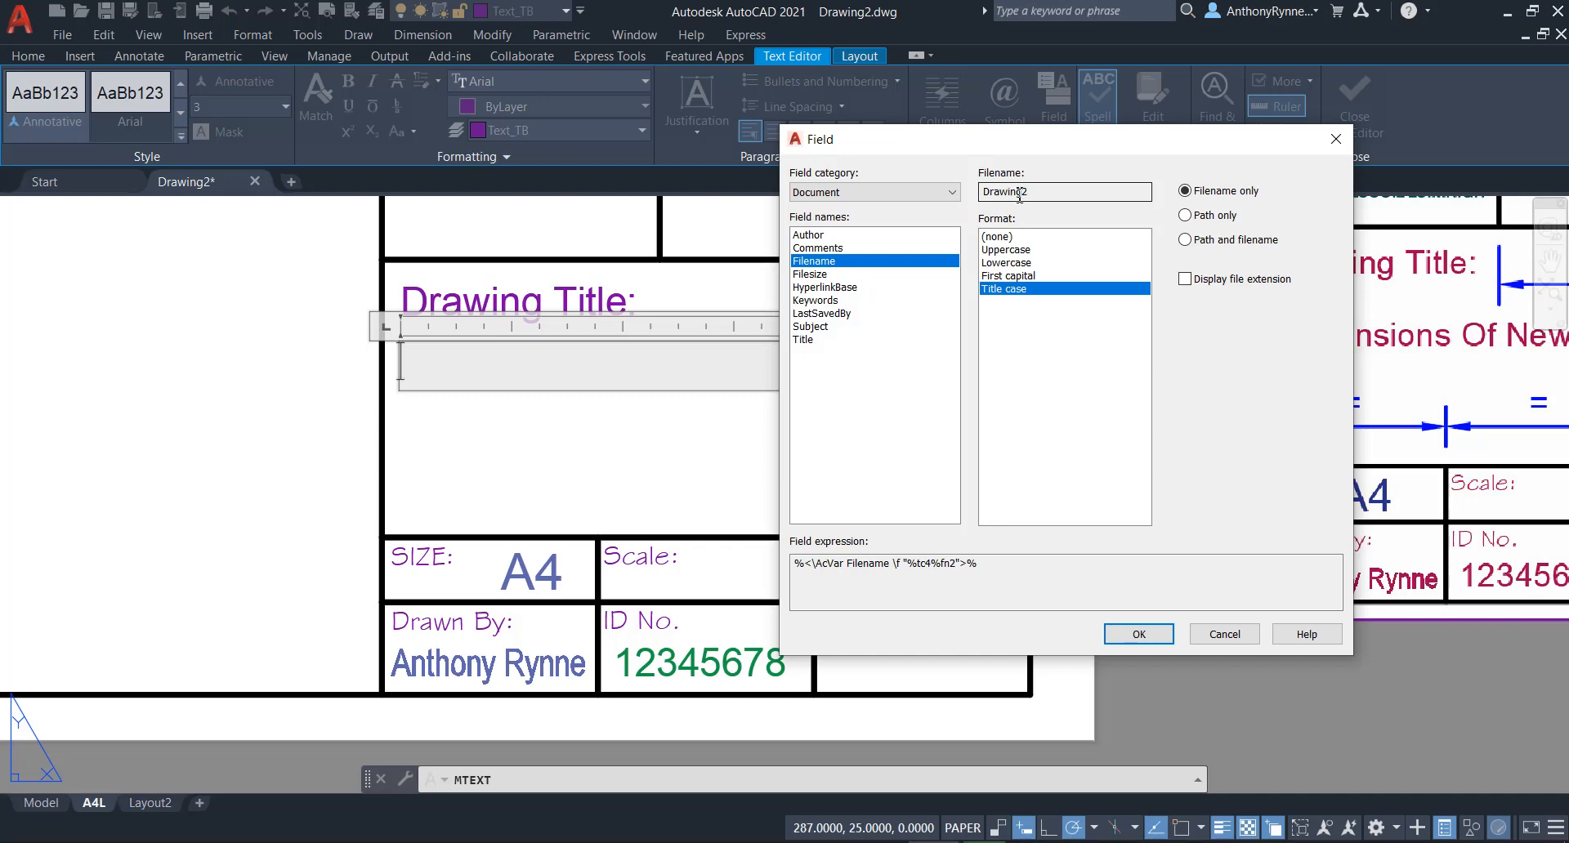
left_click(1138, 634)
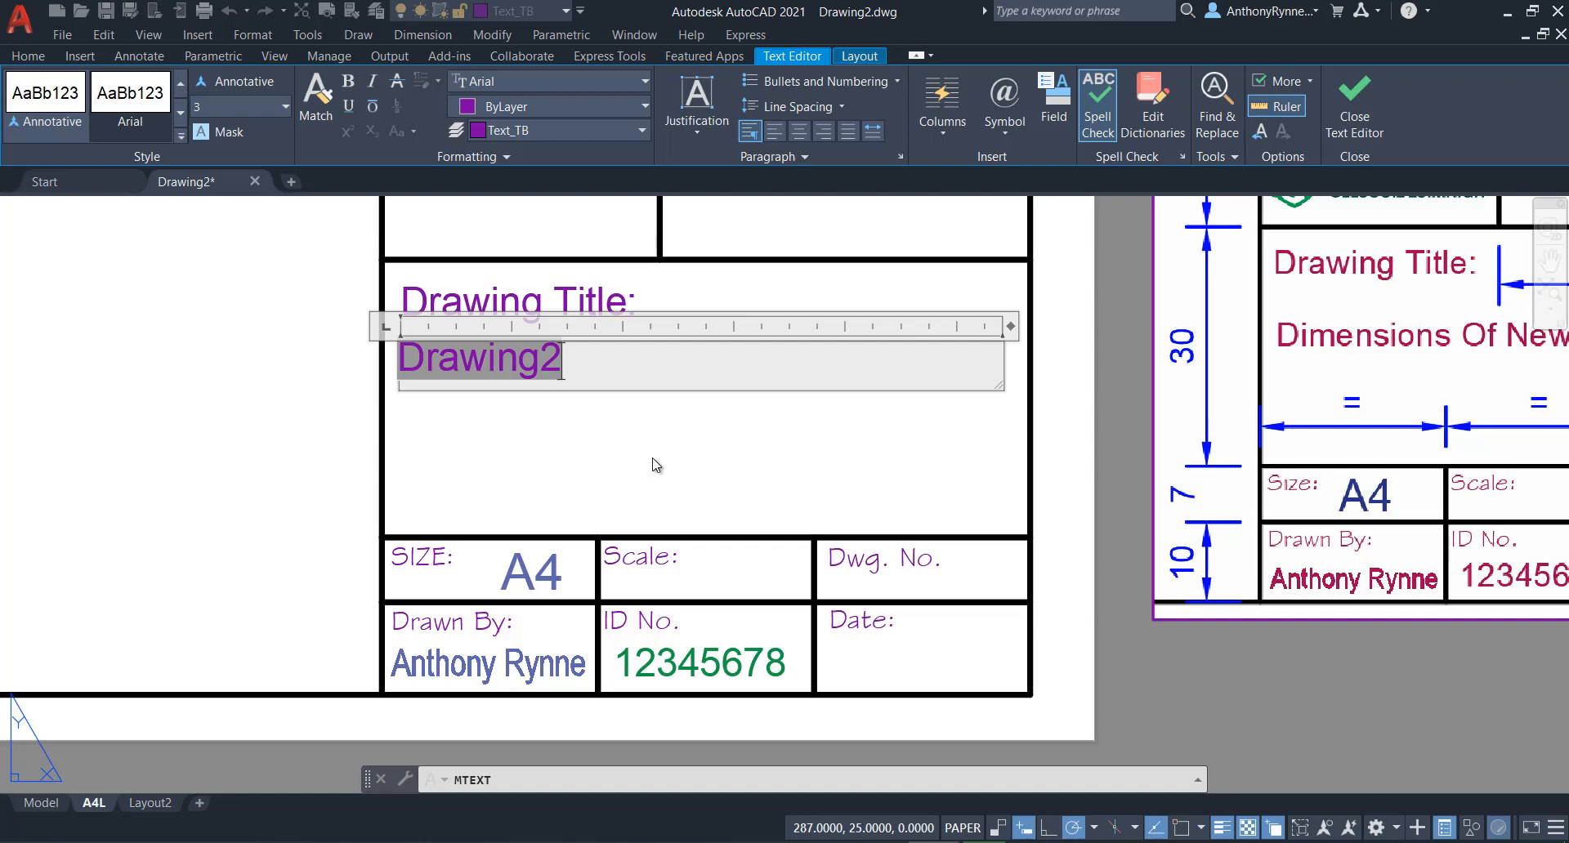
left_click(656, 465)
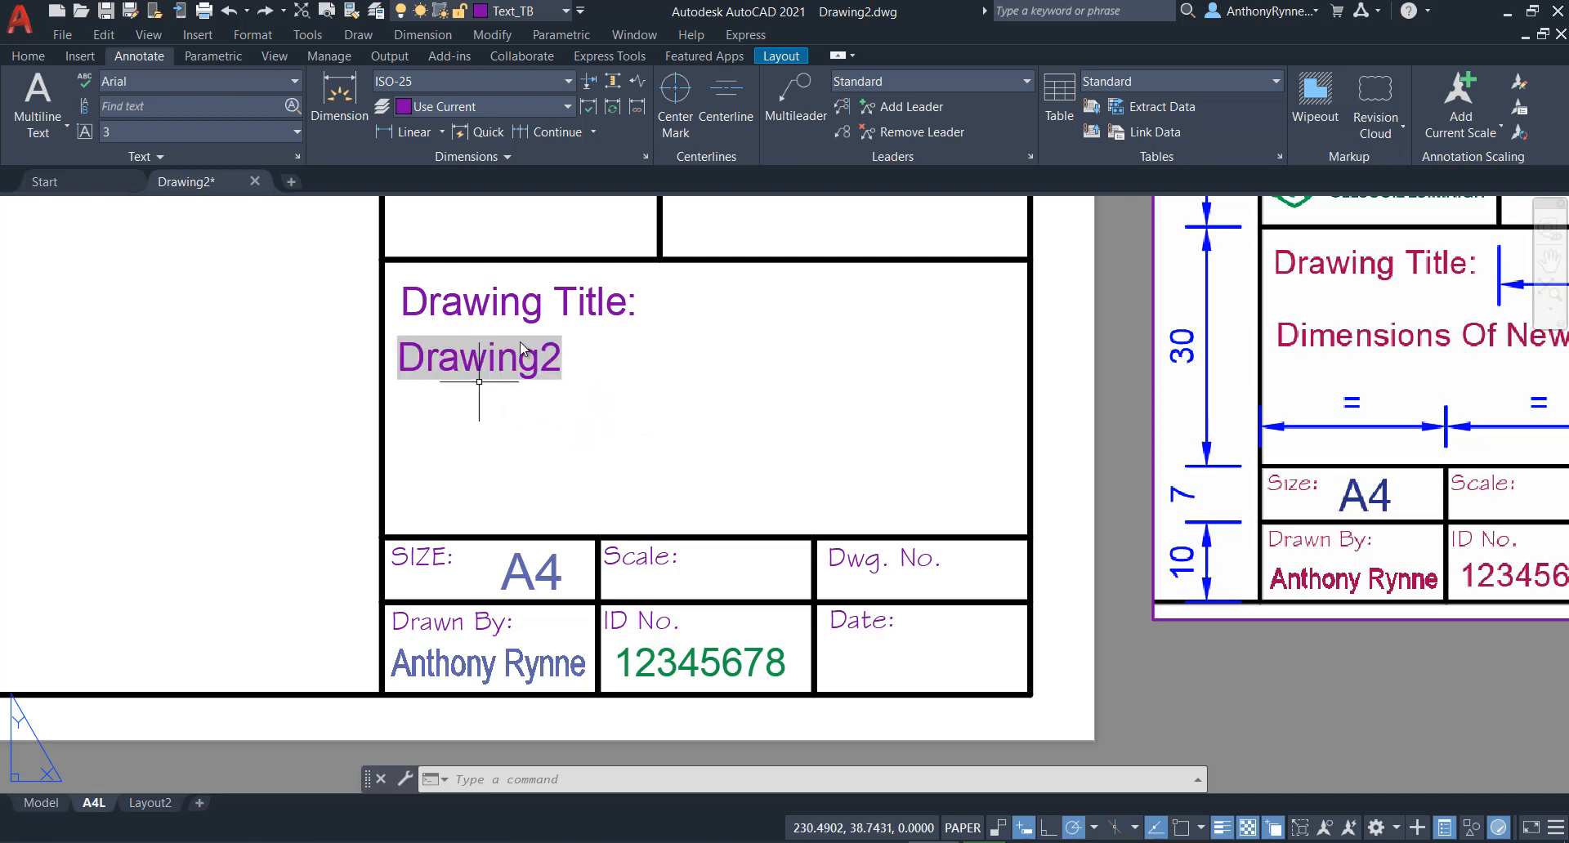
Start single-line text at 268,7 in the "Date:" cell with height 3 and rotation 0.
middle_click_drag(1525, 664, 1248, 617)
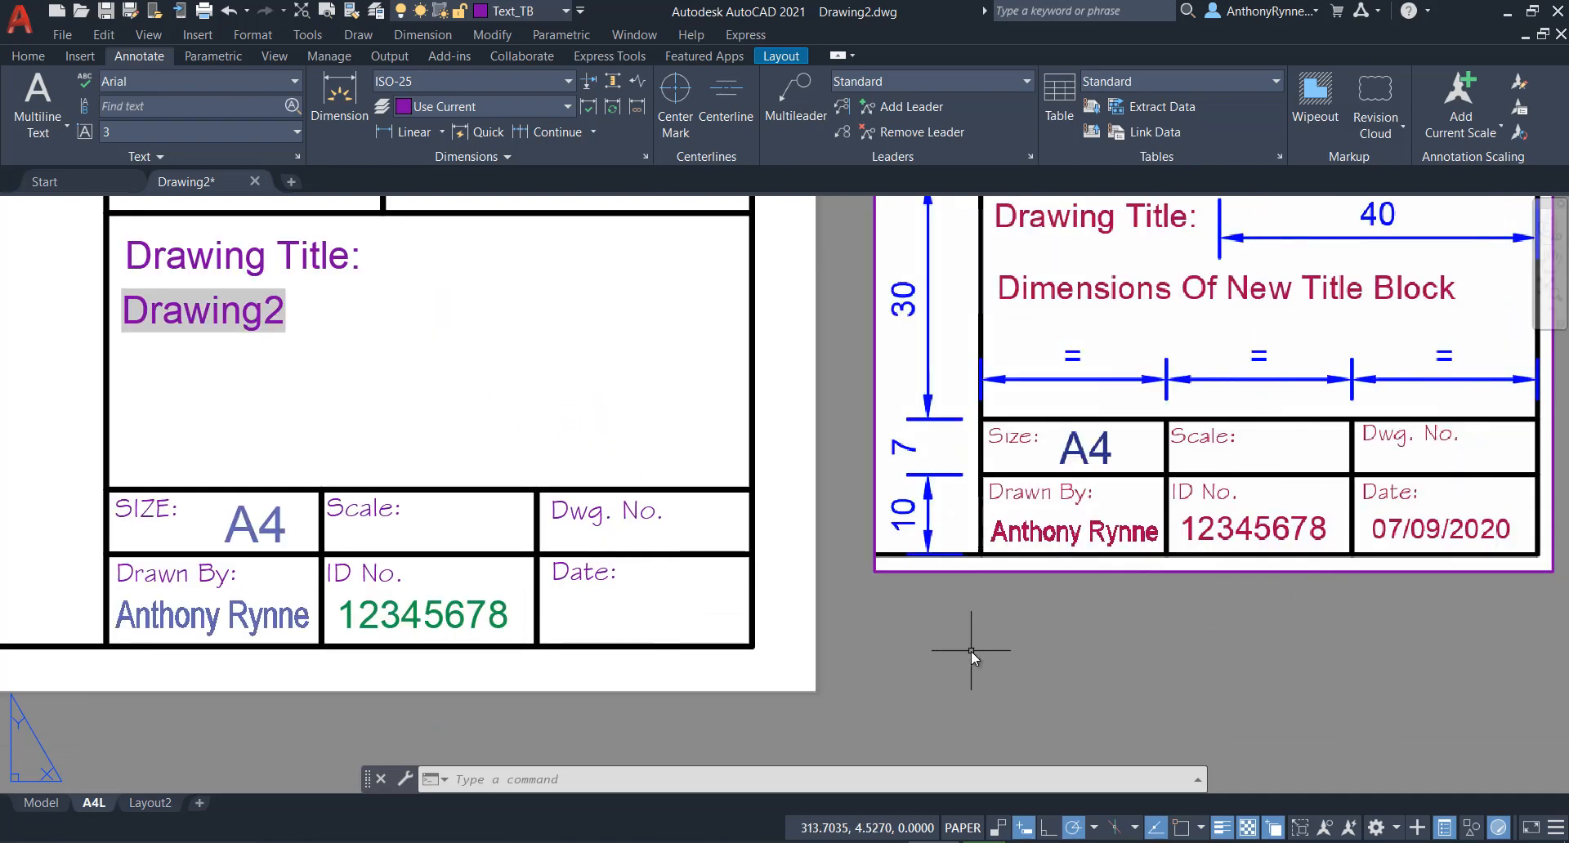
middle_click_drag(850, 664, 843, 639)
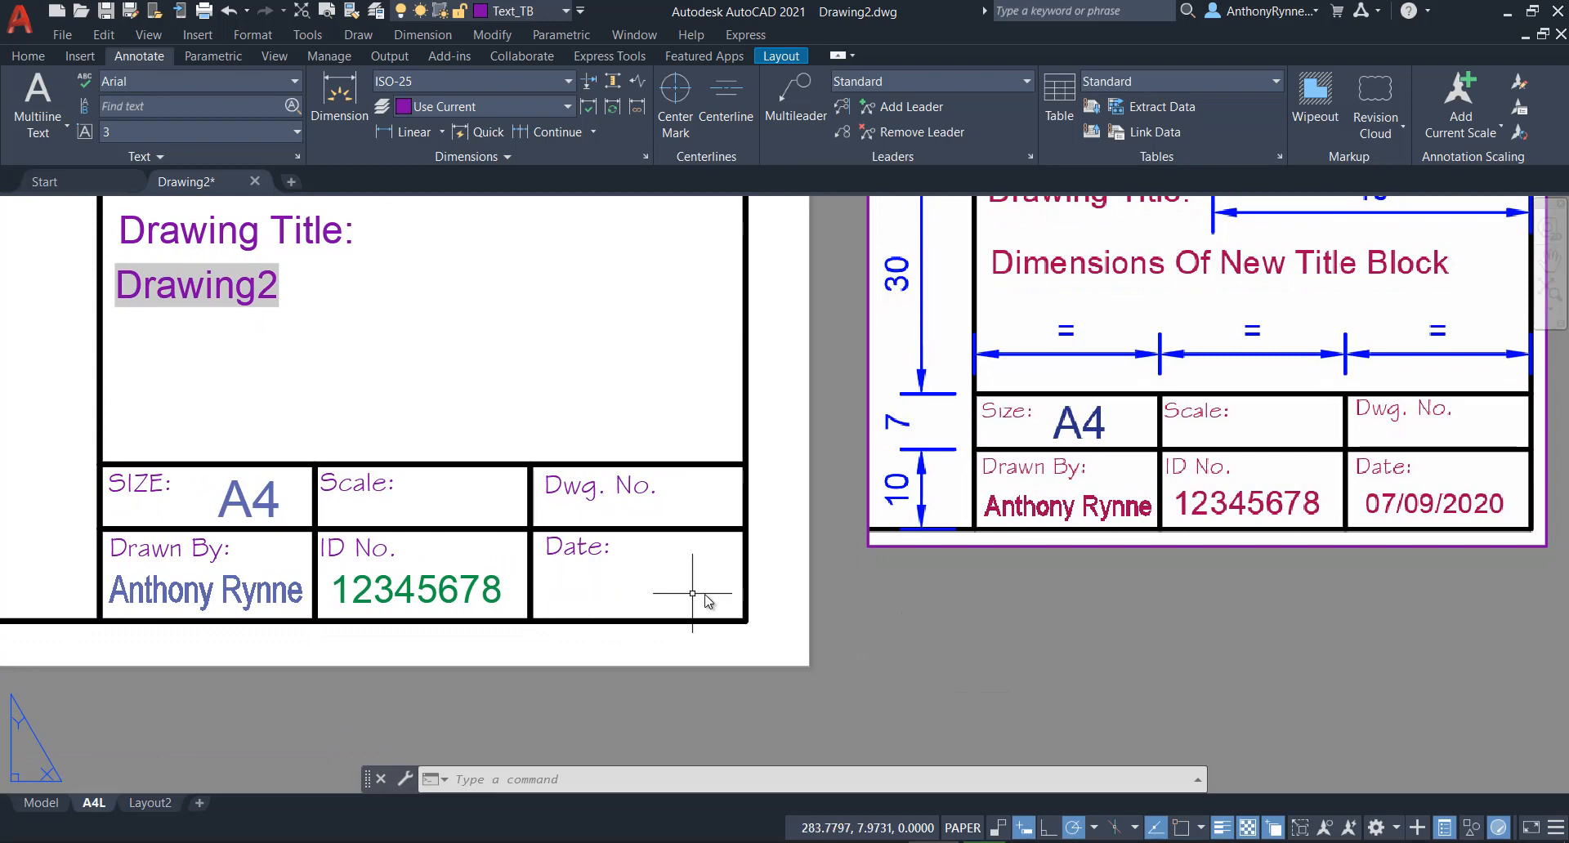
middle_click_drag(605, 595, 645, 609)
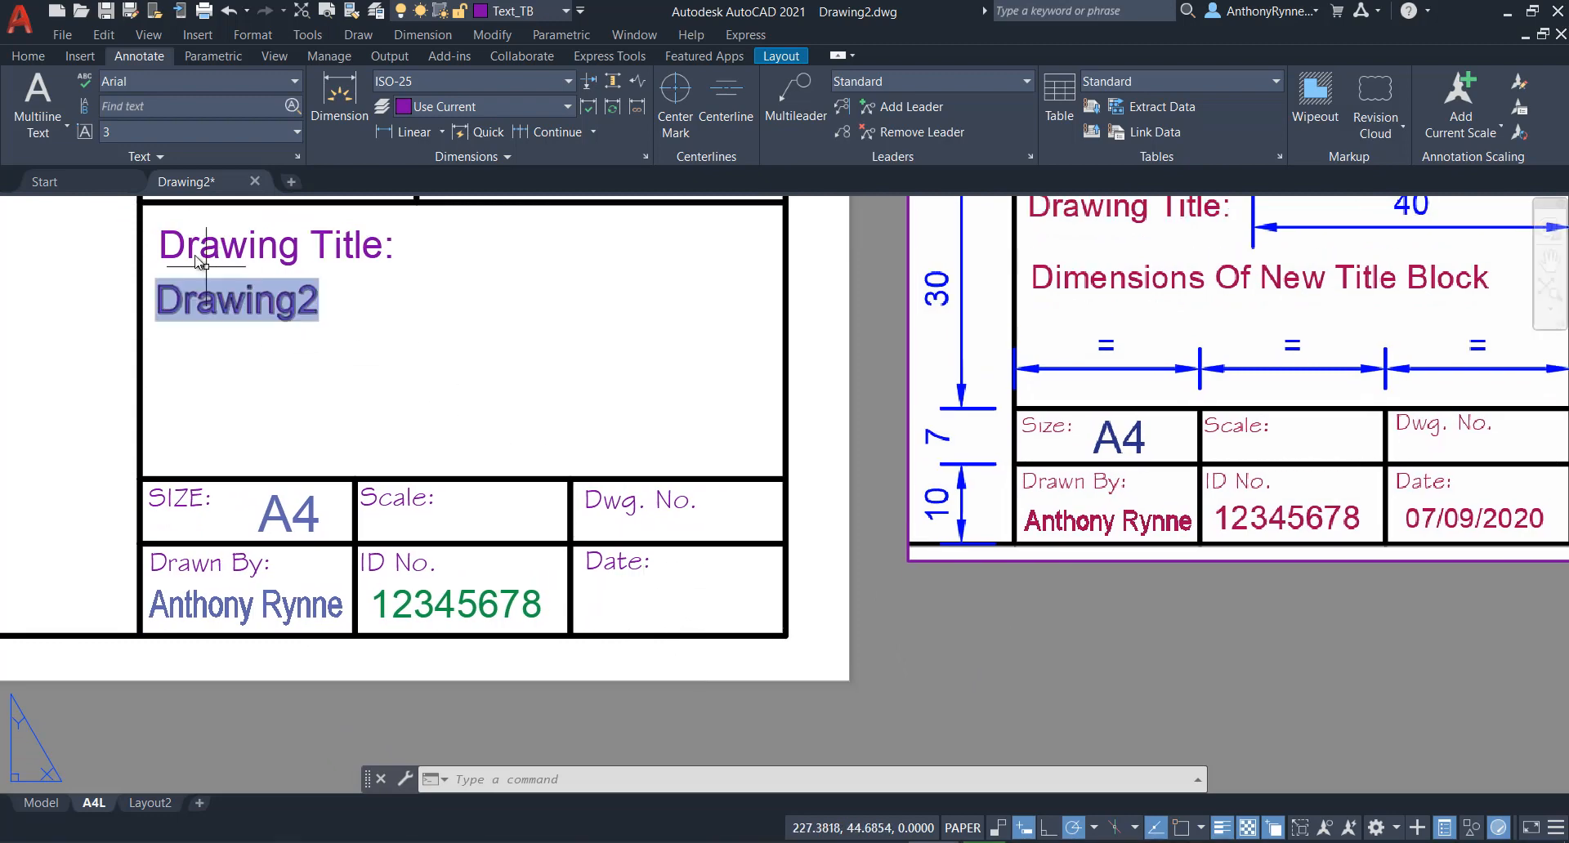
left_click(68, 132)
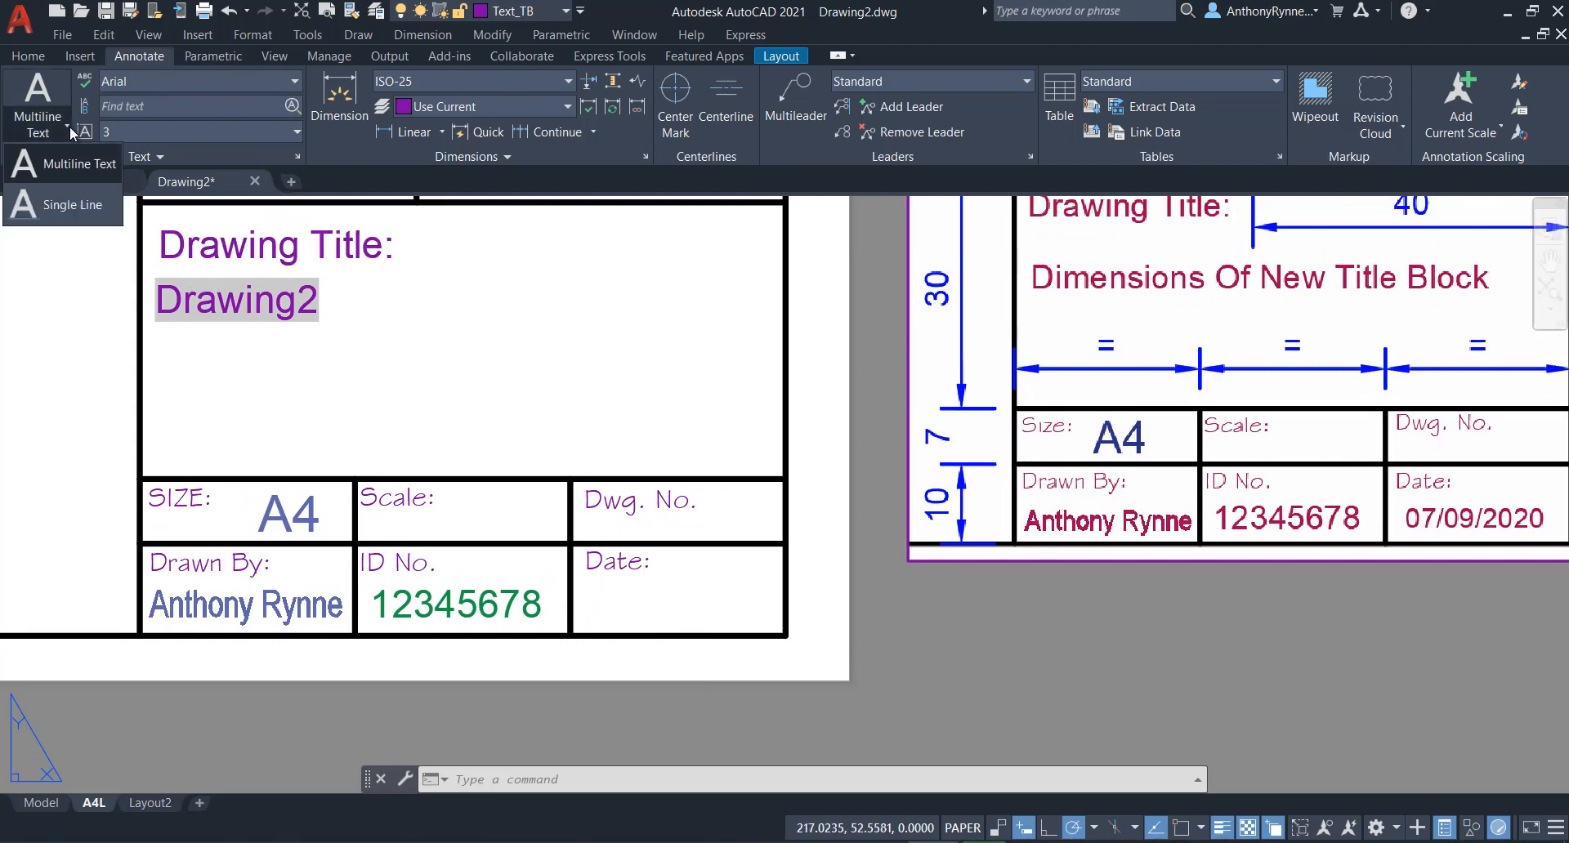
left_click(56, 211)
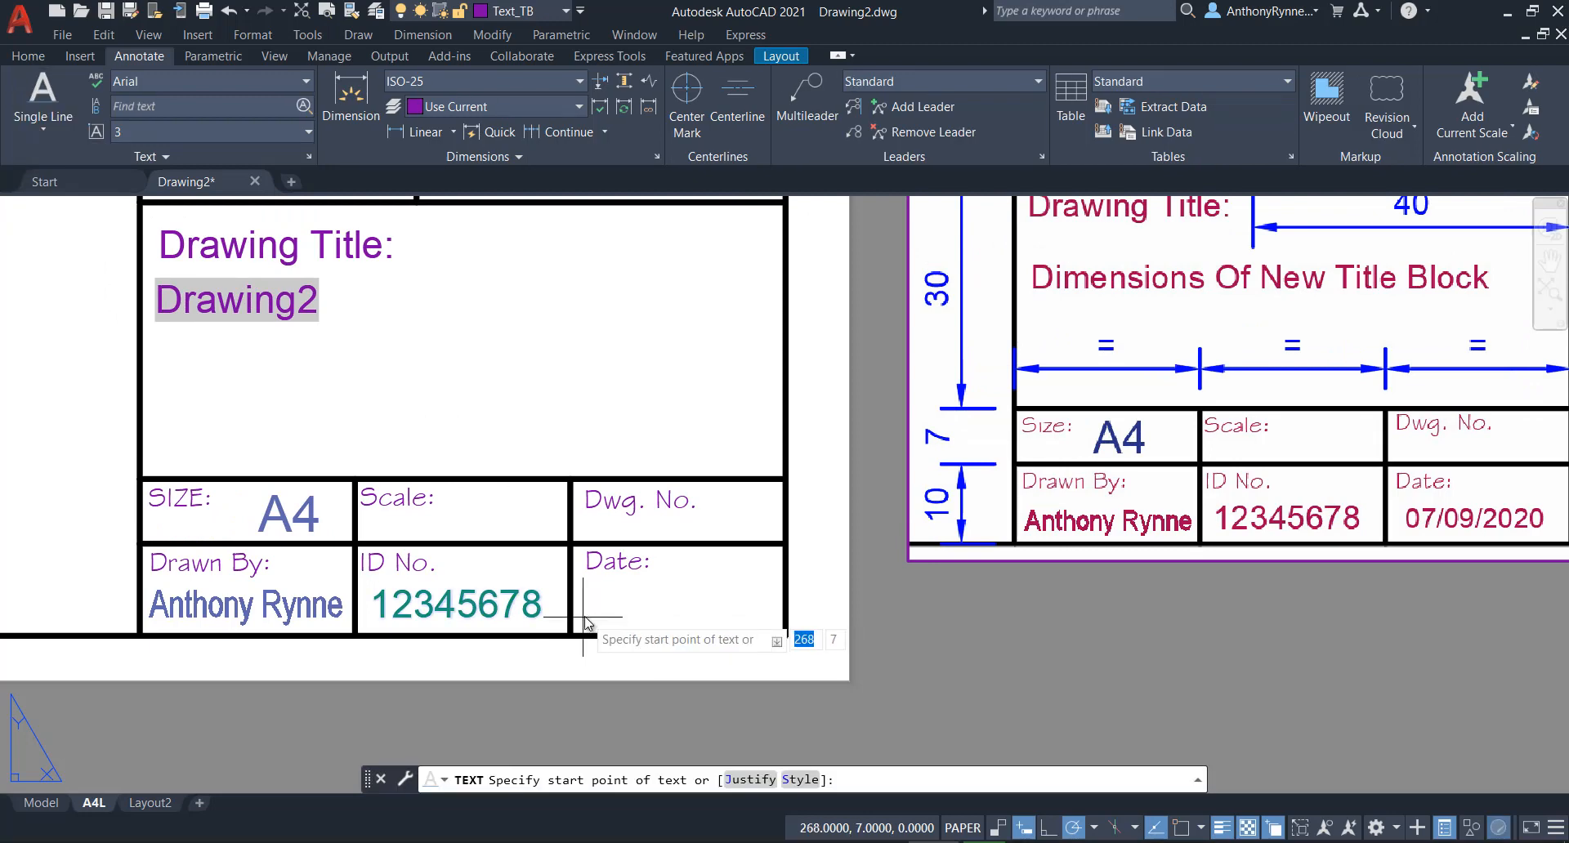
left_click(583, 617)
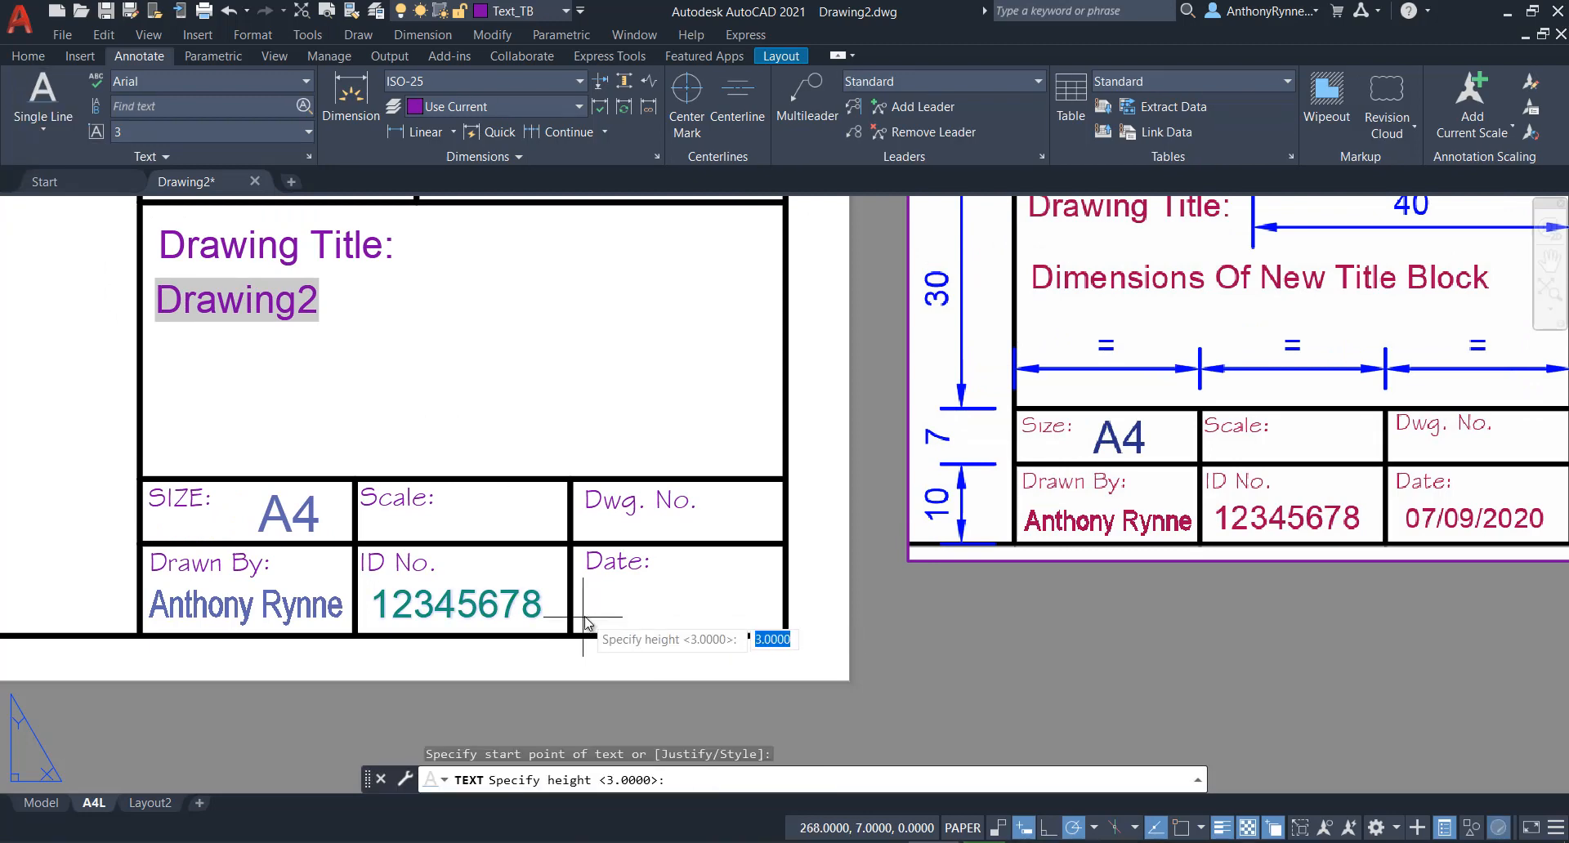
key("Return")
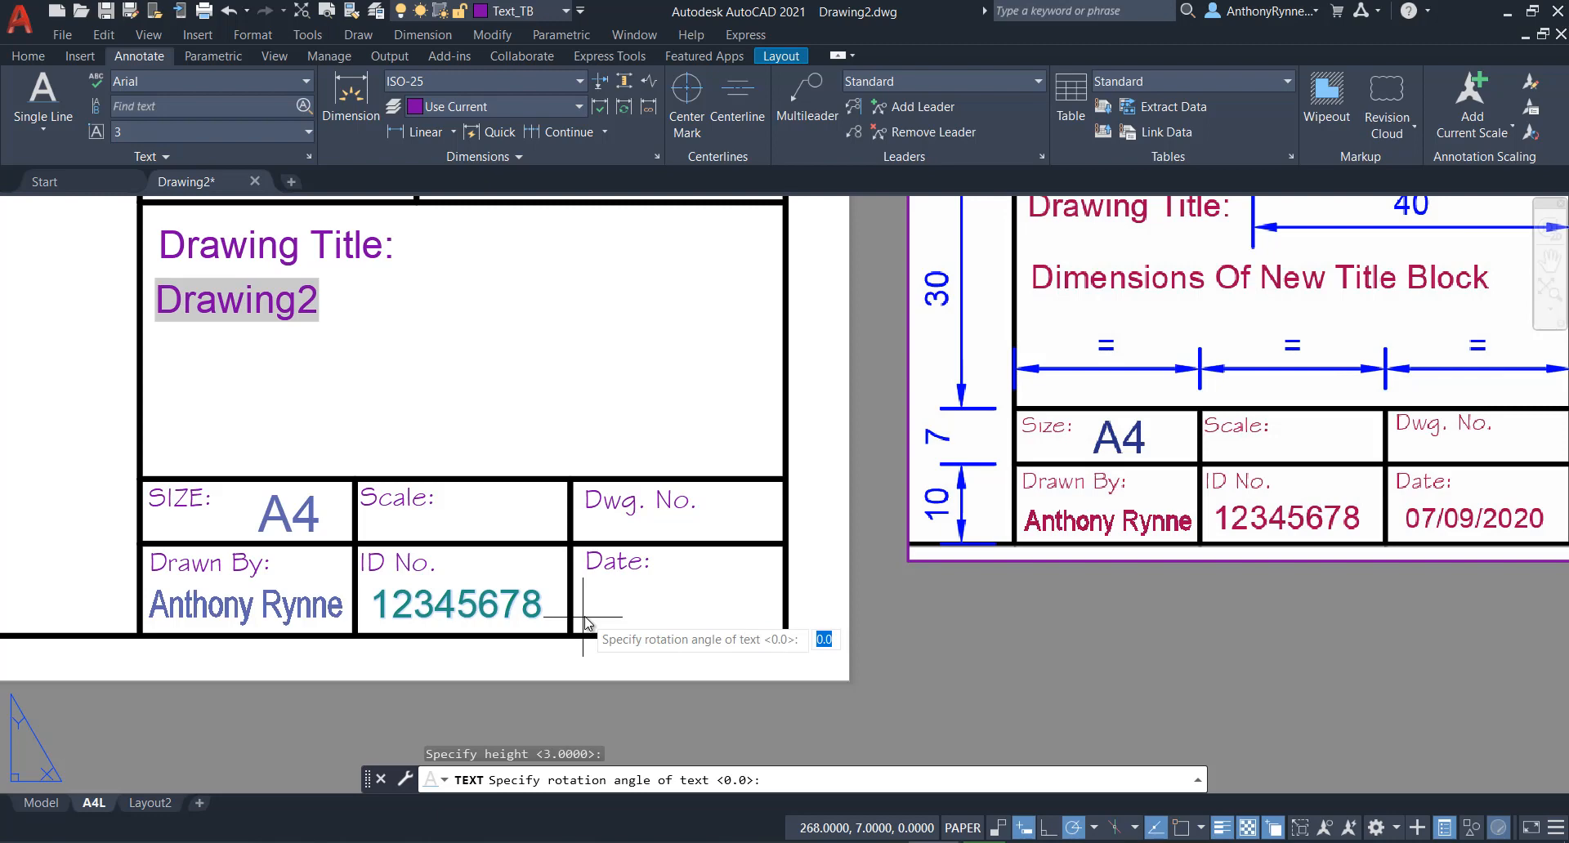
key("Return")
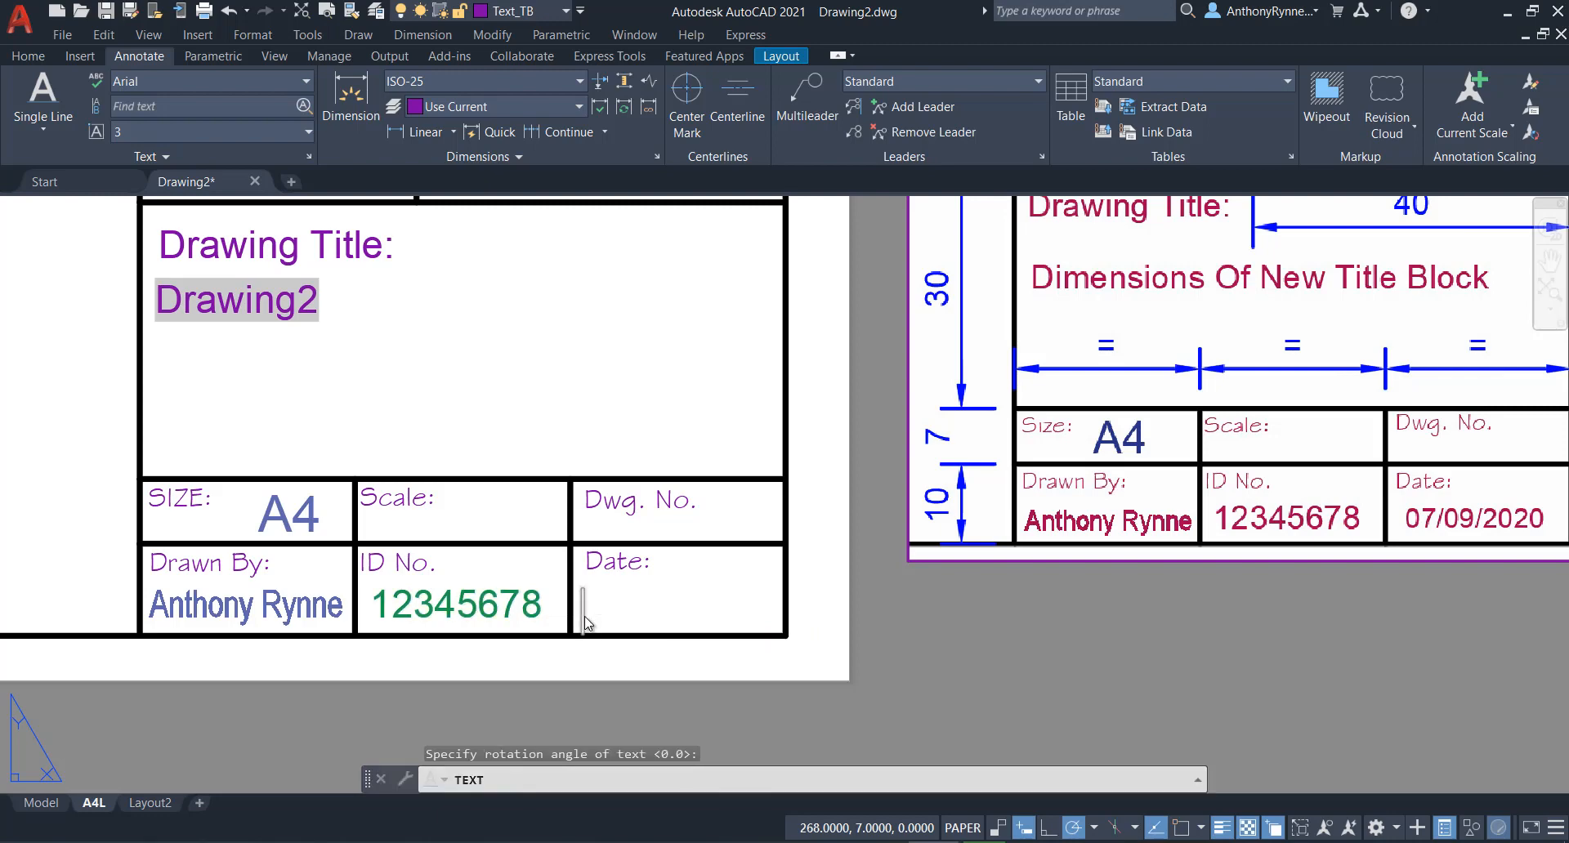
Insert a Date field from the Date & Time category in dd/MM/yyyy format and finish the text.
scroll(585, 616, "up", 2)
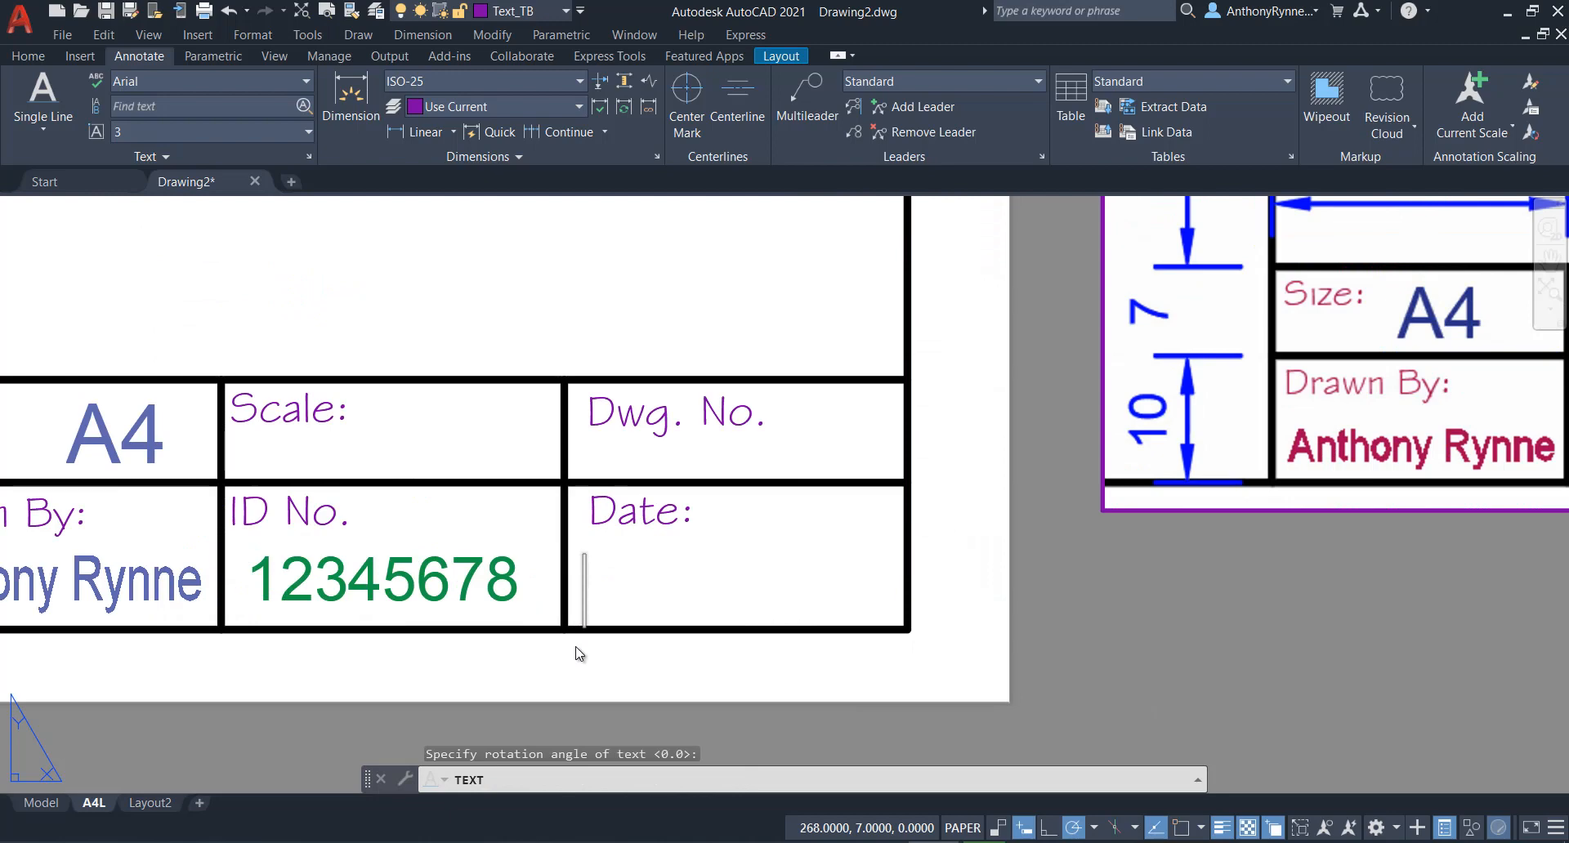
right_click(585, 582)
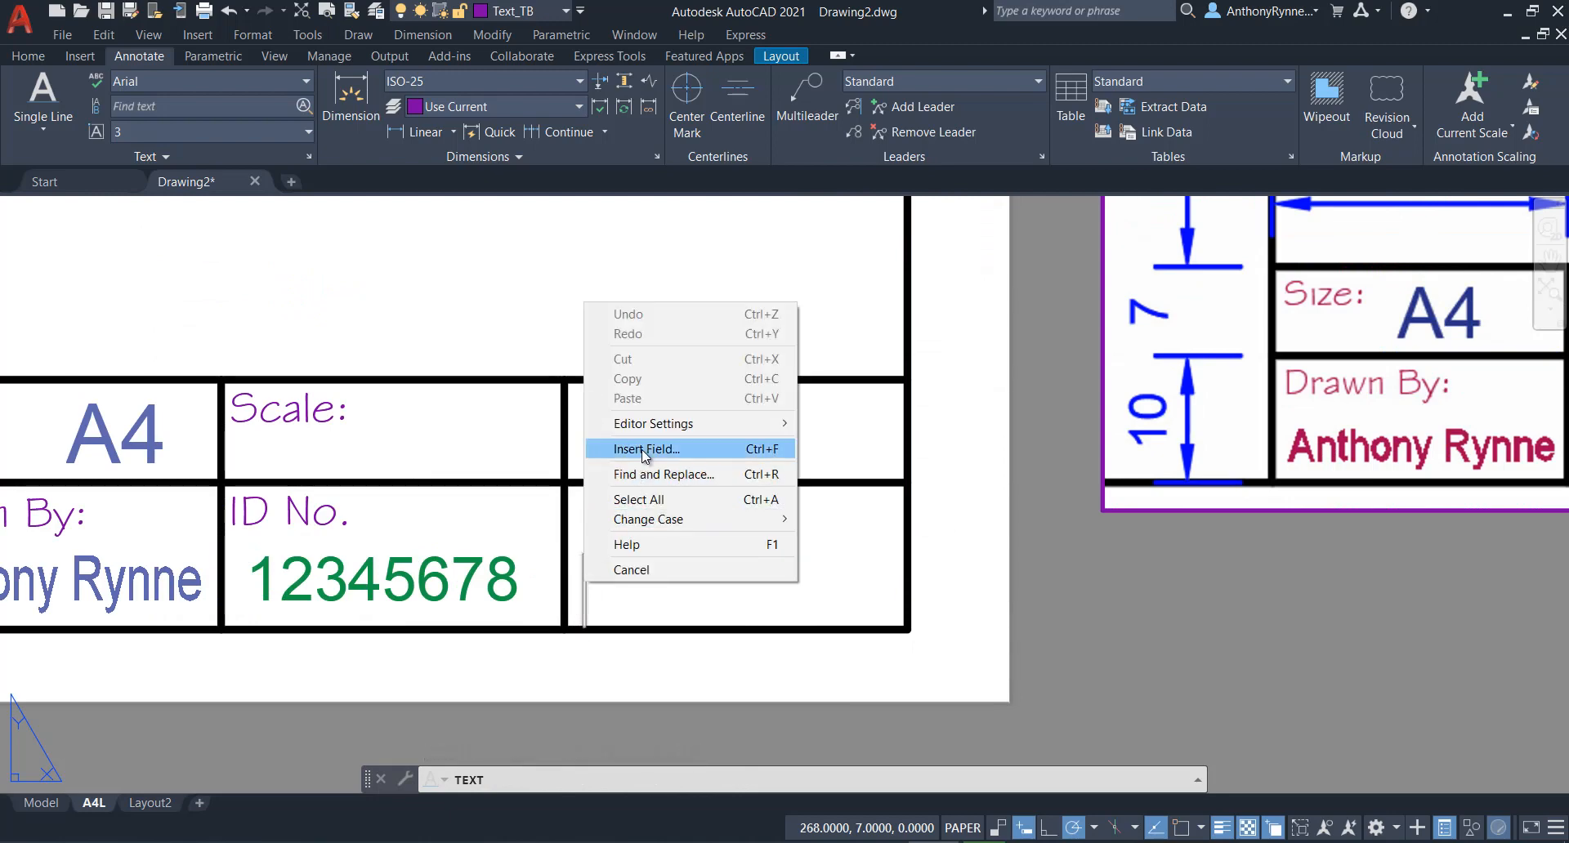
left_click(642, 450)
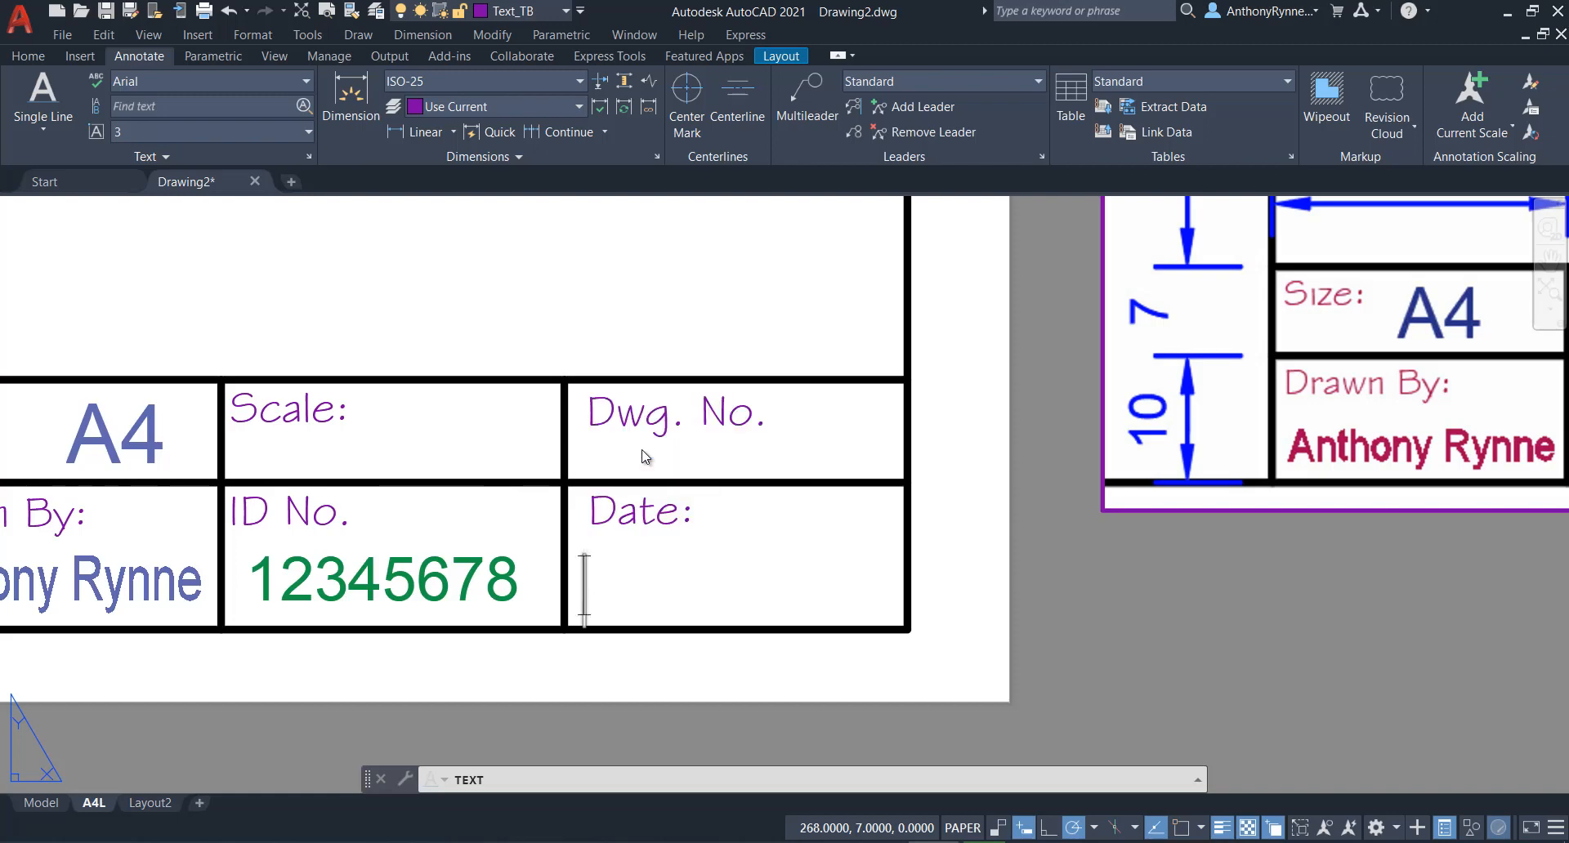
left_click(817, 192)
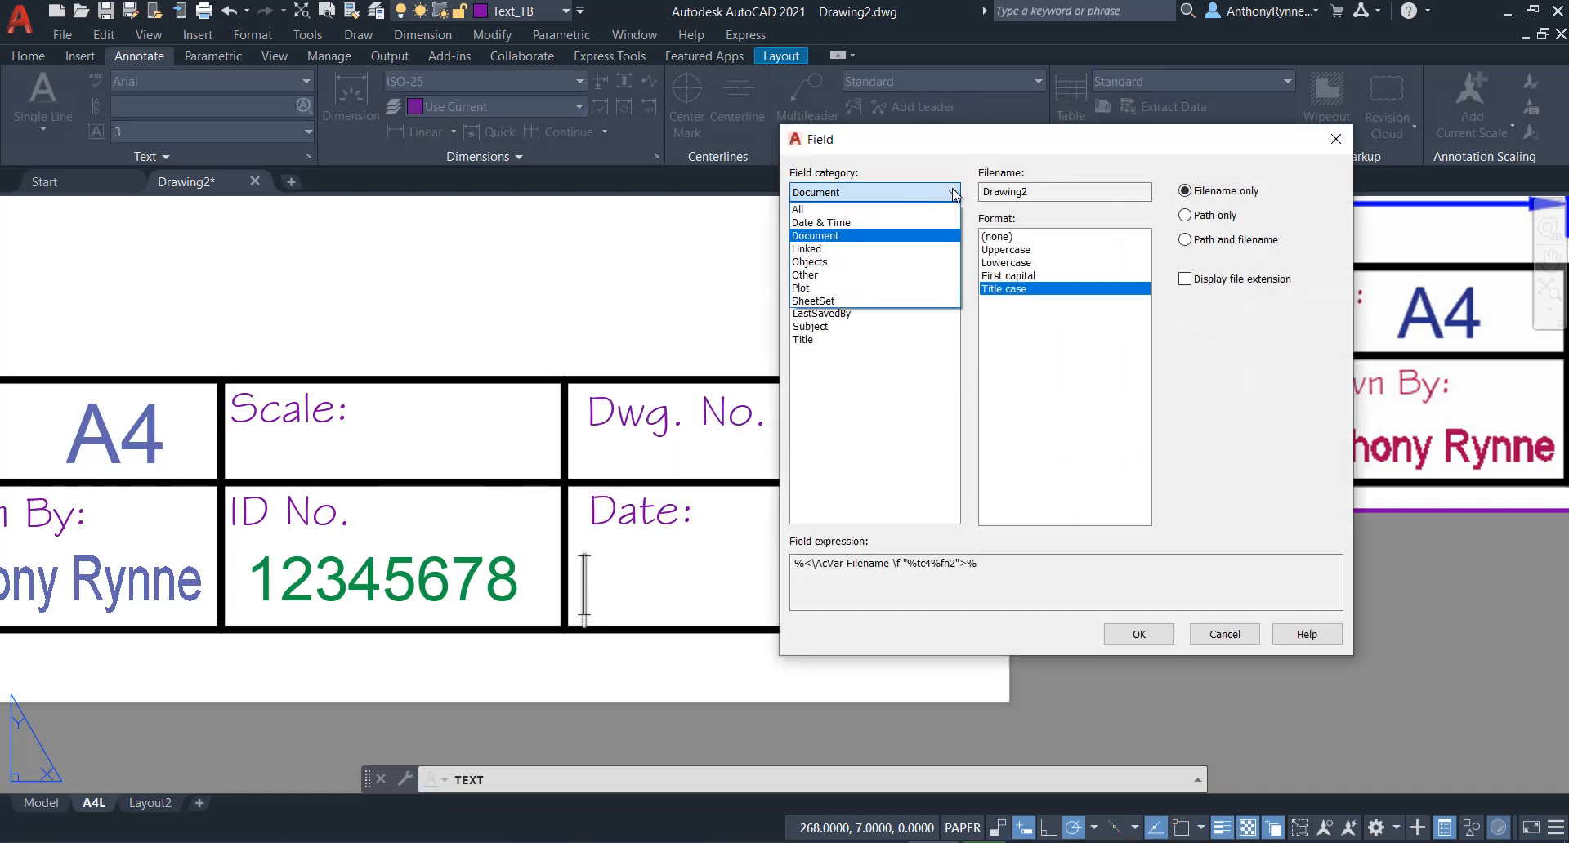
left_click(813, 223)
left_click(803, 248)
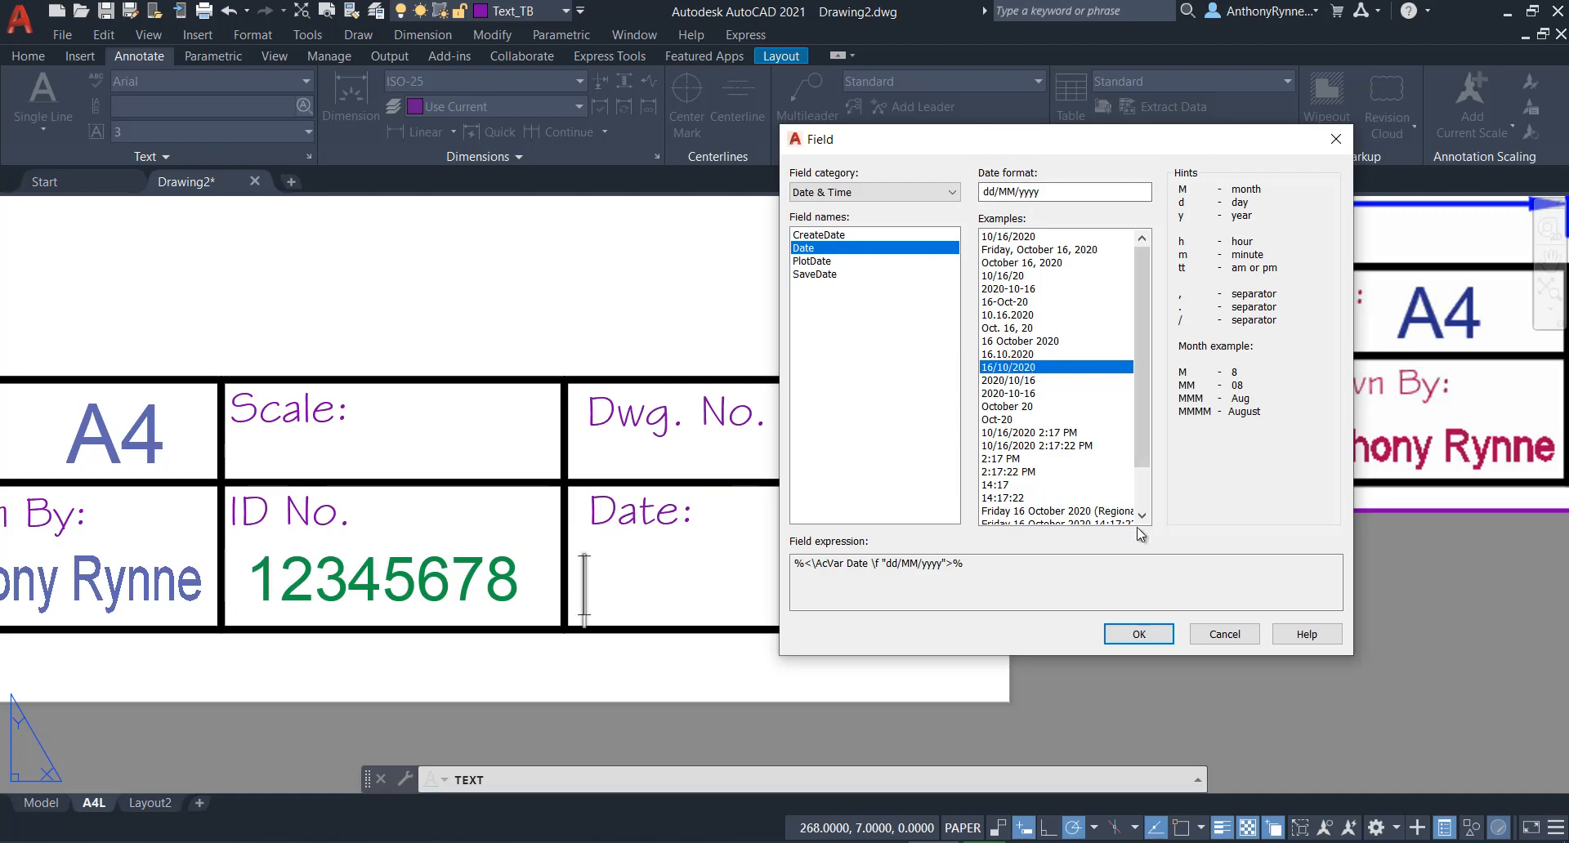
left_click(1139, 634)
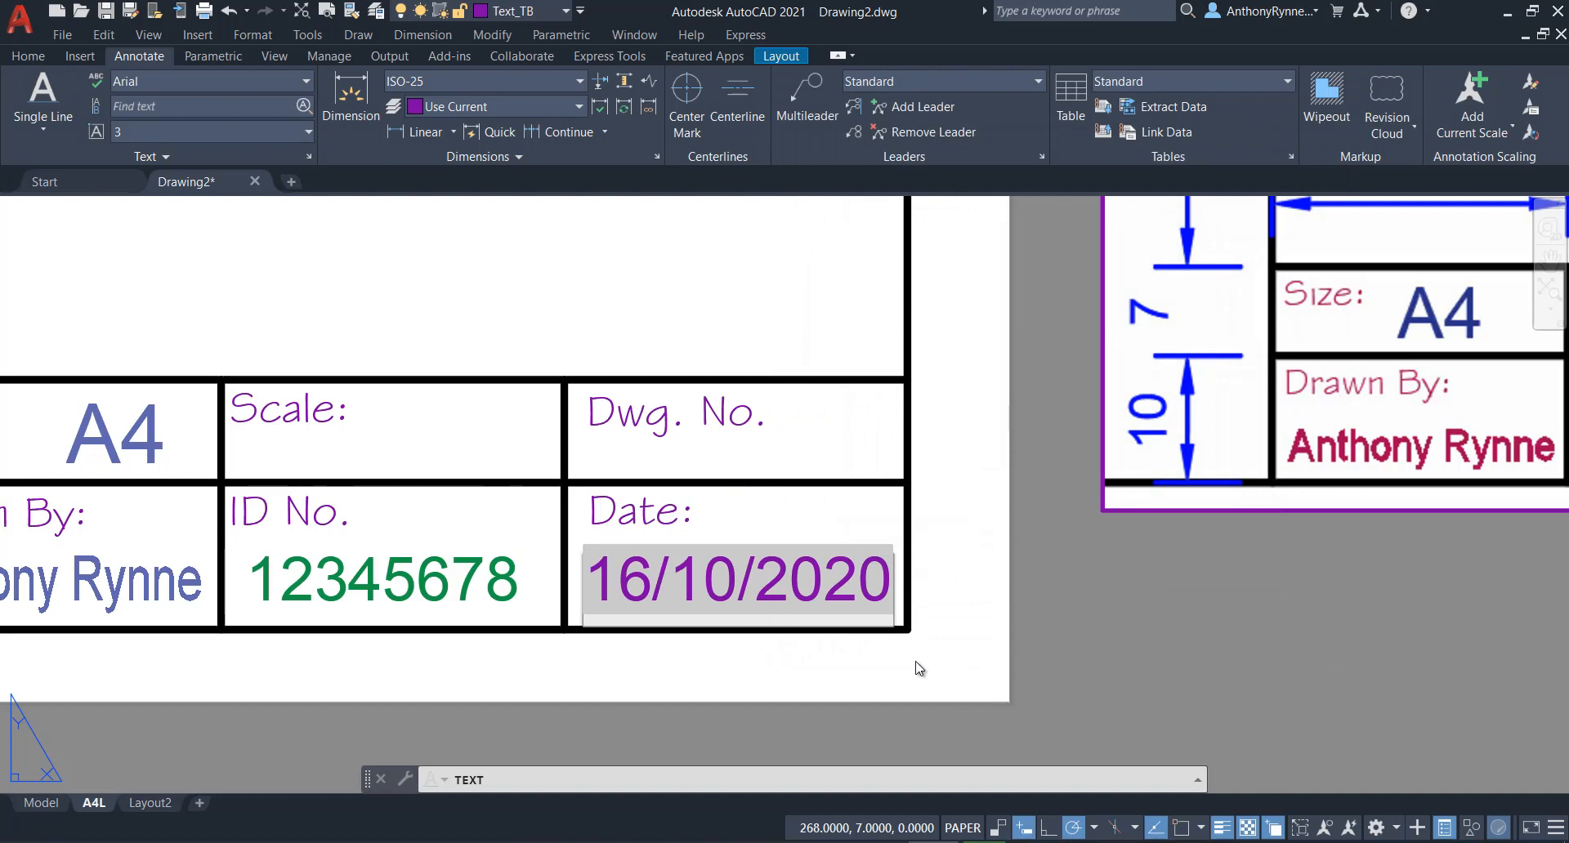
key("Return")
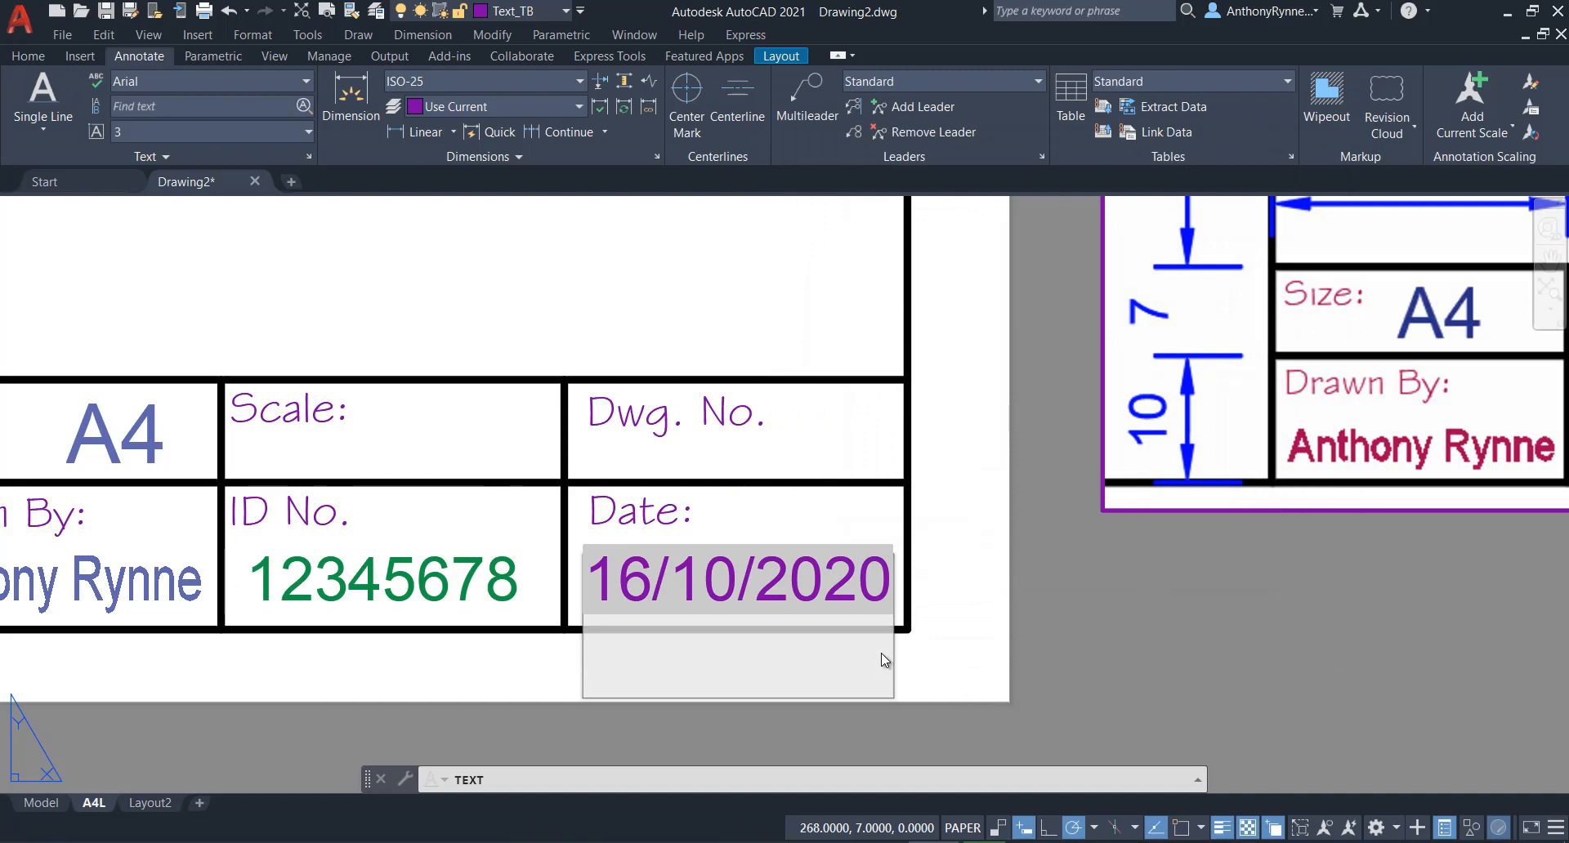
key("Return")
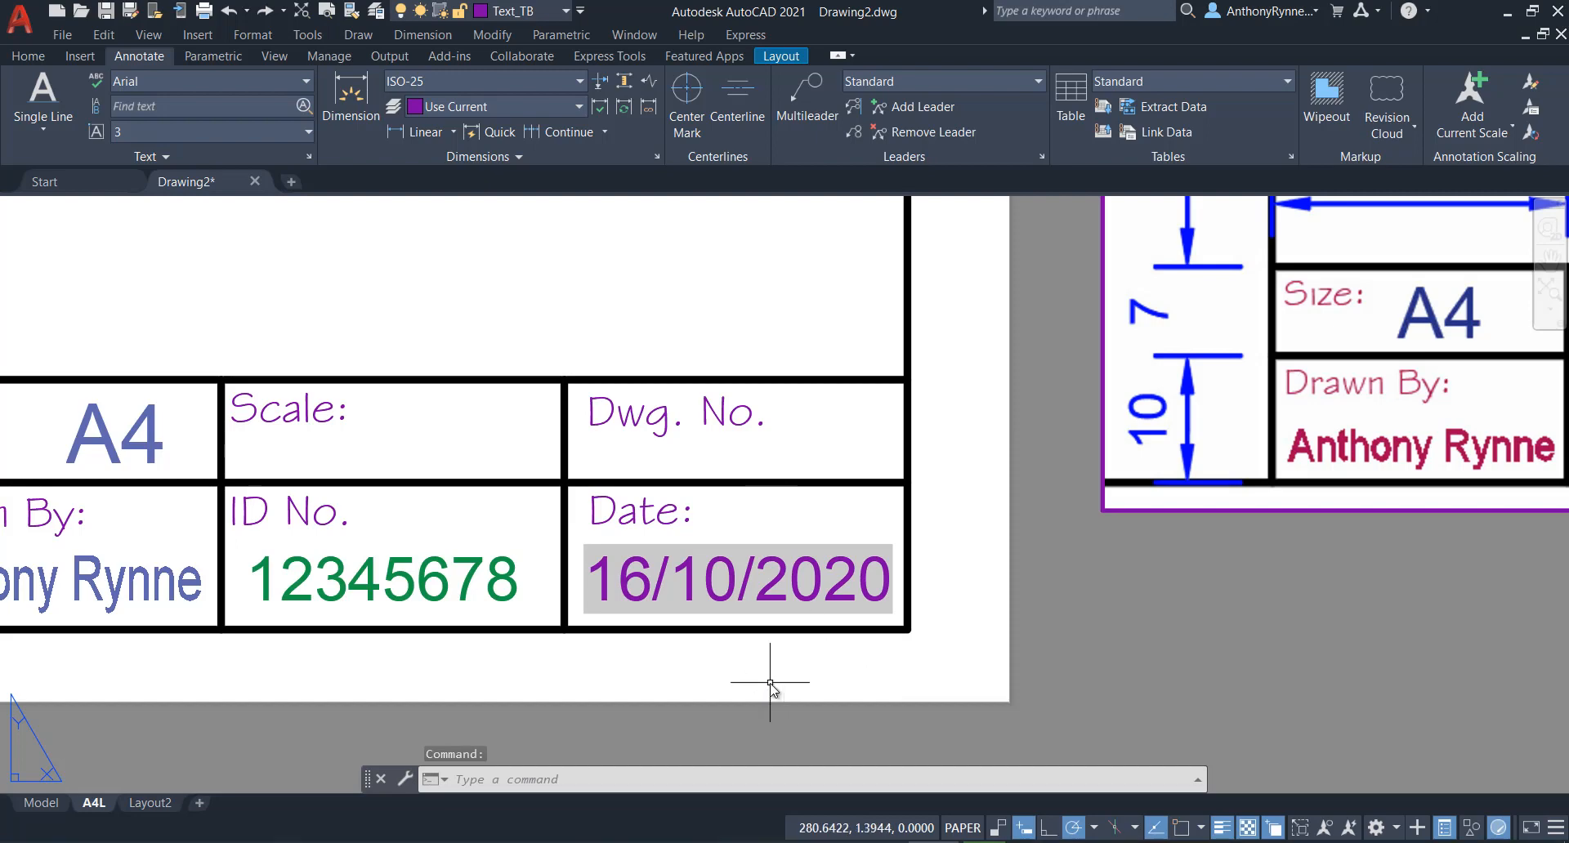
Select the date text in the "Date:" cell and change its colour to dark blue.
scroll(719, 658, "down", 2)
middle_click_drag(984, 644, 862, 707)
left_click(680, 641)
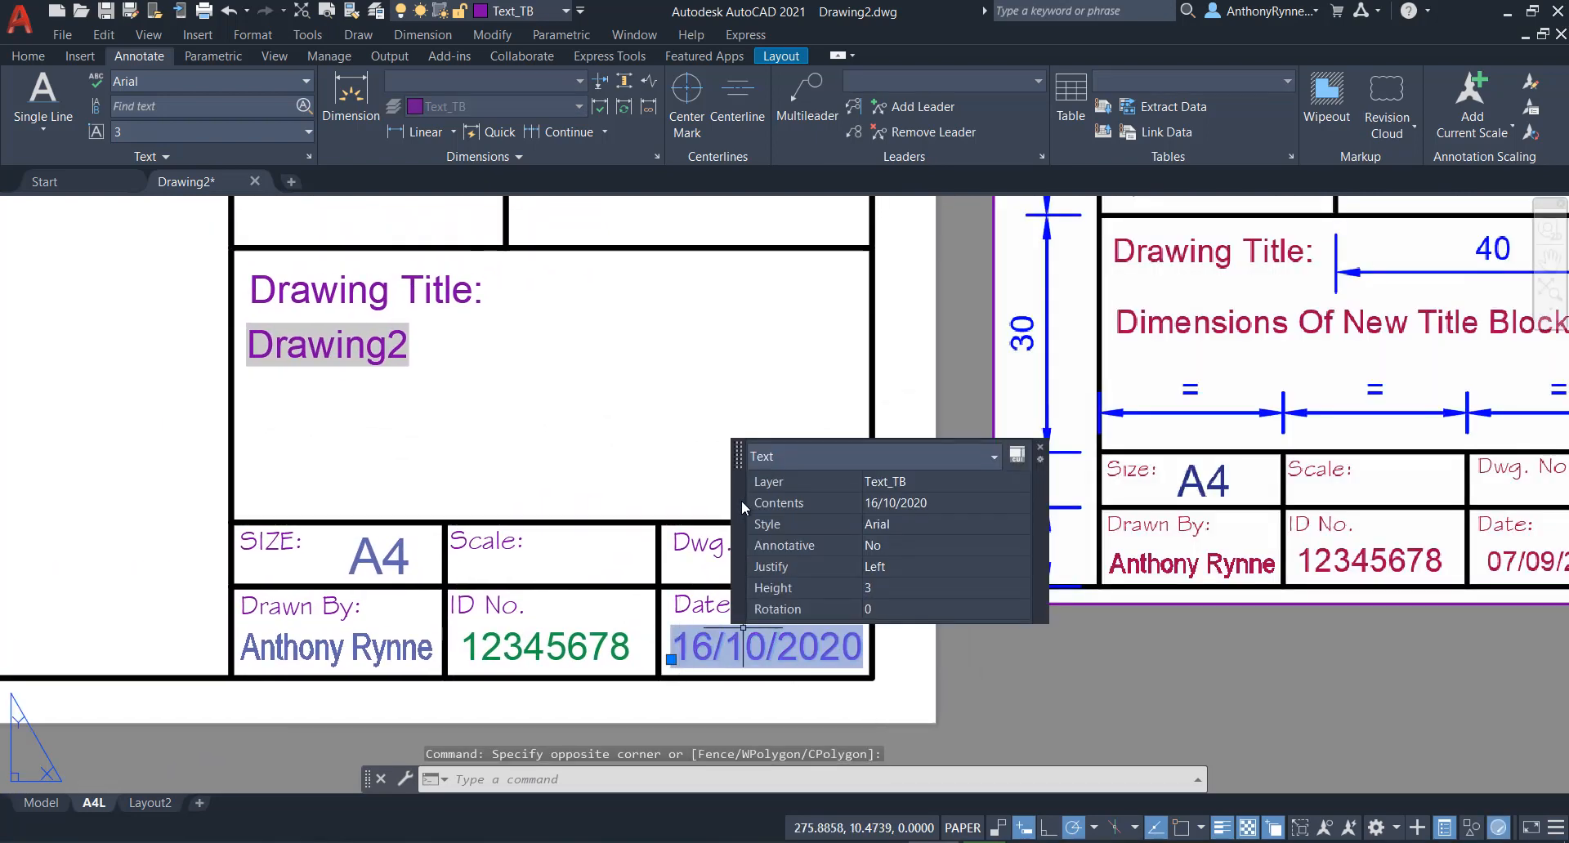
left_click_drag(738, 457, 805, 372)
left_click(27, 56)
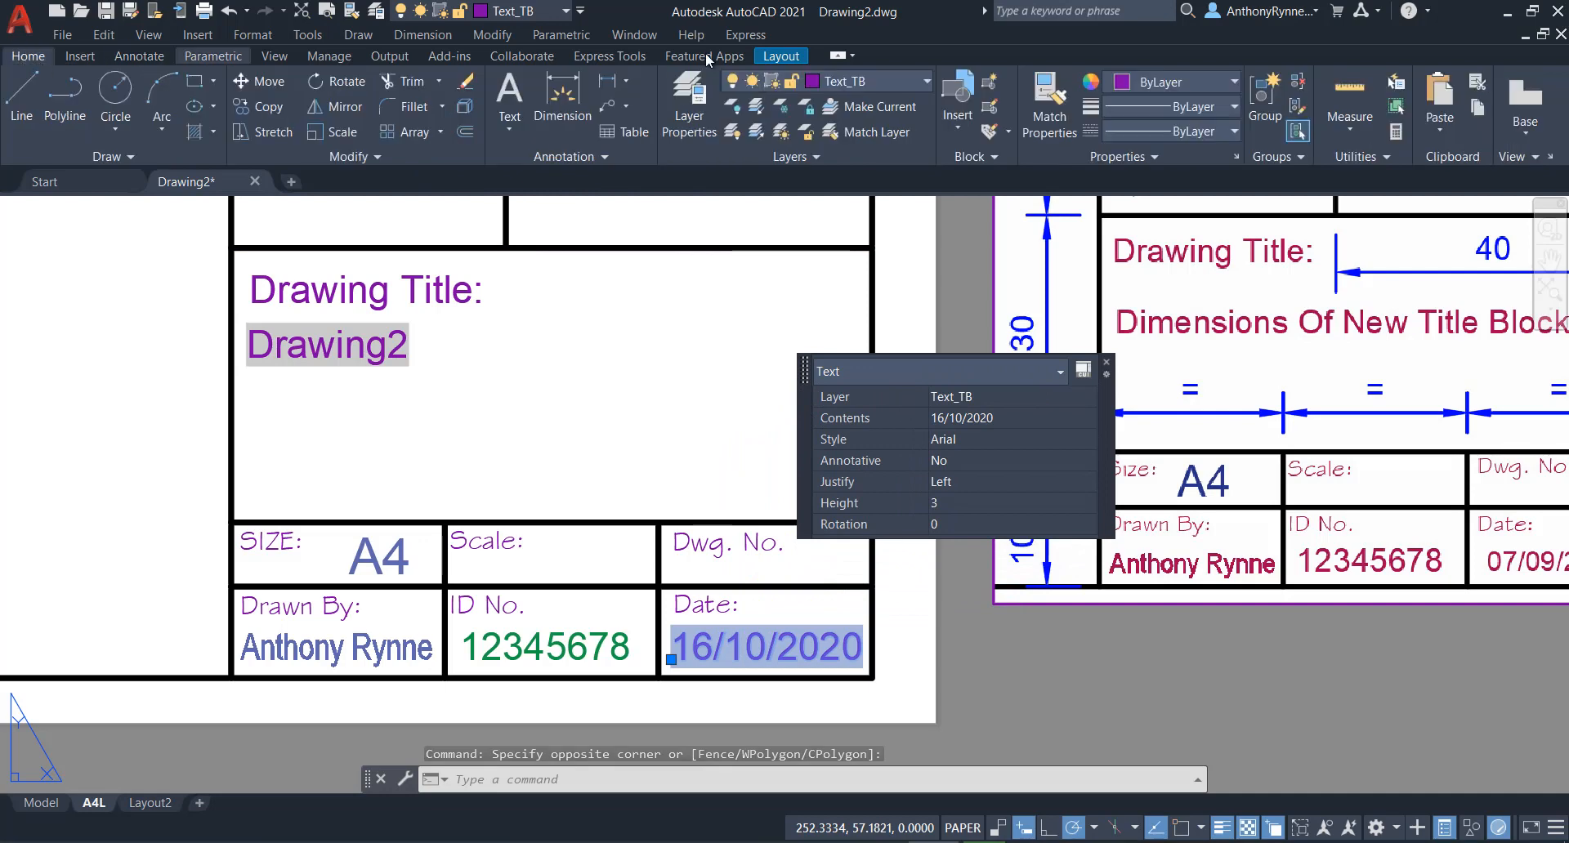
left_click(1235, 81)
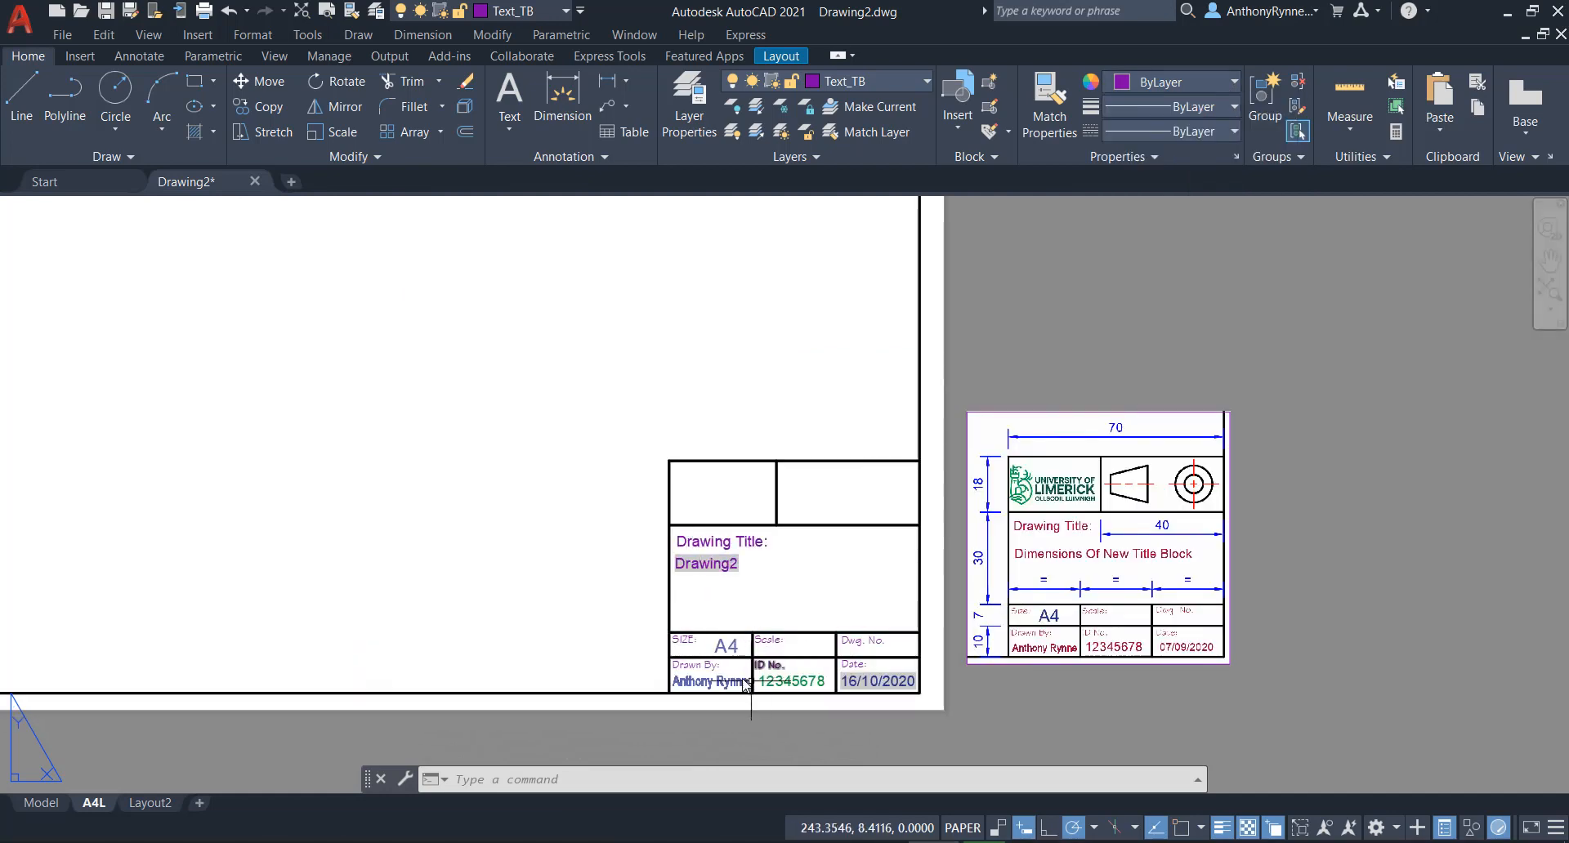
Turn on the grid display and set the snap spacing to 5.
scroll(732, 575, "up", 5)
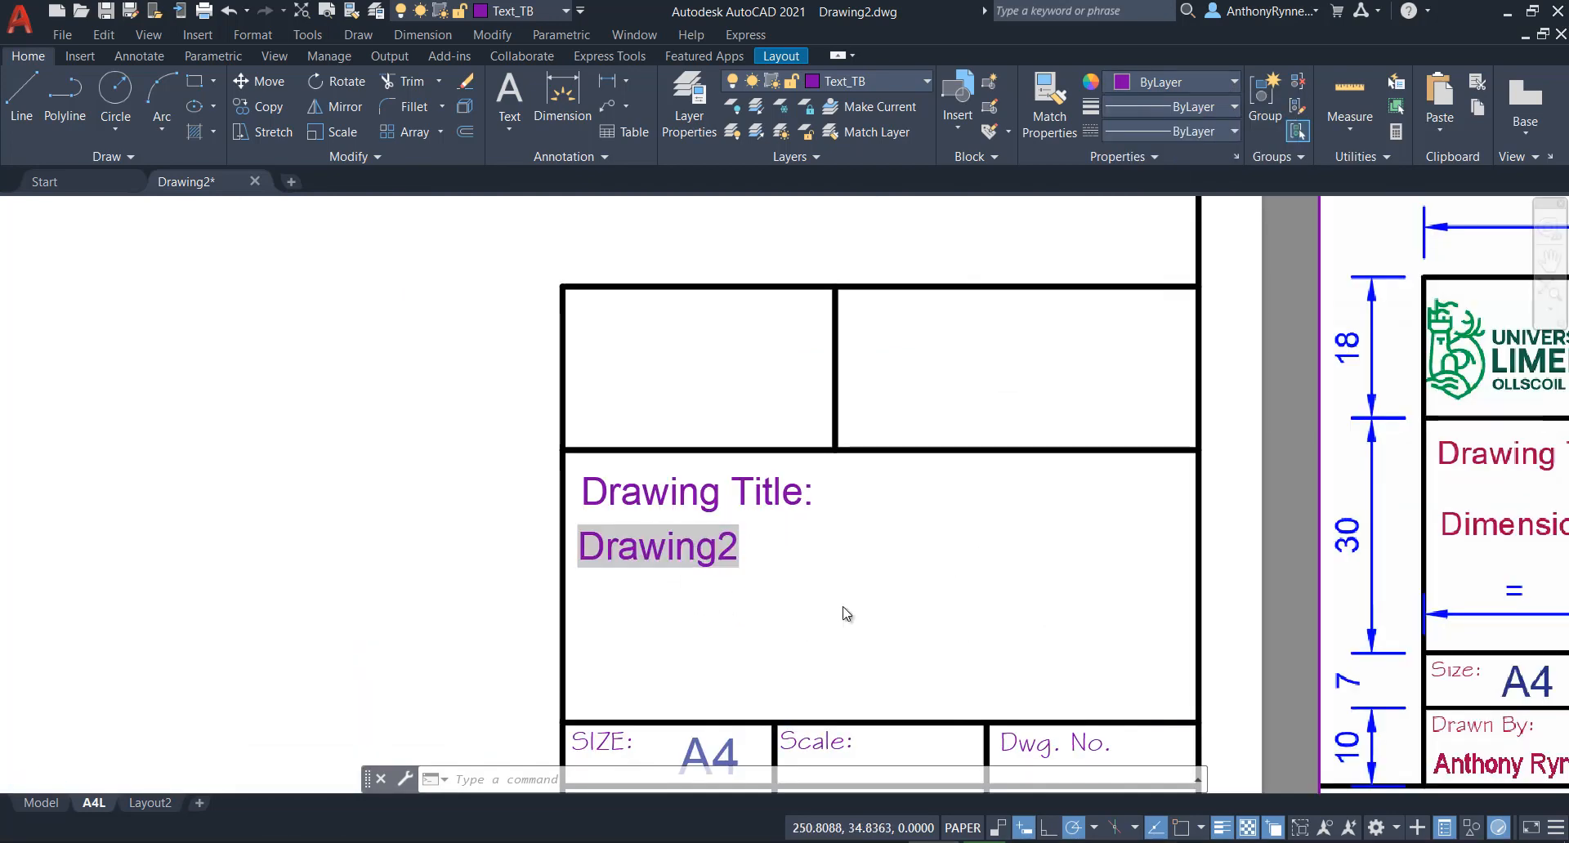
scroll(854, 609, "down", 2)
scroll(752, 607, "down", 2)
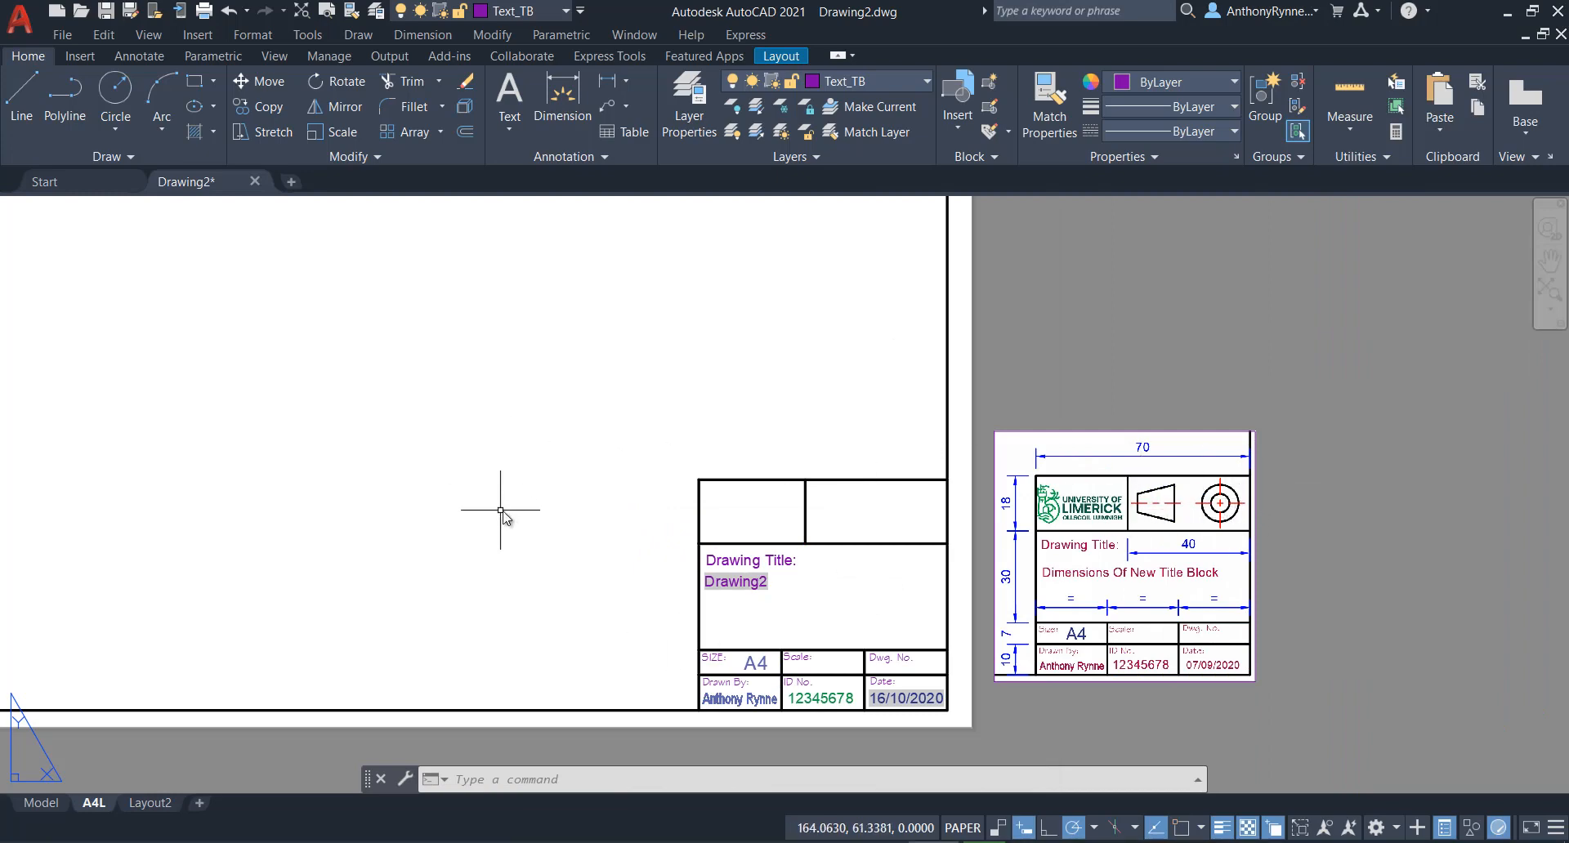
scroll(514, 495, "down", 2)
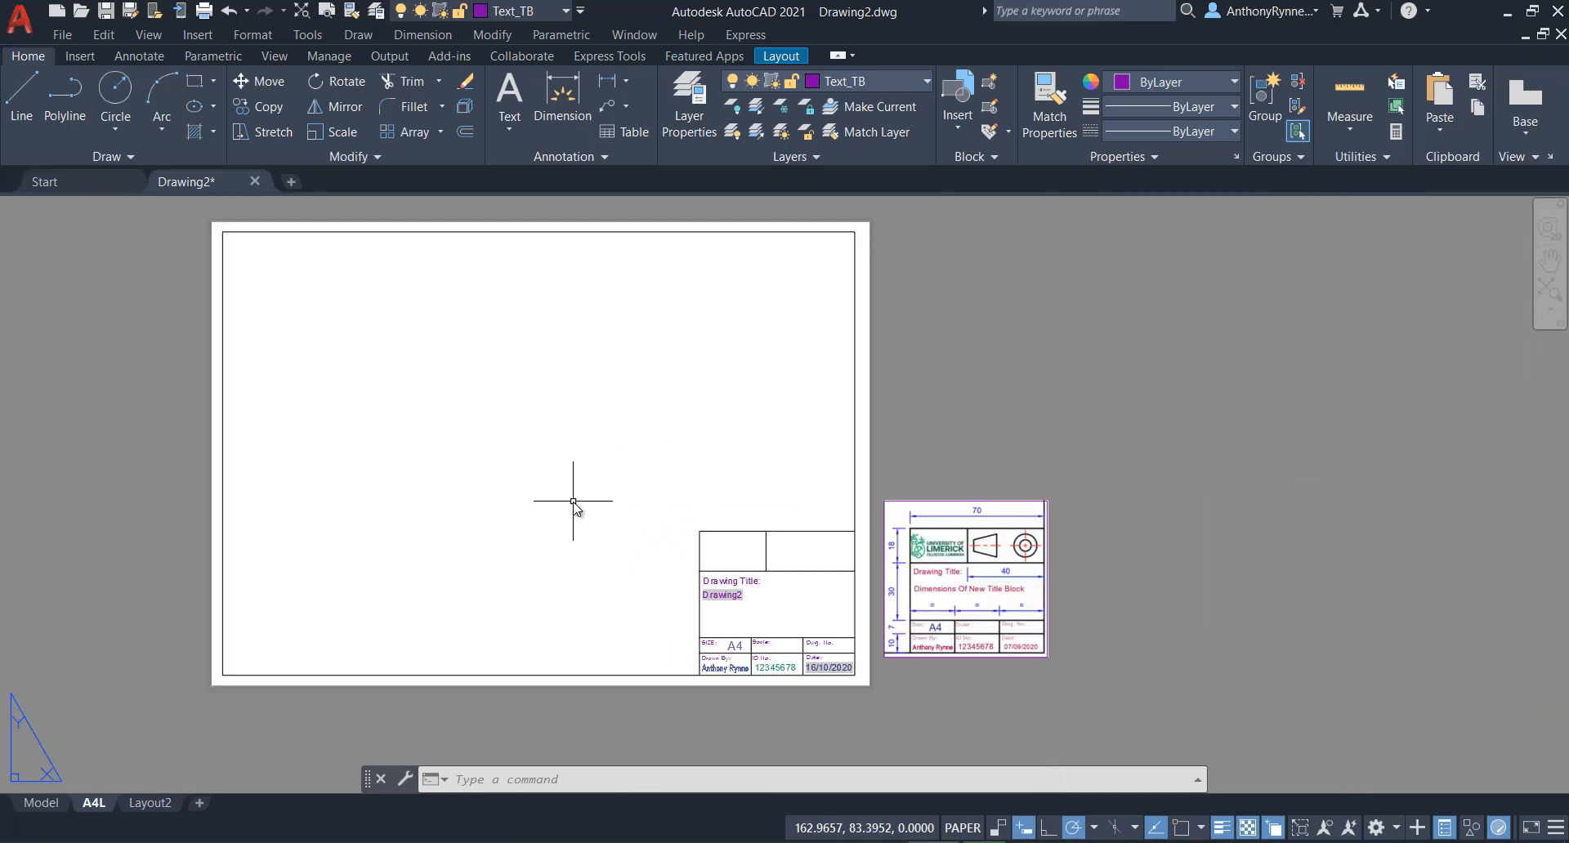
key("F7")
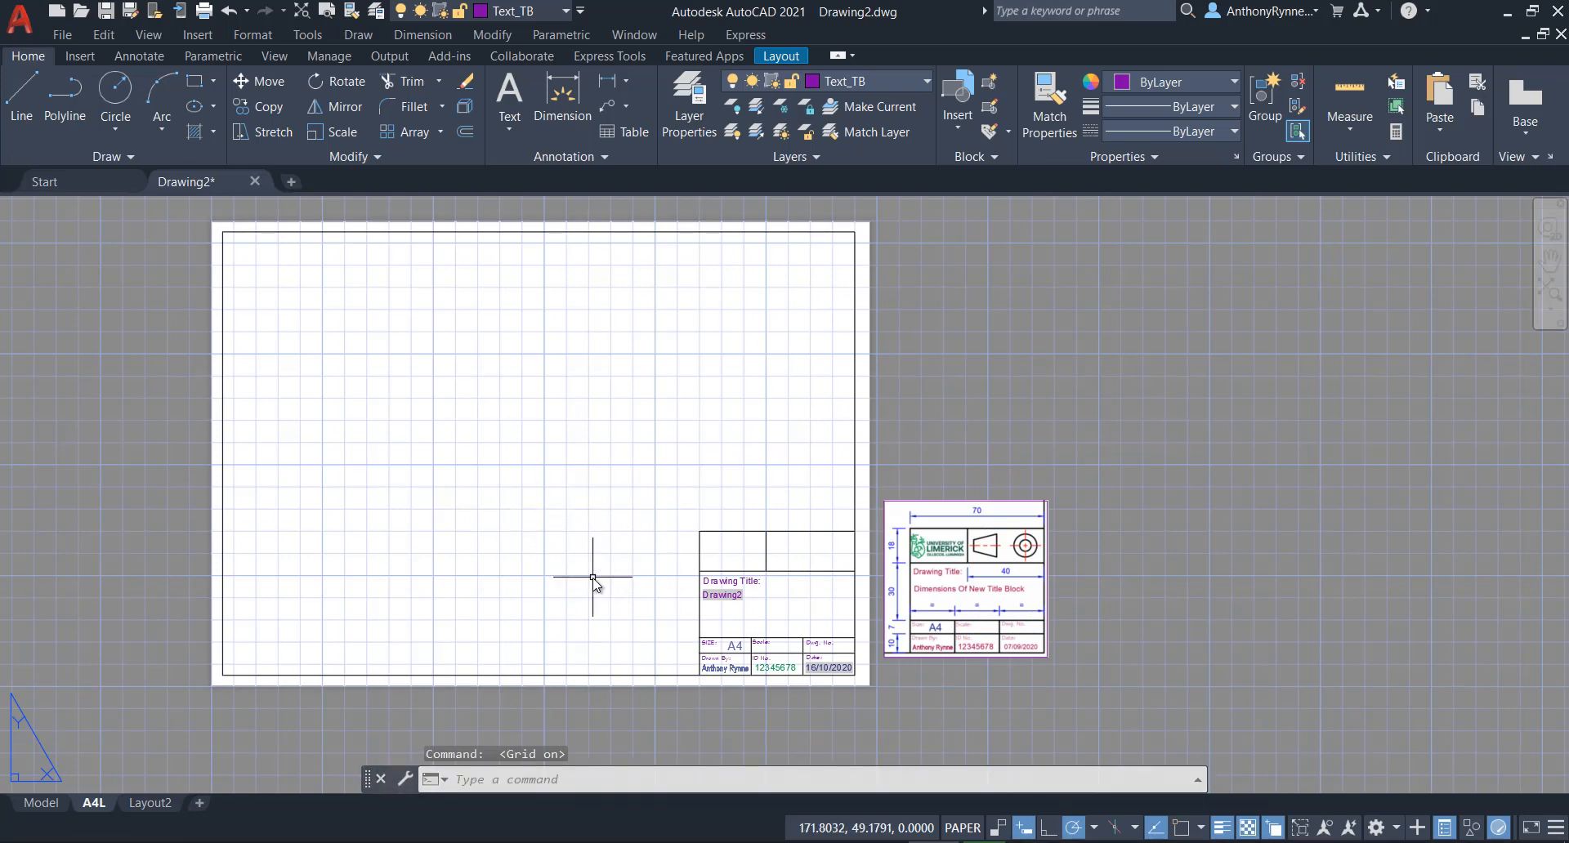
scroll(639, 656, "up", 1)
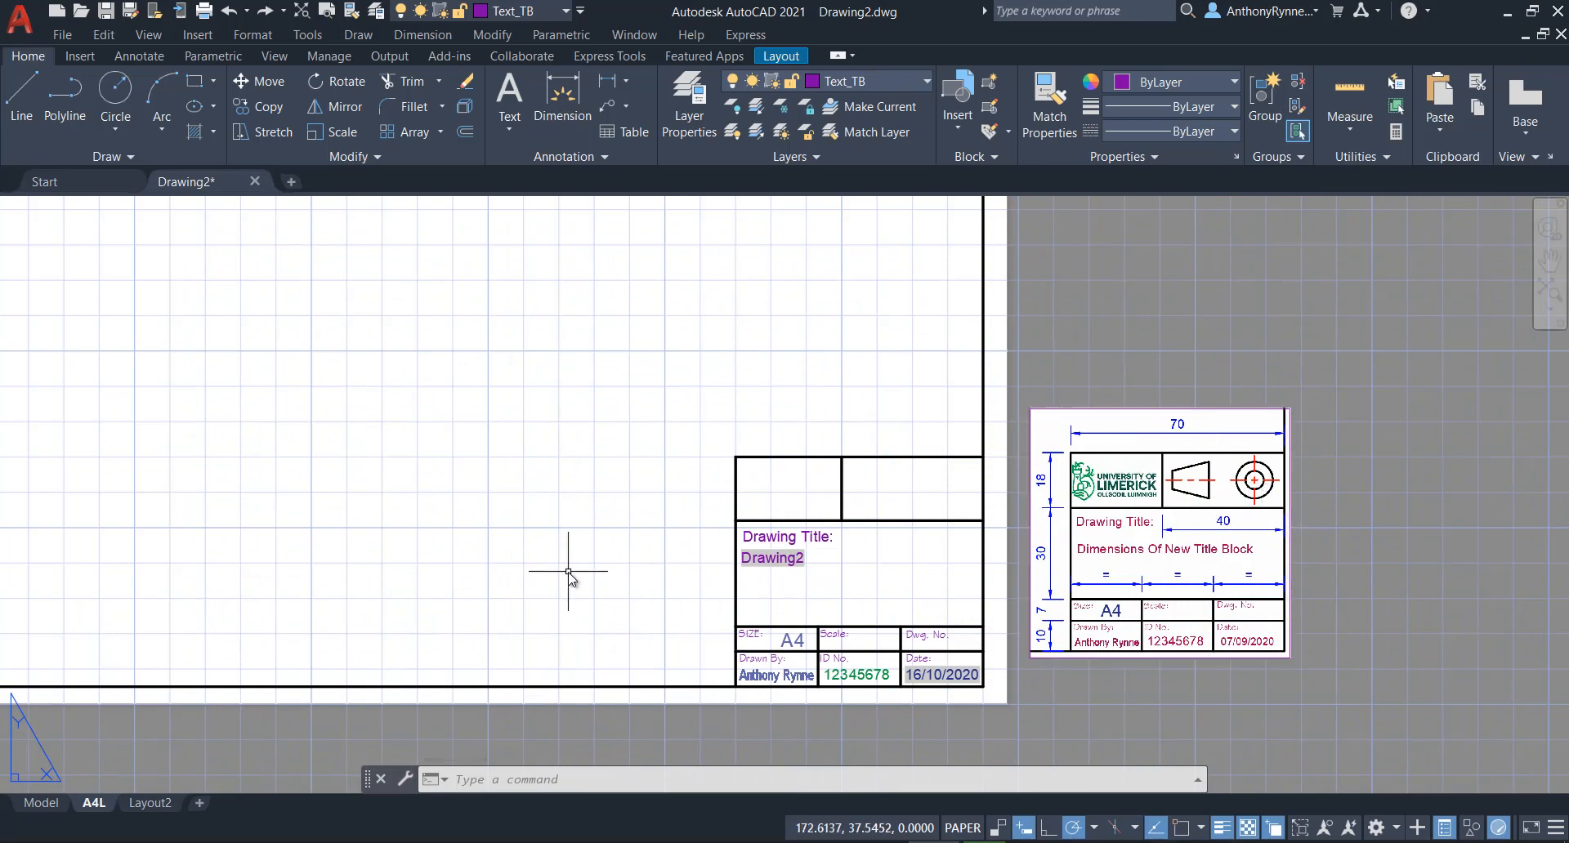
mouse_move(591, 561)
middle_mouse_down()
mouse_move(572, 542)
mouse_move(585, 562)
middle_mouse_up()
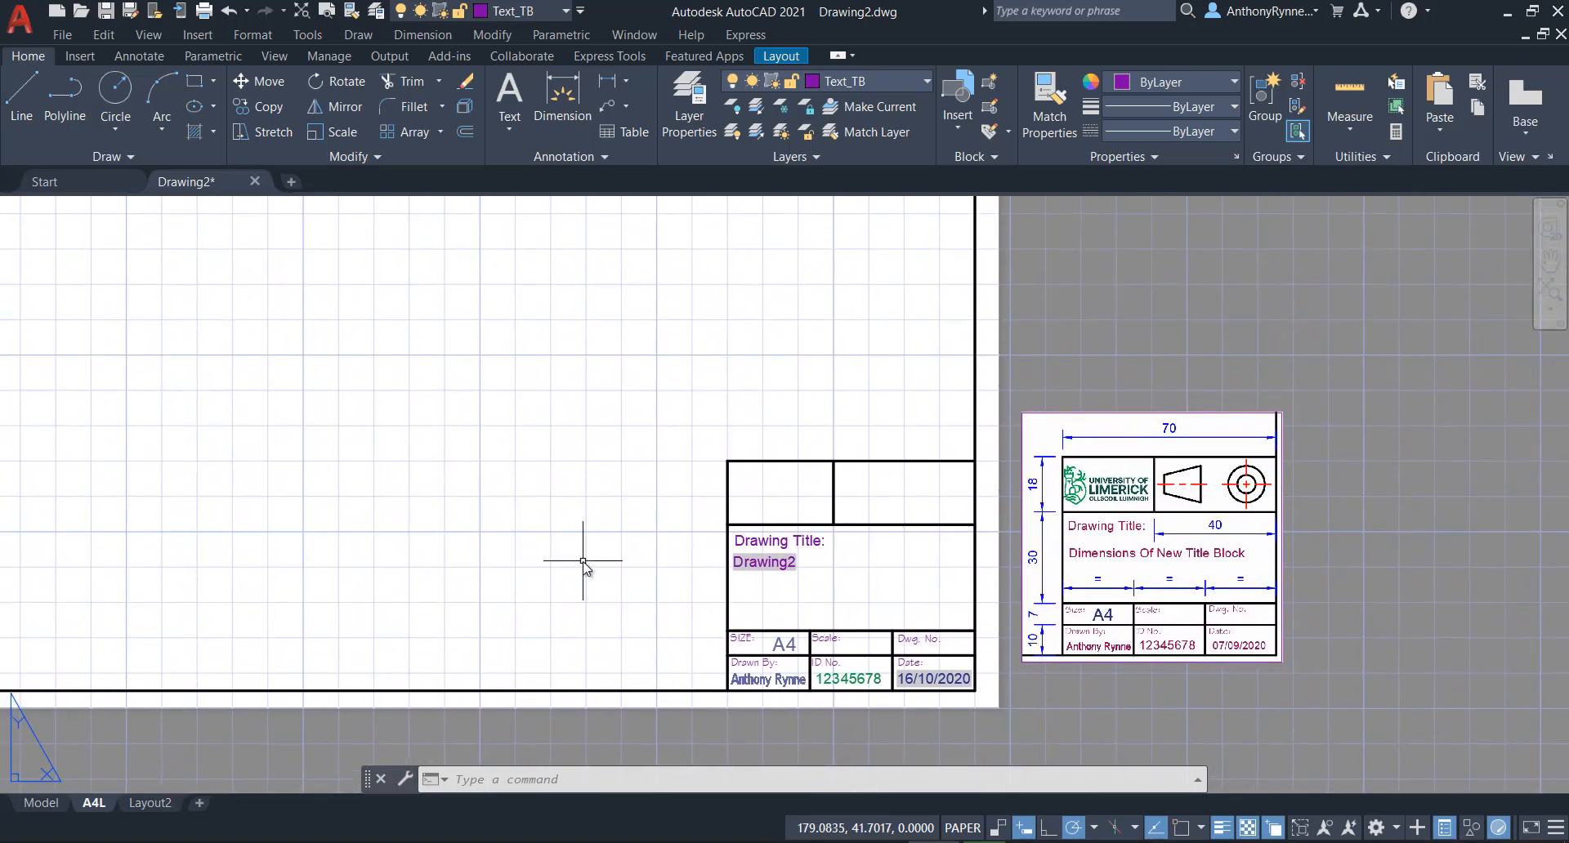
type("SN")
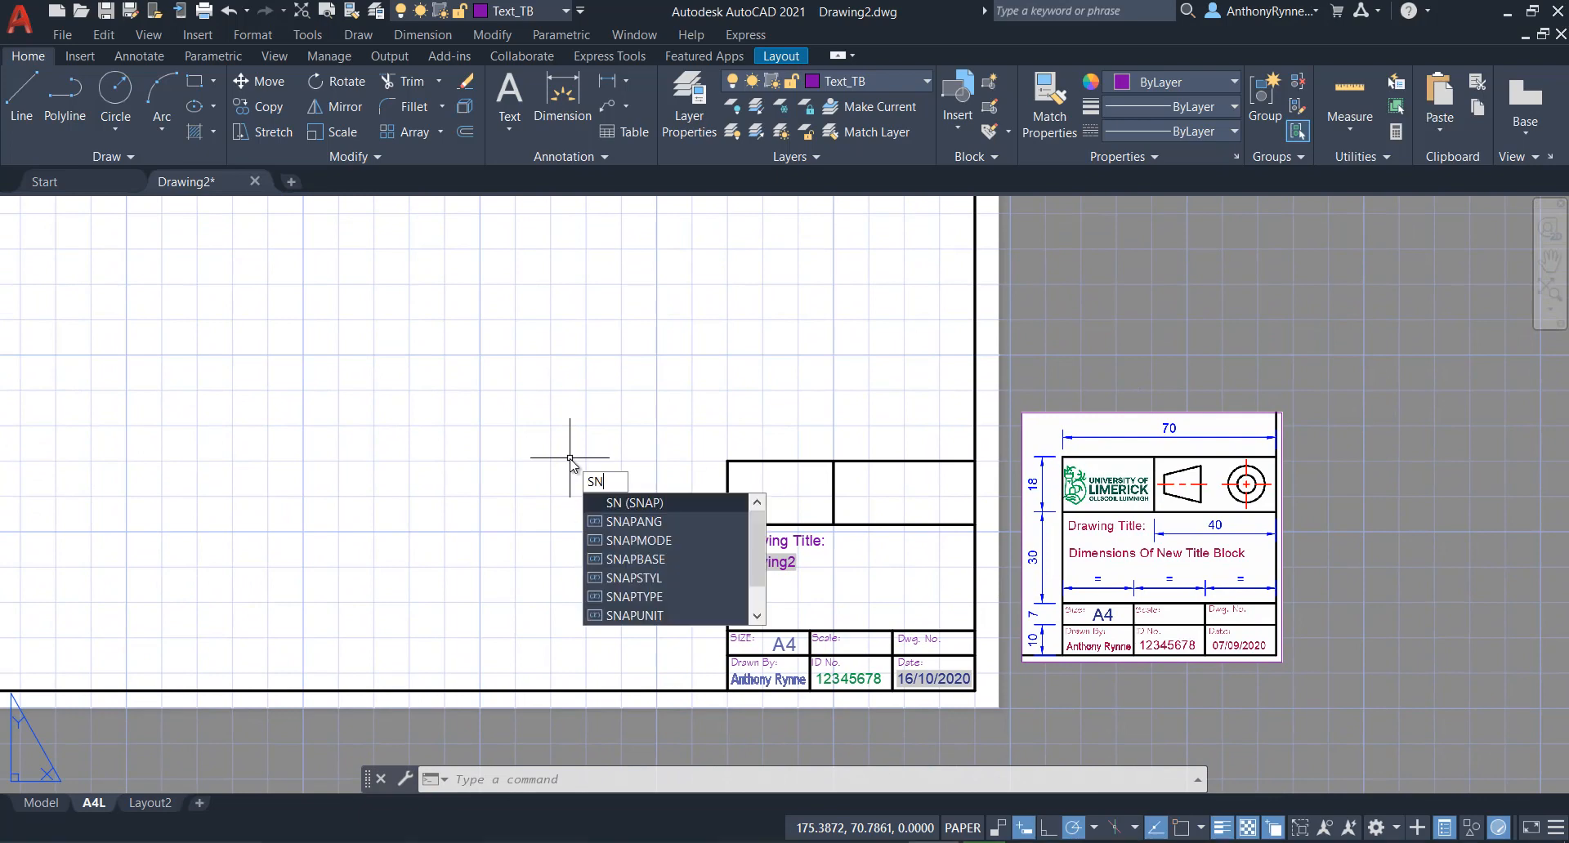
key("Return")
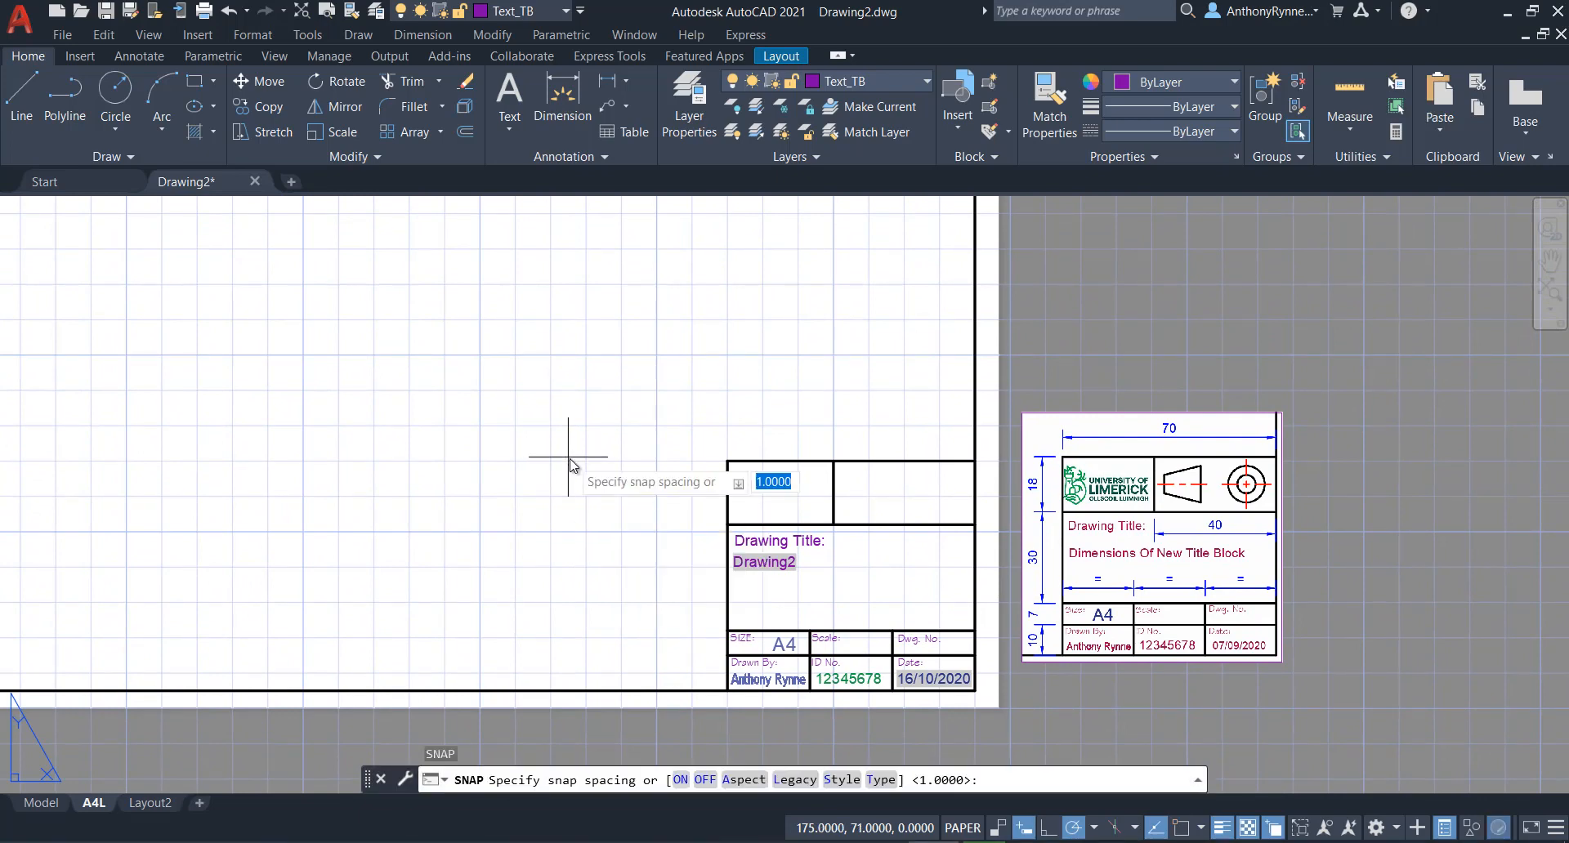
type("5")
key("Return")
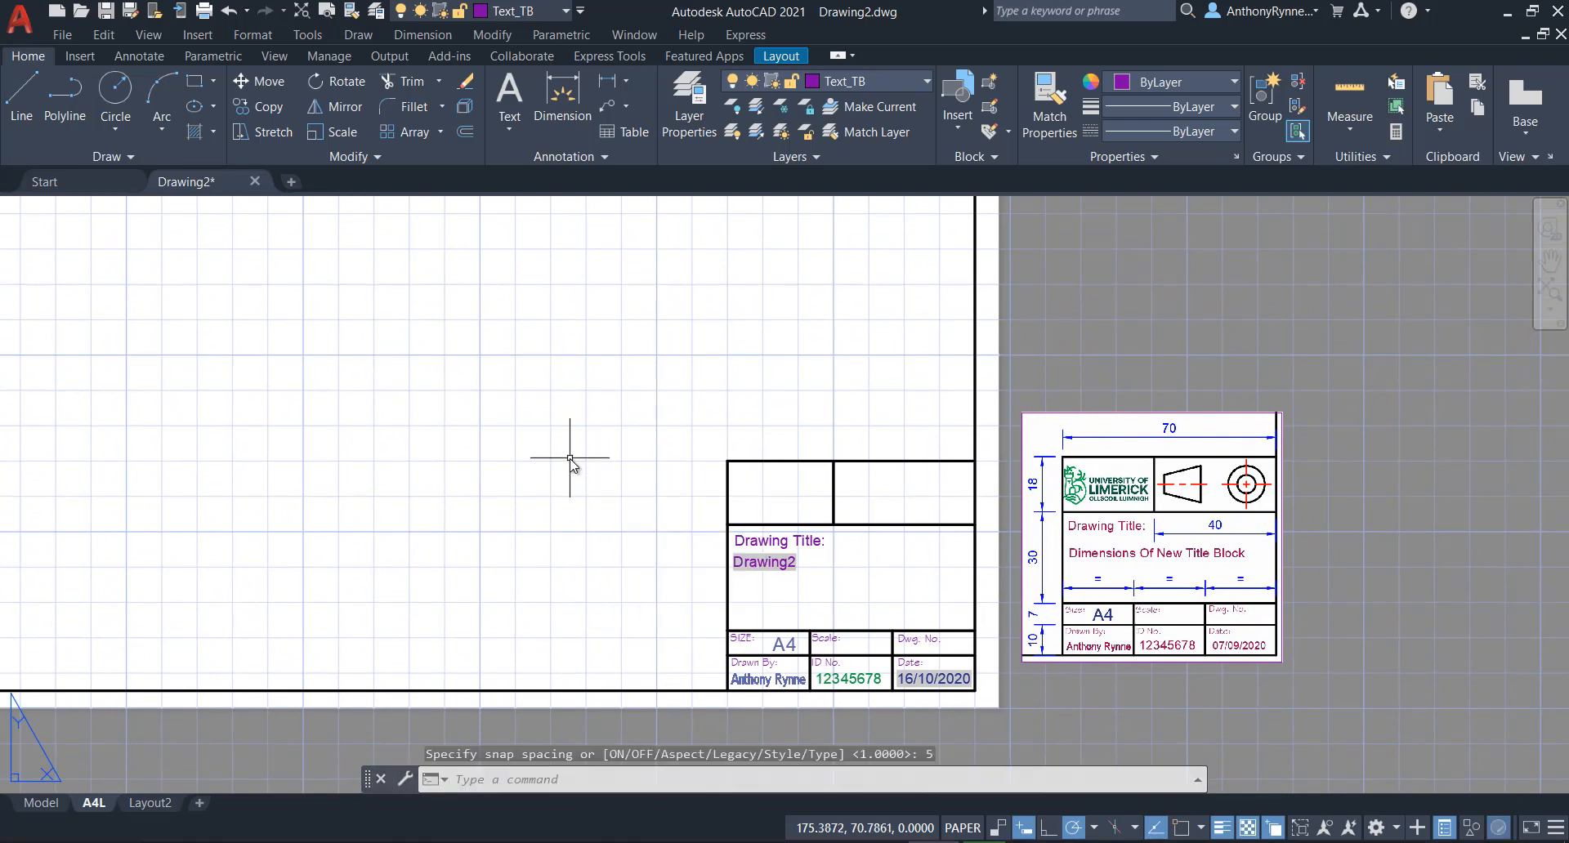
Draw a circle by centre and diameter at 150,100 in the empty sheet area with a diameter of 12.
left_click(115, 129)
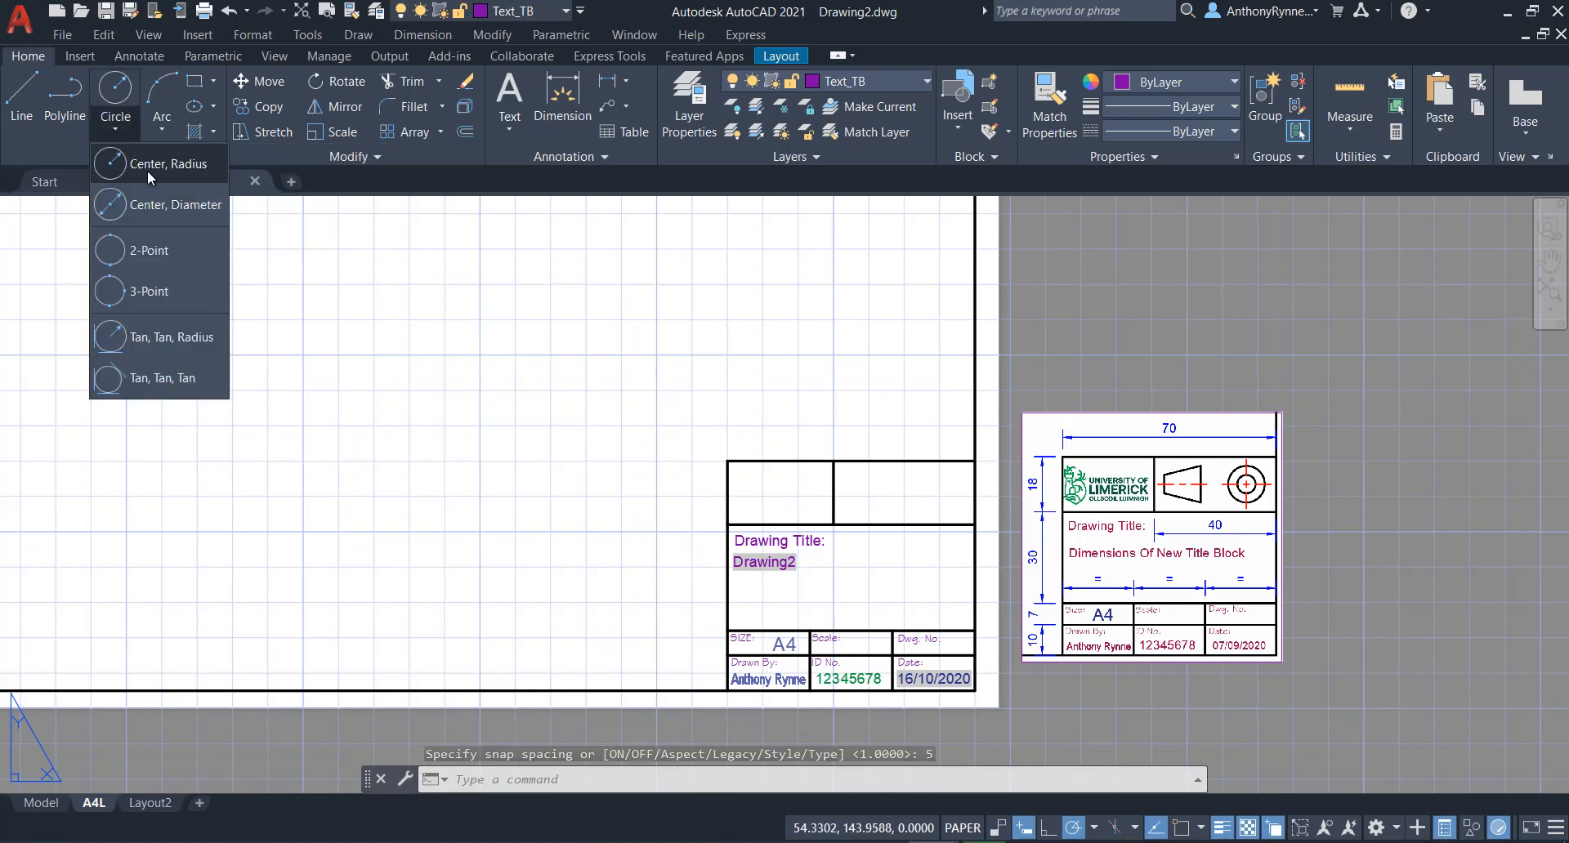
left_click(150, 204)
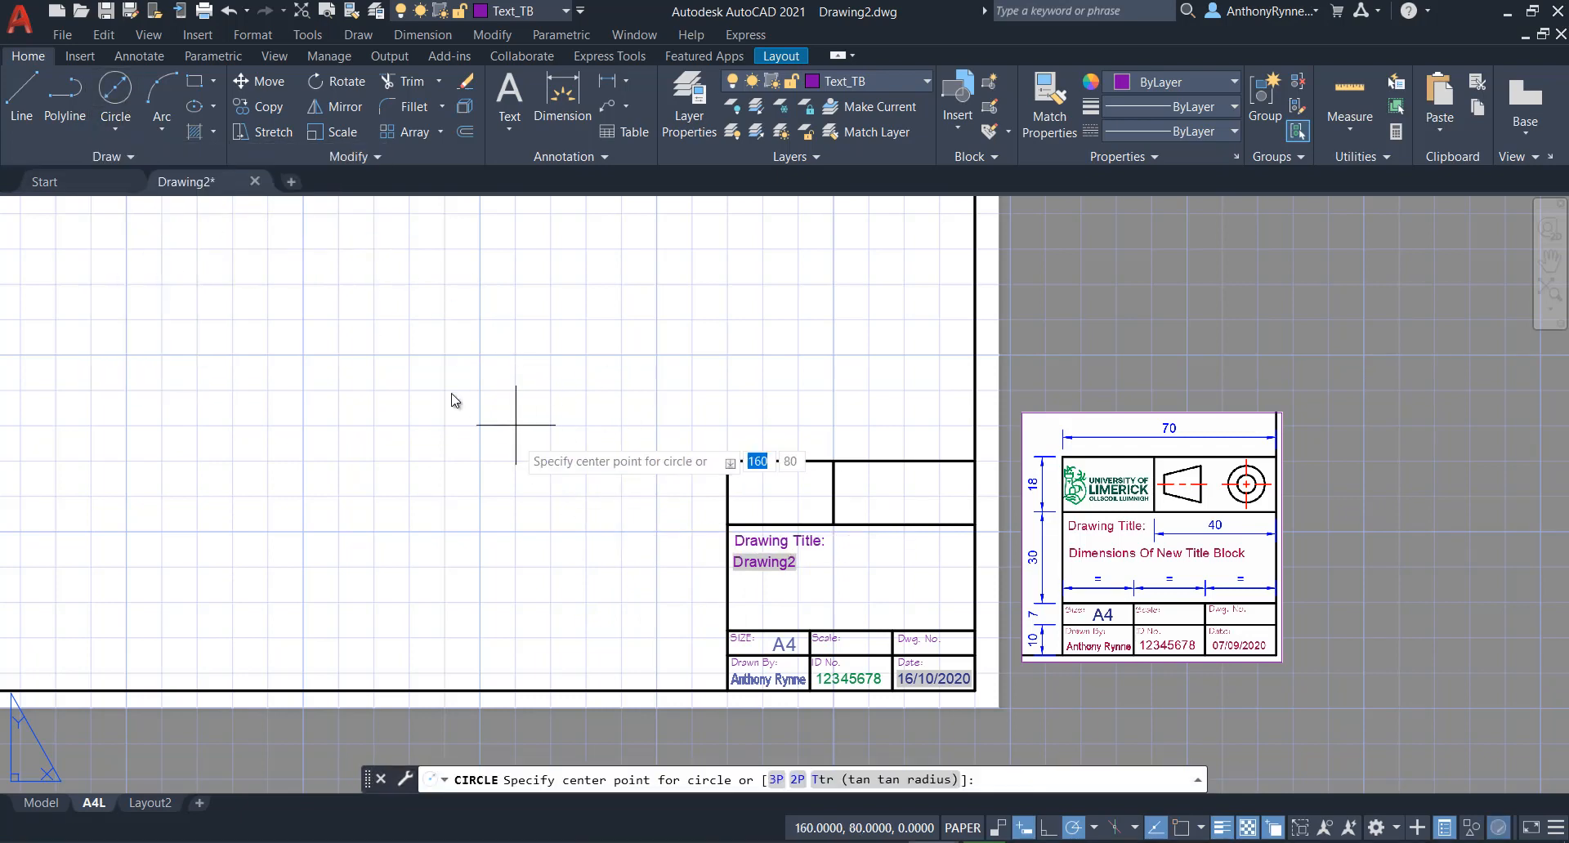
left_click(482, 350)
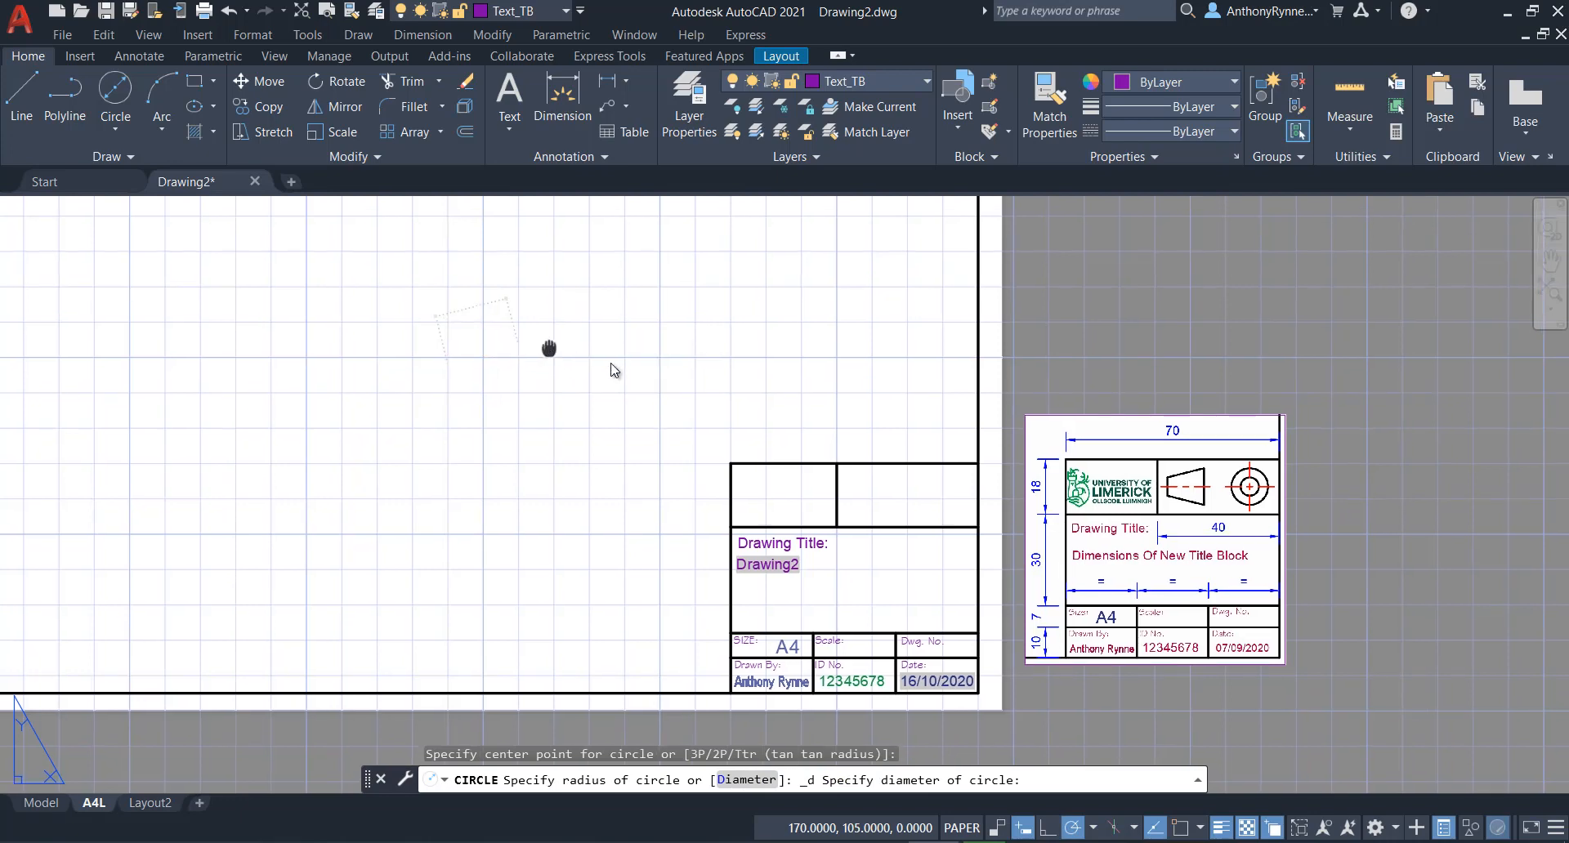
middle_click_drag(546, 350, 640, 368)
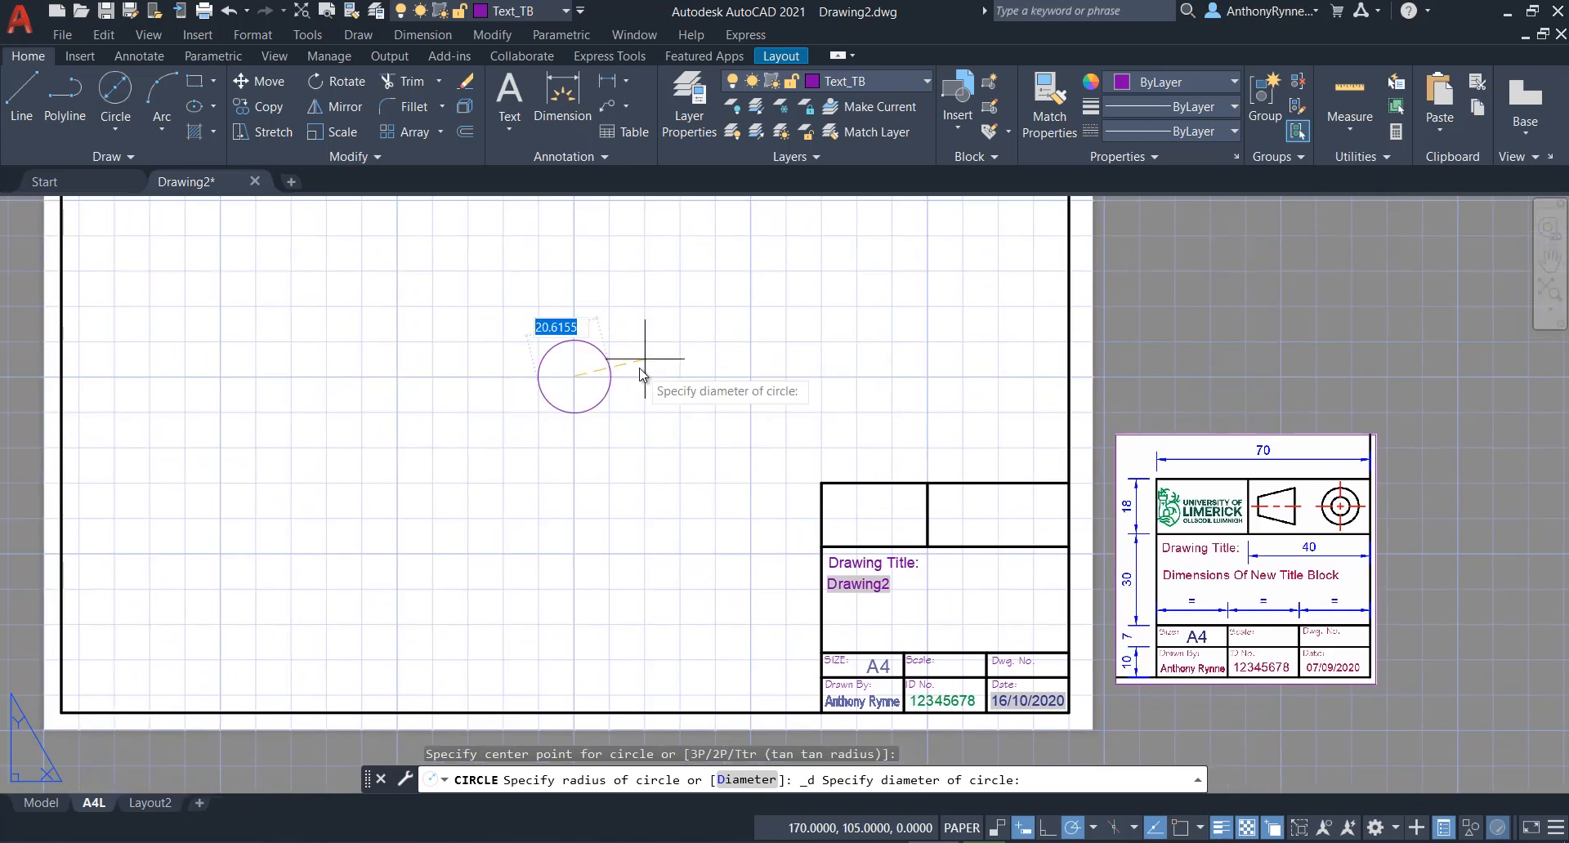
type("12")
key("Return")
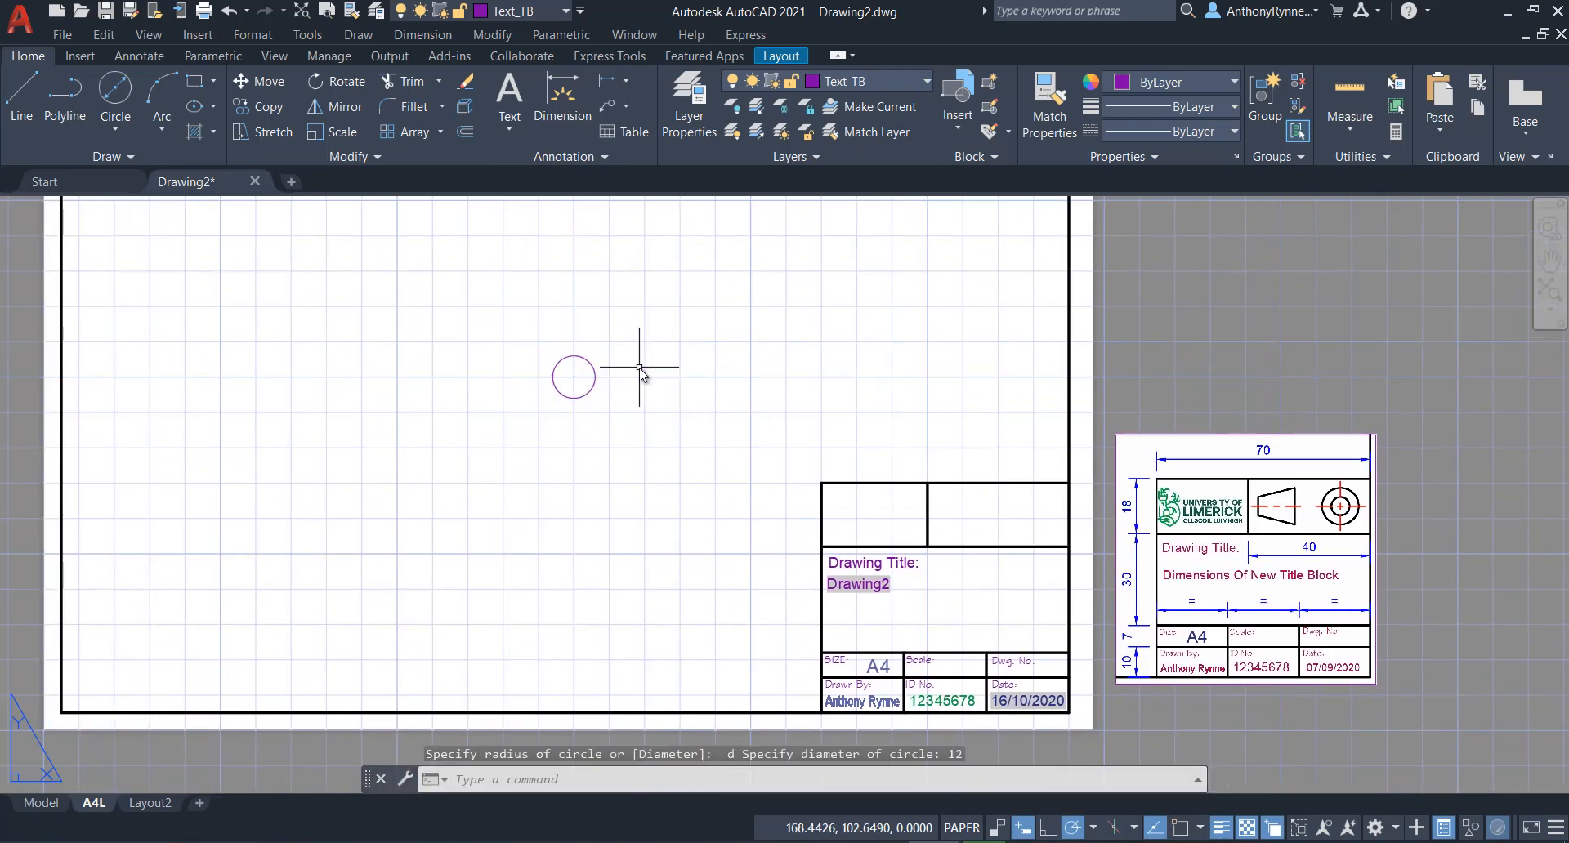
Change the circle's layer to Work and make that layer current from the circle.
scroll(579, 369, "up", 4)
scroll(579, 369, "down", 4)
scroll(581, 370, "up", 4)
middle_click_drag(580, 370, 671, 391)
scroll(671, 391, "down", 2)
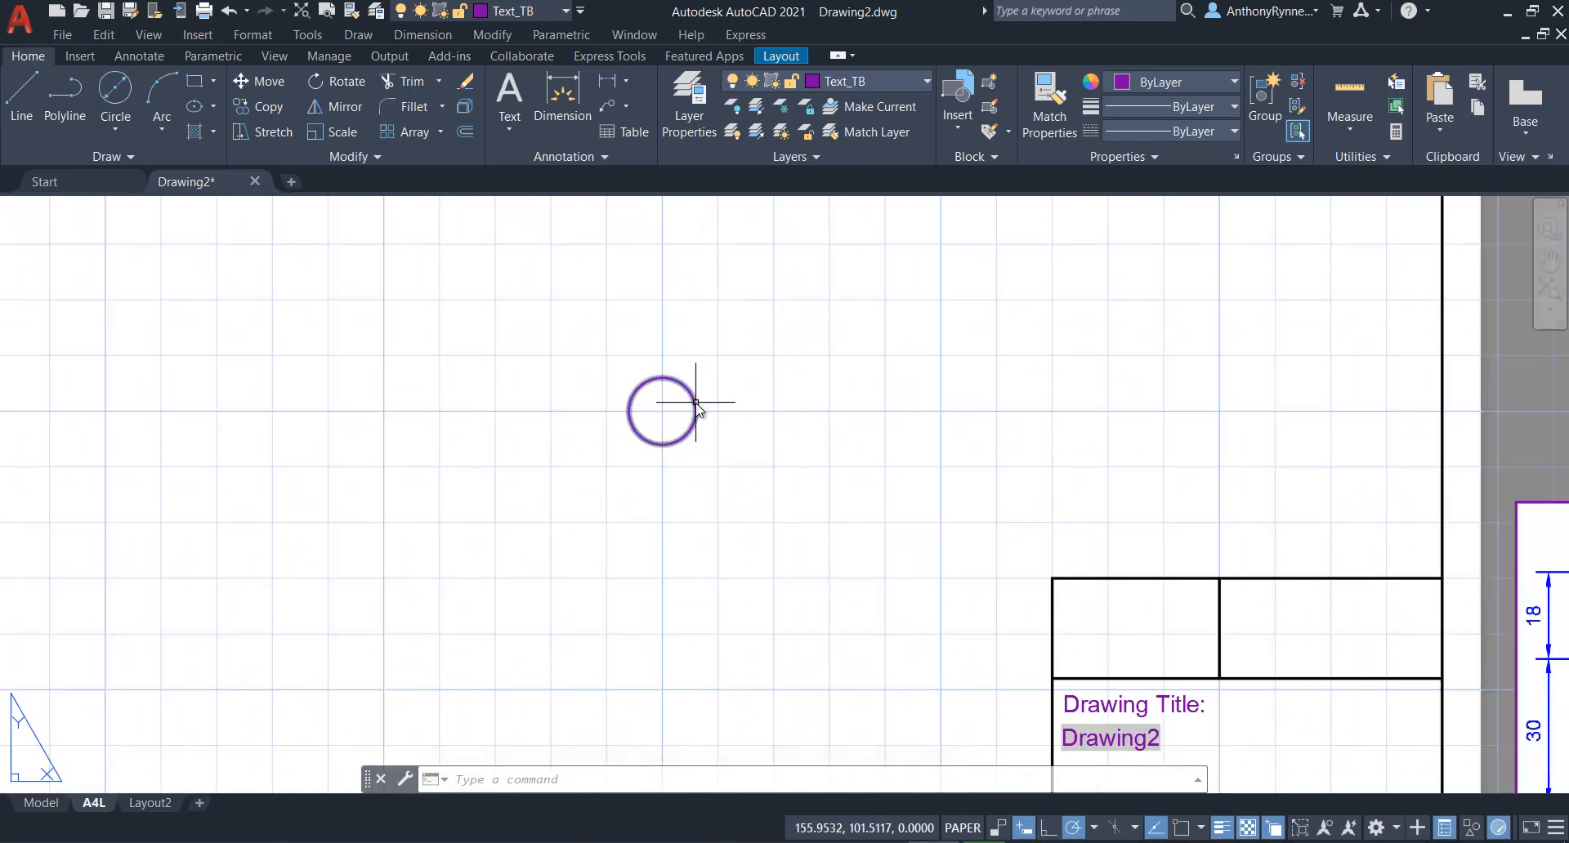
left_click(696, 402)
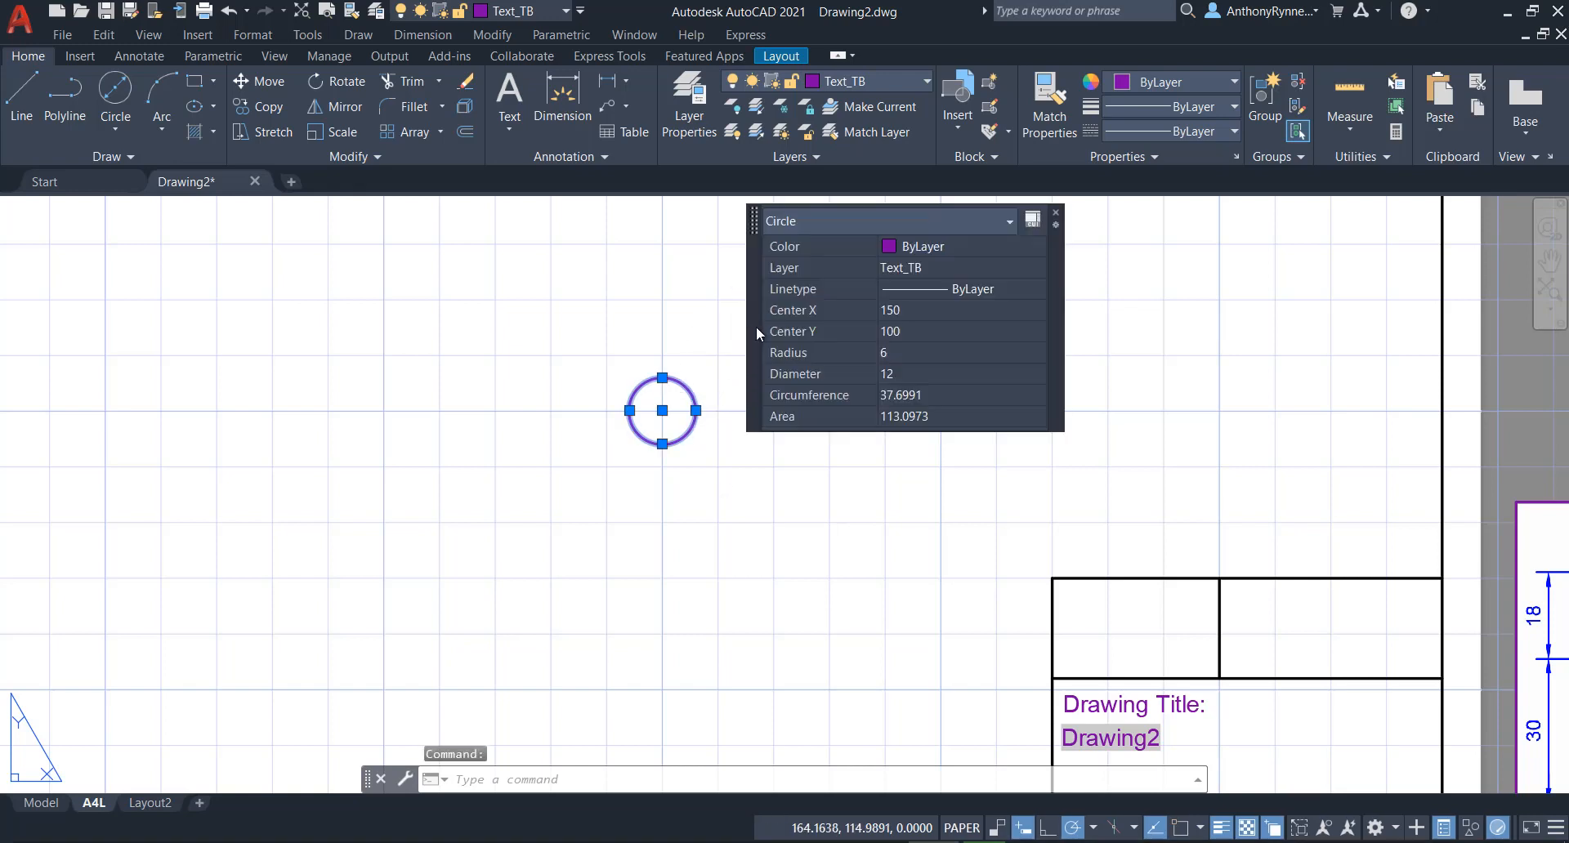
left_click_drag(757, 326, 920, 353)
left_click(1183, 297)
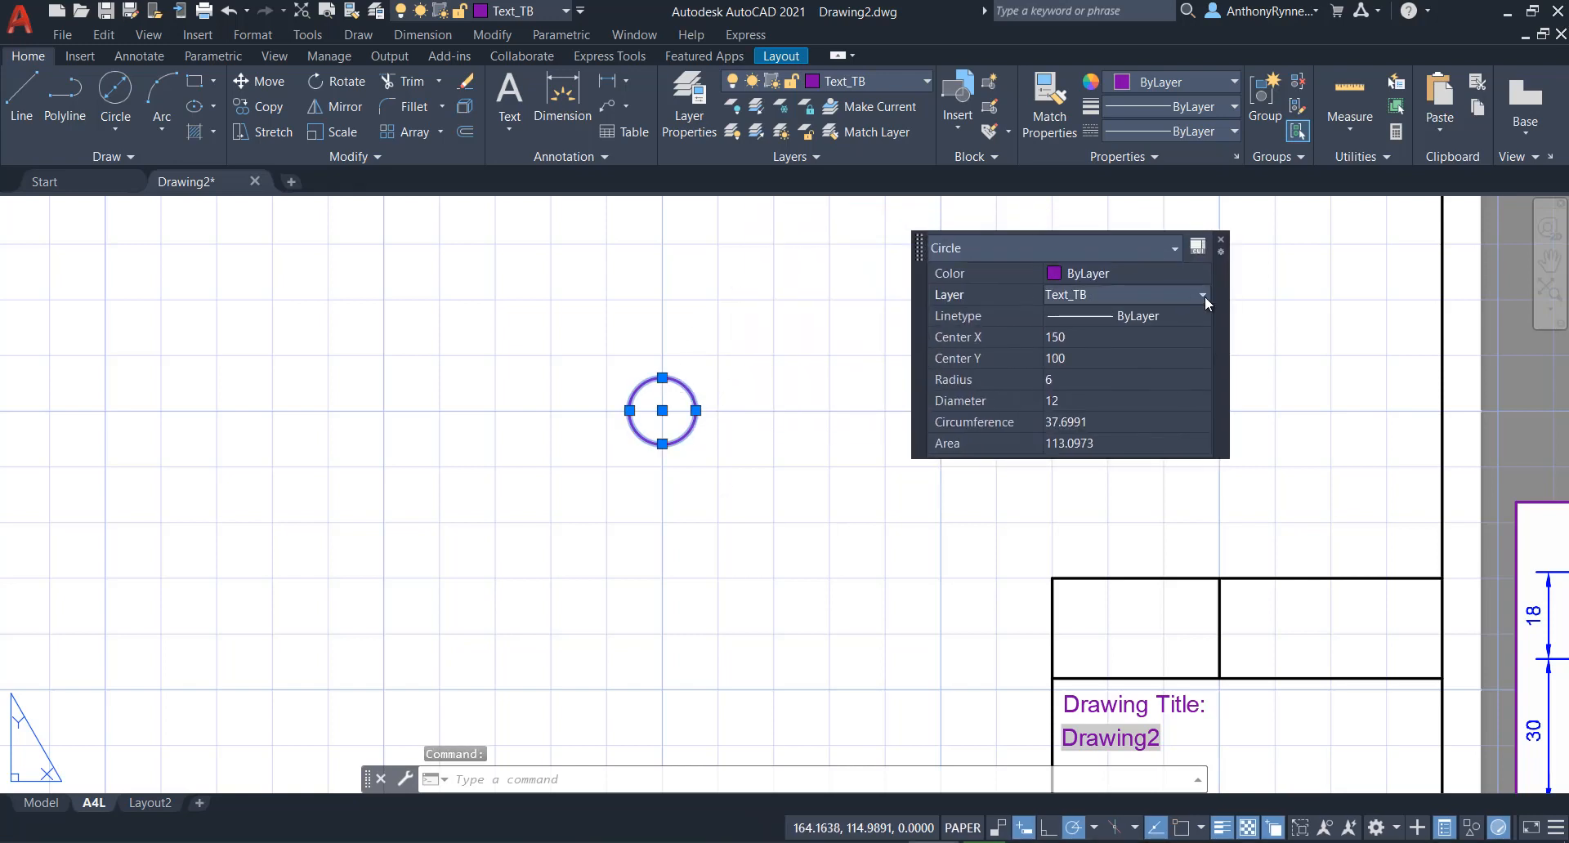
left_click(1203, 295)
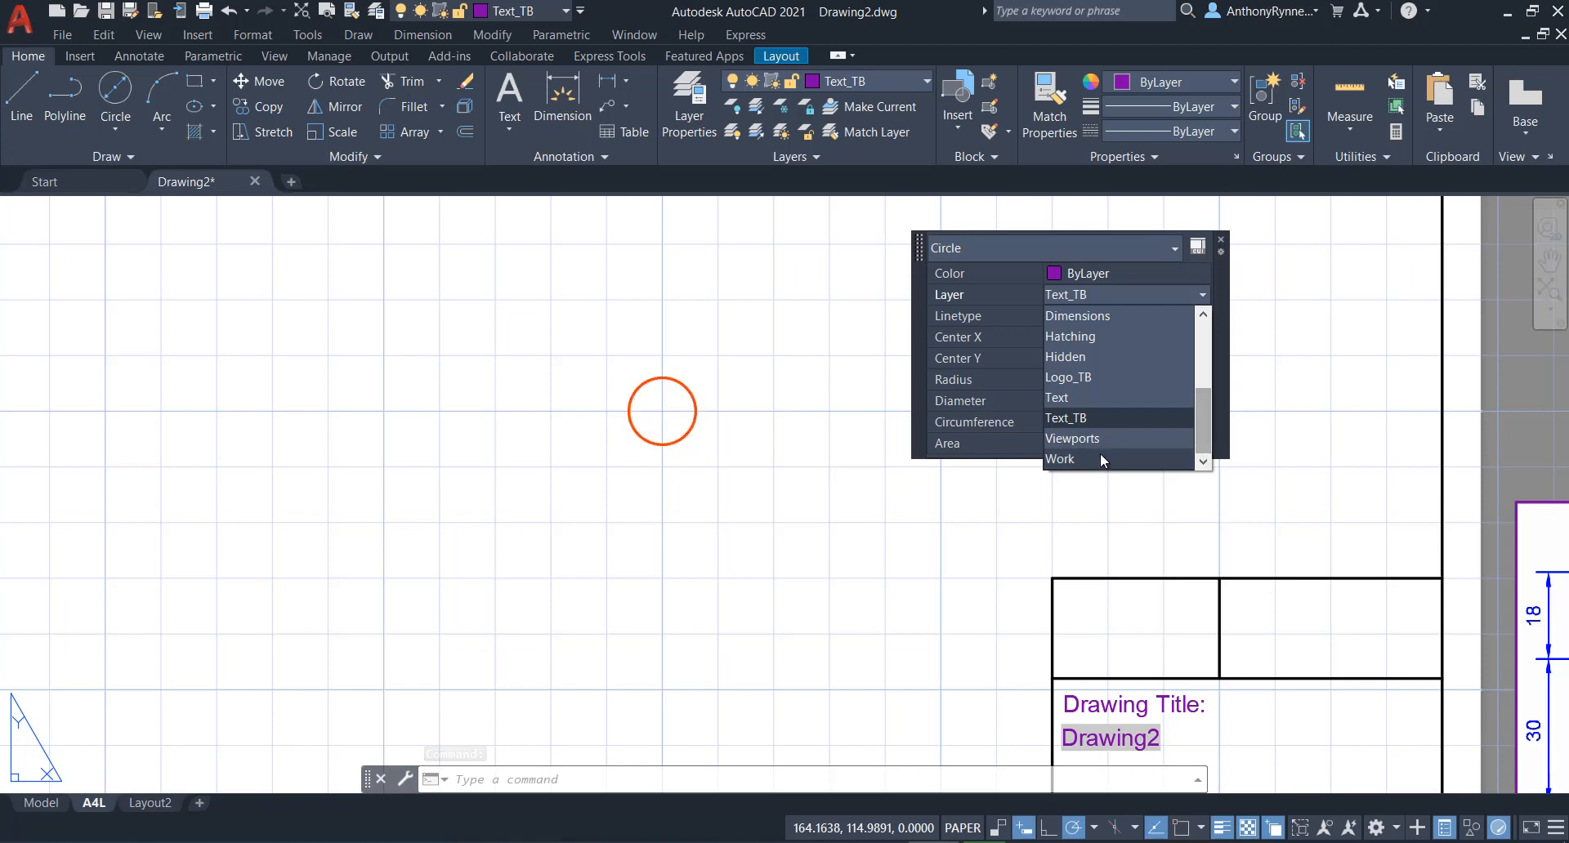
left_click(1066, 458)
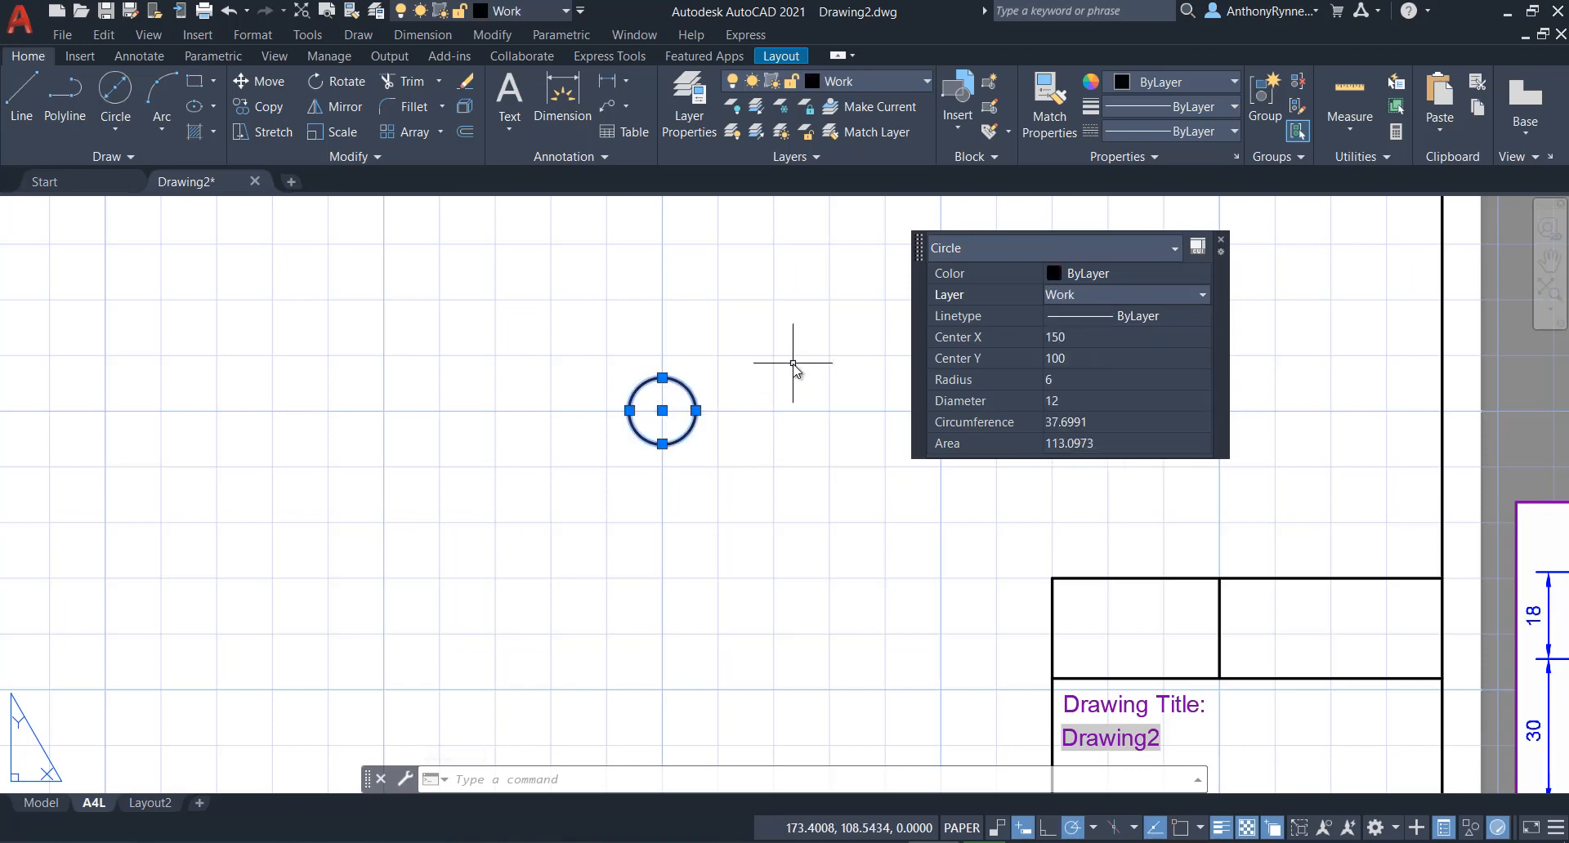
key("Escape")
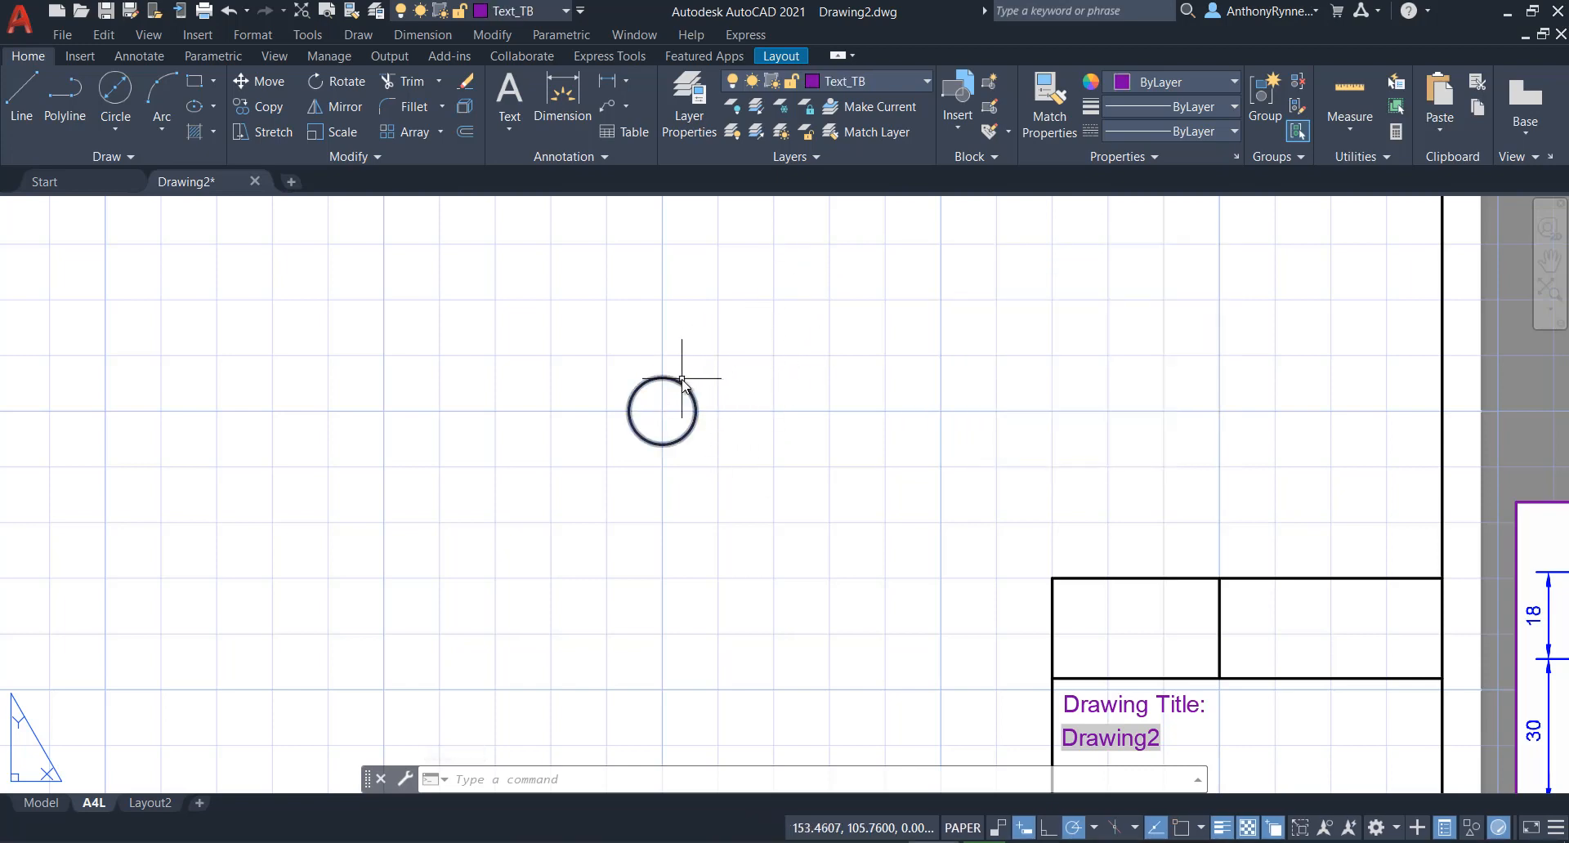
left_click(685, 385)
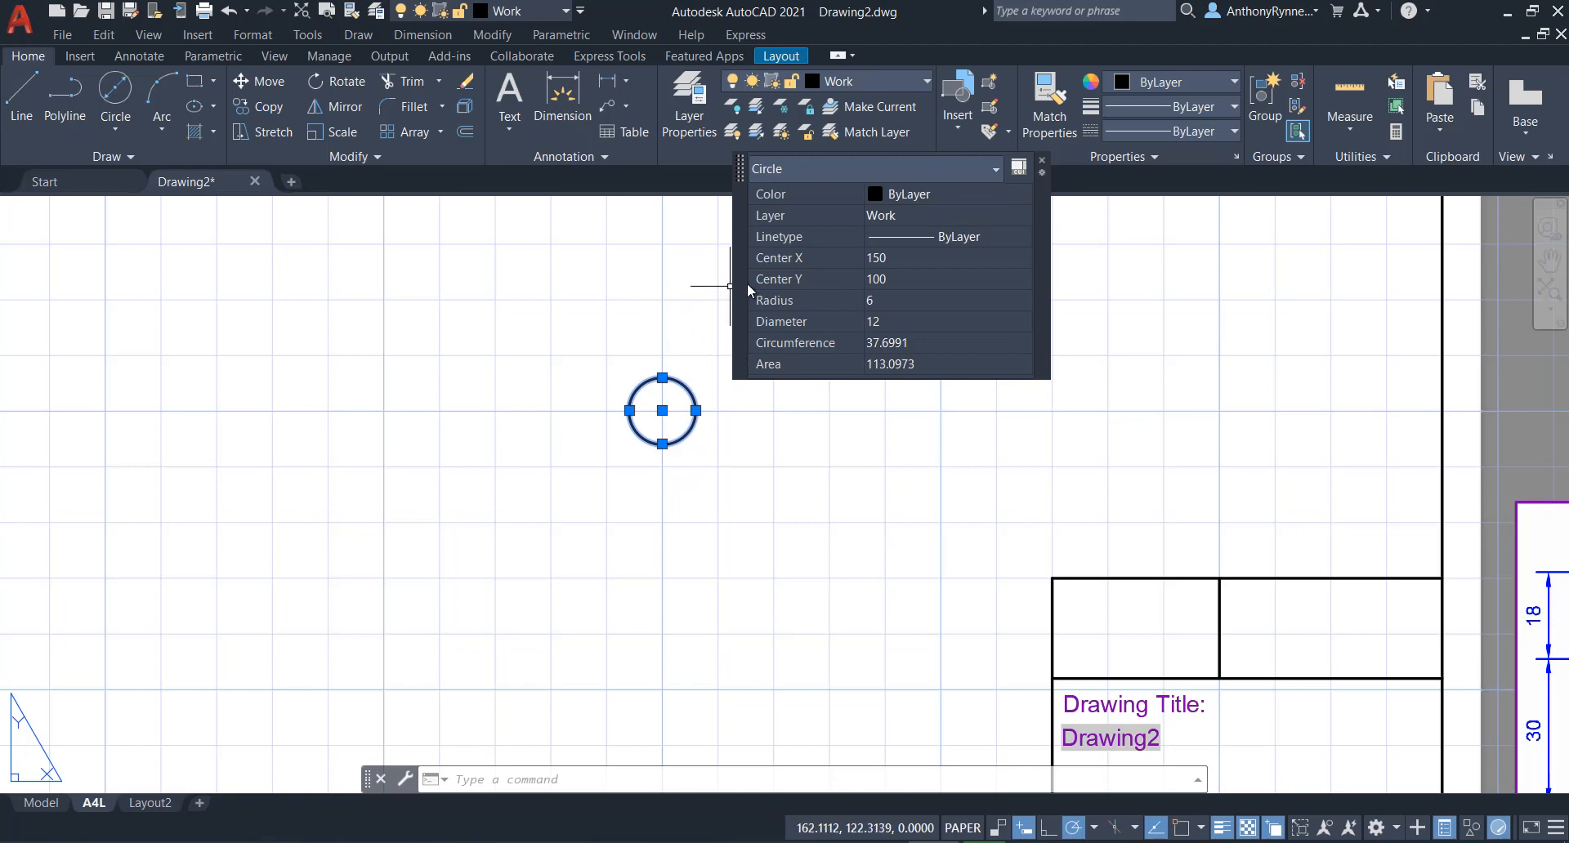
left_click(864, 107)
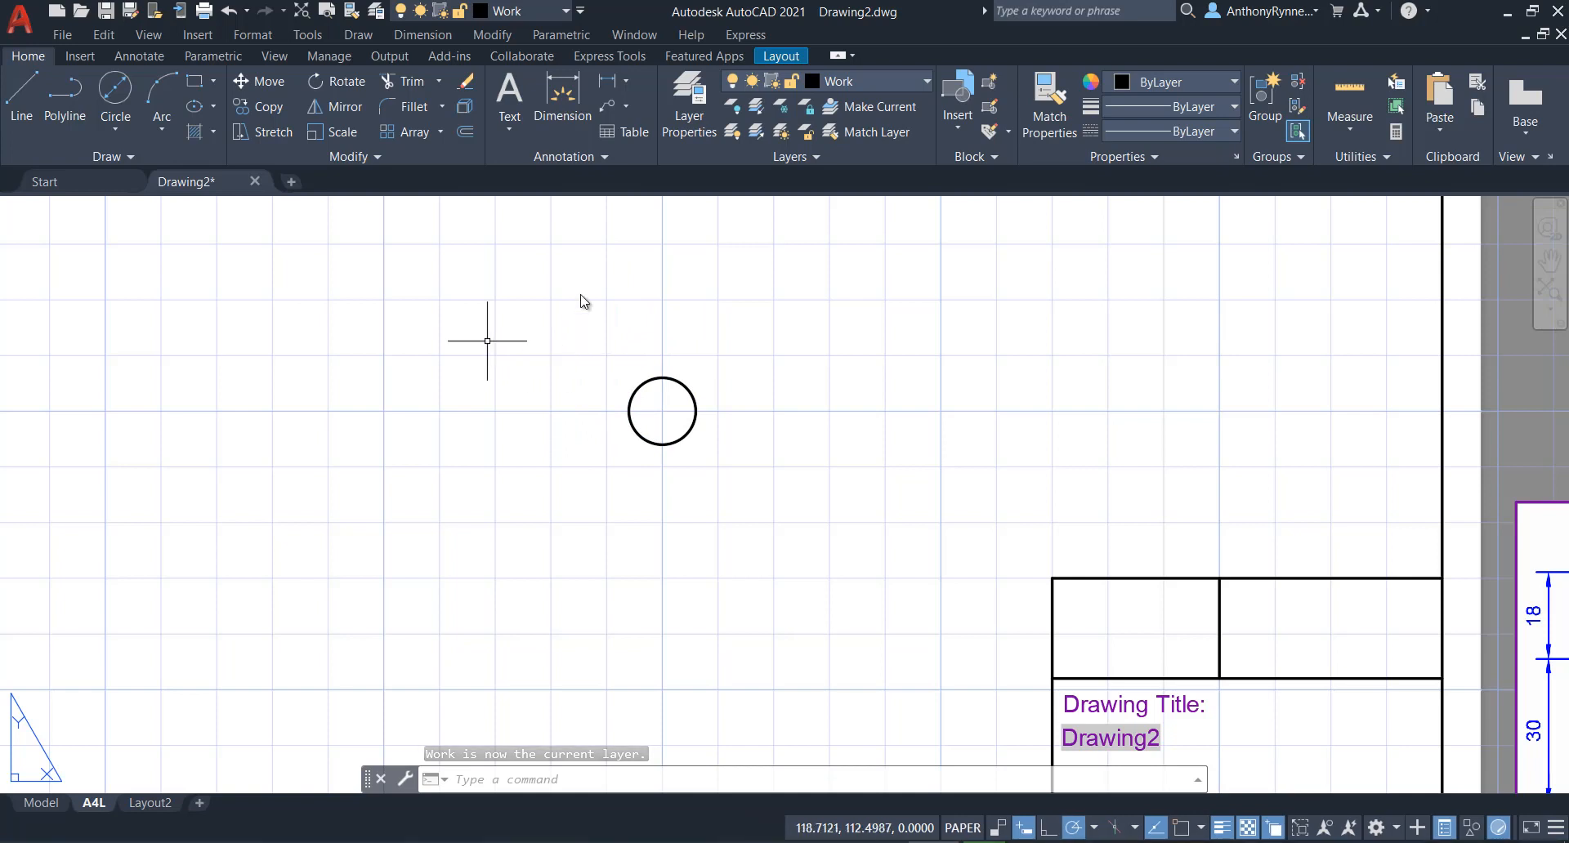
Draw a concentric circle of diameter 6 at the existing circle's centre, 150,100.
left_click(113, 131)
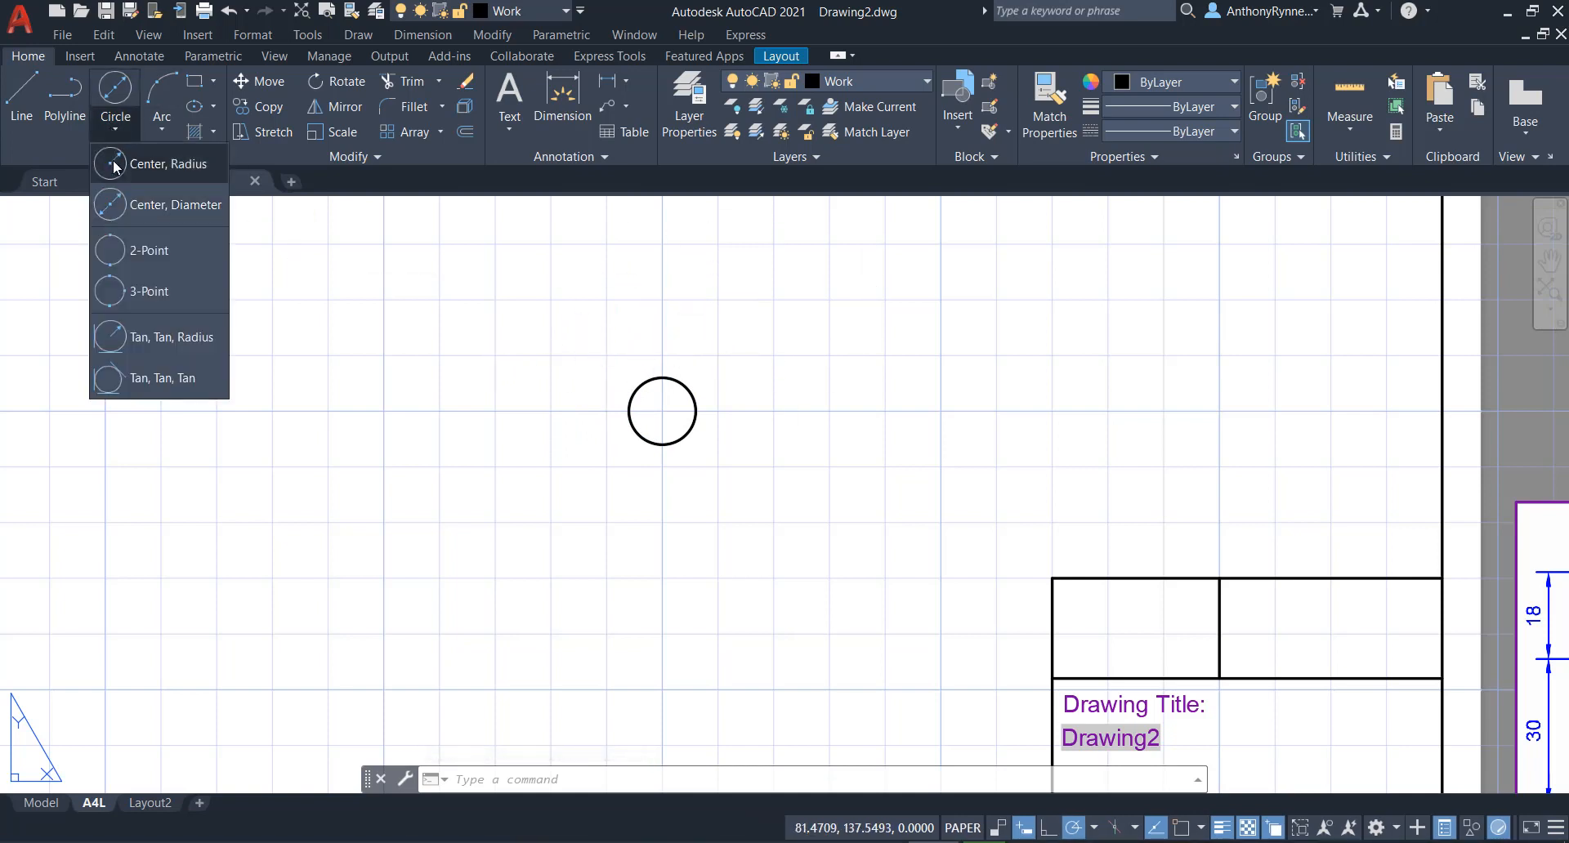
left_click(157, 206)
left_click(662, 411)
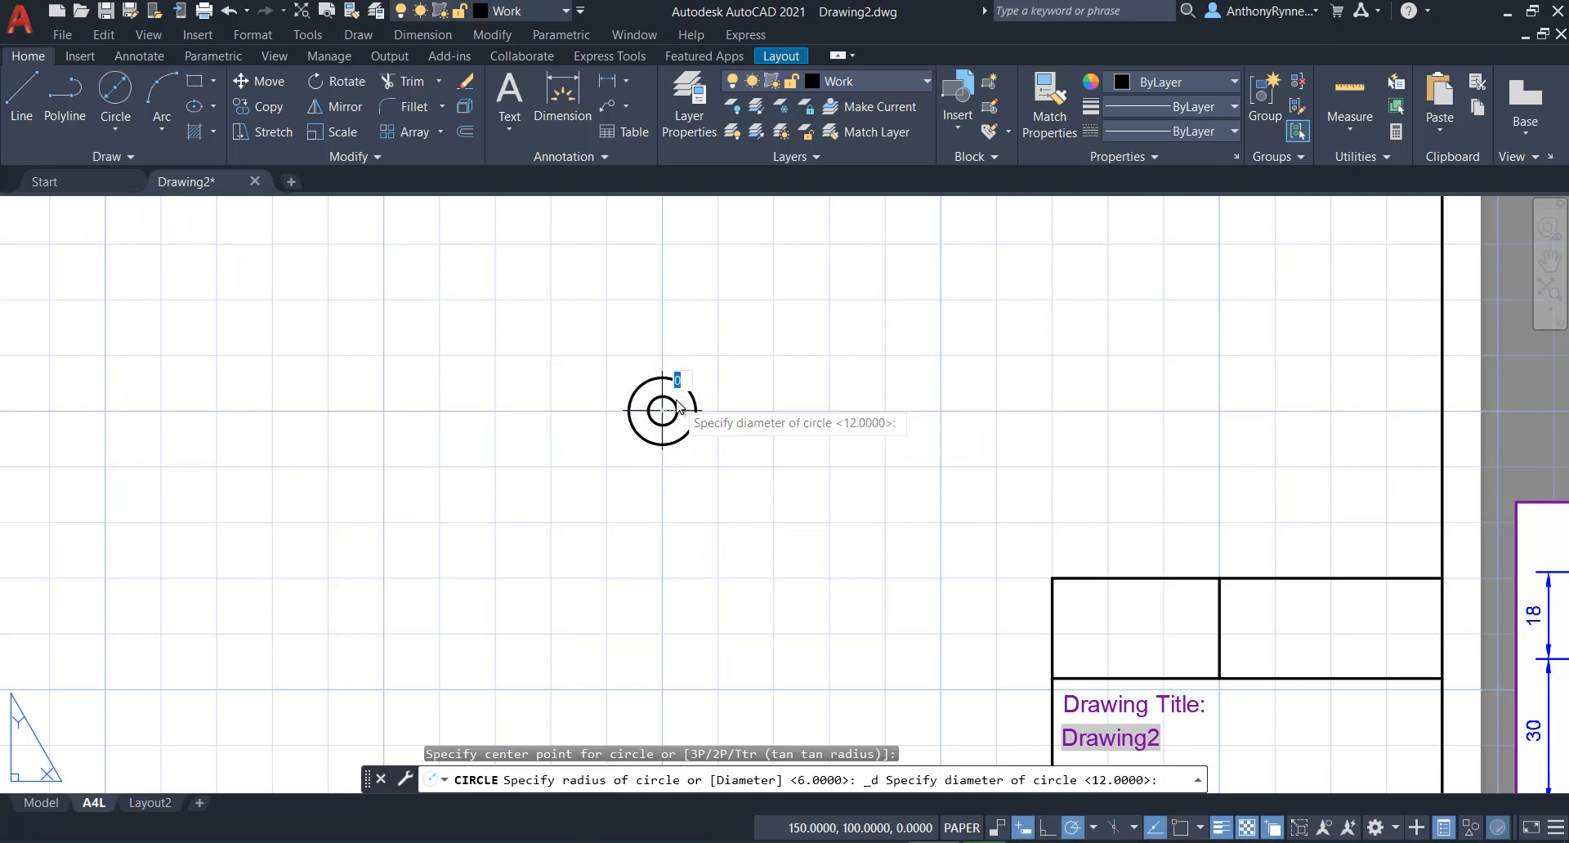
scroll(736, 384, "up", 2)
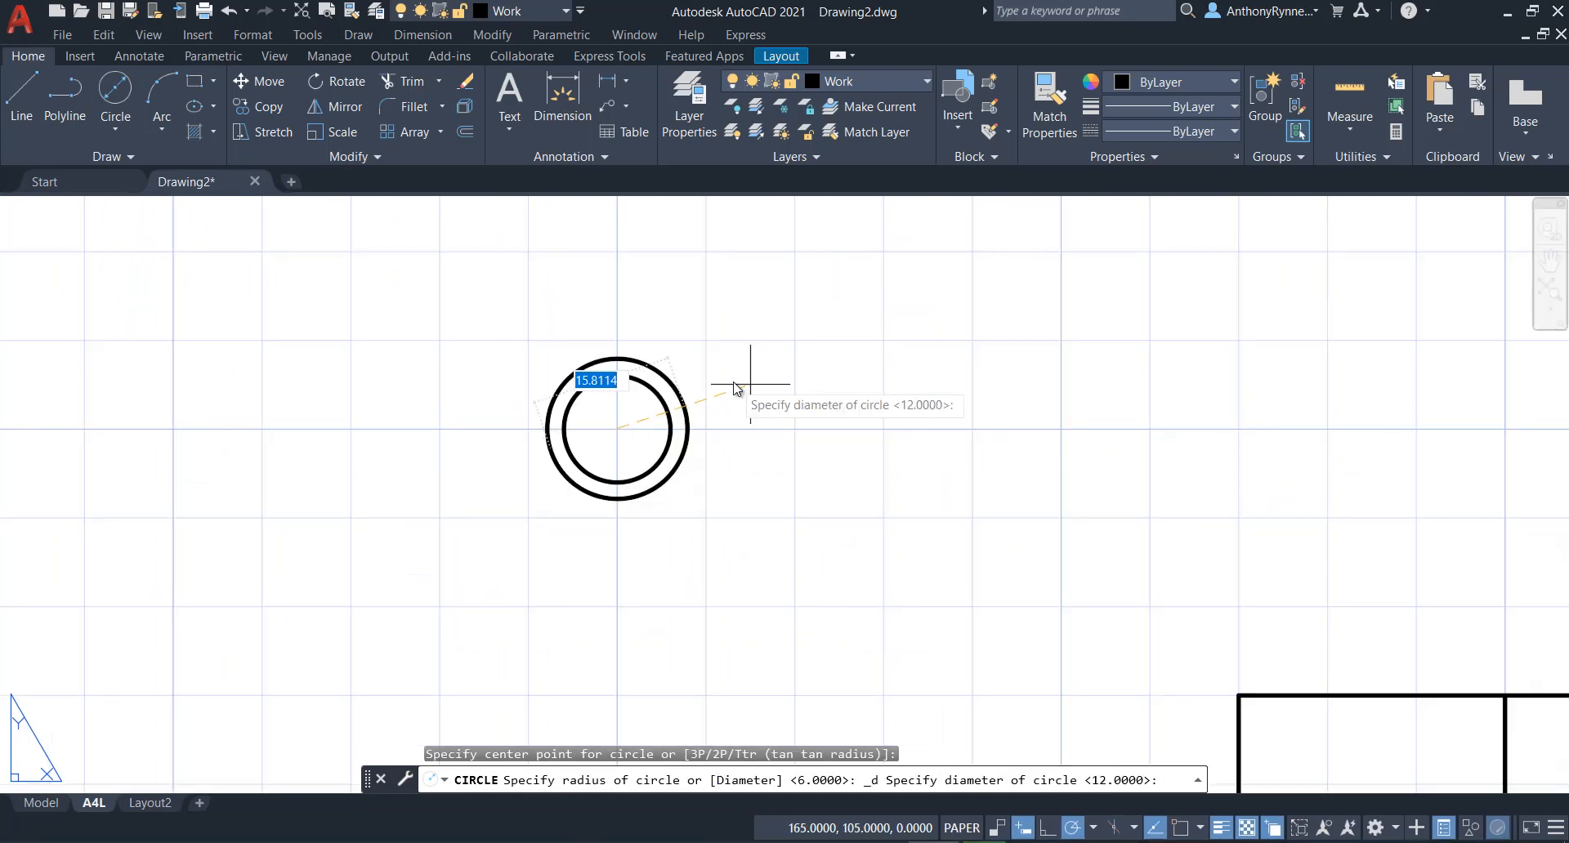
type("6")
key("Return")
Start a line with a one-off Quadrant snap and turn grid snap off transparently within the command.
scroll(691, 449, "down", 3)
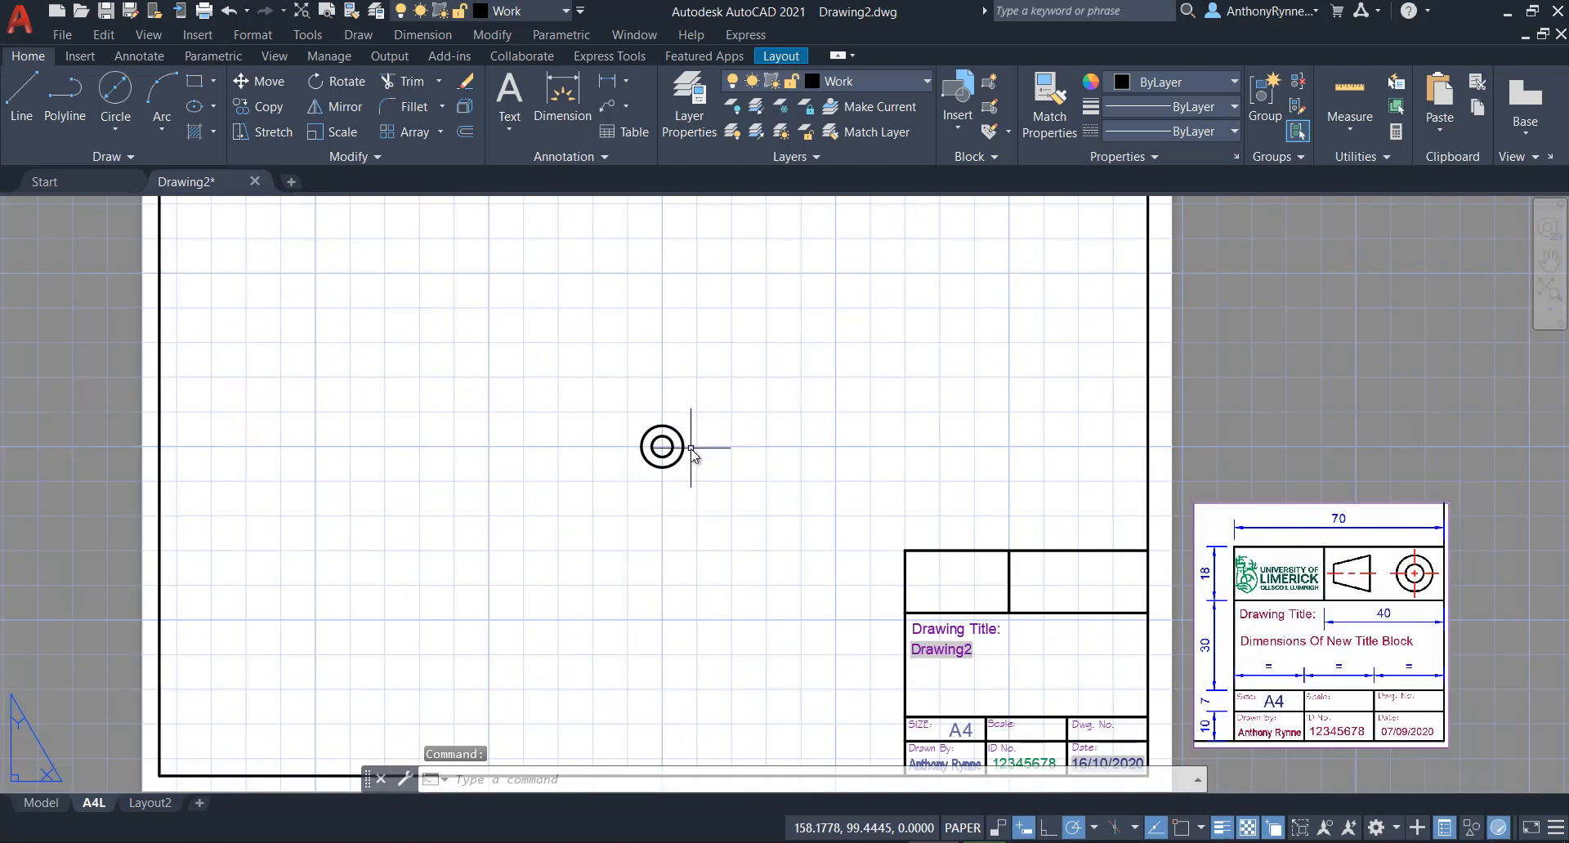
scroll(678, 474, "up", 2)
left_click(22, 94)
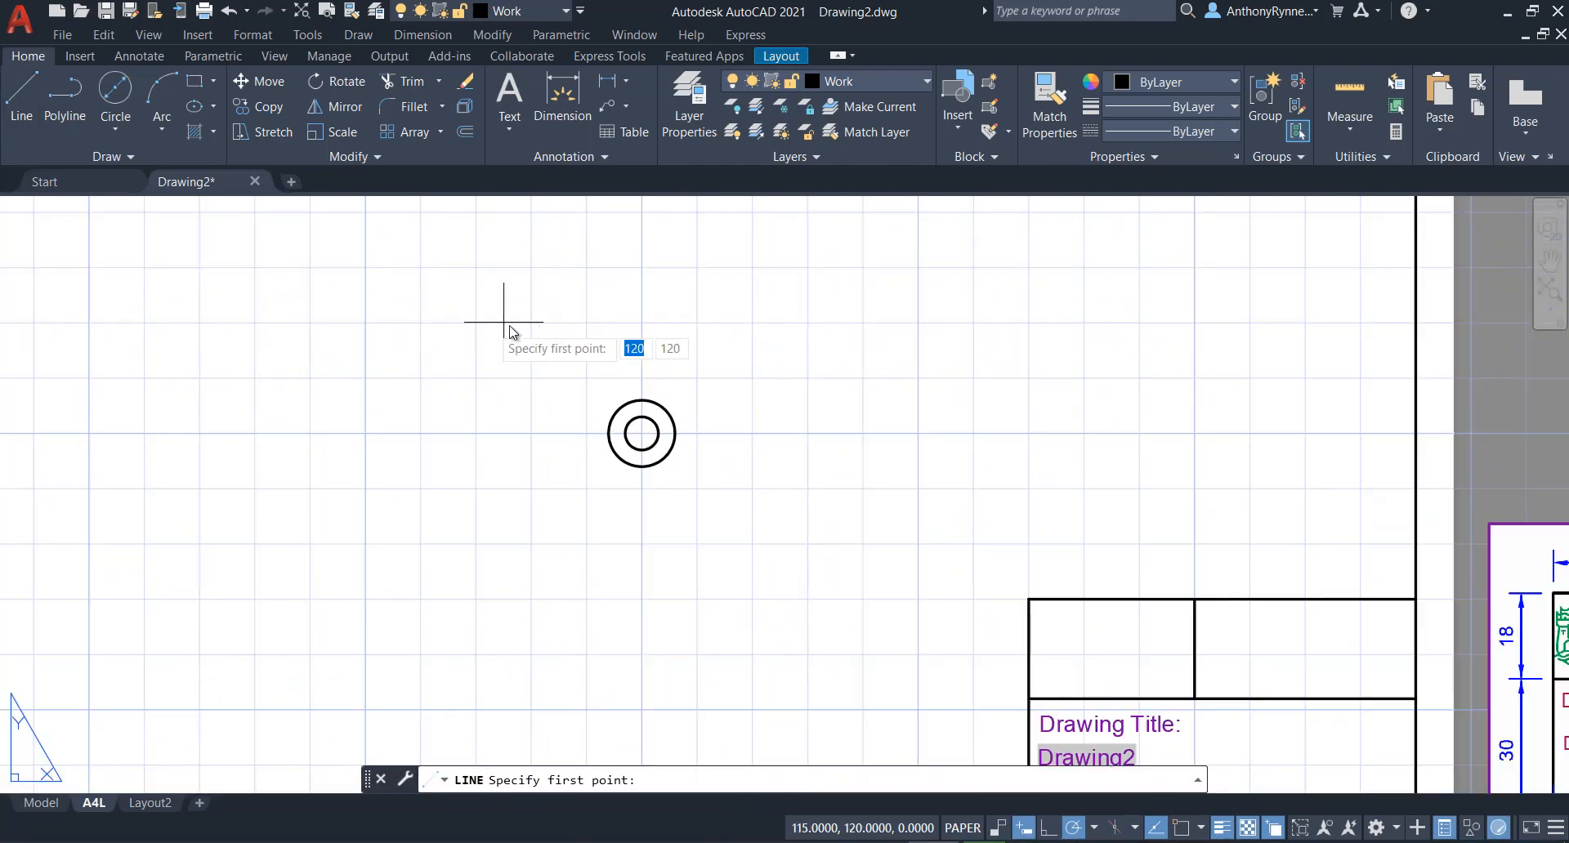
right_click(634, 416, "shift")
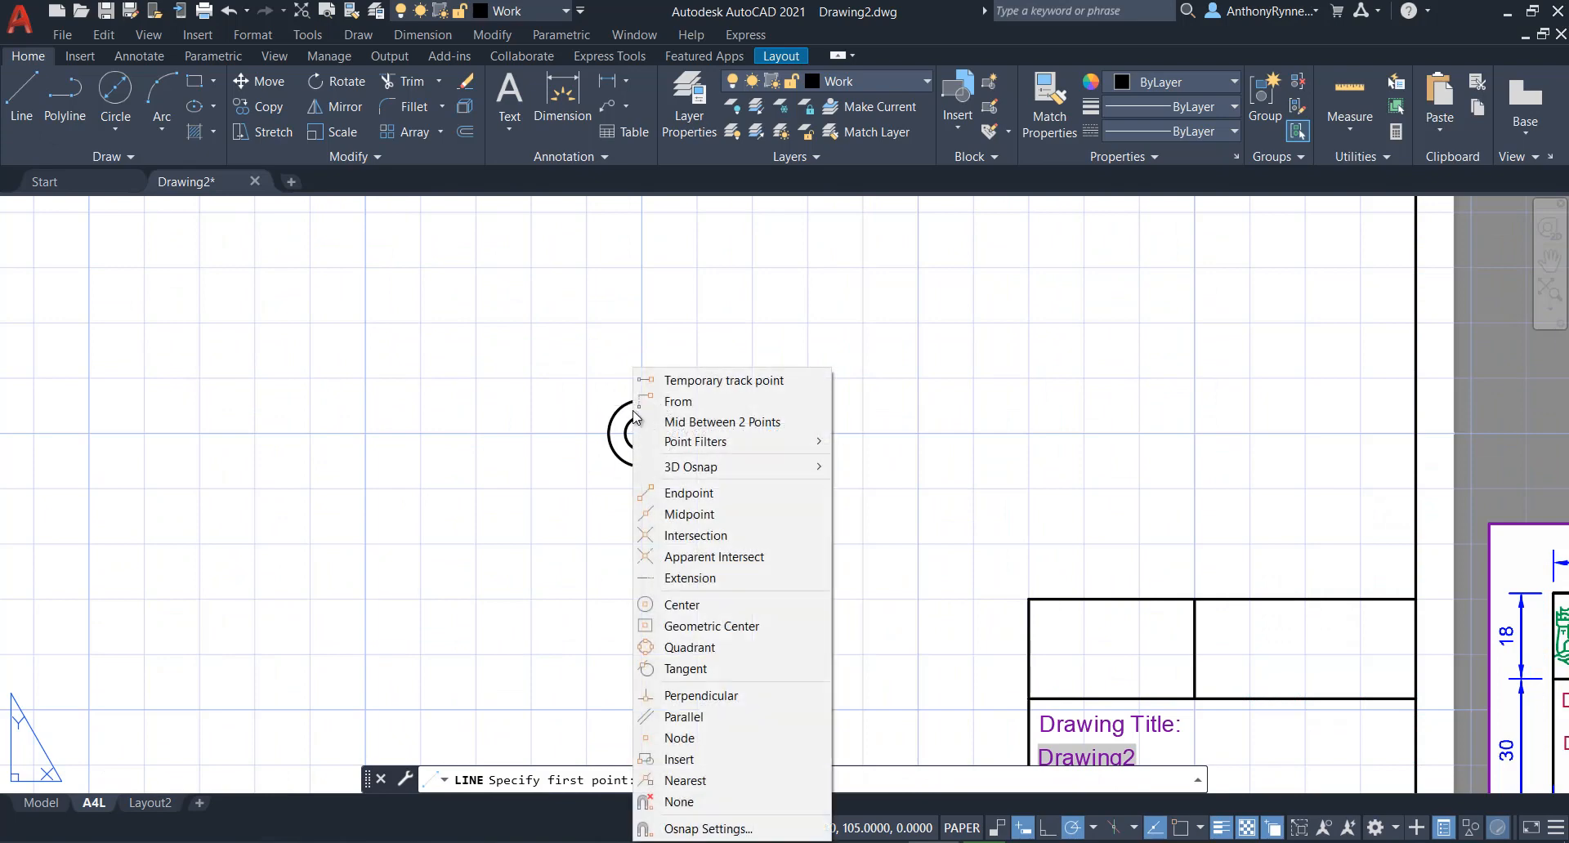
left_click(688, 648)
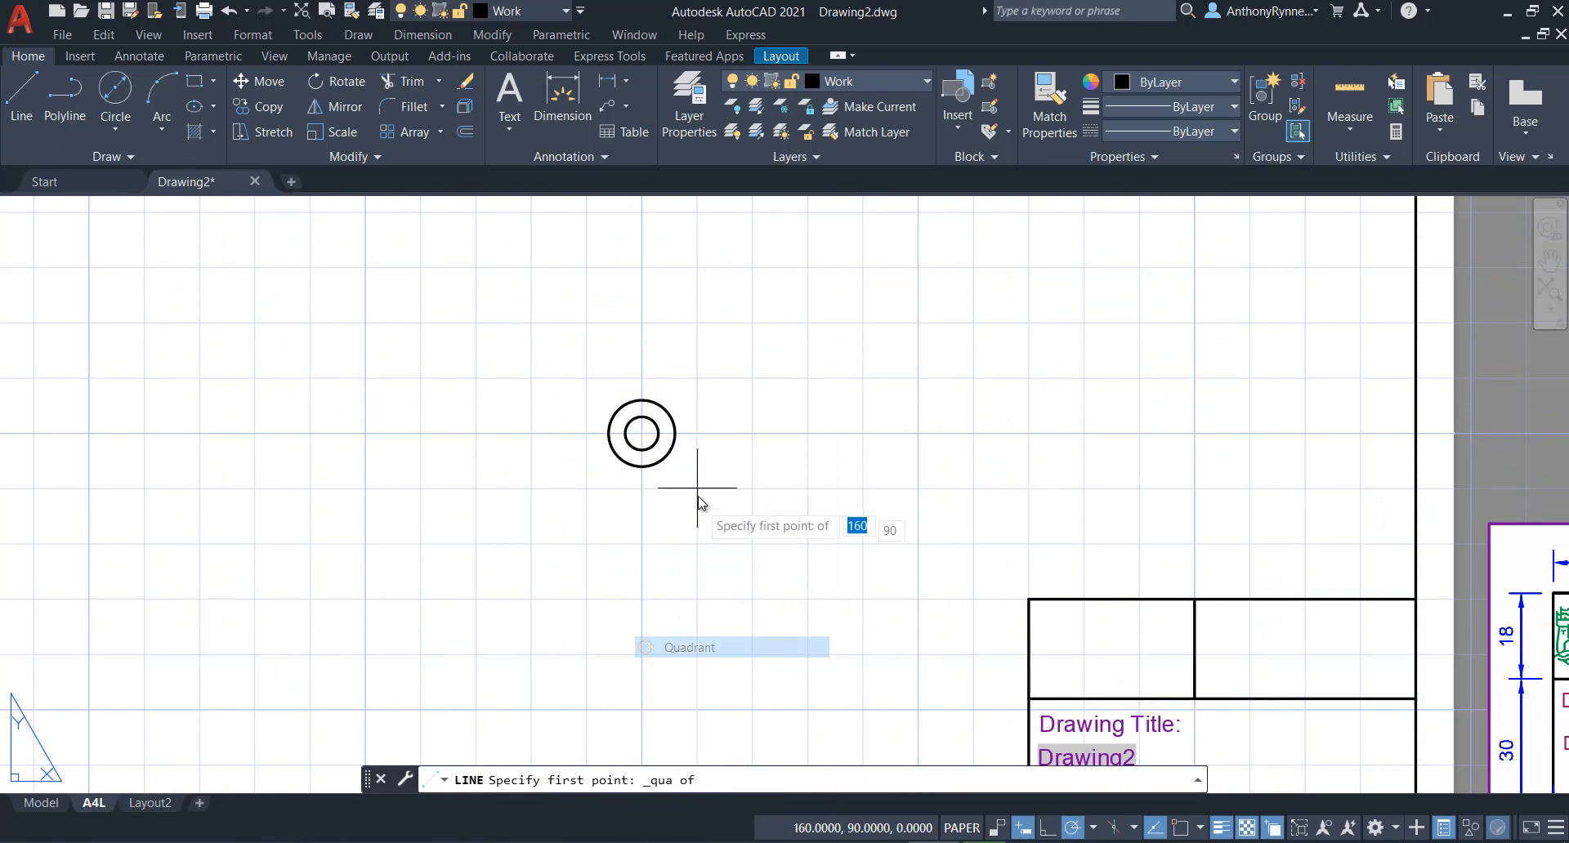
scroll(693, 490, "up", 4)
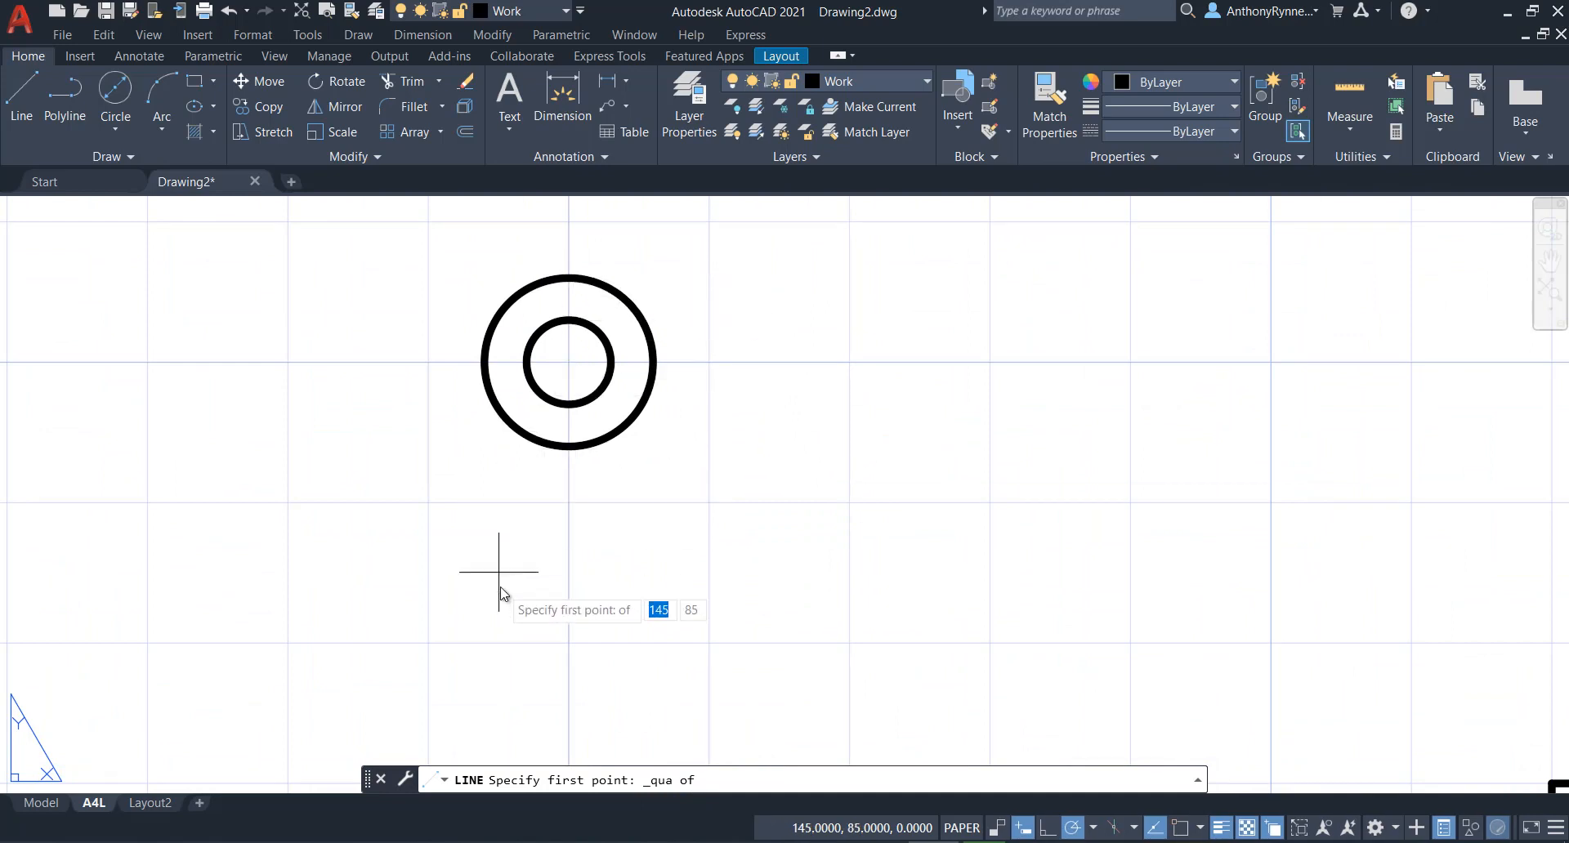
type("'snap")
key("Return")
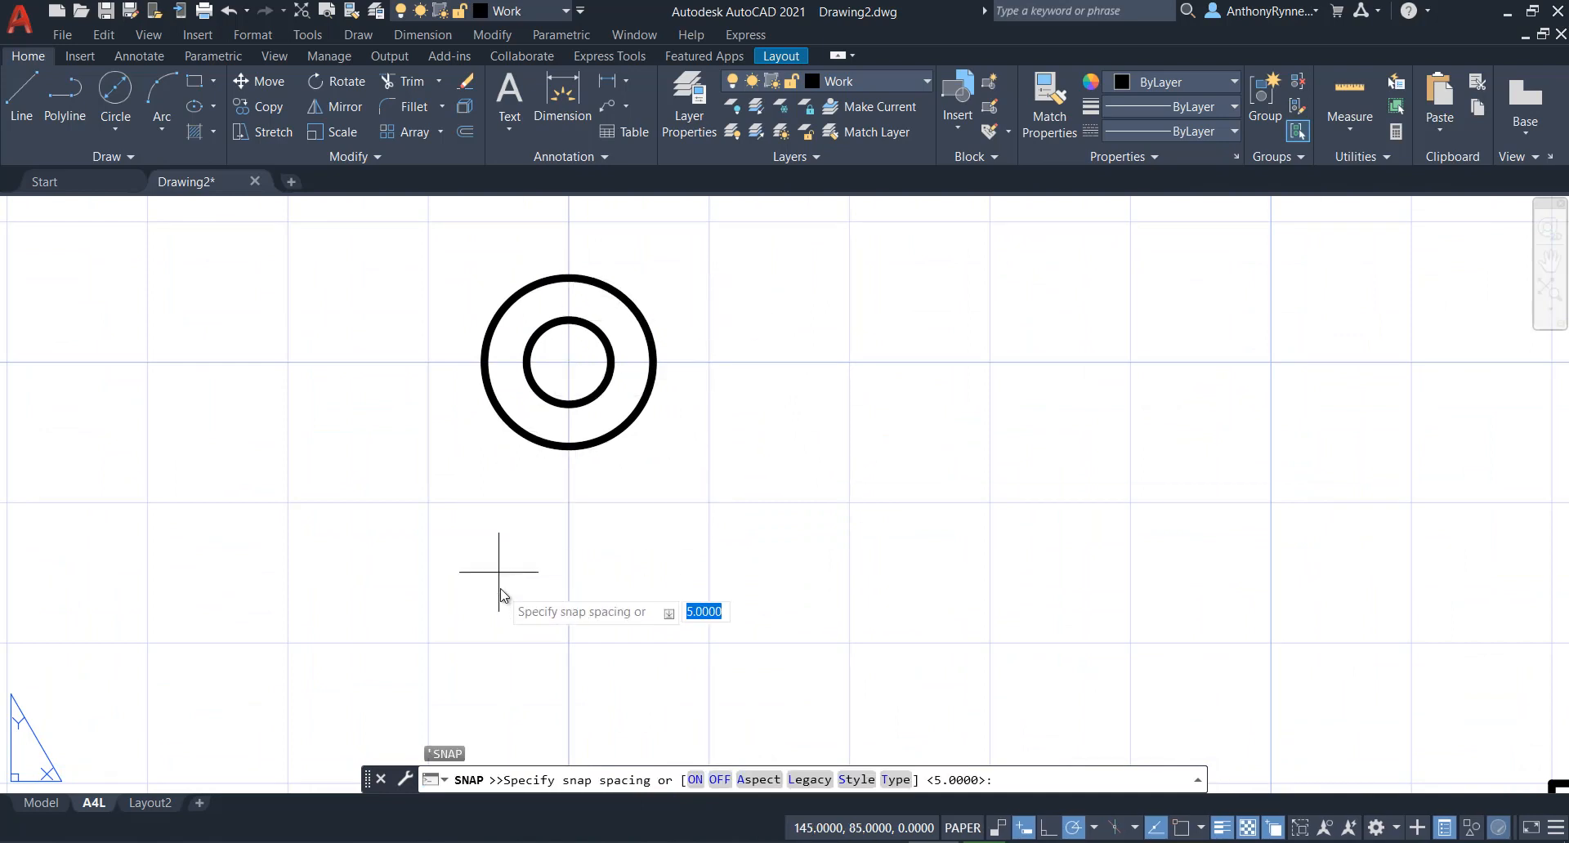
left_click(720, 780)
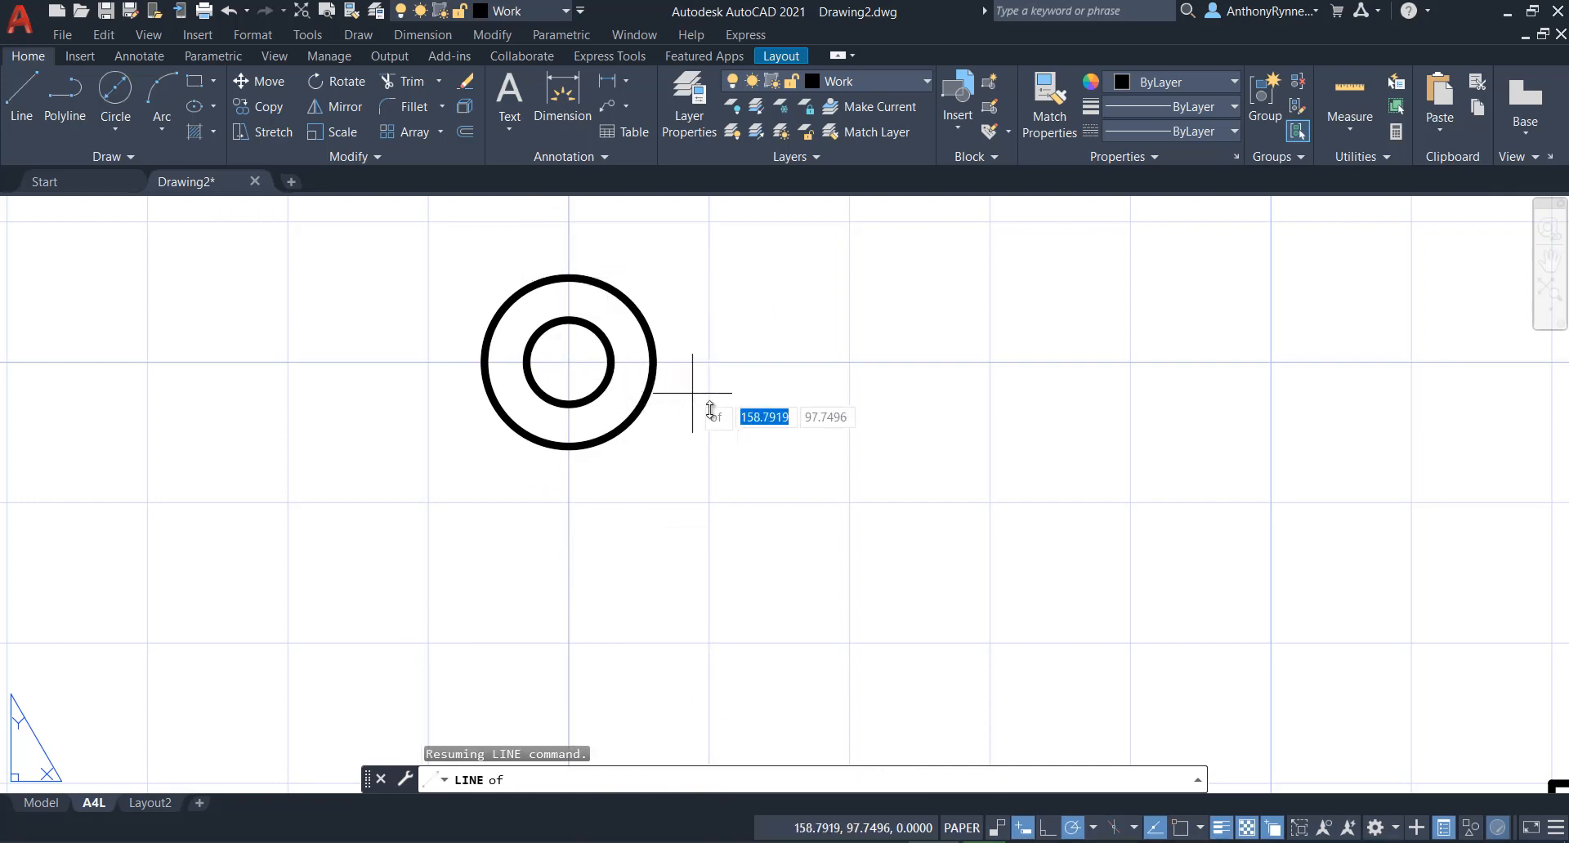
Draw the vertical line from the outer circle's top quadrant to its bottom quadrant and end the line.
middle_click_drag(700, 403, 810, 478)
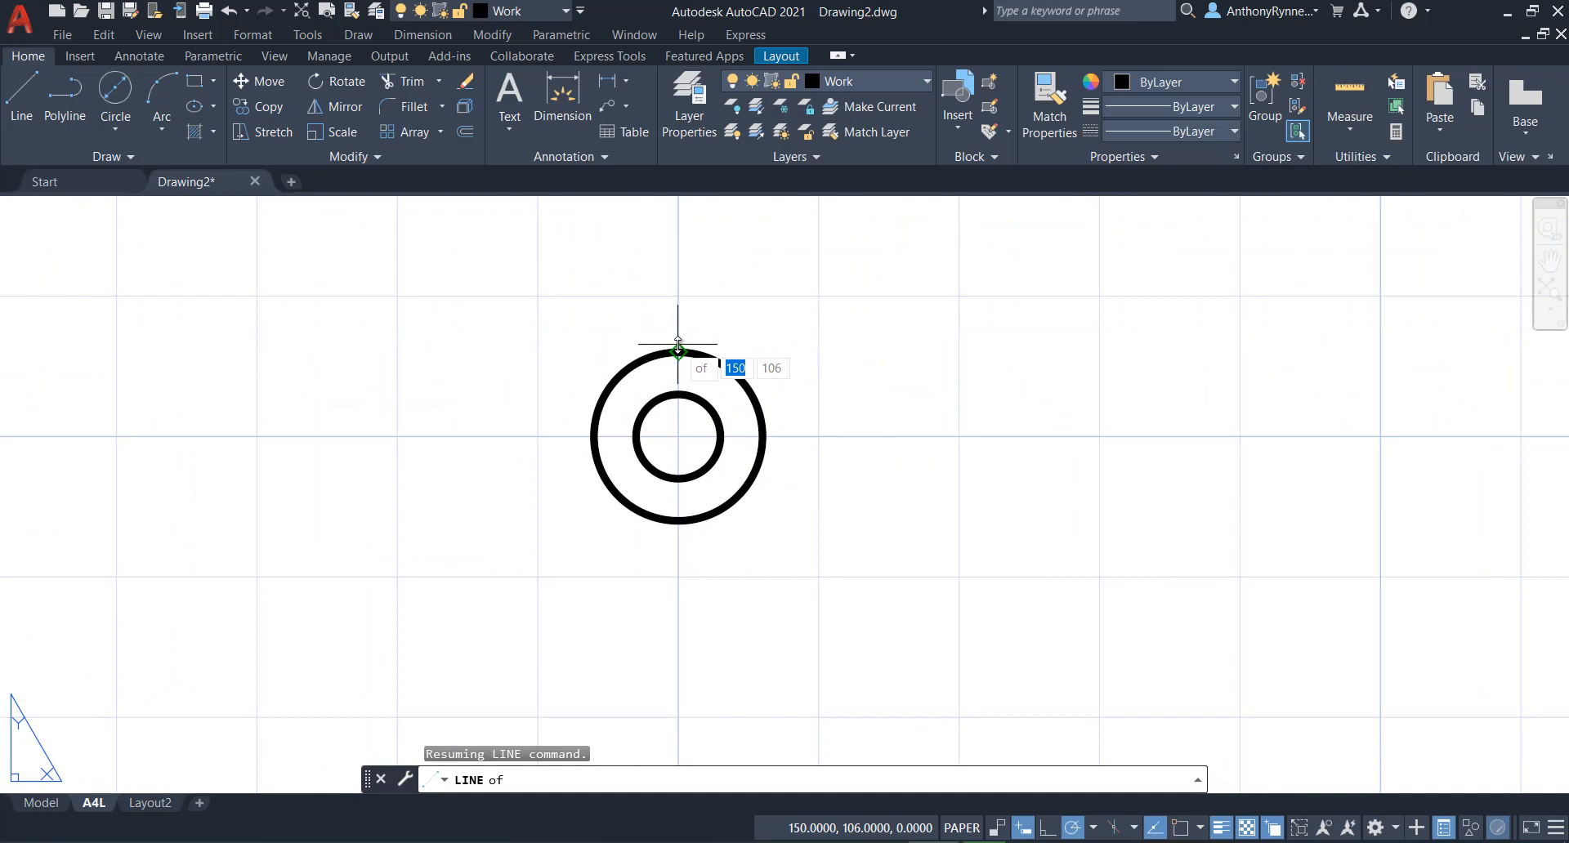
left_click(678, 351)
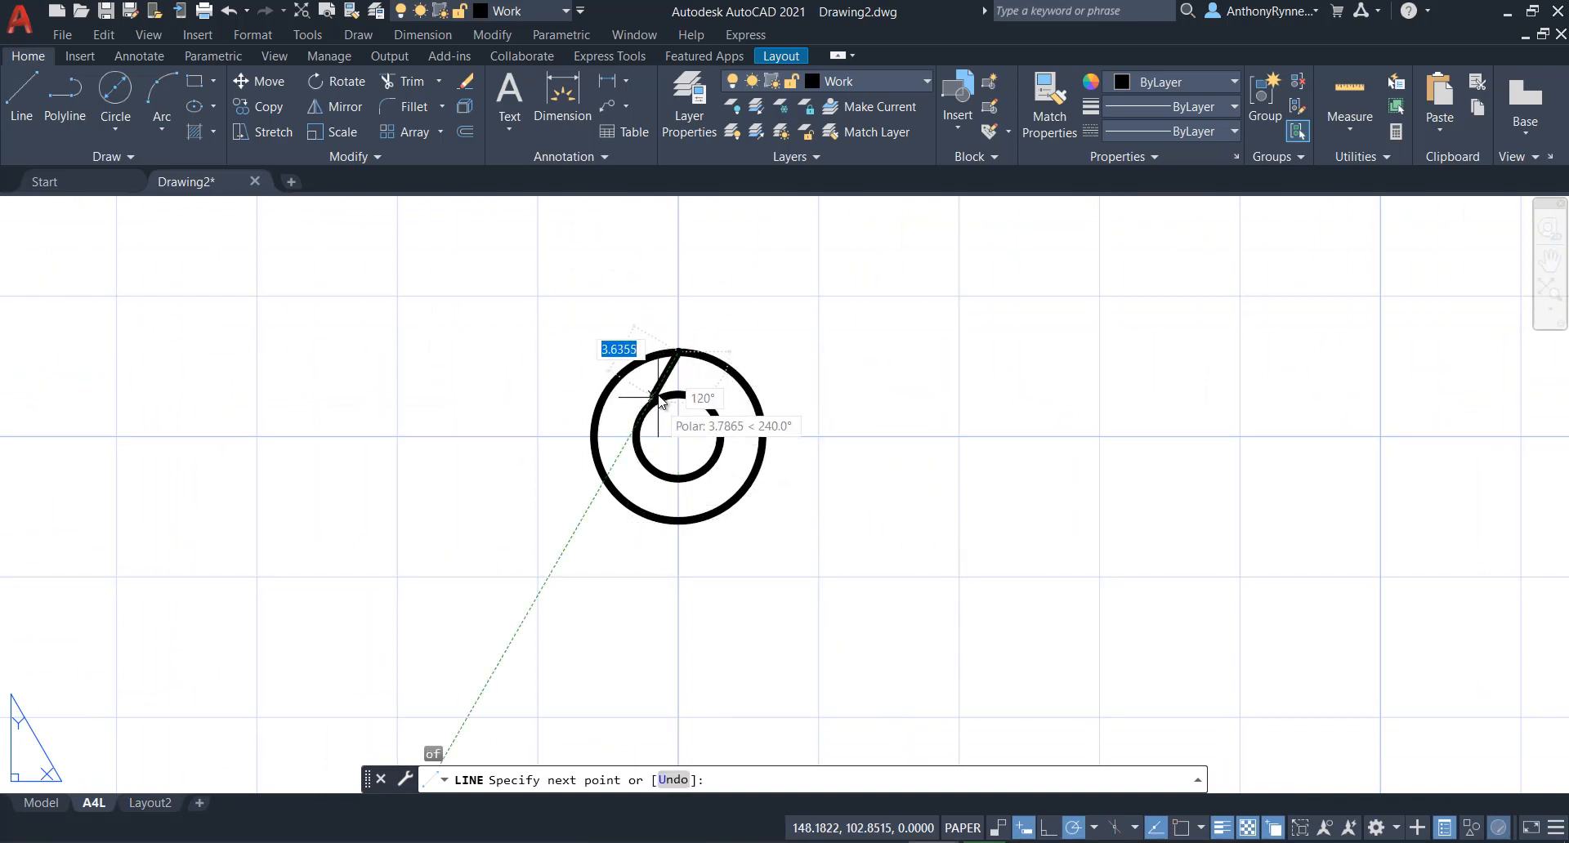
right_click(658, 382, "shift")
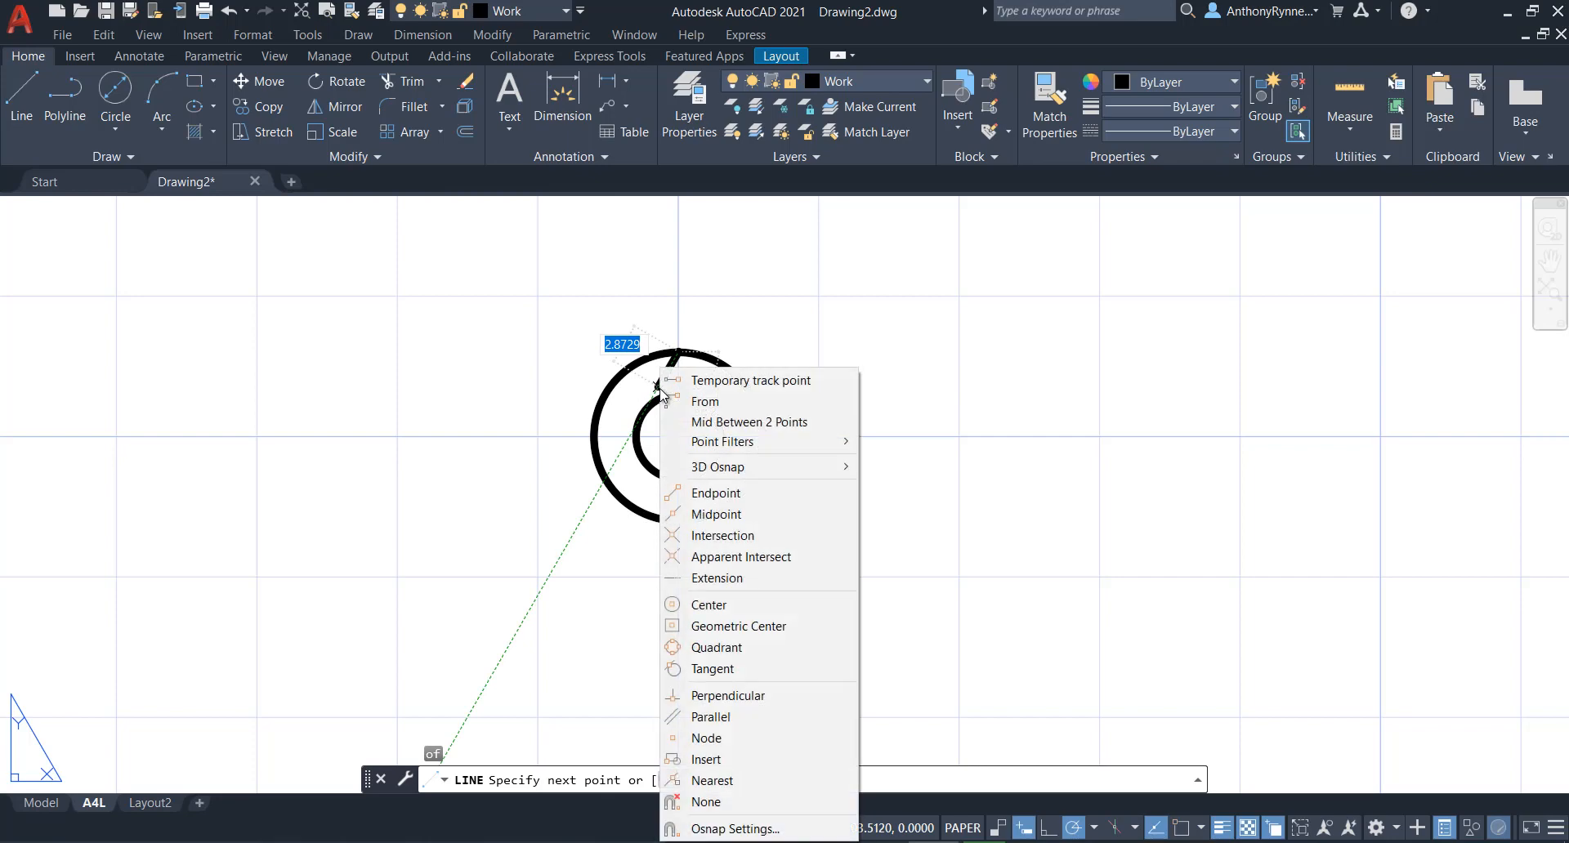
left_click(704, 645)
left_click(679, 521)
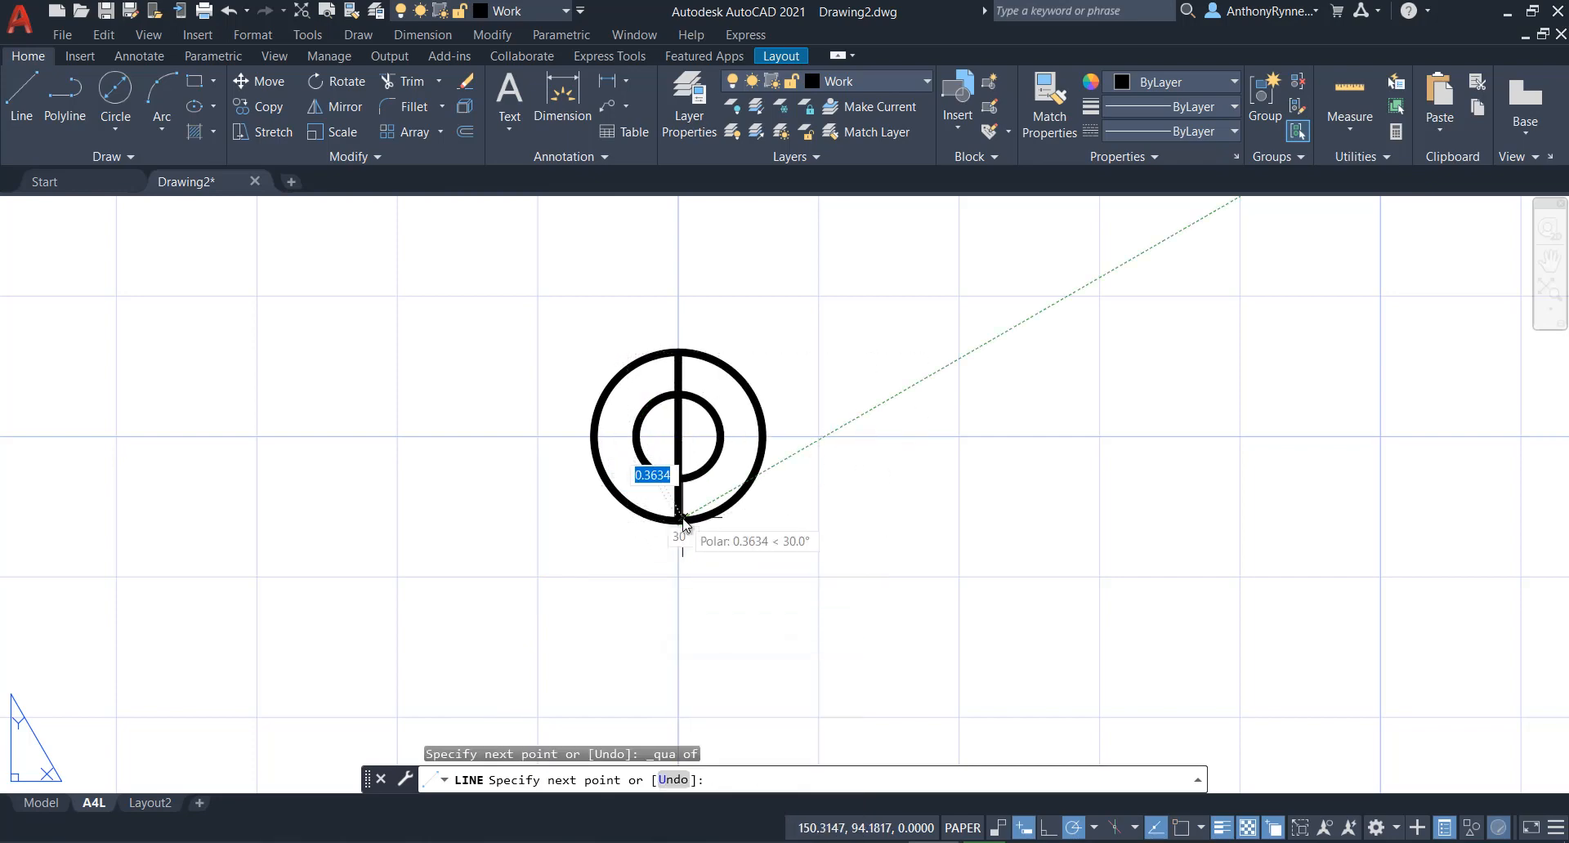
key("Return")
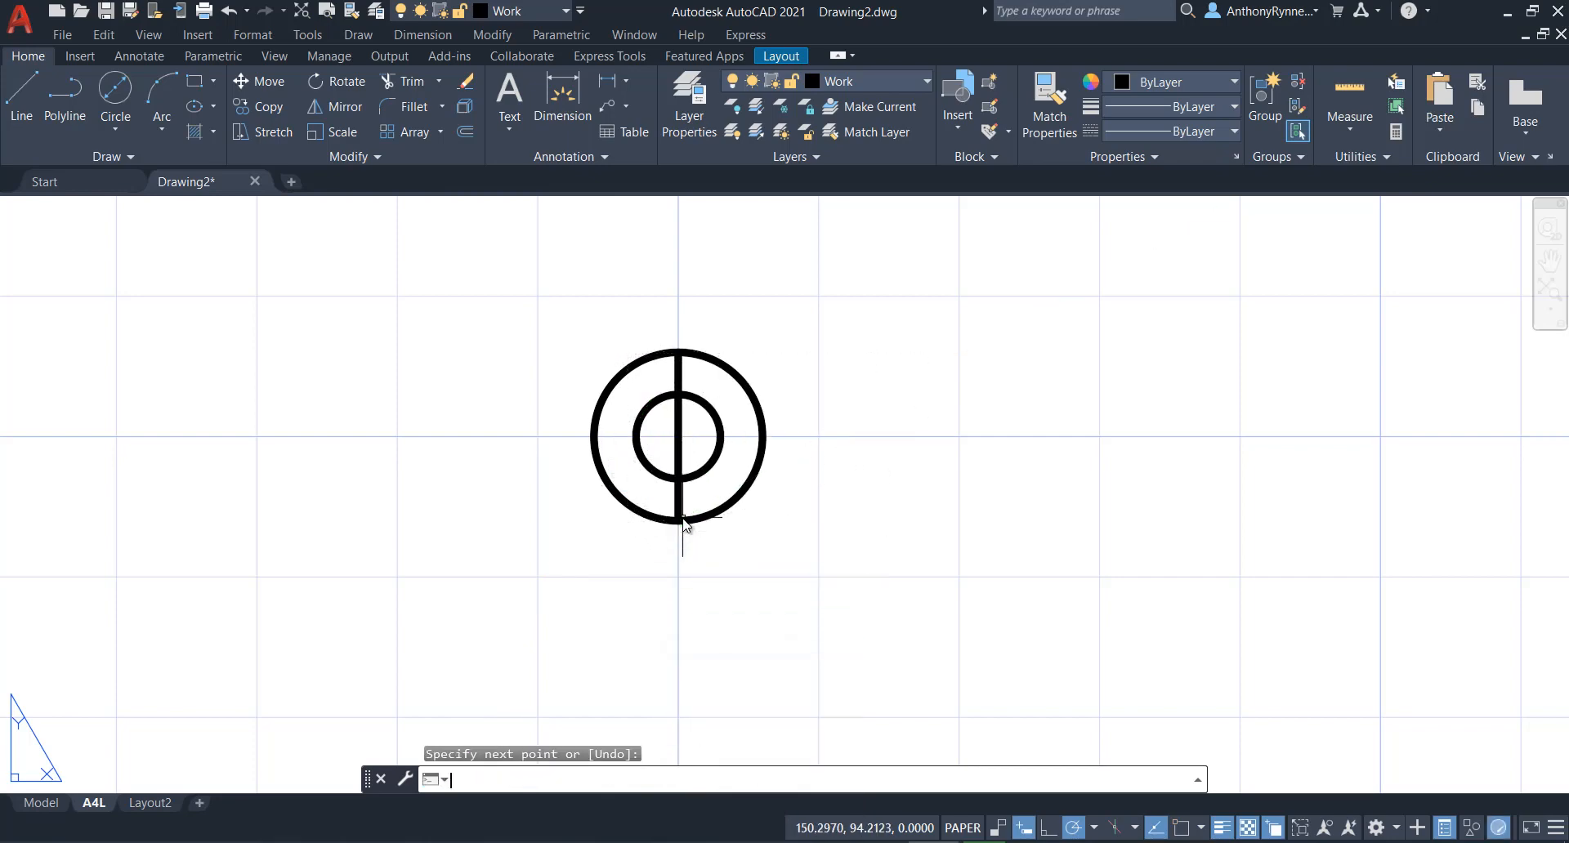
left_click(678, 430)
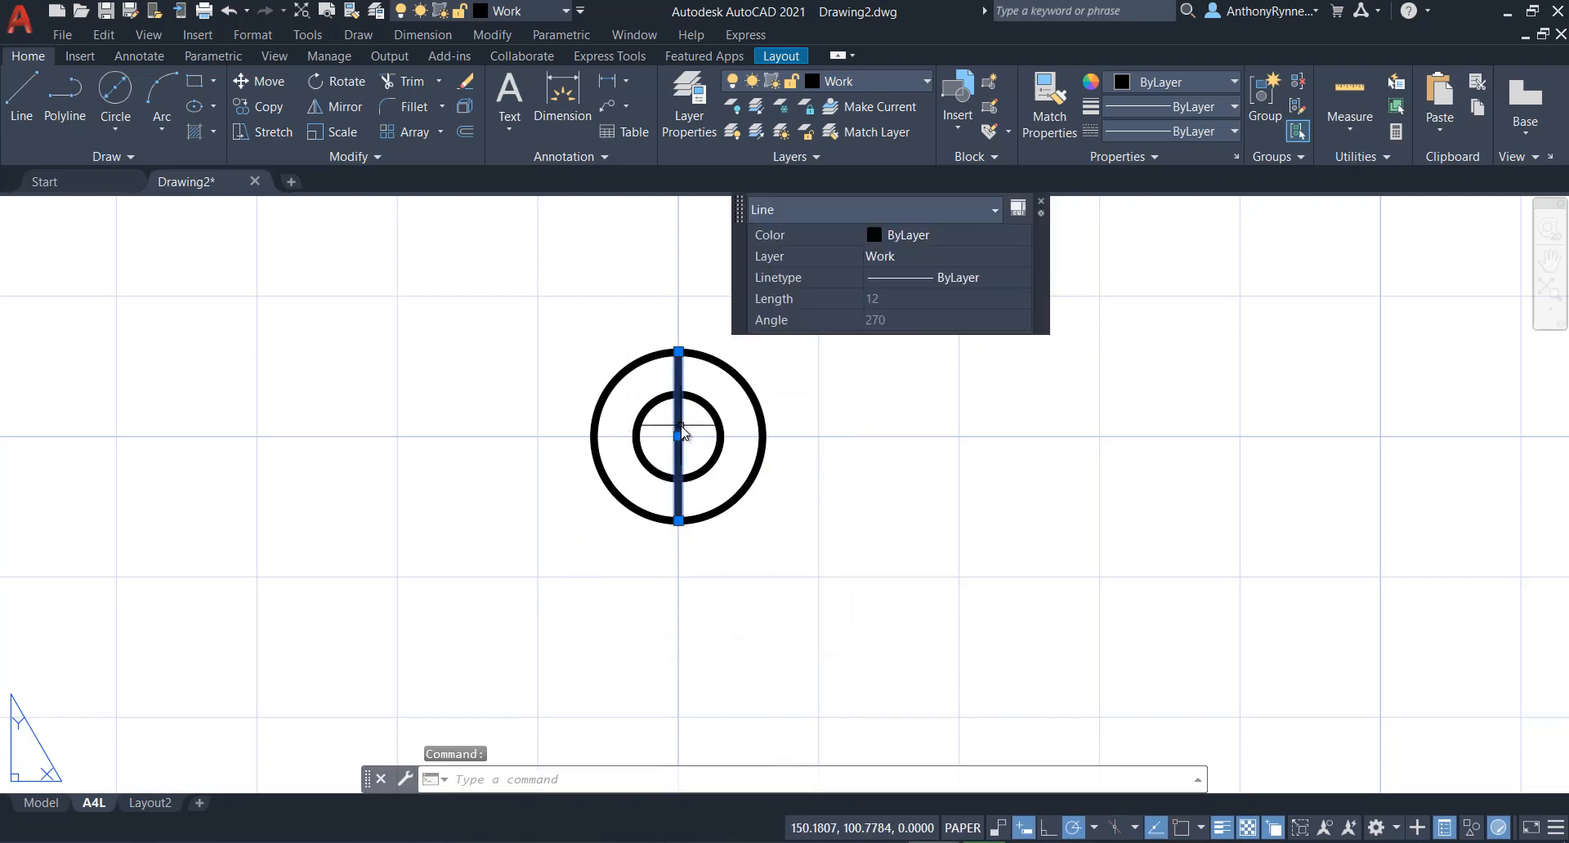
key("Escape")
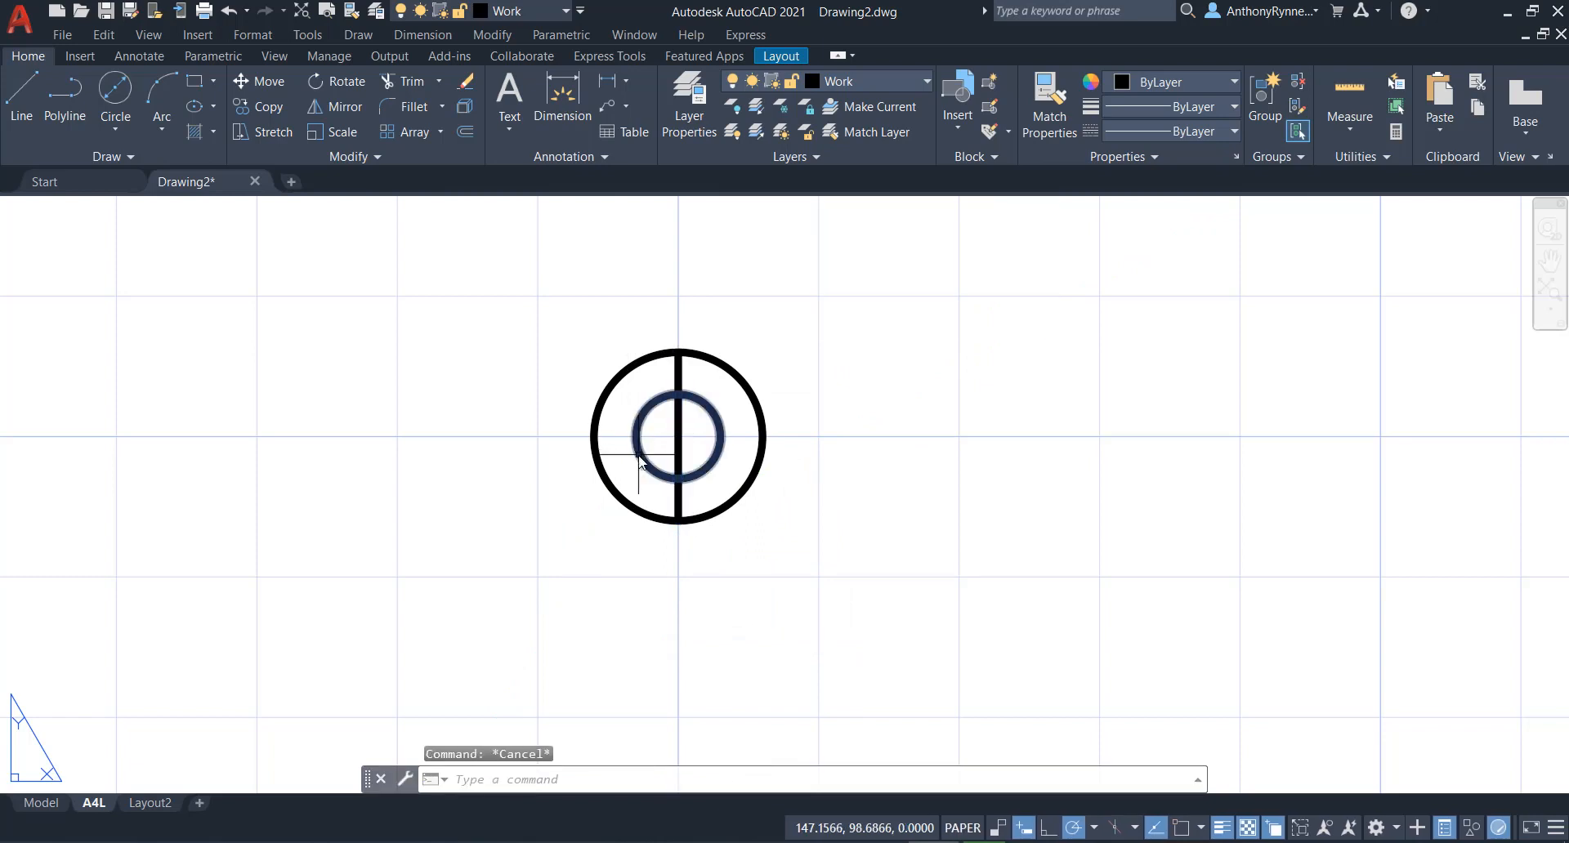
Offset the circle's vertical line 15 to its left.
scroll(645, 456, "down", 3)
middle_click_drag(590, 465, 598, 430)
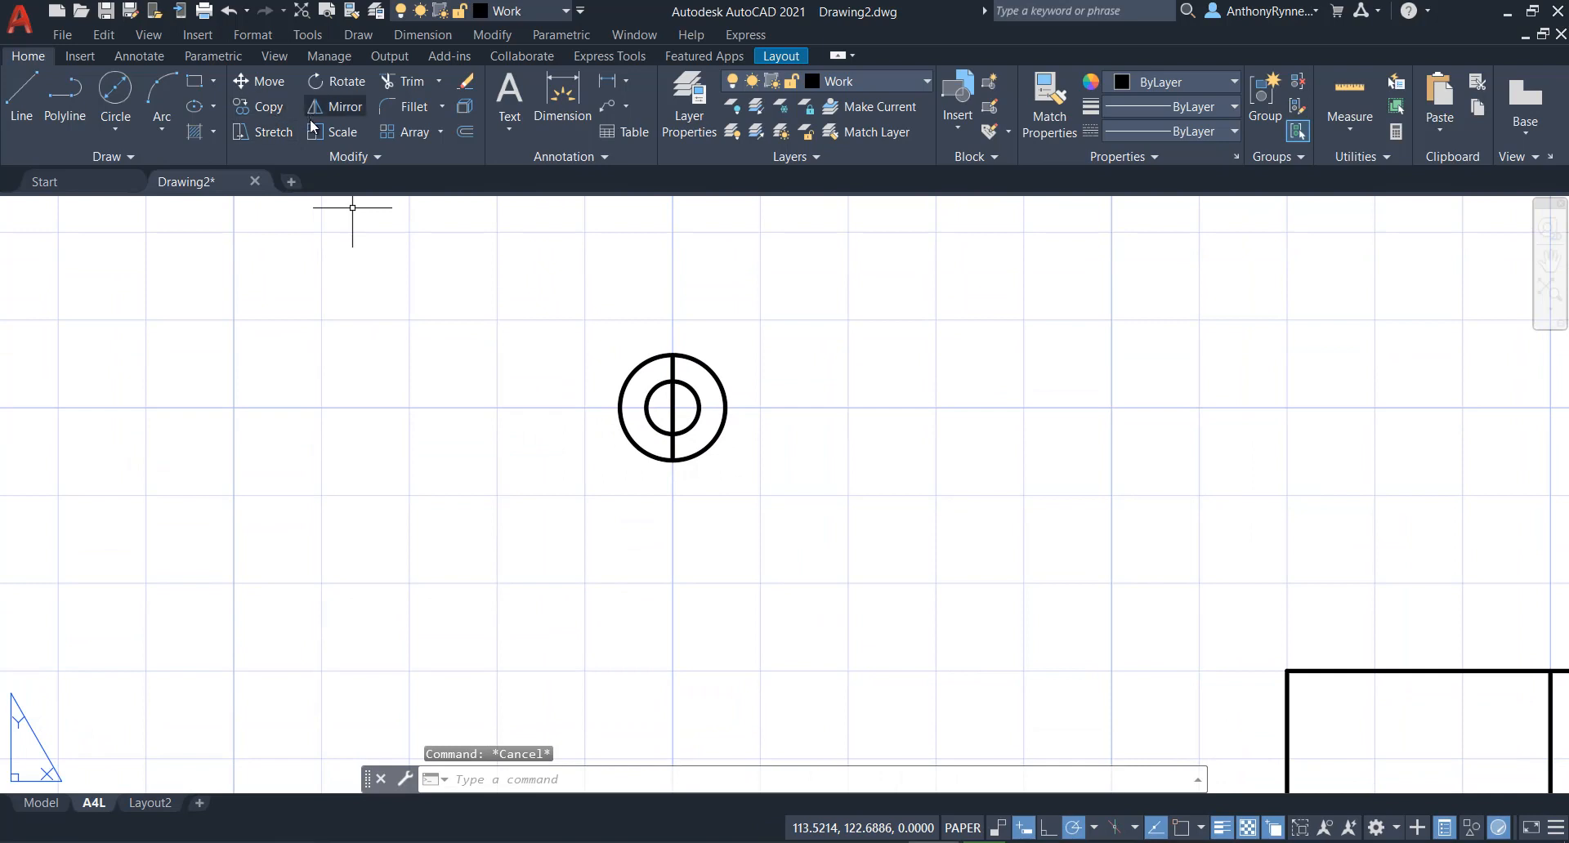
left_click(465, 132)
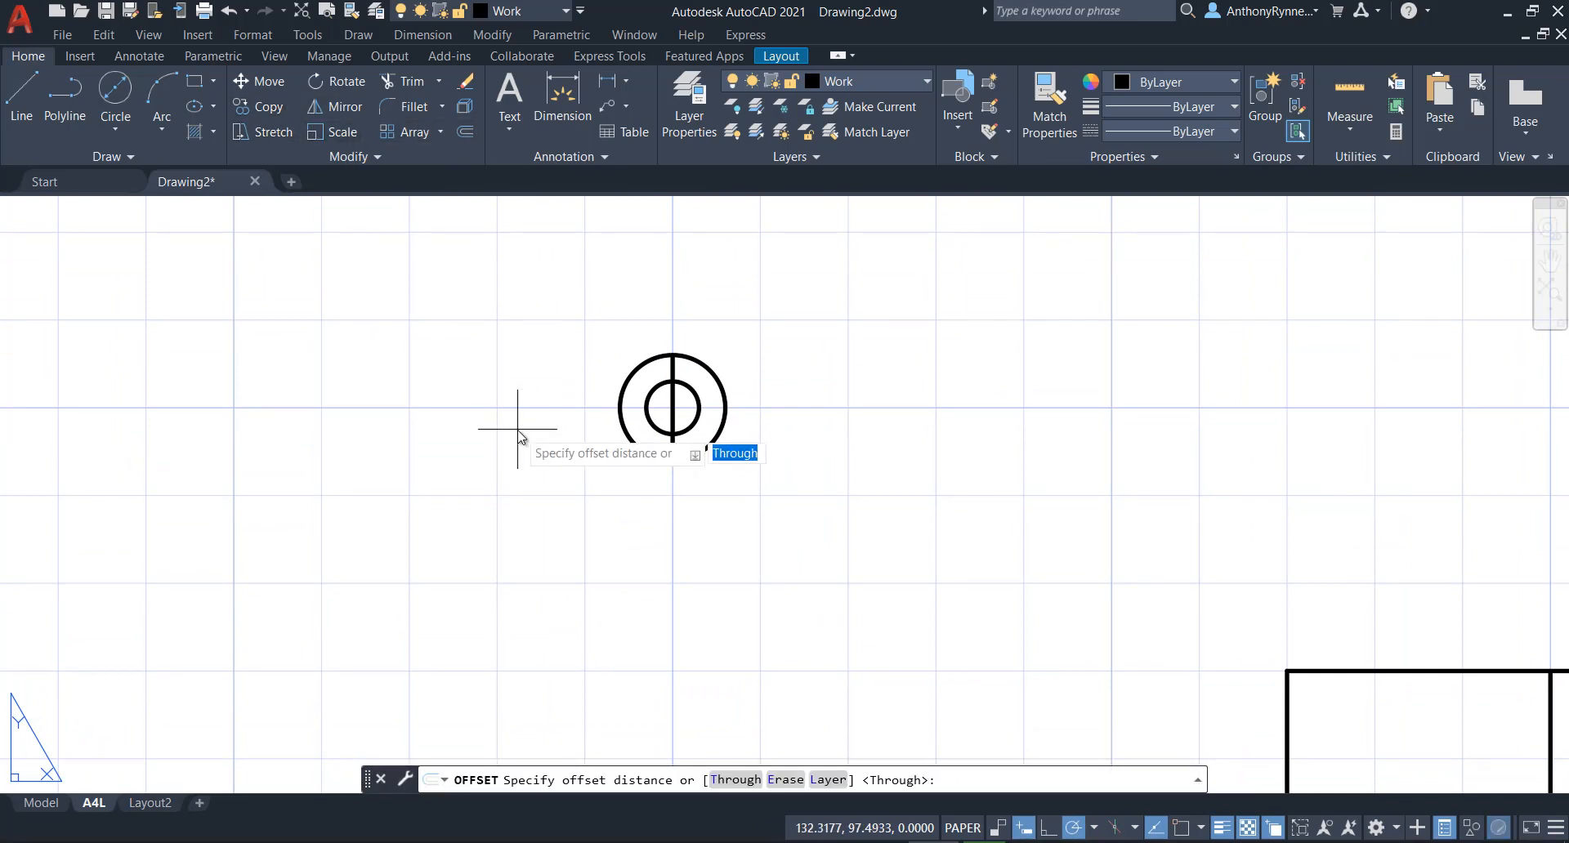
type("15")
key("Return")
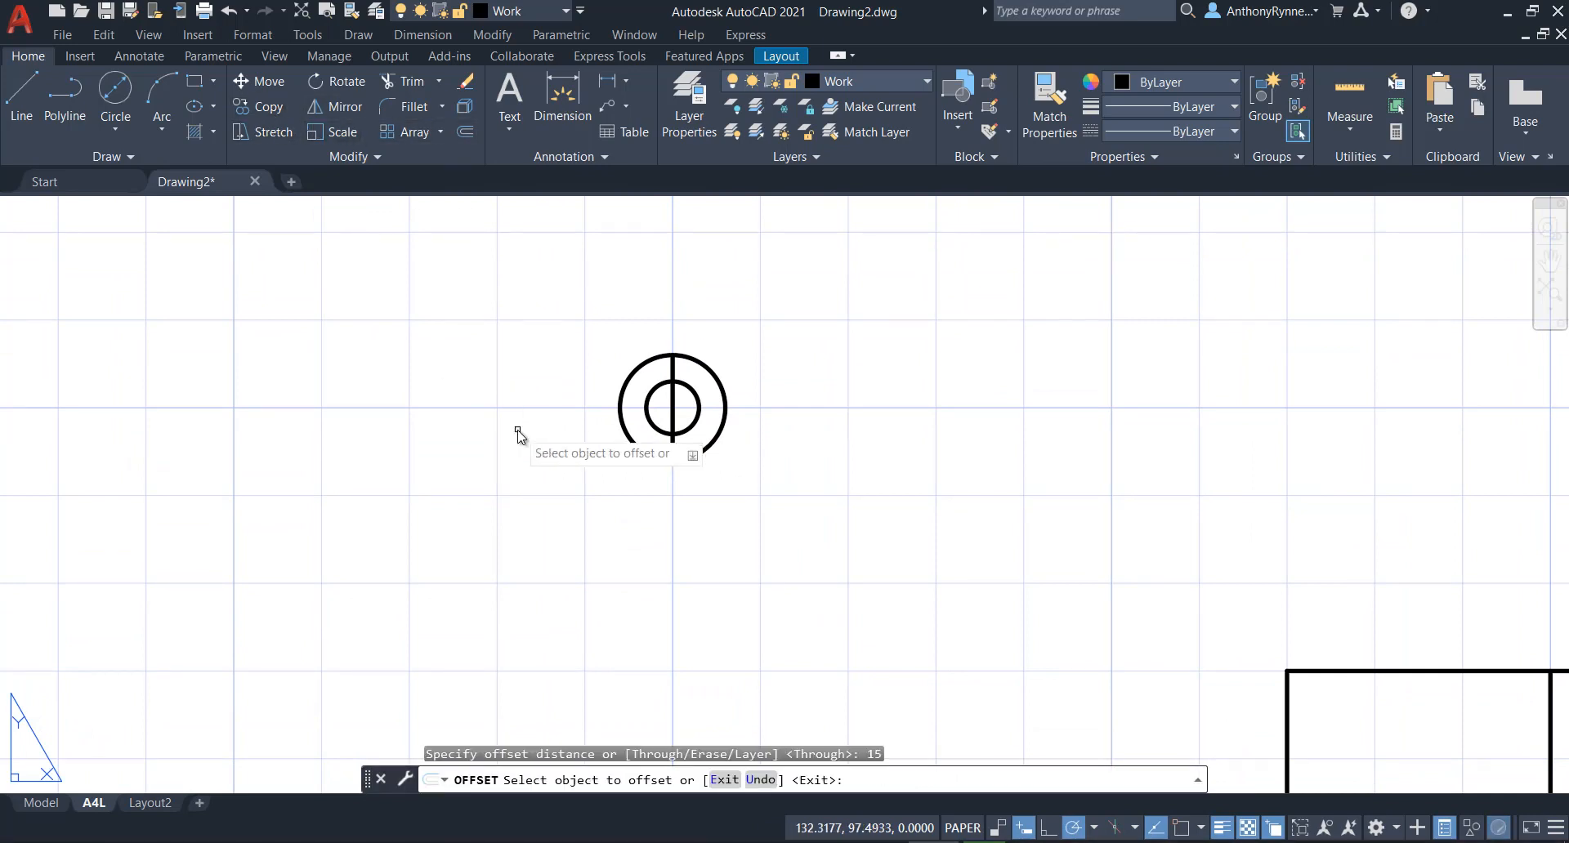
left_click(674, 412)
left_click(596, 420)
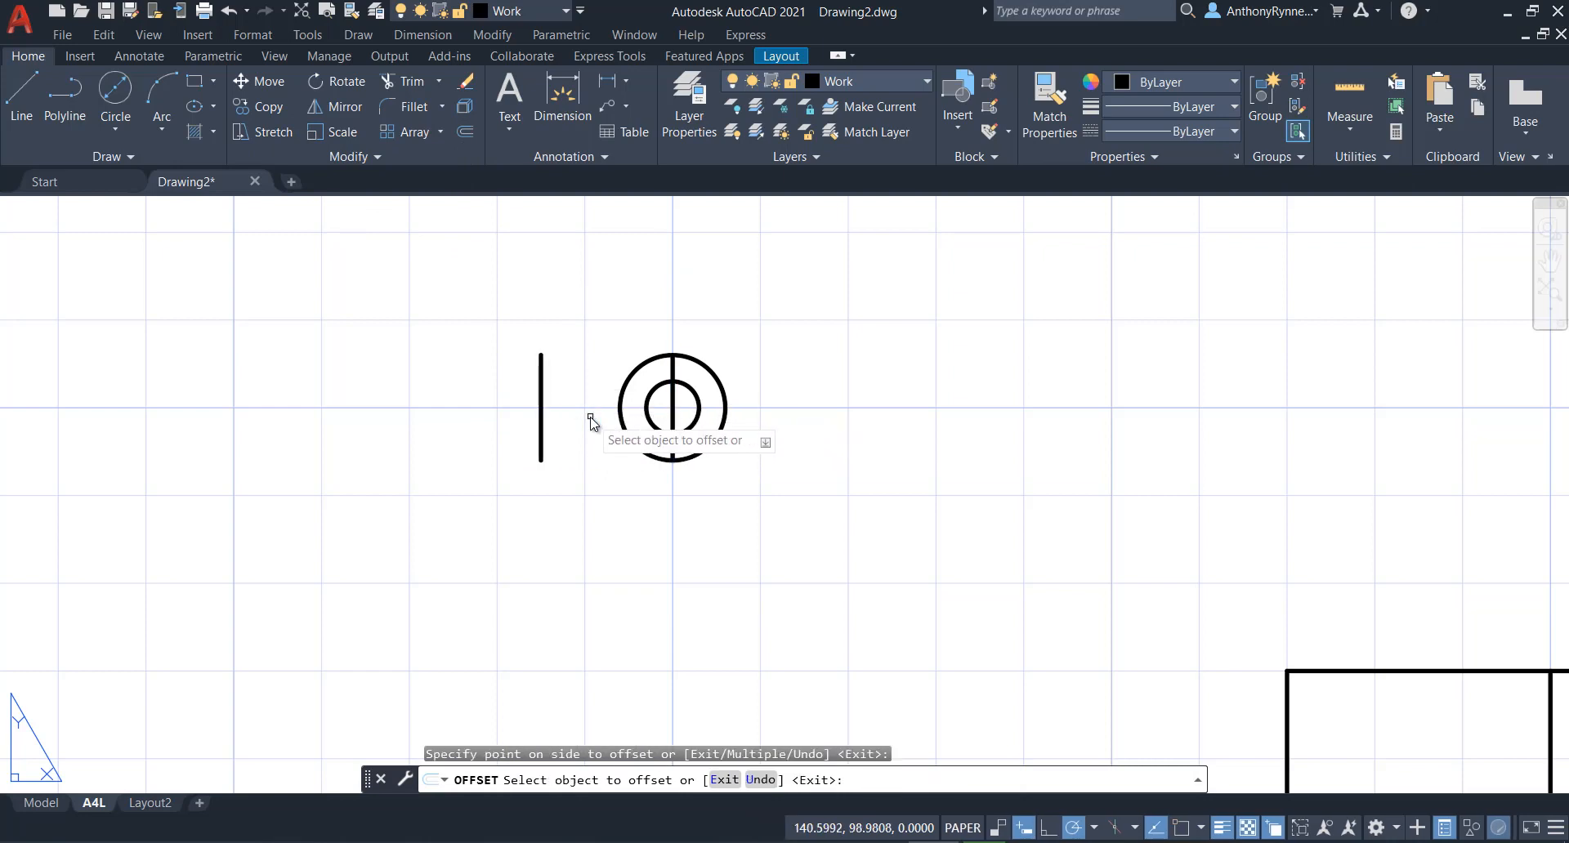
Offset the new vertical line a further 12 to the left and end the offset.
left_click(541, 419)
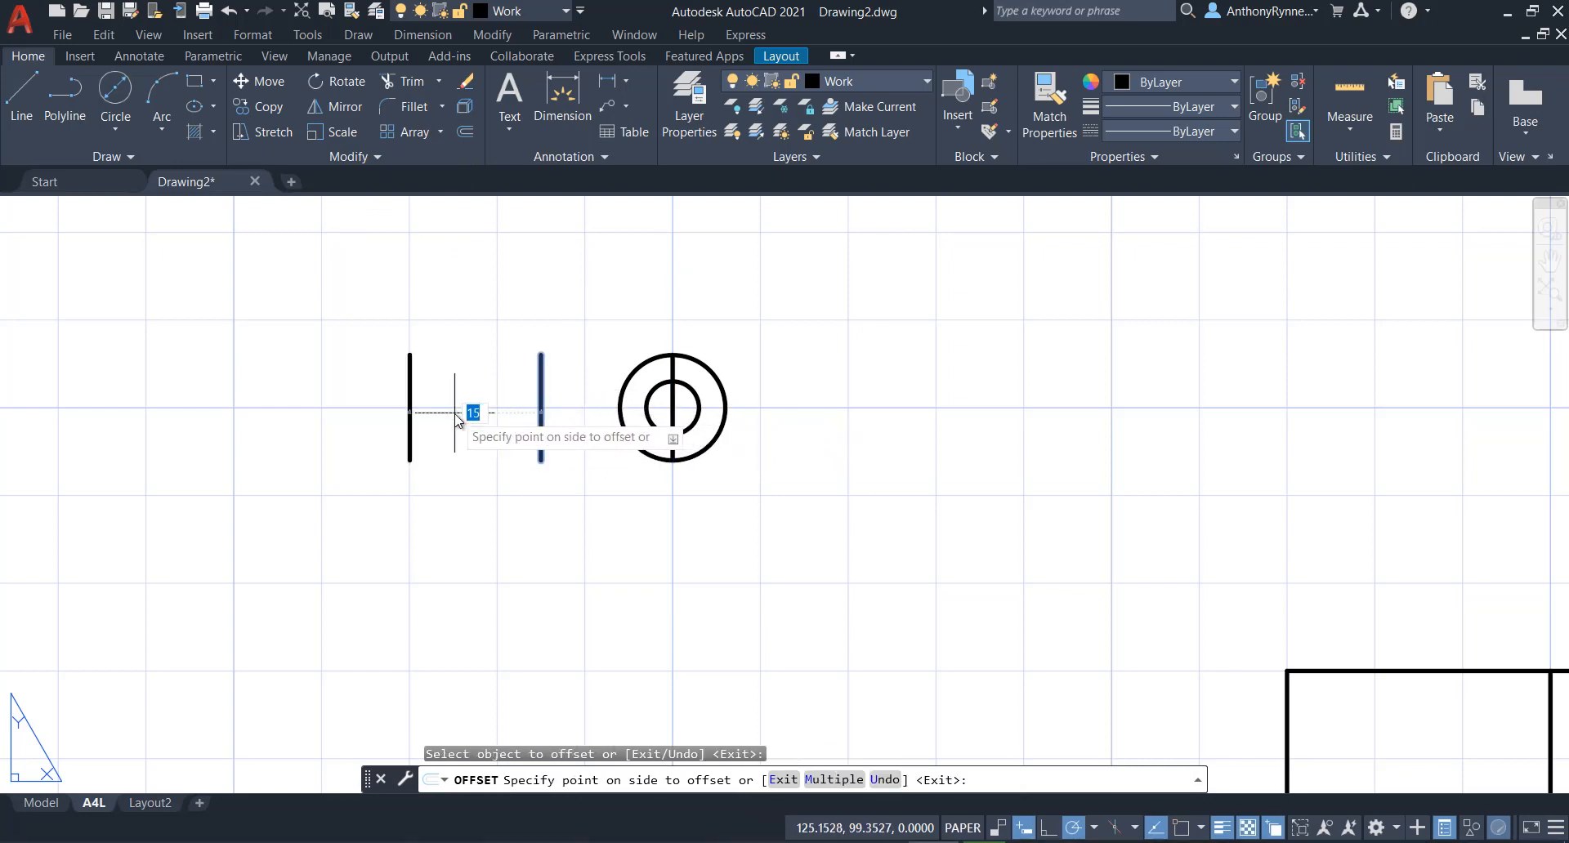
type("12")
key("Return")
key("Escape")
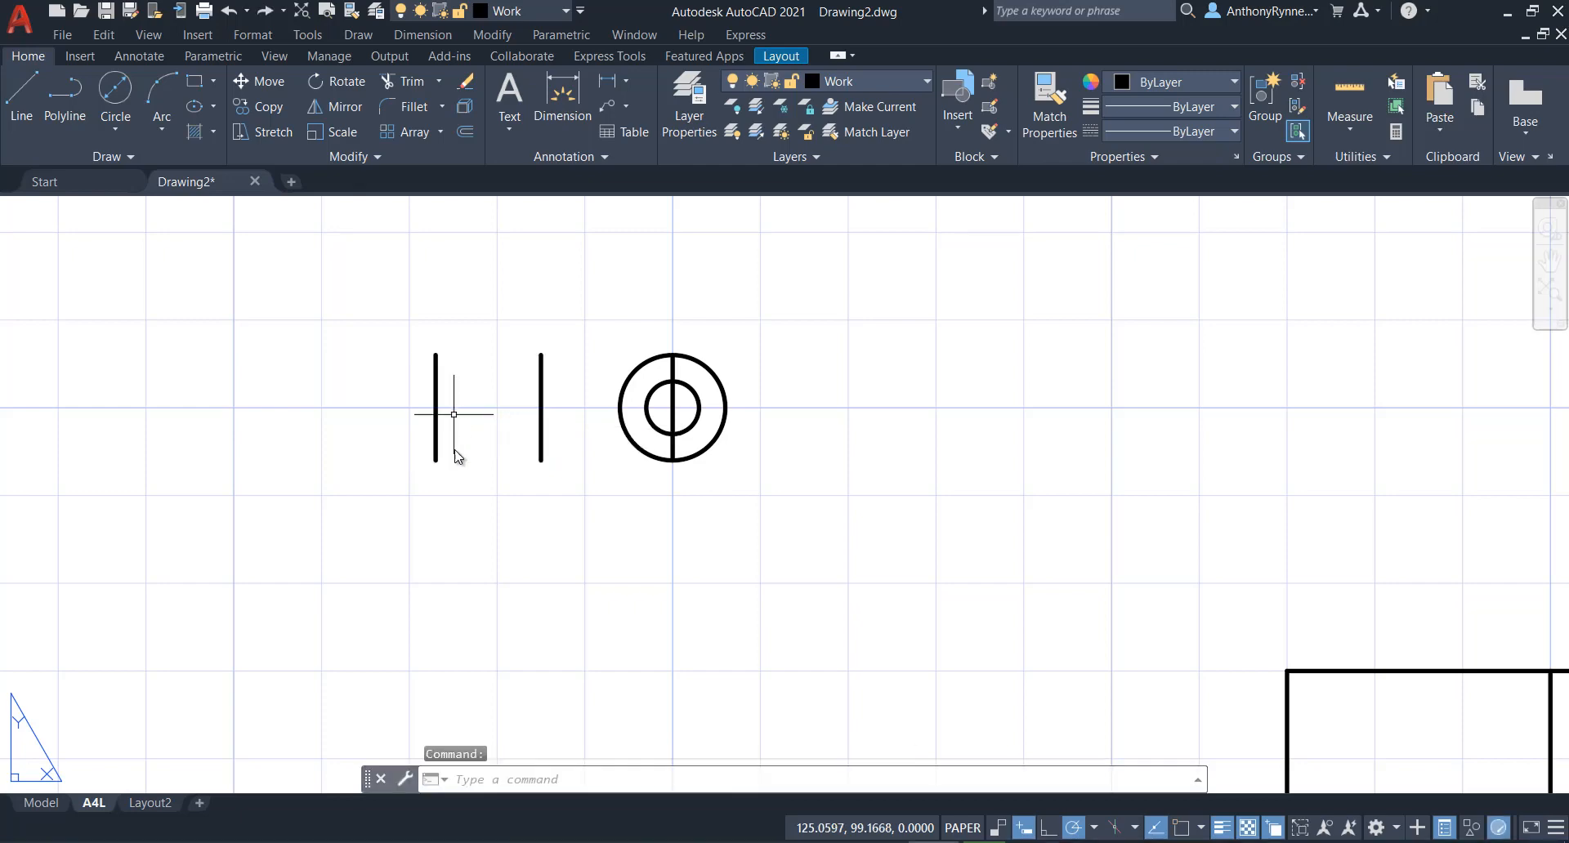
With object snap on, draw a line from the nearer offset line's top end to the far line, level with the inner circle's top quadrant.
scroll(602, 561, "down", 2)
middle_click_drag(595, 515, 533, 427)
scroll(532, 424, "down", 1)
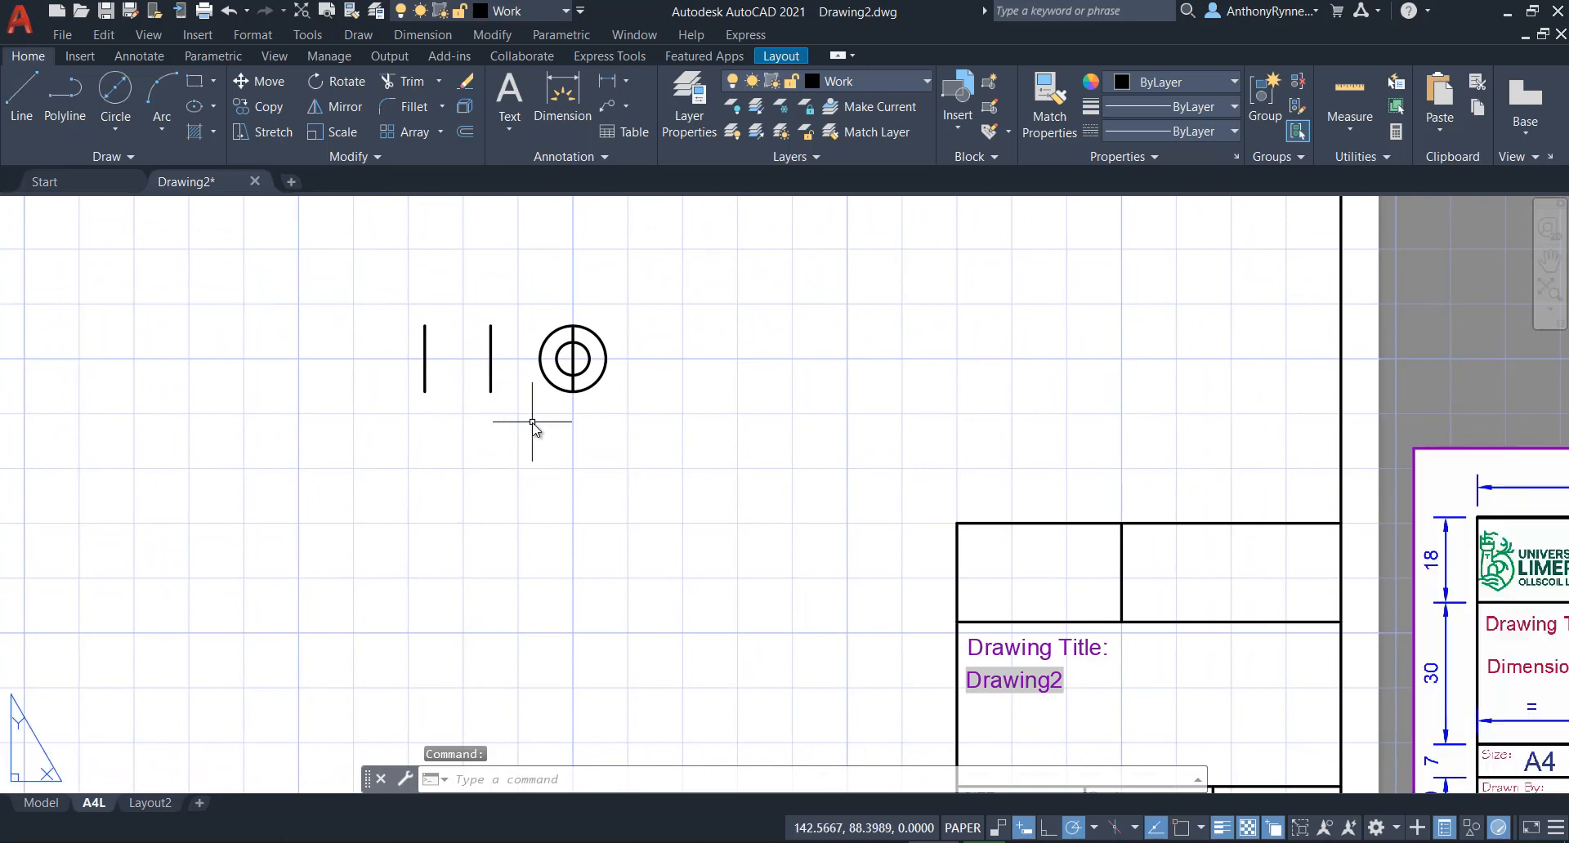
scroll(526, 389, "up", 3)
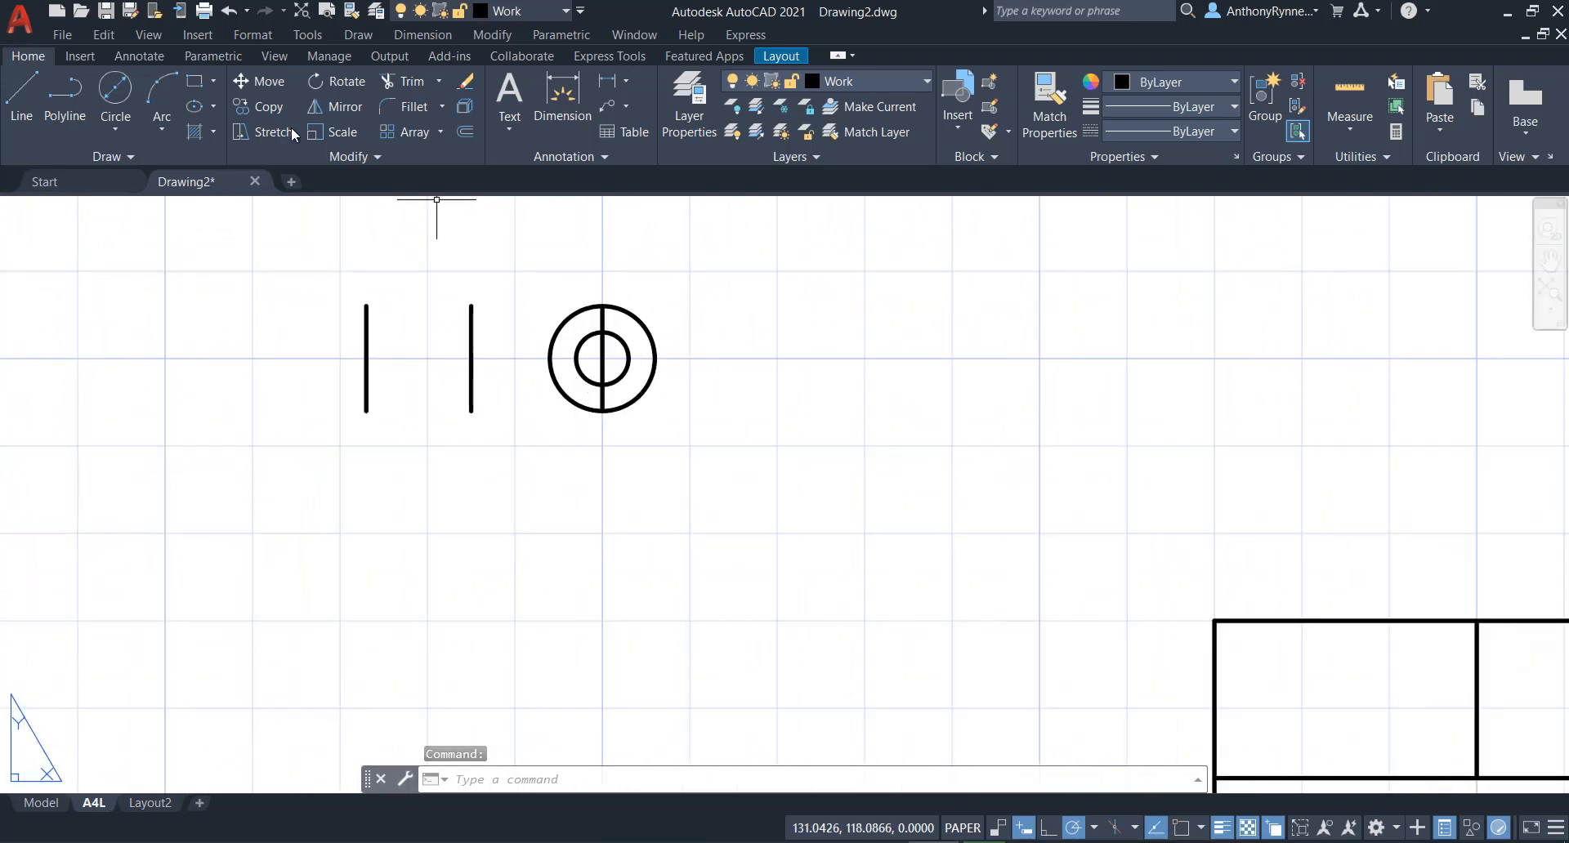
left_click(21, 98)
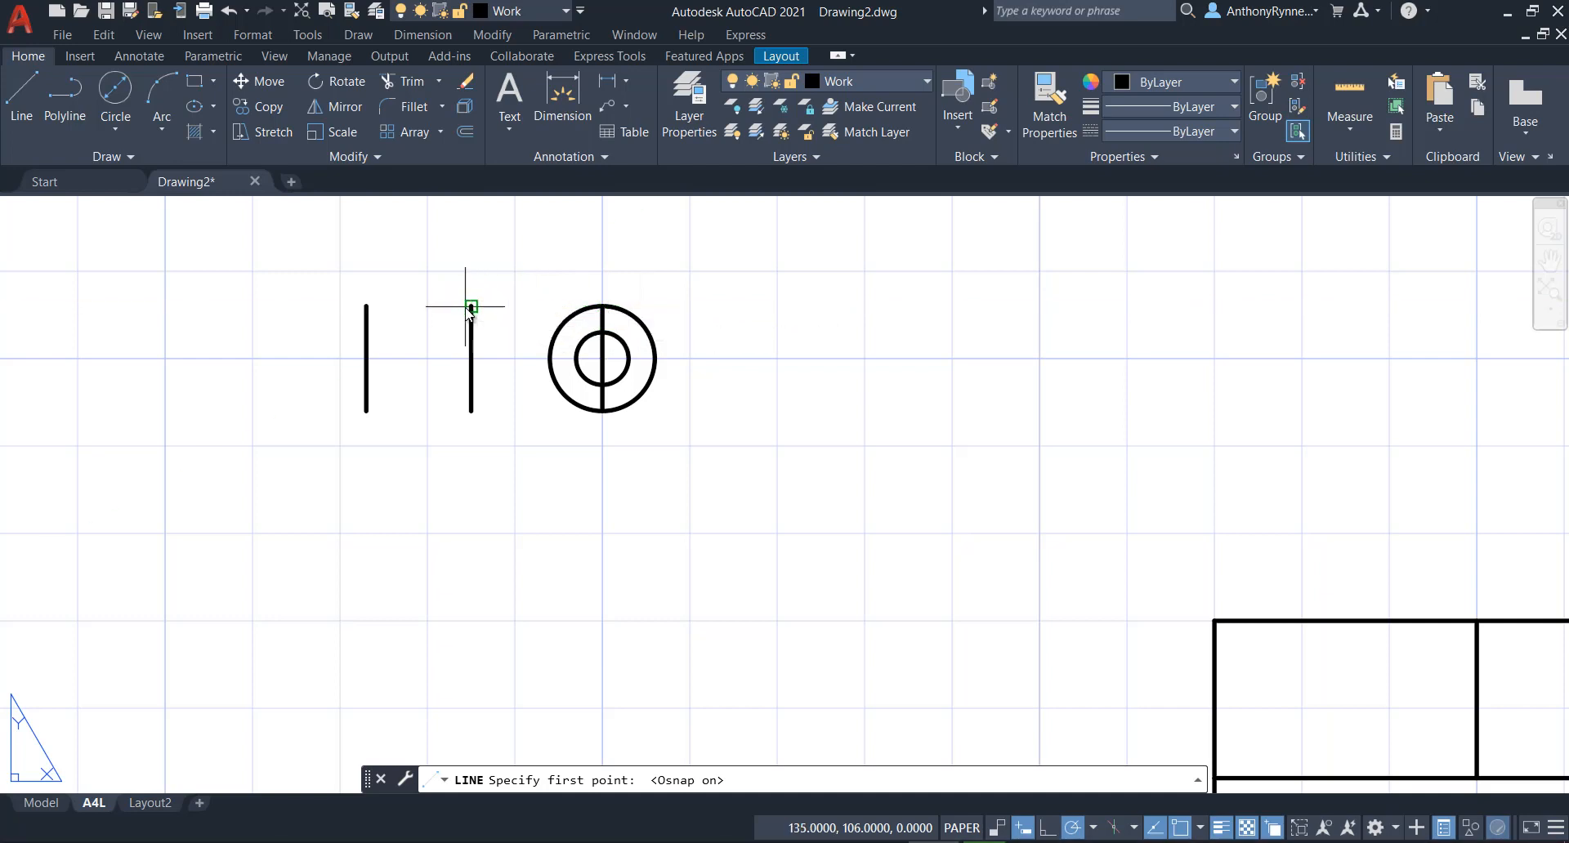
left_click(472, 307)
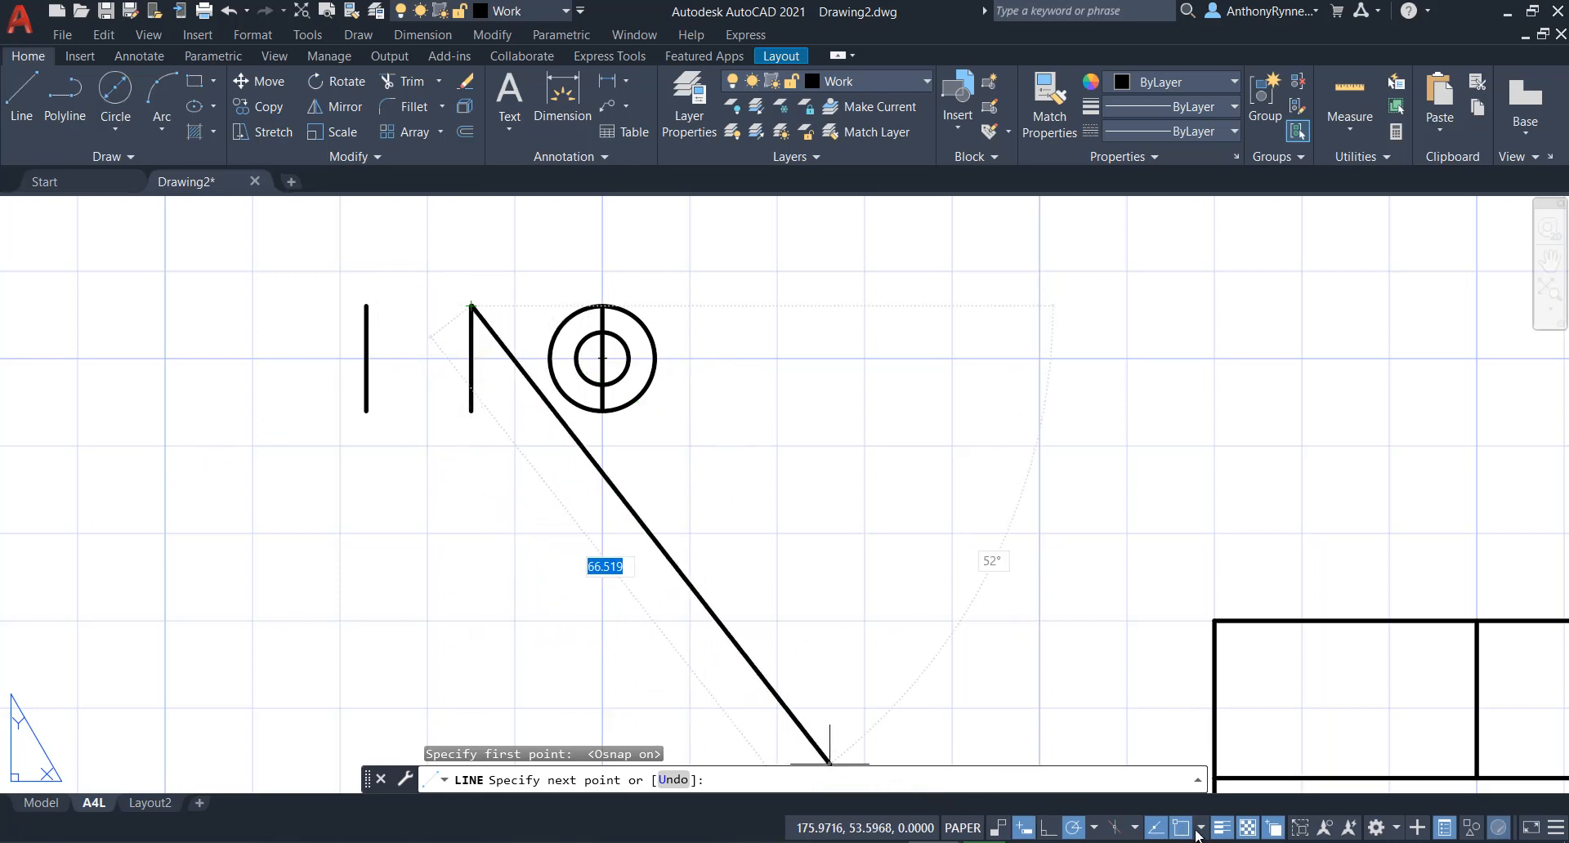
left_click(1201, 827)
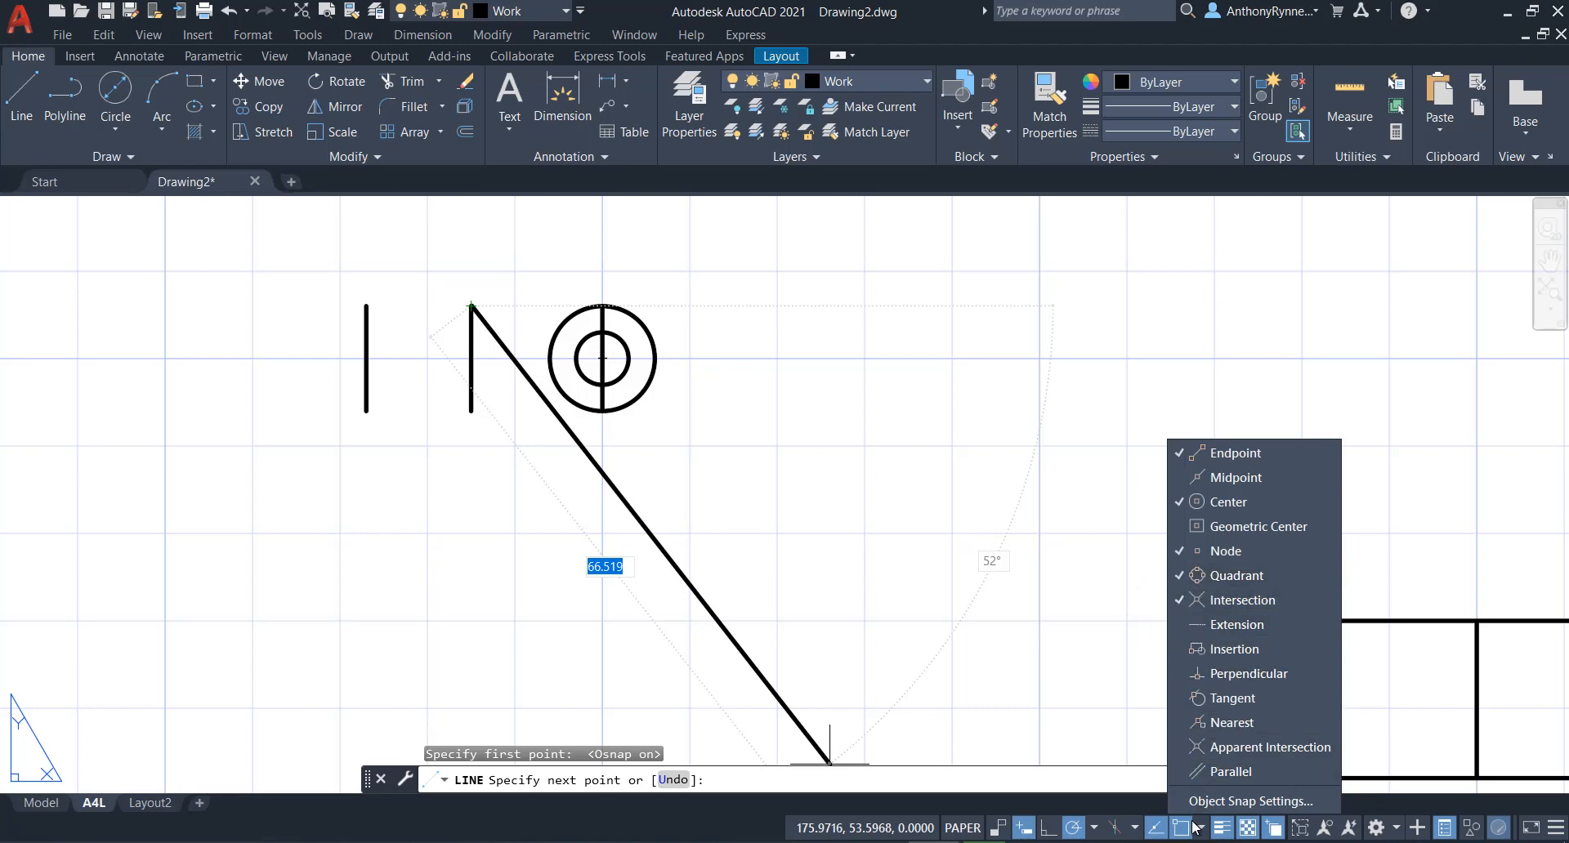
left_click(916, 417)
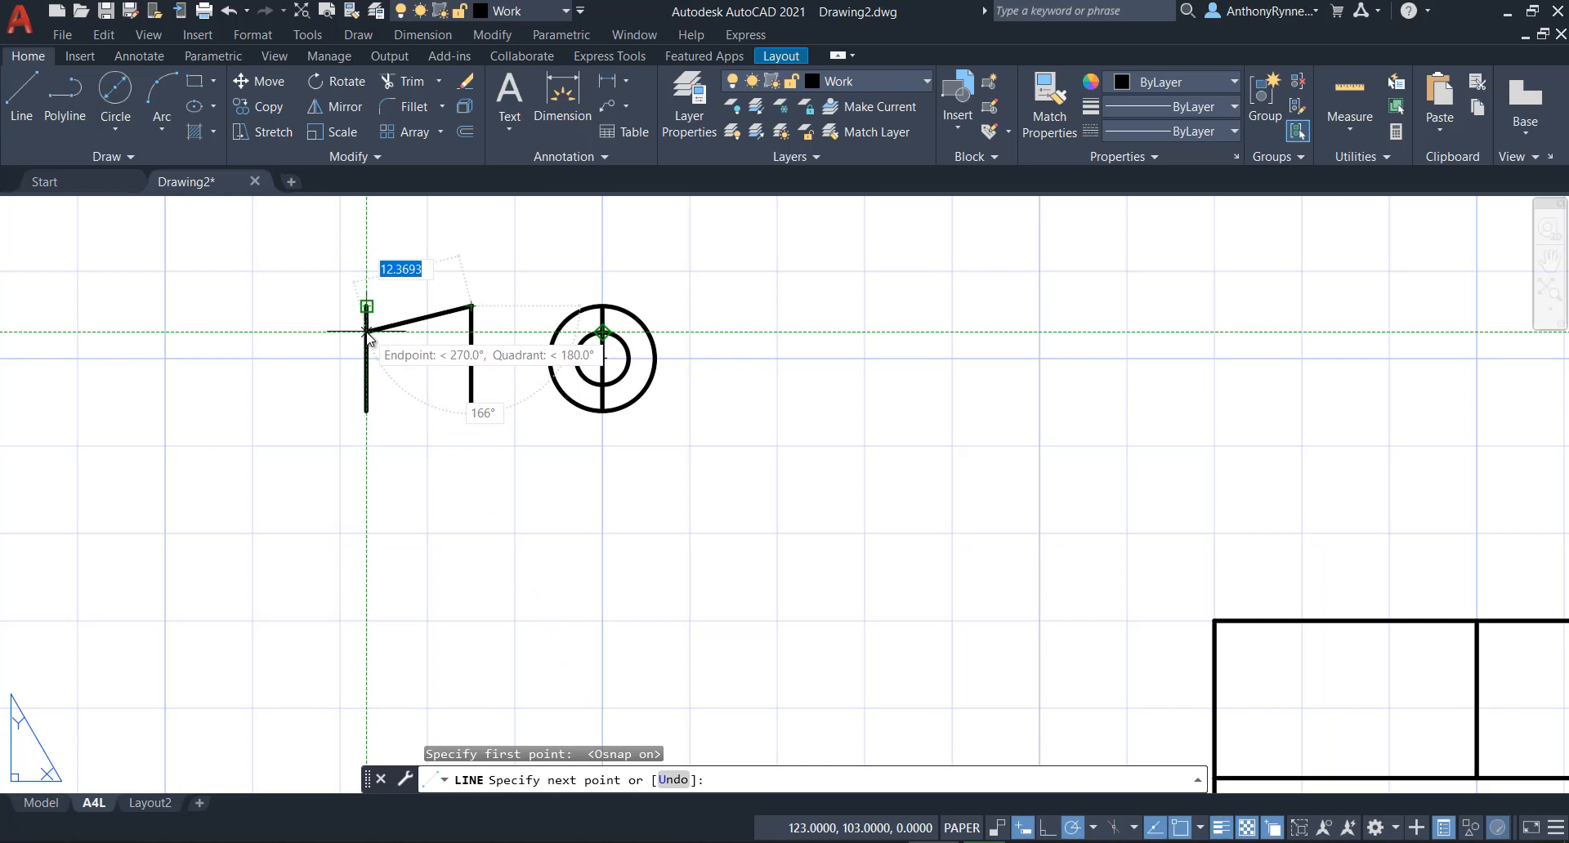
left_click(366, 331)
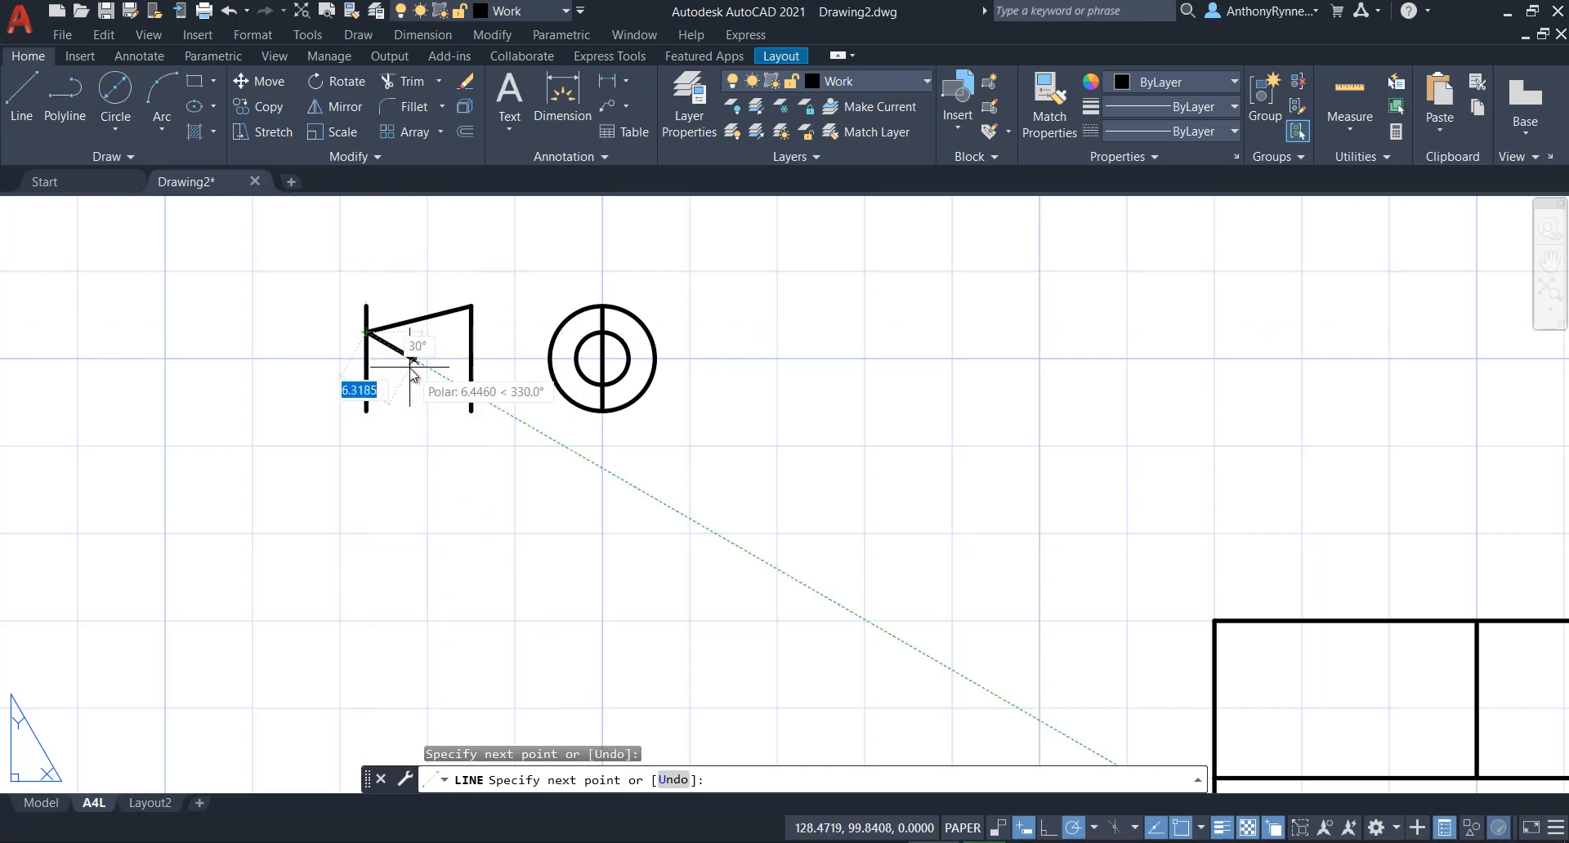
key("Return")
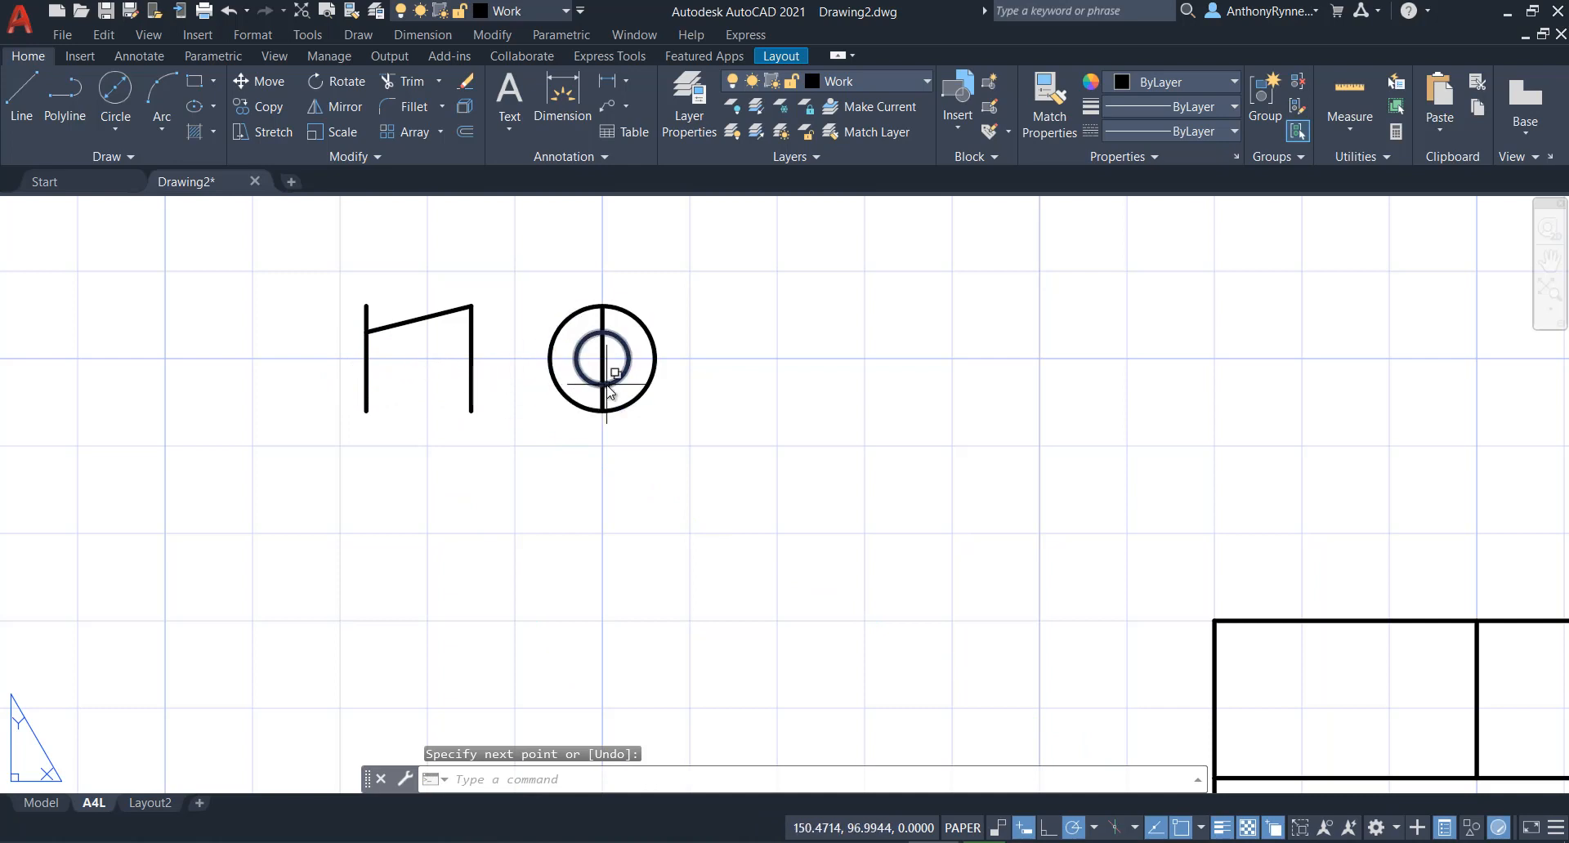
Draw the lower sloping line from the far line, level with the inner circle's bottom quadrant, to the nearer line's bottom end.
key("Return")
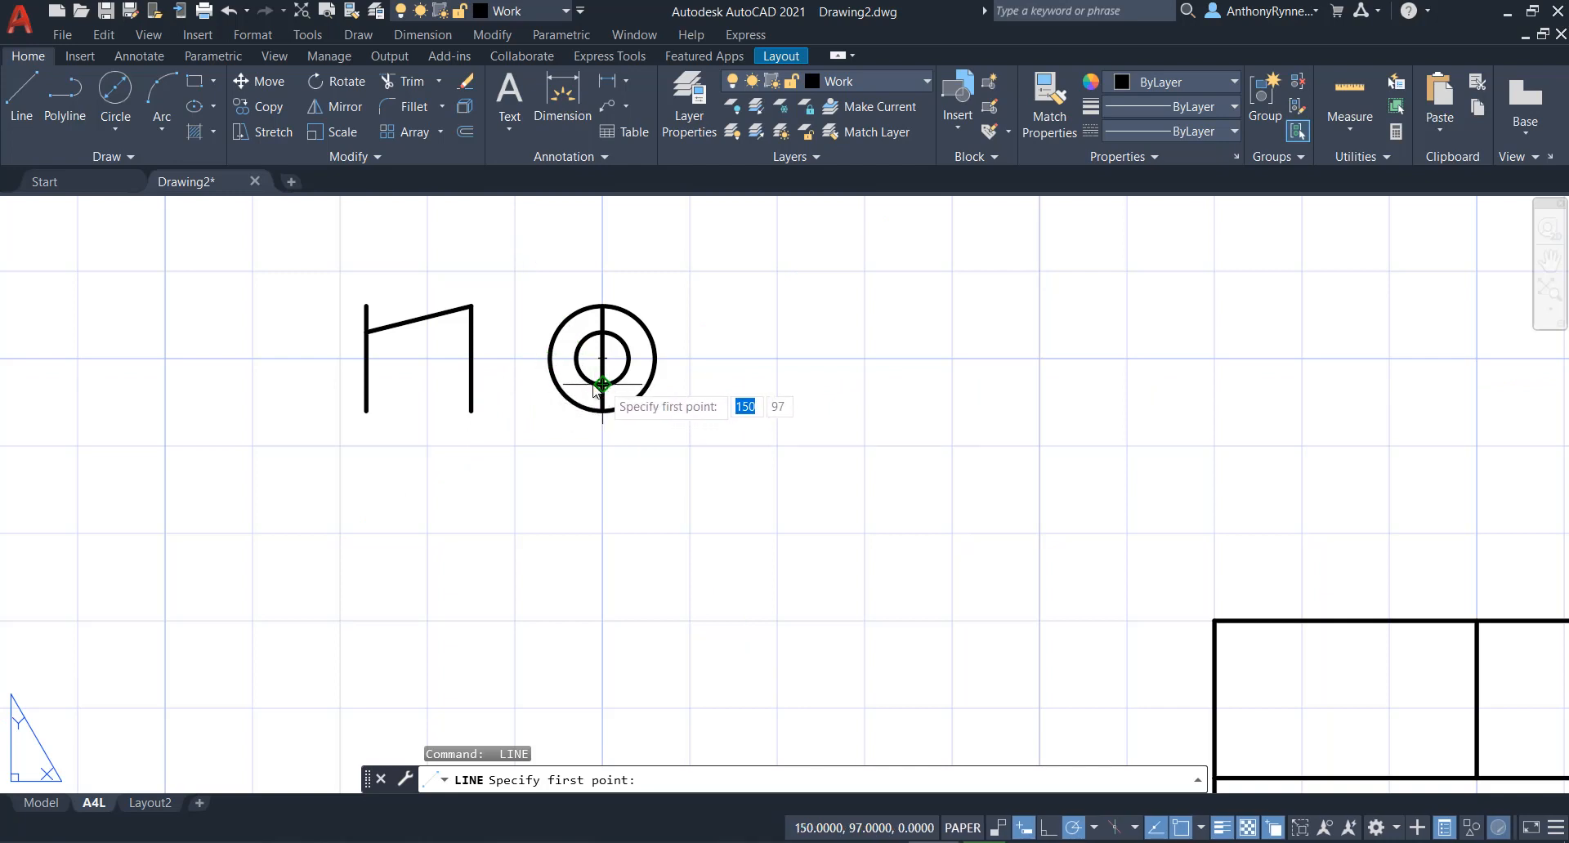
left_click(365, 385)
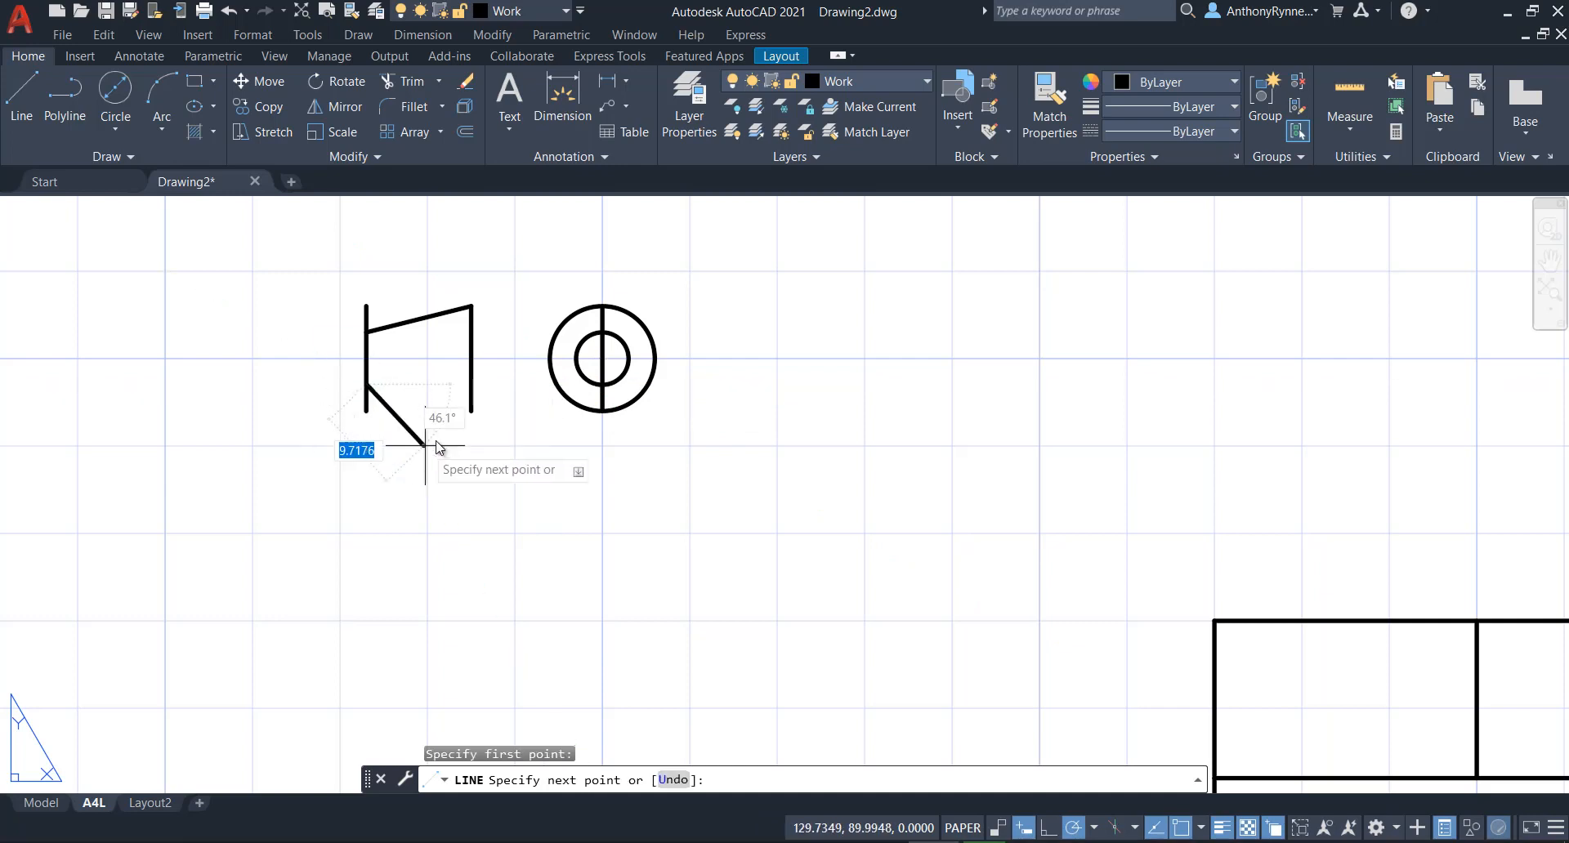
left_click(472, 410)
key("Return")
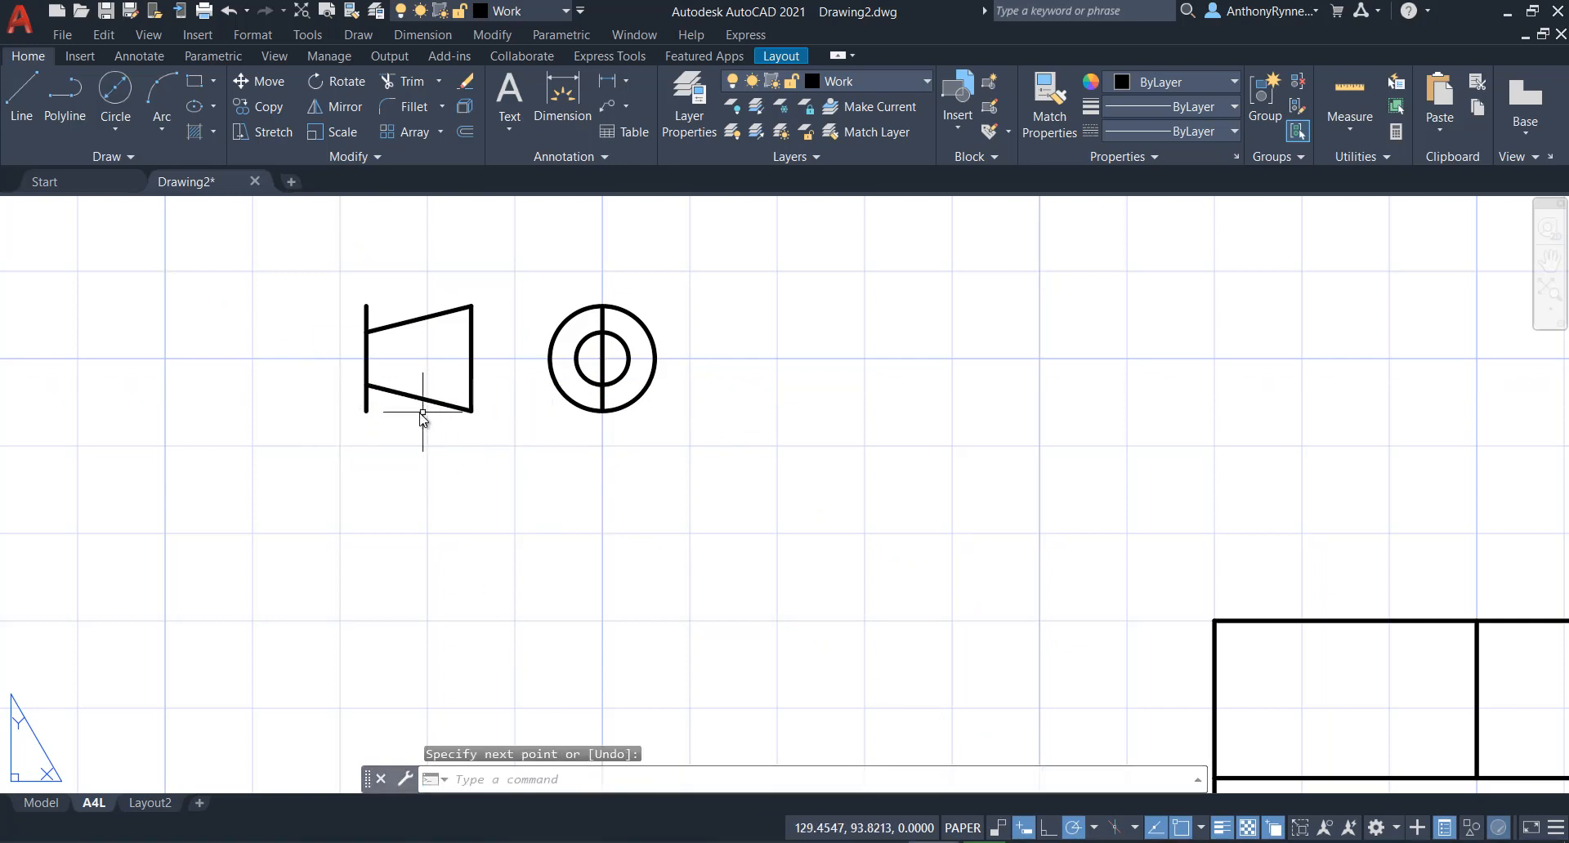
Trim the two ends of the short-side vertical line that project beyond the cone view's sloping edges.
left_click(402, 82)
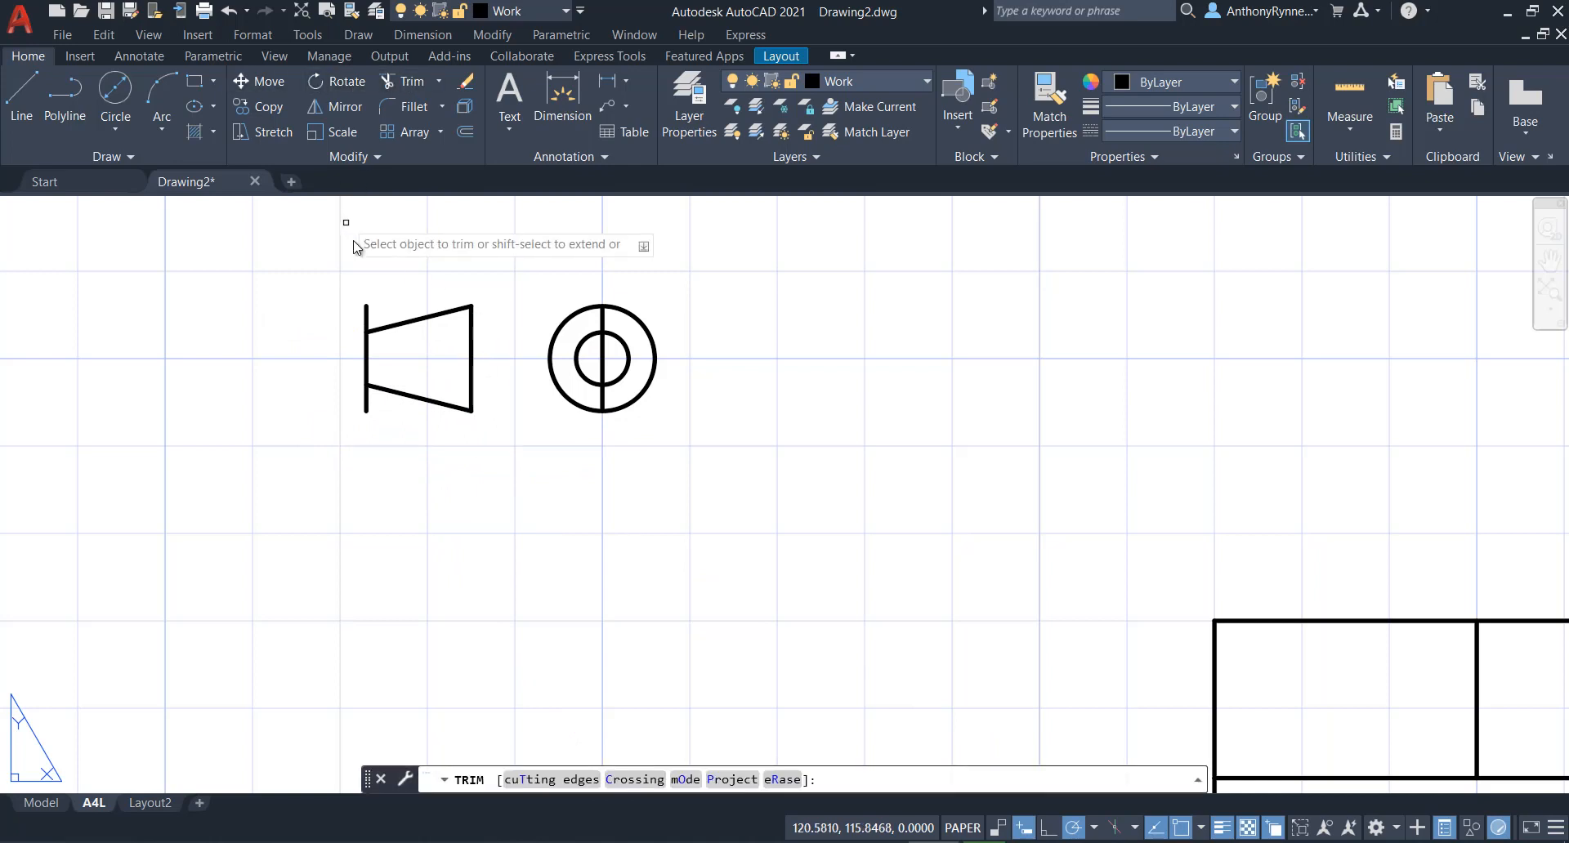
left_click(366, 316)
left_click(366, 401)
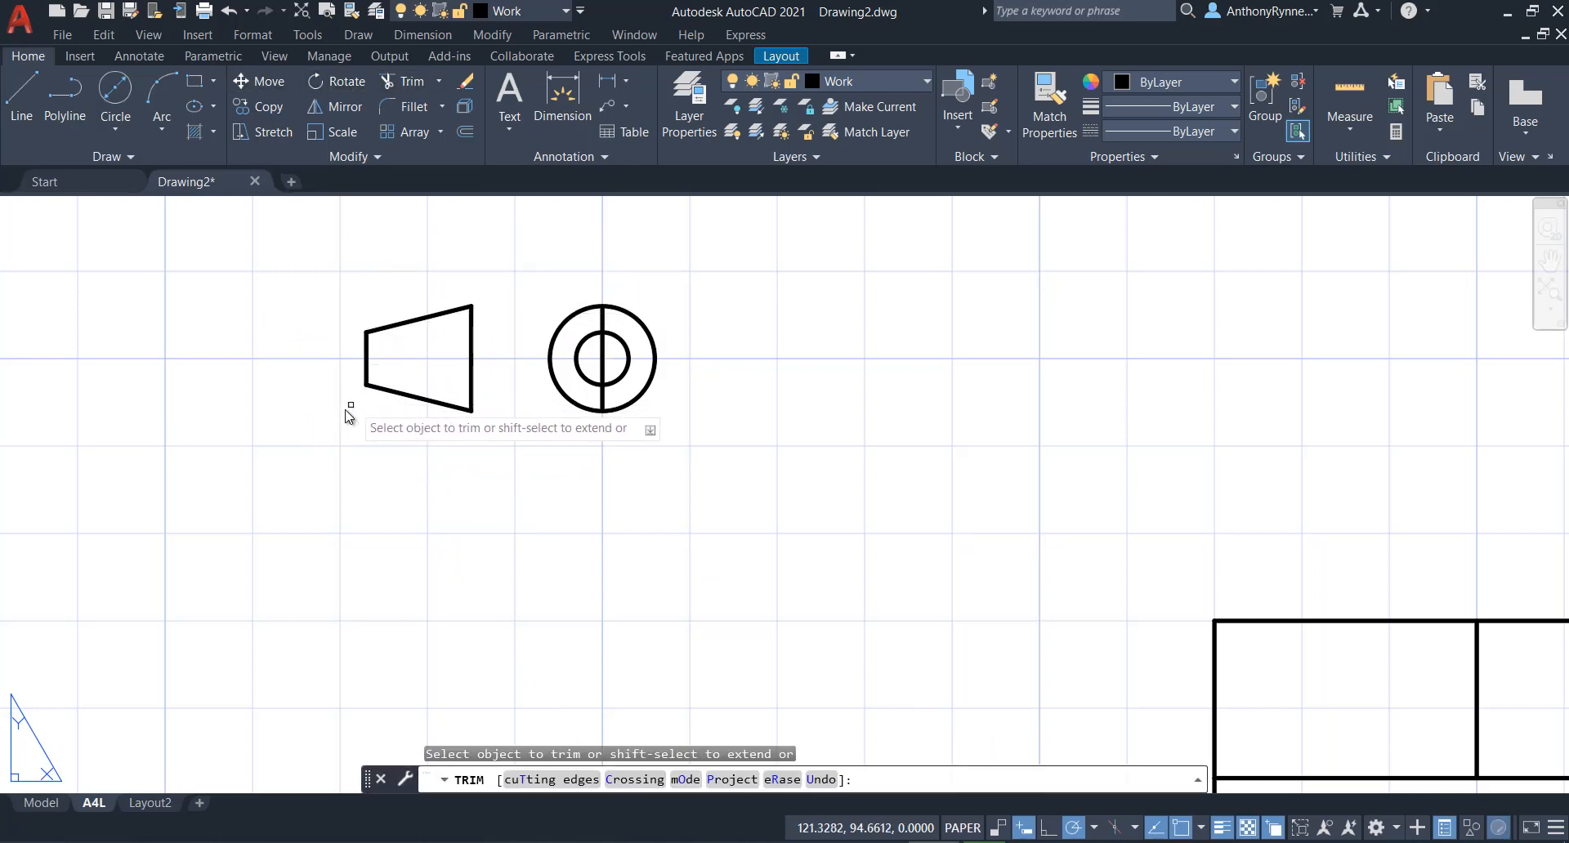
key("Return")
Draw a horizontal line through the cone view from the midpoint of its short vertical edge to the midpoint of its long one.
middle_click_drag(511, 456, 583, 491)
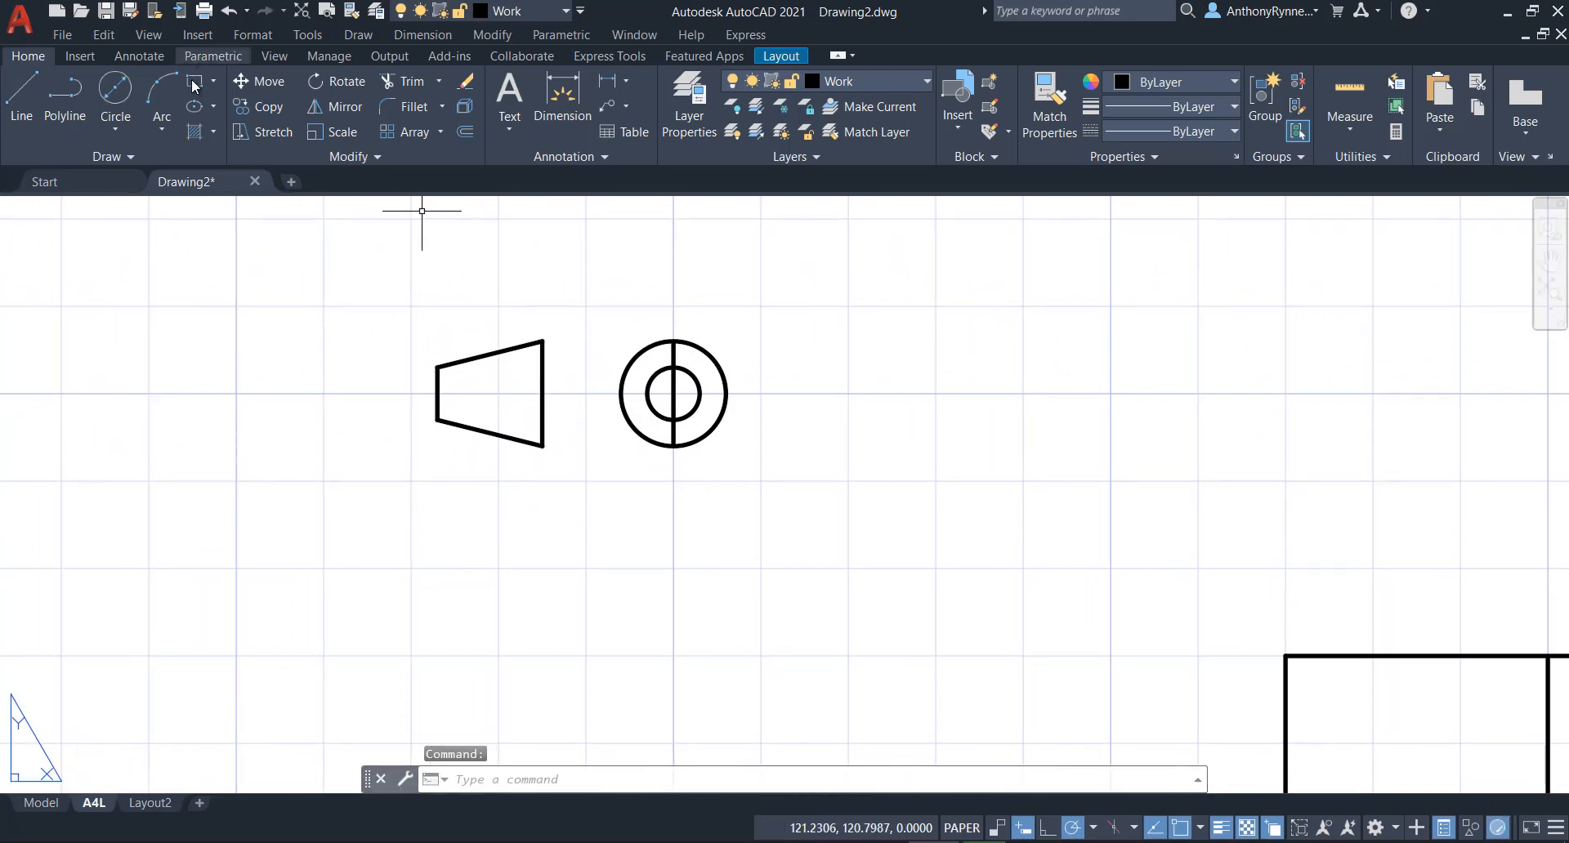
left_click(21, 94)
right_click(436, 411, "shift")
left_click(526, 609)
left_click(439, 393)
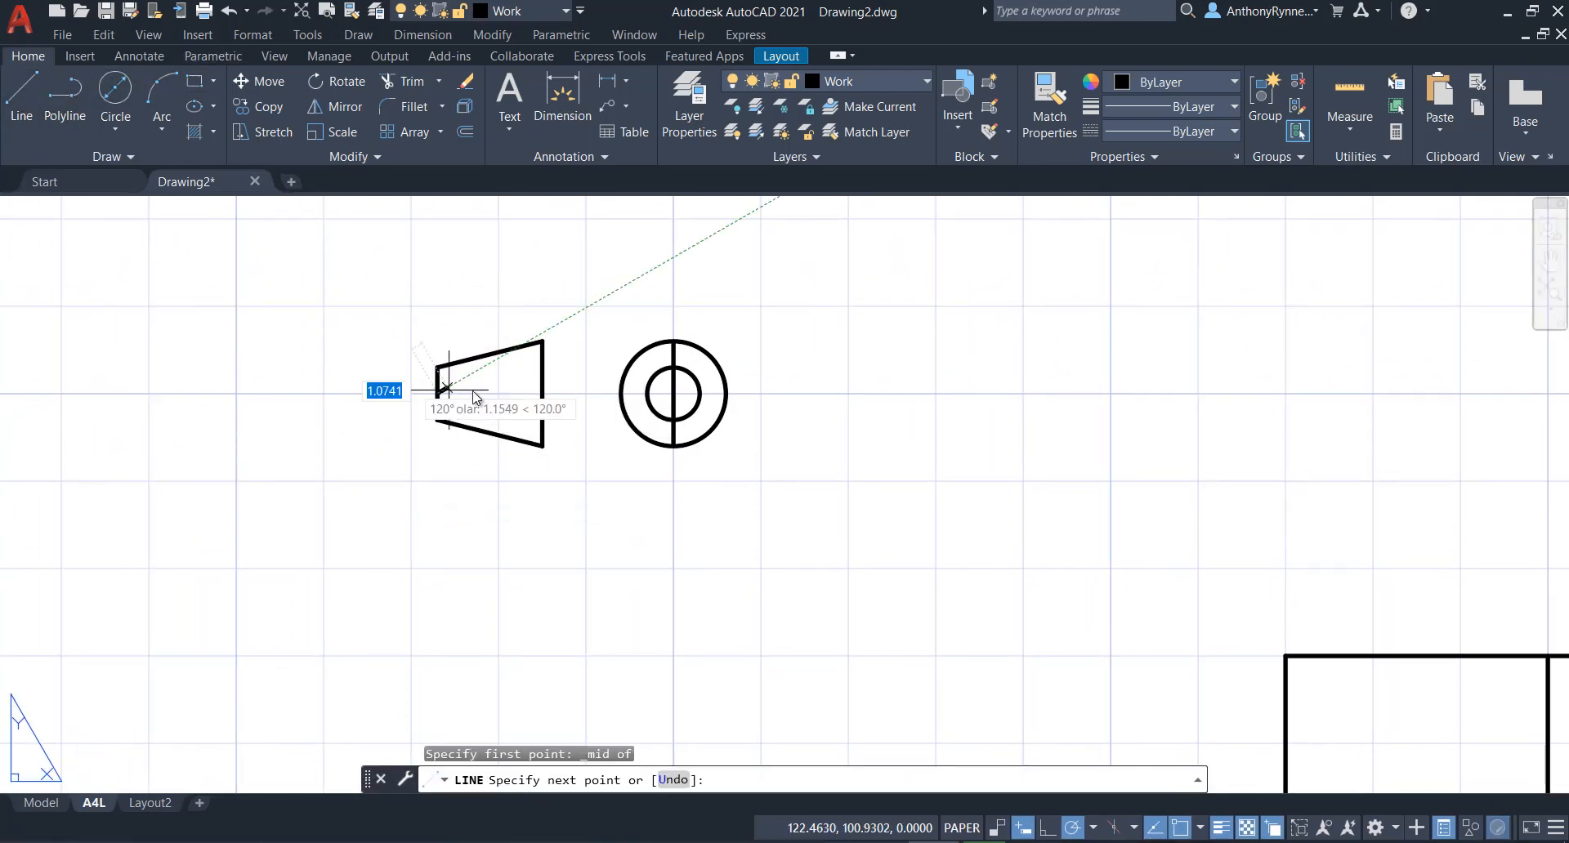
left_click(542, 393)
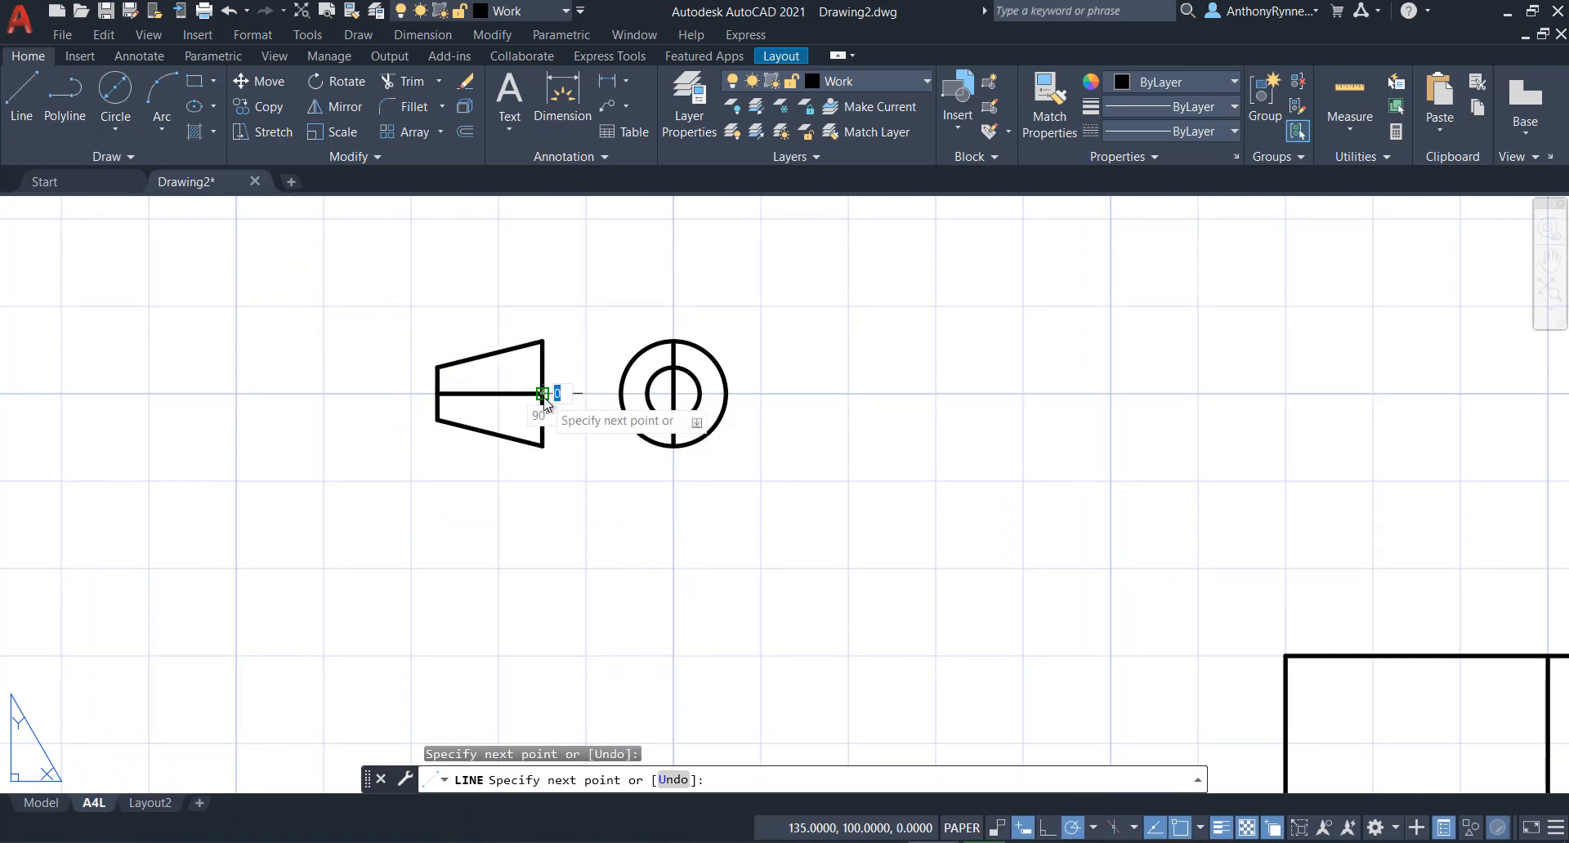
key("Return")
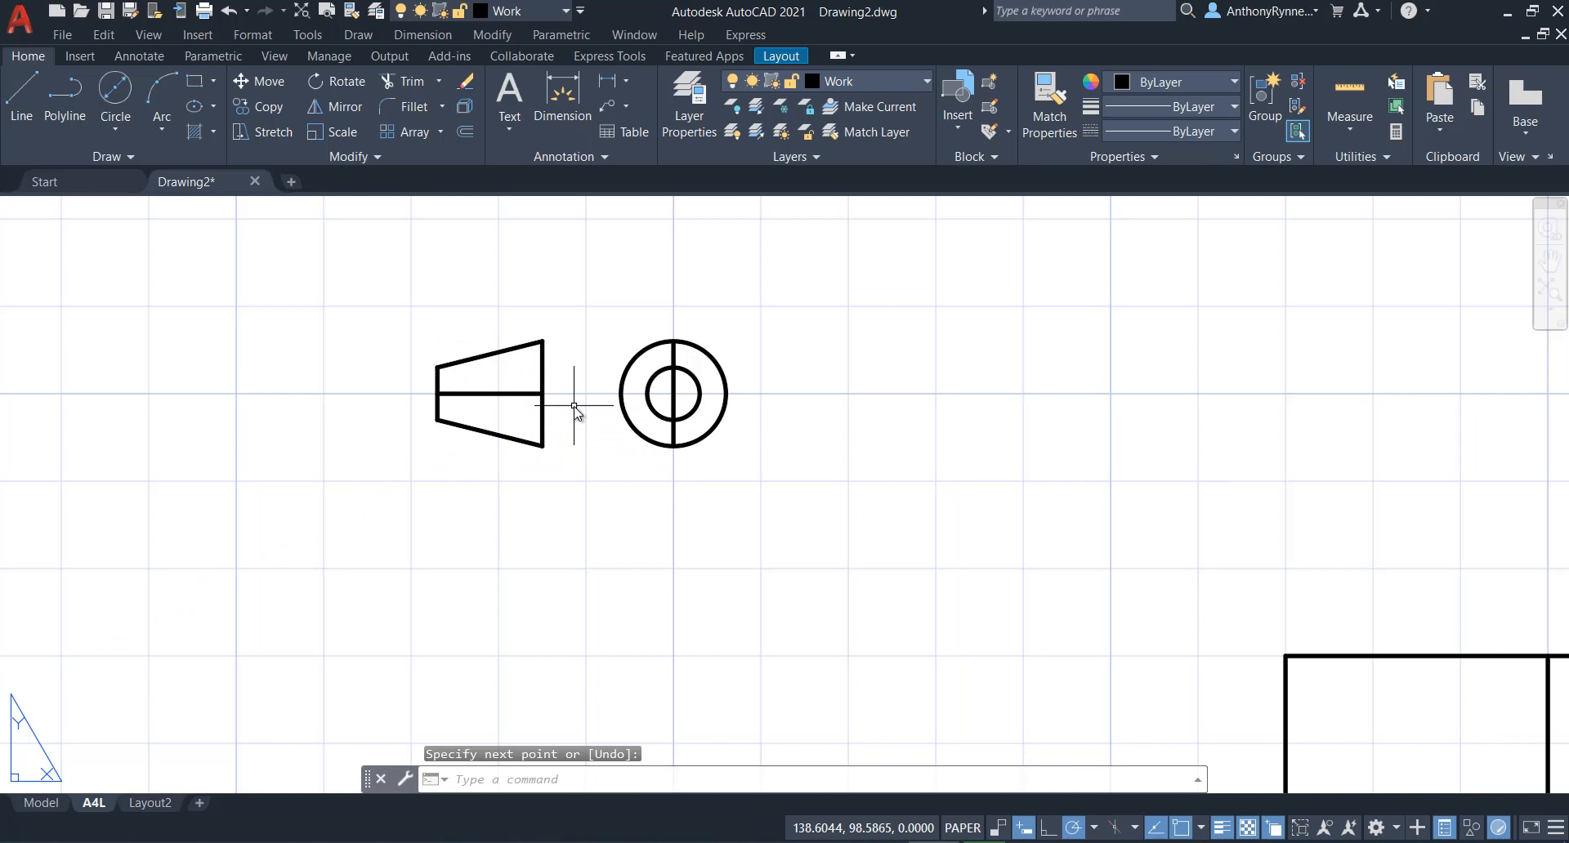
Draw a horizontal line across the full diameter of the outer circle, between its left and right quadrants.
key("Return")
left_click(620, 394)
left_click(727, 393)
key("Return")
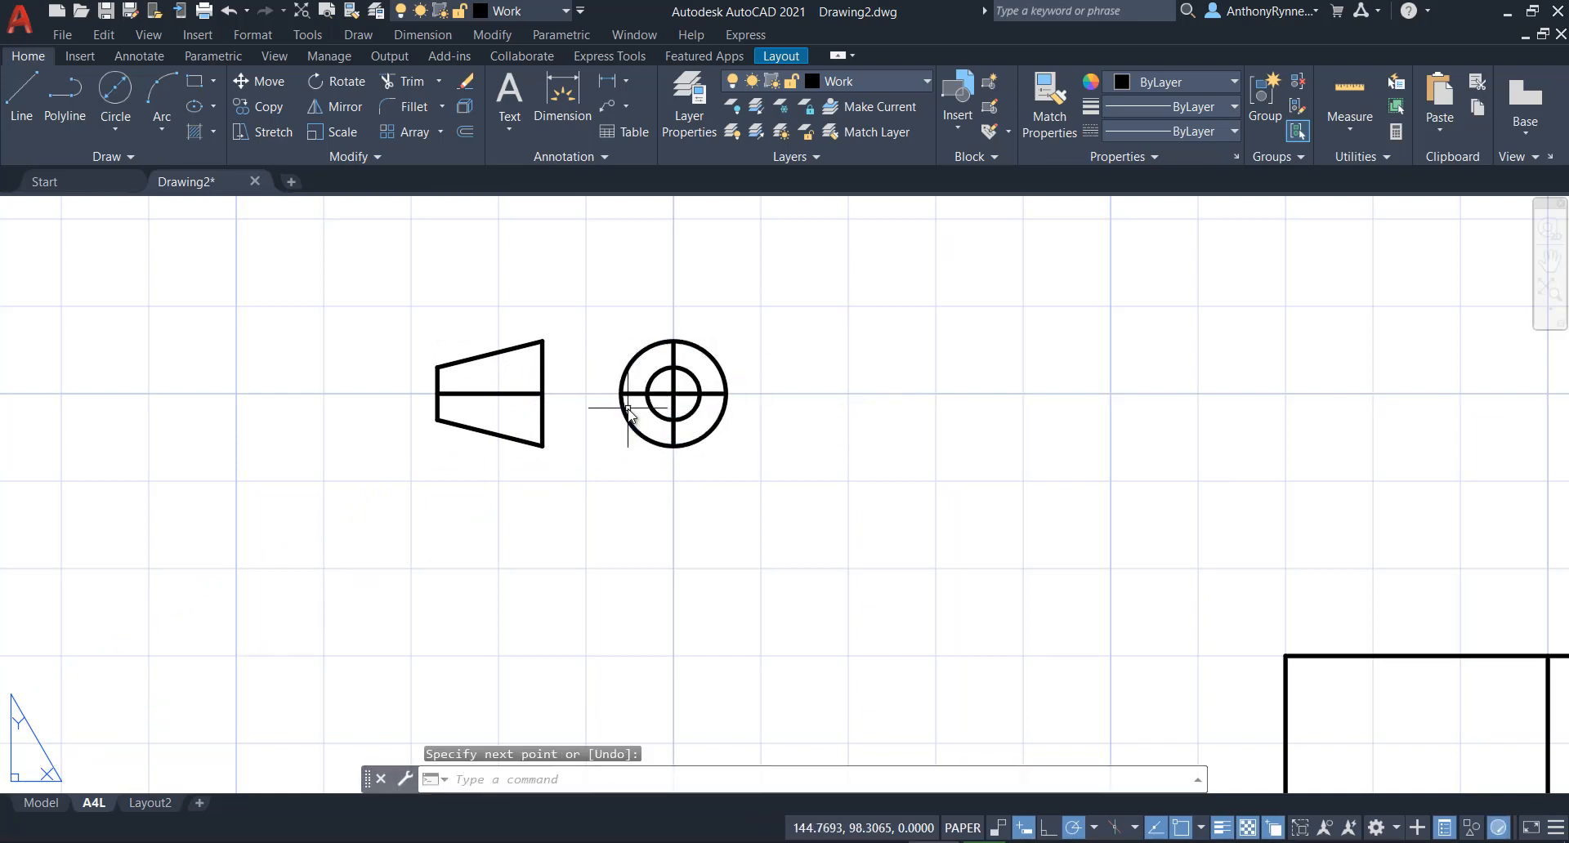
Move the cone view's horizontal middle line and the circles' two crossing lines to the Centre layer.
scroll(645, 396, "up", 2)
left_click(689, 377)
left_click(678, 401)
left_click(441, 409)
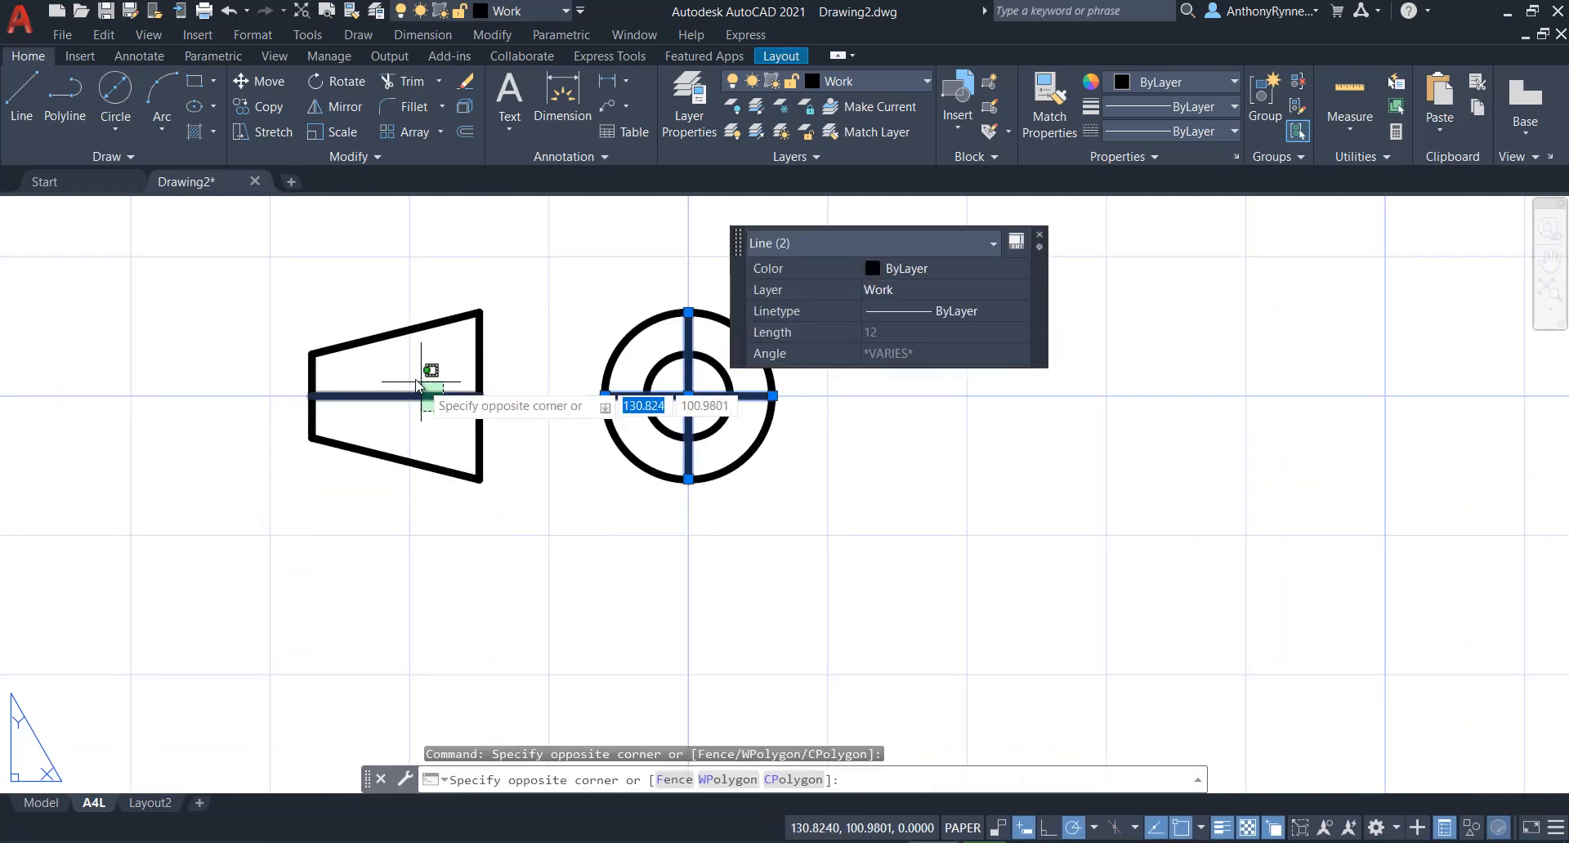
left_click(411, 377)
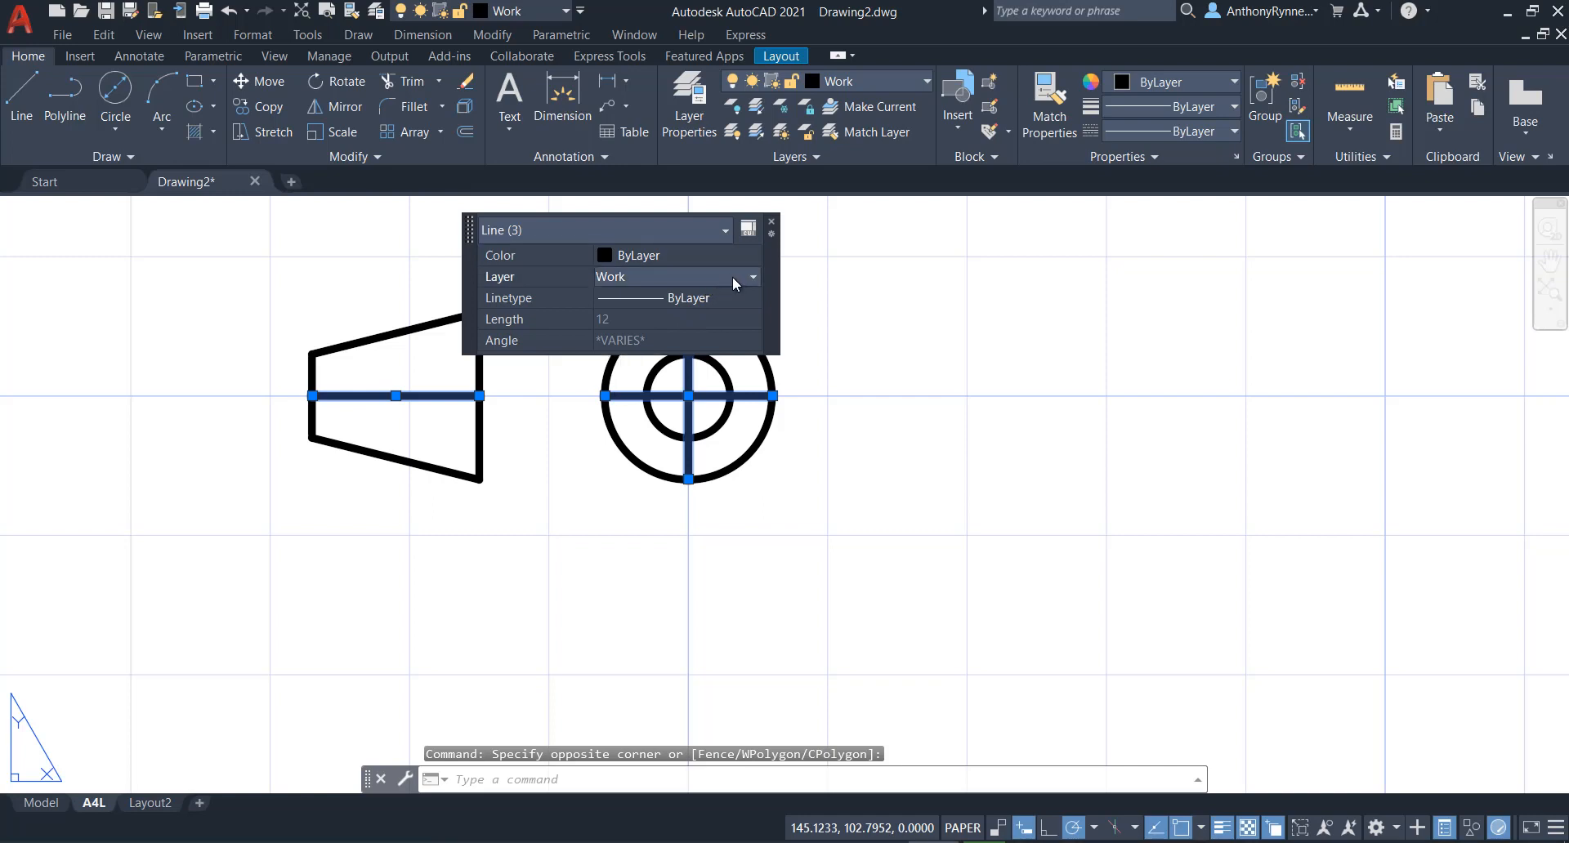
left_click(753, 280)
scroll(656, 341, "up", 3)
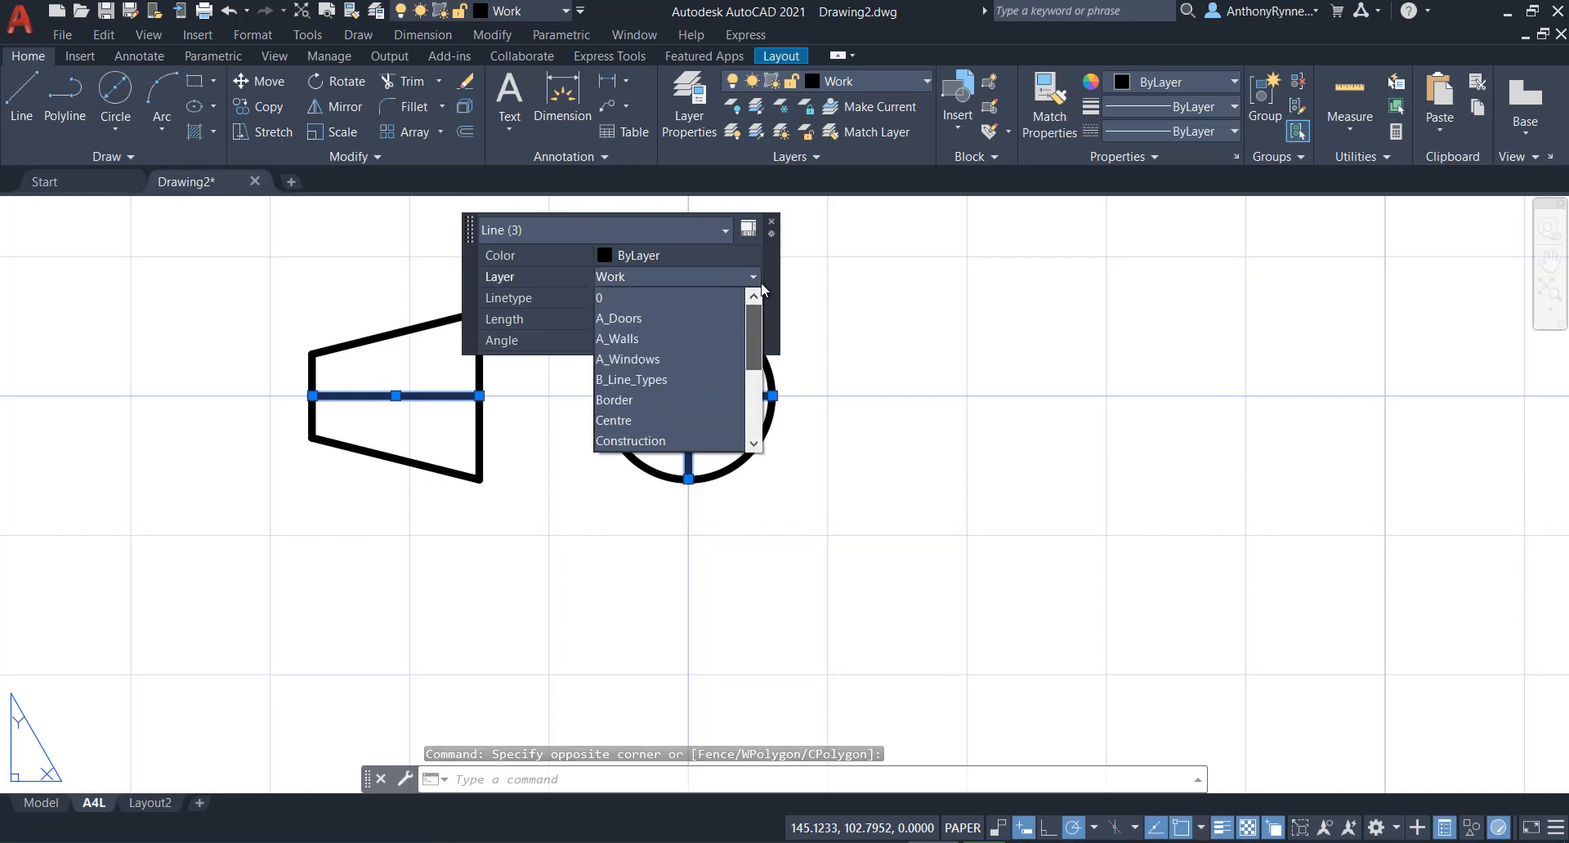
left_click(625, 420)
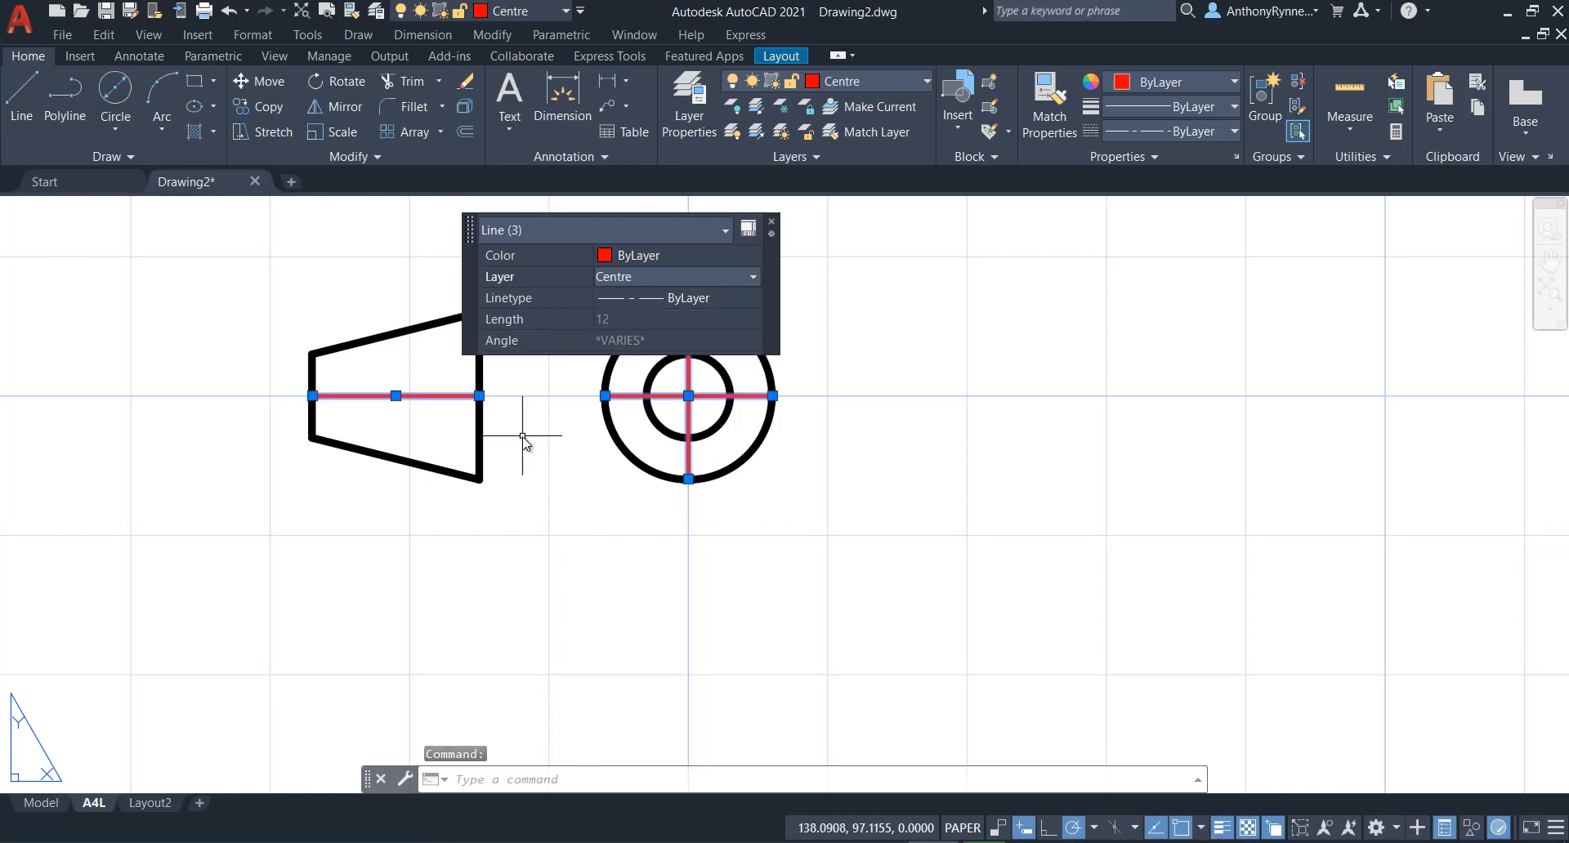
key("Escape")
Lengthen the cone view's centre line by 2 beyond the short vertical edge.
middle_click_drag(555, 446, 648, 495)
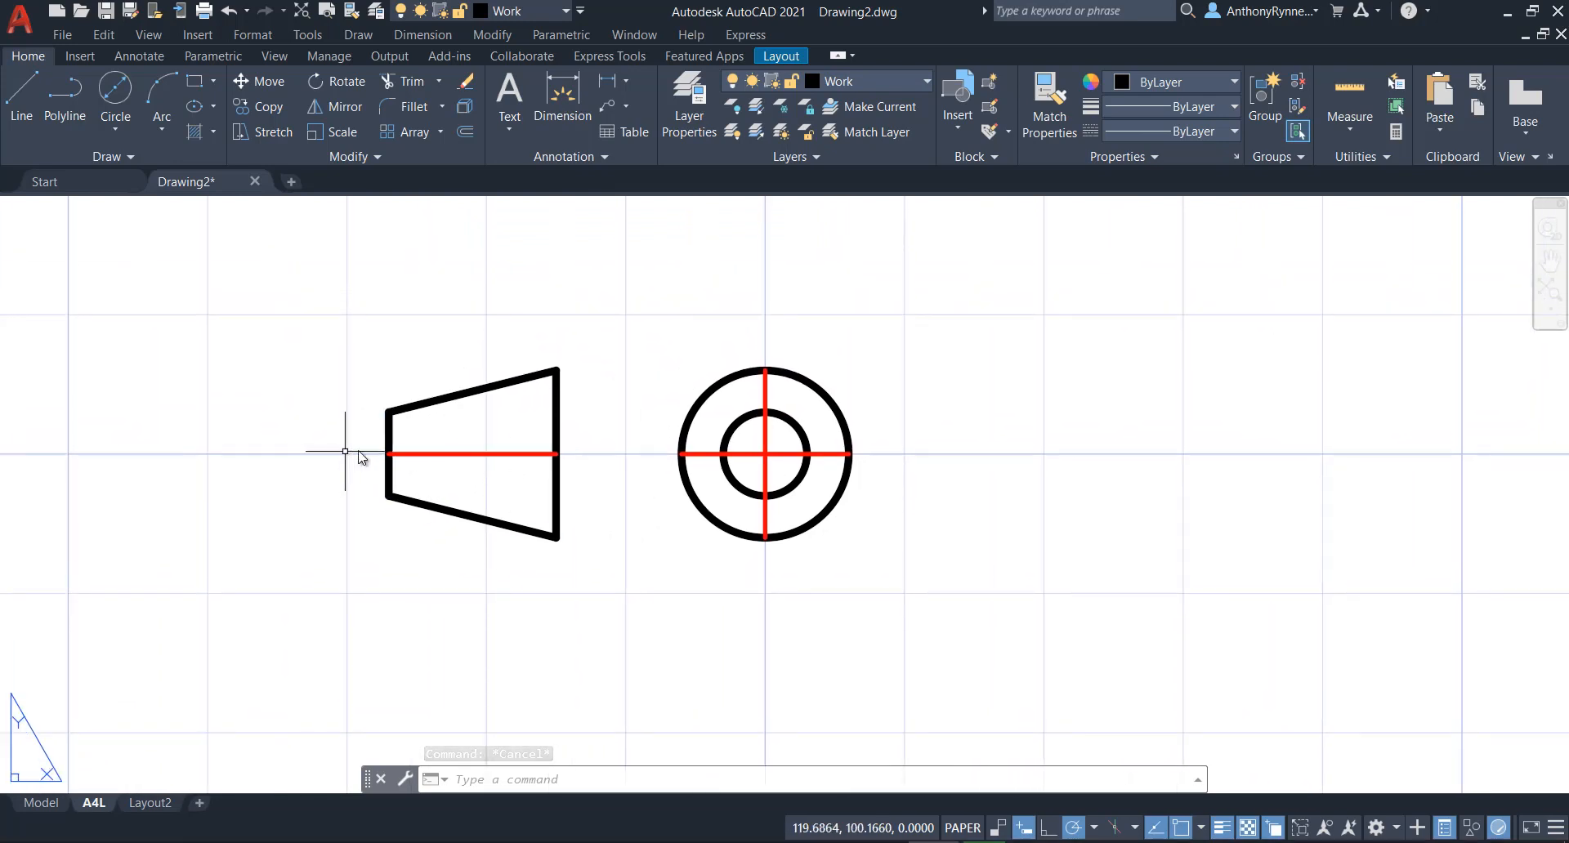
left_click(421, 454)
middle_click_drag(313, 470, 486, 519)
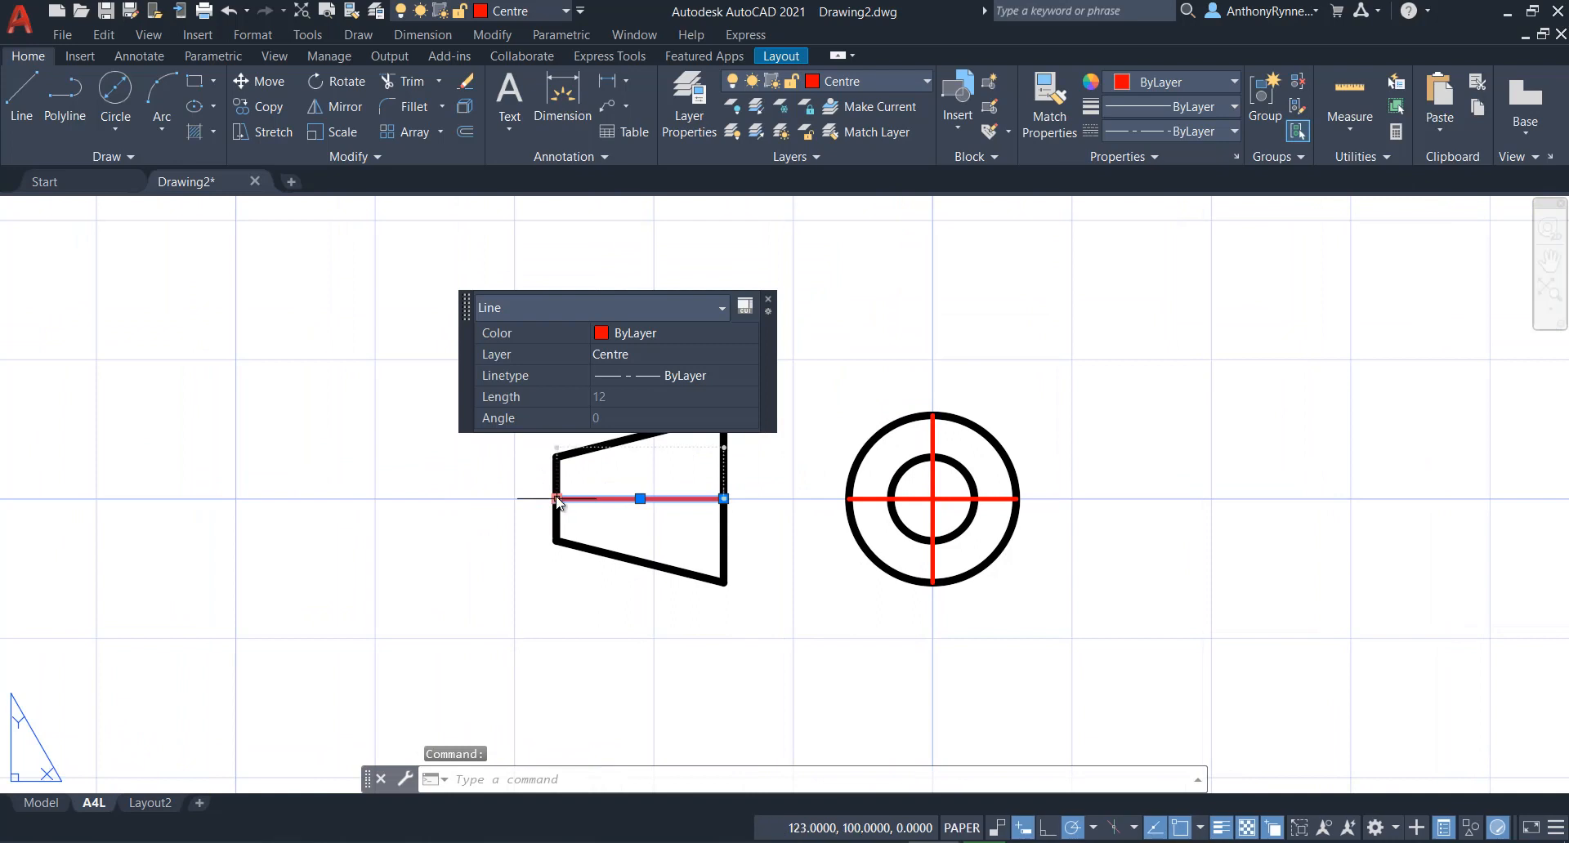
mouse_move(556, 500)
left_click(621, 547)
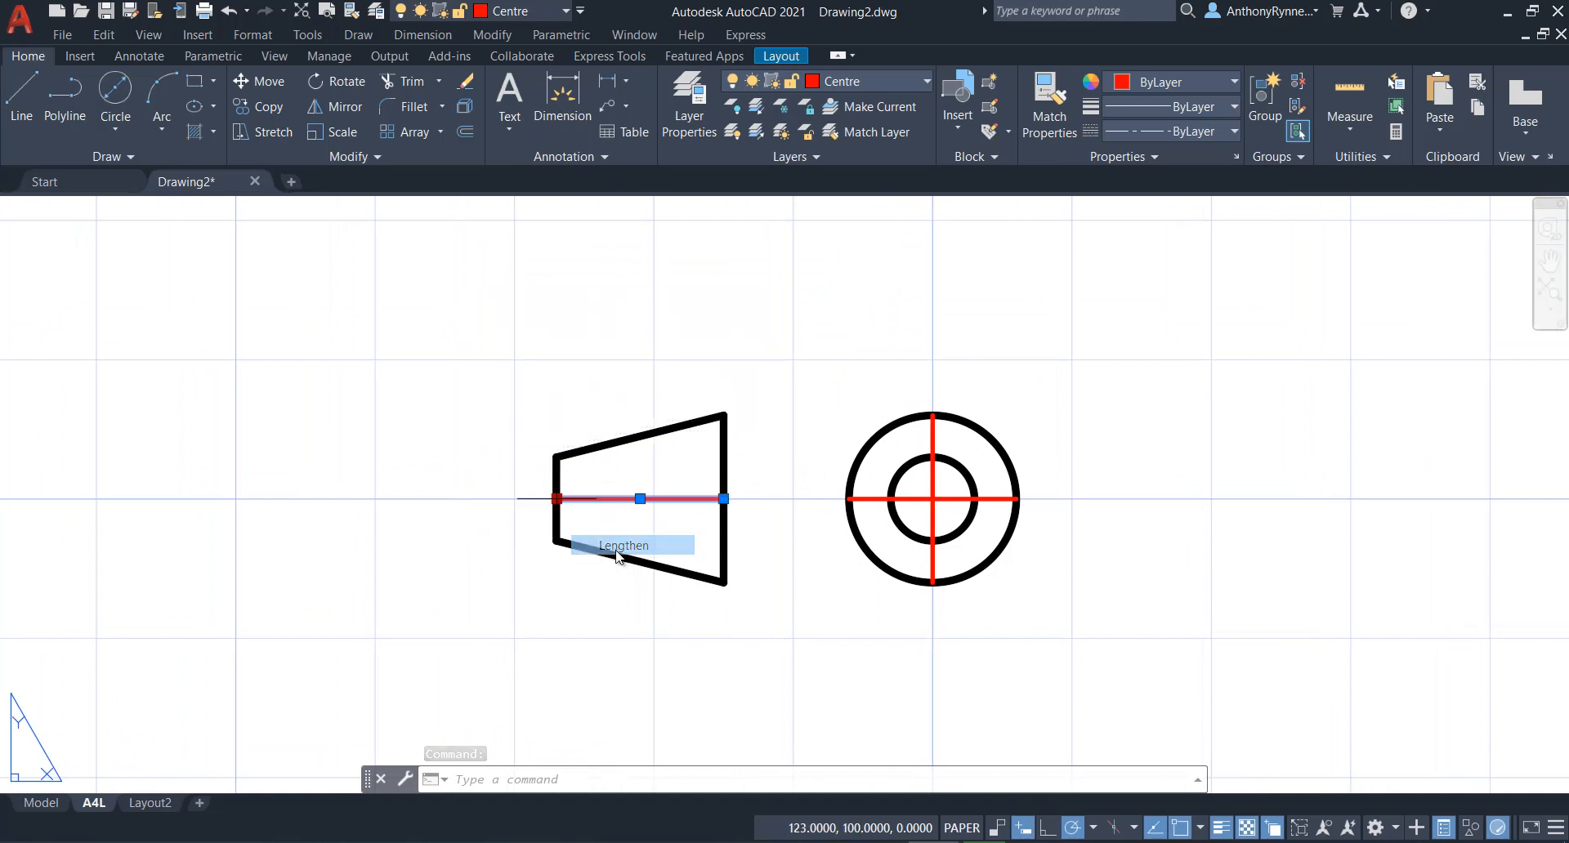
type("2")
key("Return")
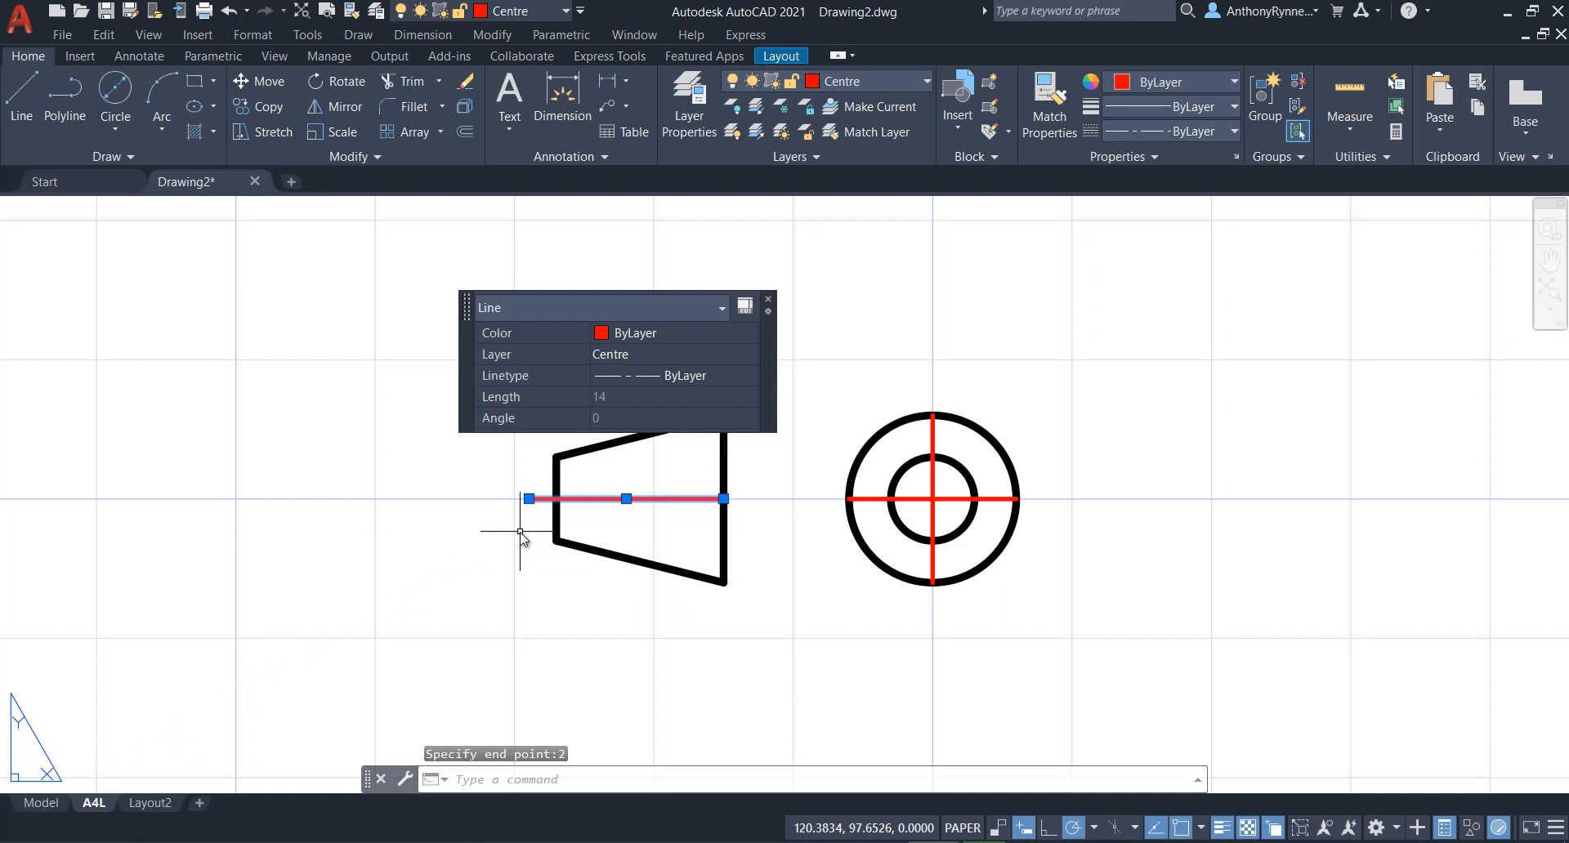
key("Return")
key("Escape")
Lengthen the cone view's centre line by 2 beyond the long vertical edge.
left_click(639, 499)
mouse_move(724, 499)
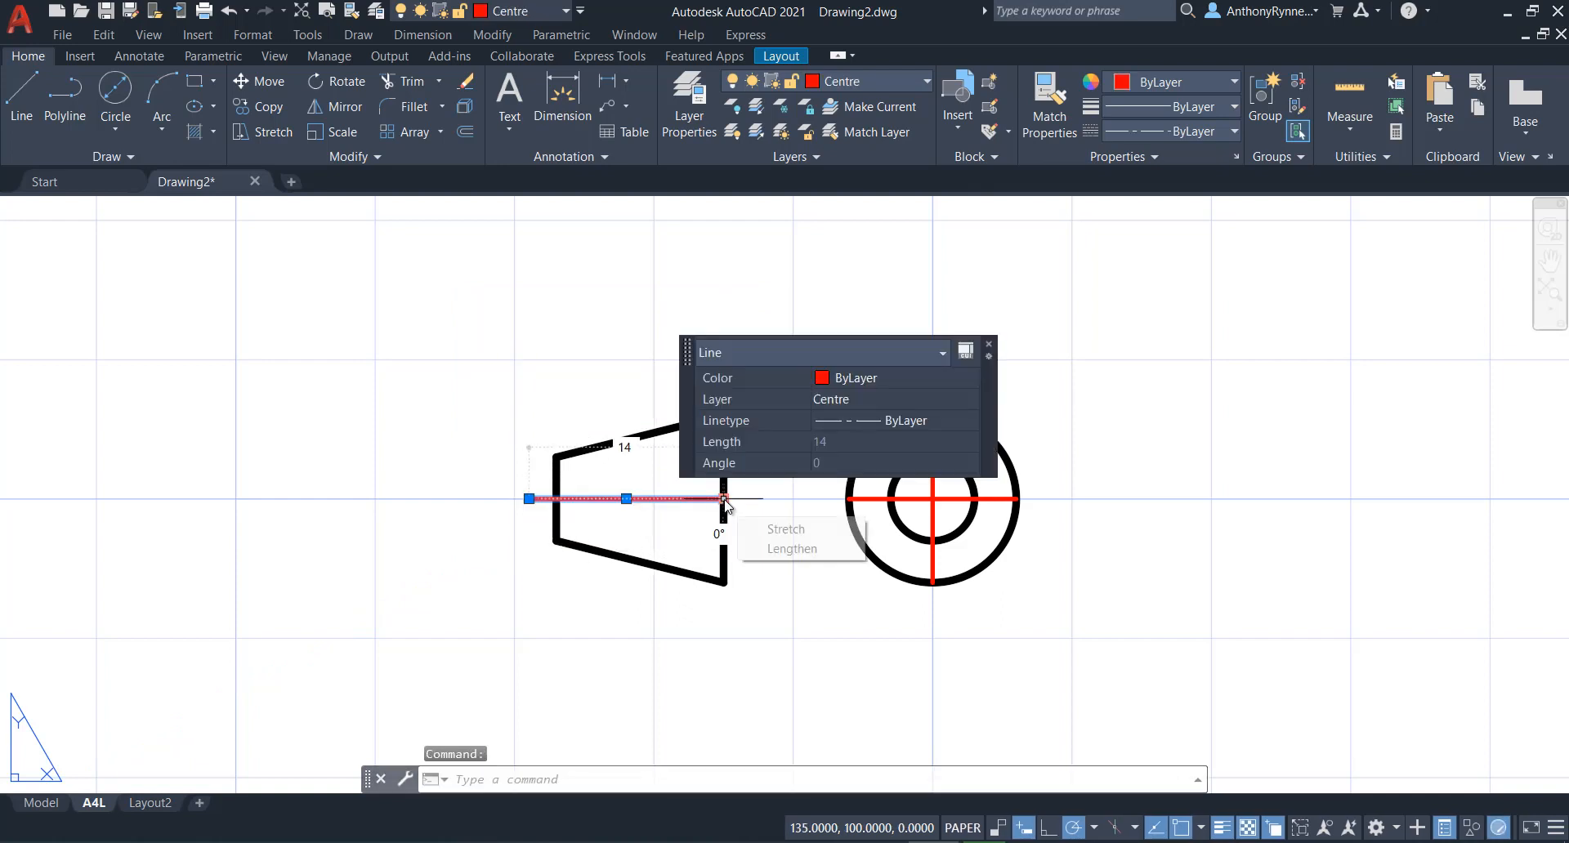
left_click(791, 548)
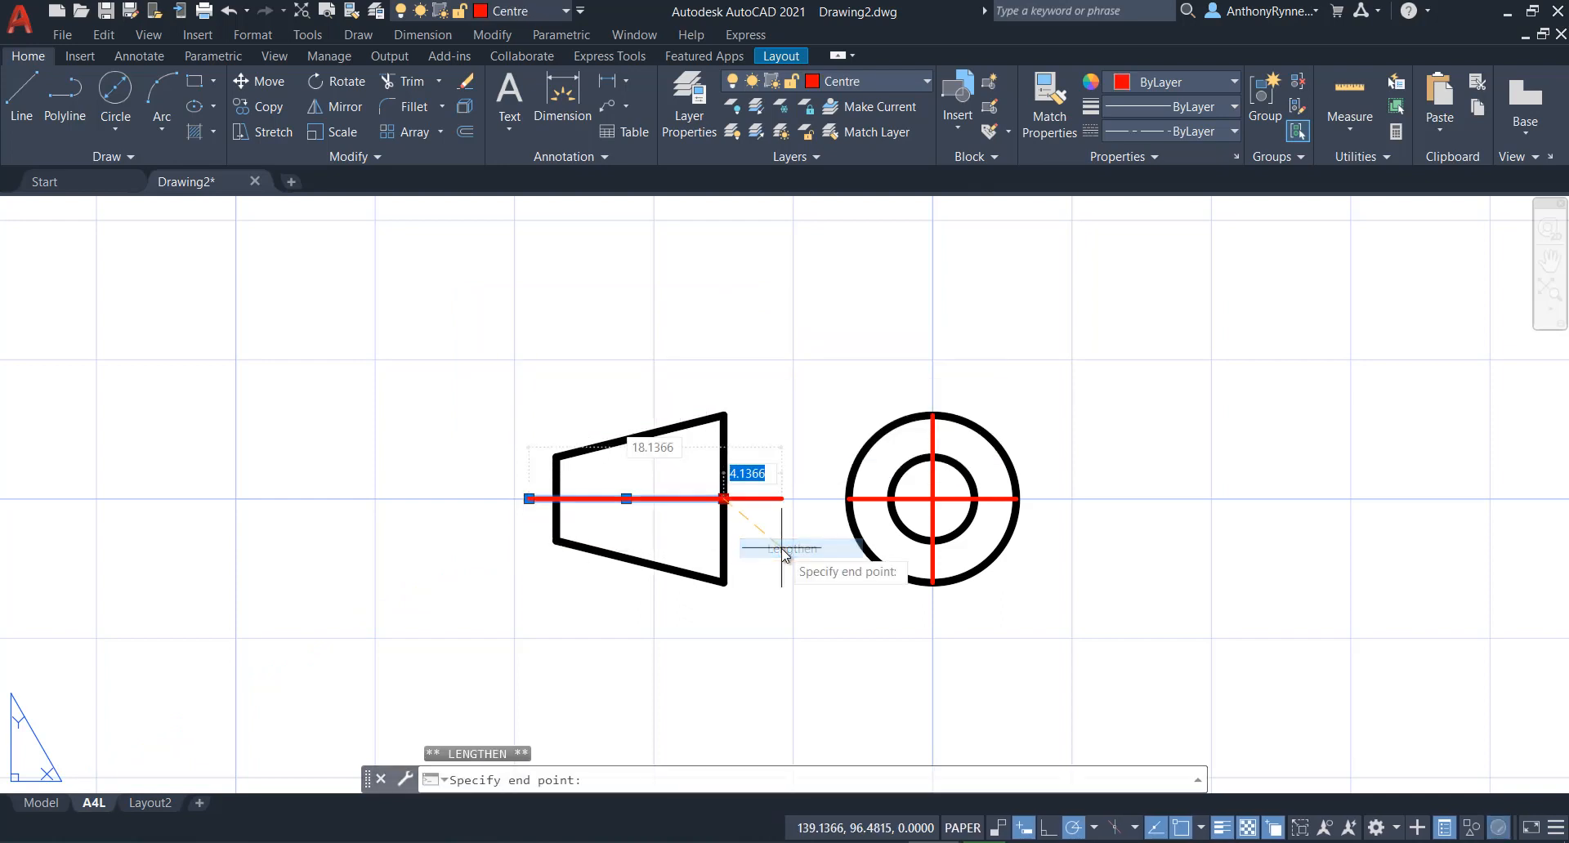
type("2")
key("Return")
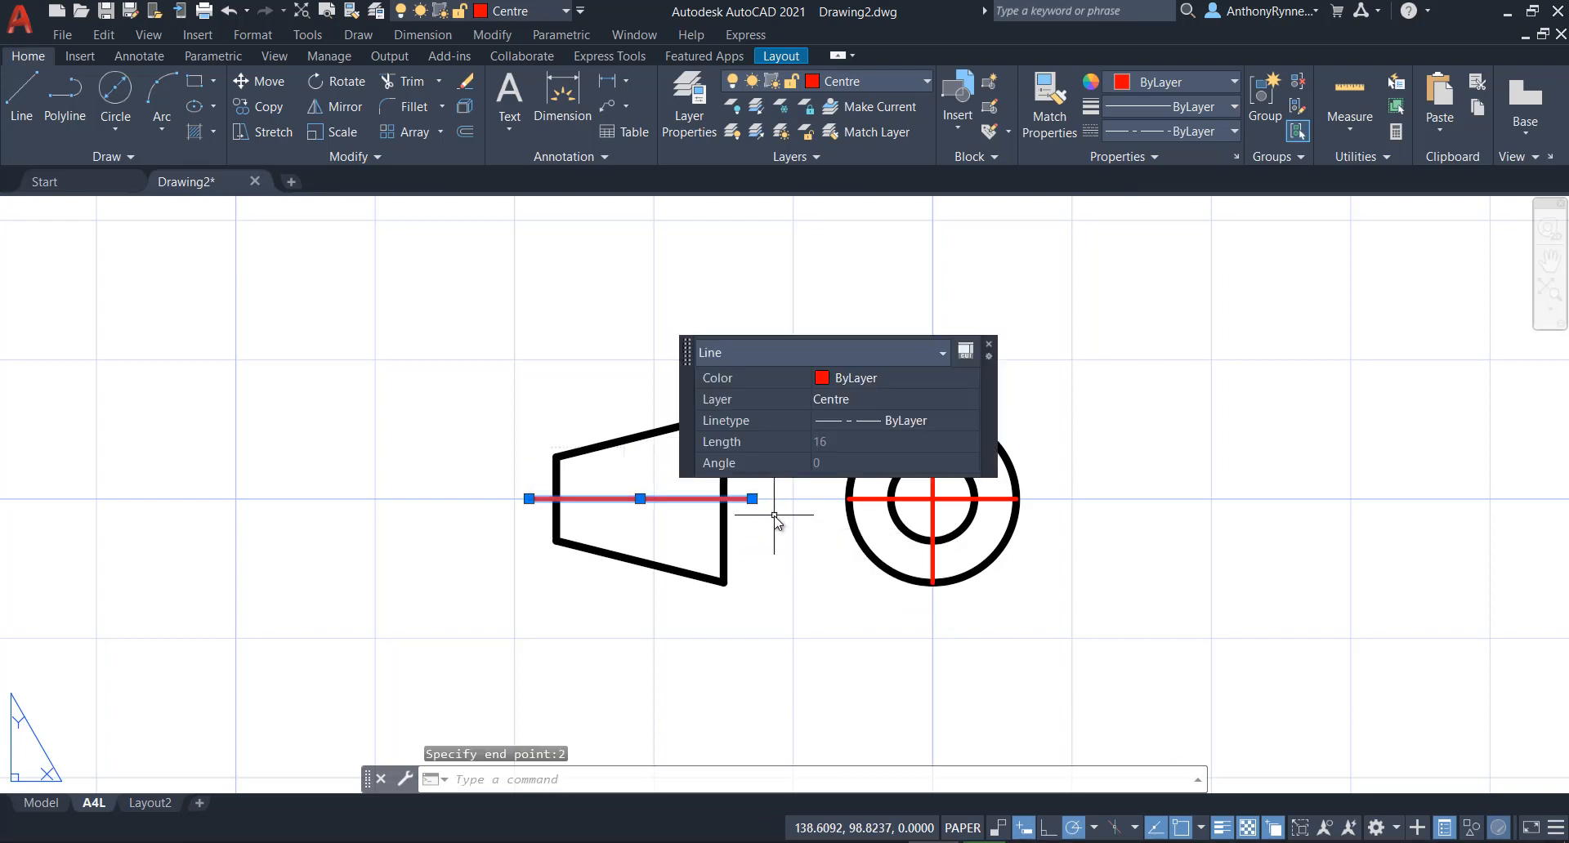
key("Escape")
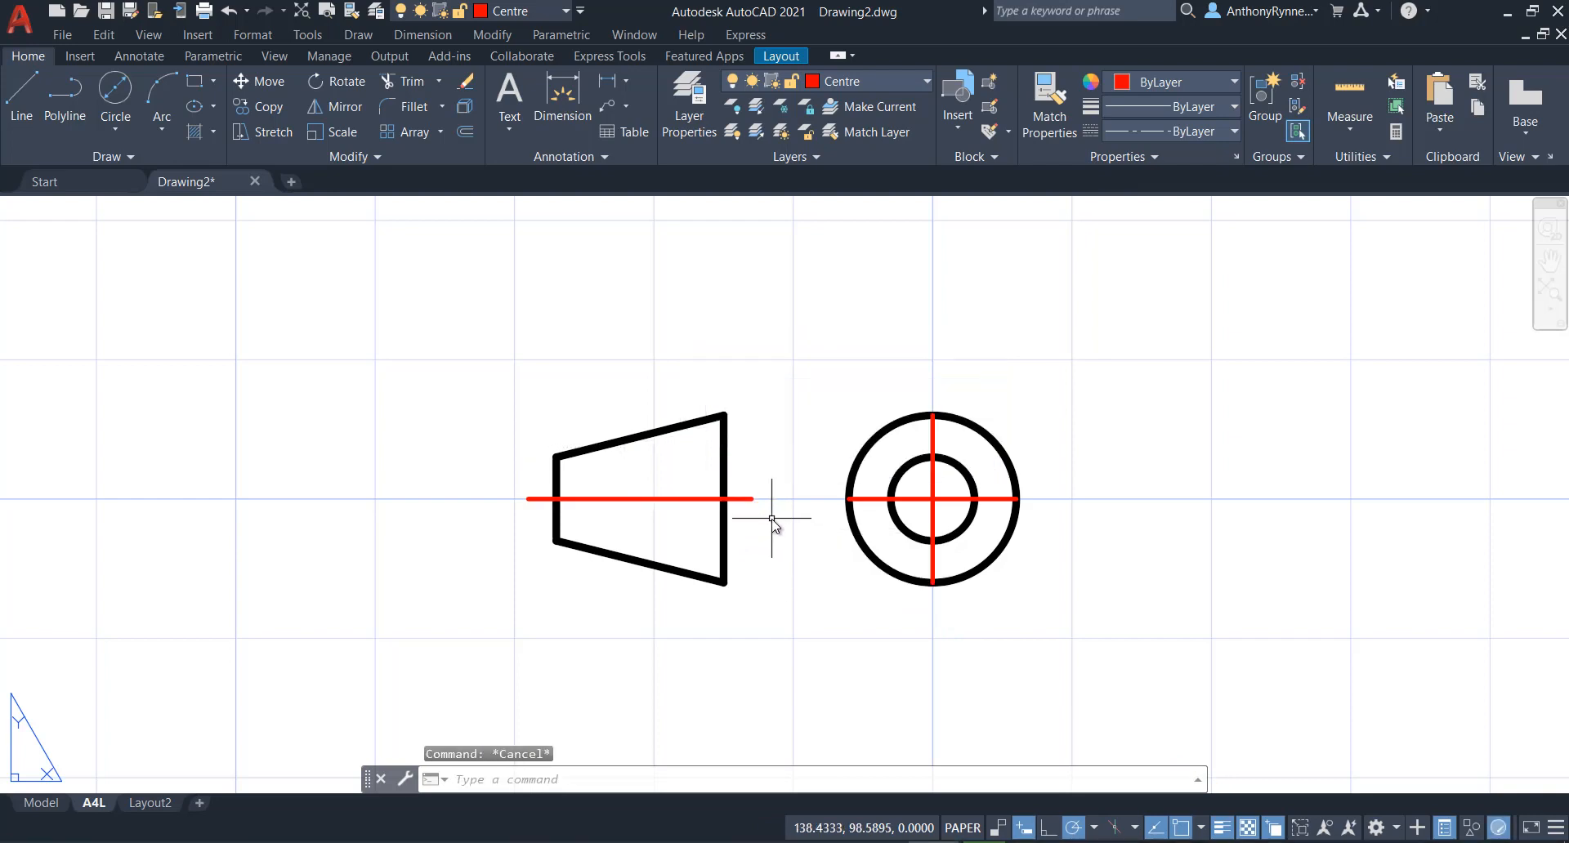
Stretch the left end of the circles' horizontal centre line outward by 2.
left_click(675, 499)
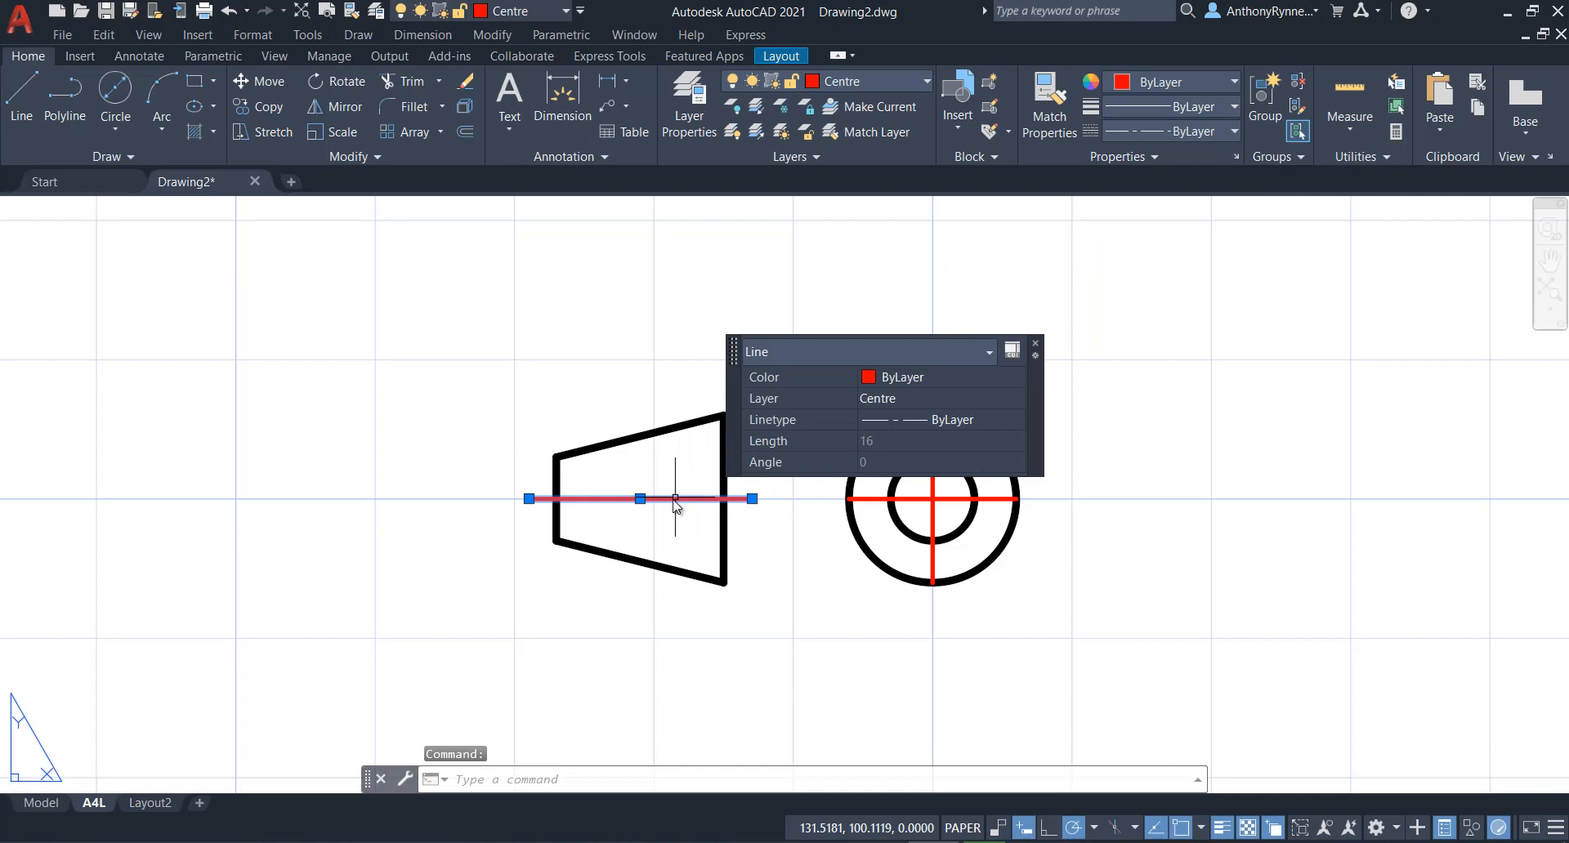
mouse_move(798, 553)
middle_mouse_down()
mouse_move(525, 525)
mouse_move(480, 497)
middle_mouse_up()
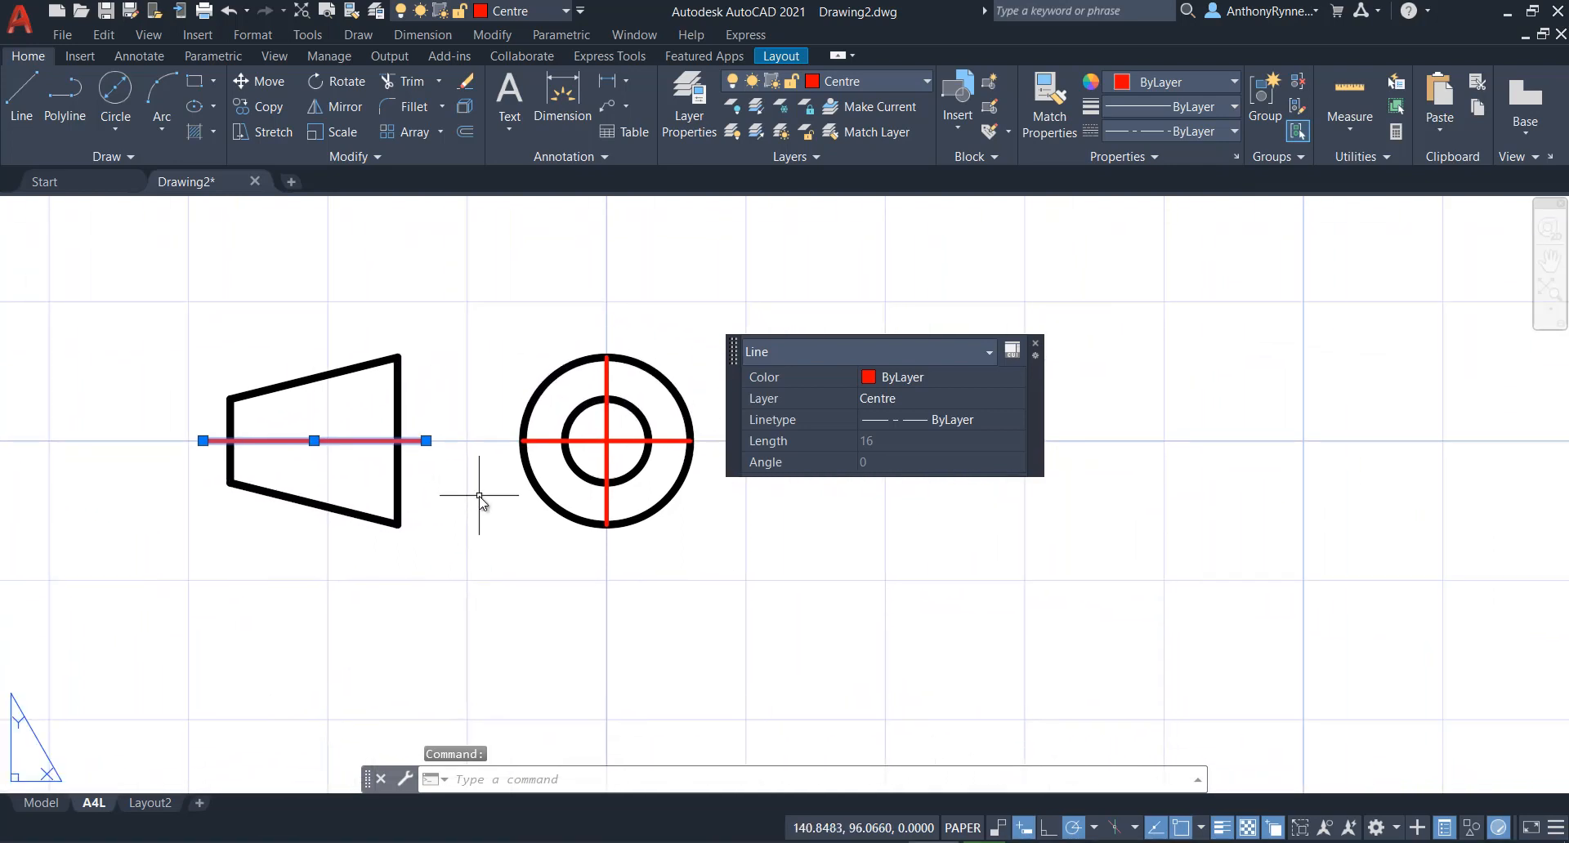
key("Escape")
left_click(578, 441)
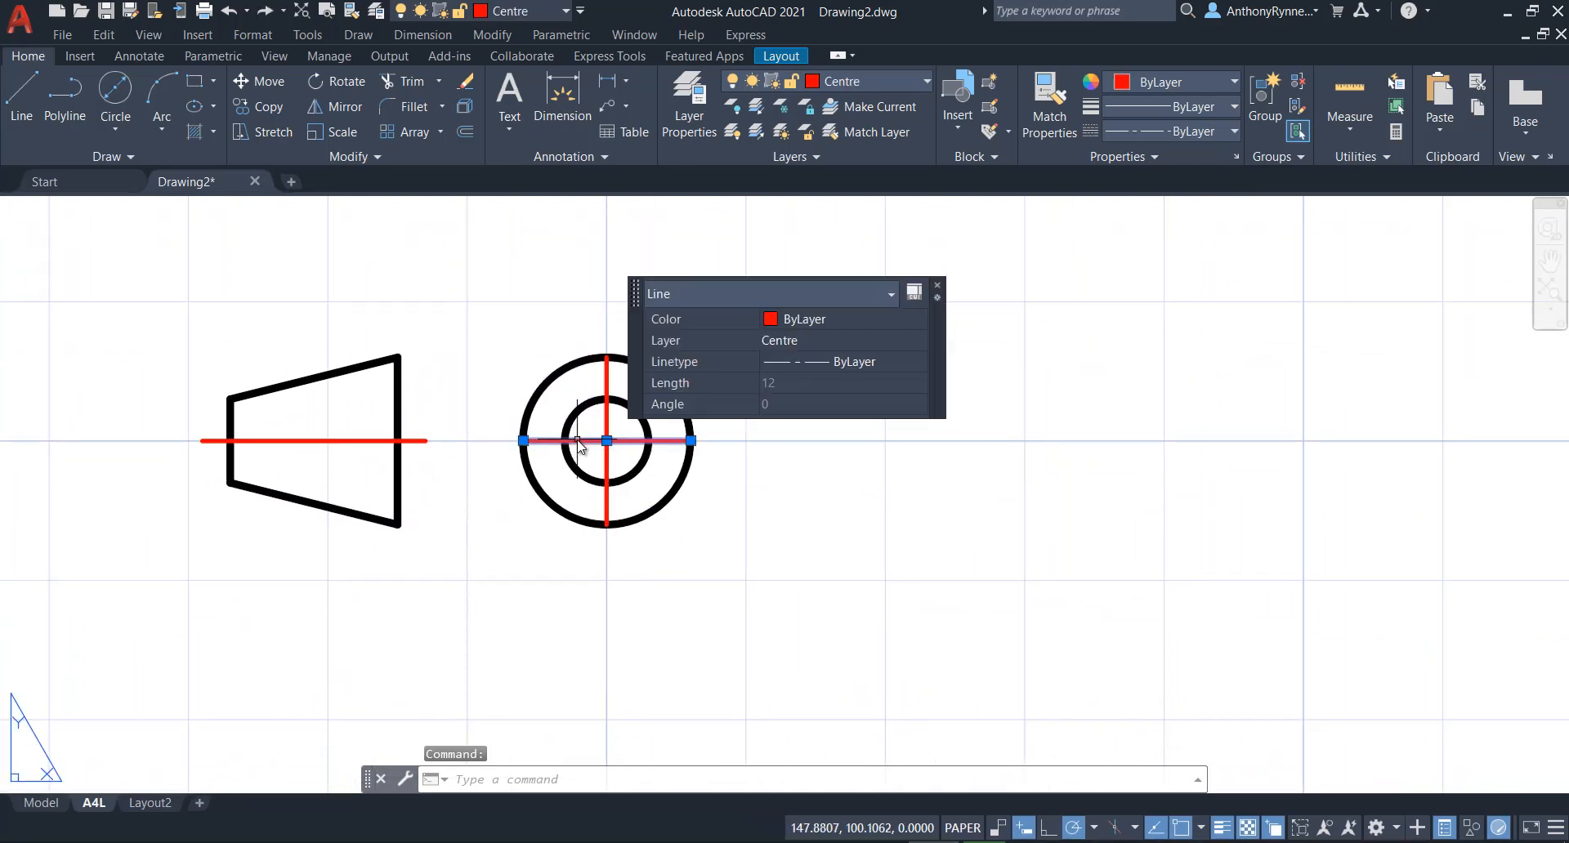
mouse_move(525, 442)
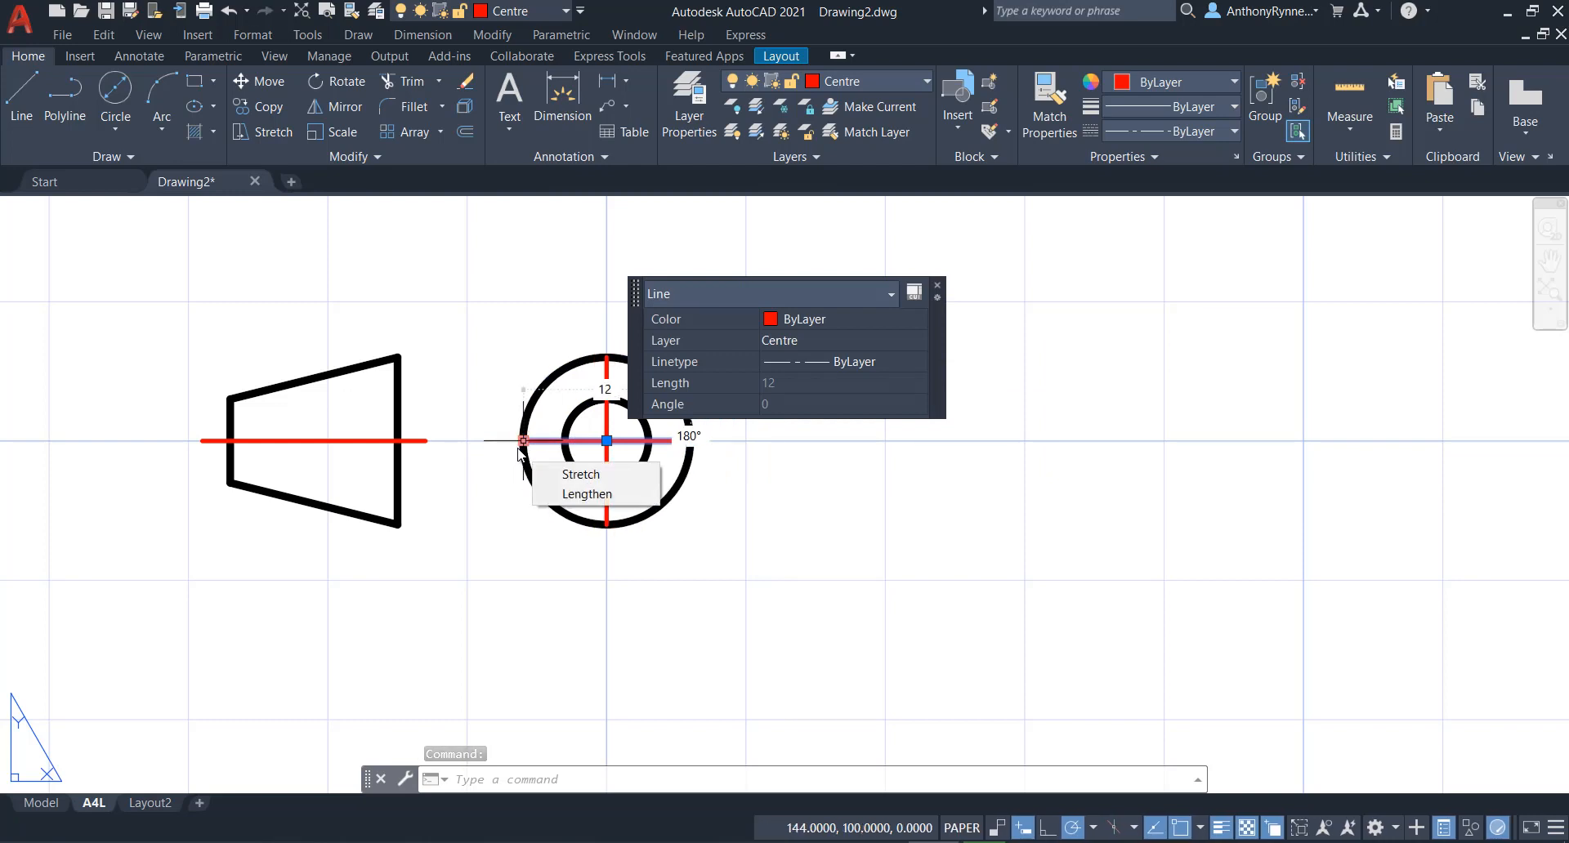
left_click(570, 481)
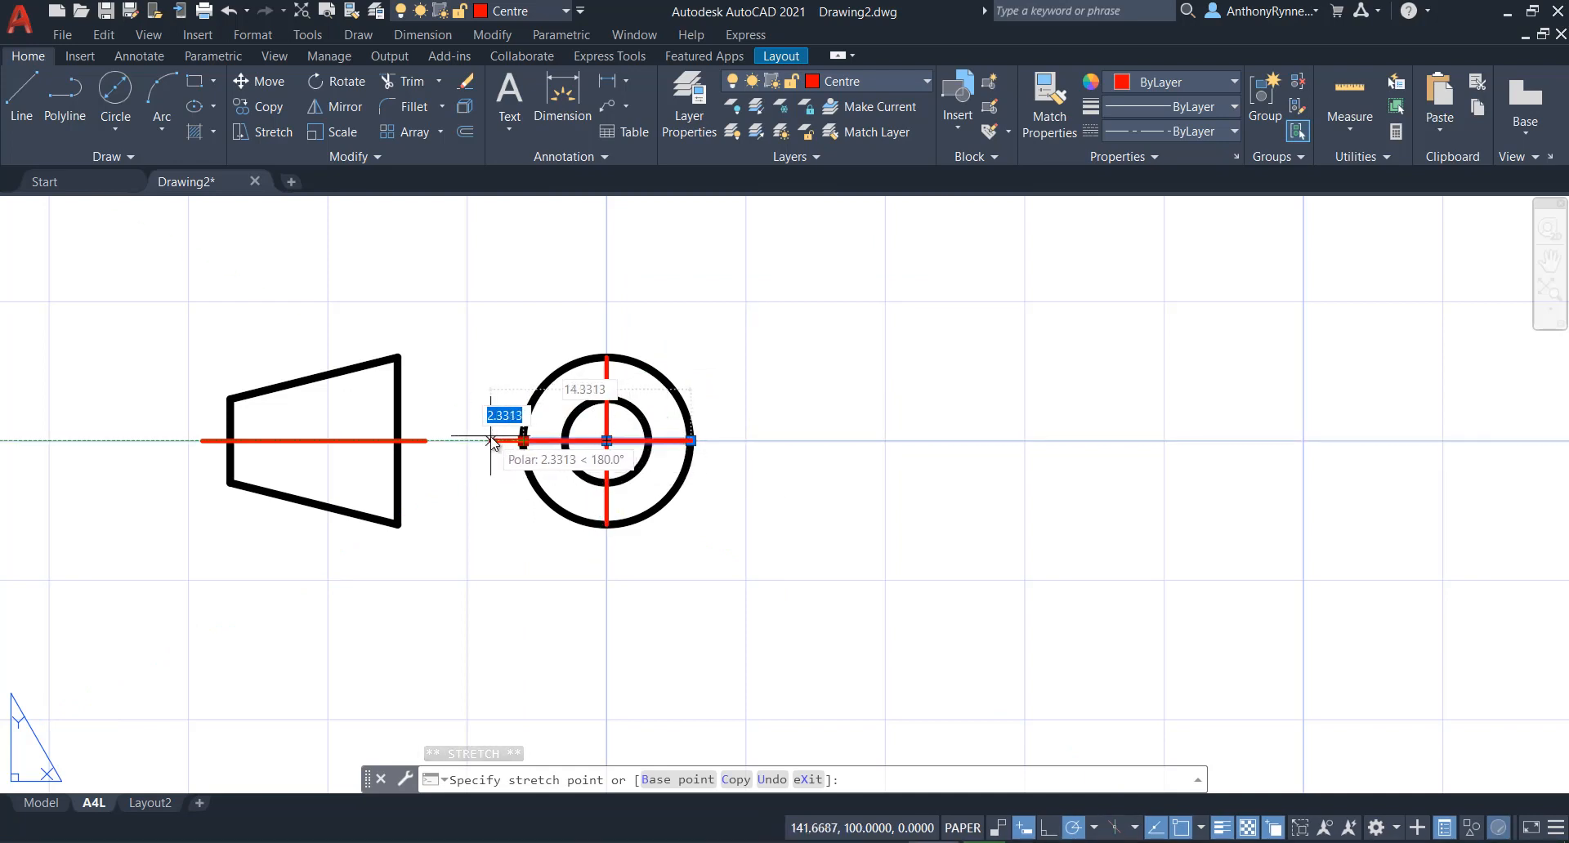
type("2")
key("Return")
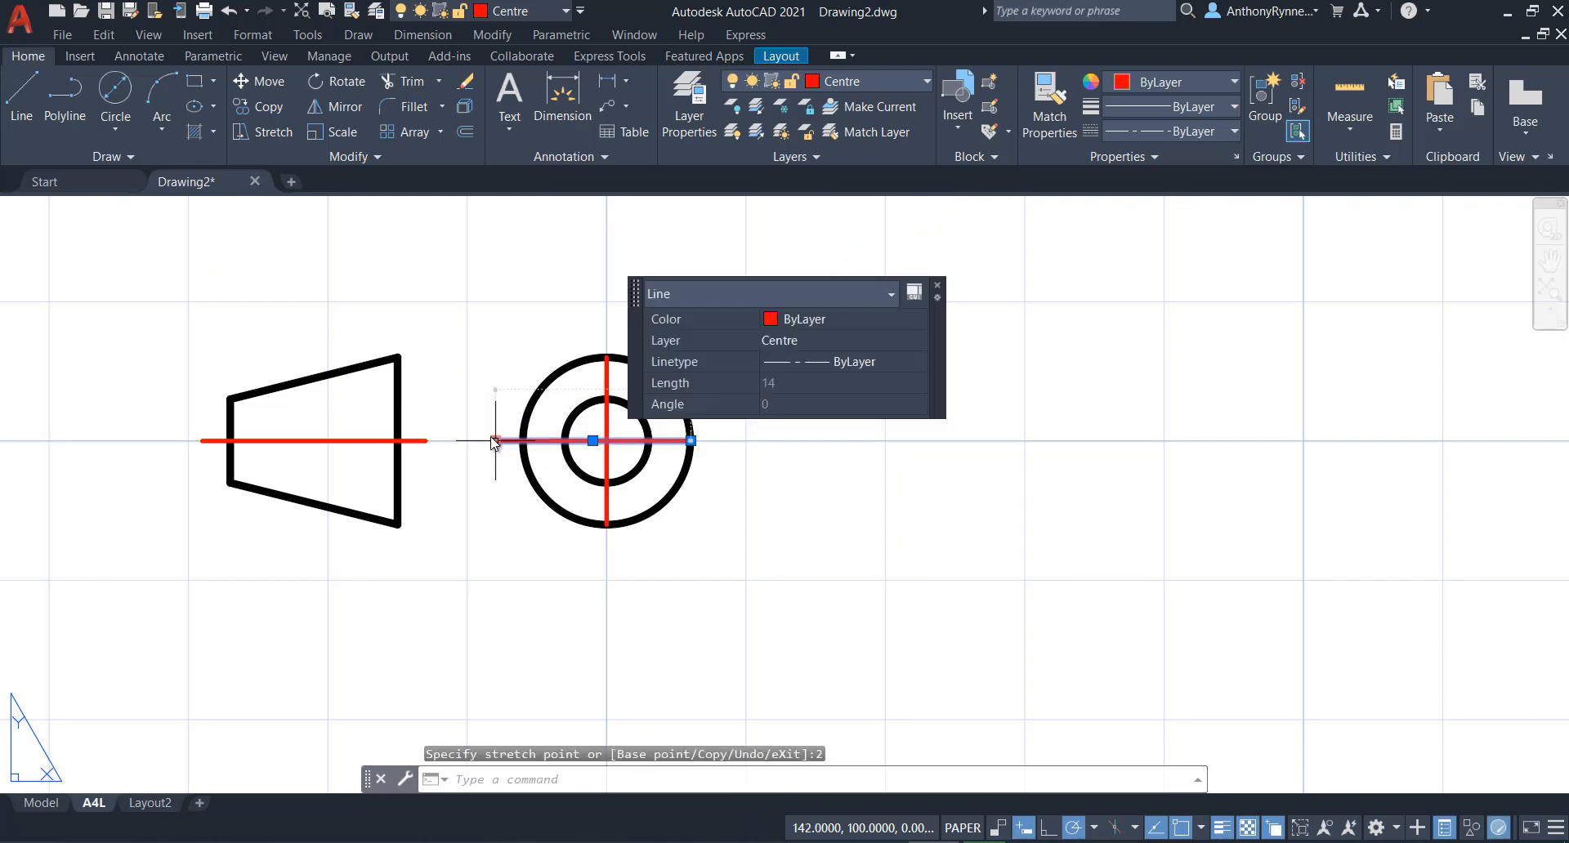
mouse_move(494, 443)
Lengthen the right end of the circles' horizontal centre line by 2.
middle_click_drag(495, 441, 403, 468)
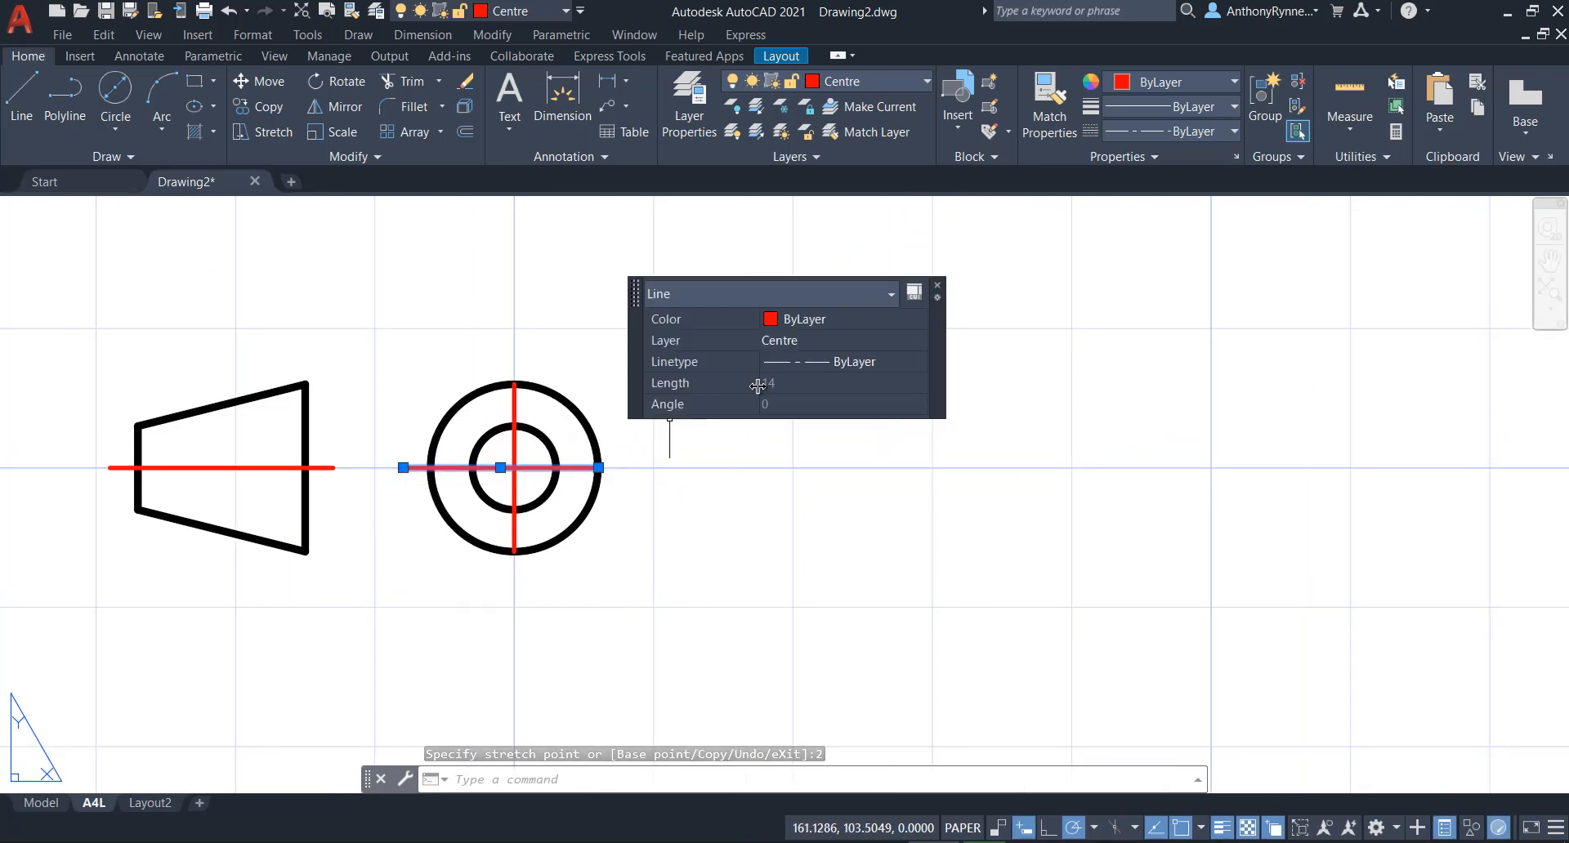
mouse_move(597, 473)
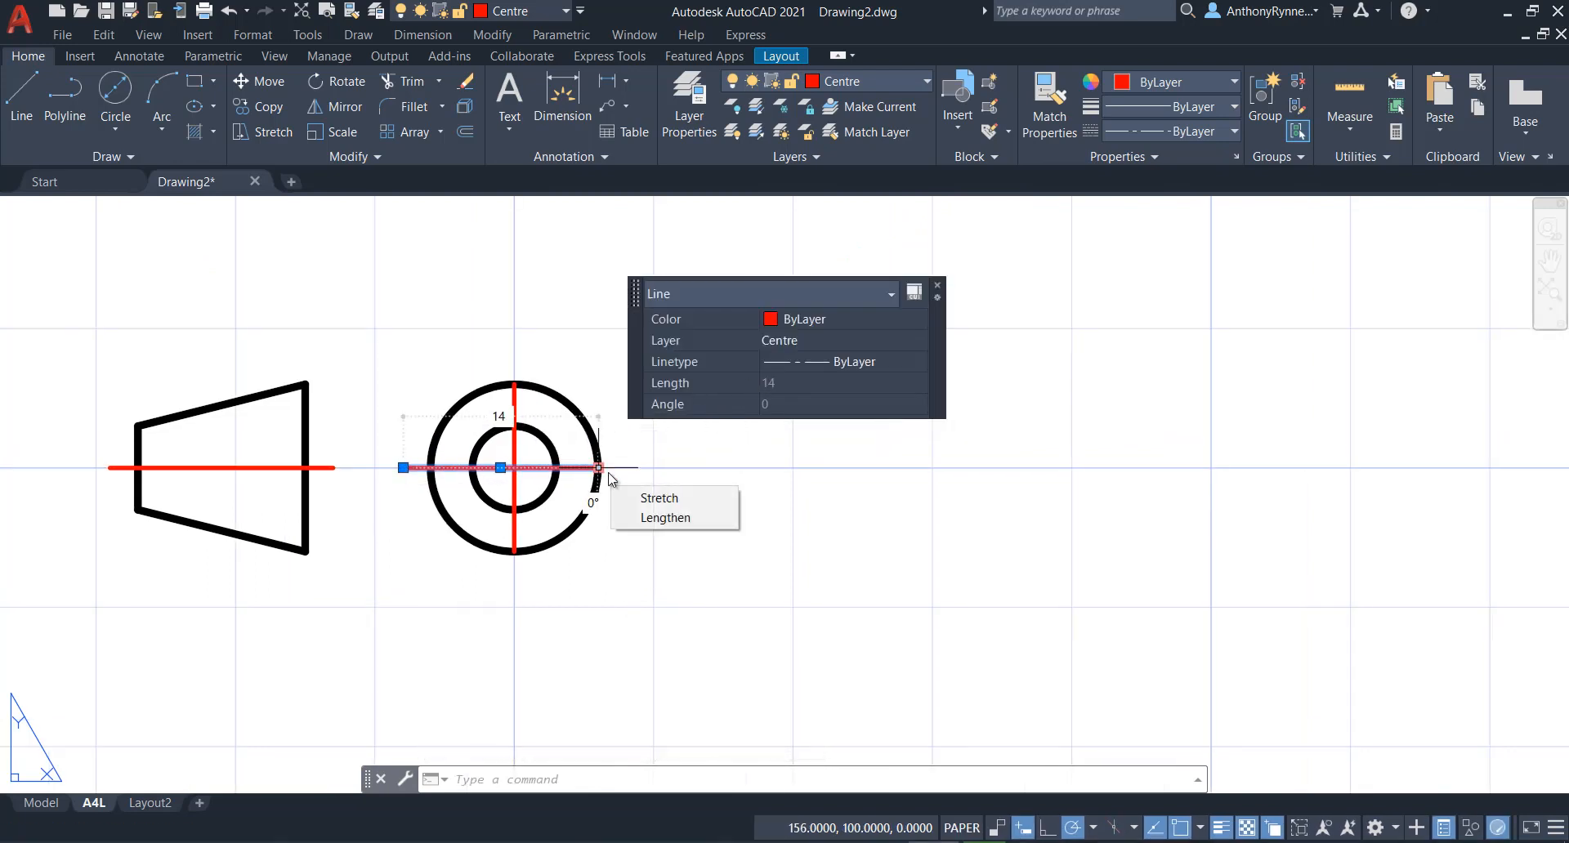
left_click(662, 517)
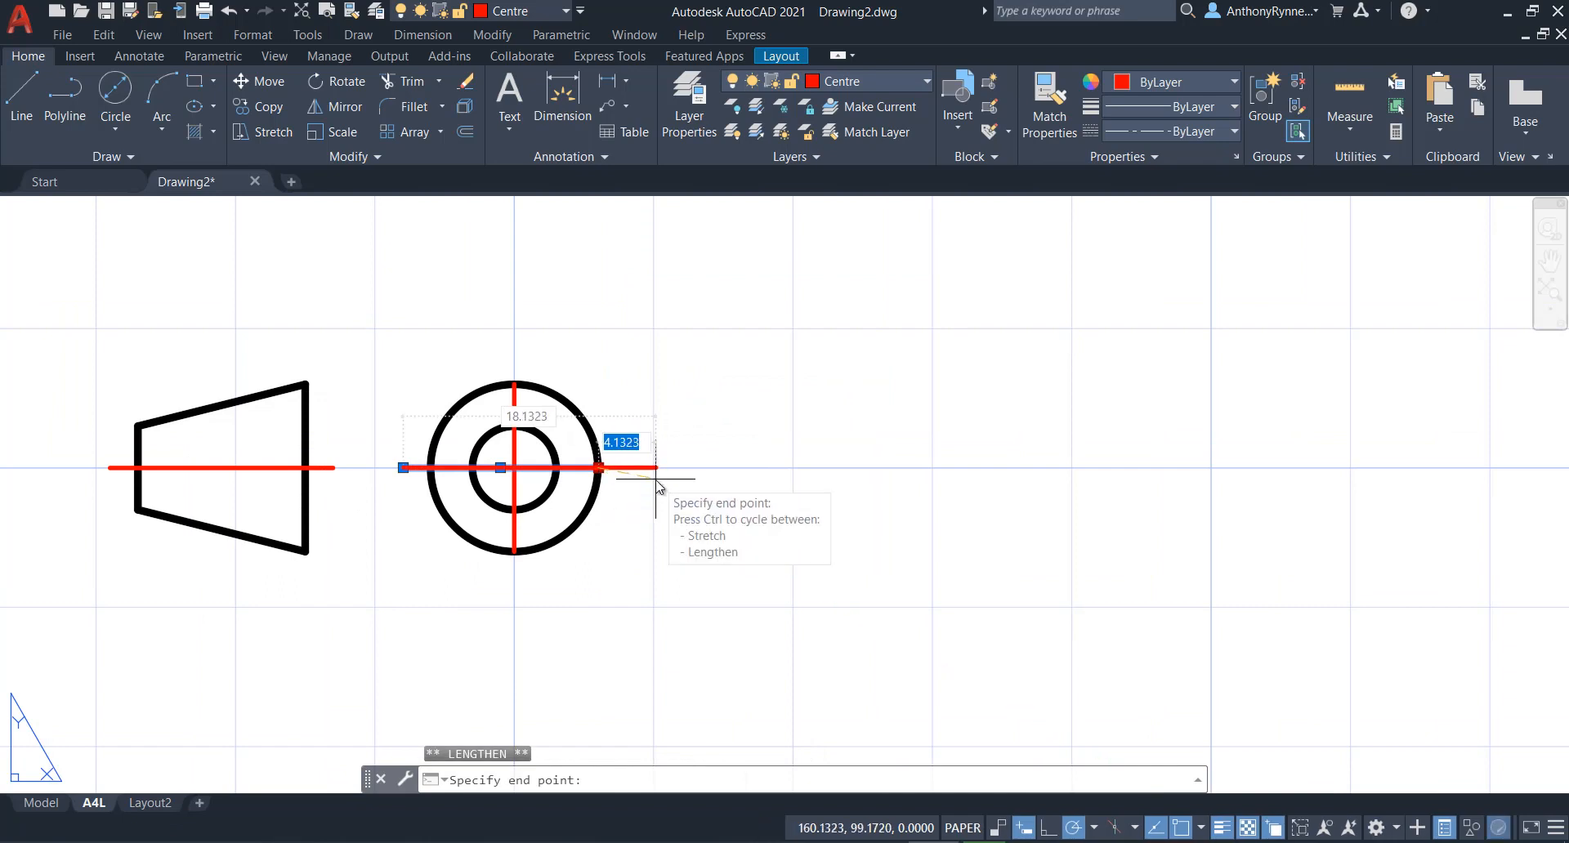
type("2")
key("Return")
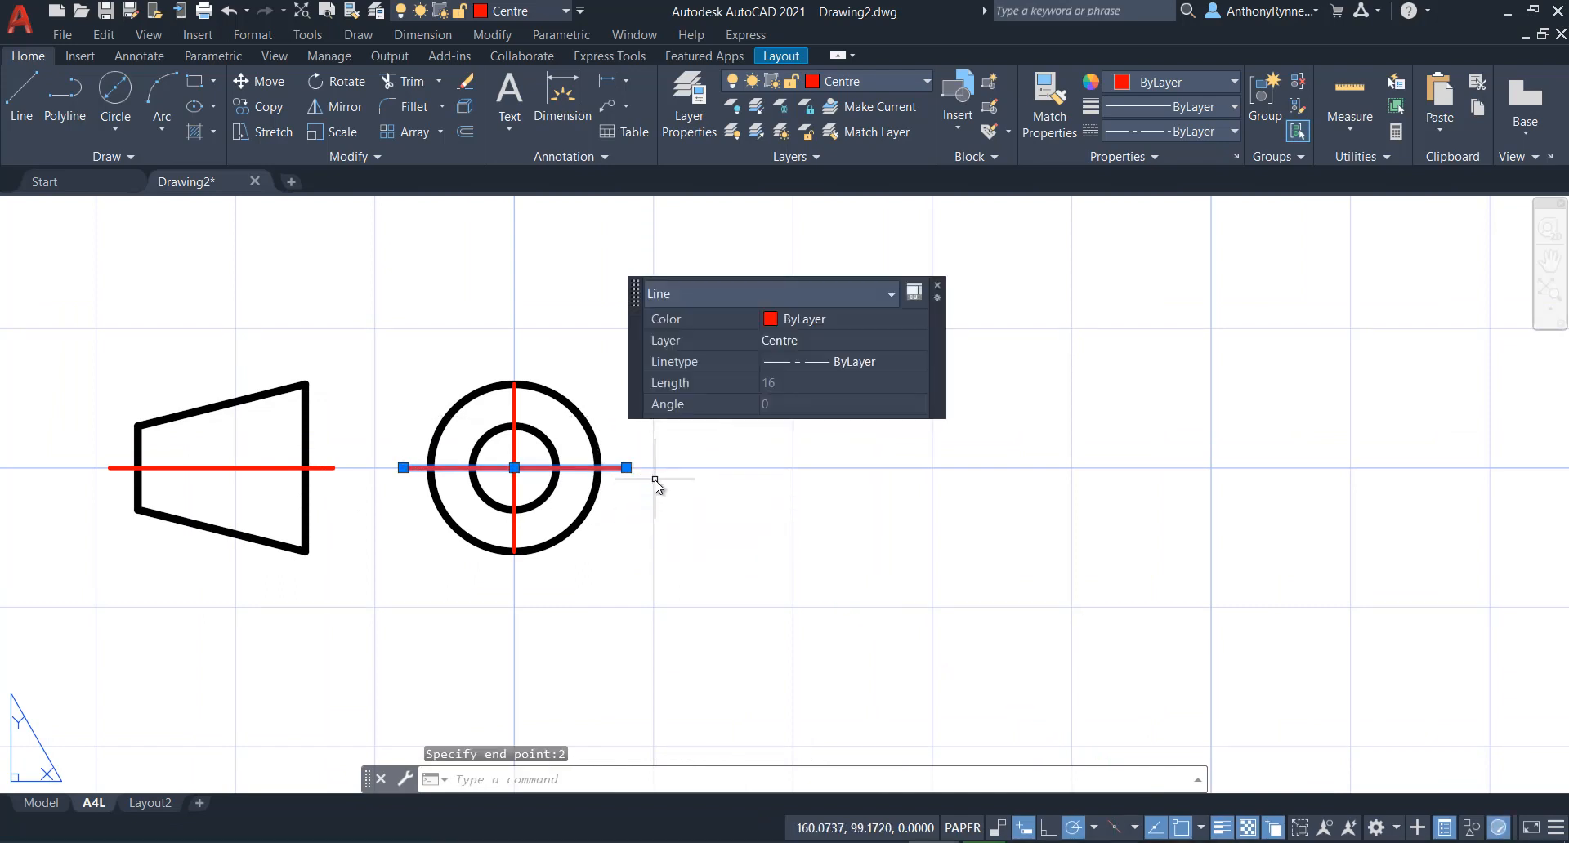
key("Return")
key("Escape")
Lengthen the circles' vertical centre line by 2 at both its upper and lower ends.
left_click(514, 409)
left_click(570, 442)
type("2")
key("Return")
mouse_move(514, 551)
left_click(570, 609)
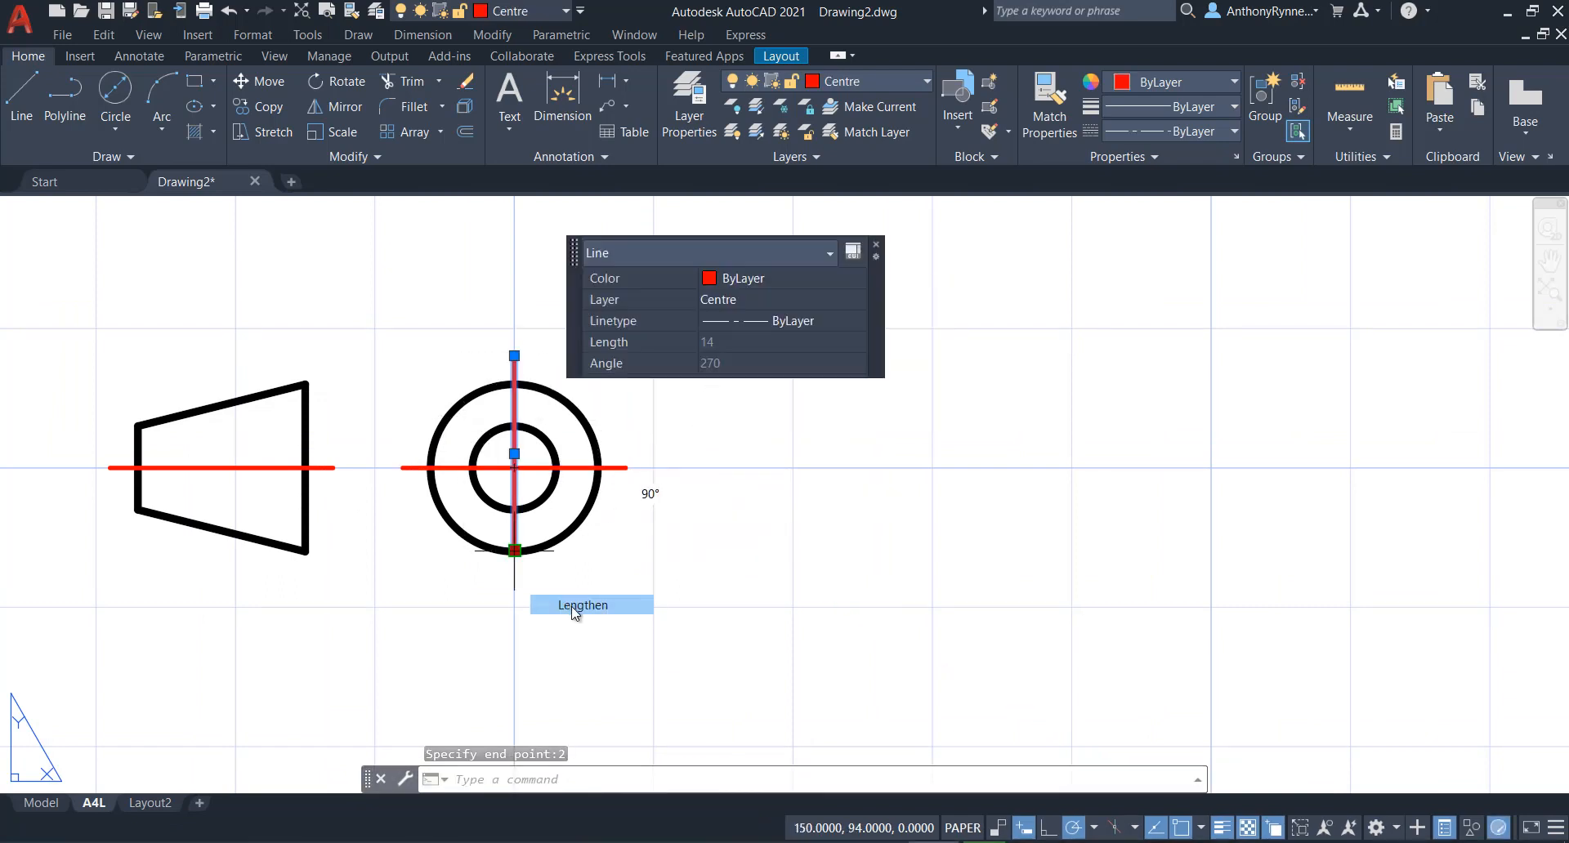
type("2")
key("Return")
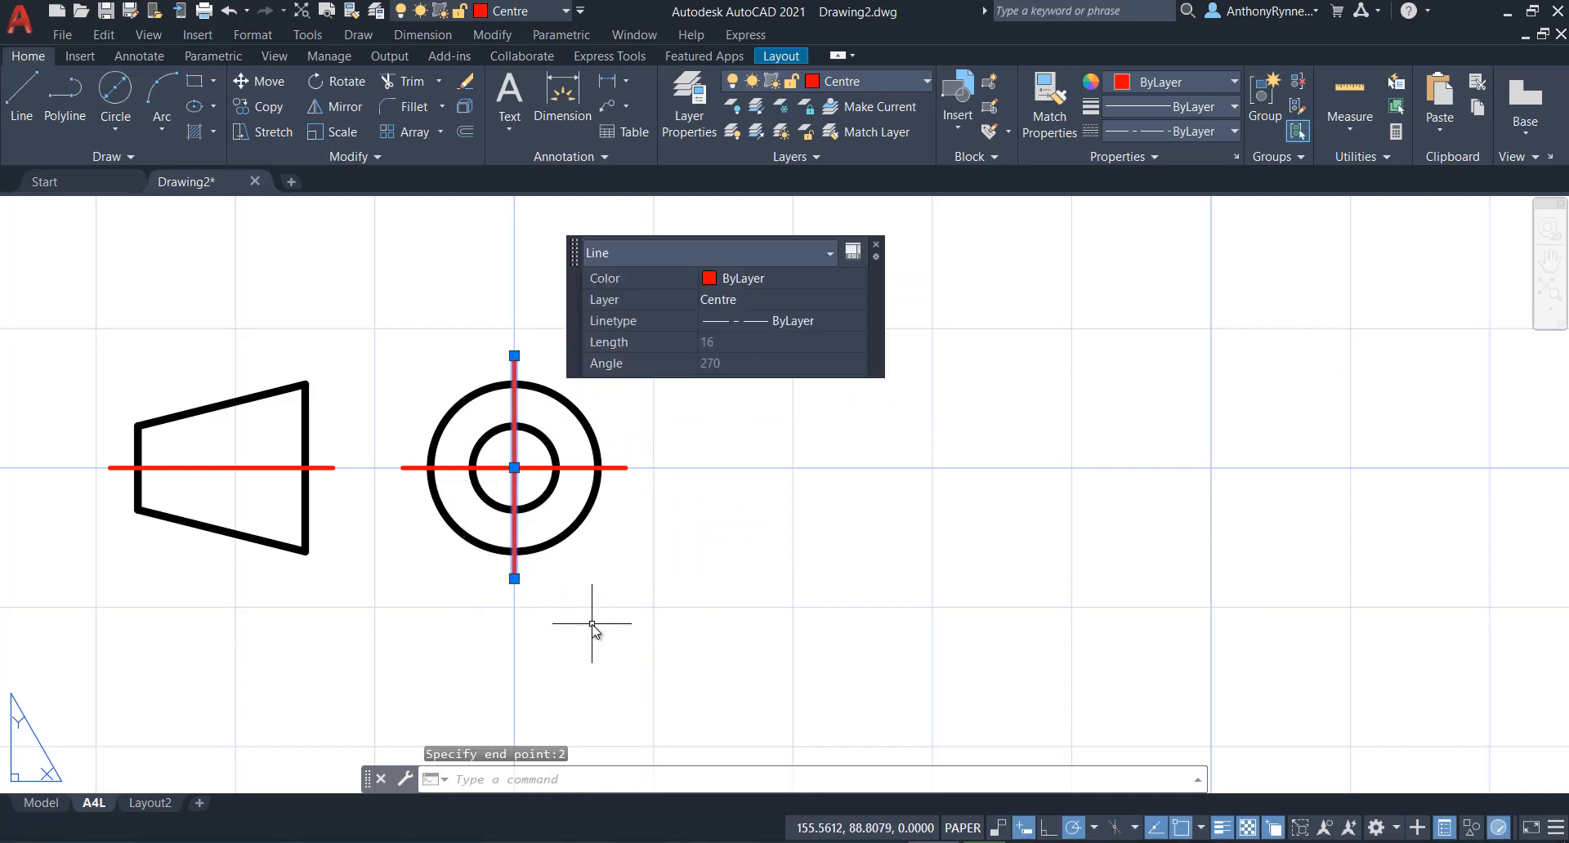
key("Escape")
Reduce the global linetype scale factor with LTSCALE so the centre lines display their dash pattern.
key("Return")
middle_click_drag(558, 550, 660, 556)
key("Escape")
middle_click_drag(553, 560, 657, 539)
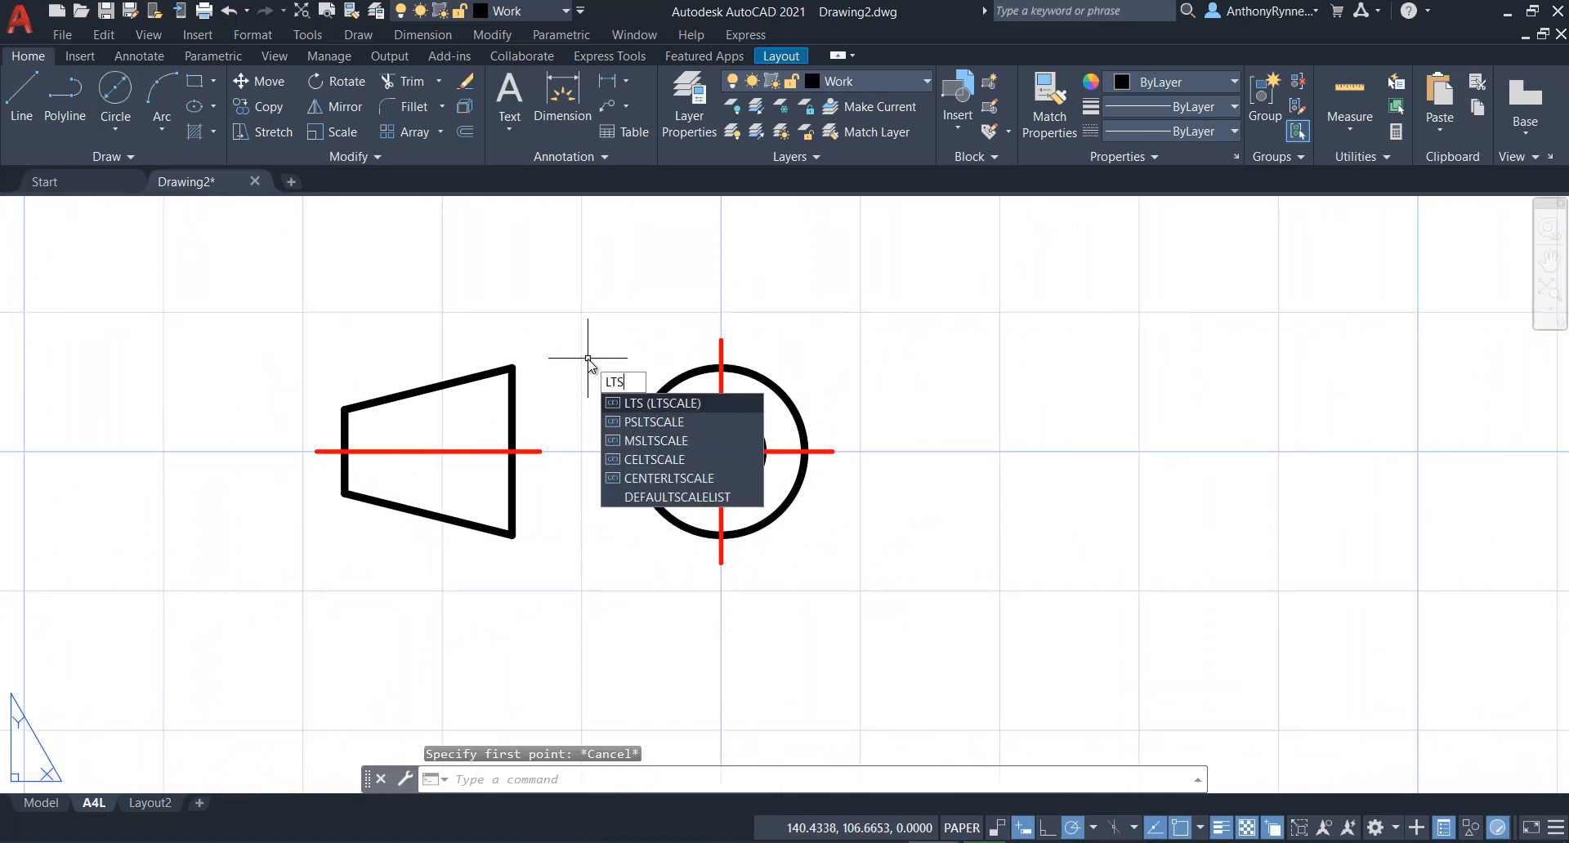
key("Return")
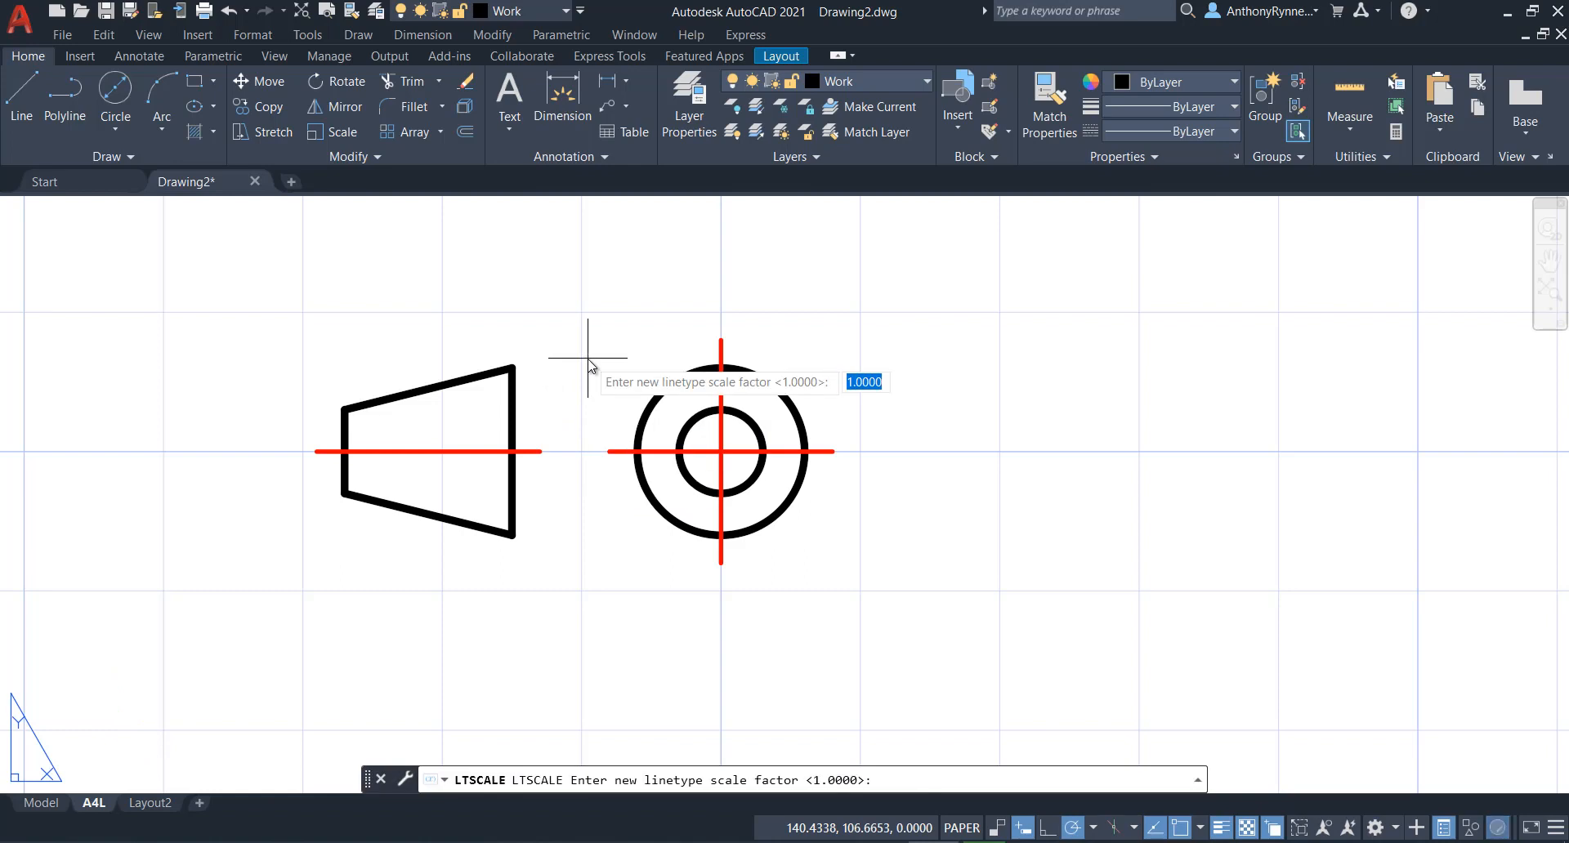
key("Return")
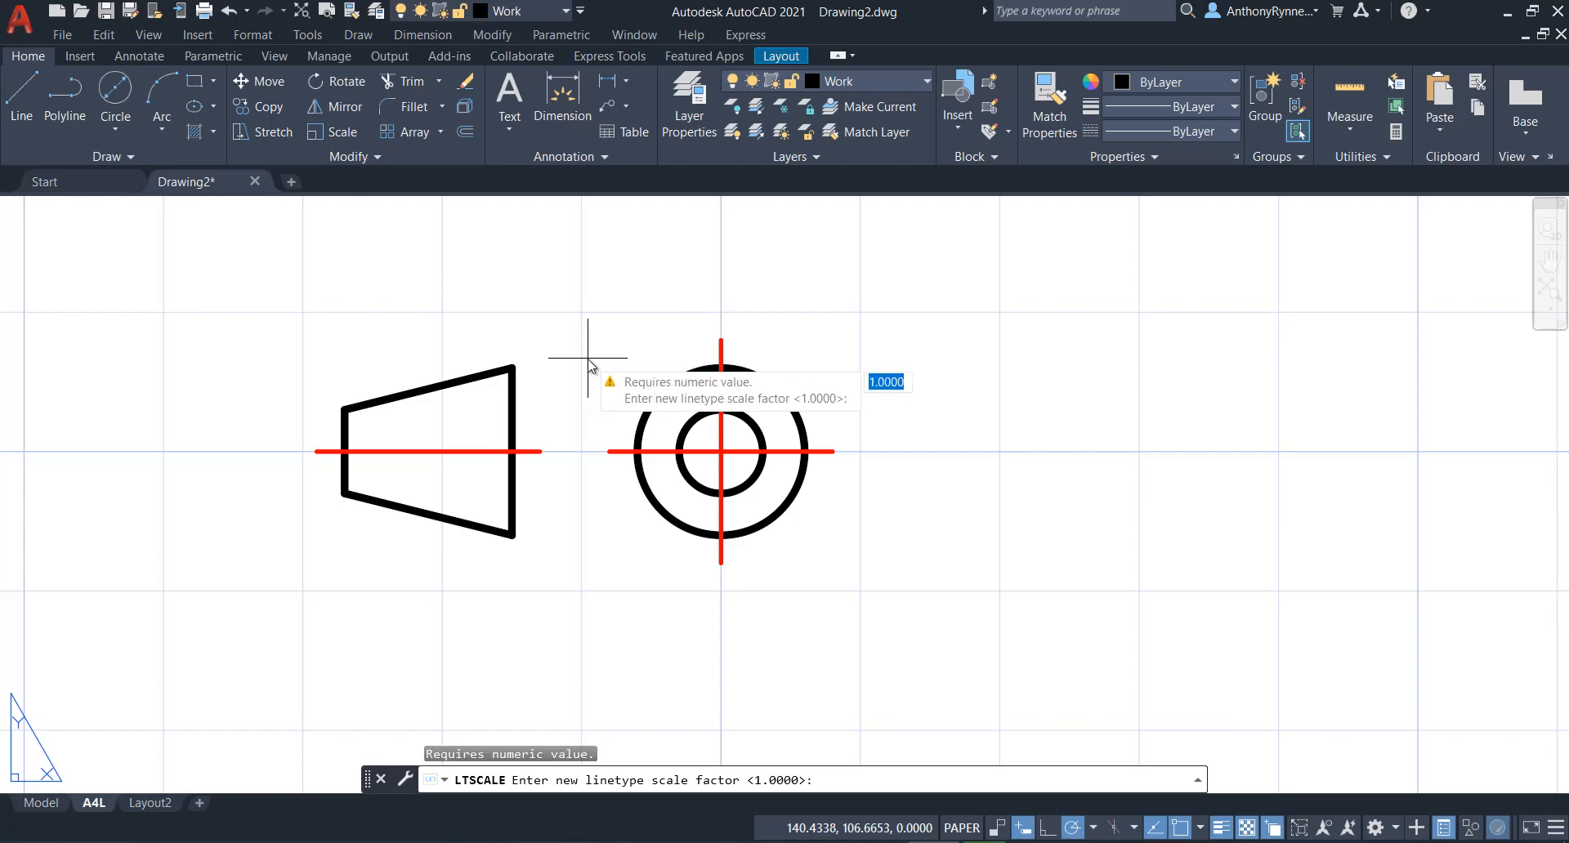
key("Return")
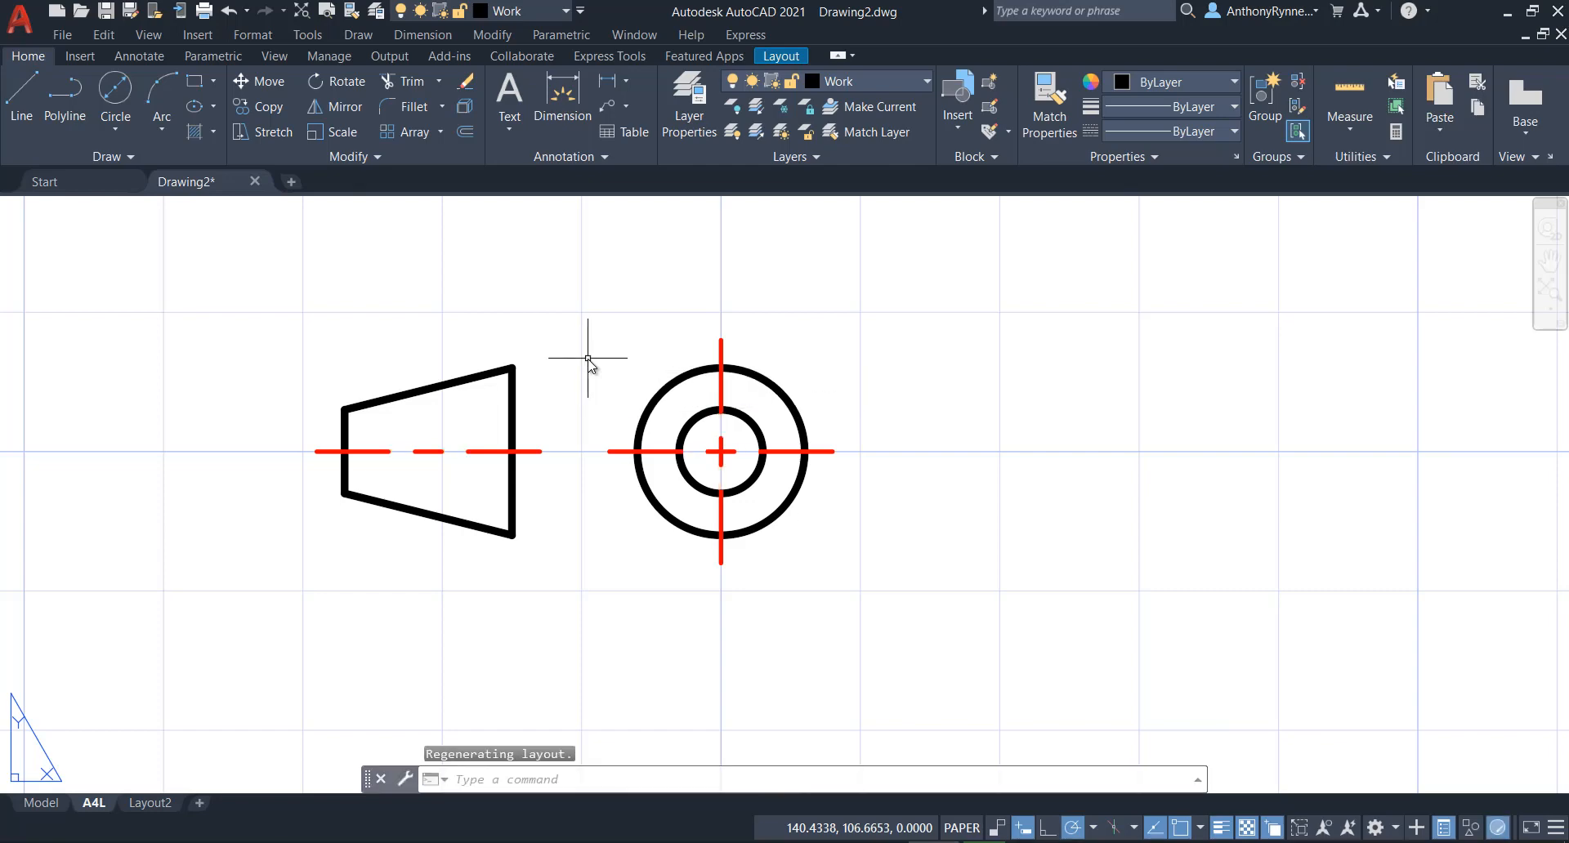
Start a block definition named "1st Angle Symbol" with its base point at the centre of the concentric circles.
scroll(668, 532, "down", 2)
middle_click_drag(665, 526, 680, 490)
scroll(627, 445, "up", 2)
scroll(627, 446, "down", 2)
scroll(644, 500, "down", 2)
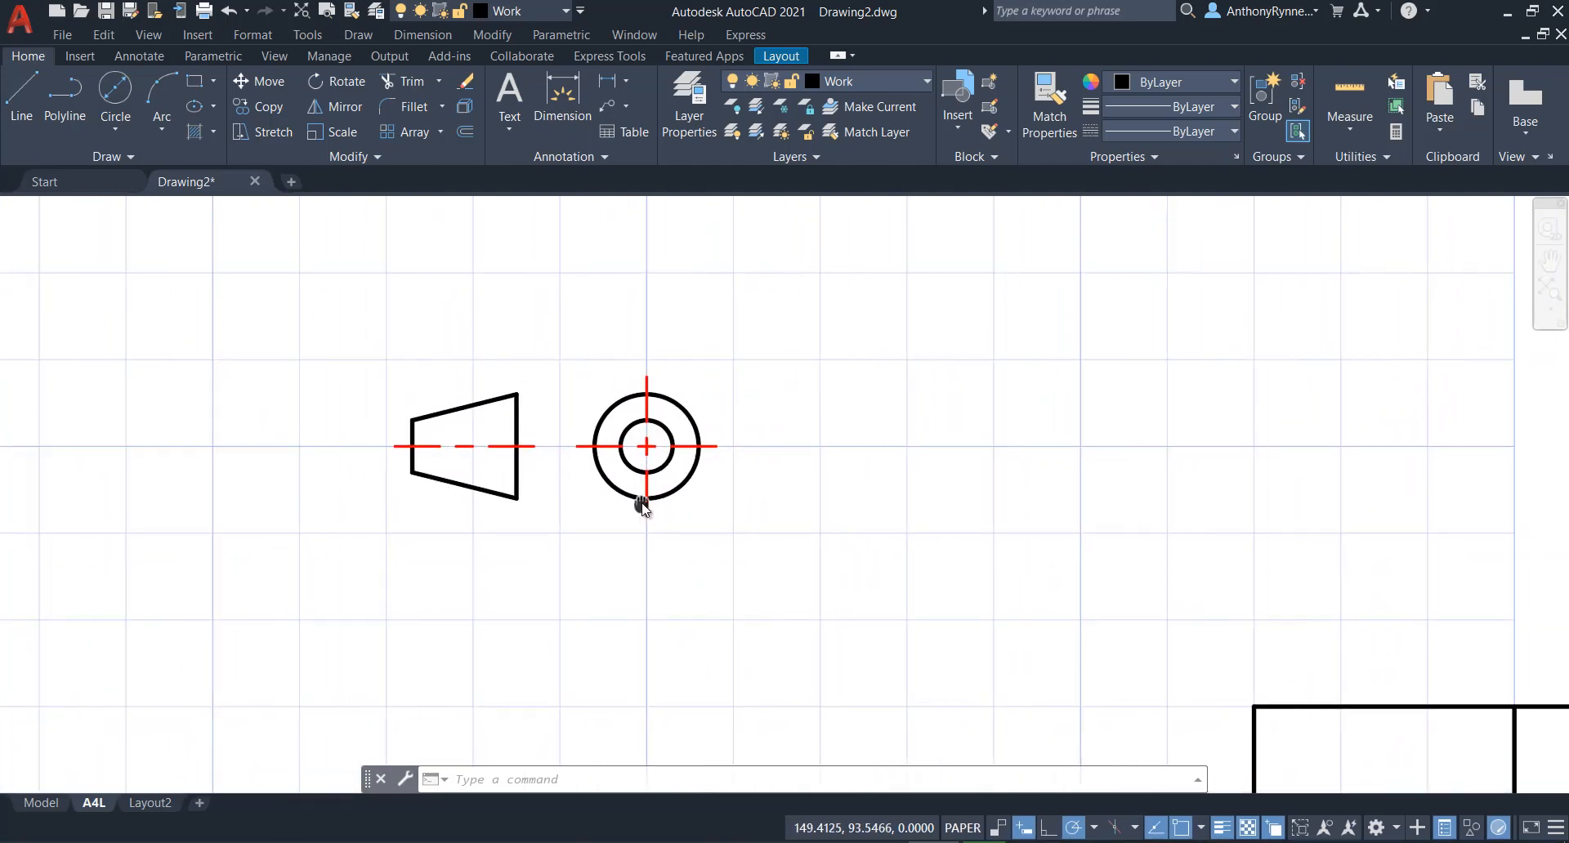
middle_click_drag(640, 513, 582, 484)
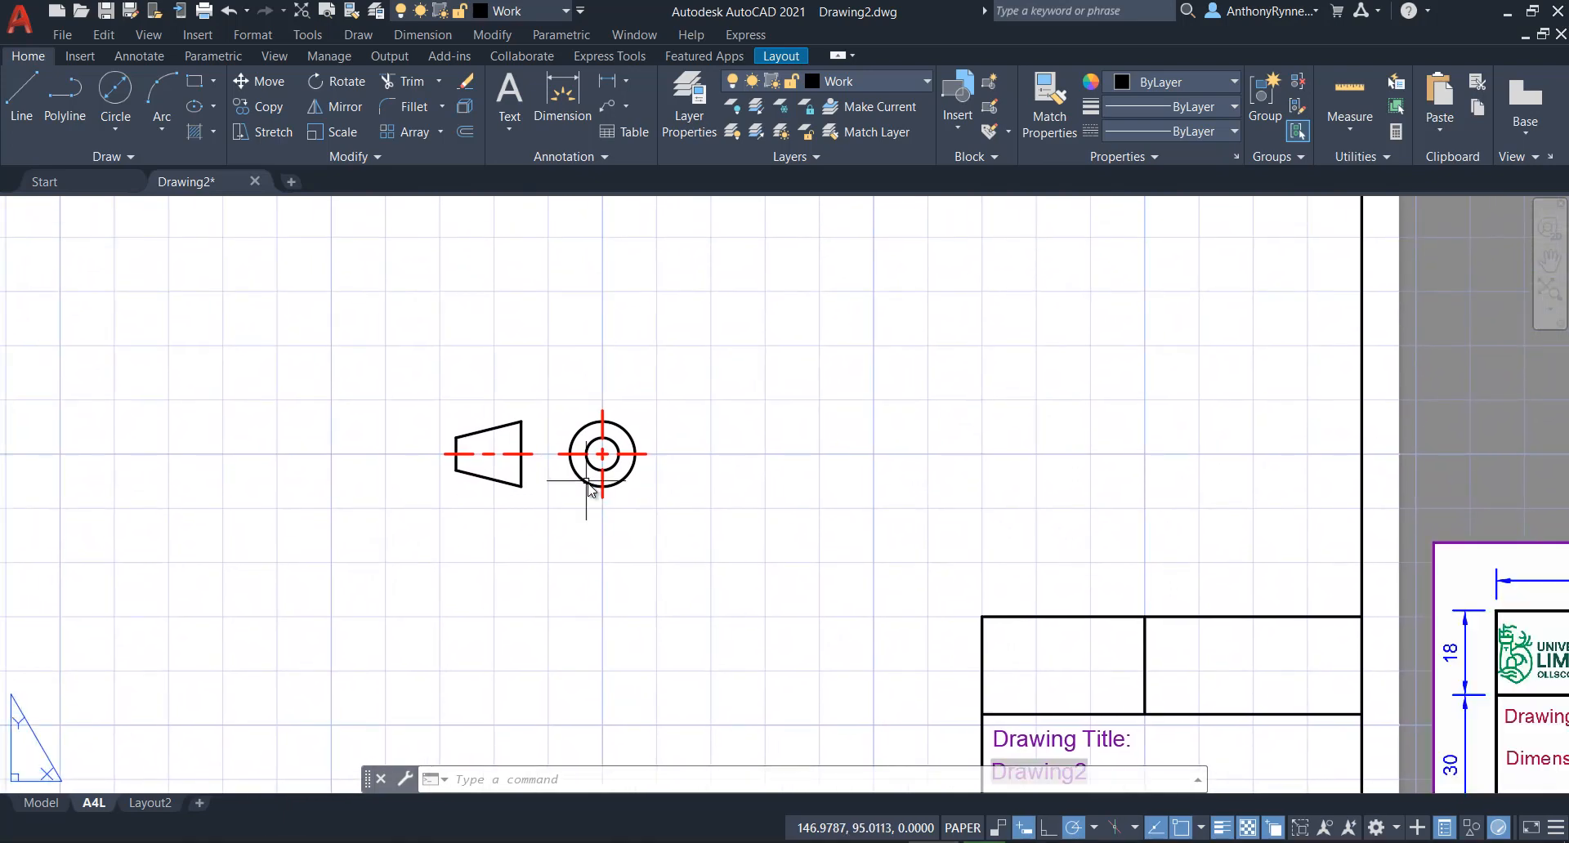
left_click(80, 56)
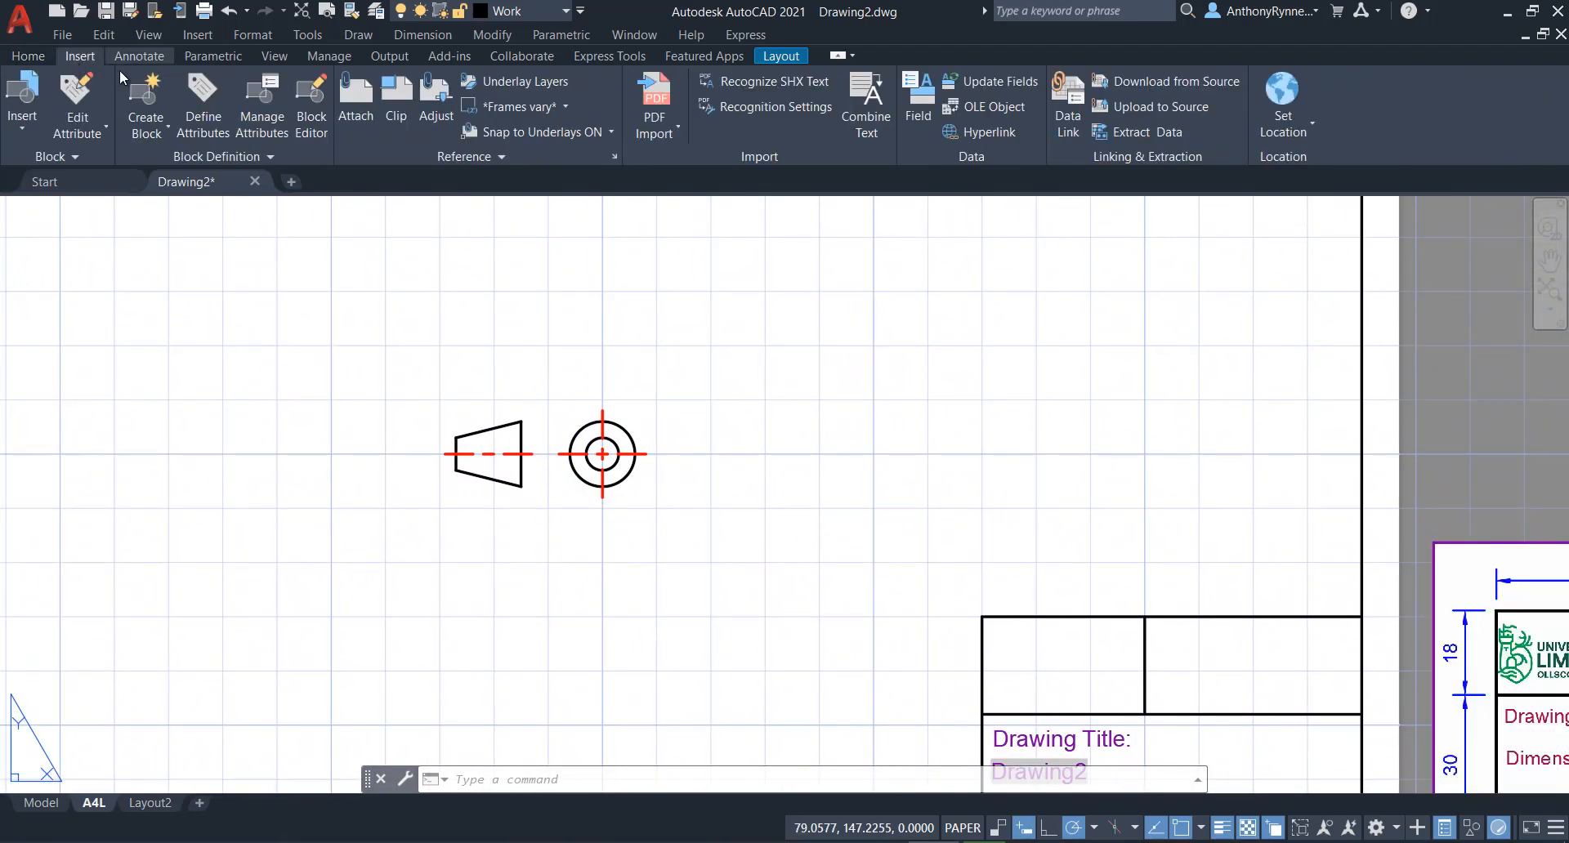
left_click(168, 126)
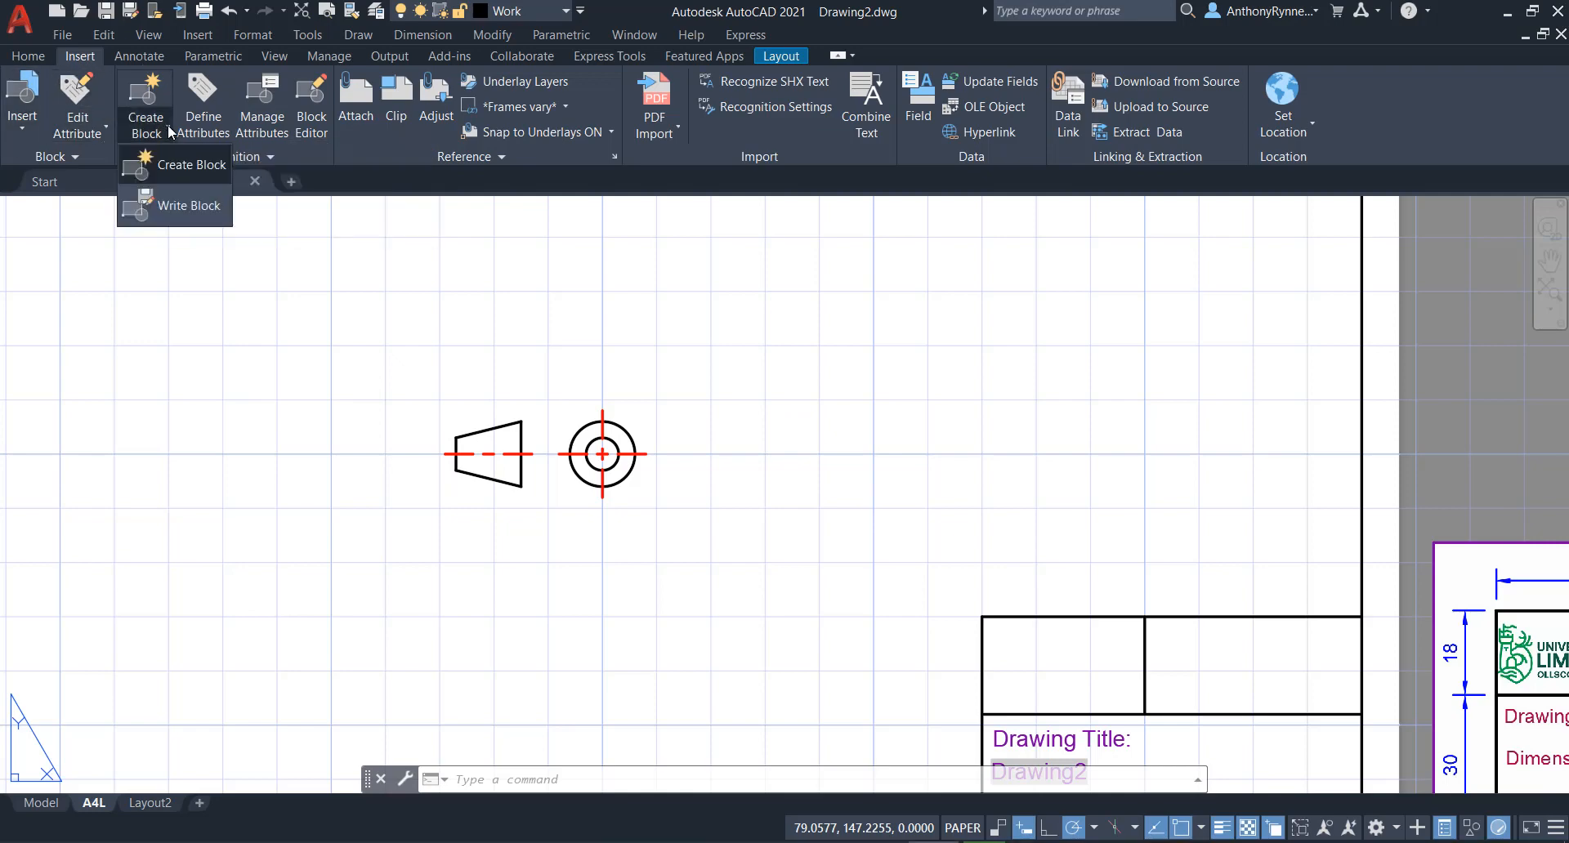
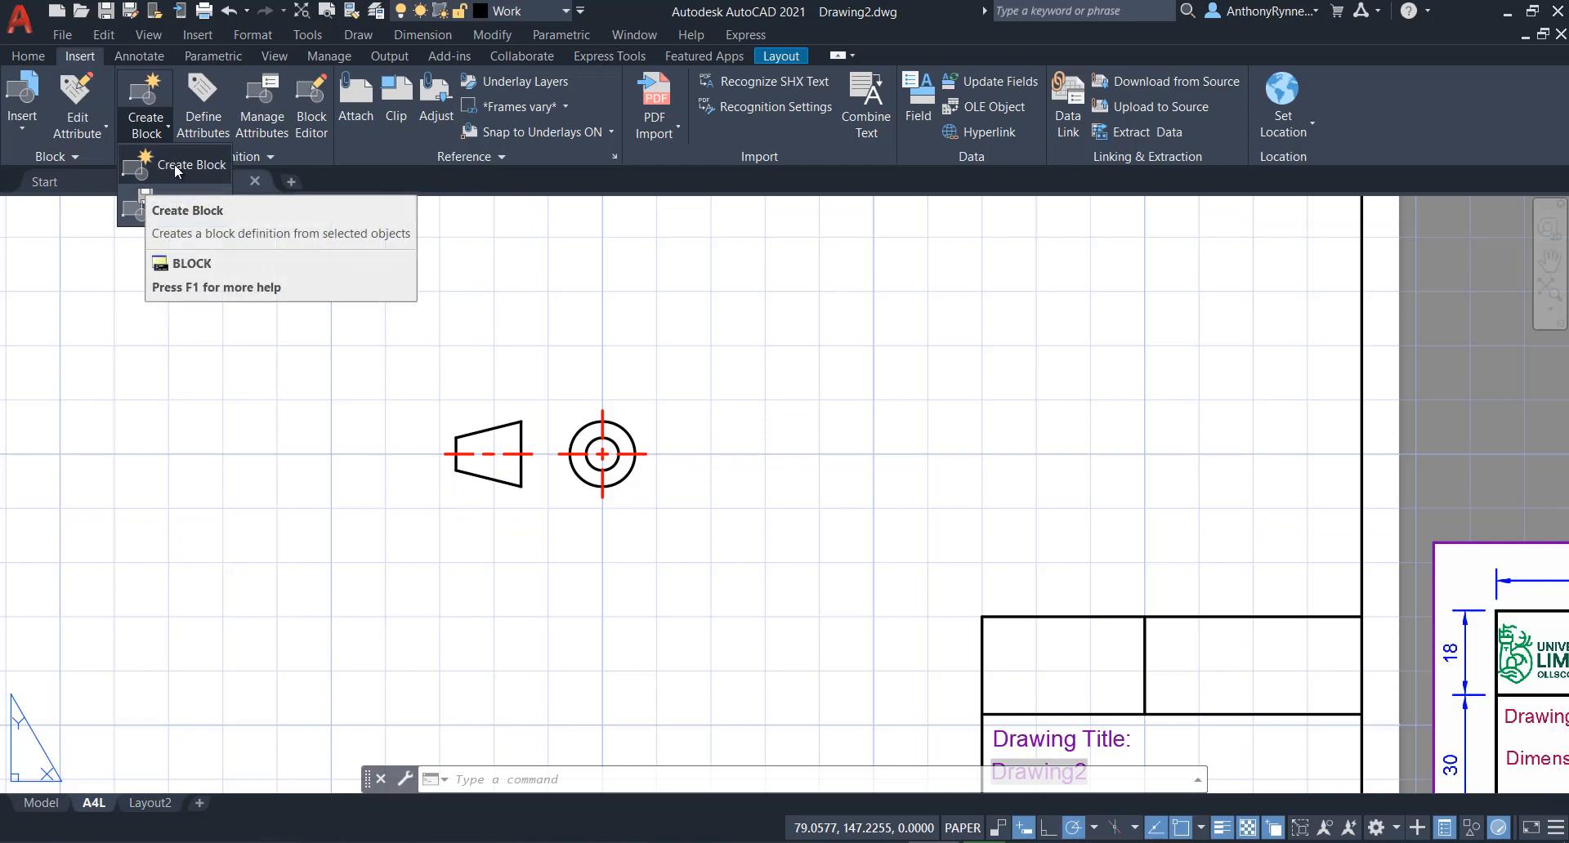
left_click(176, 168)
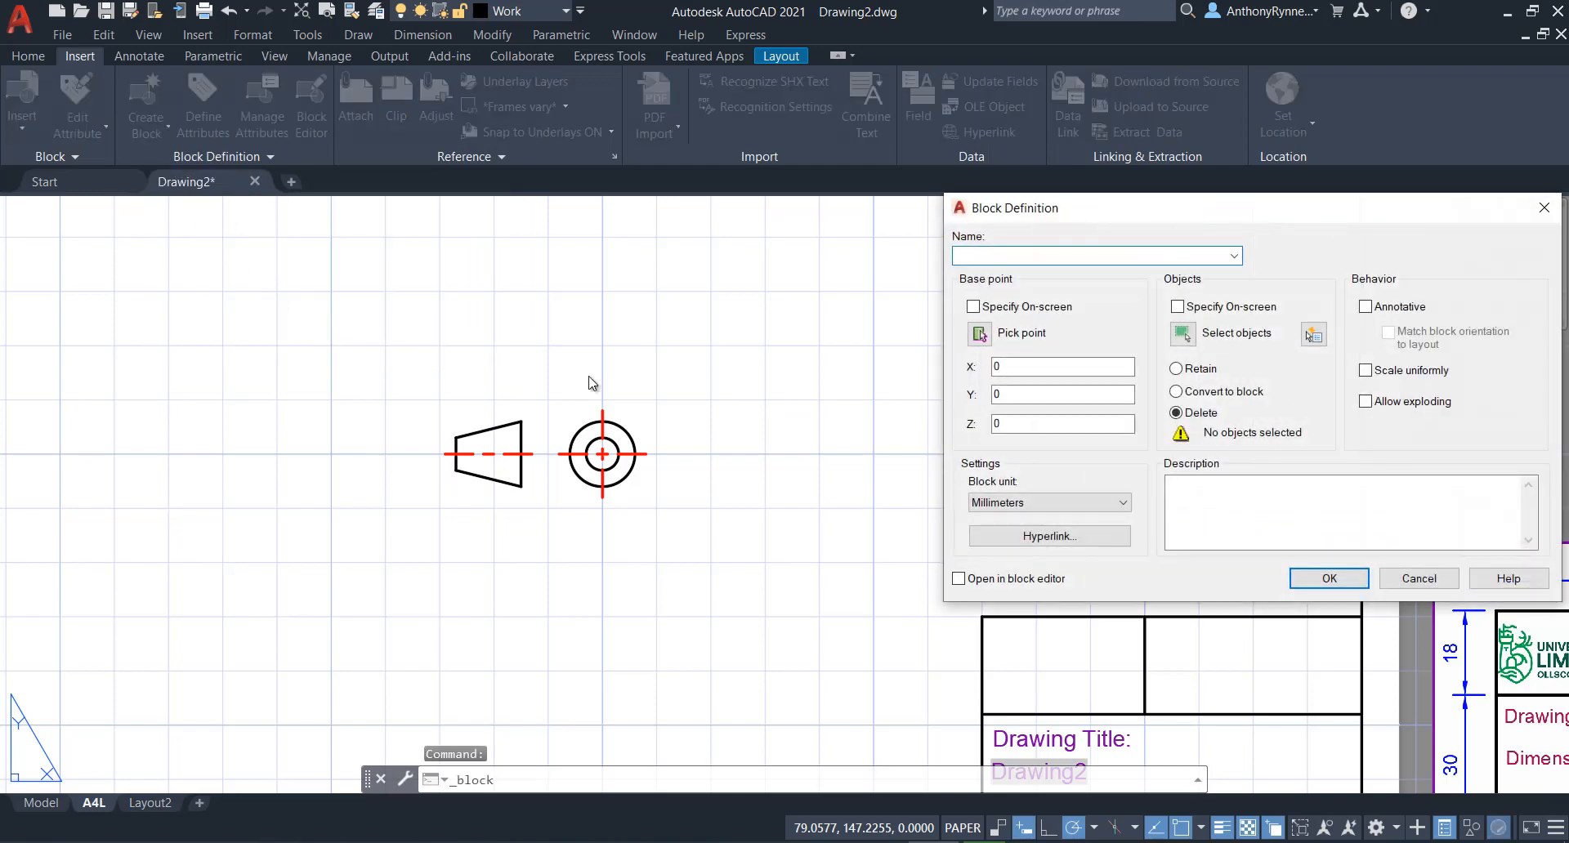
left_click_drag(1096, 223, 936, 214)
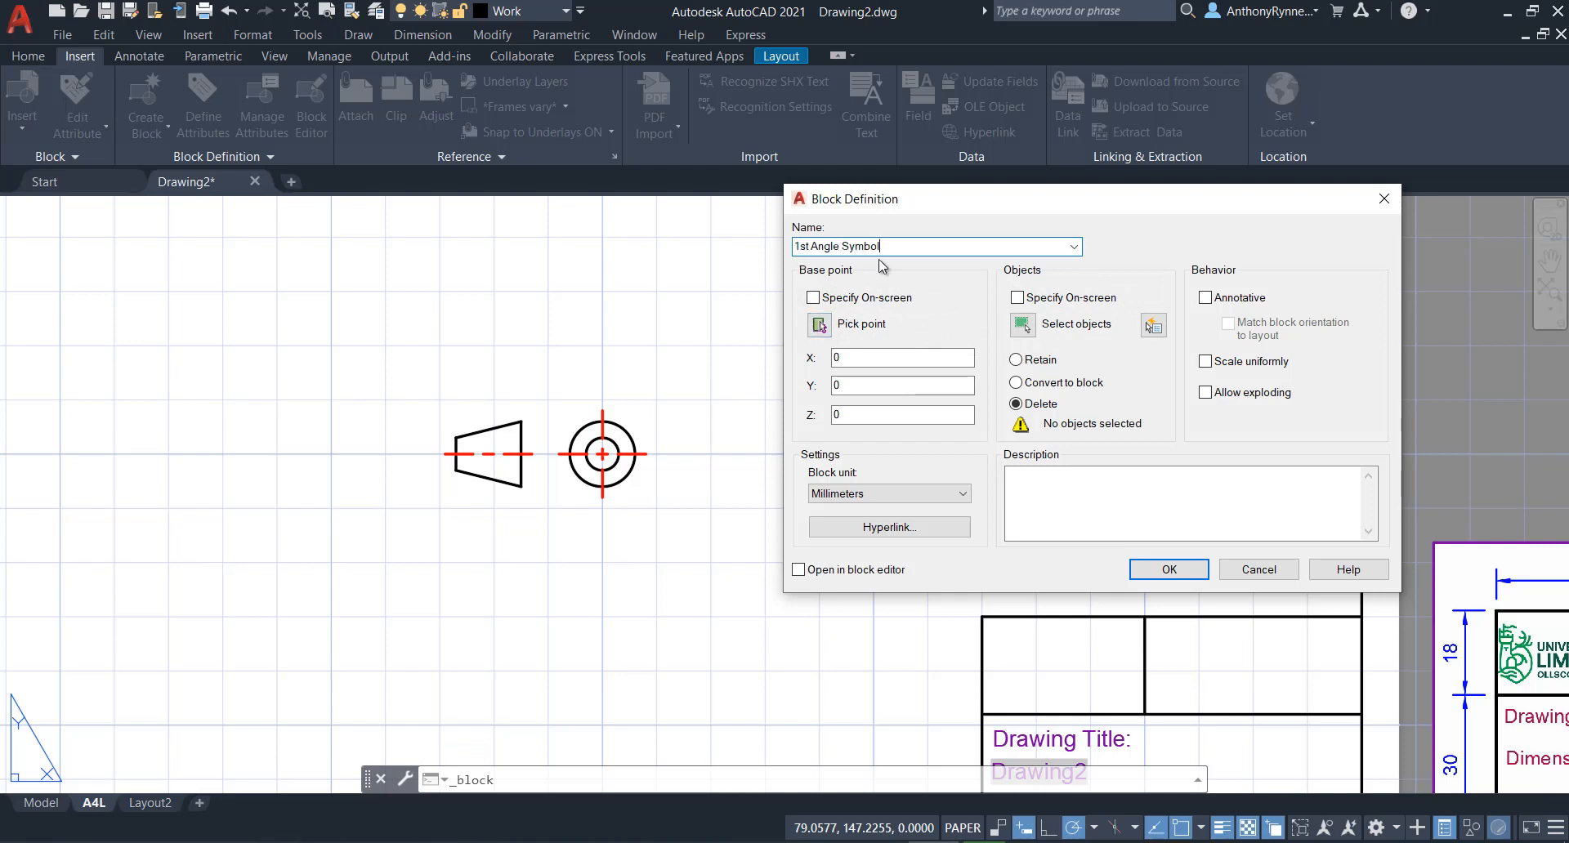
left_click_drag(923, 207, 904, 198)
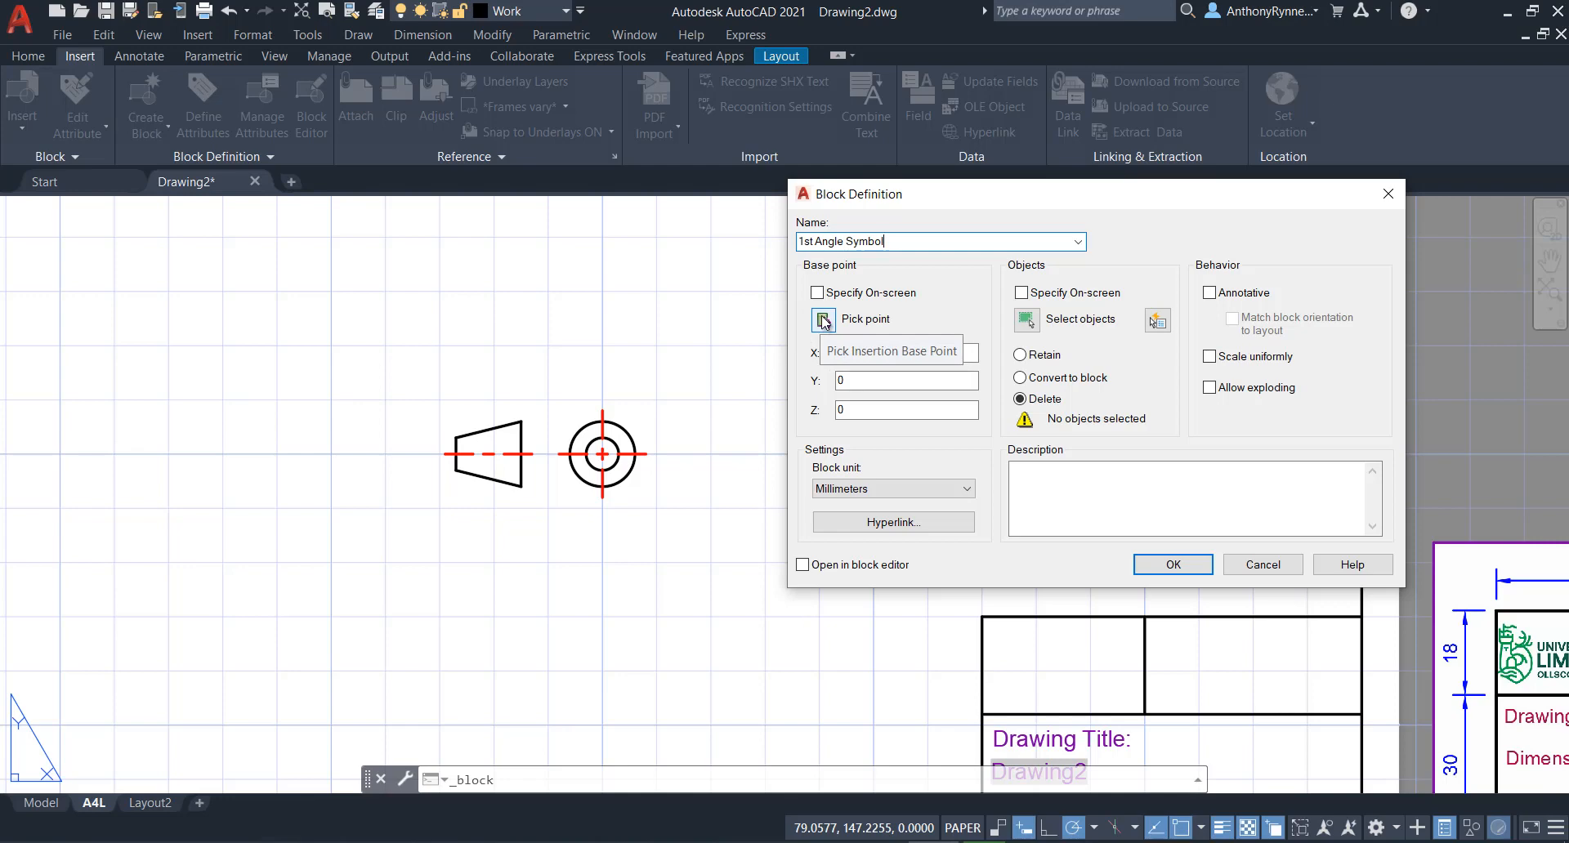
left_click(824, 322)
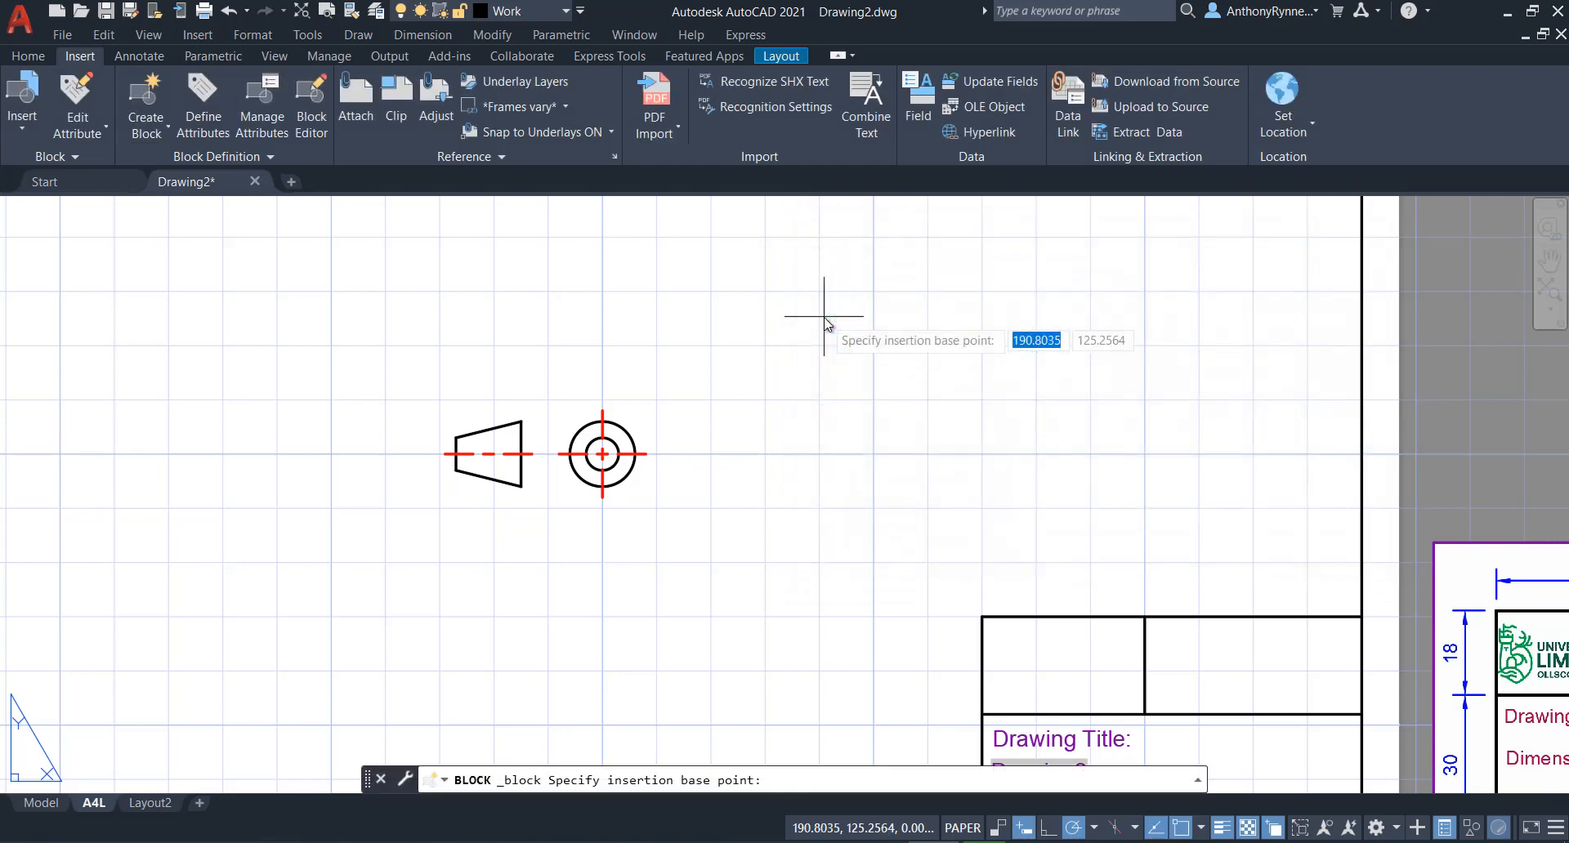
left_click(602, 455)
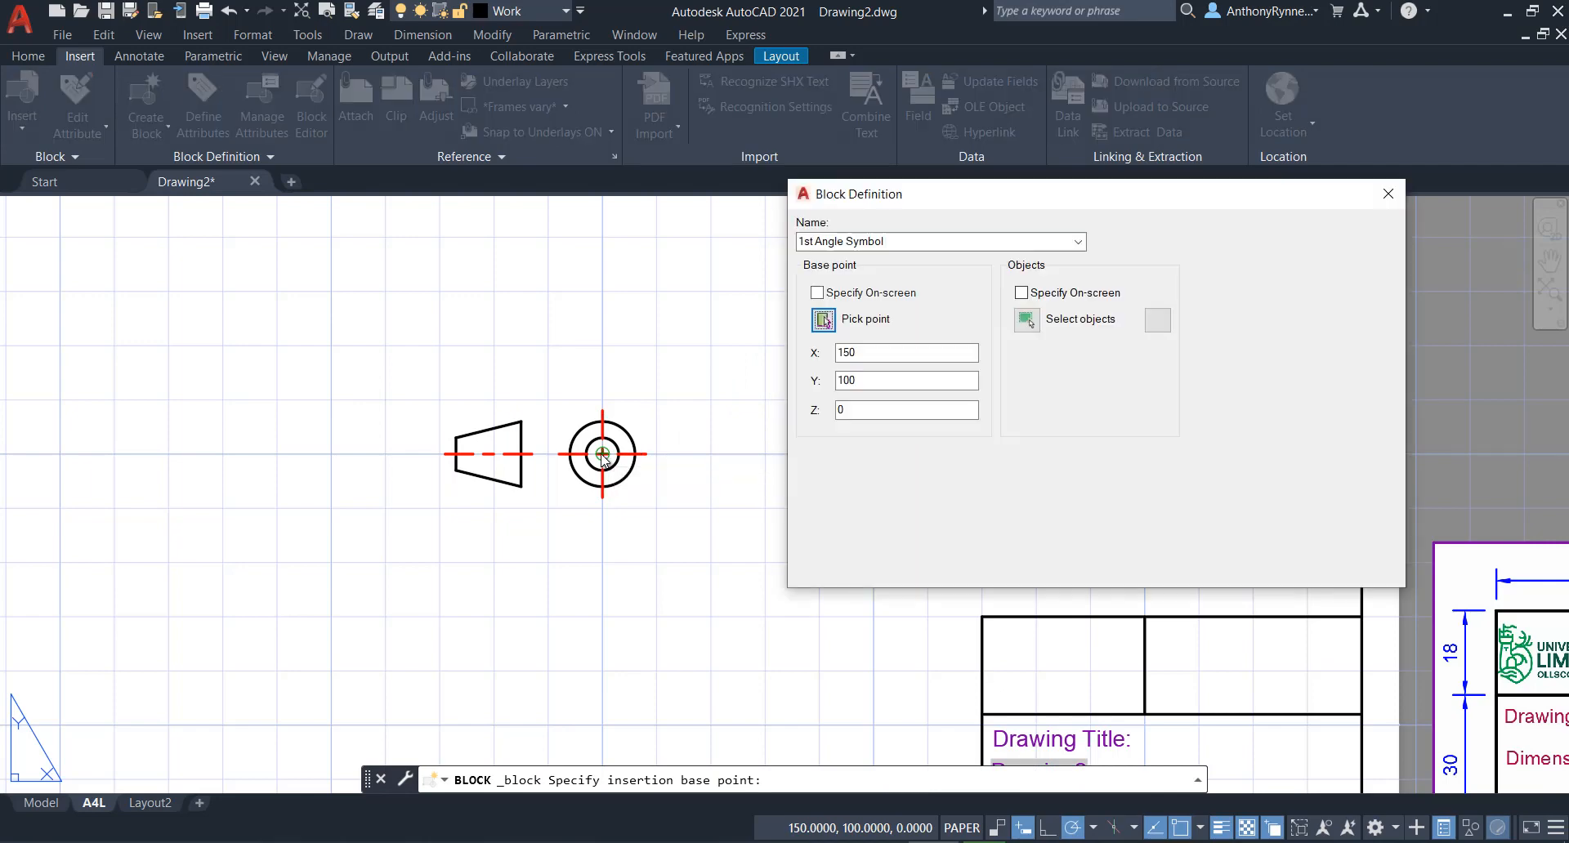
Select the cone, circles and all centre lines as the block's objects and create the definition with Convert to block.
left_click(1027, 320)
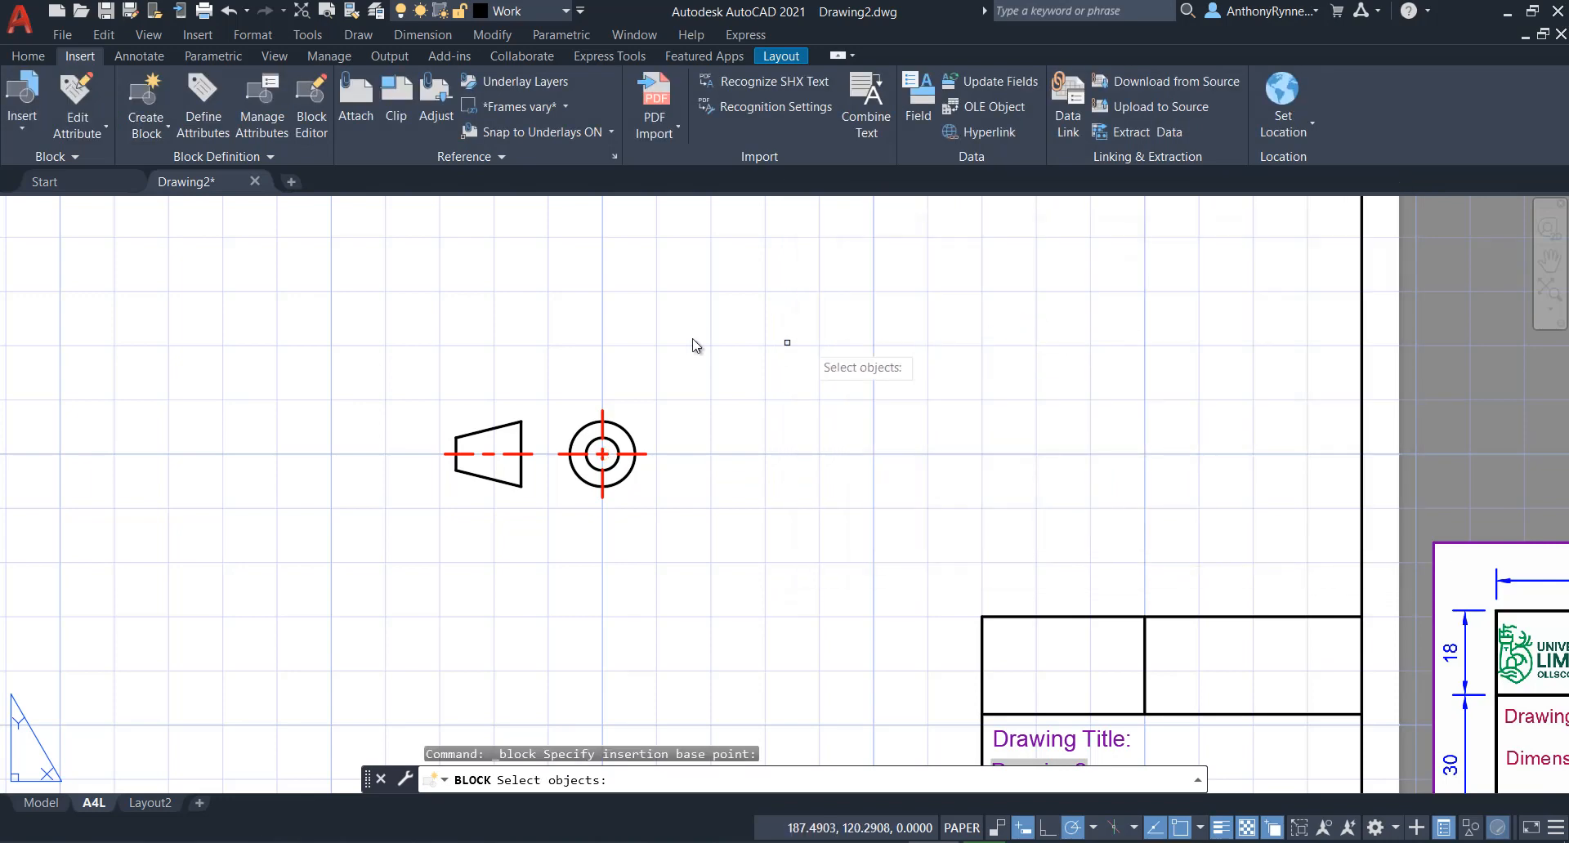
left_click(372, 359)
left_click(776, 551)
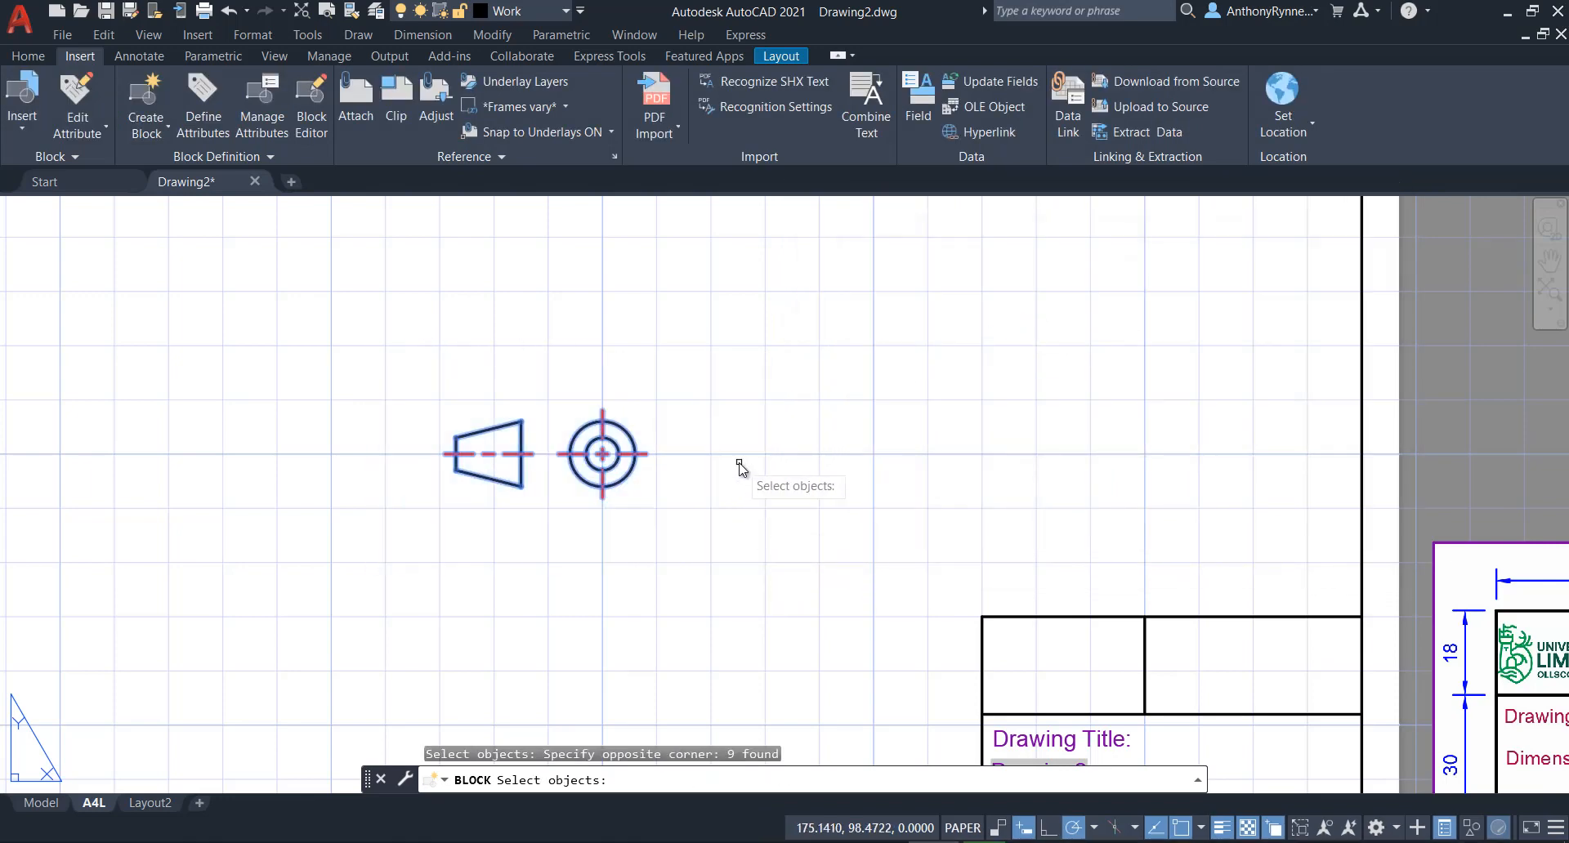
key("Return")
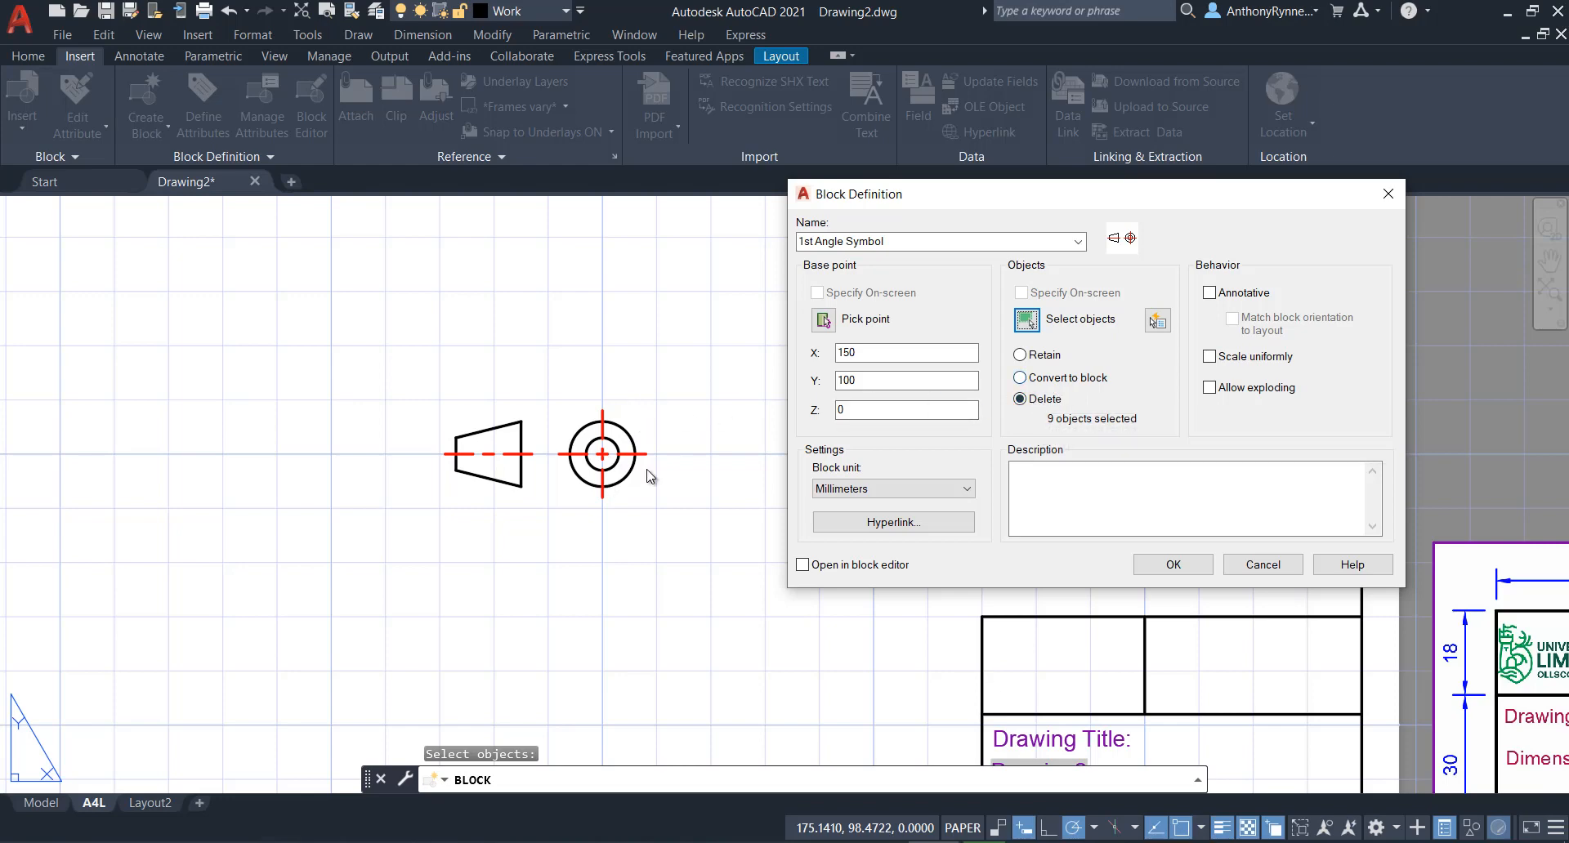
left_click(1019, 378)
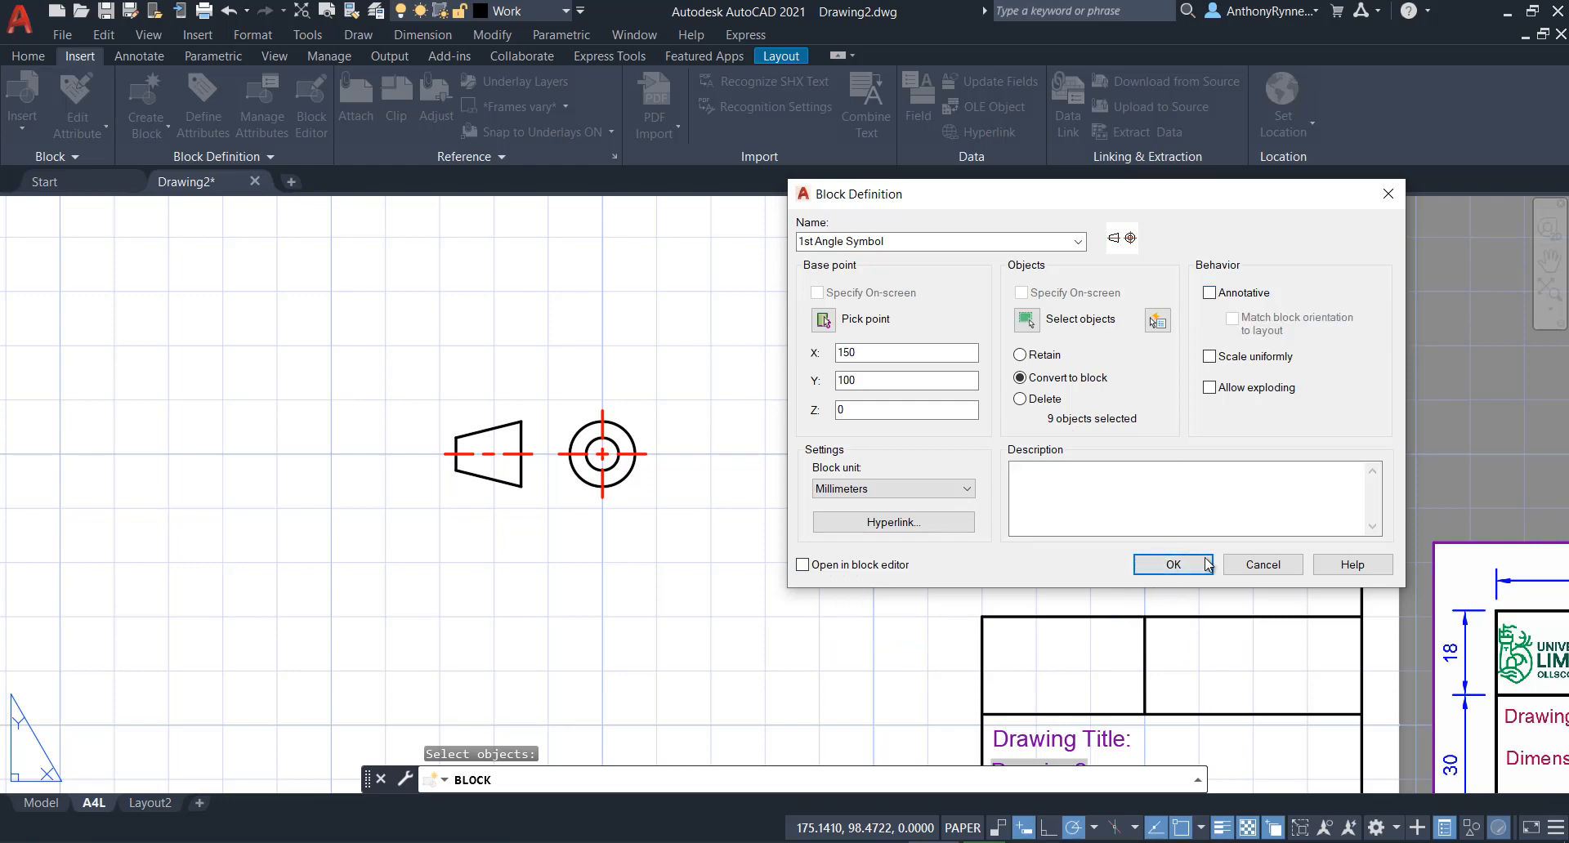
left_click(1171, 564)
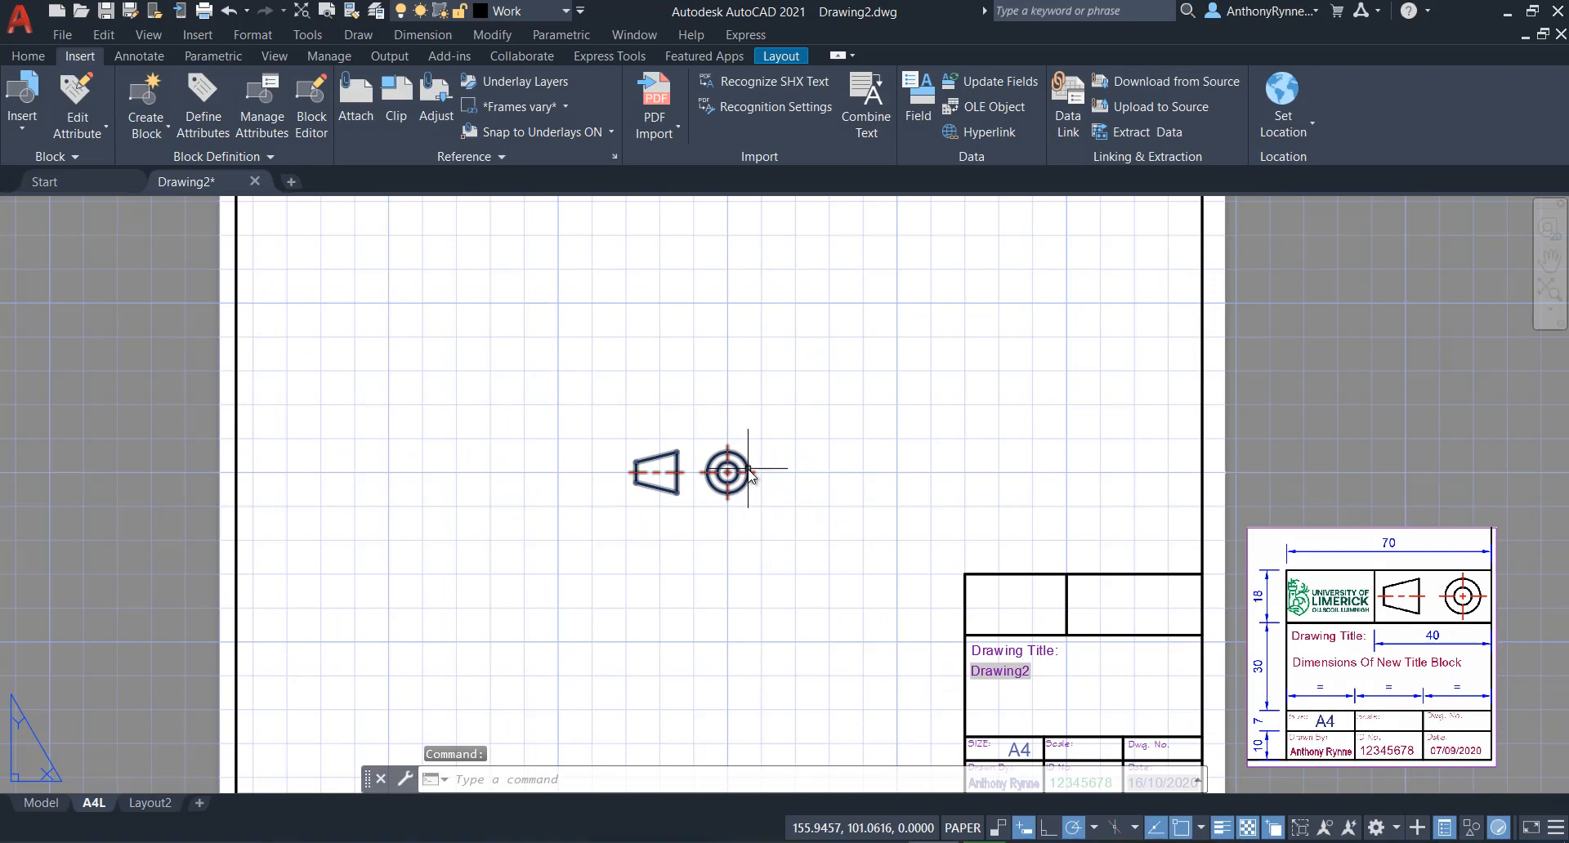
Move the 1st Angle Symbol block by its insertion grip into the empty 40-wide cell at the title block's upper right.
left_click(746, 470)
middle_click_drag(823, 542, 674, 535)
scroll(626, 496, "up", 2)
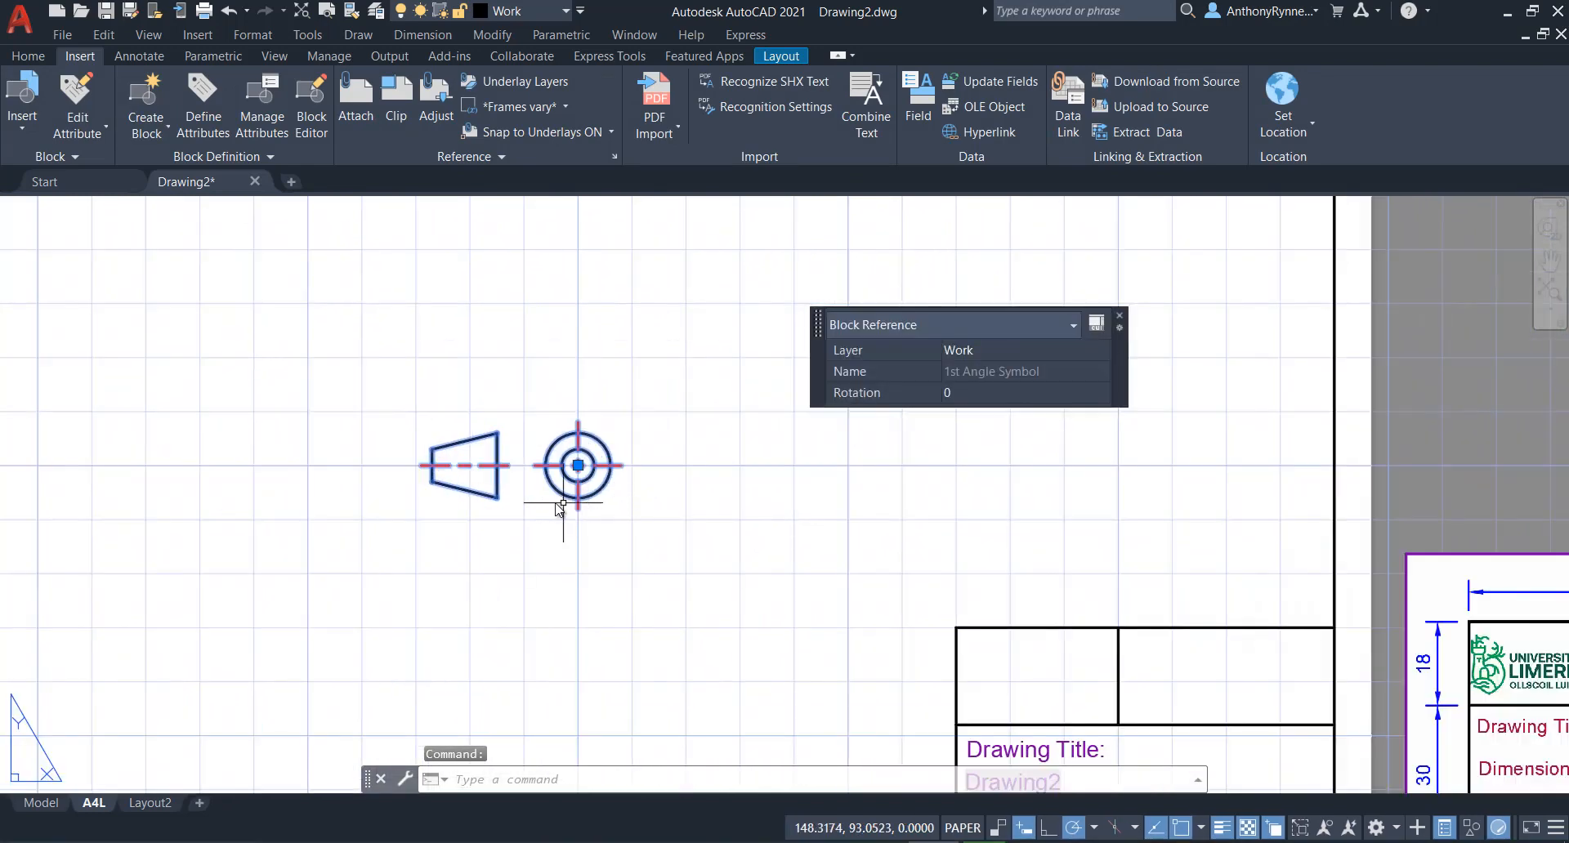
left_click(578, 466)
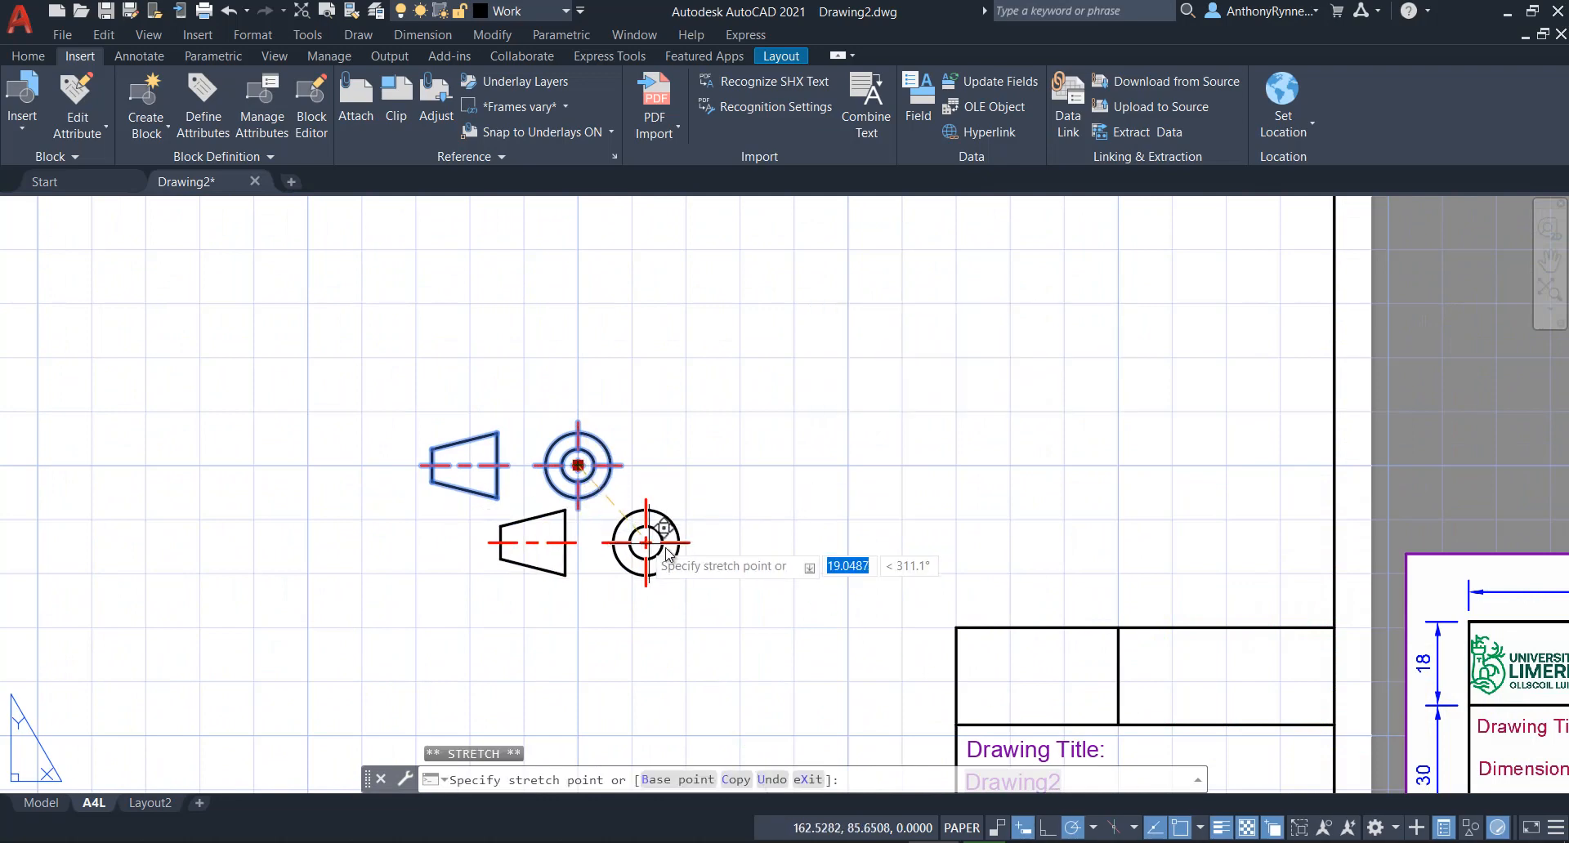
middle_click_drag(862, 556, 702, 452)
scroll(1085, 585, "up", 2)
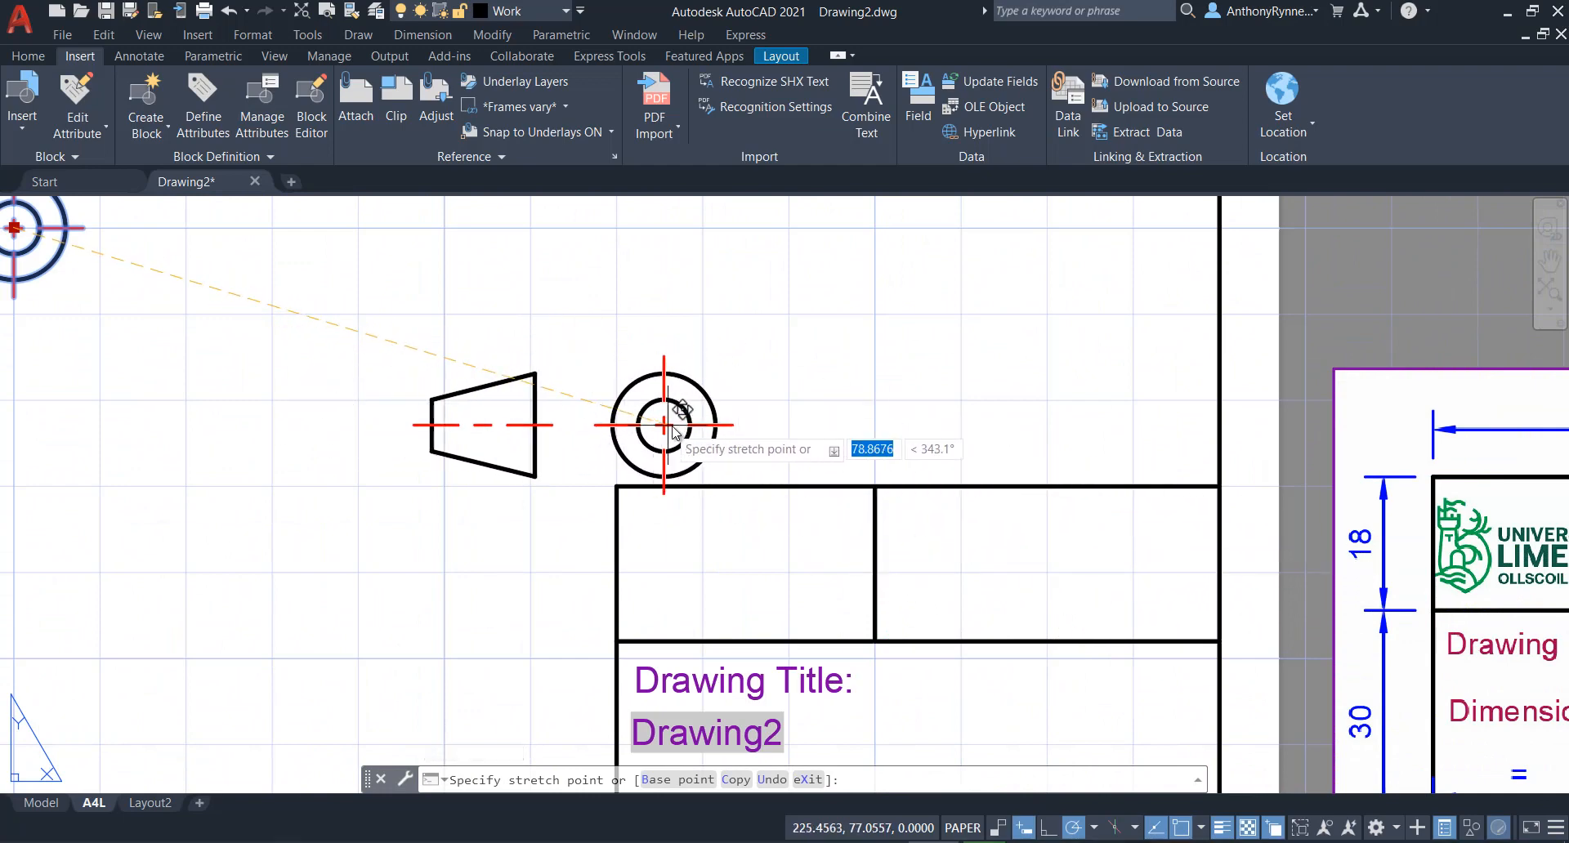
scroll(662, 426, "down", 2)
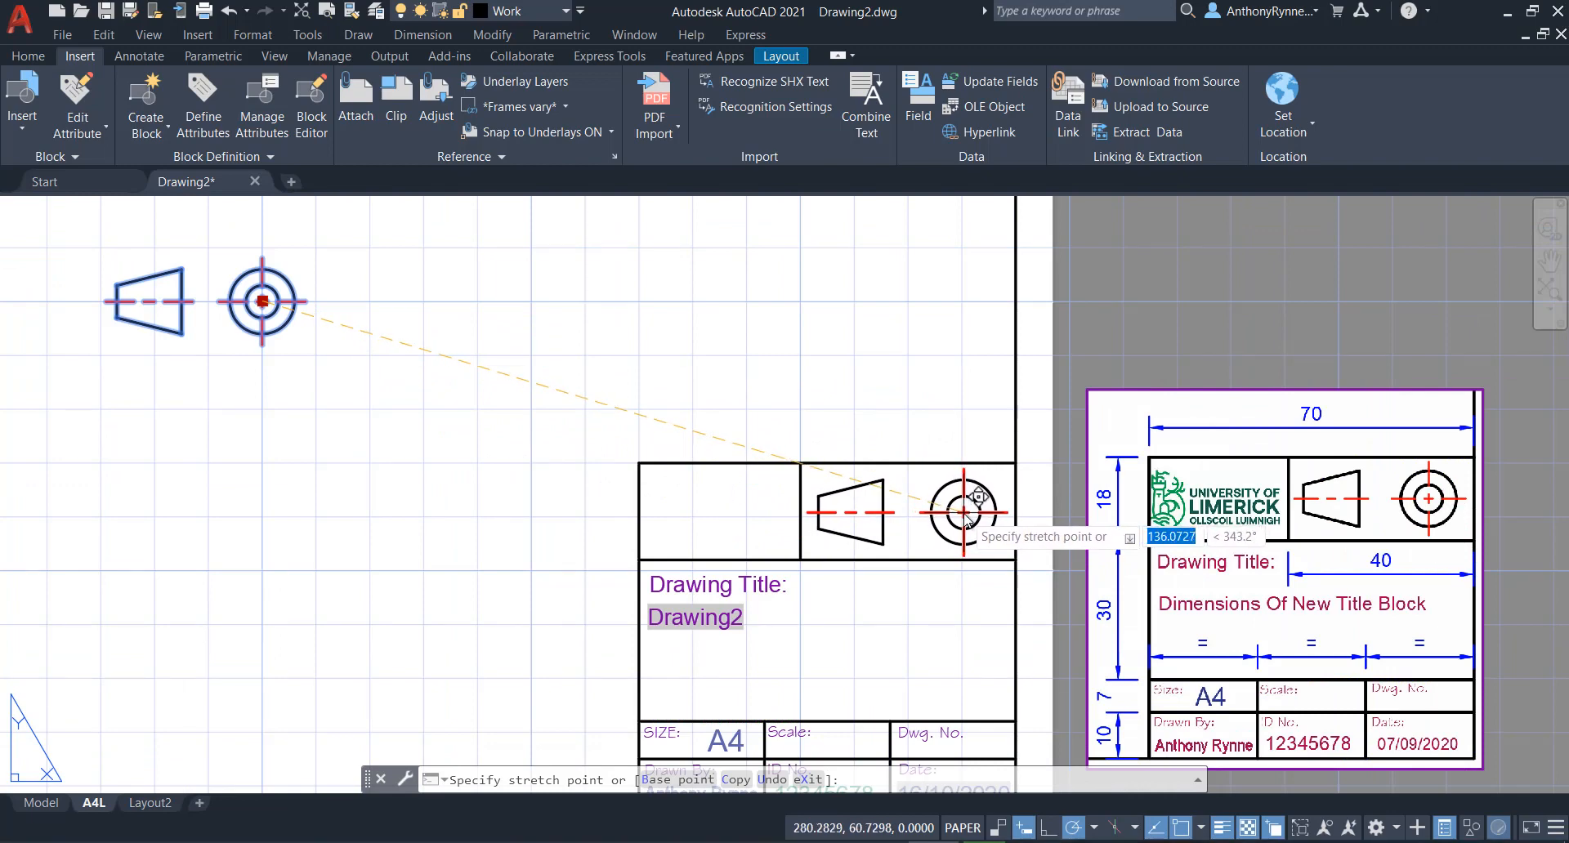
left_click(964, 513)
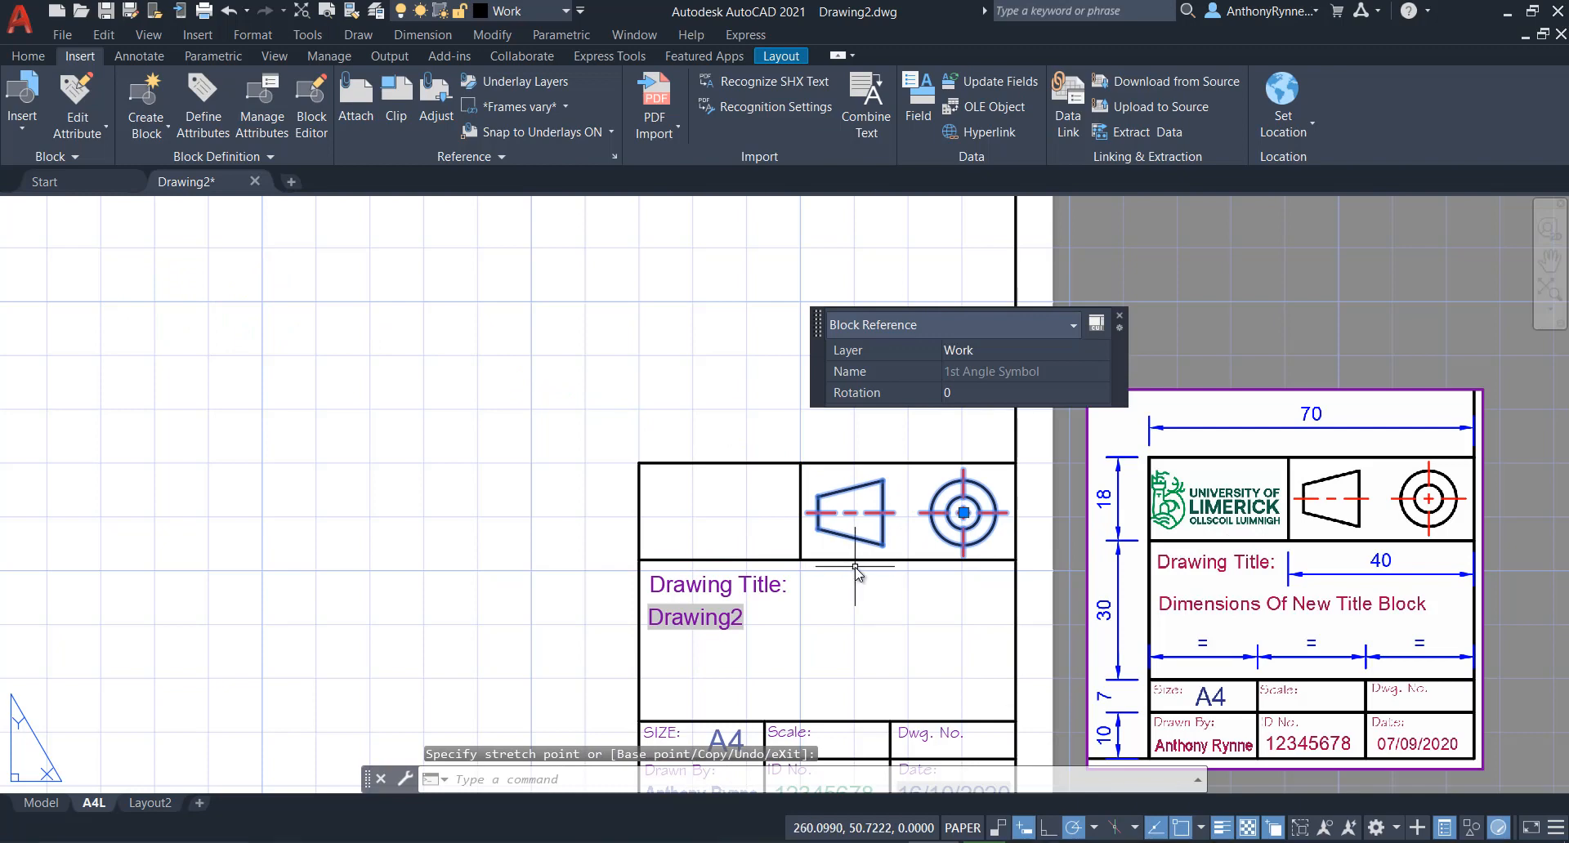
key("Escape")
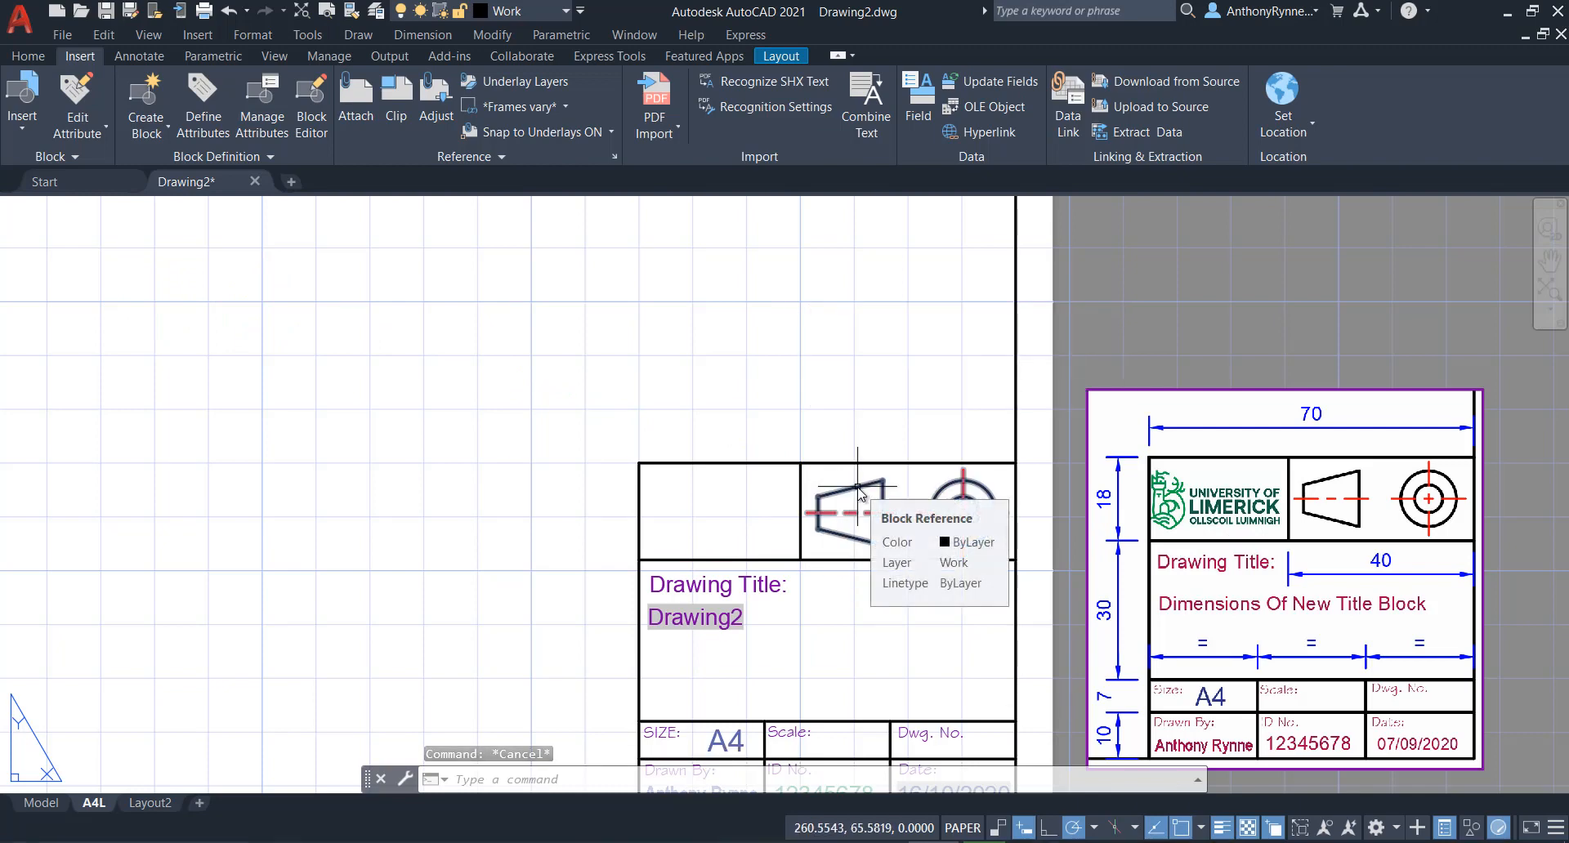
key("Escape")
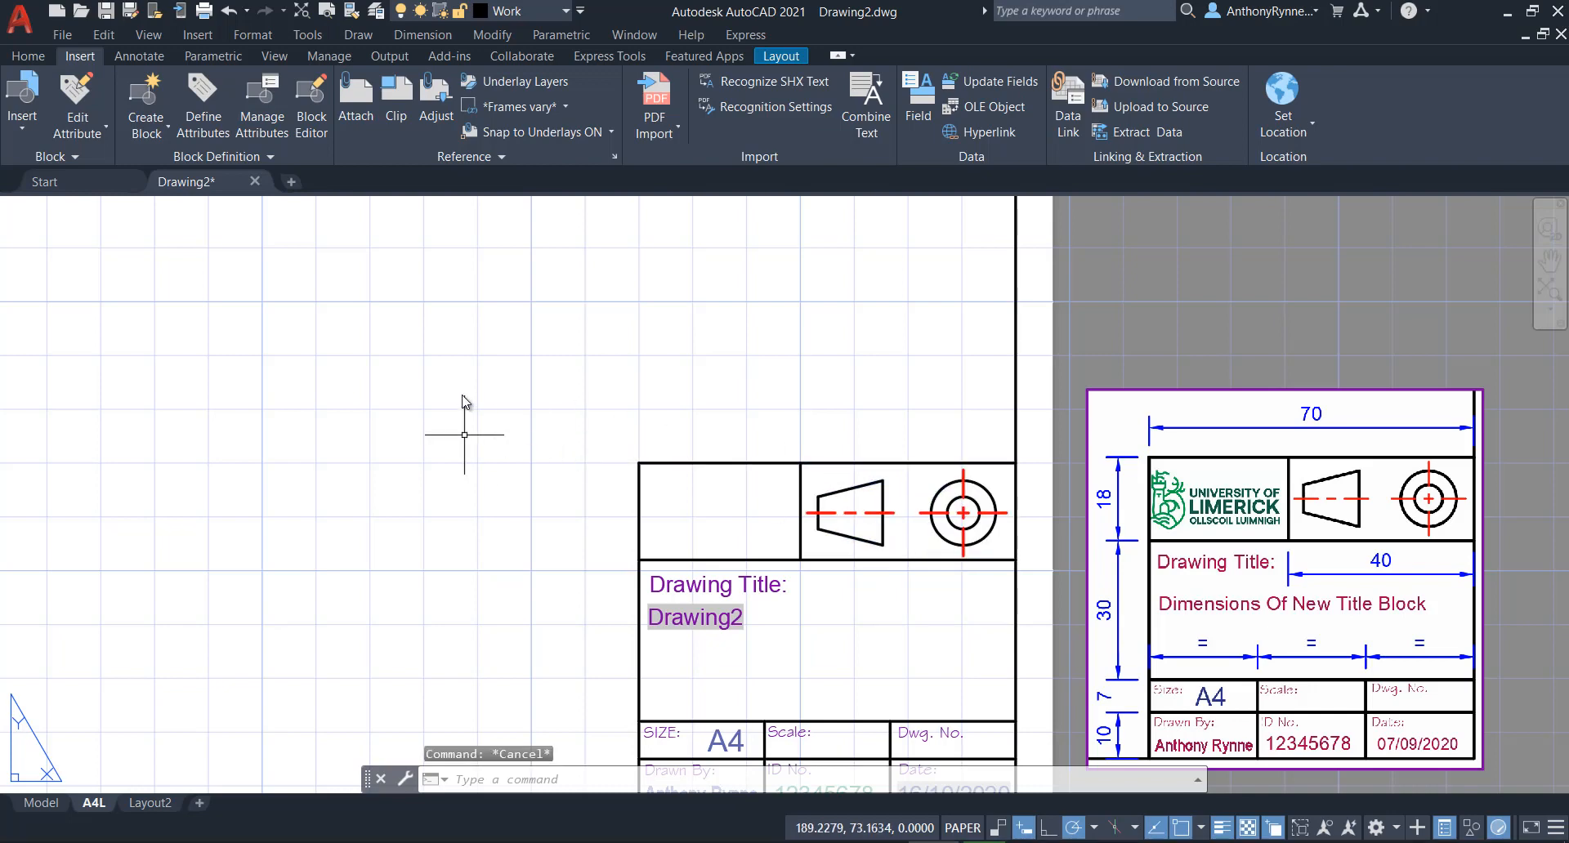
left_click(25, 128)
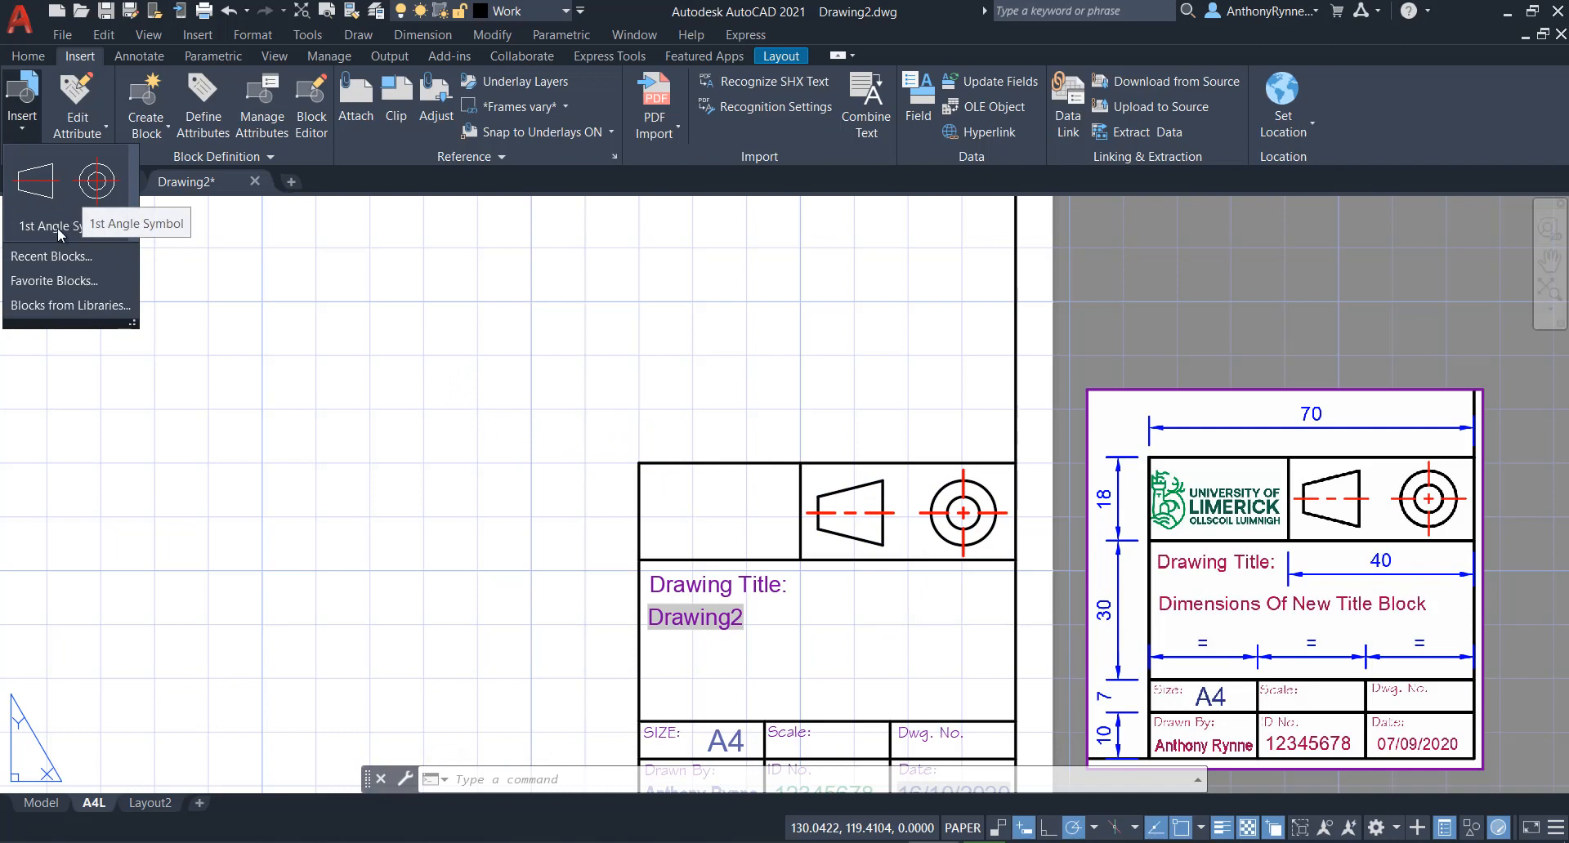
left_click(77, 191)
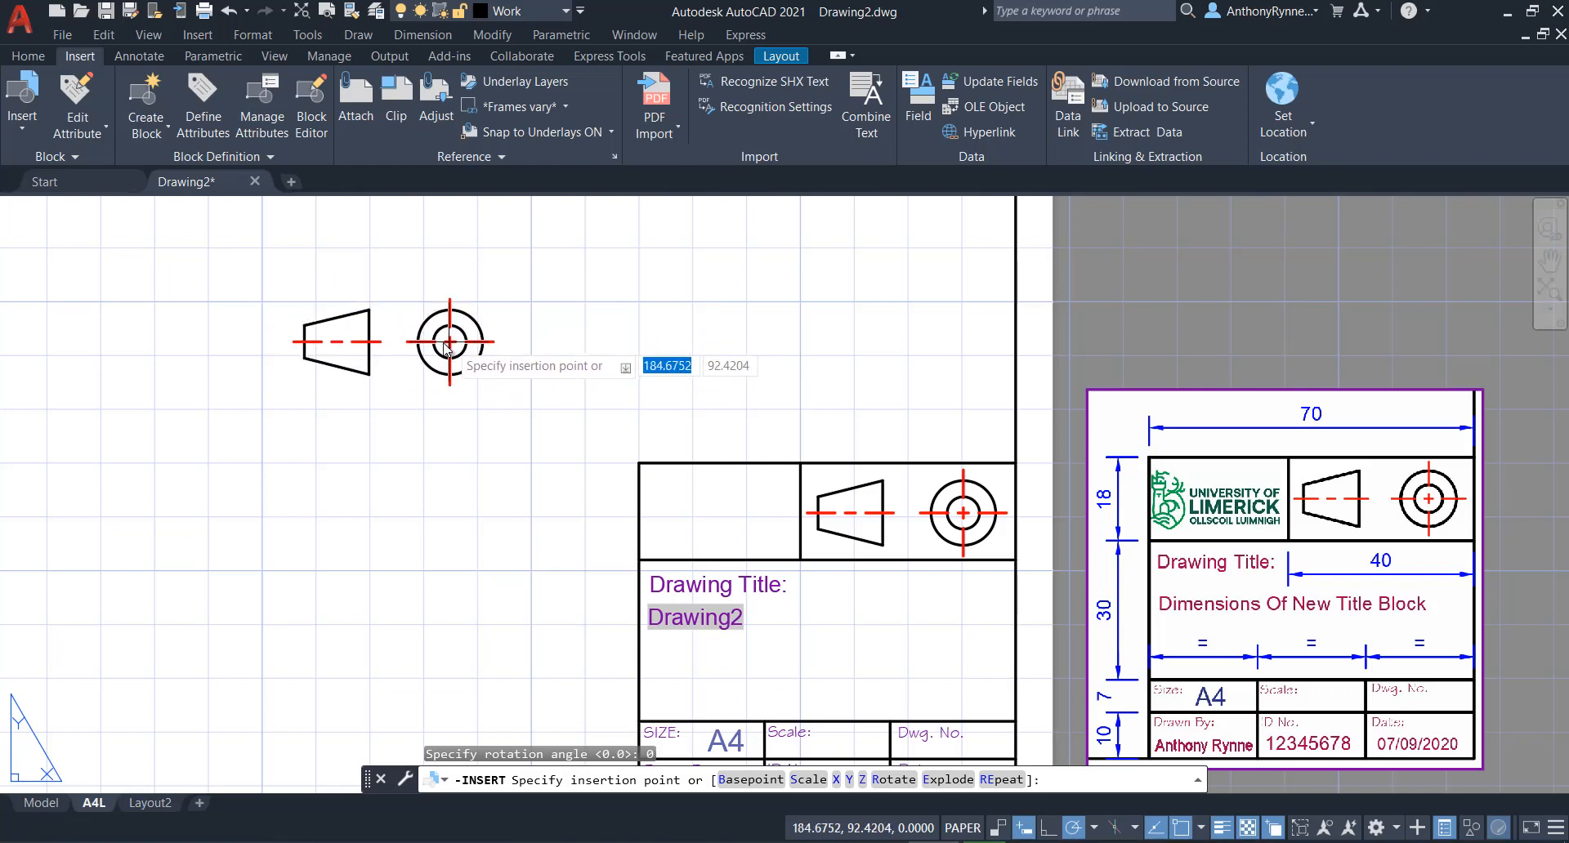
key("Escape")
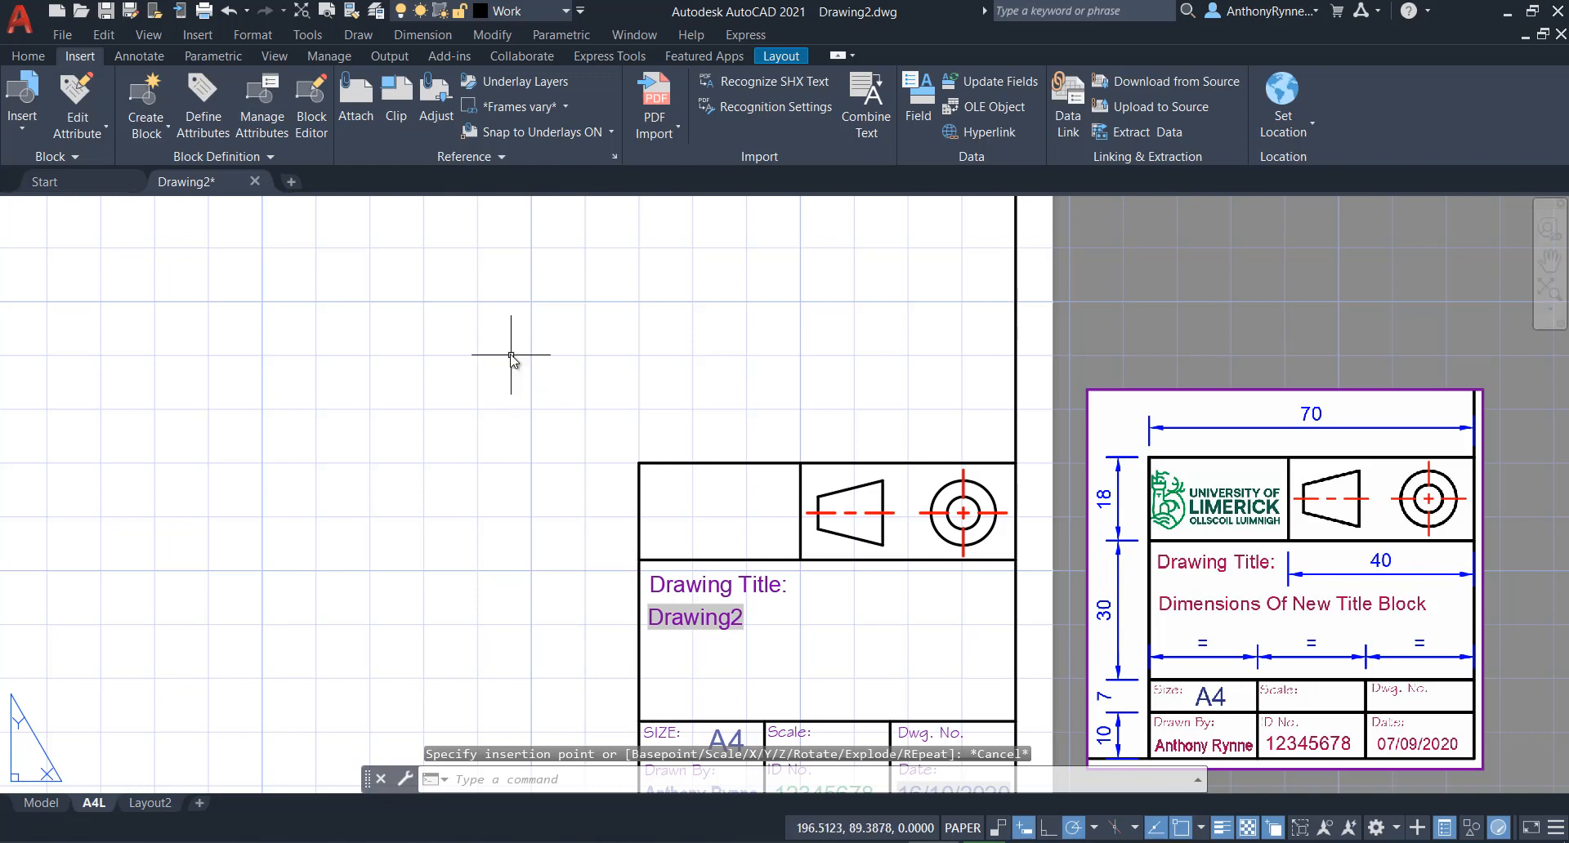
Detach the "New PT4423 Title Block" reference image from the drawing using XREF, and close the external references list.
middle_click_drag(1325, 746, 1148, 683)
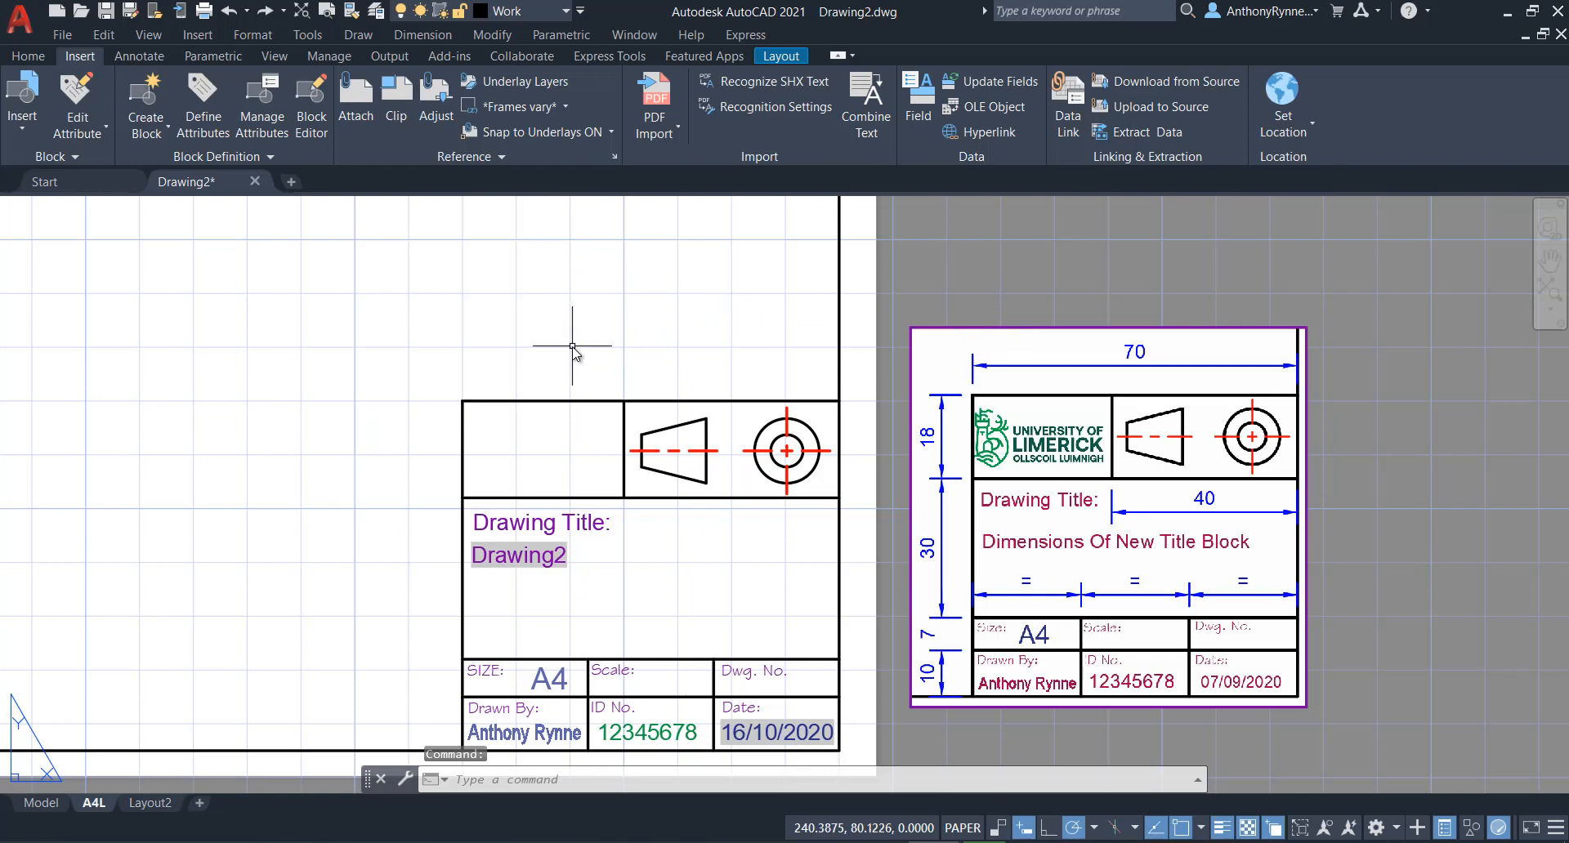
type("XR")
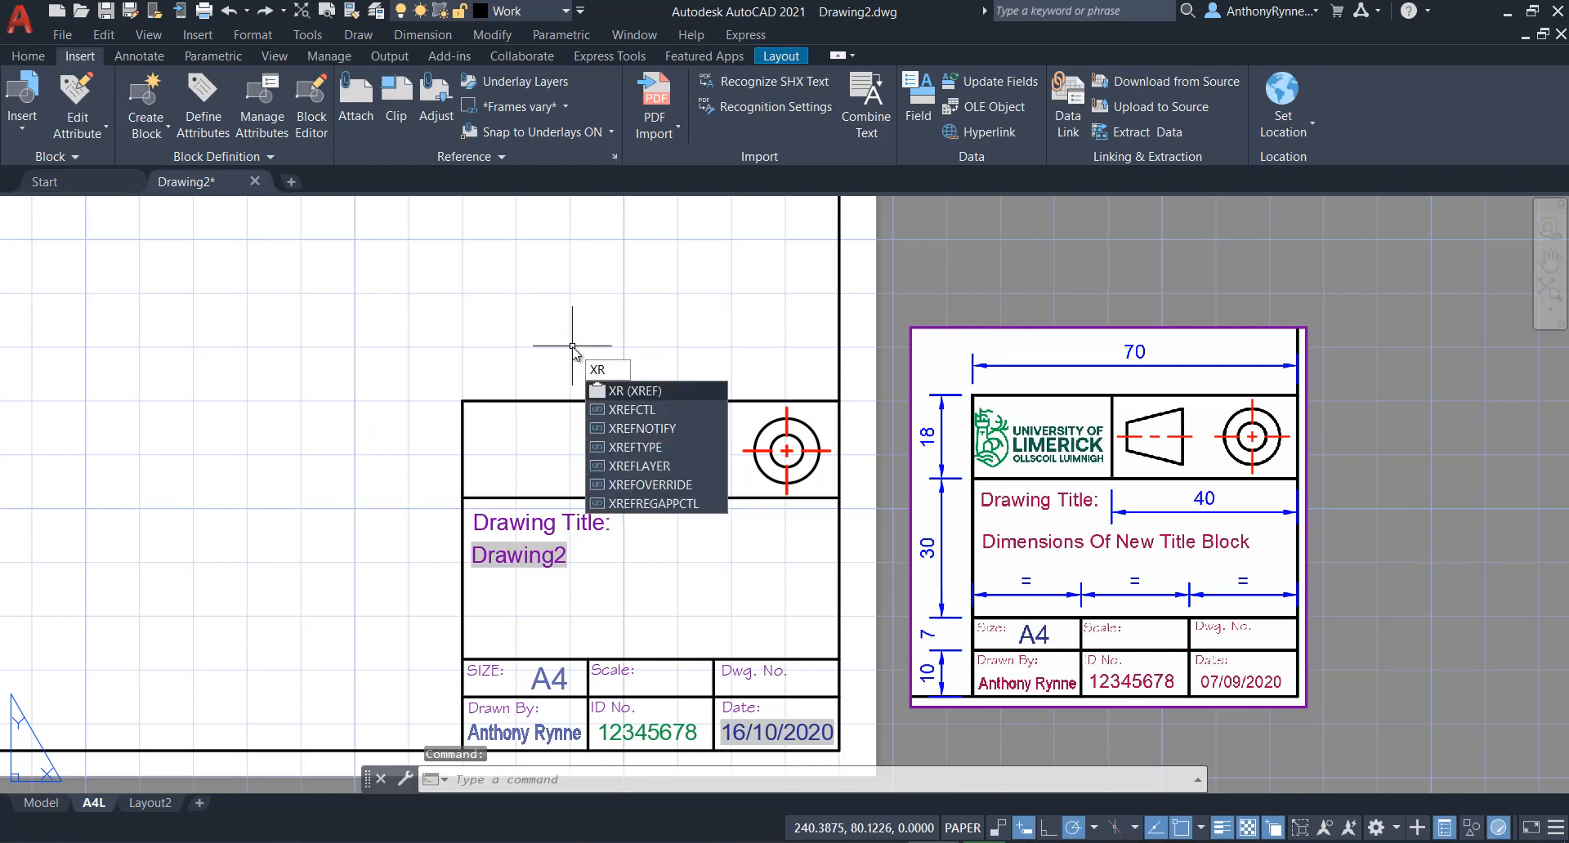
key("Return")
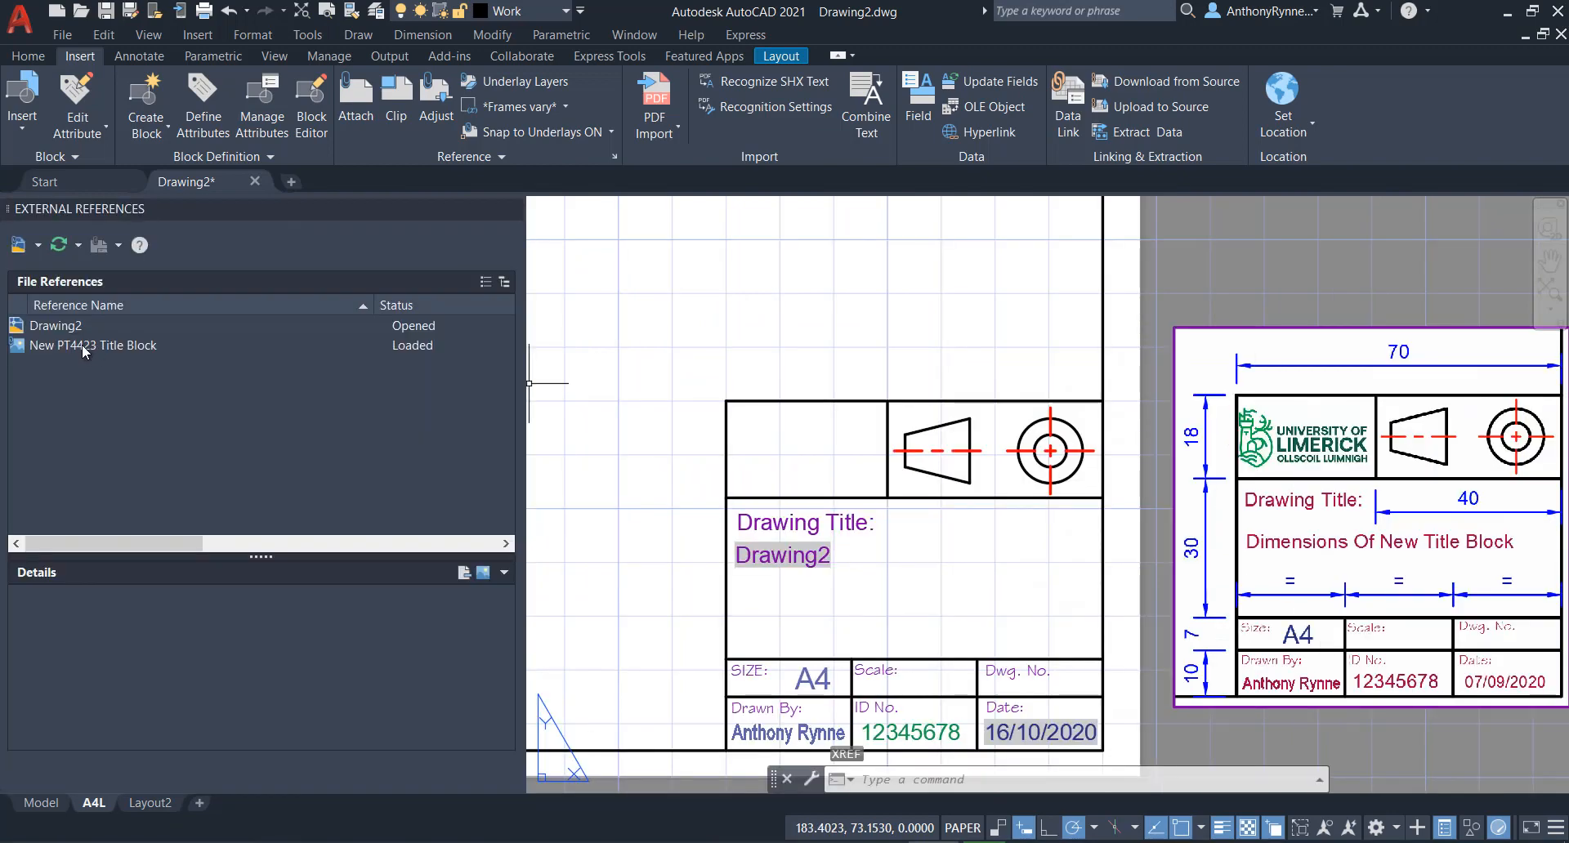
left_click(90, 345)
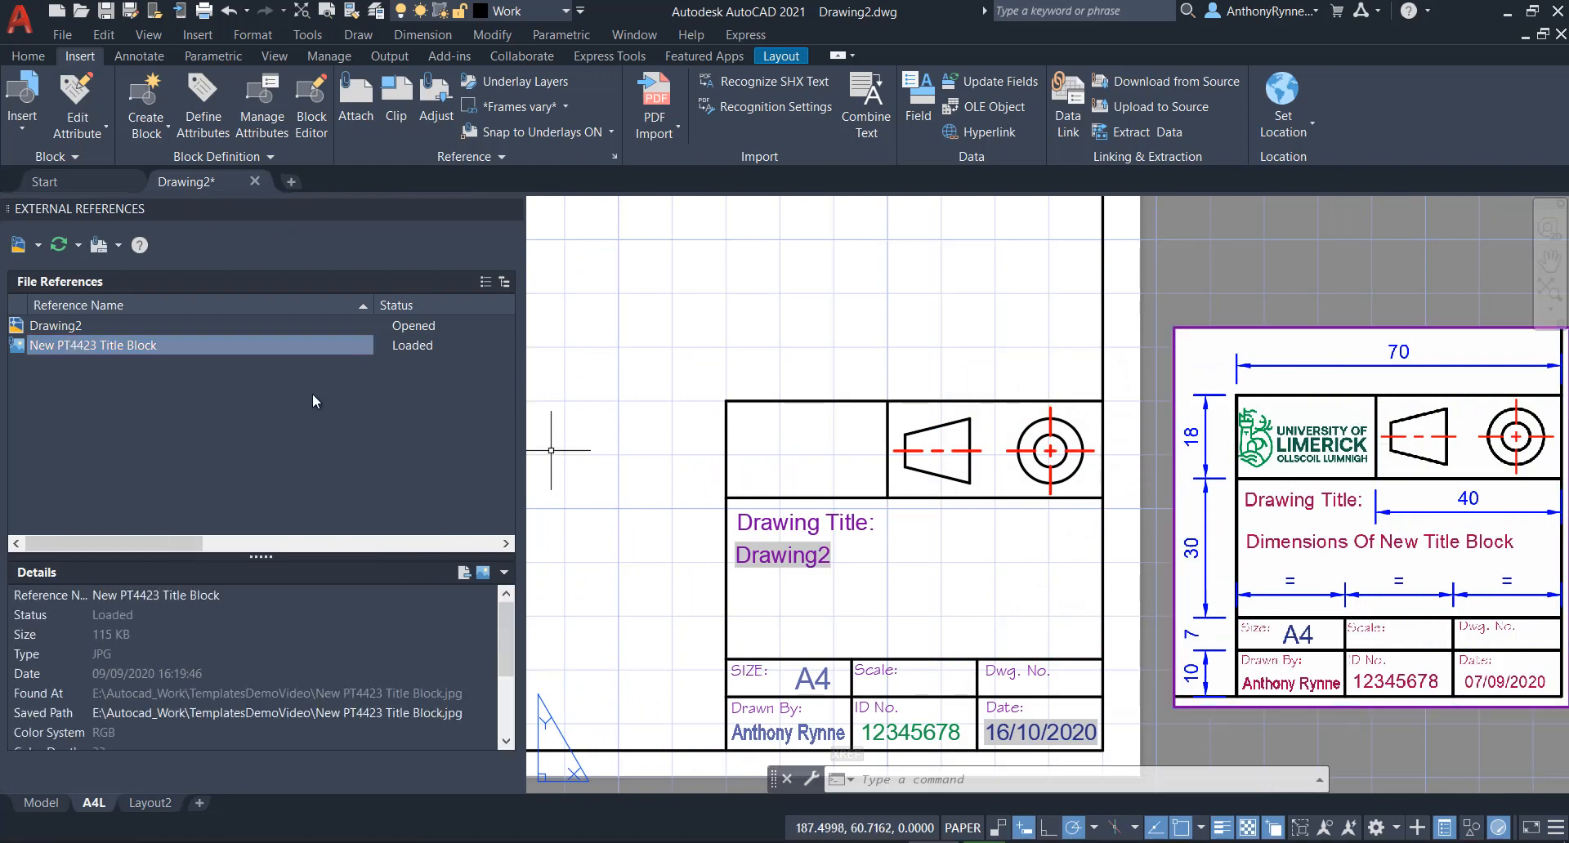
right_click(162, 348)
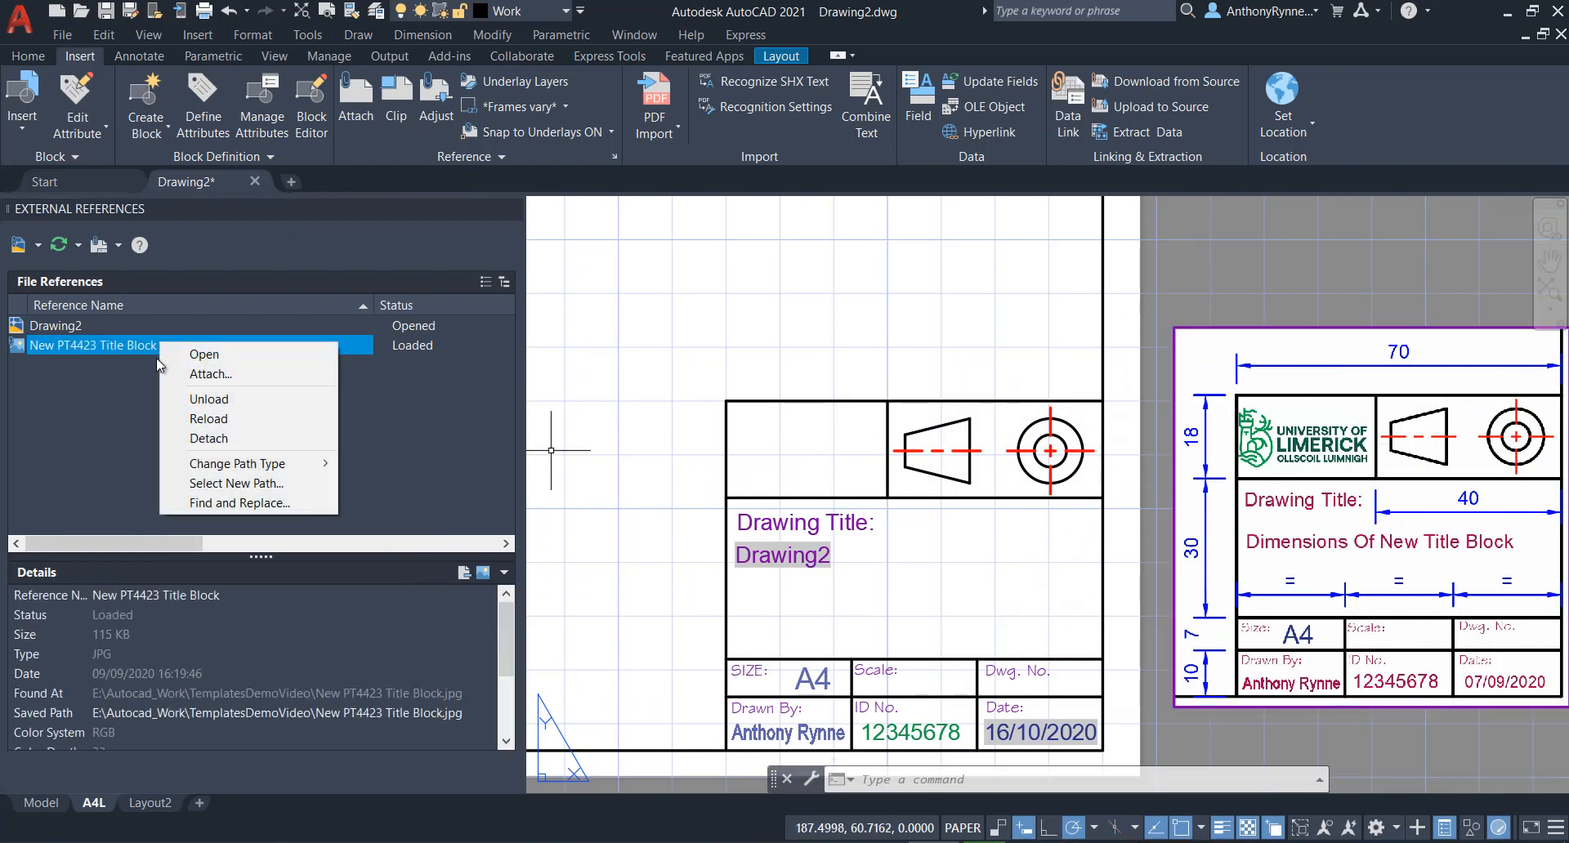
left_click(208, 439)
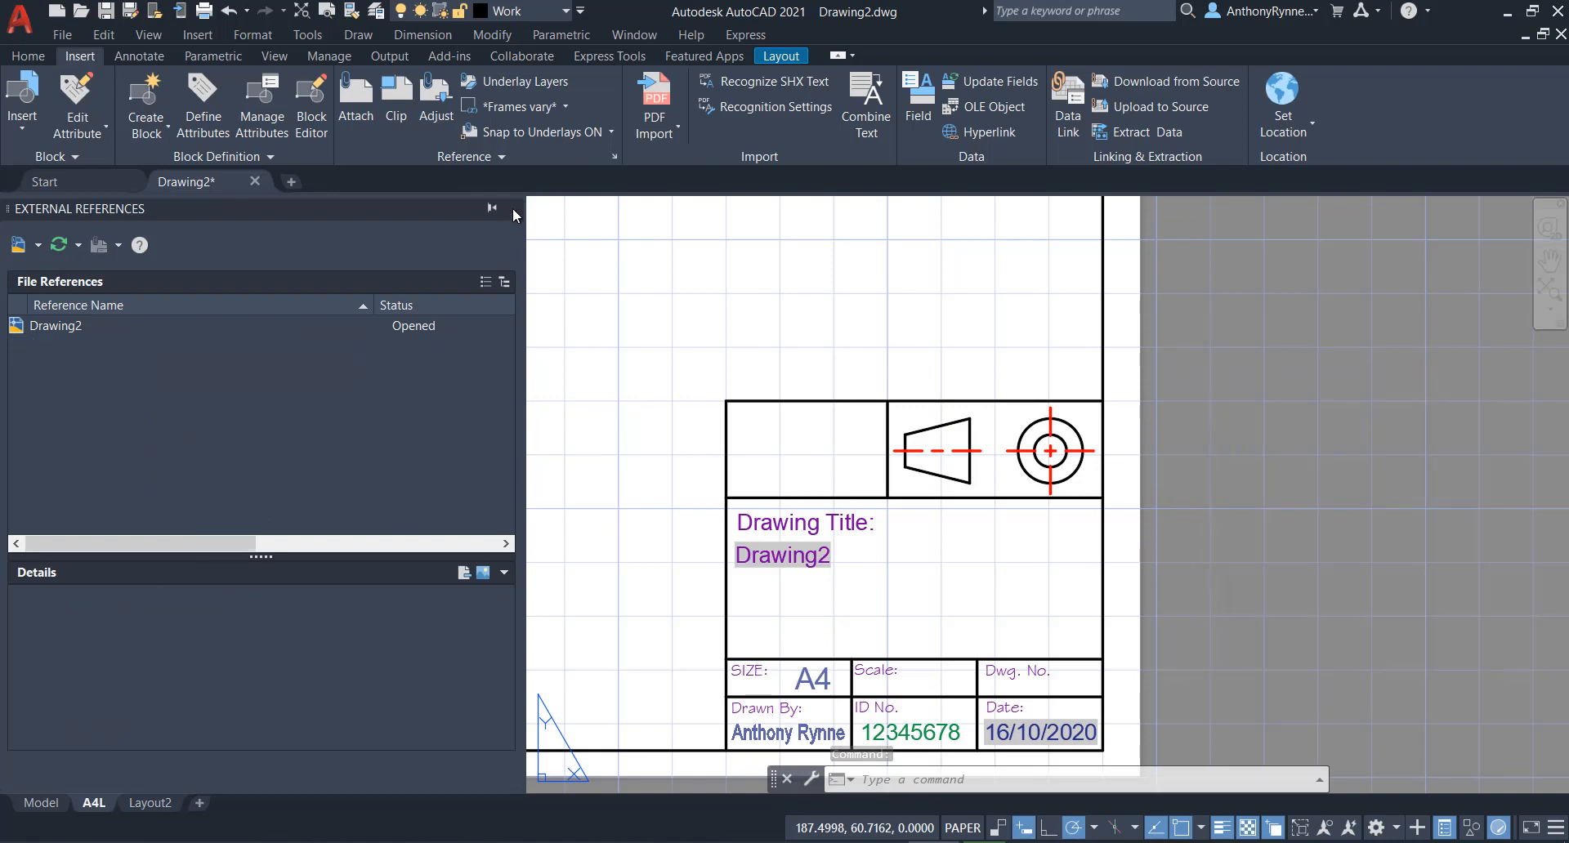
left_click(513, 208)
scroll(858, 542, "down", 2)
scroll(871, 540, "down", 2)
scroll(869, 542, "up", 4)
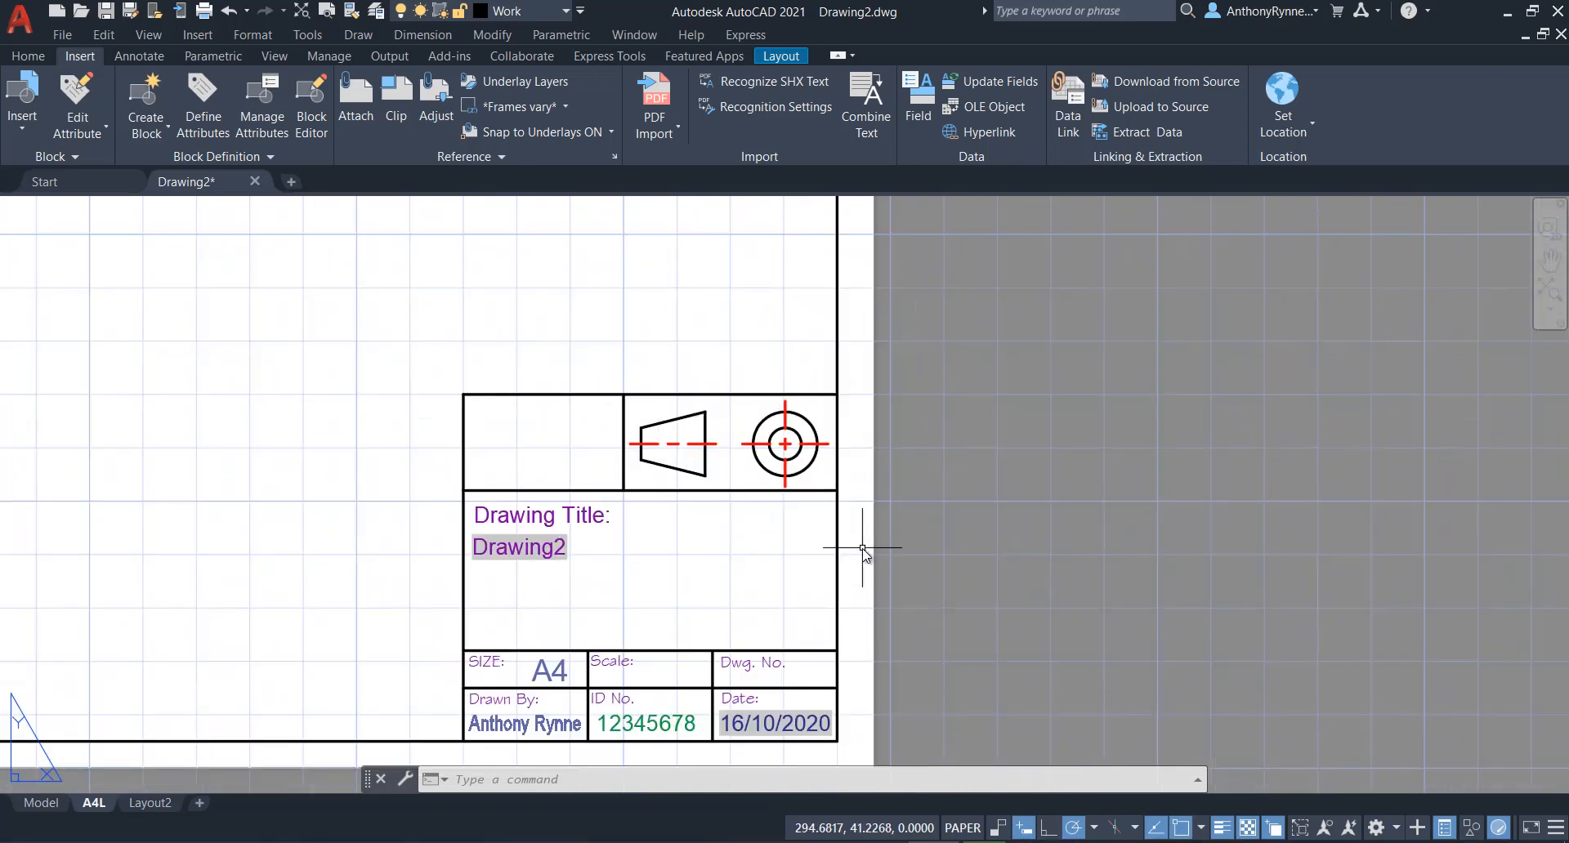
scroll(868, 542, "down", 1)
middle_click_drag(932, 518, 891, 504)
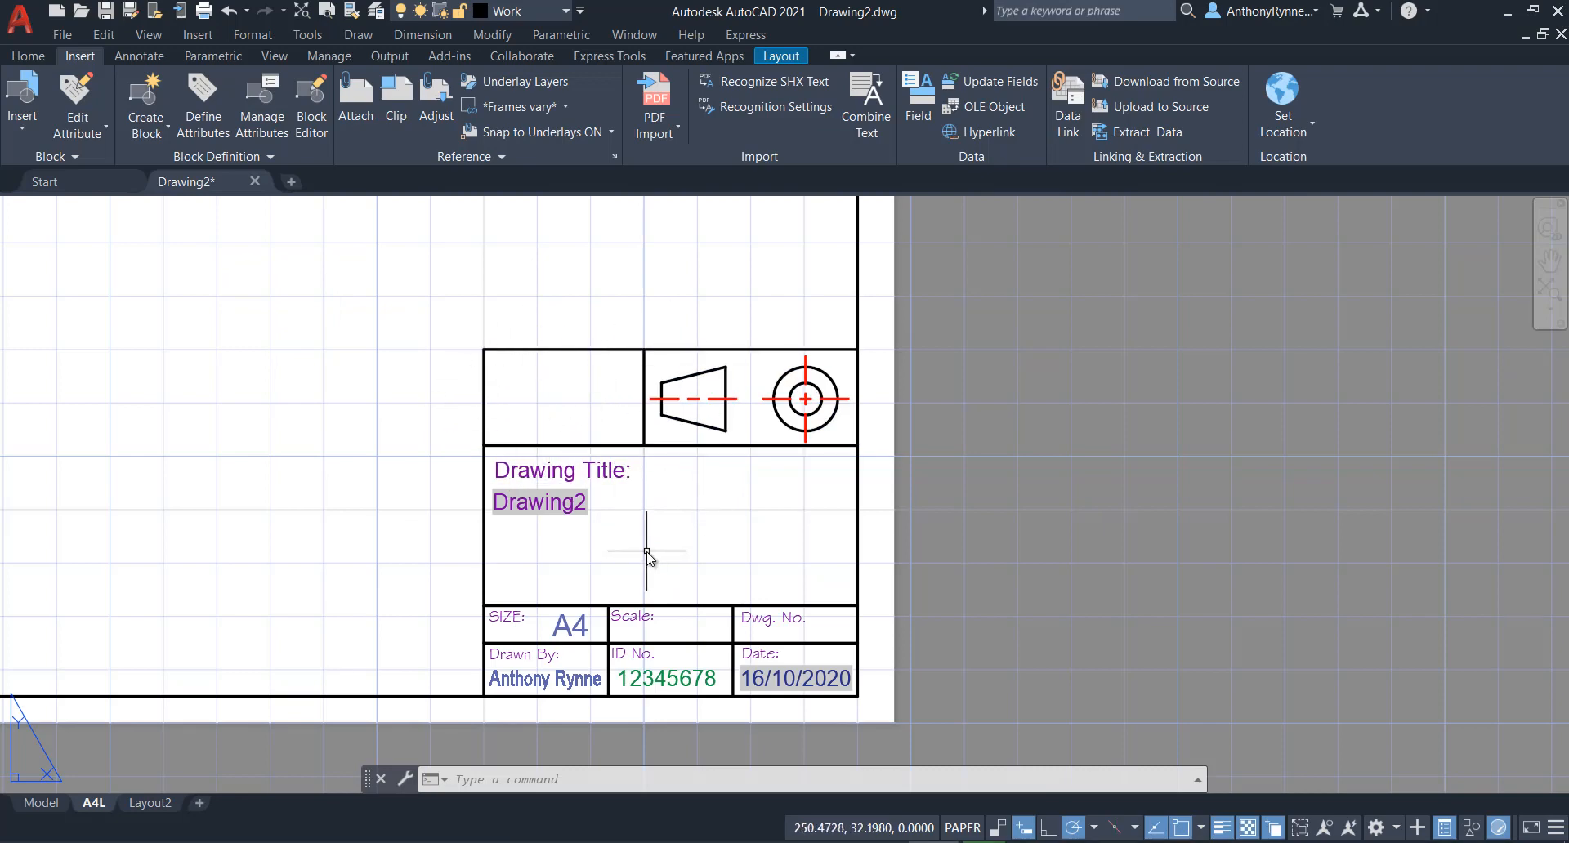
middle_click_drag(735, 527, 676, 526)
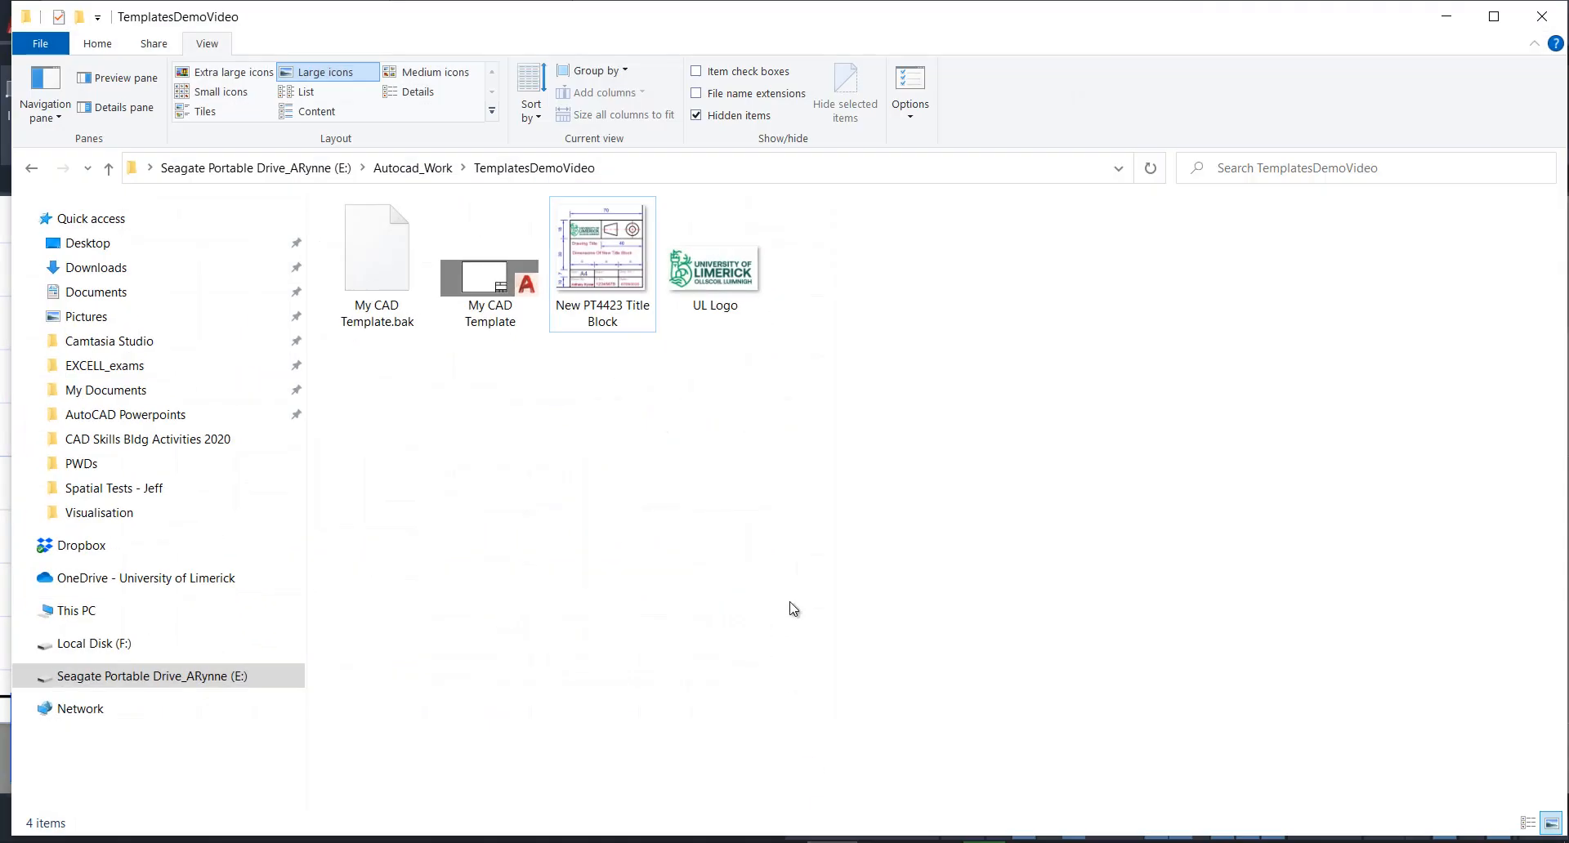
Switch to File Explorer, open the UL Logo image from the TemplatesDemoVideo folder in Paint and copy the whole picture.
left_click(712, 272)
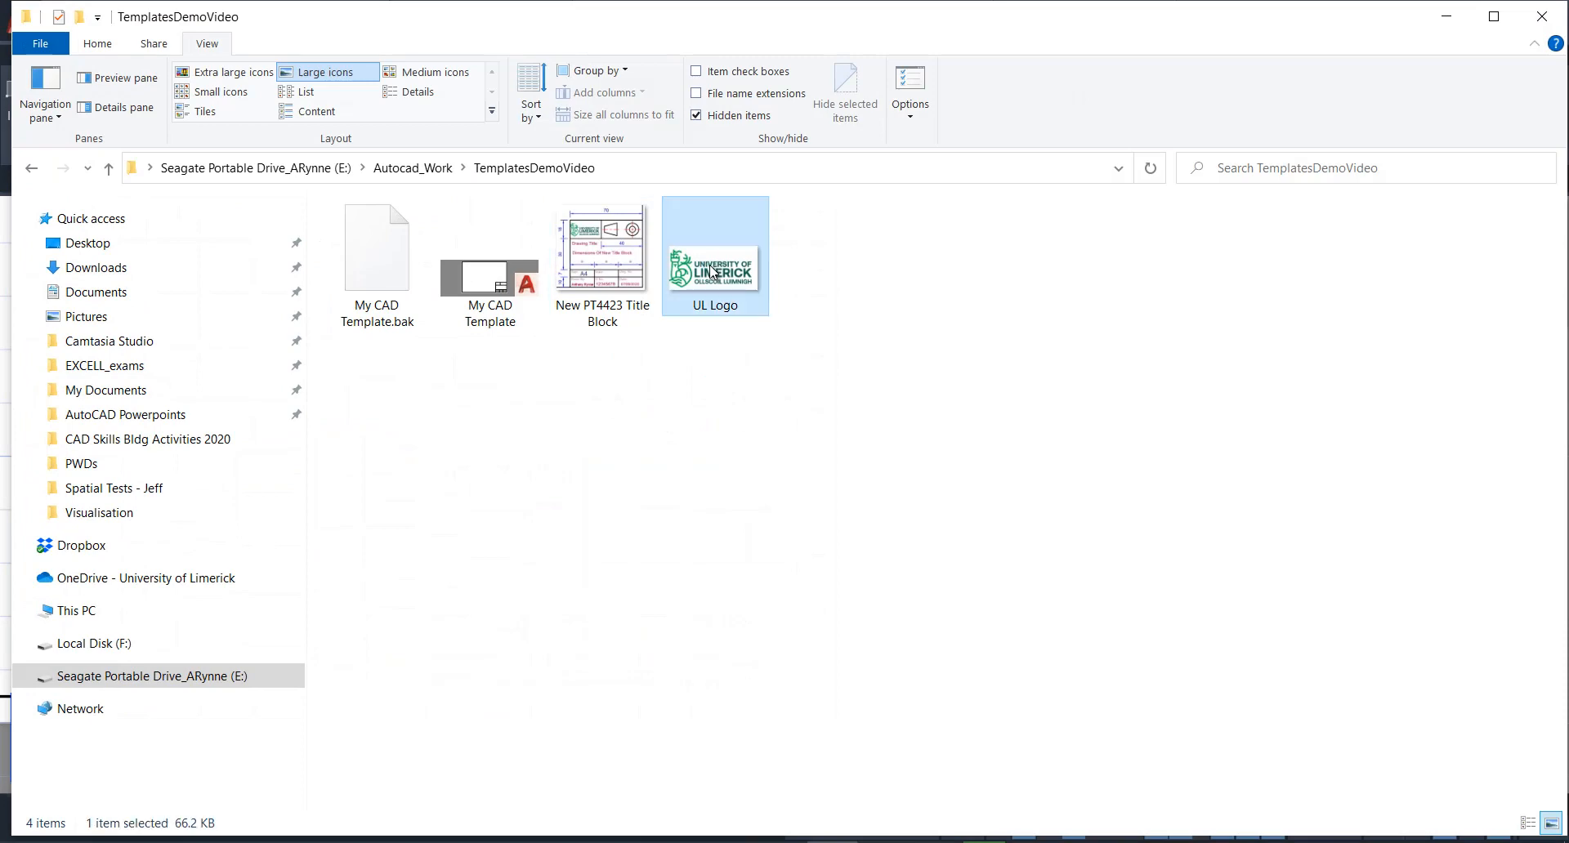
right_click(712, 272)
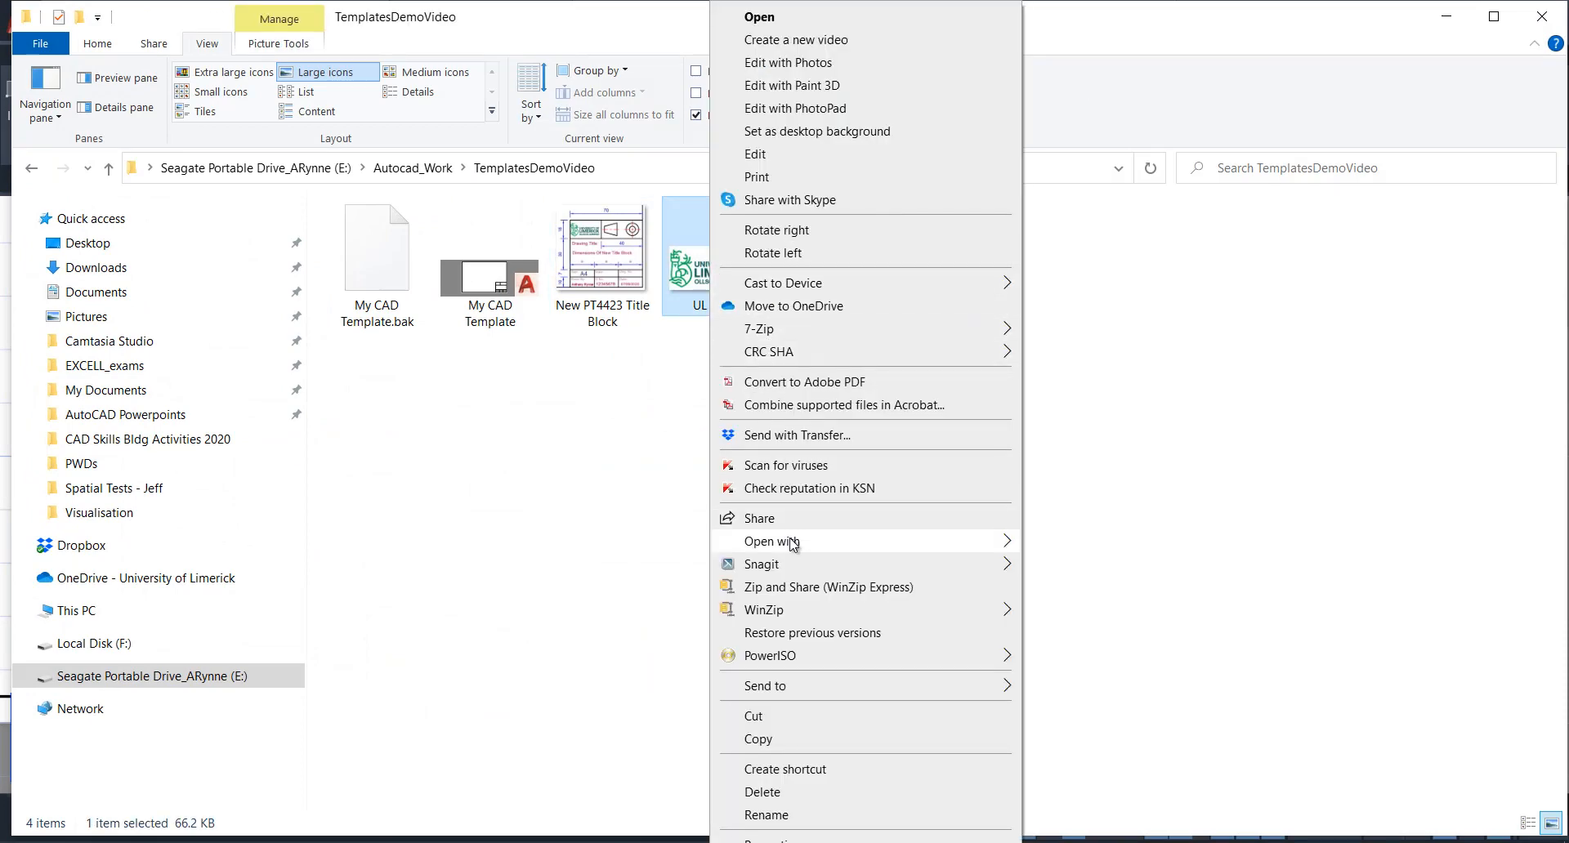
mouse_move(791, 543)
left_click(1070, 632)
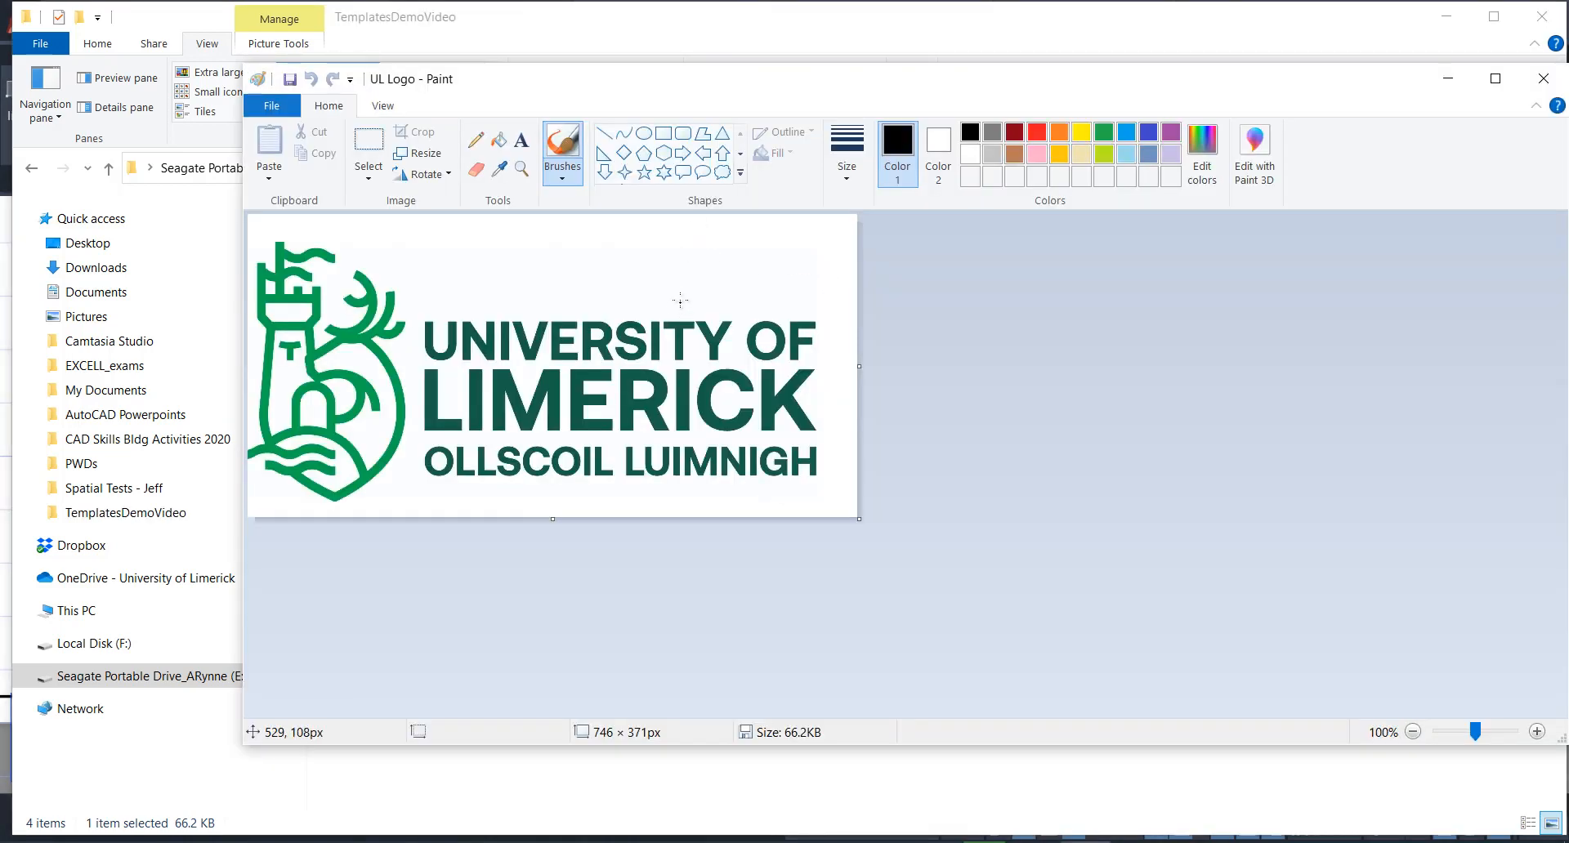
left_click_drag(730, 82, 744, 57)
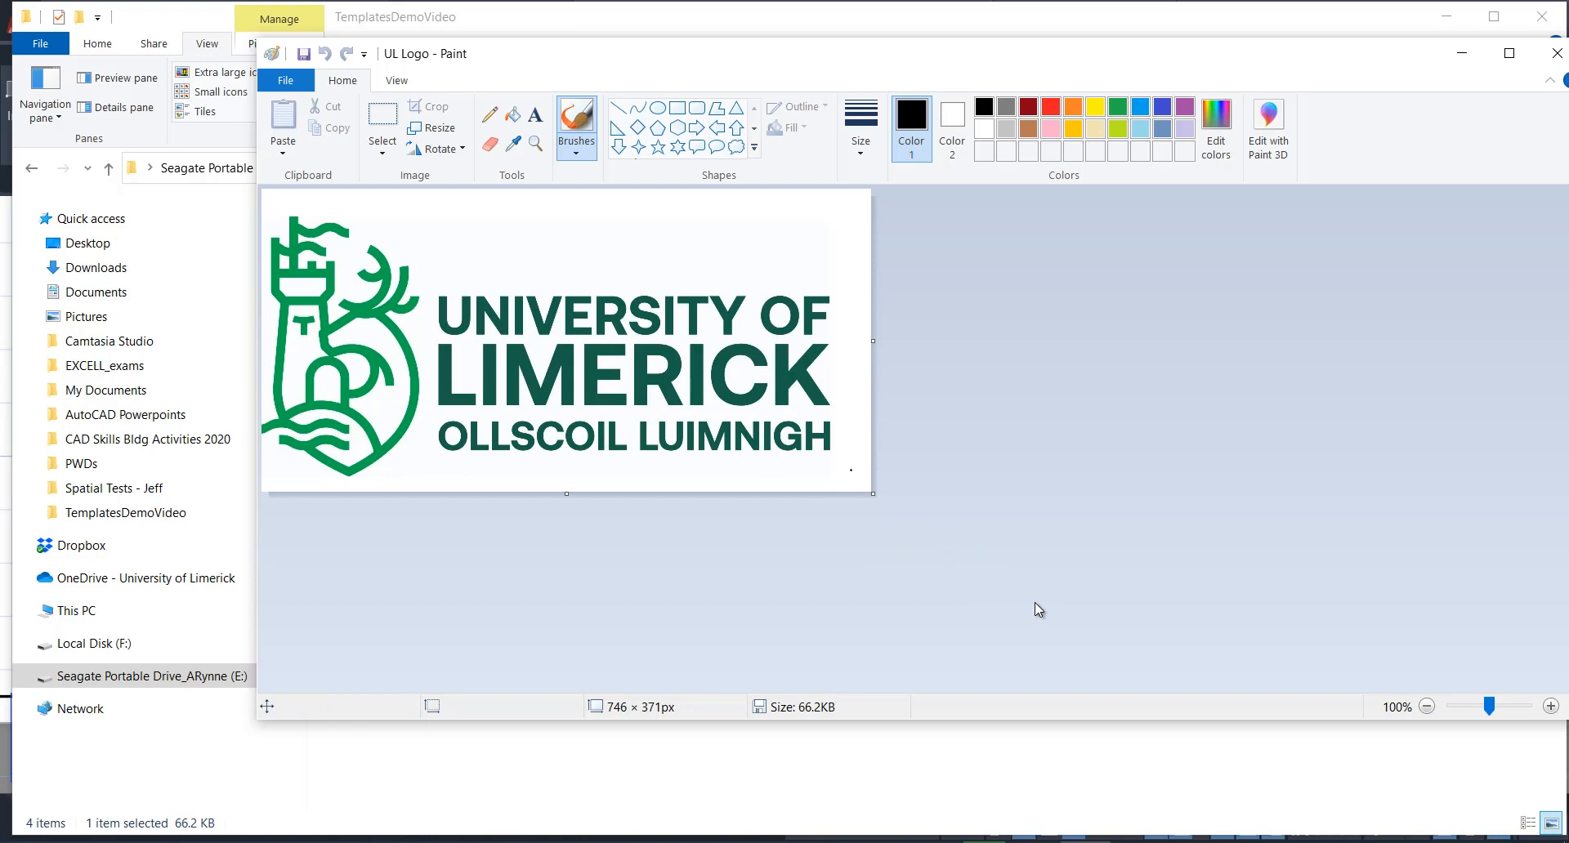
key("ctrl+a")
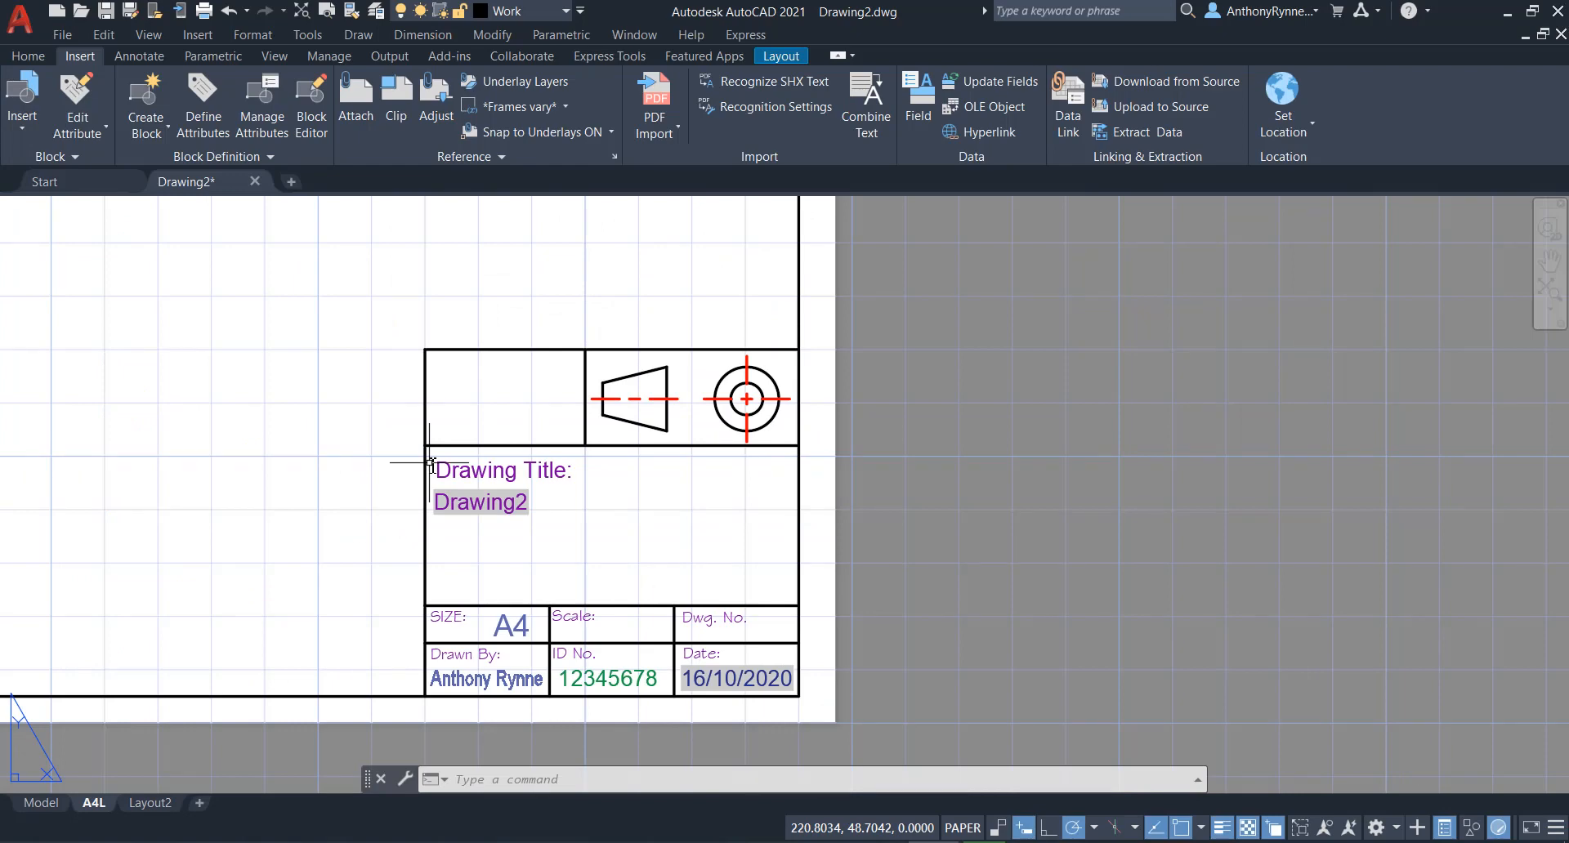
Switch back to AutoCAD and paste the logo as an OLE object beside the A4L sheet, accepting the default text size.
key("ctrl+v")
left_click(864, 513)
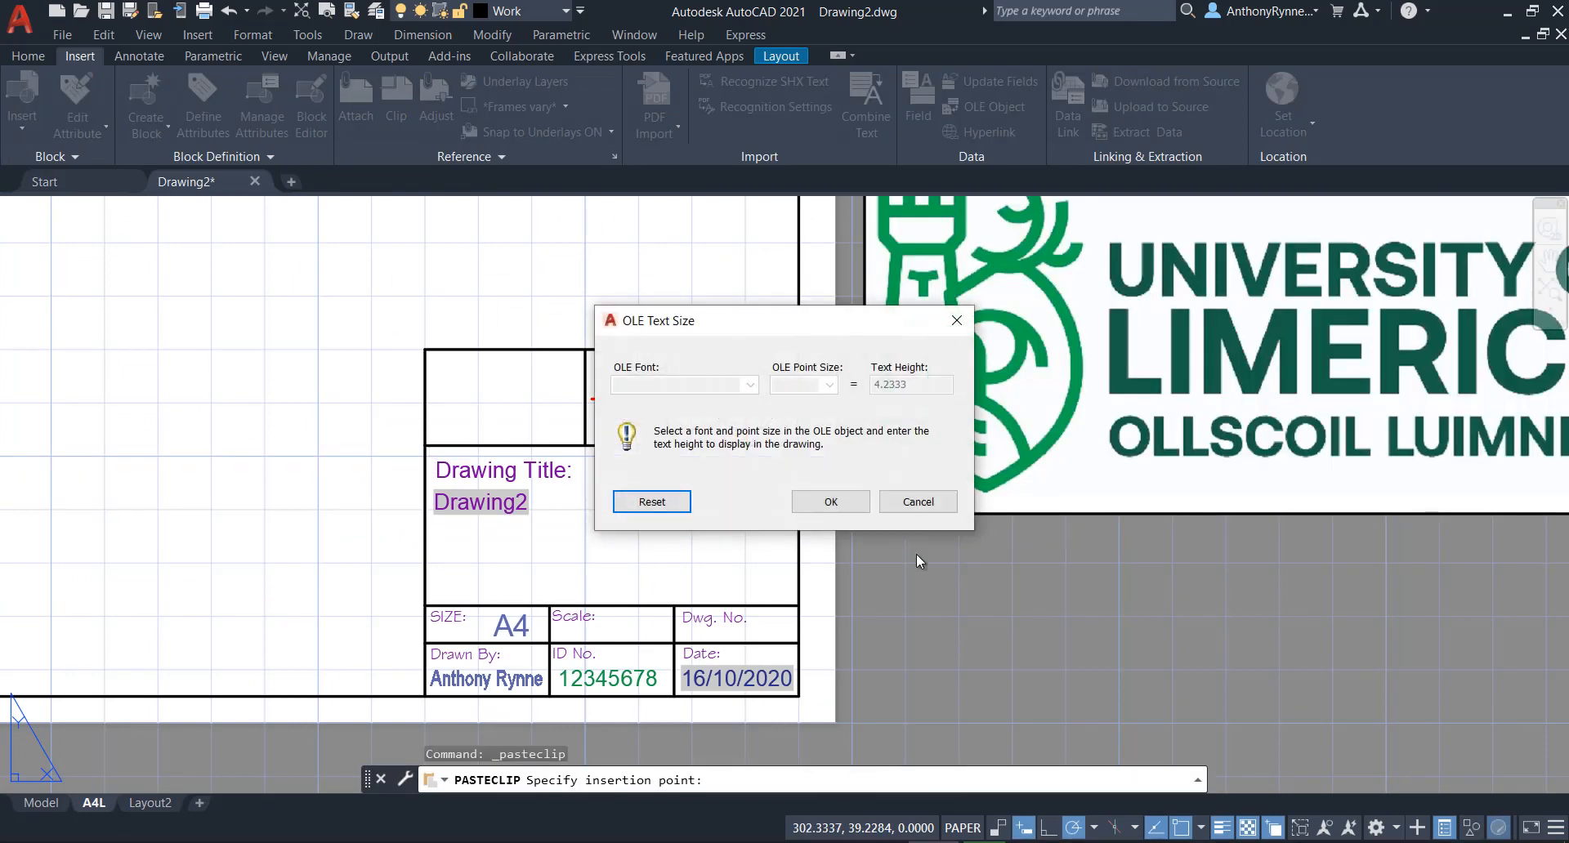
left_click(831, 502)
scroll(1059, 562, "down", 4)
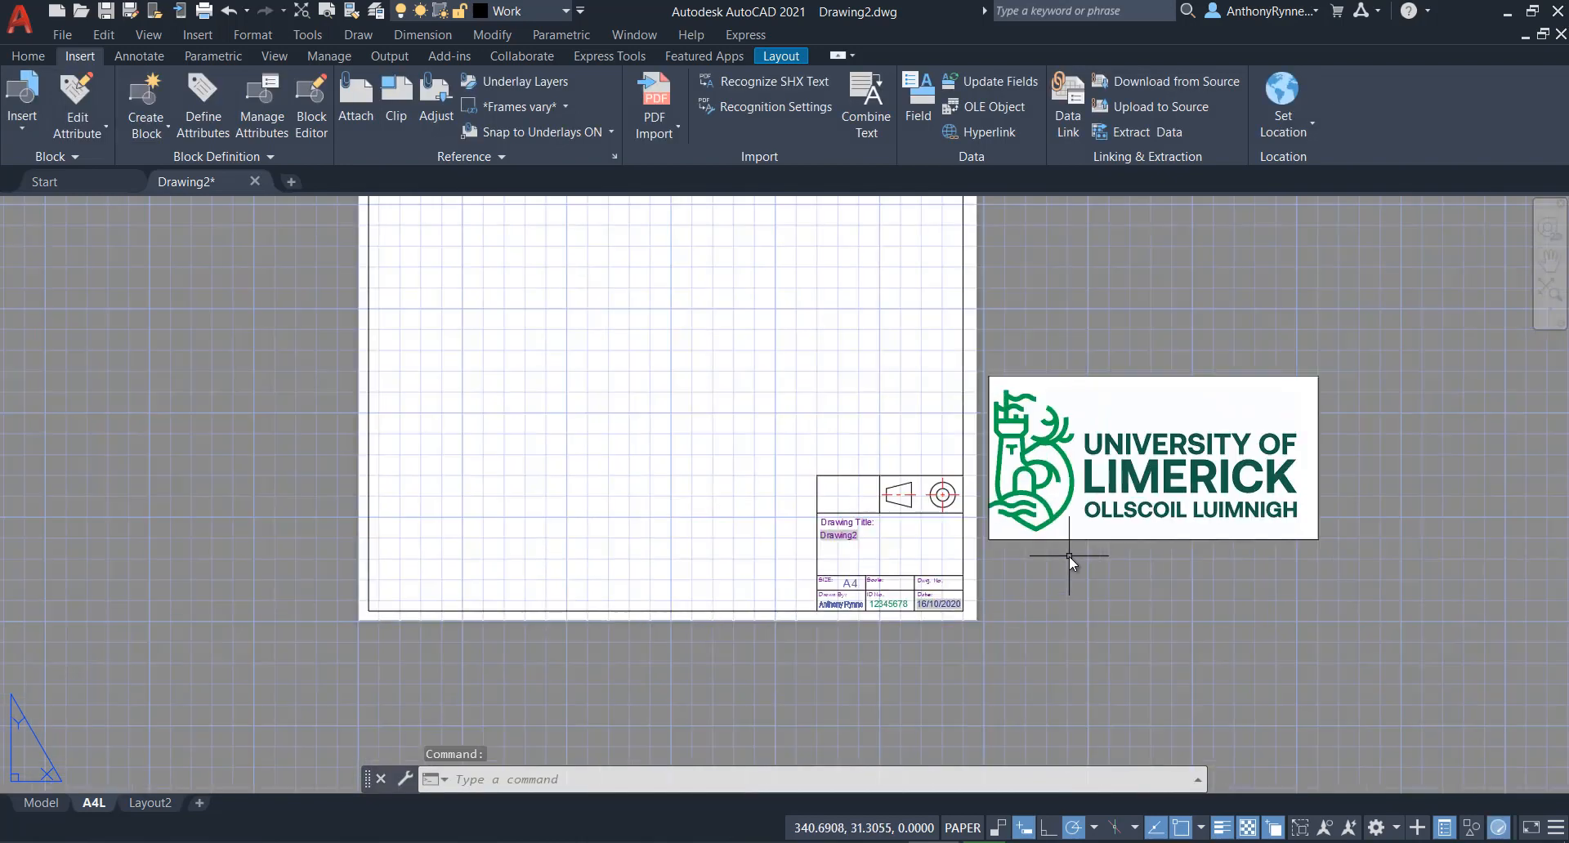
middle_click_drag(1065, 550, 1020, 542)
key("ctrl+z")
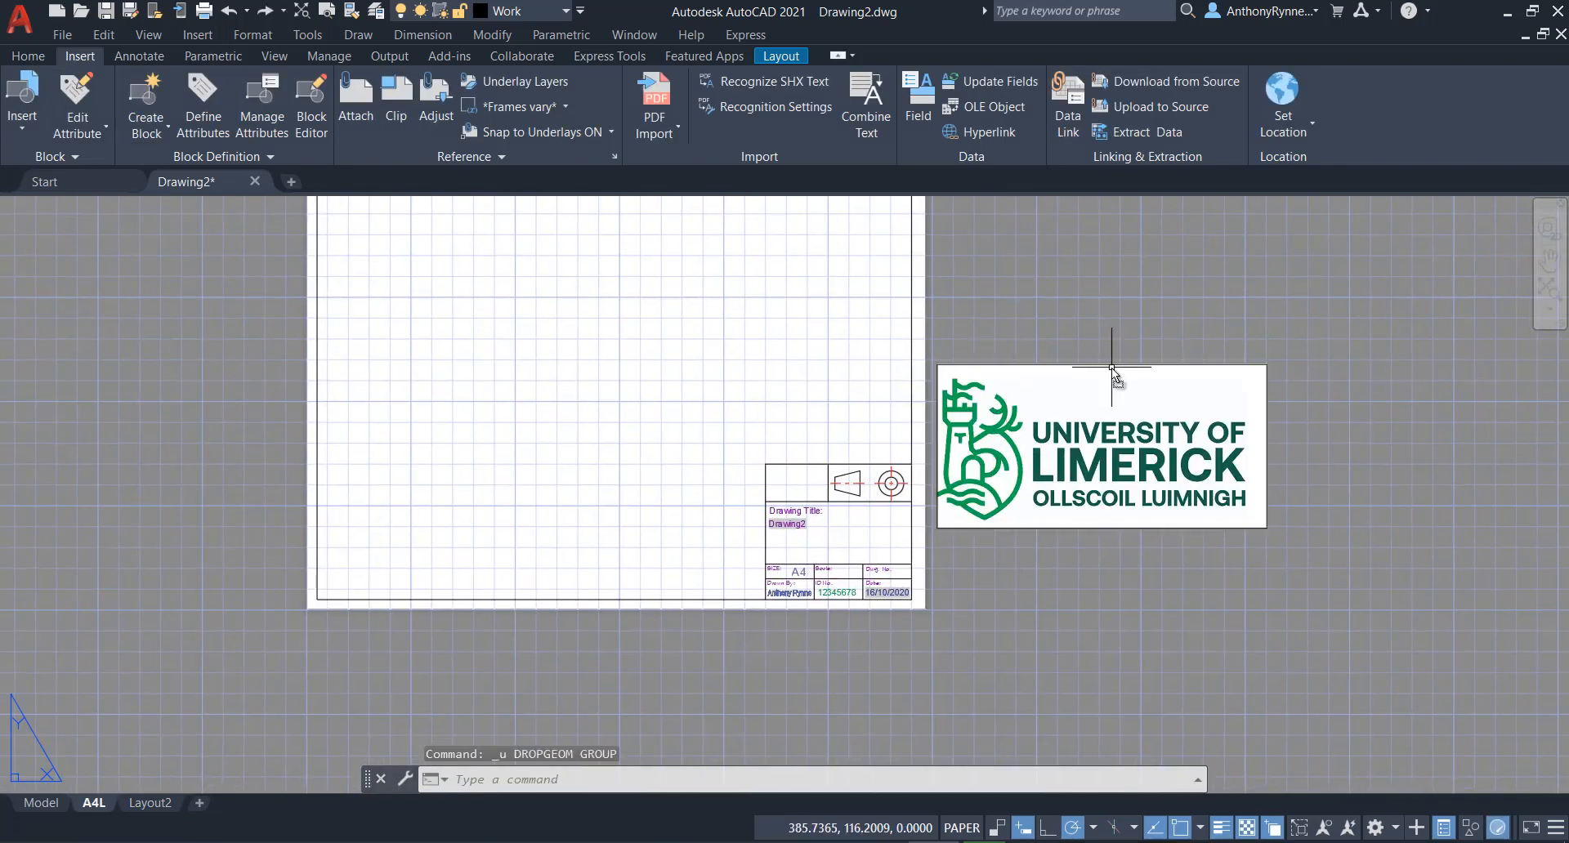
Assign the pasted logo to the Logo_TB layer and deselect it.
left_click(1100, 363)
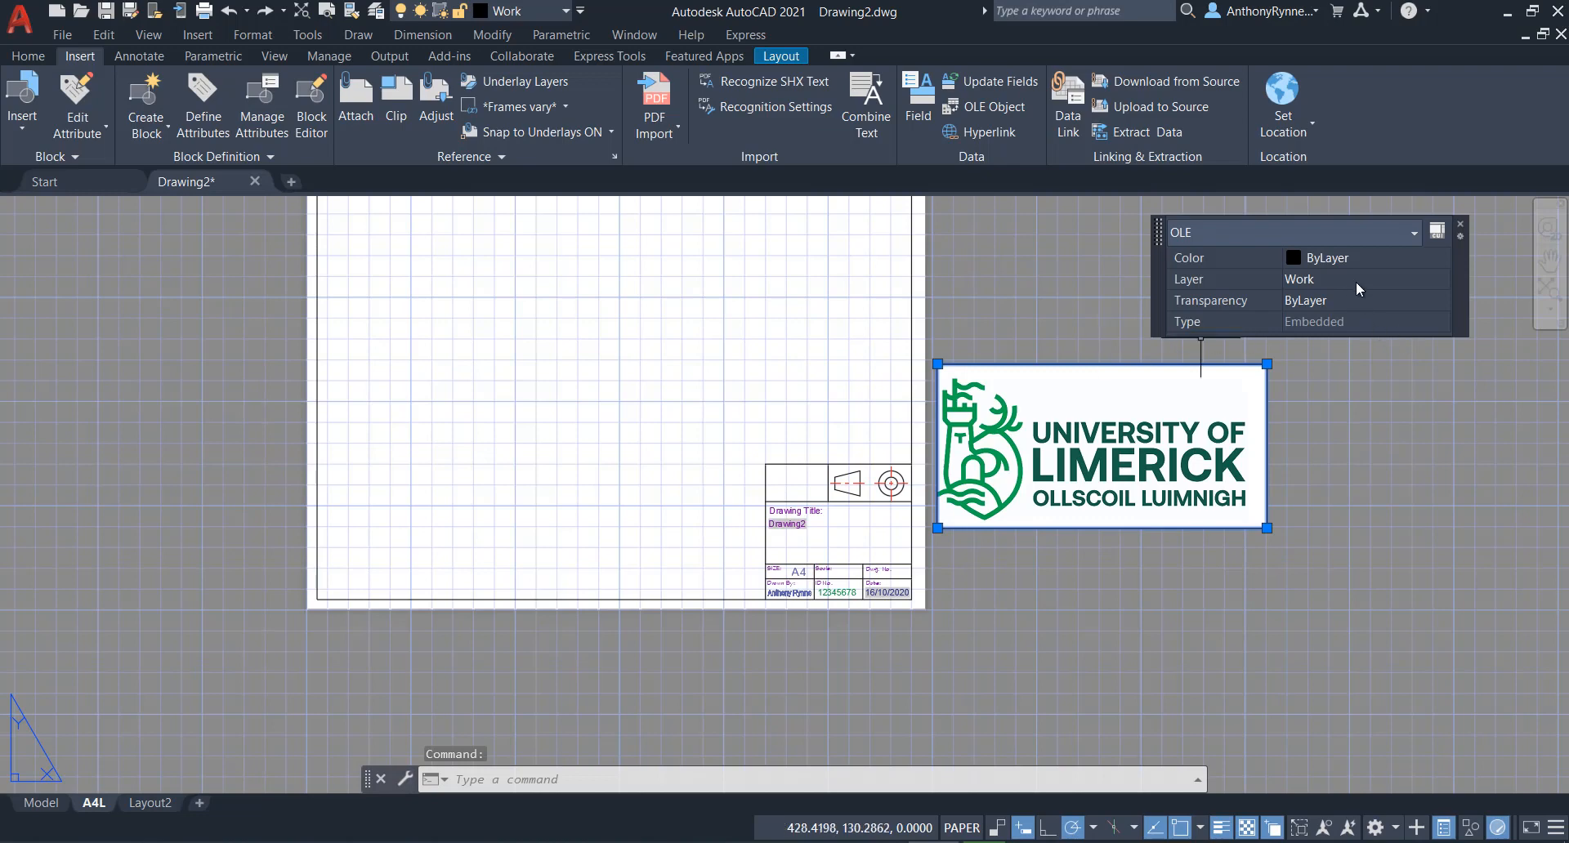
left_click(1441, 280)
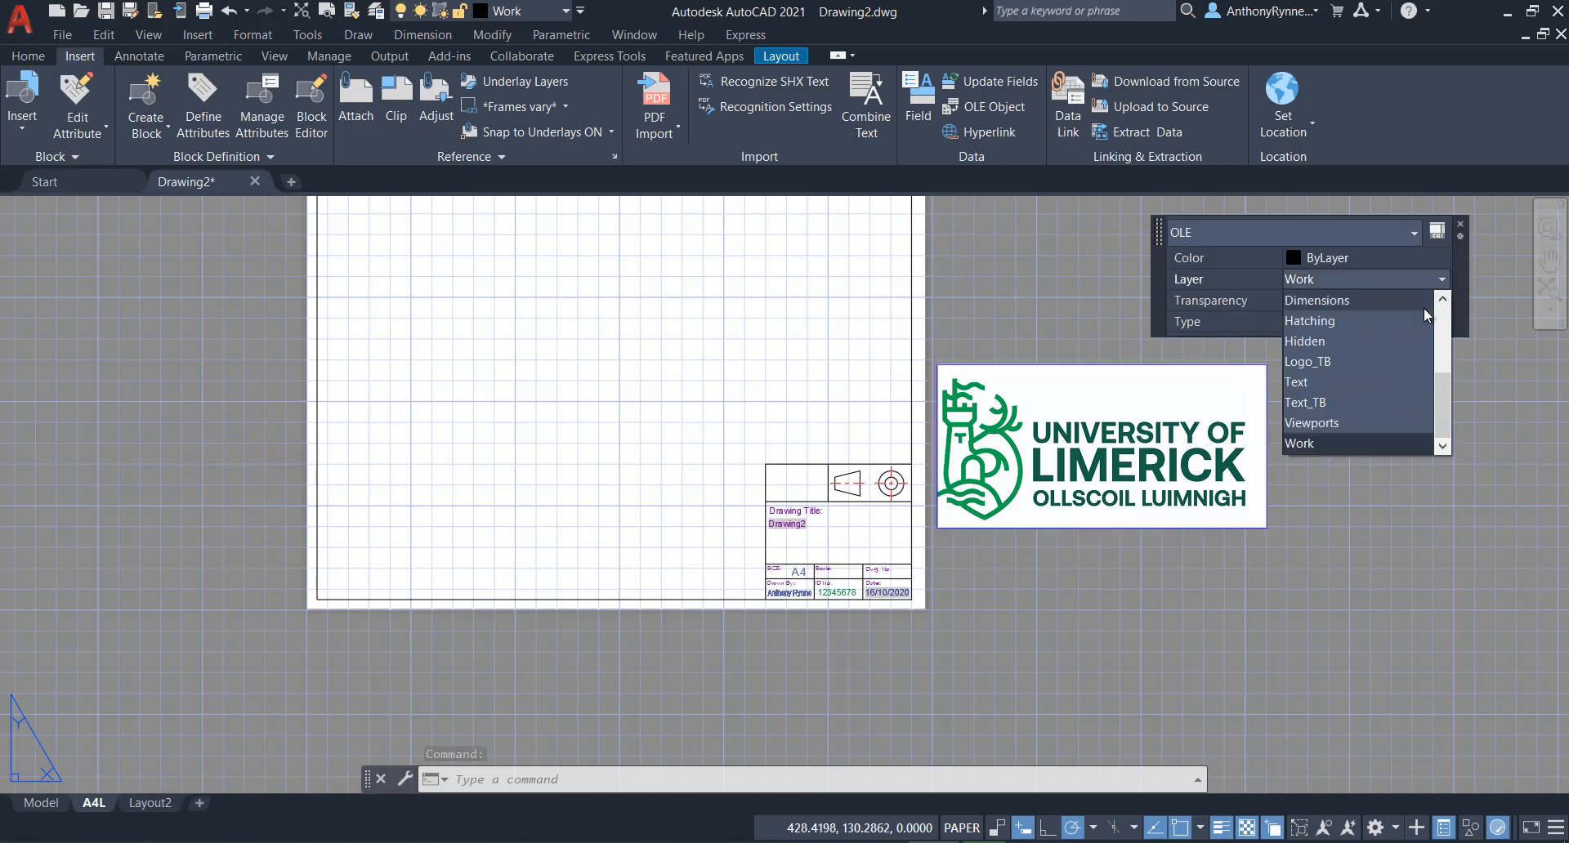
left_click(1306, 362)
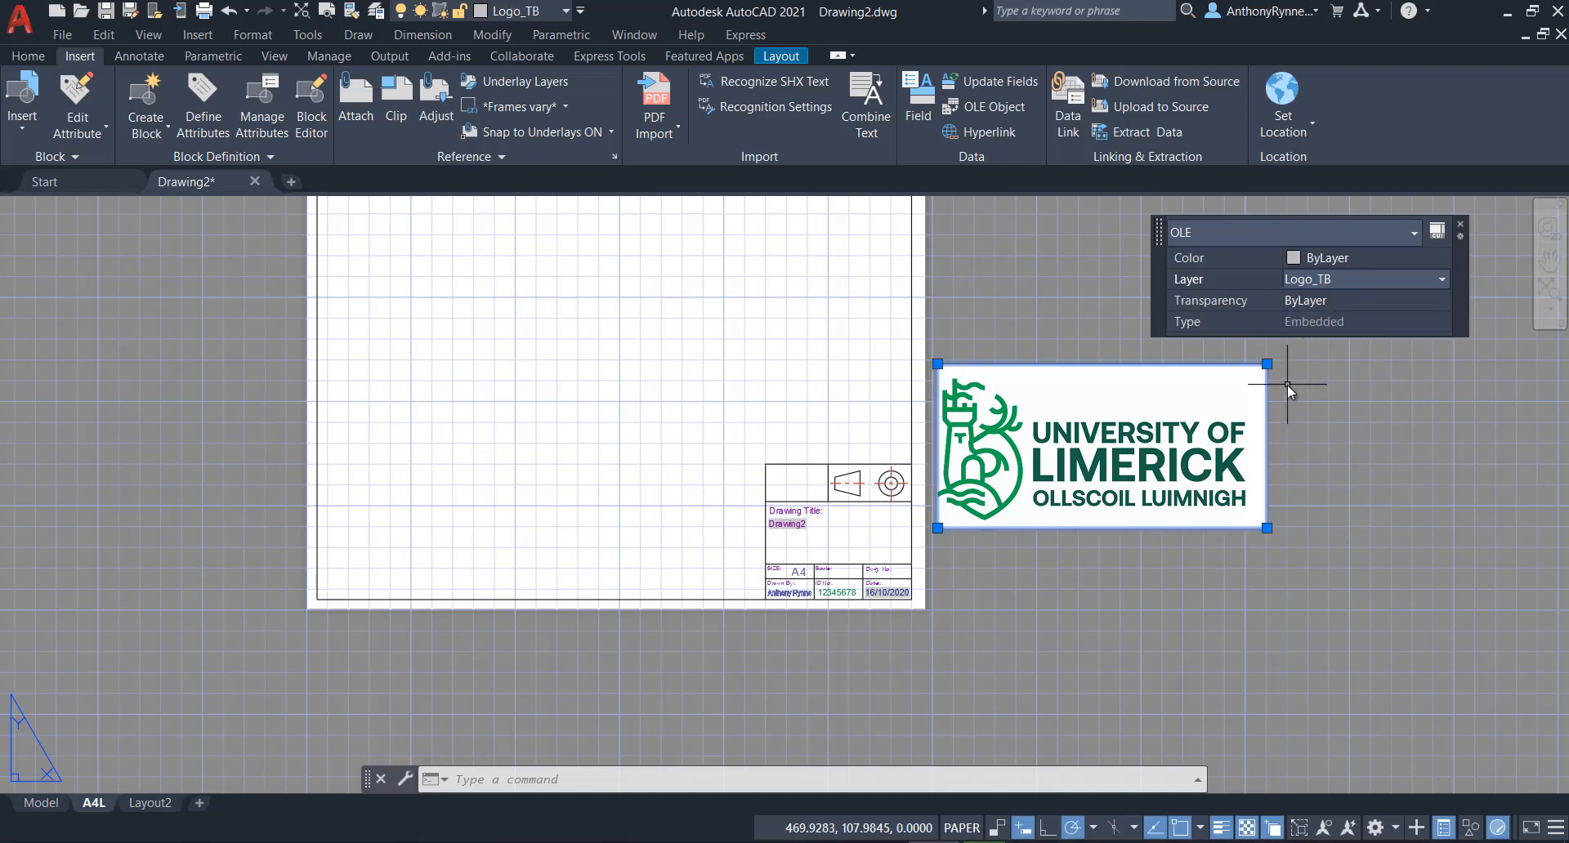
key("Escape")
Shrink the logo by its upper-left corner grip to roughly the width of the title block's empty cell.
left_click(1049, 353)
left_click(955, 360)
left_click(937, 363)
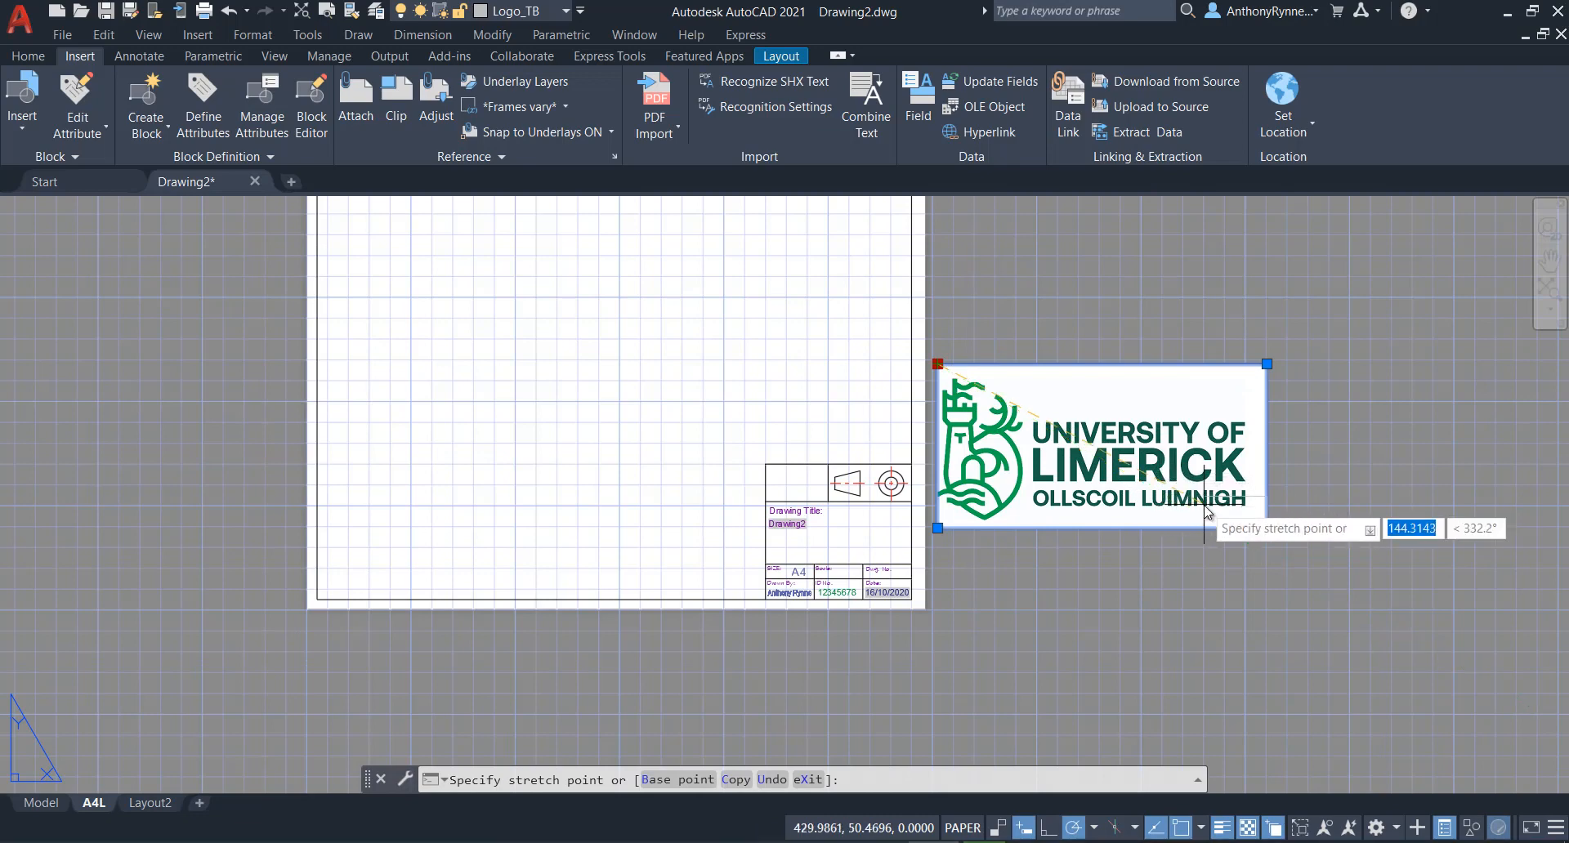
left_click(1204, 505)
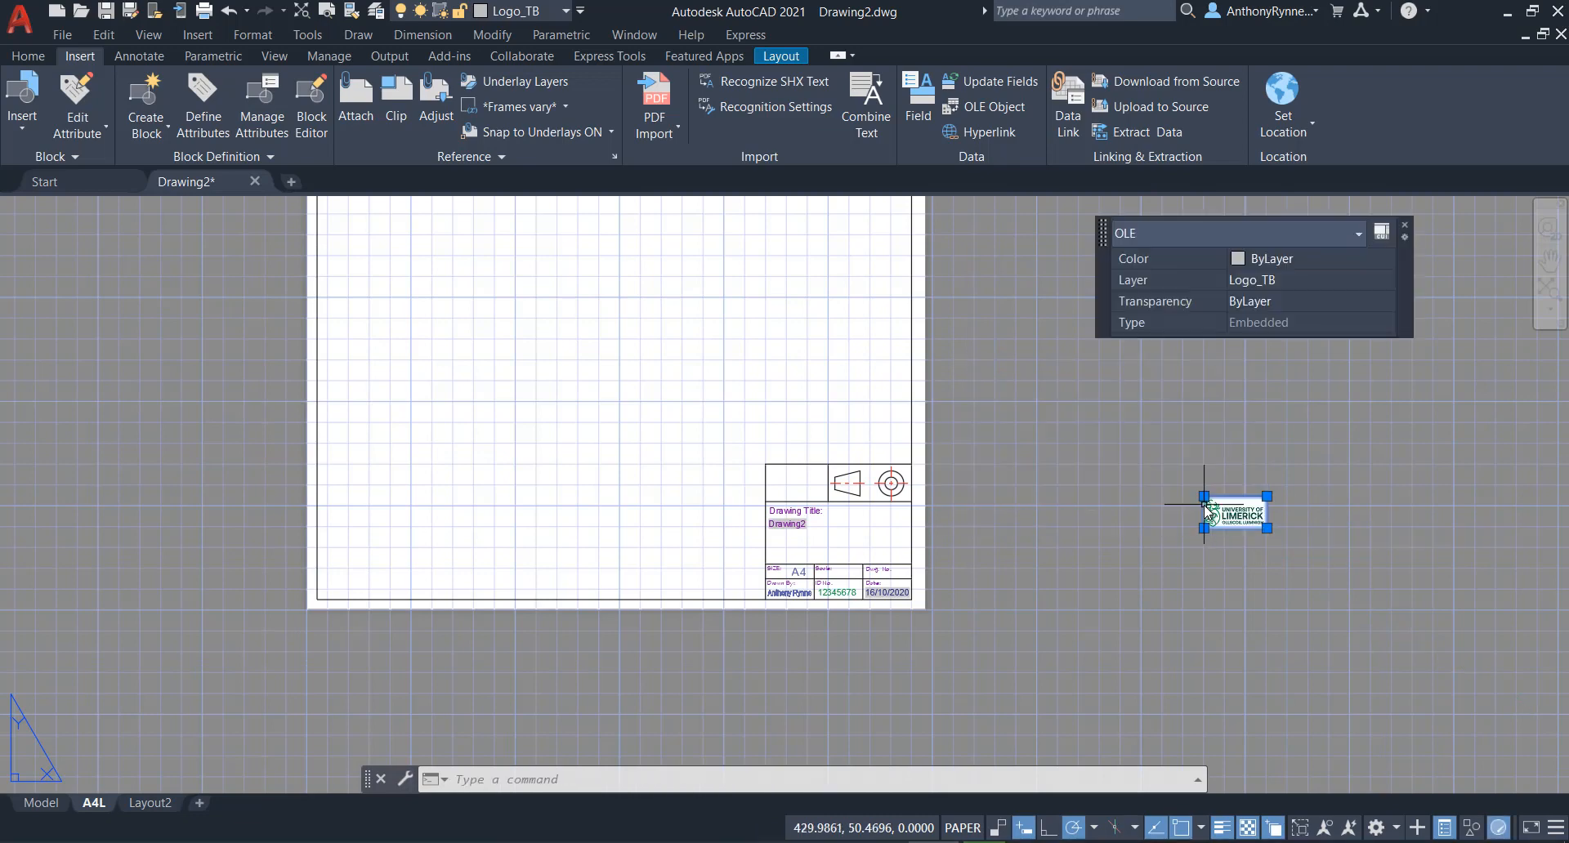
Move the logo by its lower-right corner onto the lower-right corner of the empty cell beside the projection symbol.
left_click(33, 57)
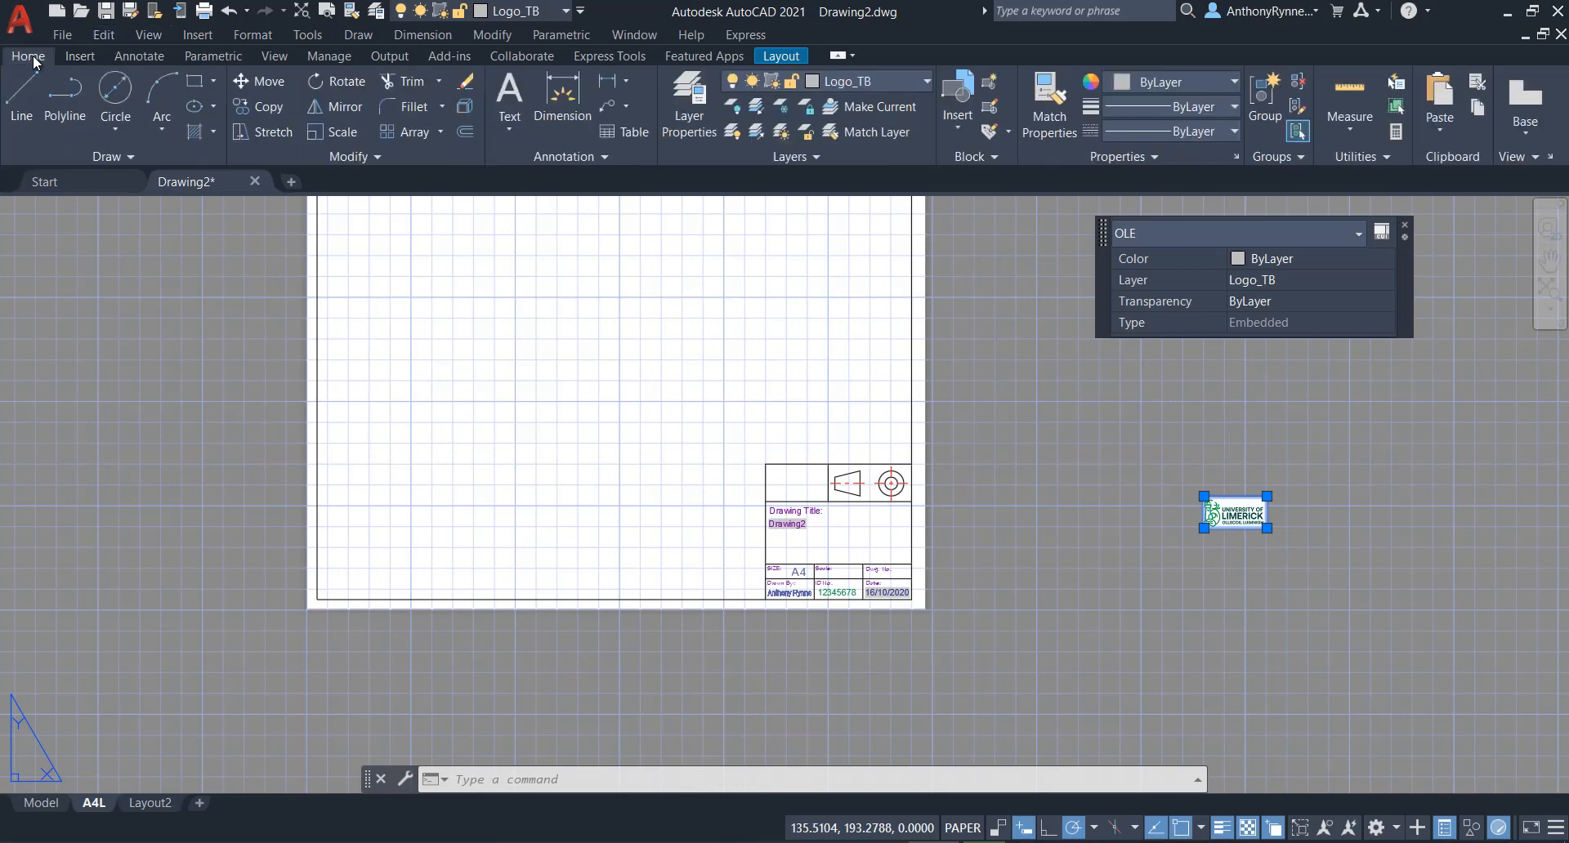
left_click(263, 82)
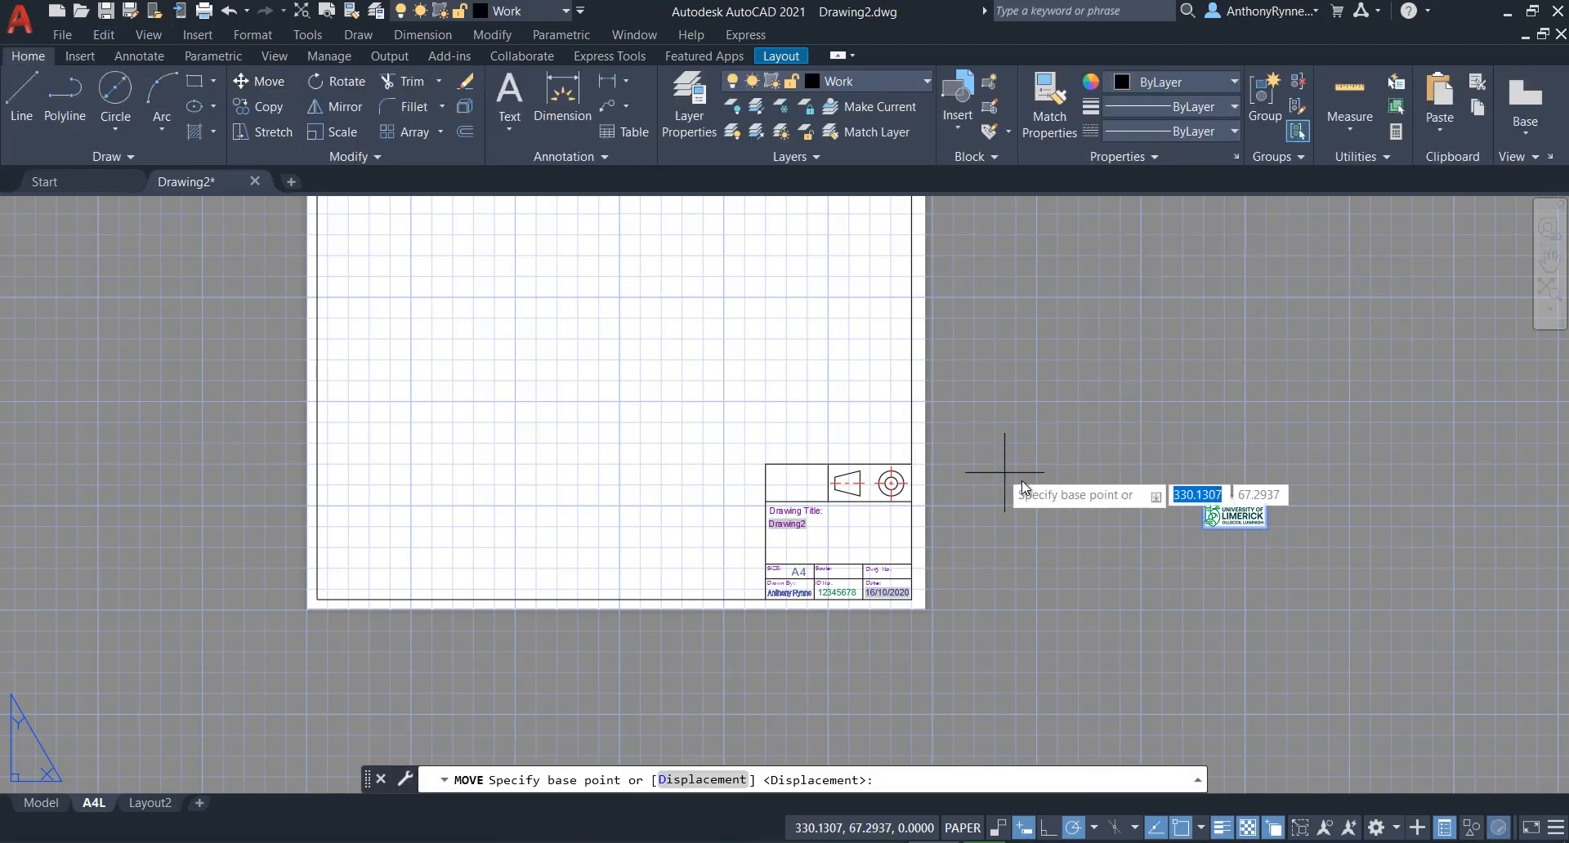
left_click(1266, 530)
scroll(858, 515, "up", 4)
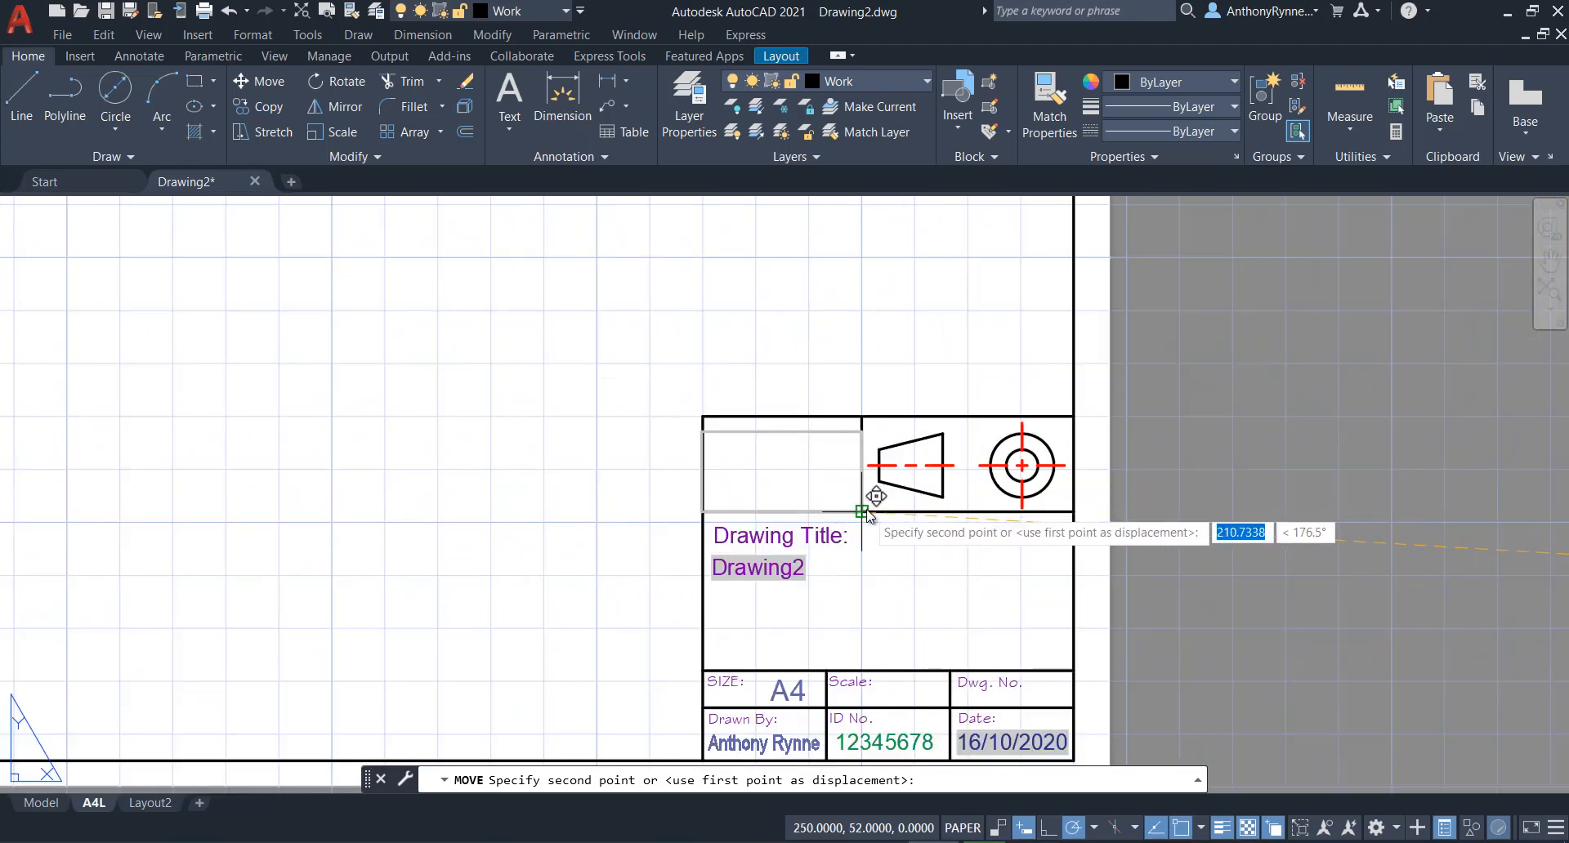
left_click(864, 511)
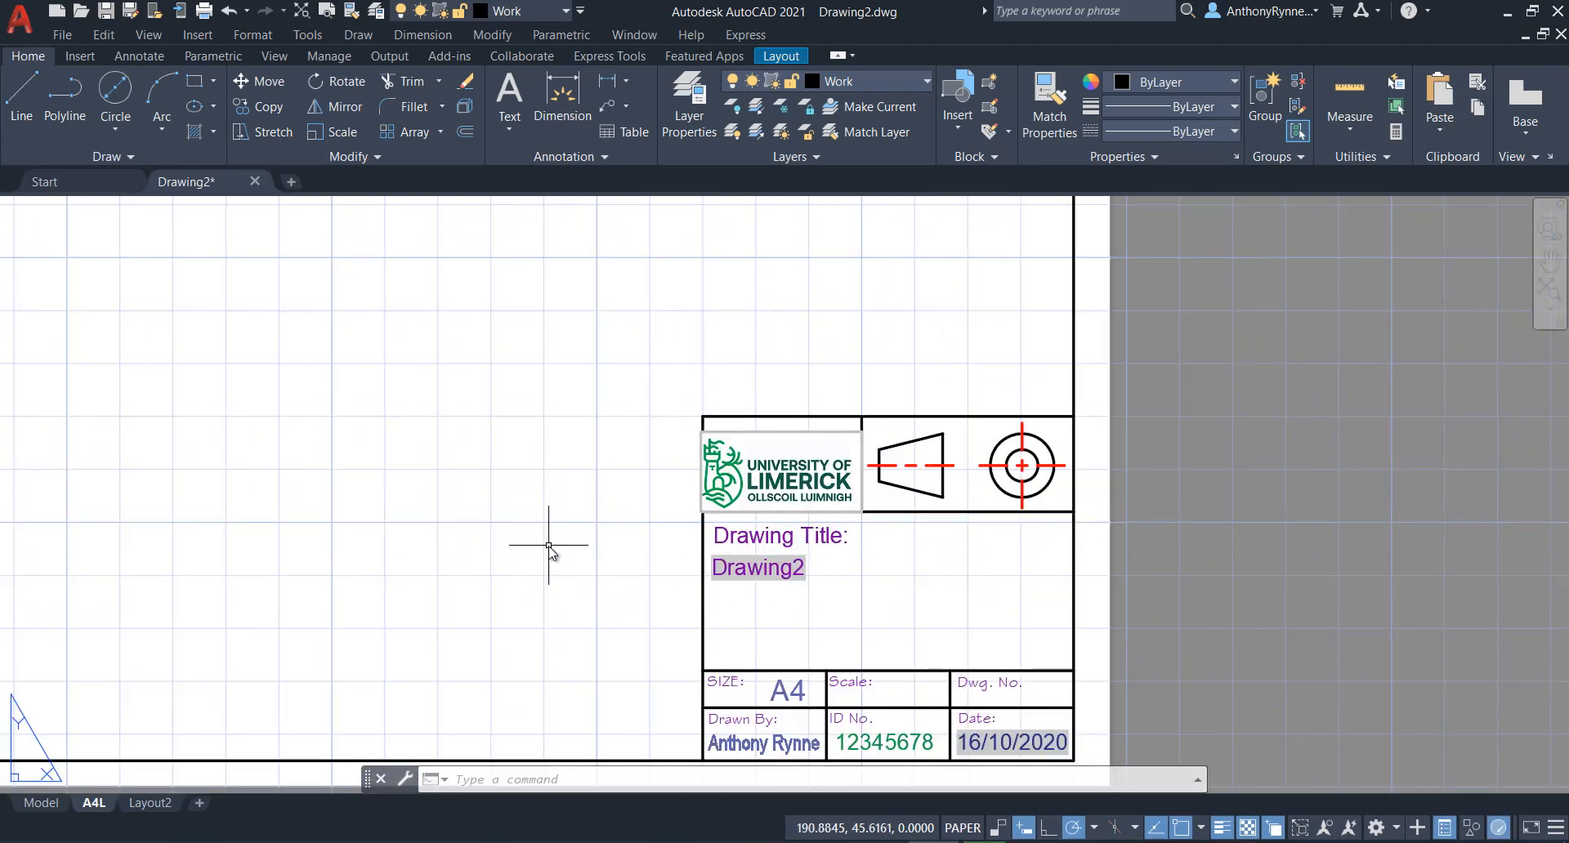
Shrink the logo by its upper-left corner grip to about 20 mm wide inside the cell.
left_click(744, 432)
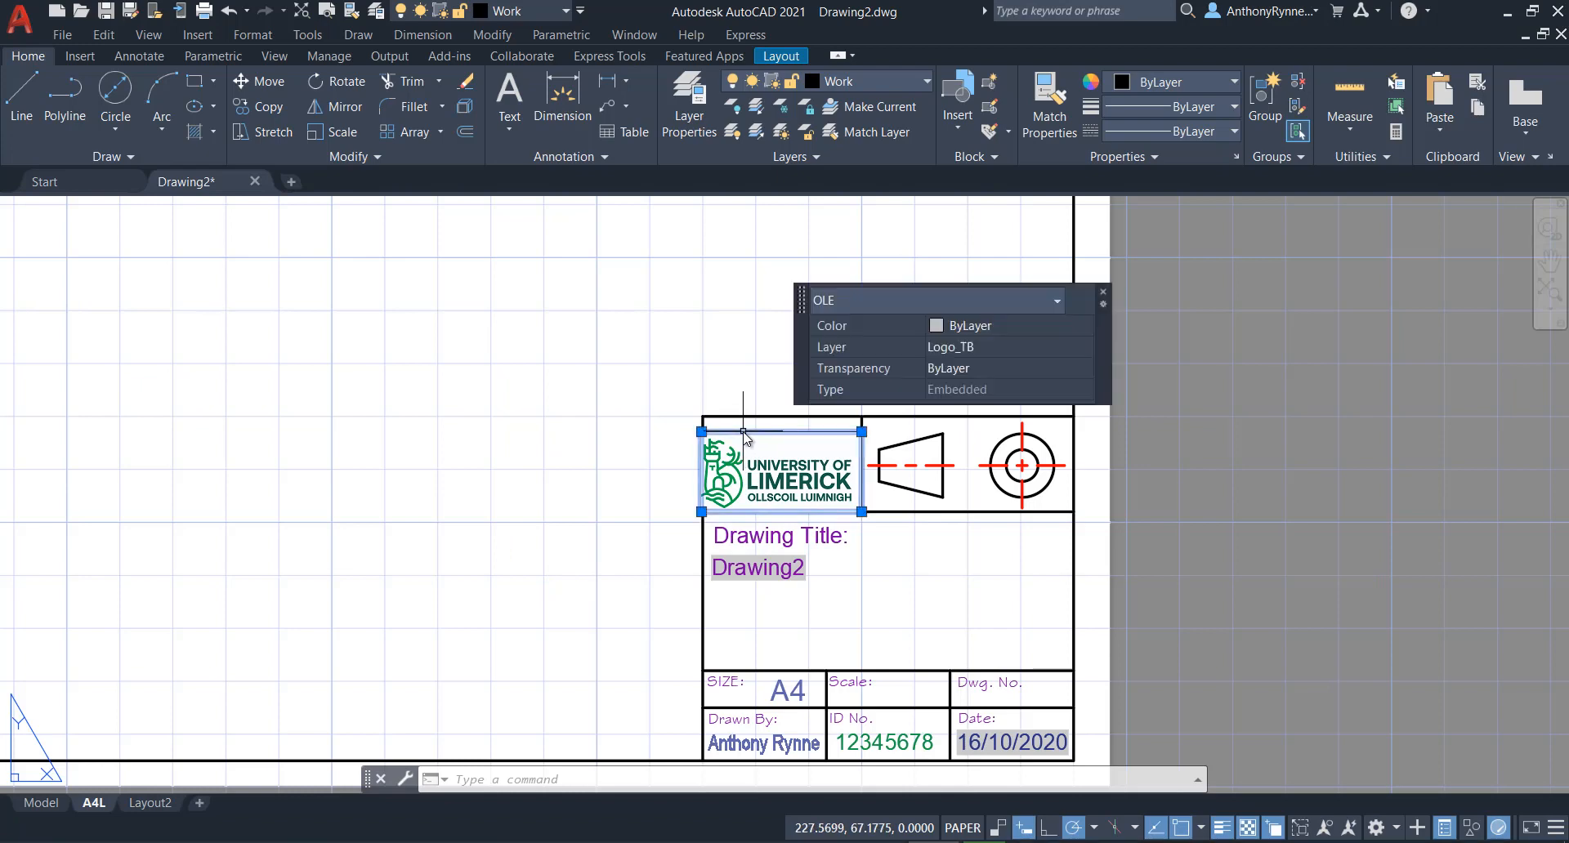
left_click(701, 432)
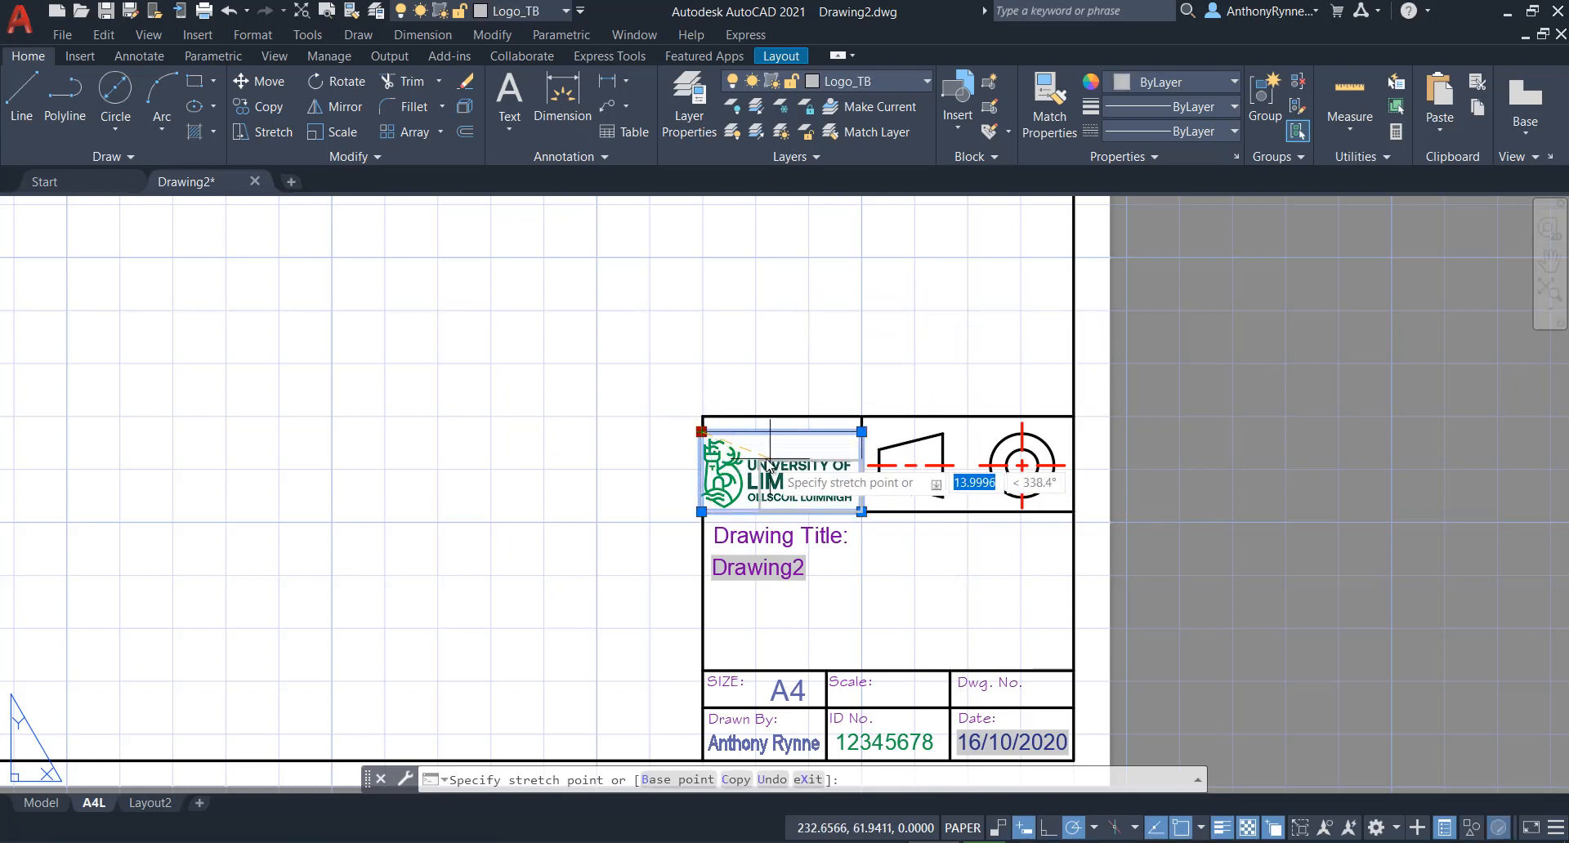
left_click(754, 458)
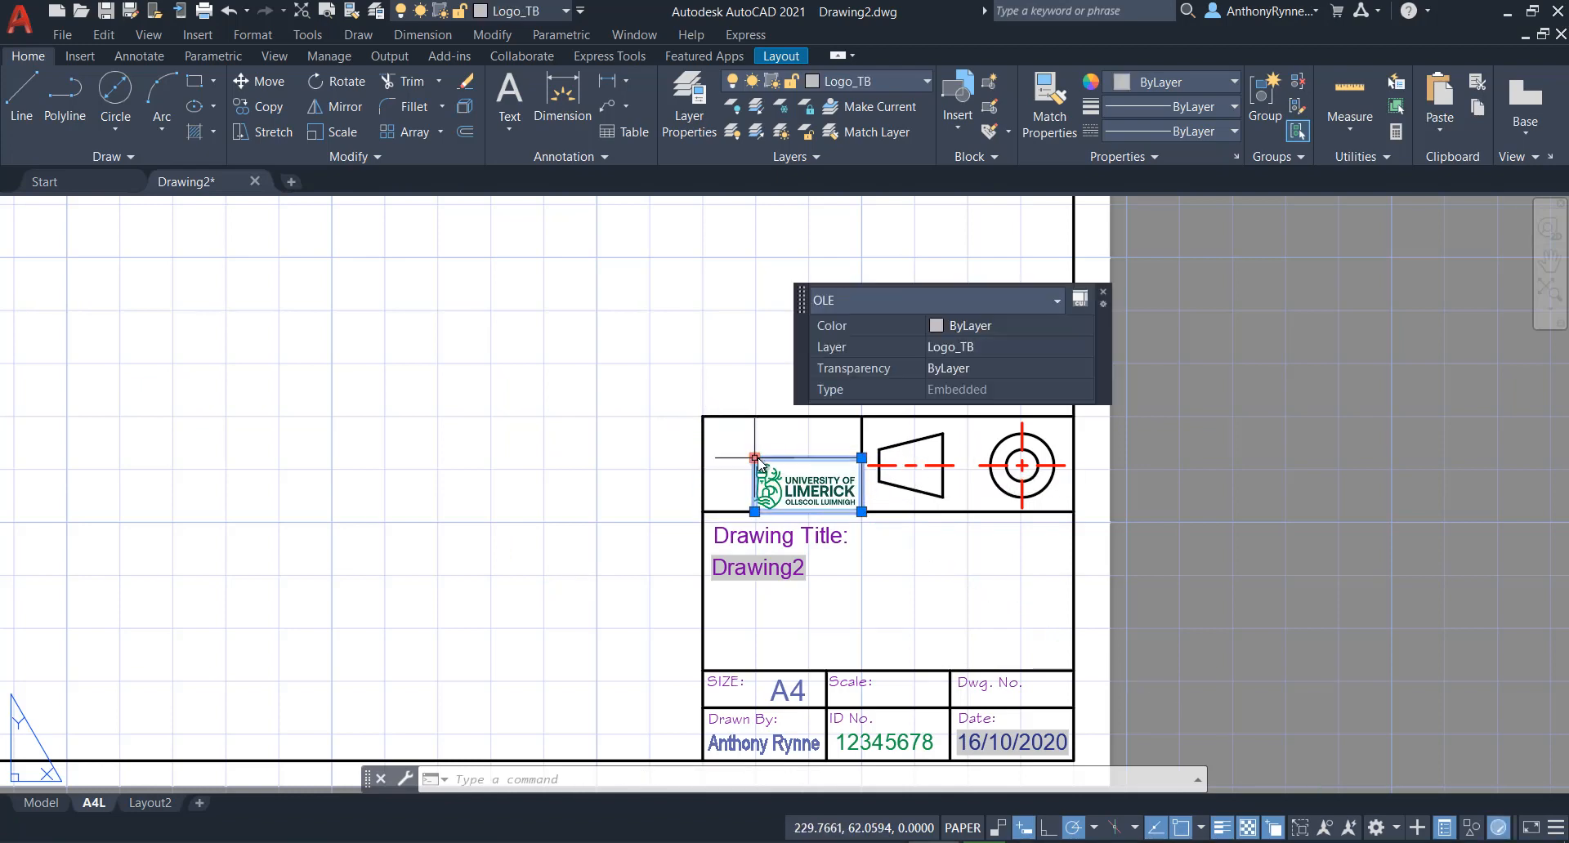
key("Escape")
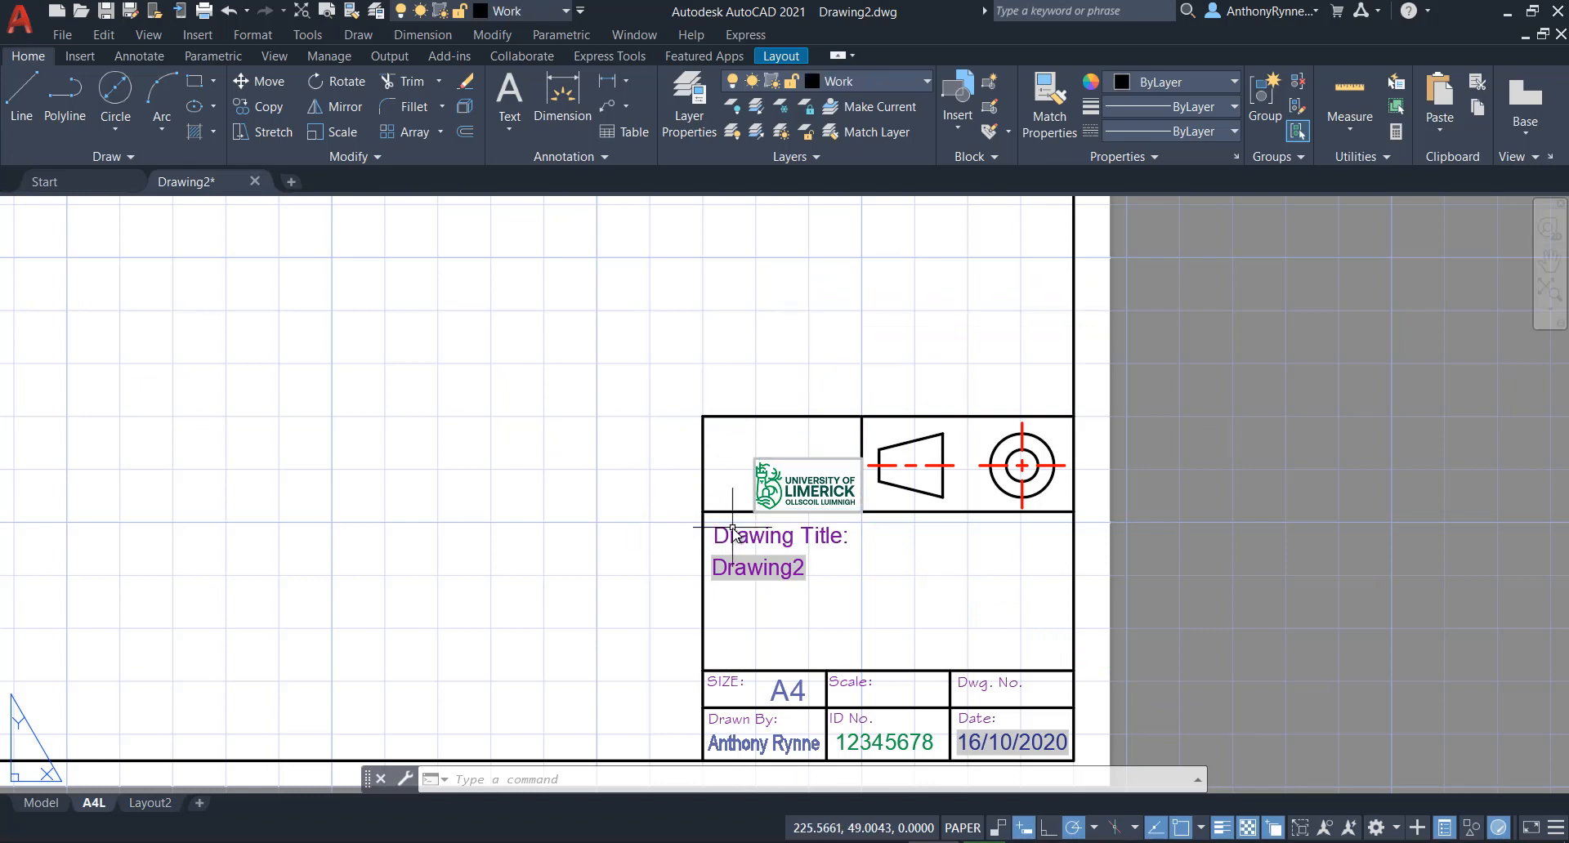
Enlarge the logo by its upper-left corner grip, snapping to the cell's lower-left corner so it spans the full 30 mm width.
scroll(838, 564, "up", 3)
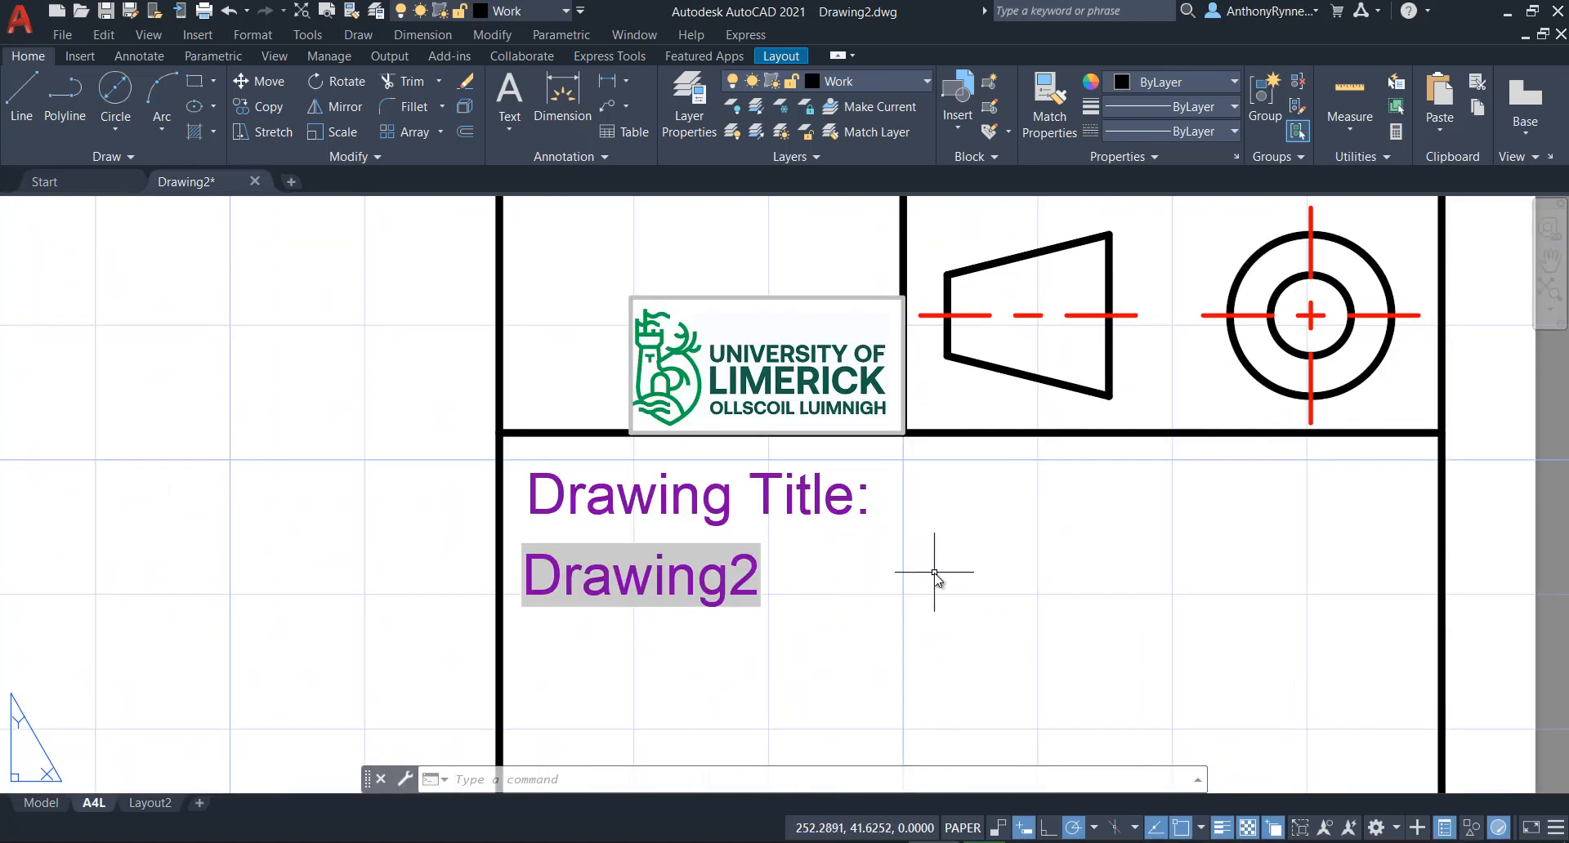
scroll(934, 572, "down", 2)
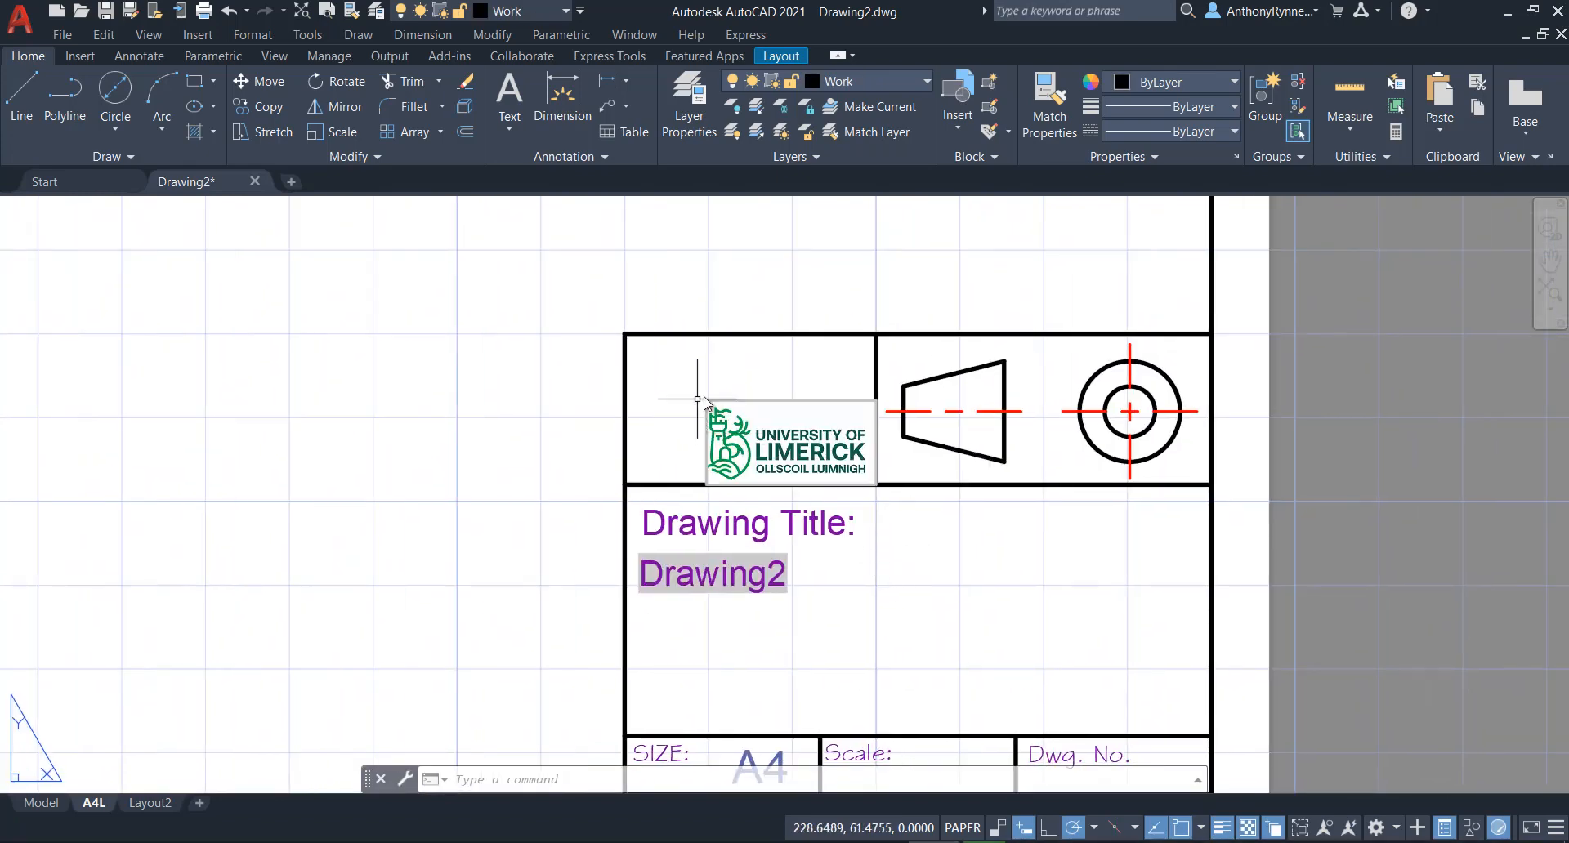
left_click(708, 400)
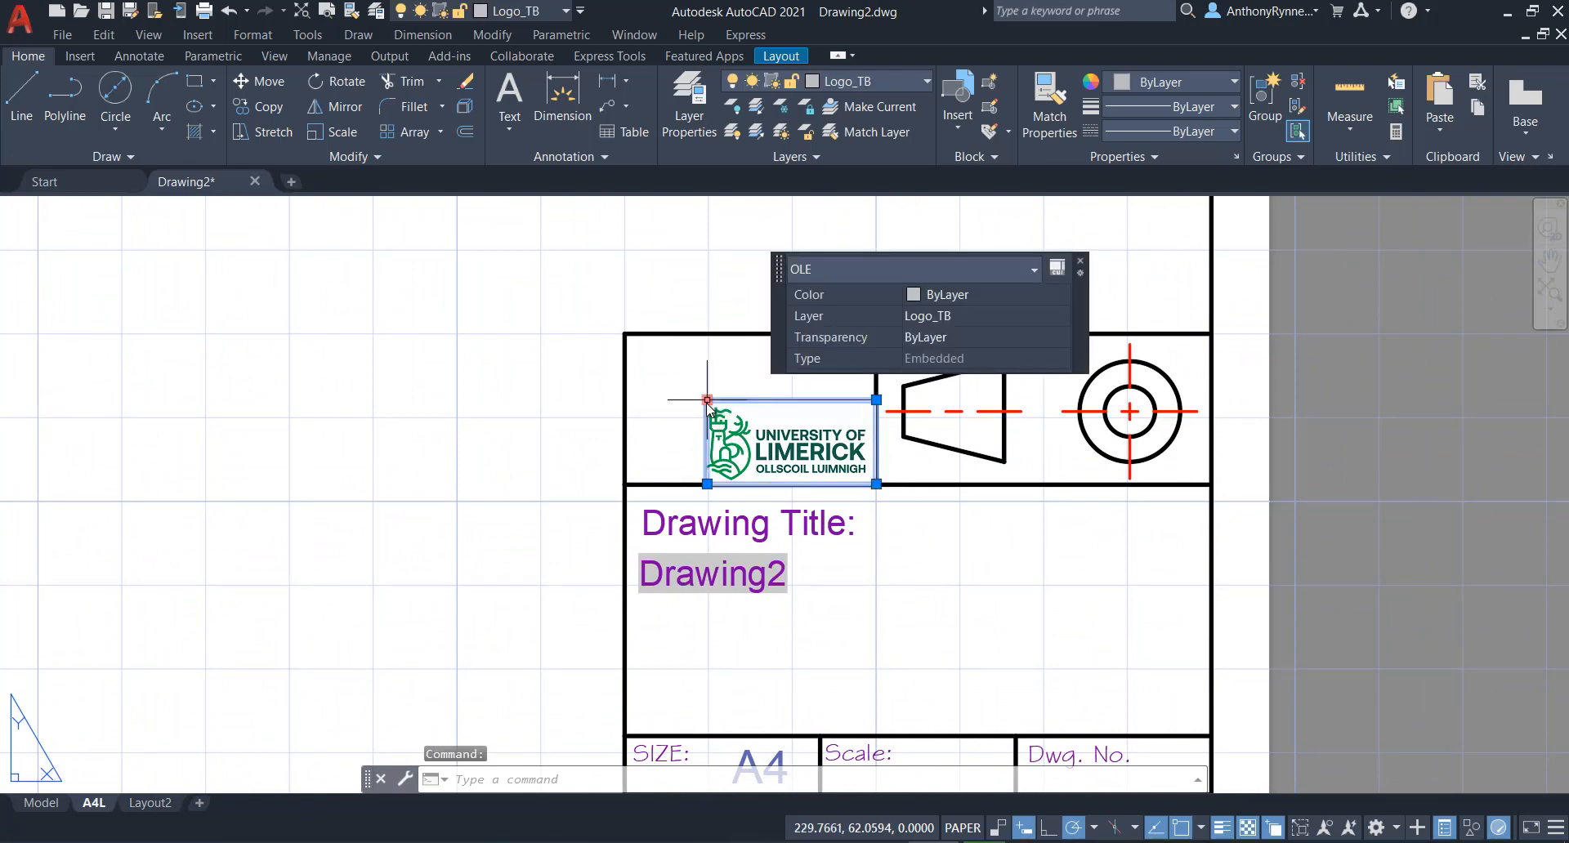
left_click(708, 400)
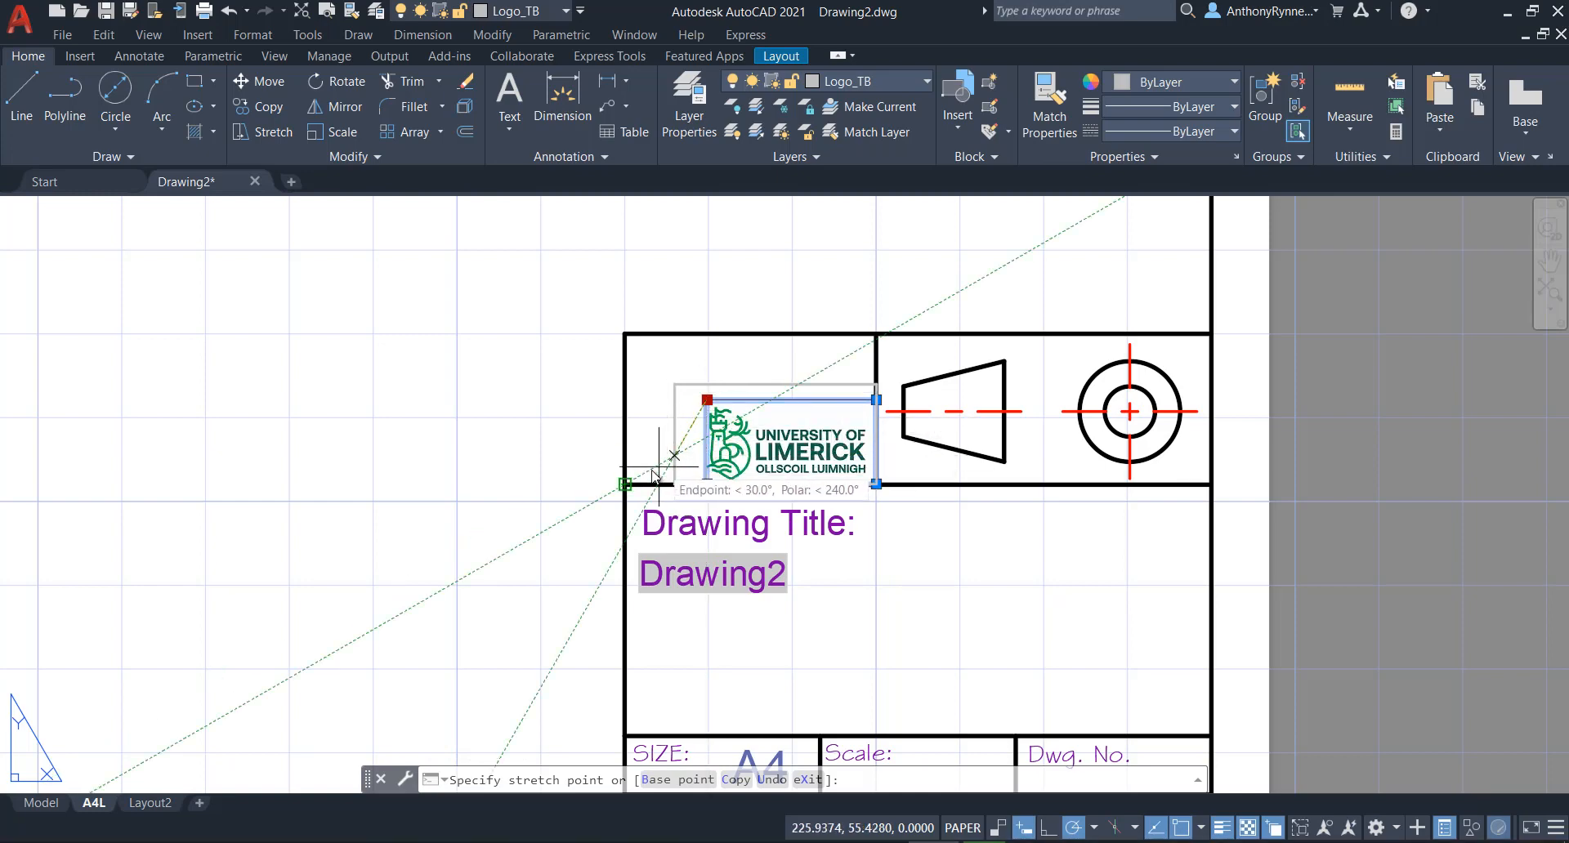
left_click(625, 484)
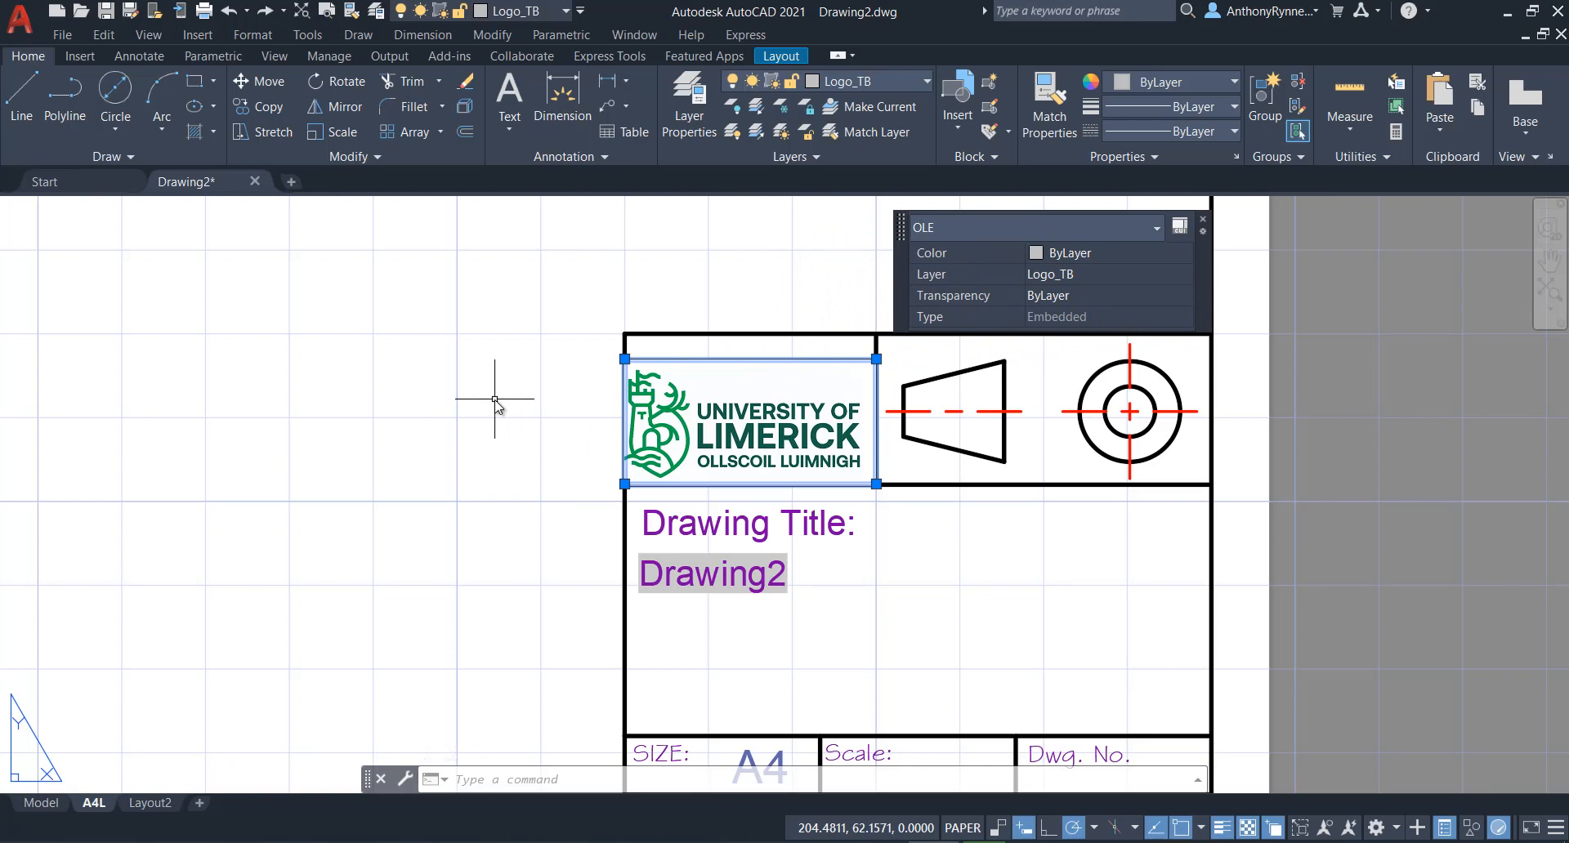
Check the logo's geometry and aspect lock in its properties, close the properties and deselect the logo.
key("ctrl+1")
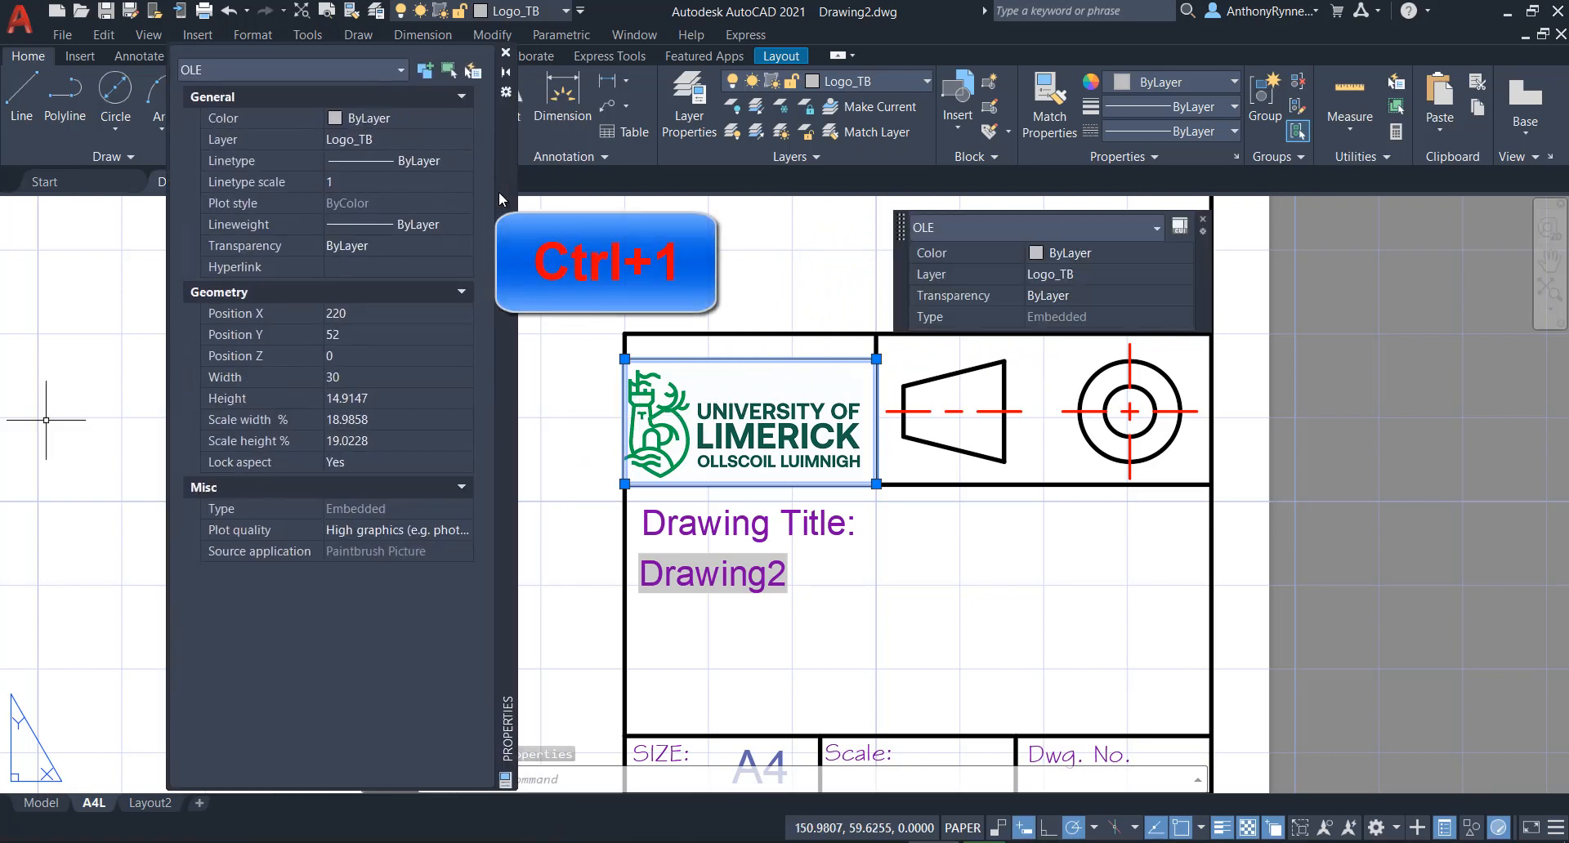
left_click_drag(463, 192, 433, 175)
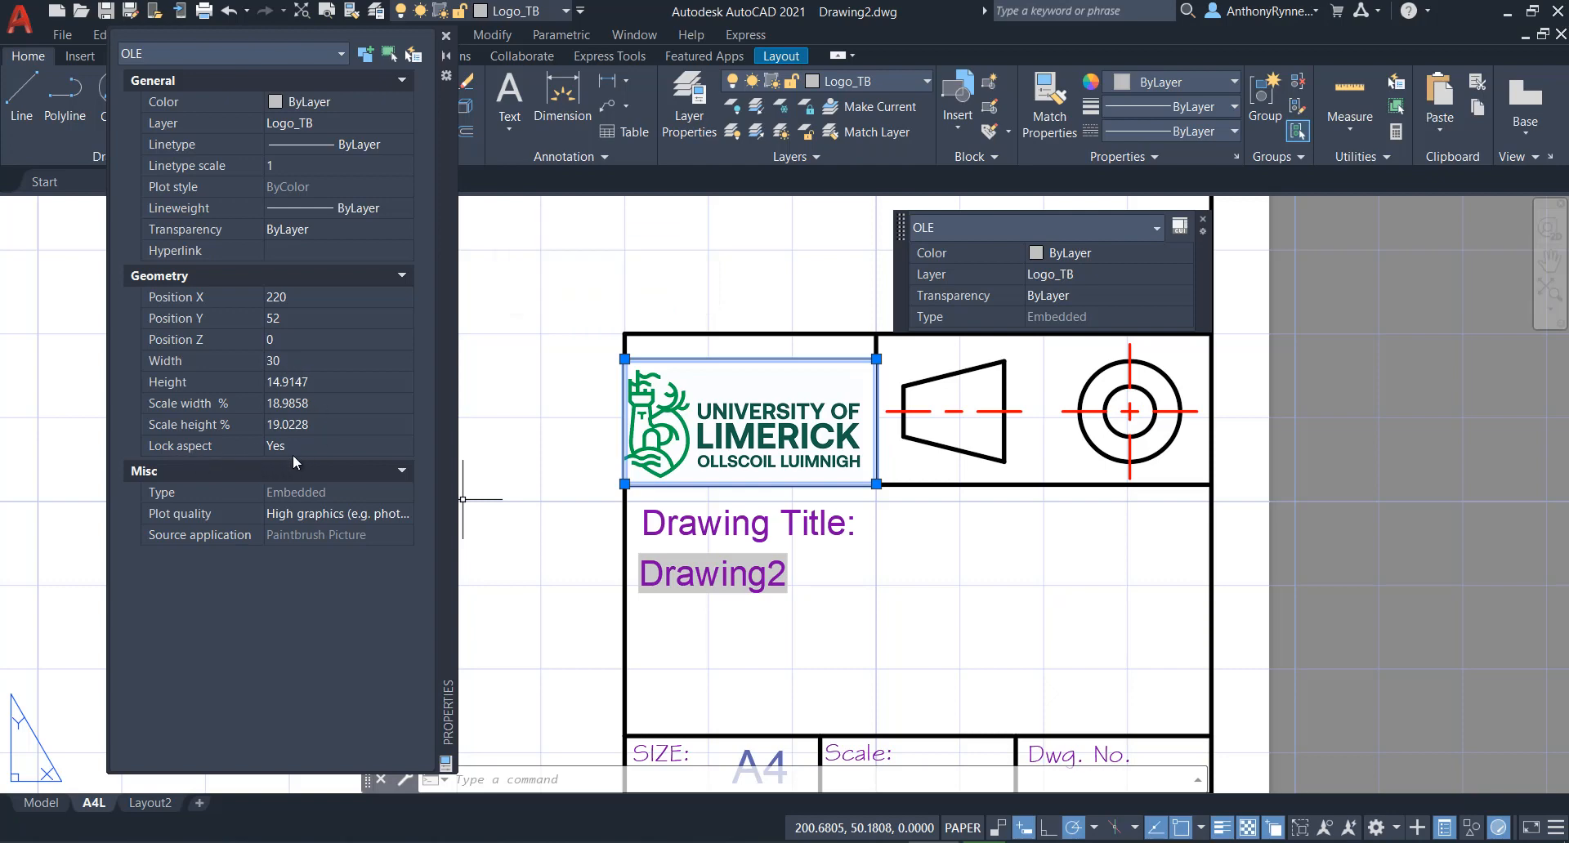
left_click(446, 35)
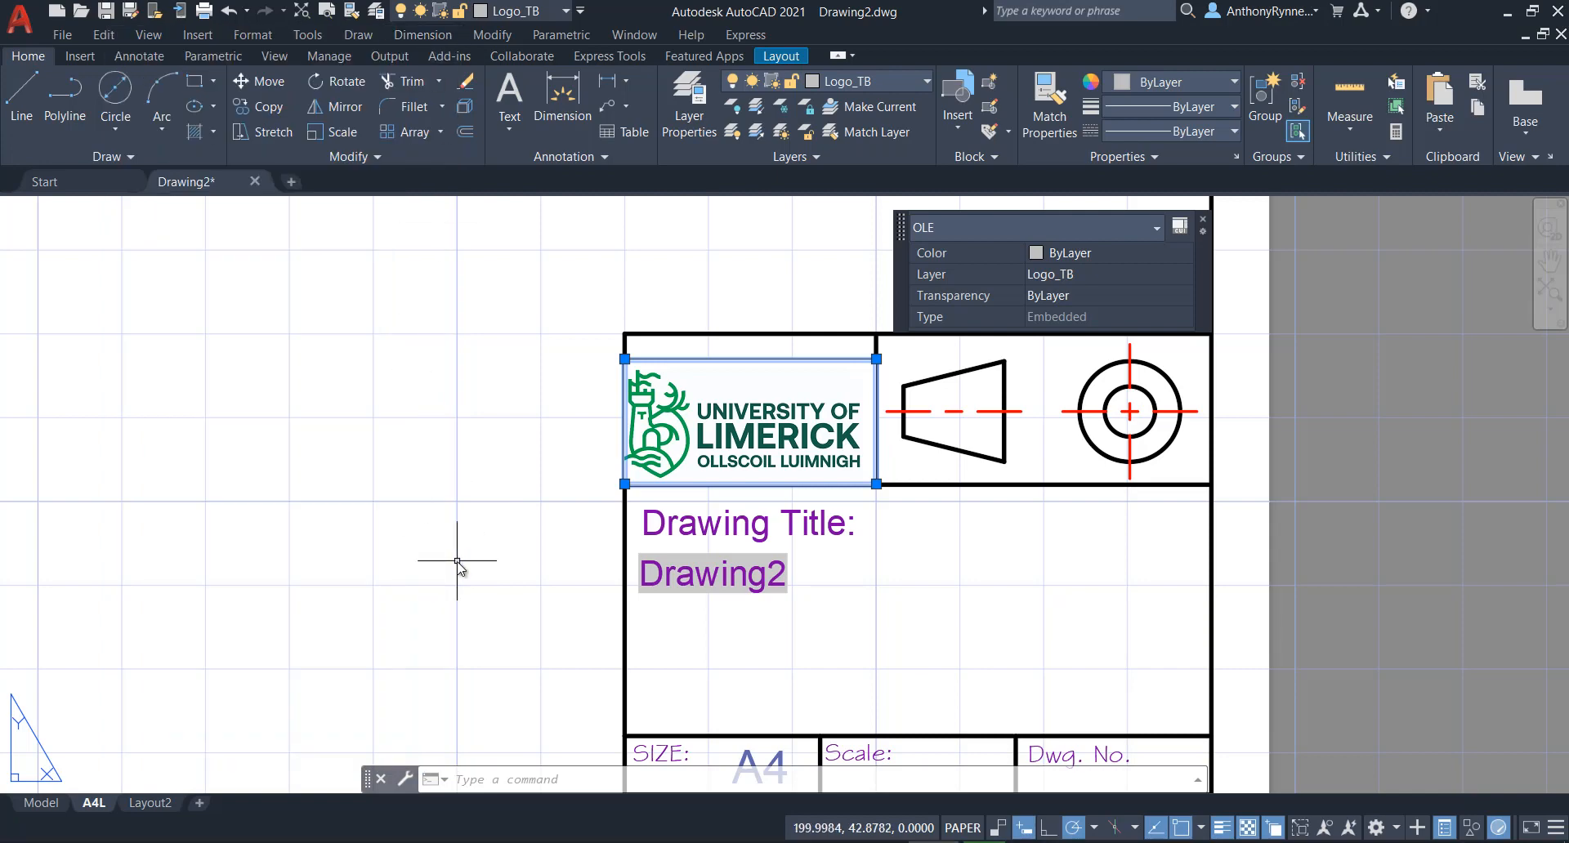
key("Escape")
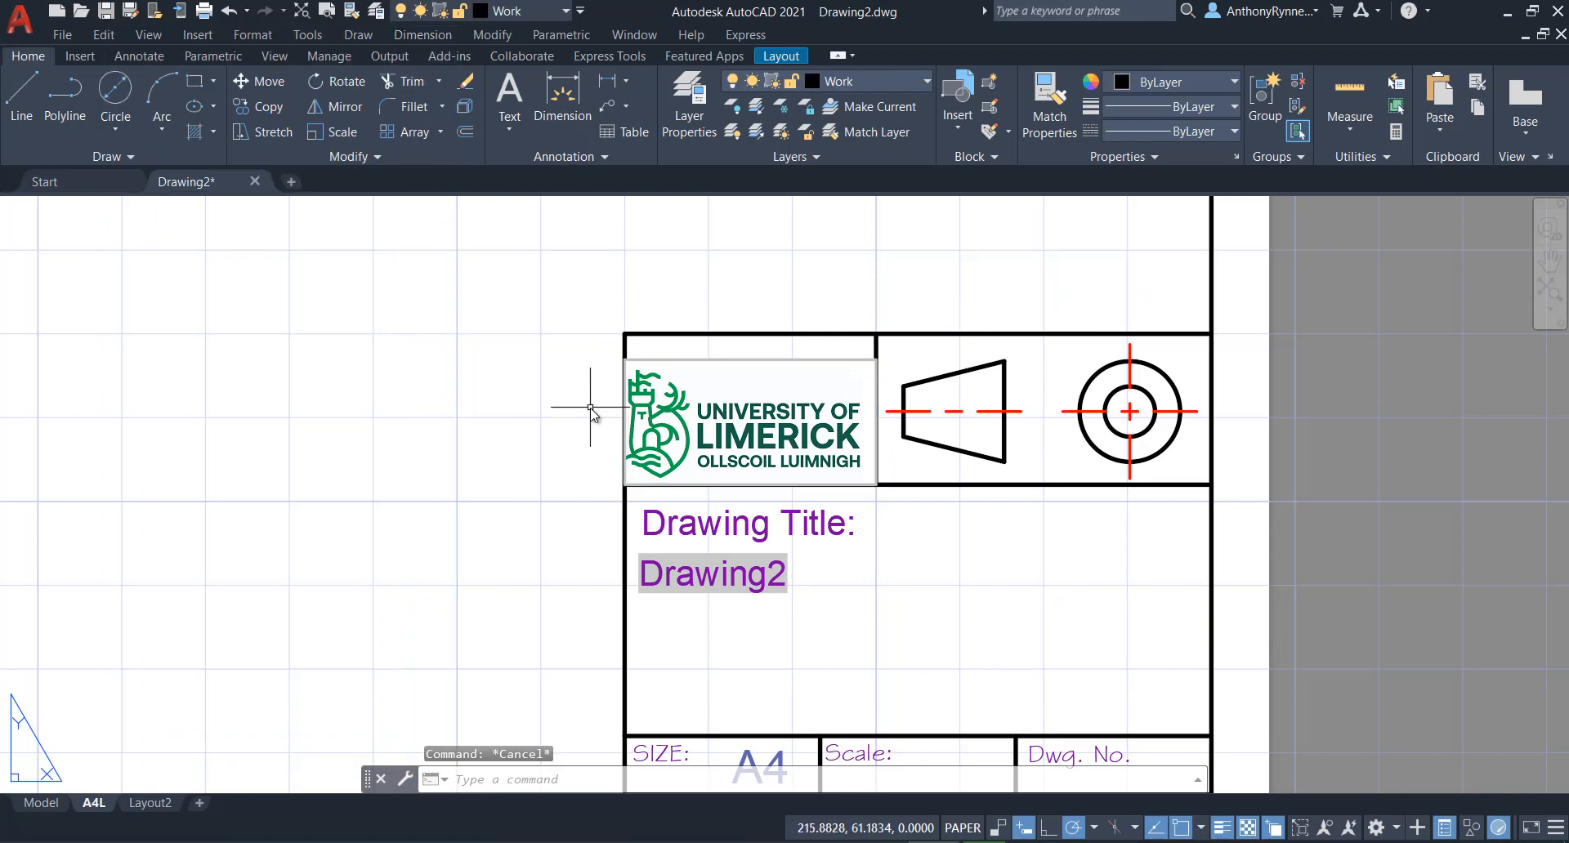
Move the logo by the midpoint of its right edge onto the midpoint of the line separating it from the projection symbol.
type("M")
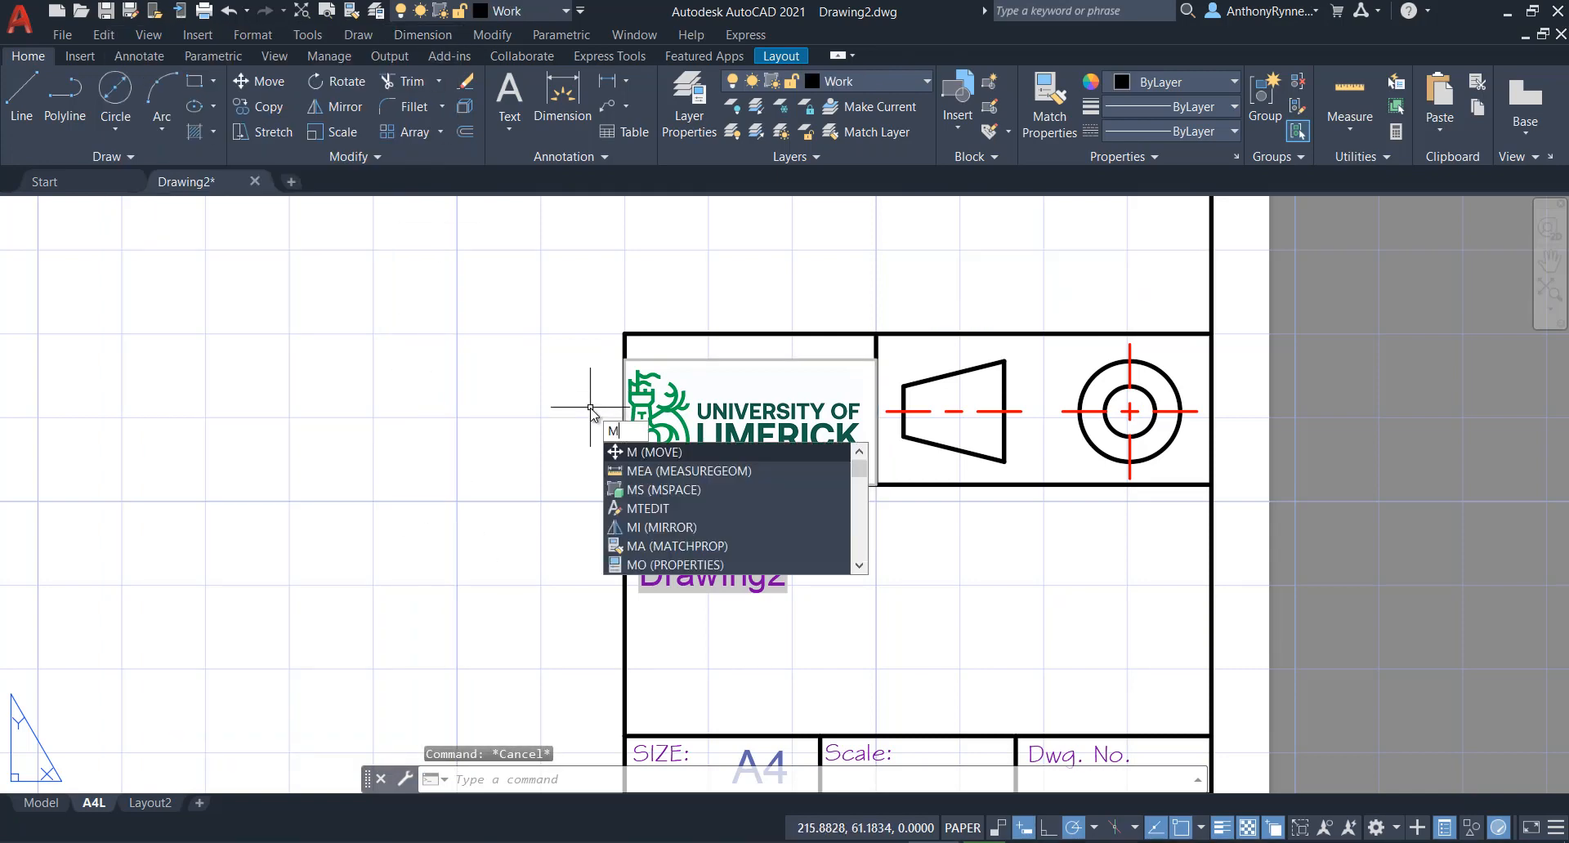
key("Return")
left_click(711, 353)
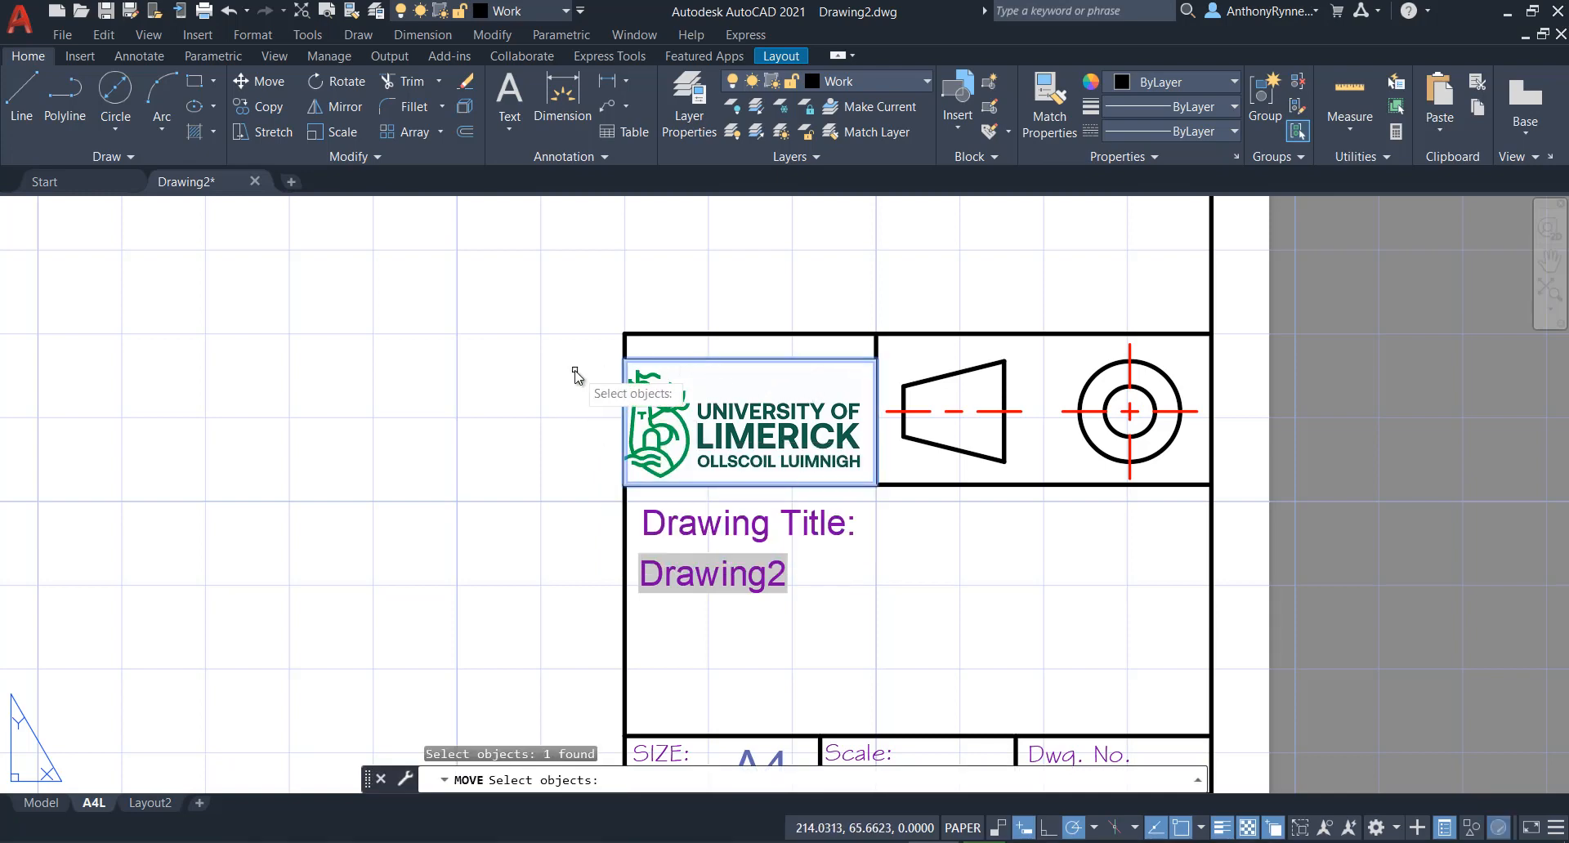
key("Return")
right_click(564, 372, "shift")
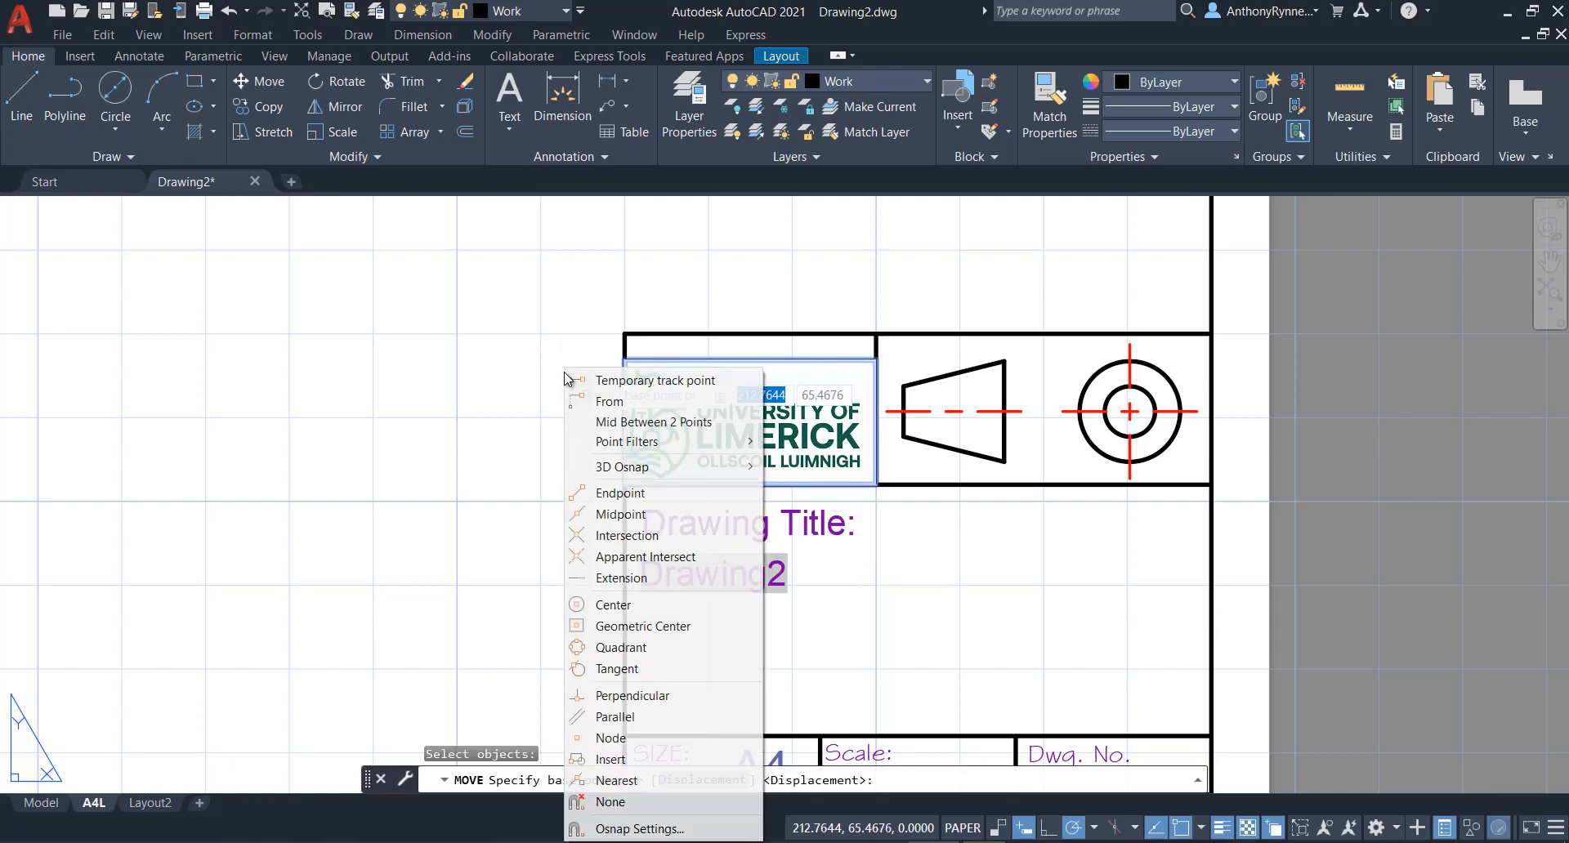
left_click(622, 515)
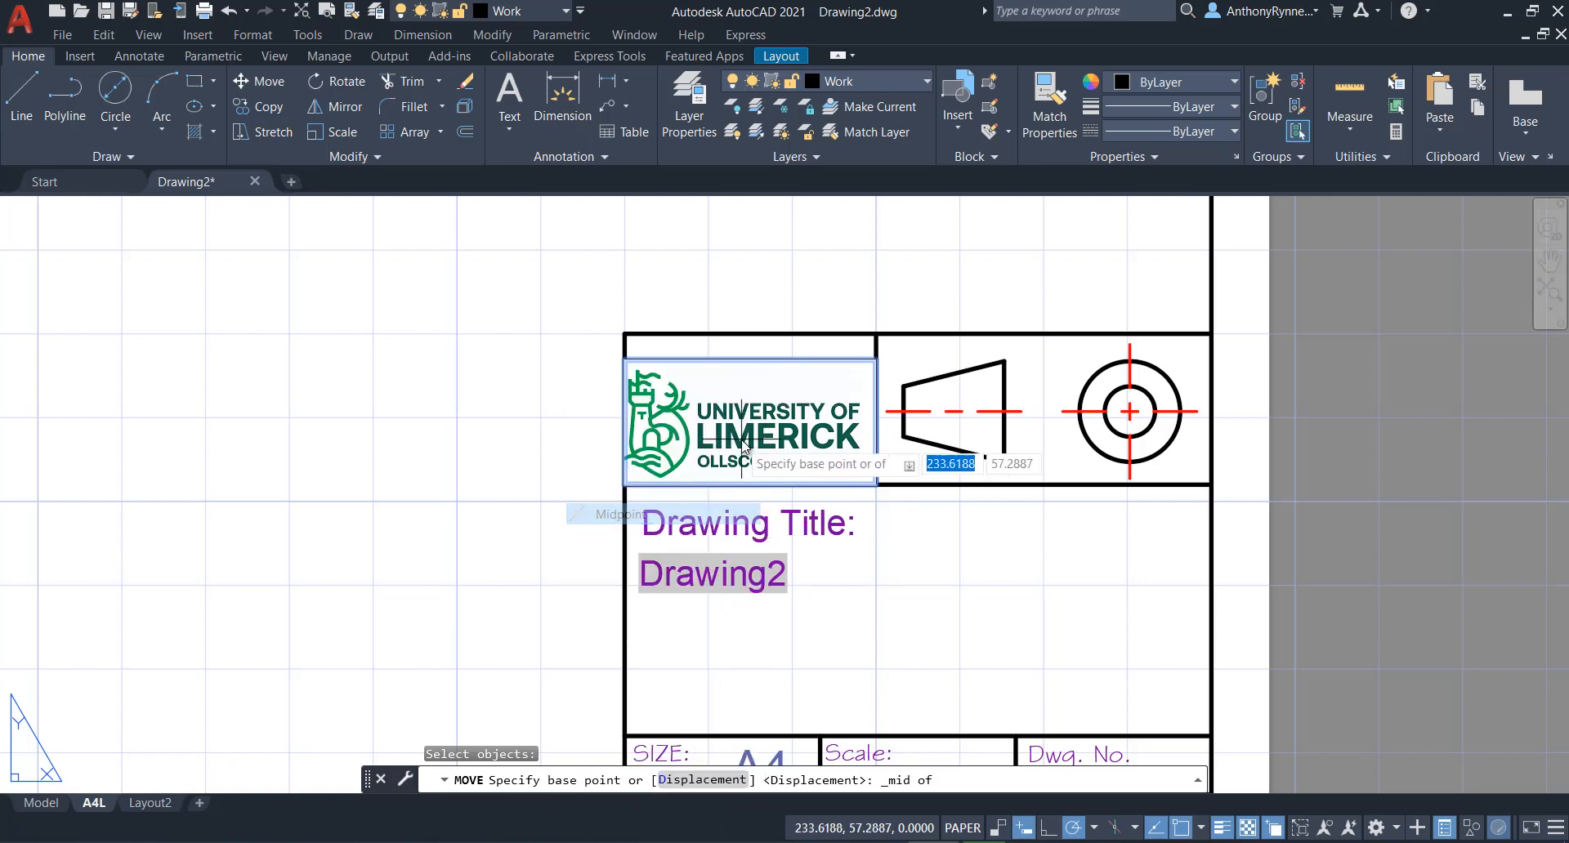
left_click(878, 421)
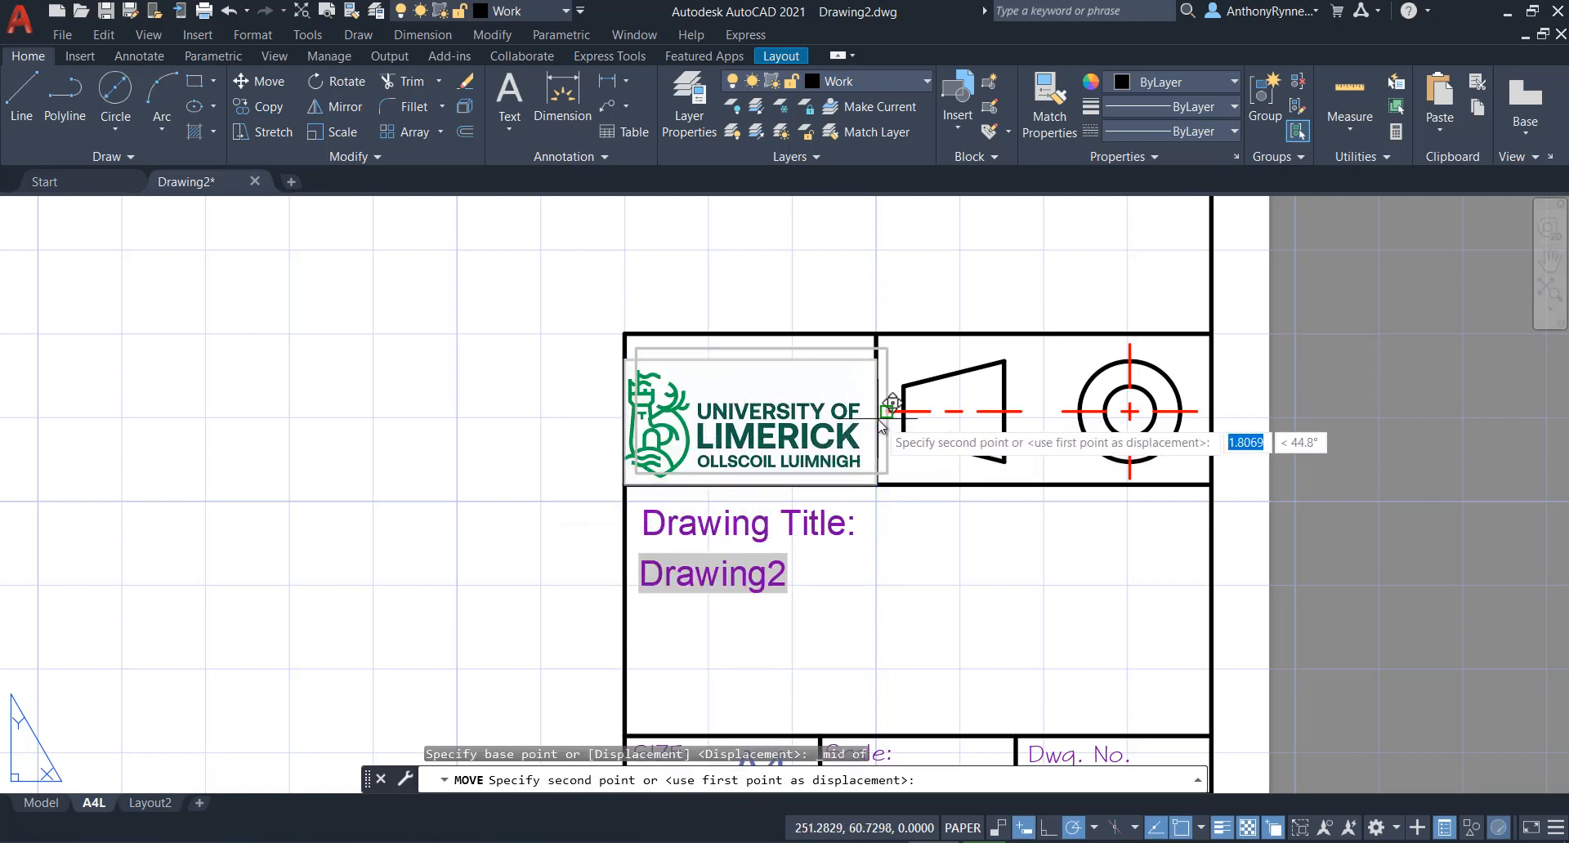
right_click(779, 414, "shift")
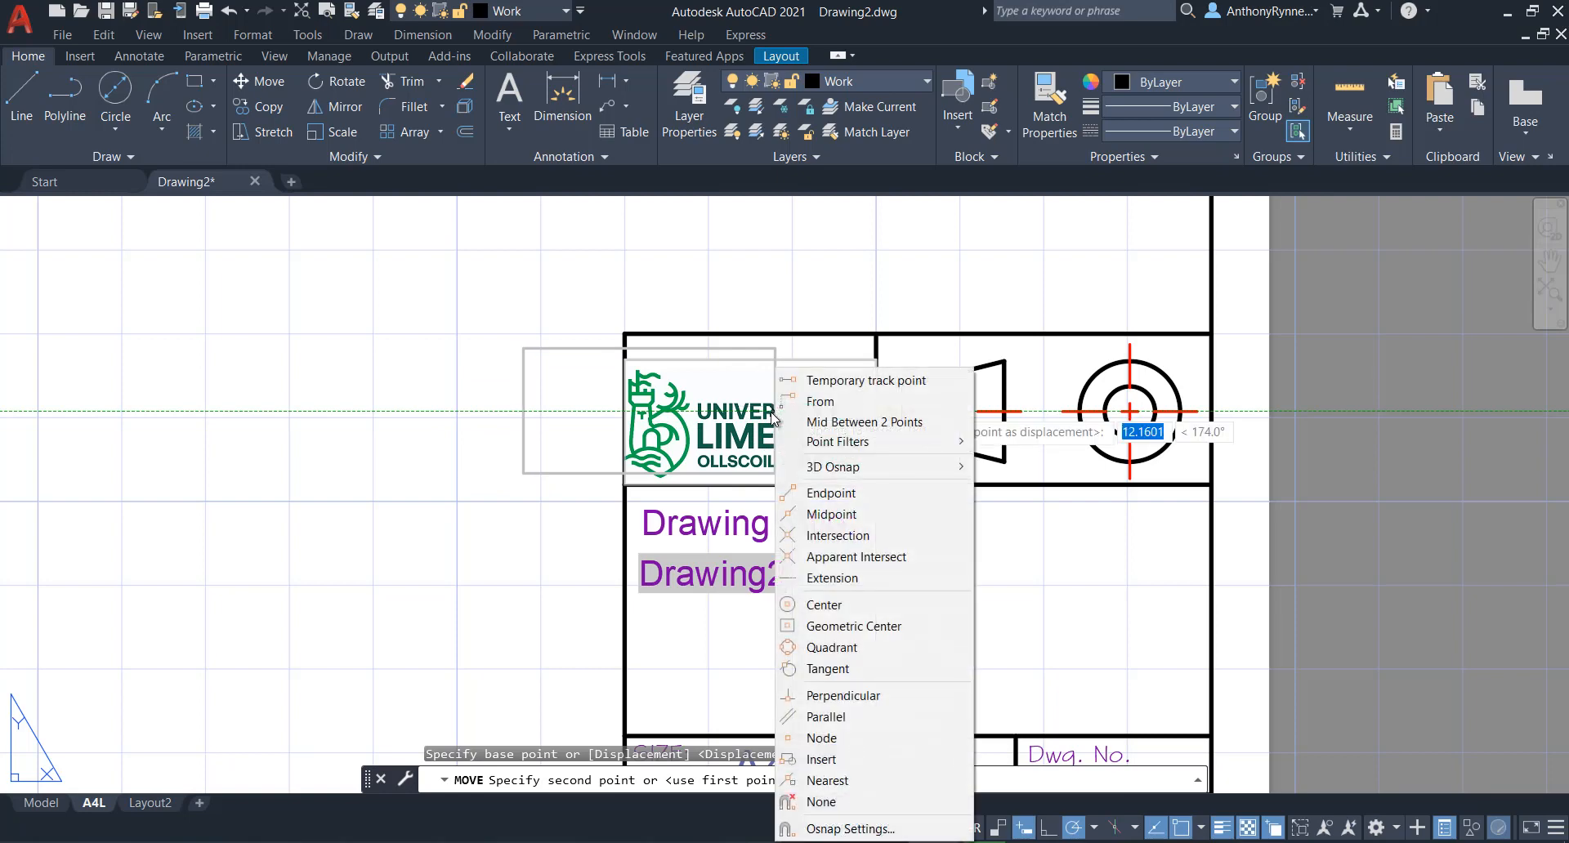
left_click(830, 514)
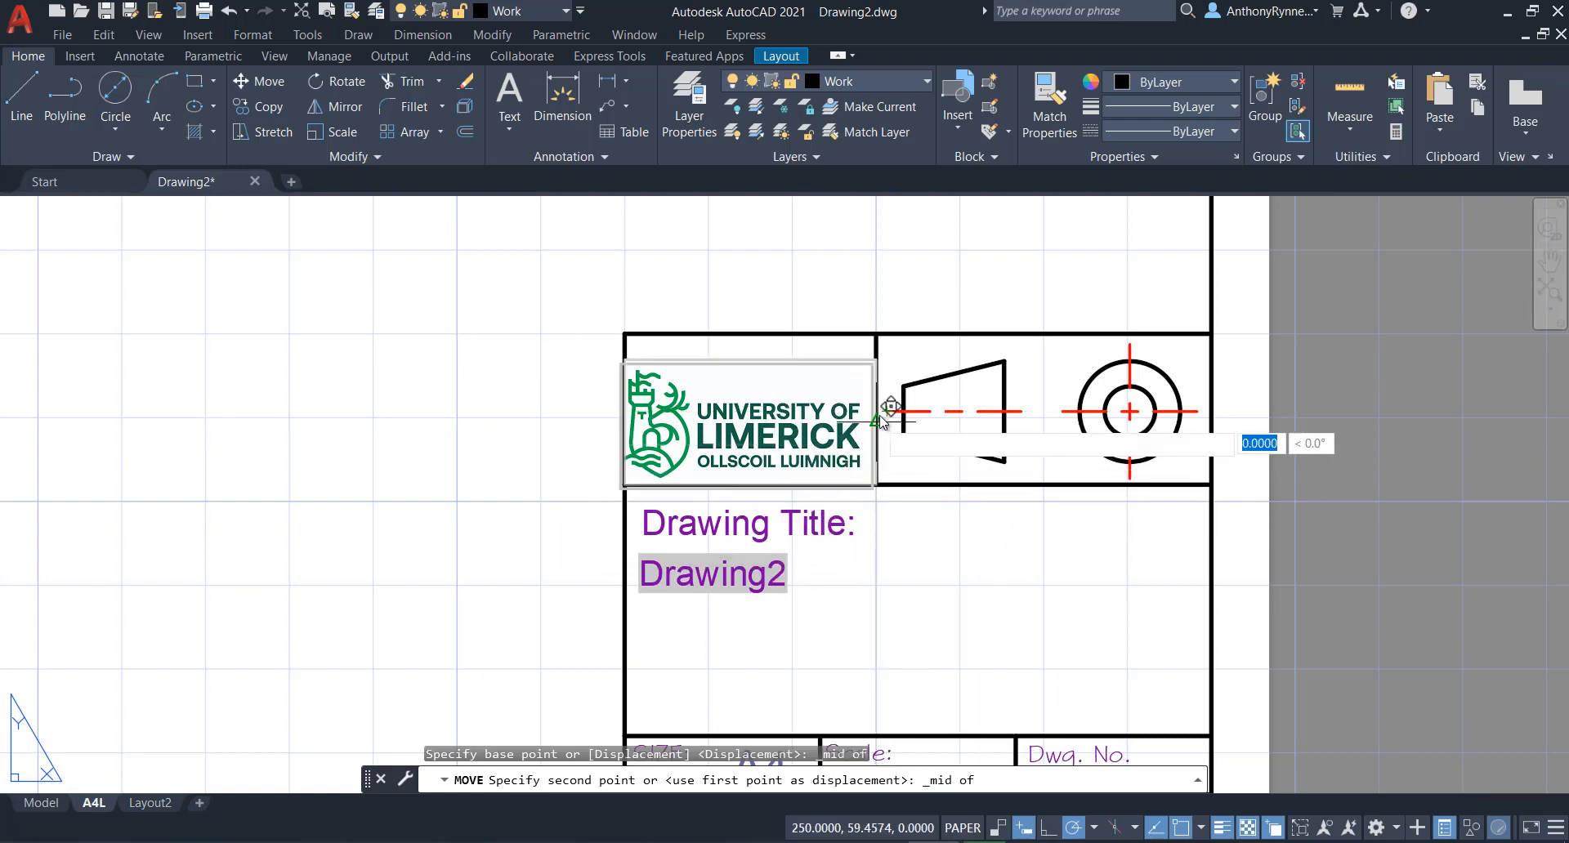
left_click(876, 408)
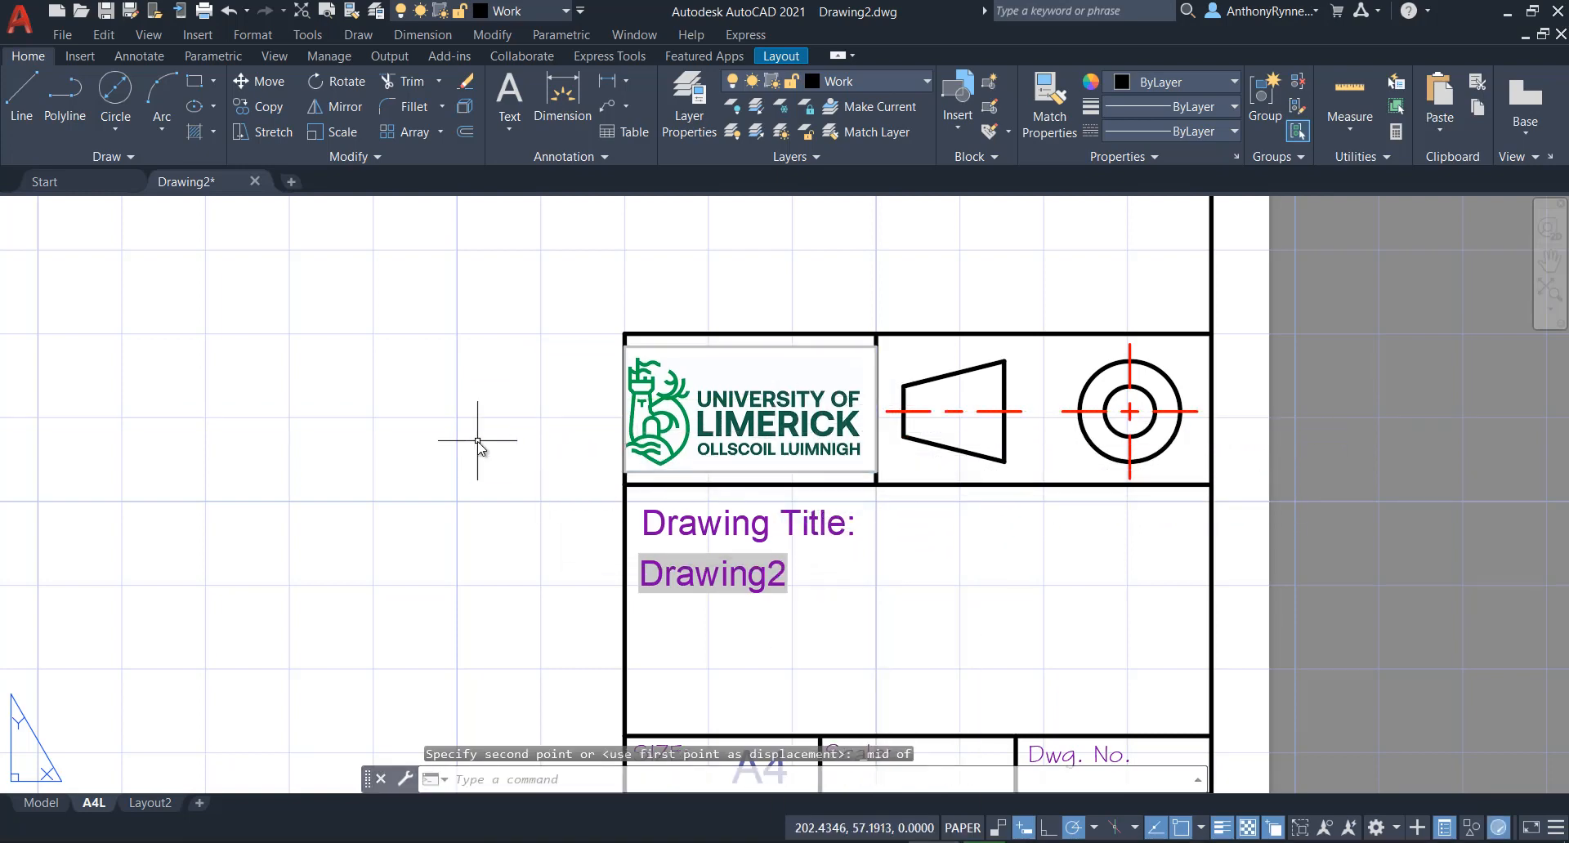
Send the logo to the back of the draw order, behind the title block lines.
left_click(732, 348)
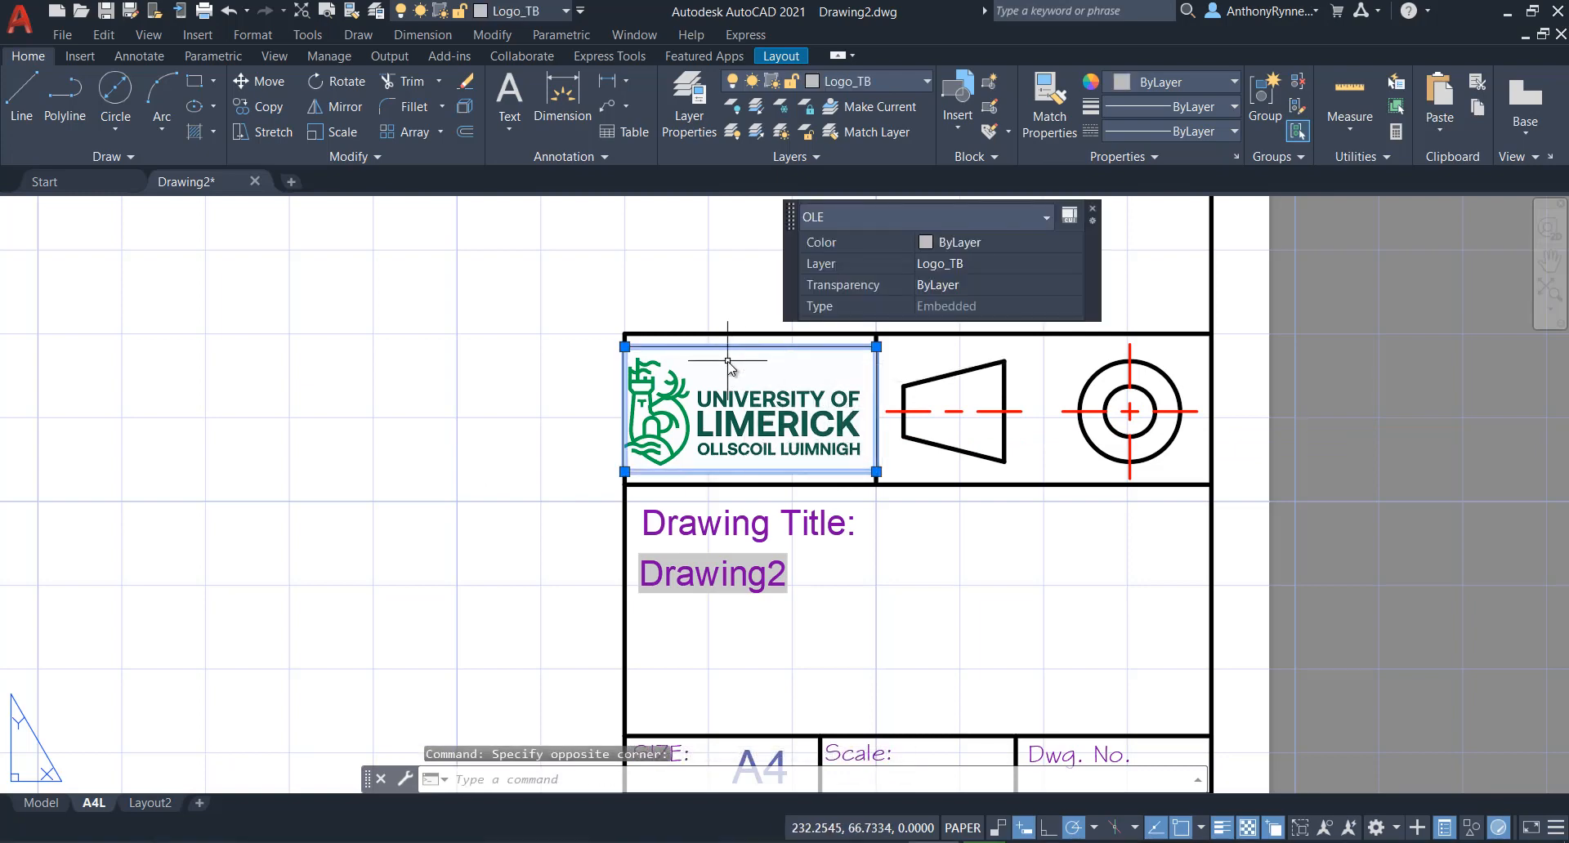
right_click(729, 366)
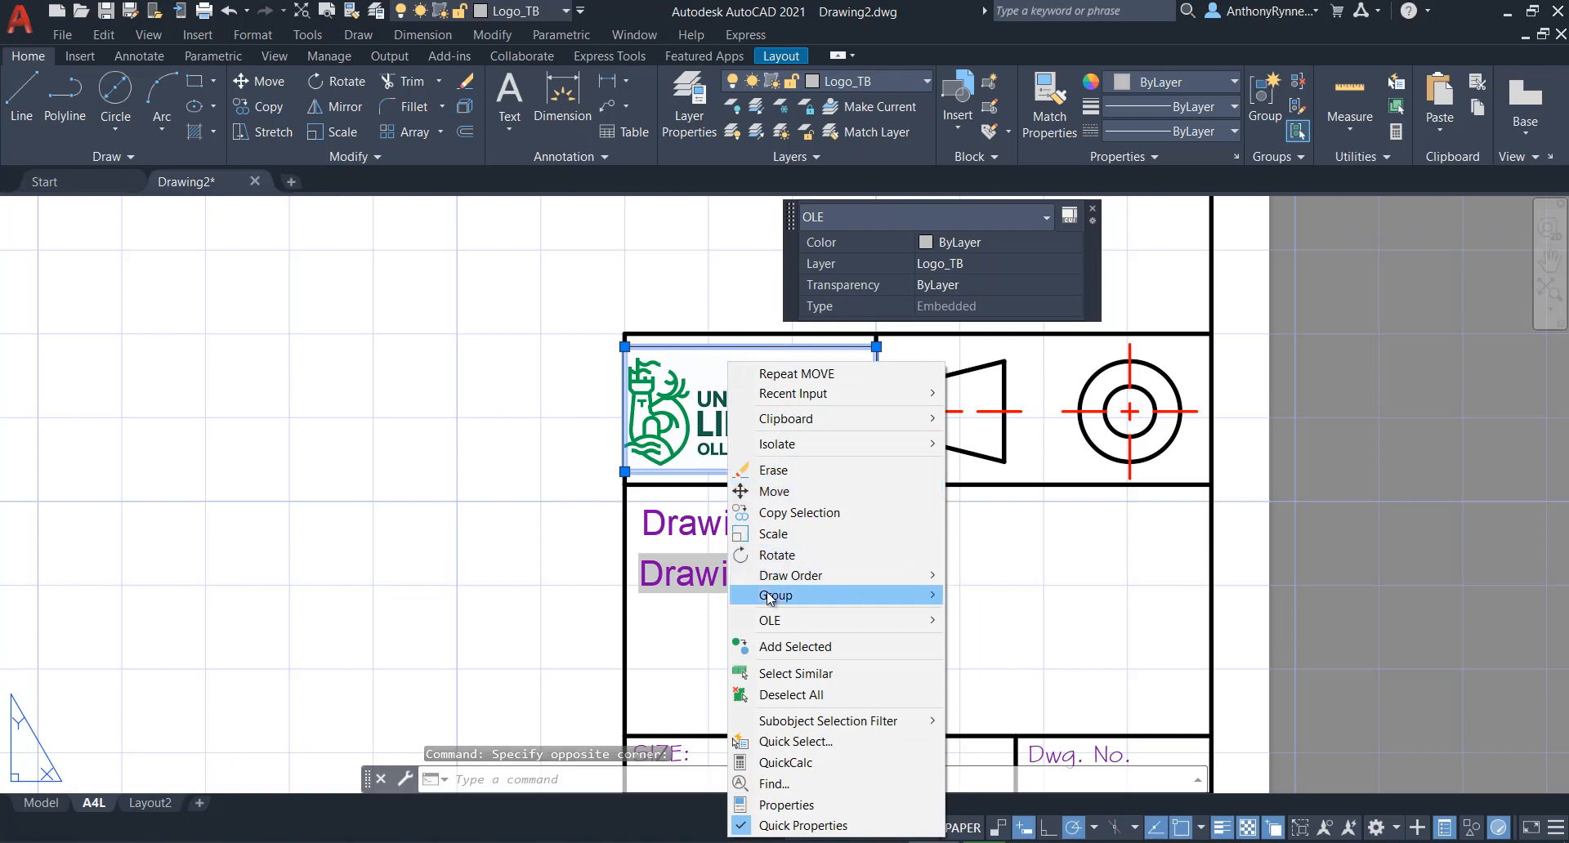
mouse_move(779, 578)
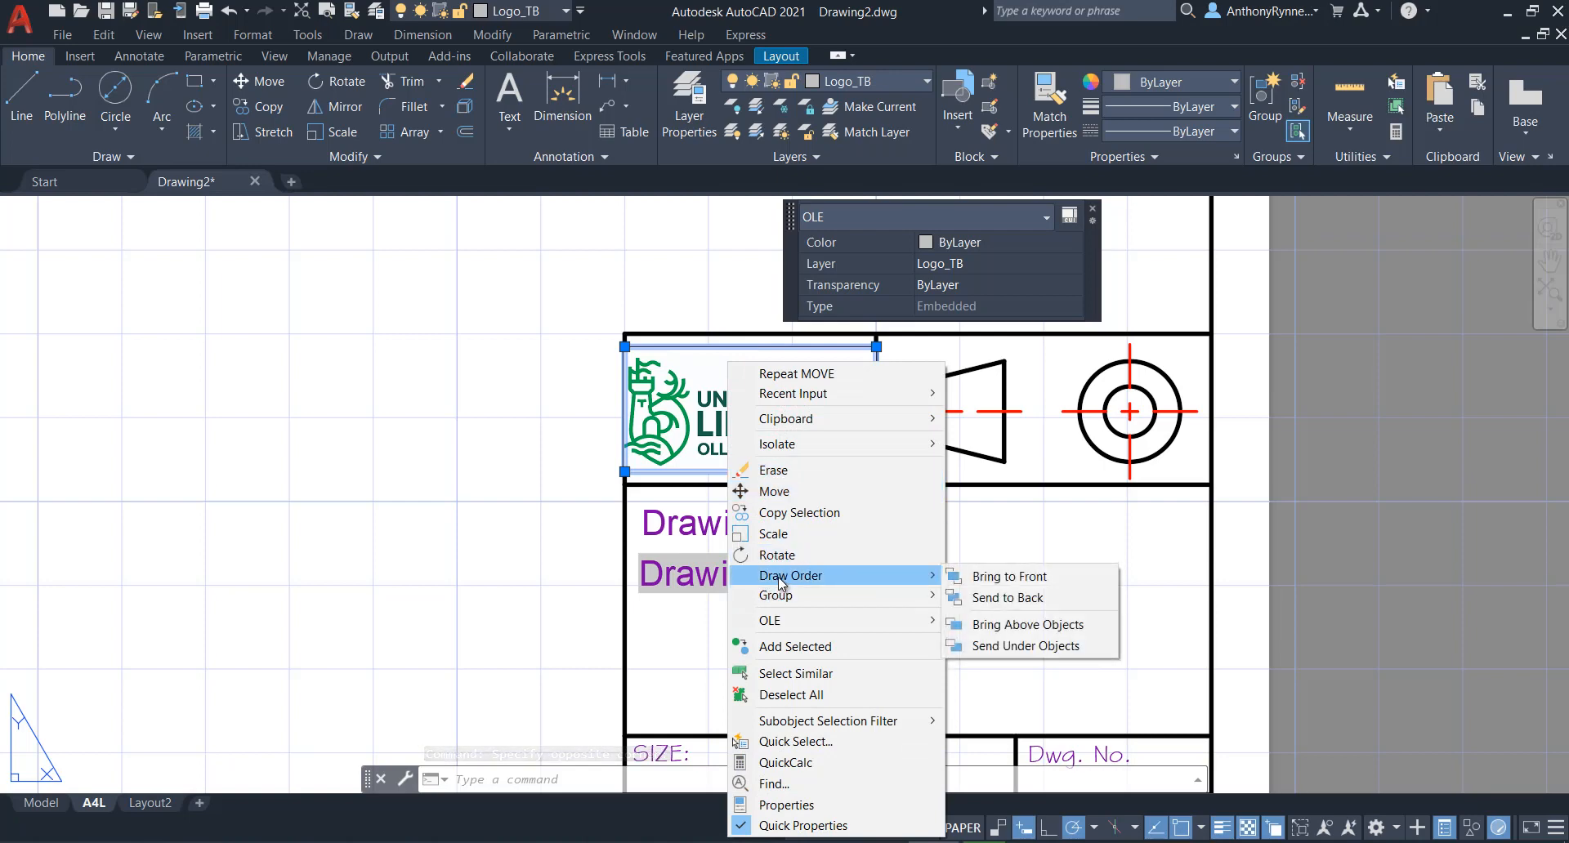
left_click(1003, 600)
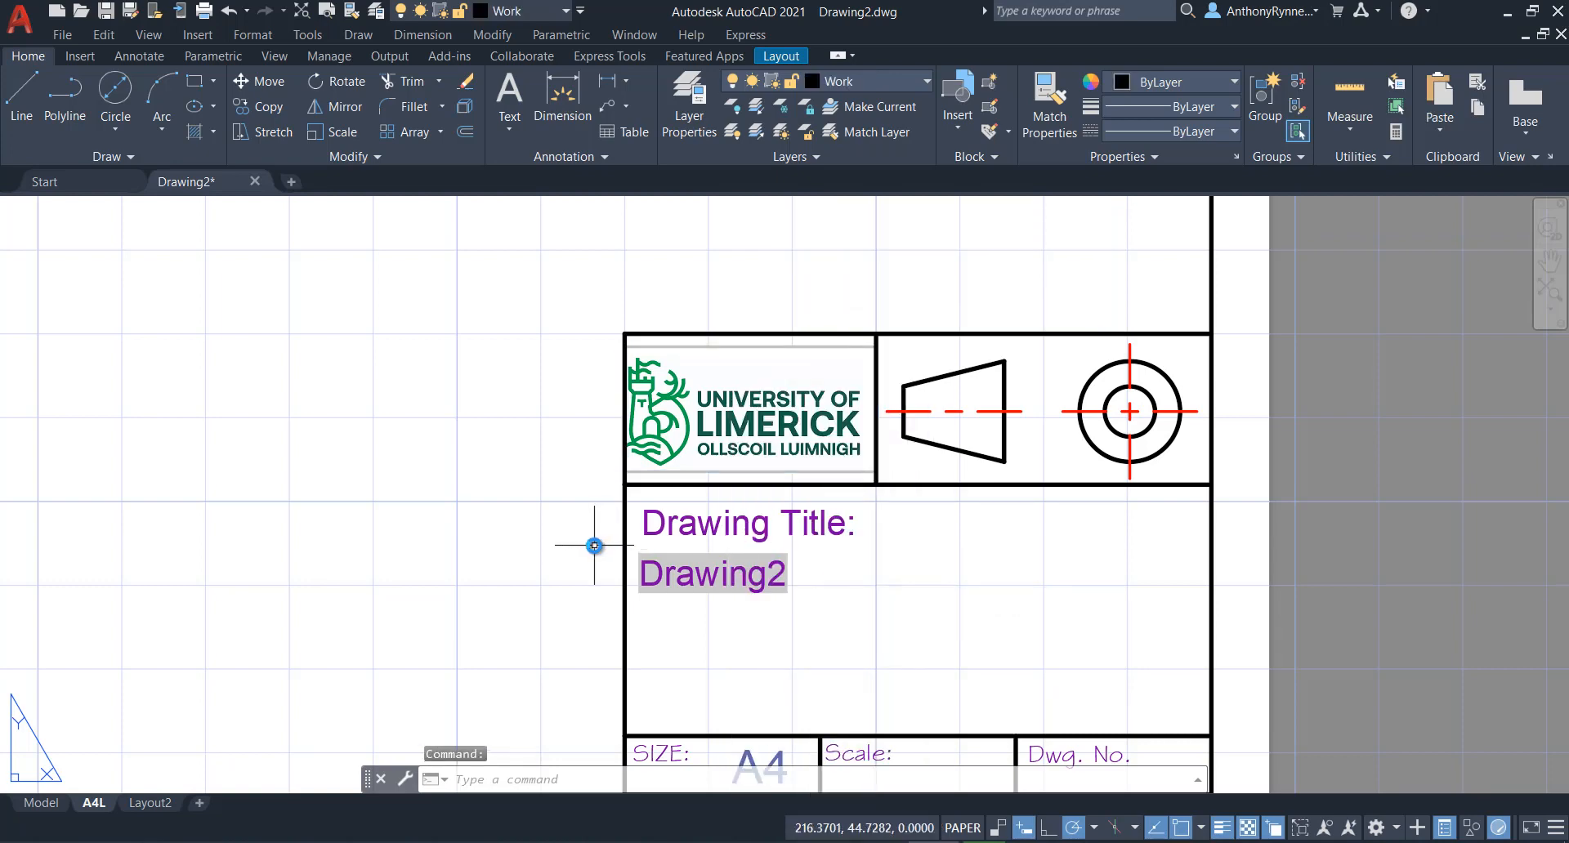
Set the Logo_TB layer's colour to true colour 255,255,255 in the layer properties and close them.
middle_click_drag(543, 318, 560, 304)
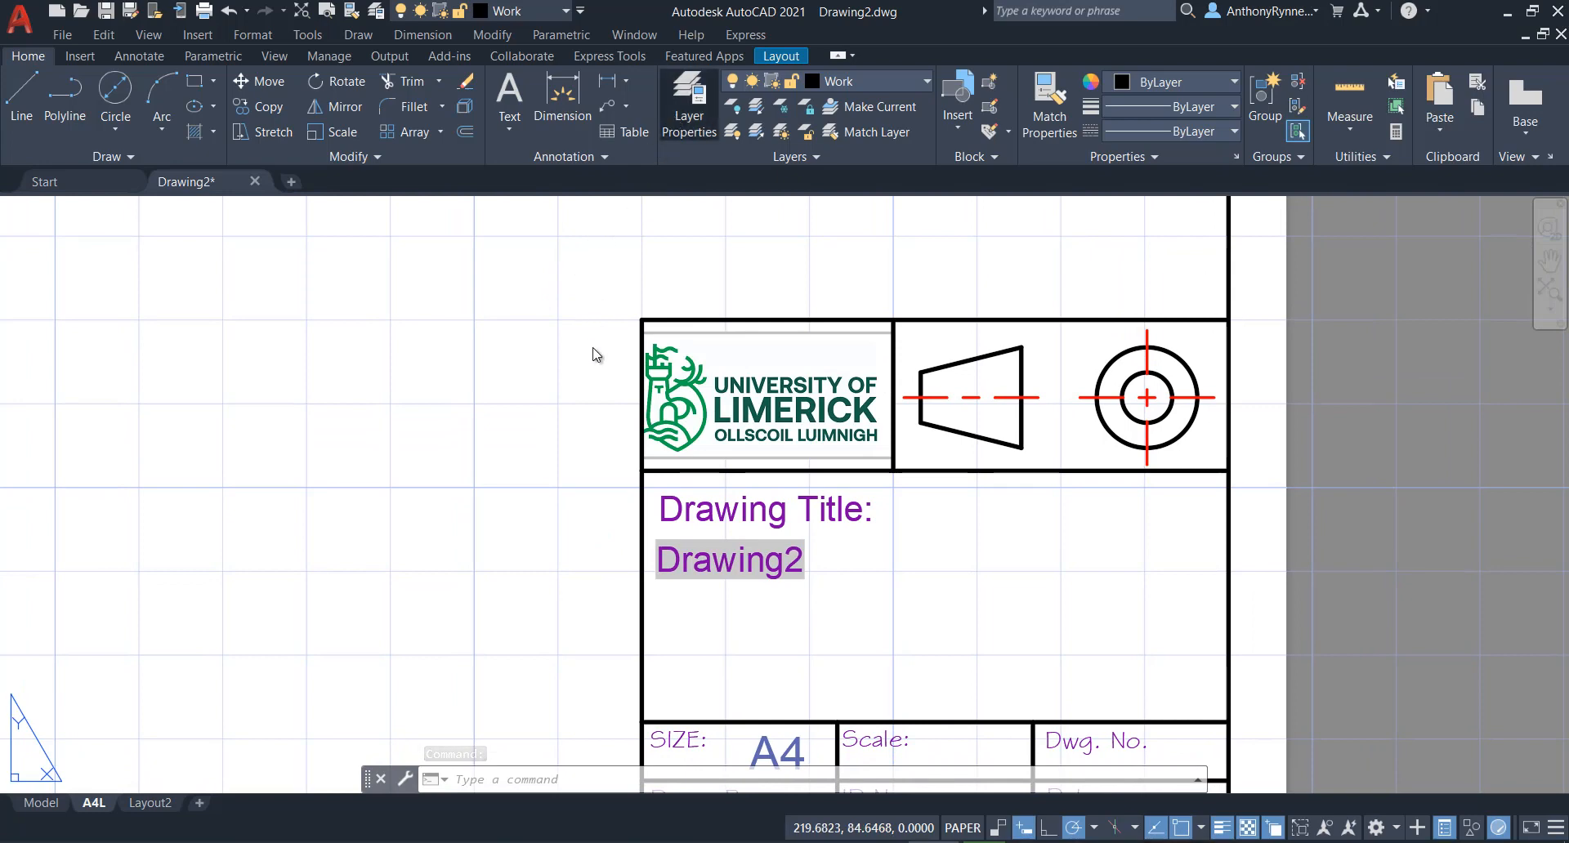
left_click_drag(2, 374, 1451, 252)
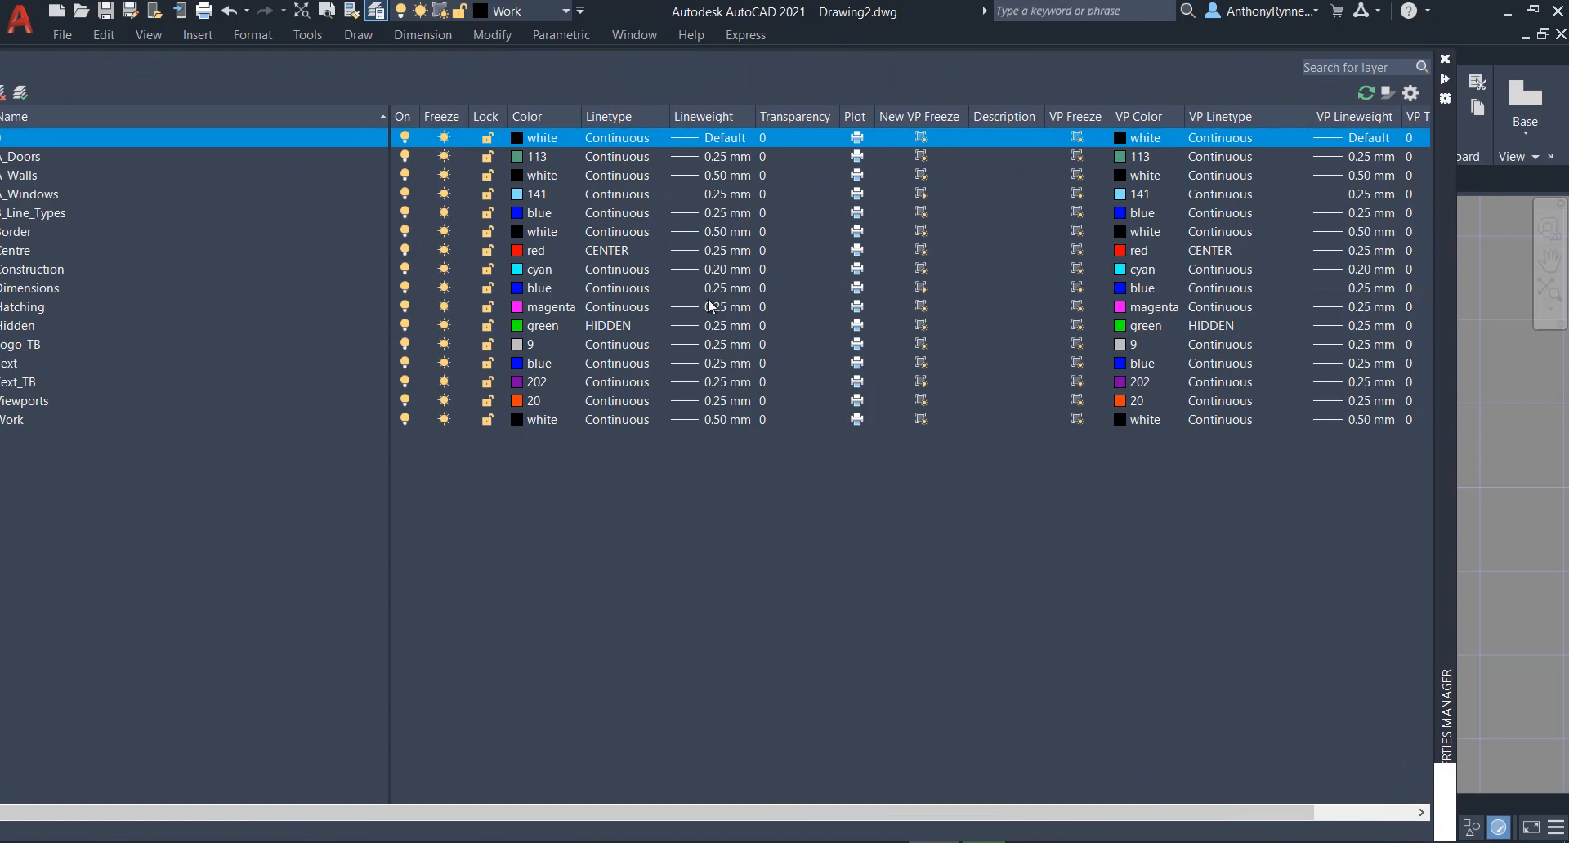
left_click_drag(1445, 409, 1519, 402)
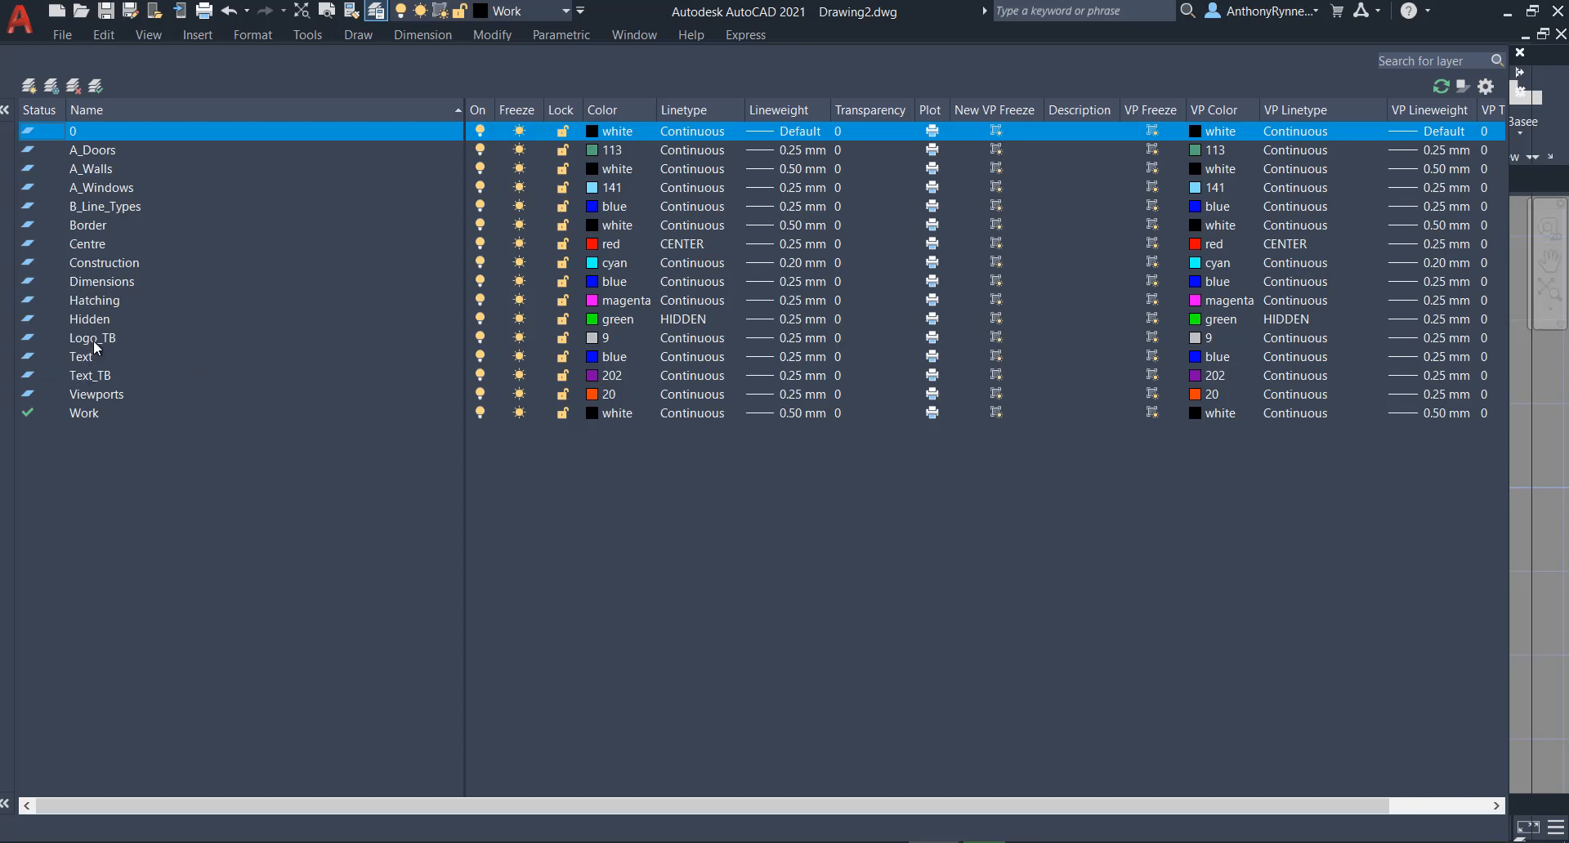
left_click(603, 339)
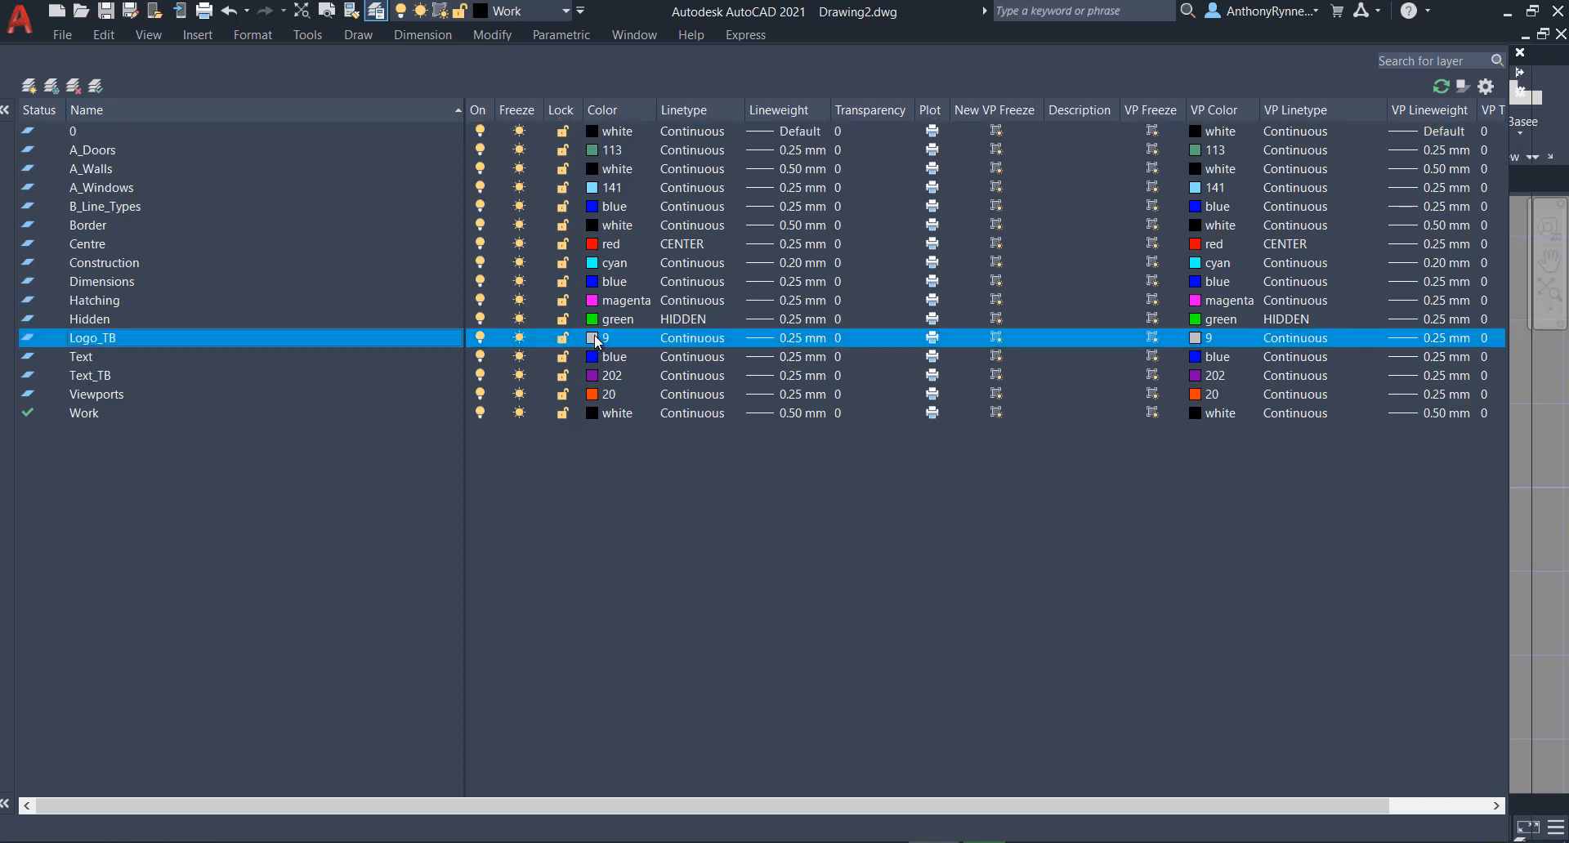
left_click(603, 341)
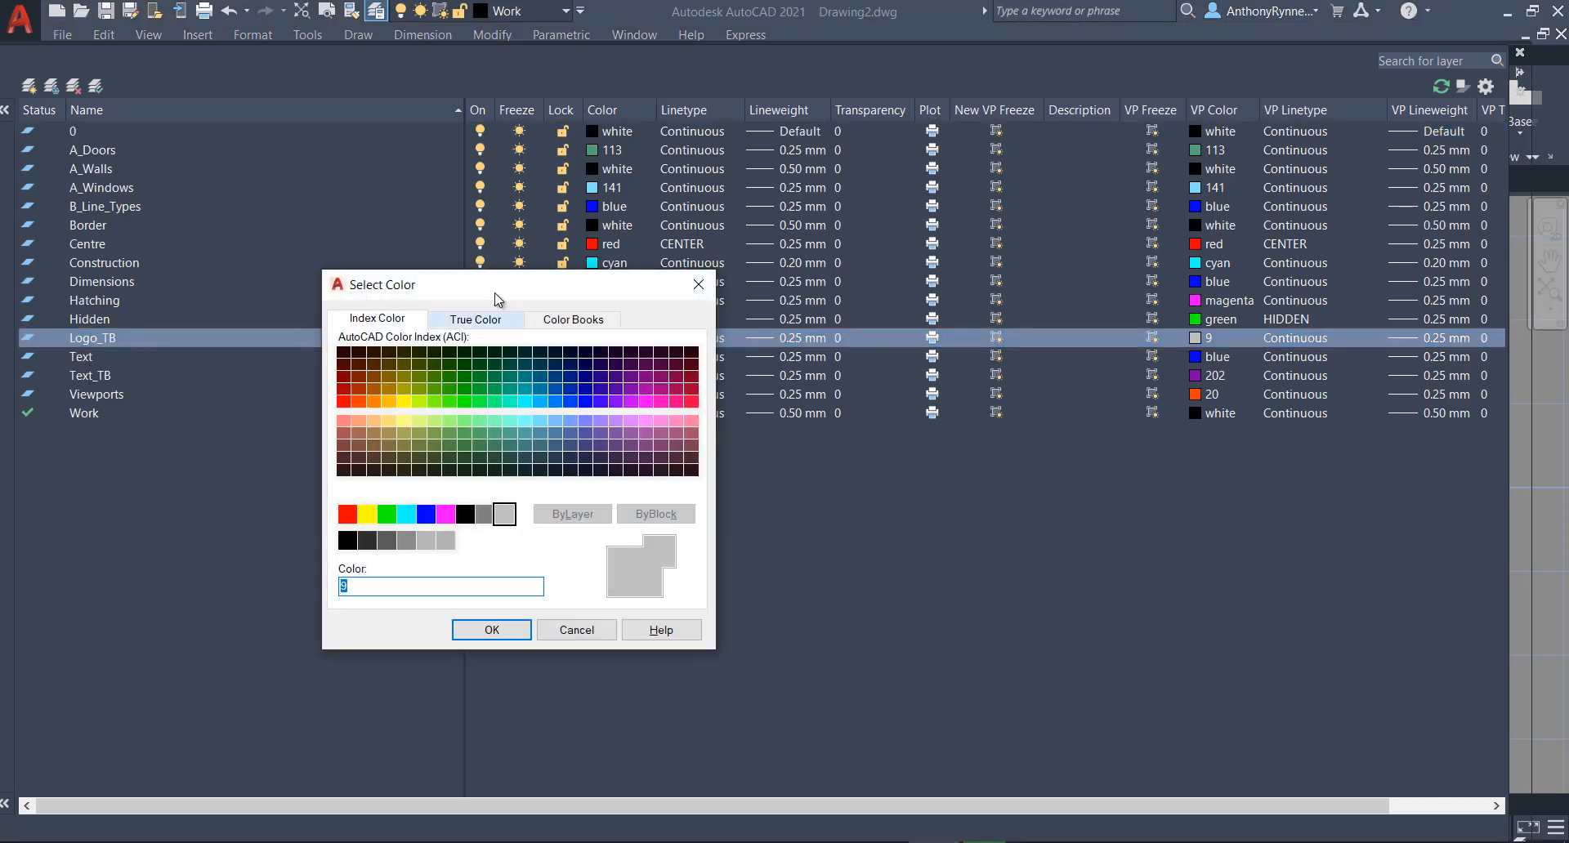
left_click_drag(495, 291, 934, 249)
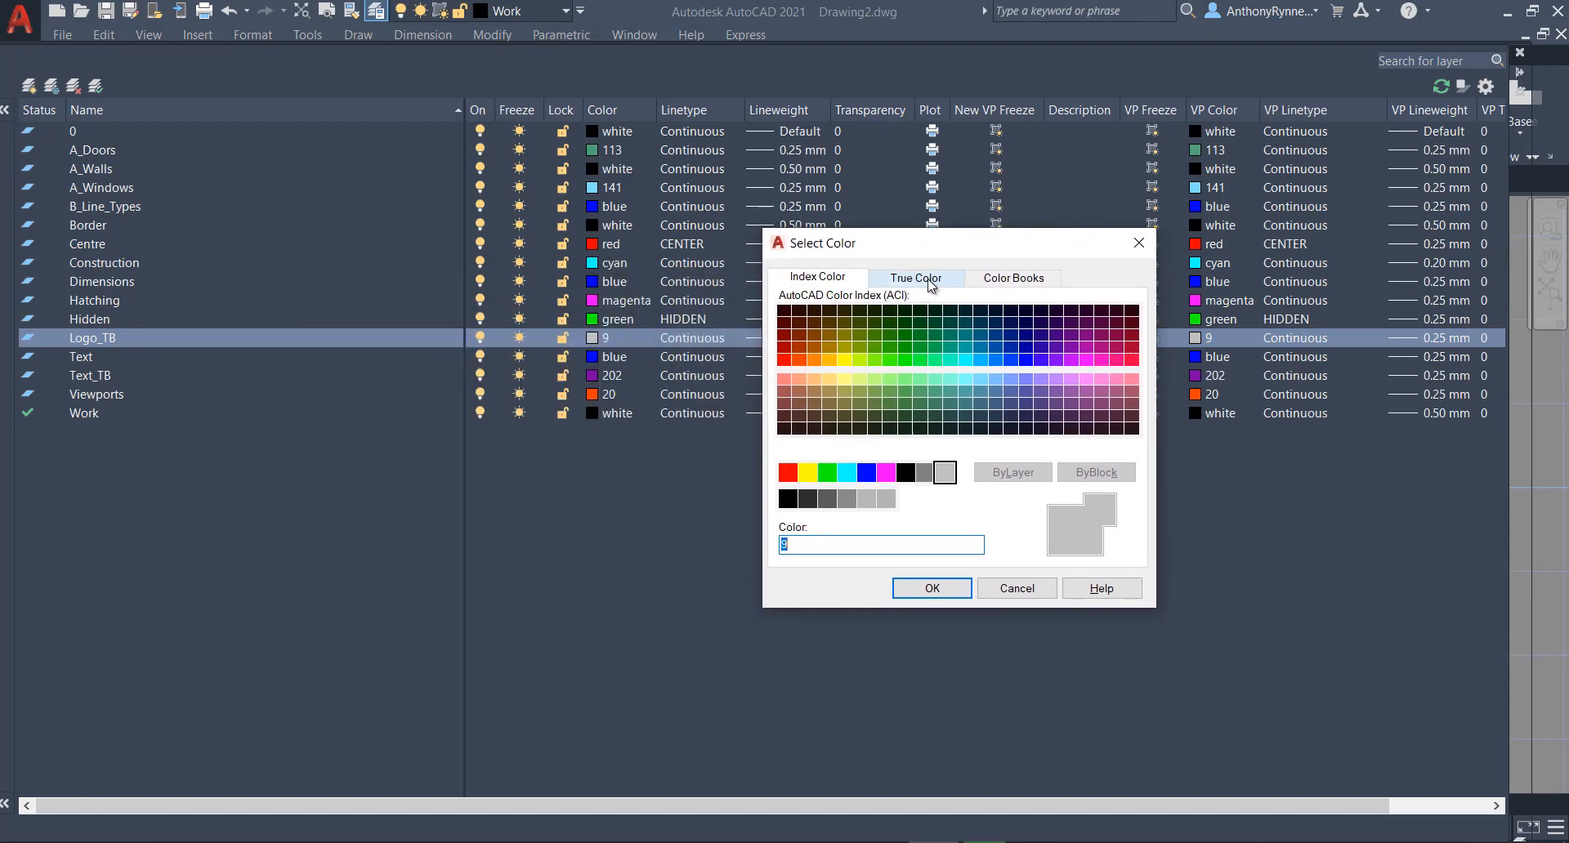
left_click(929, 280)
left_click_drag(1012, 390, 1017, 330)
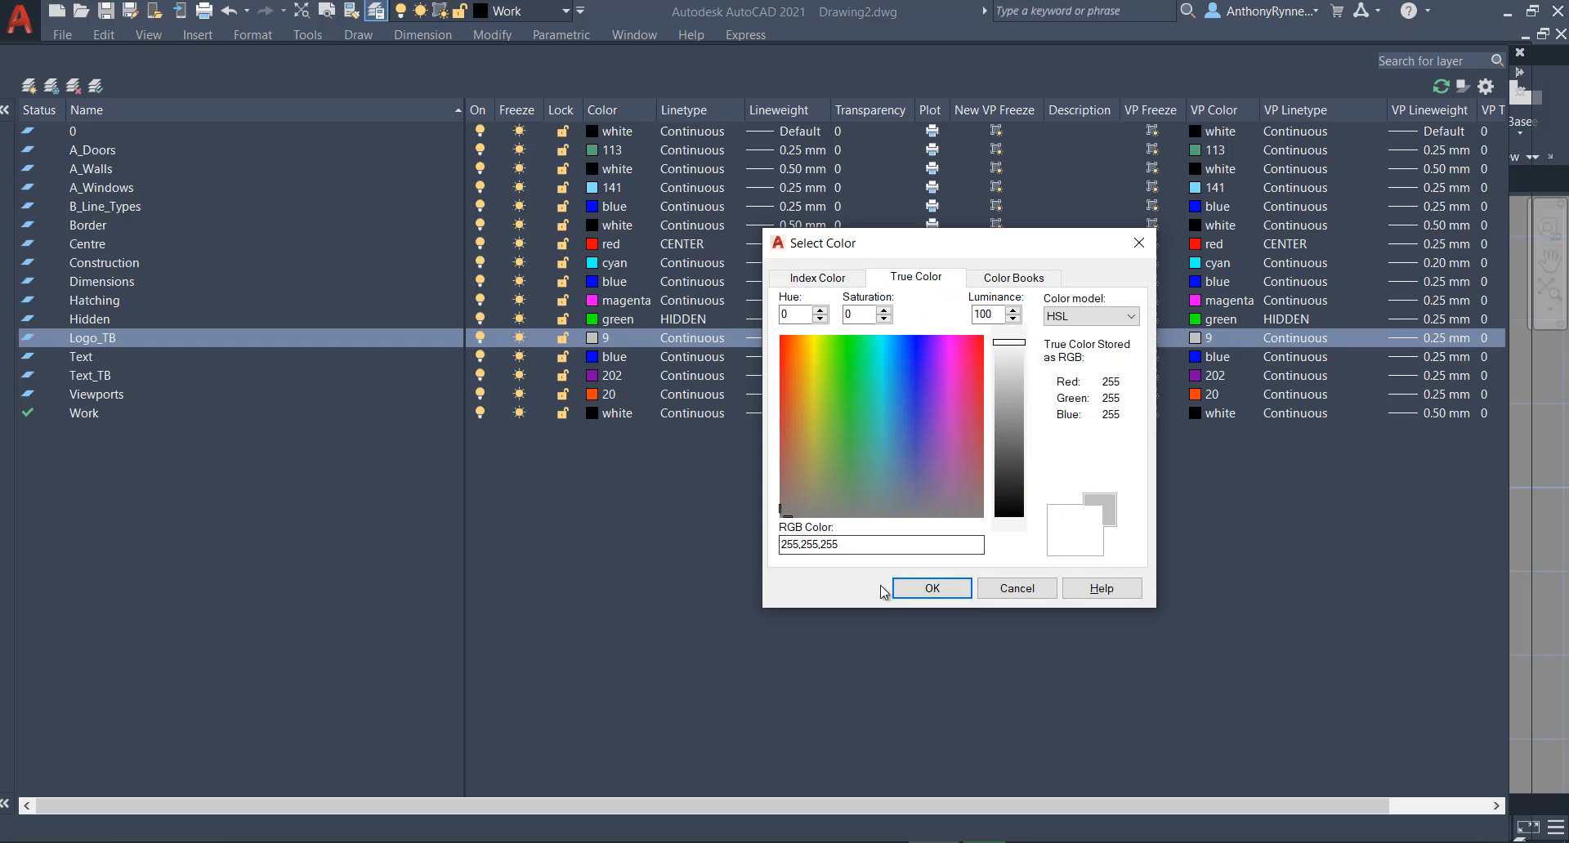
left_click(931, 588)
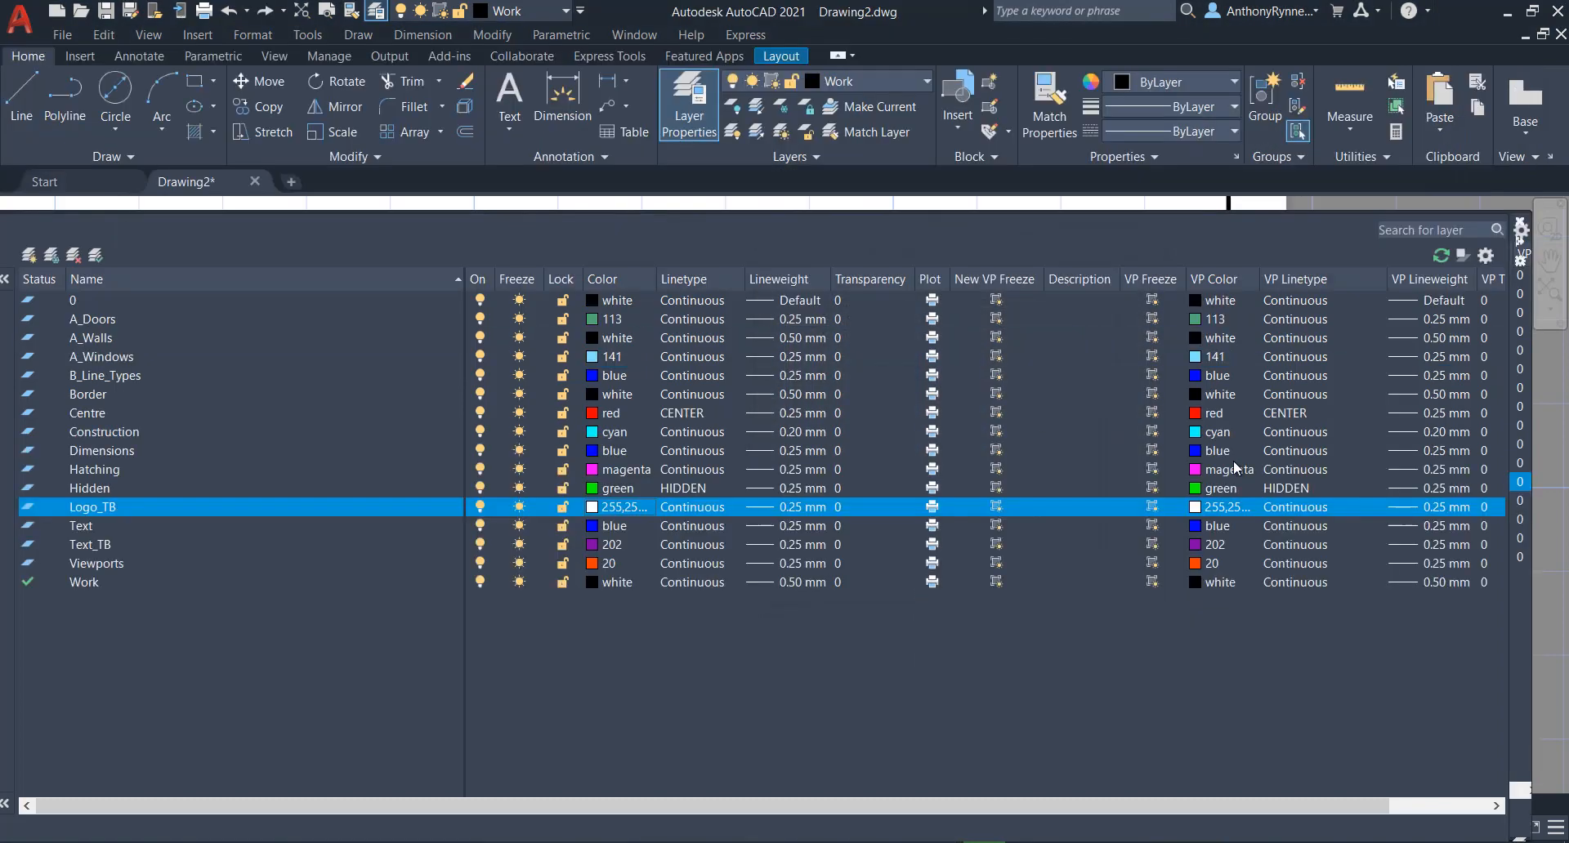
left_click(1521, 225)
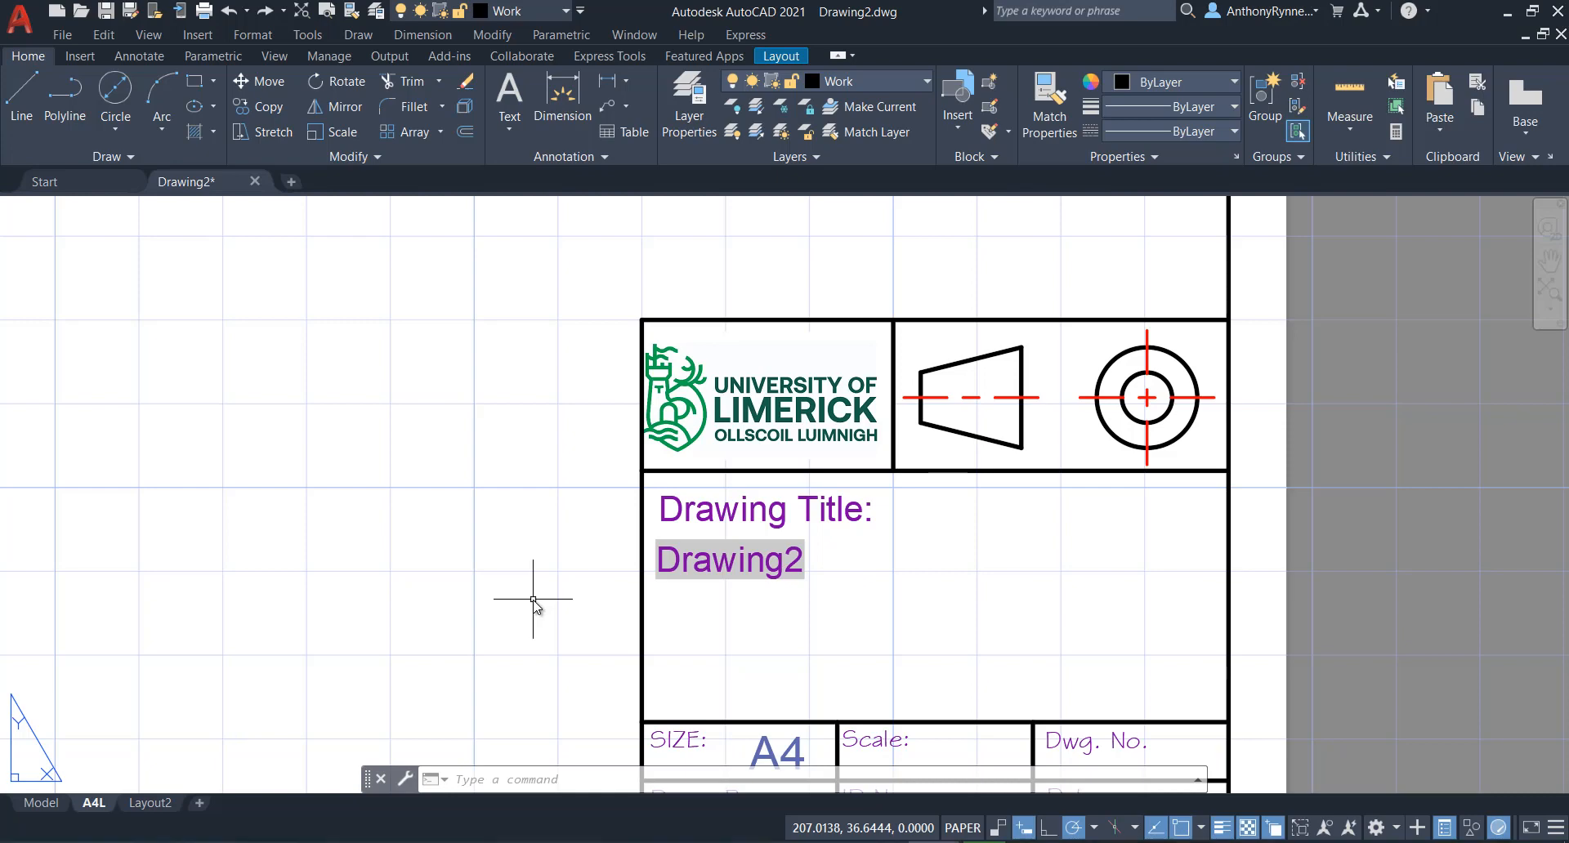
Turn off the grid display in the A4L layout.
key("F7")
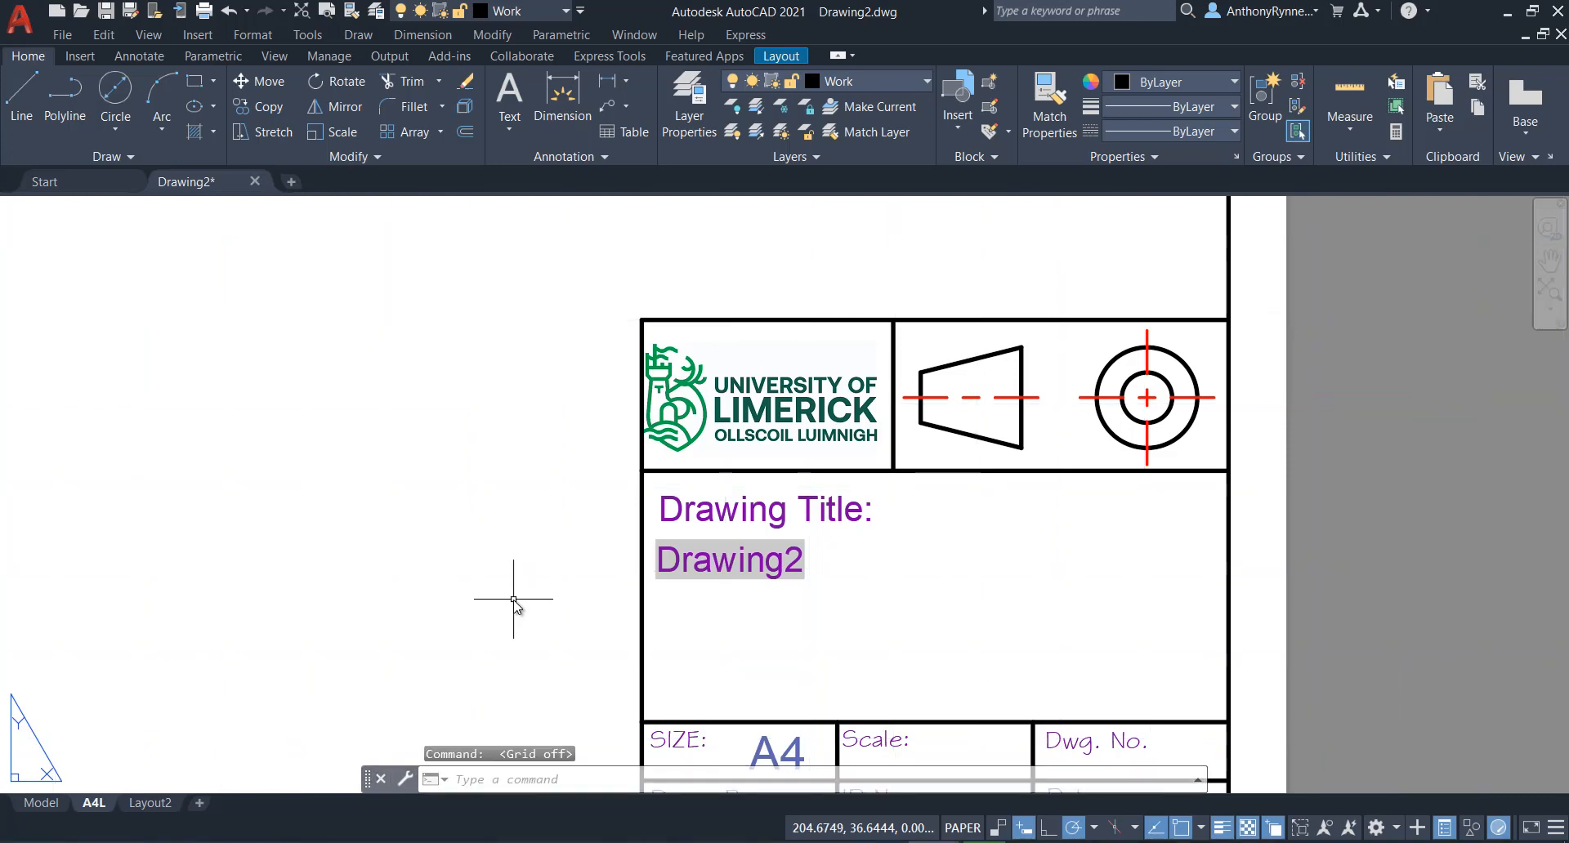
scroll(920, 551, "down", 2)
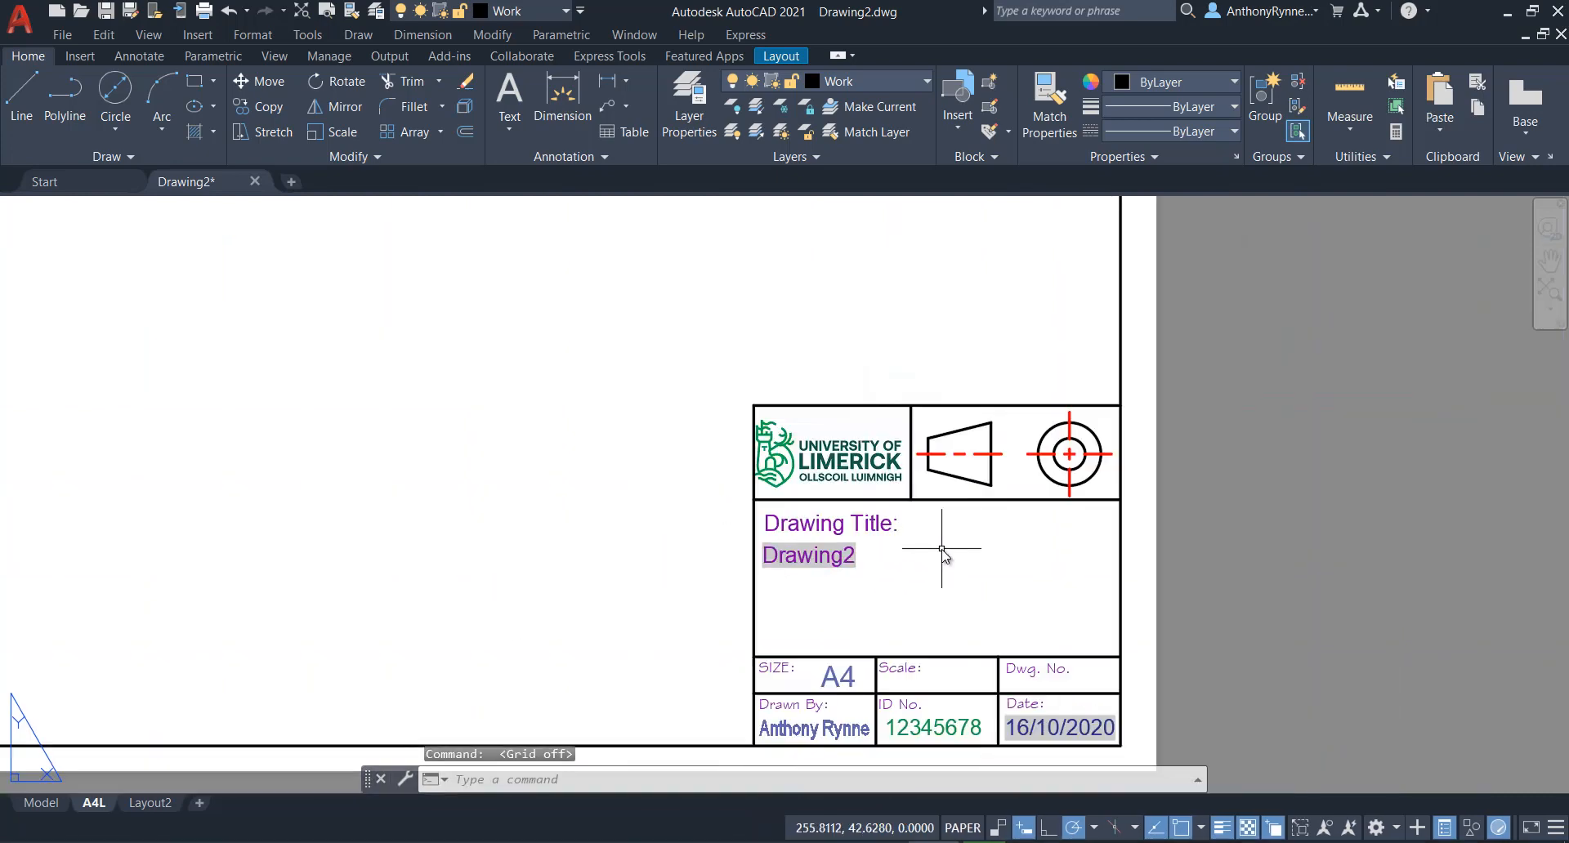
middle_click_drag(903, 560, 963, 520)
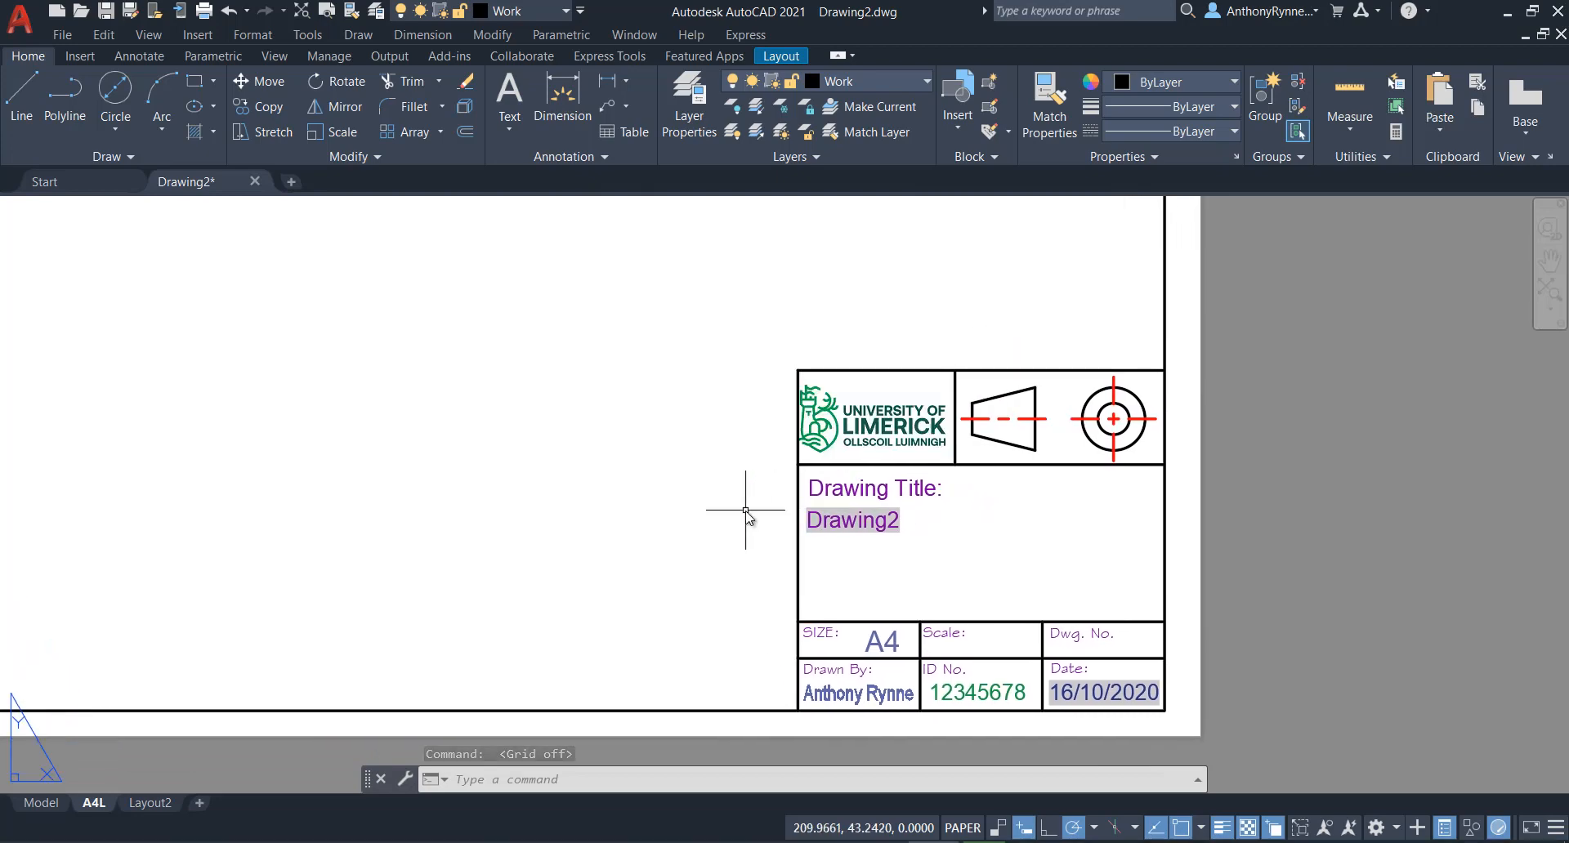
Make Viewports the current layer.
scroll(701, 508, "down", 4)
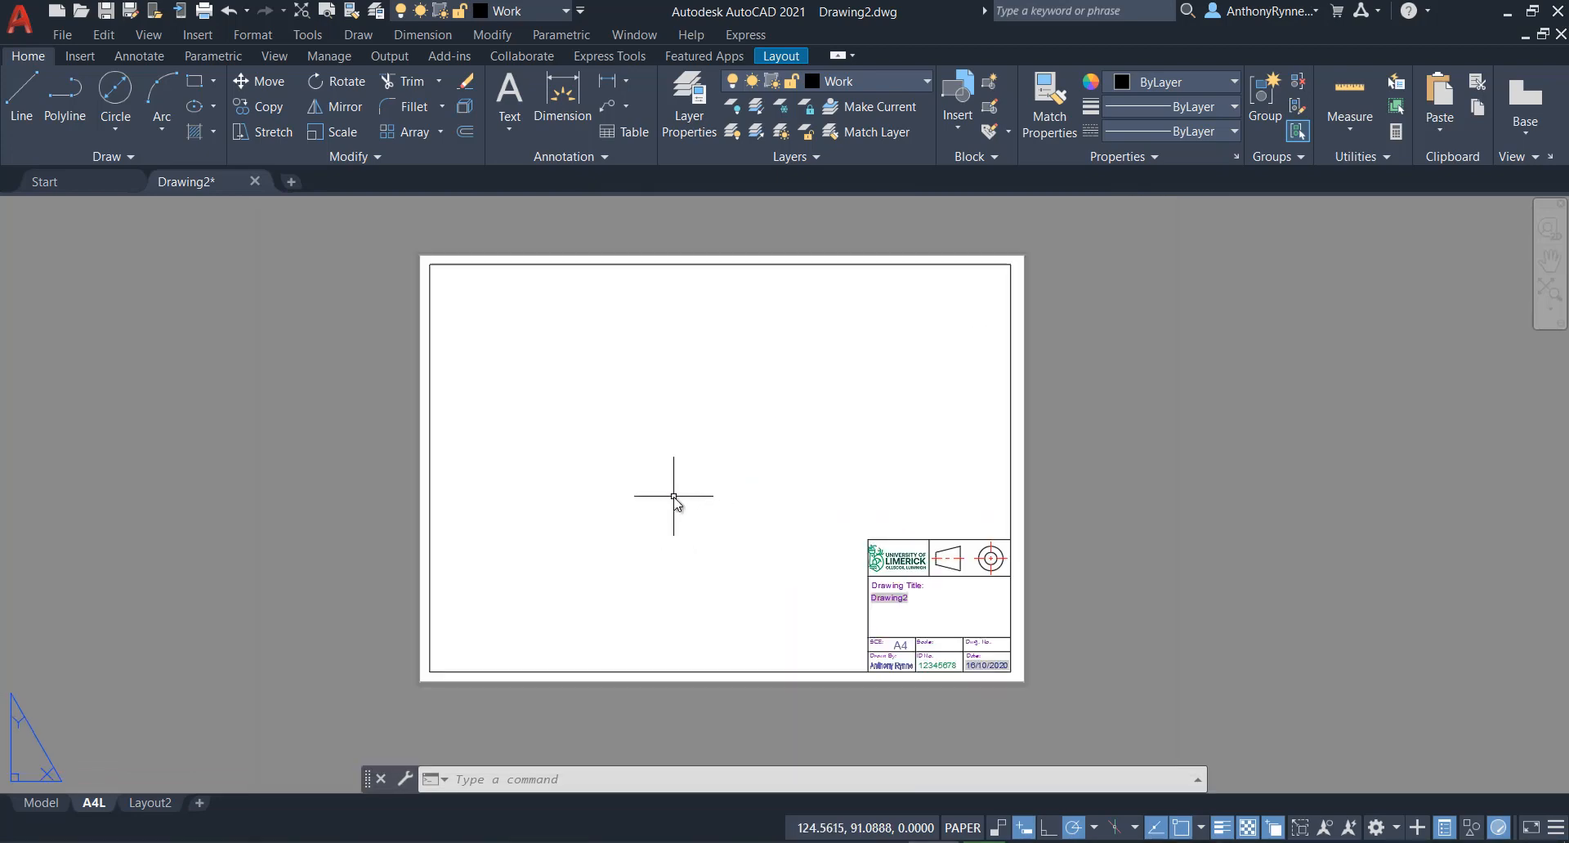
left_click(927, 79)
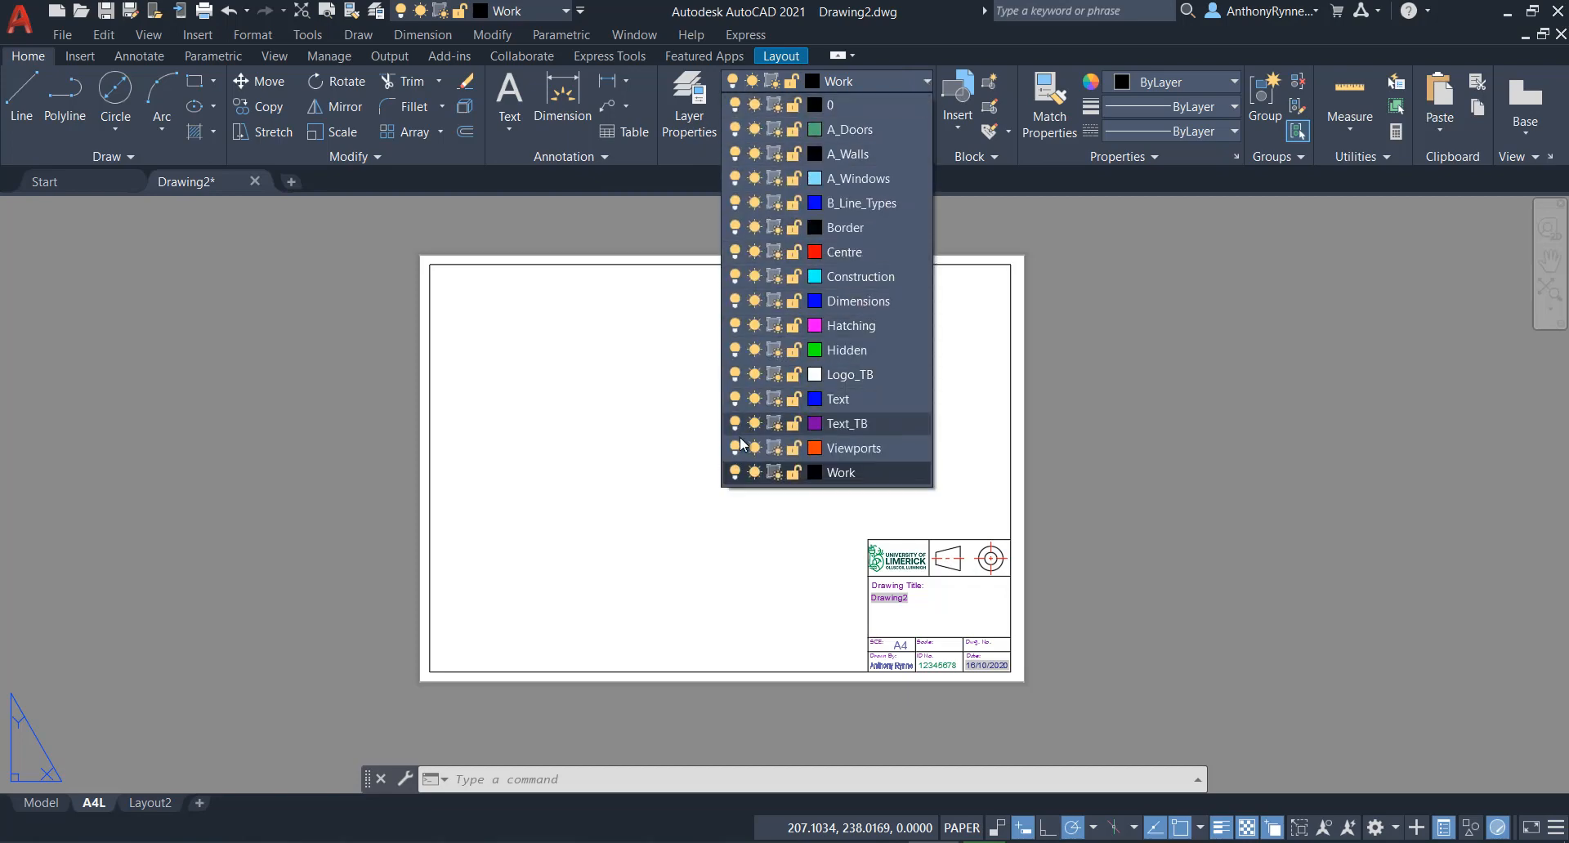
left_click(871, 451)
Switch to model space and draw a small circle near the middle of the grid with a rectangle overlapping it.
key("ctrl+Page_Up")
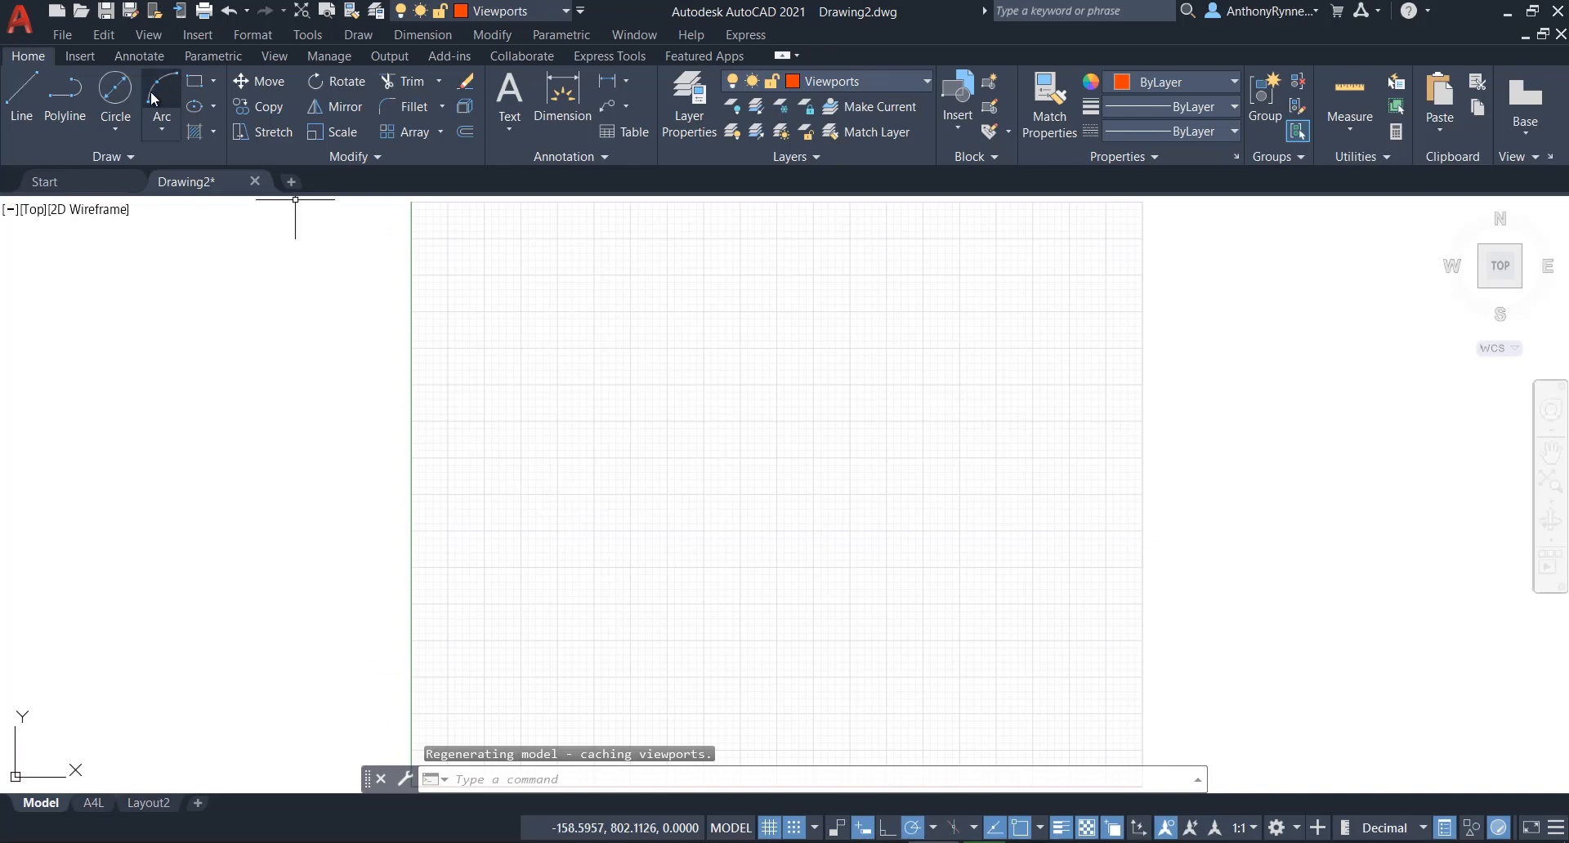
left_click(116, 103)
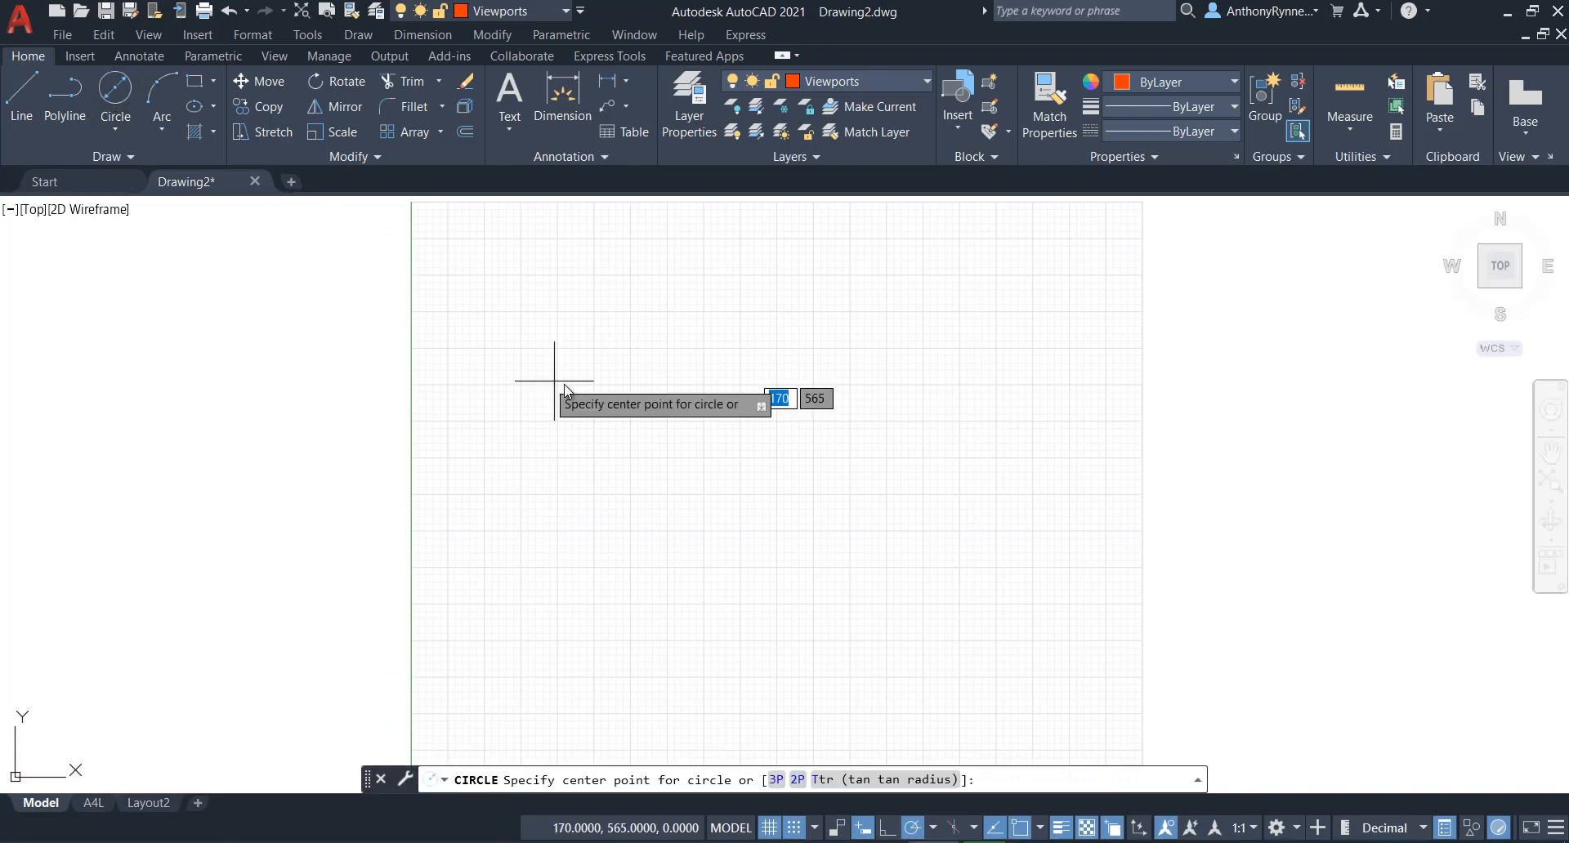
left_click(674, 480)
left_click(714, 480)
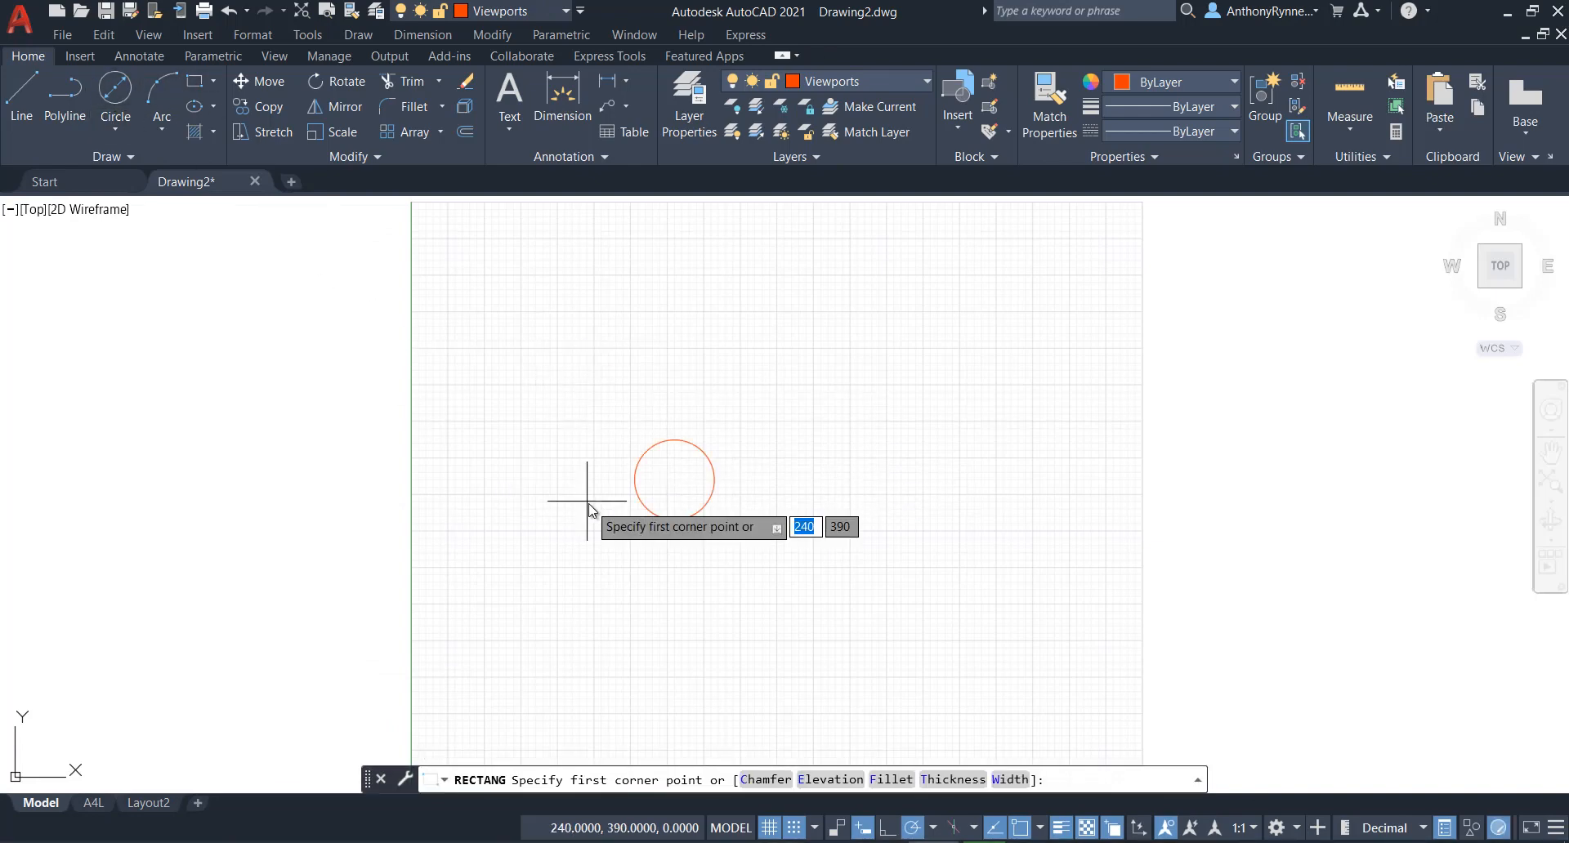
left_click(568, 454)
left_click(720, 542)
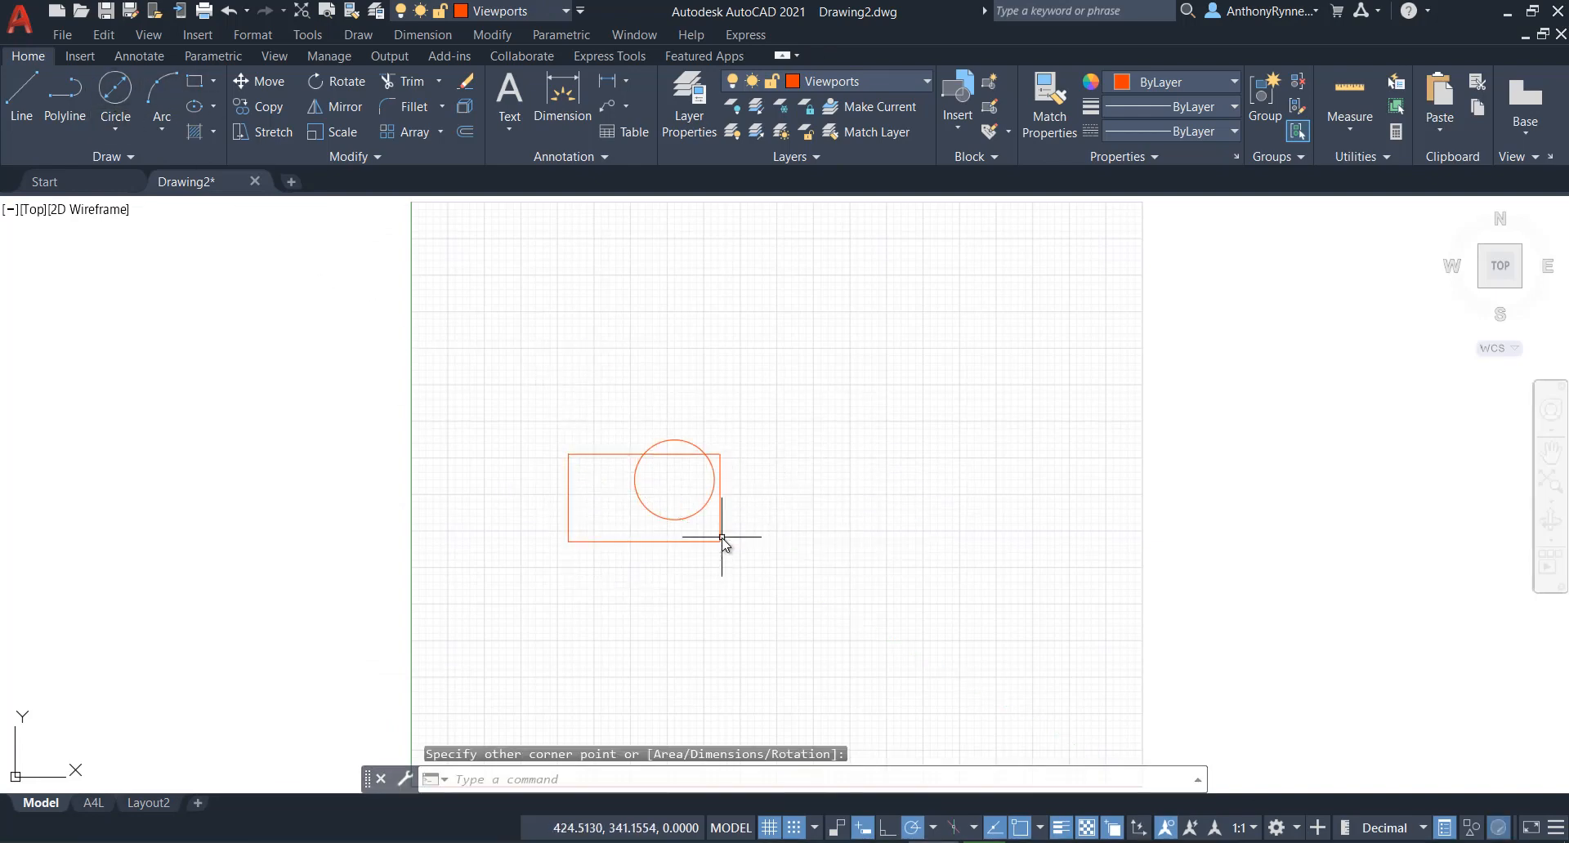
Assign the circle and rectangle to the Work layer and deselect them.
left_click(852, 532)
left_click(571, 385)
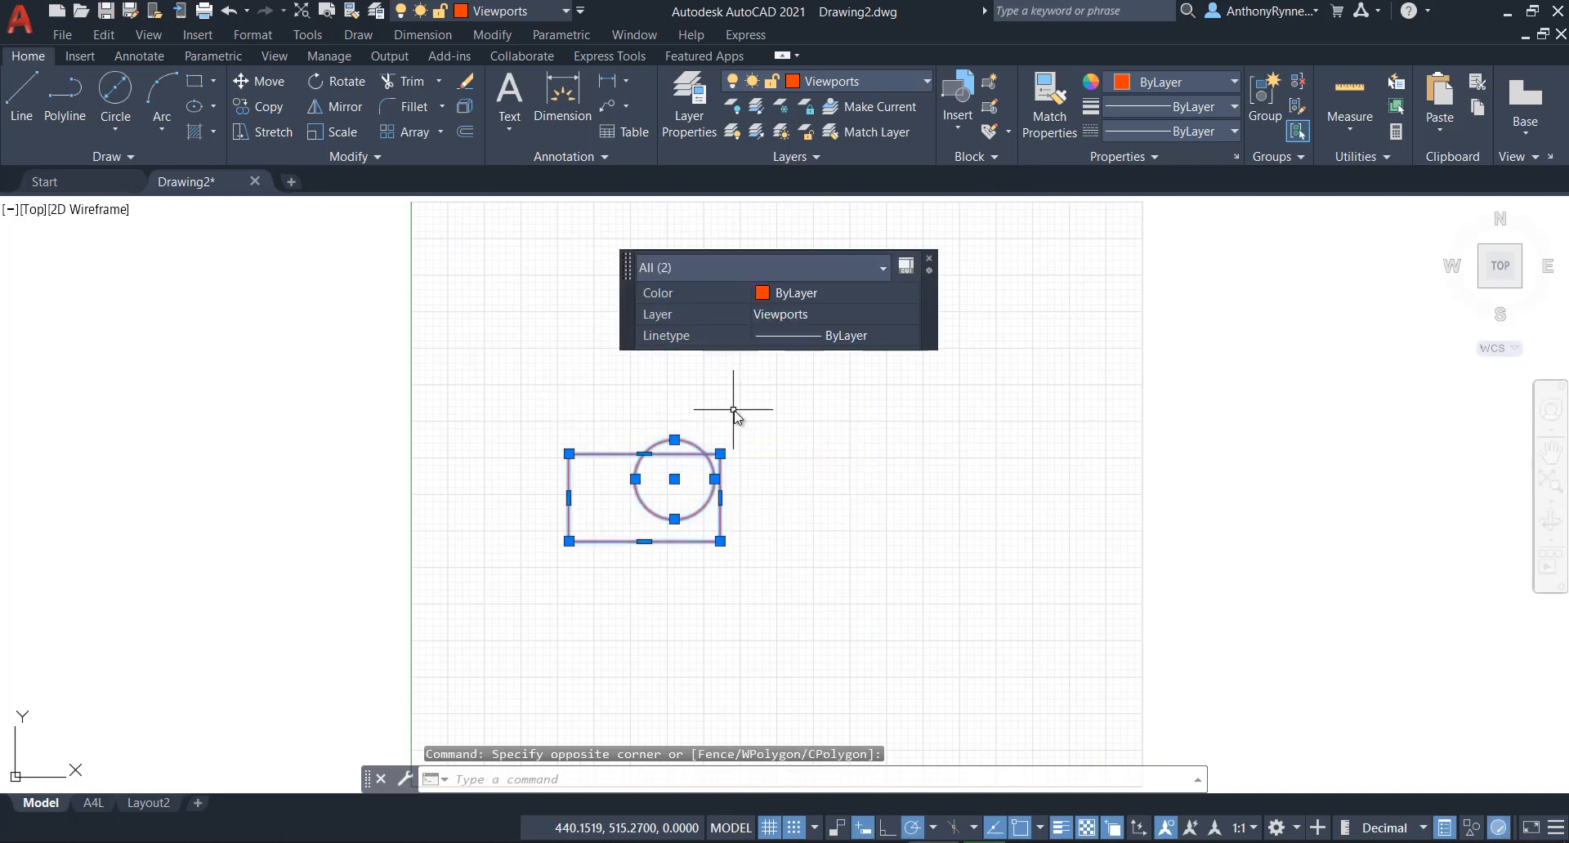
left_click(866, 317)
left_click(897, 317)
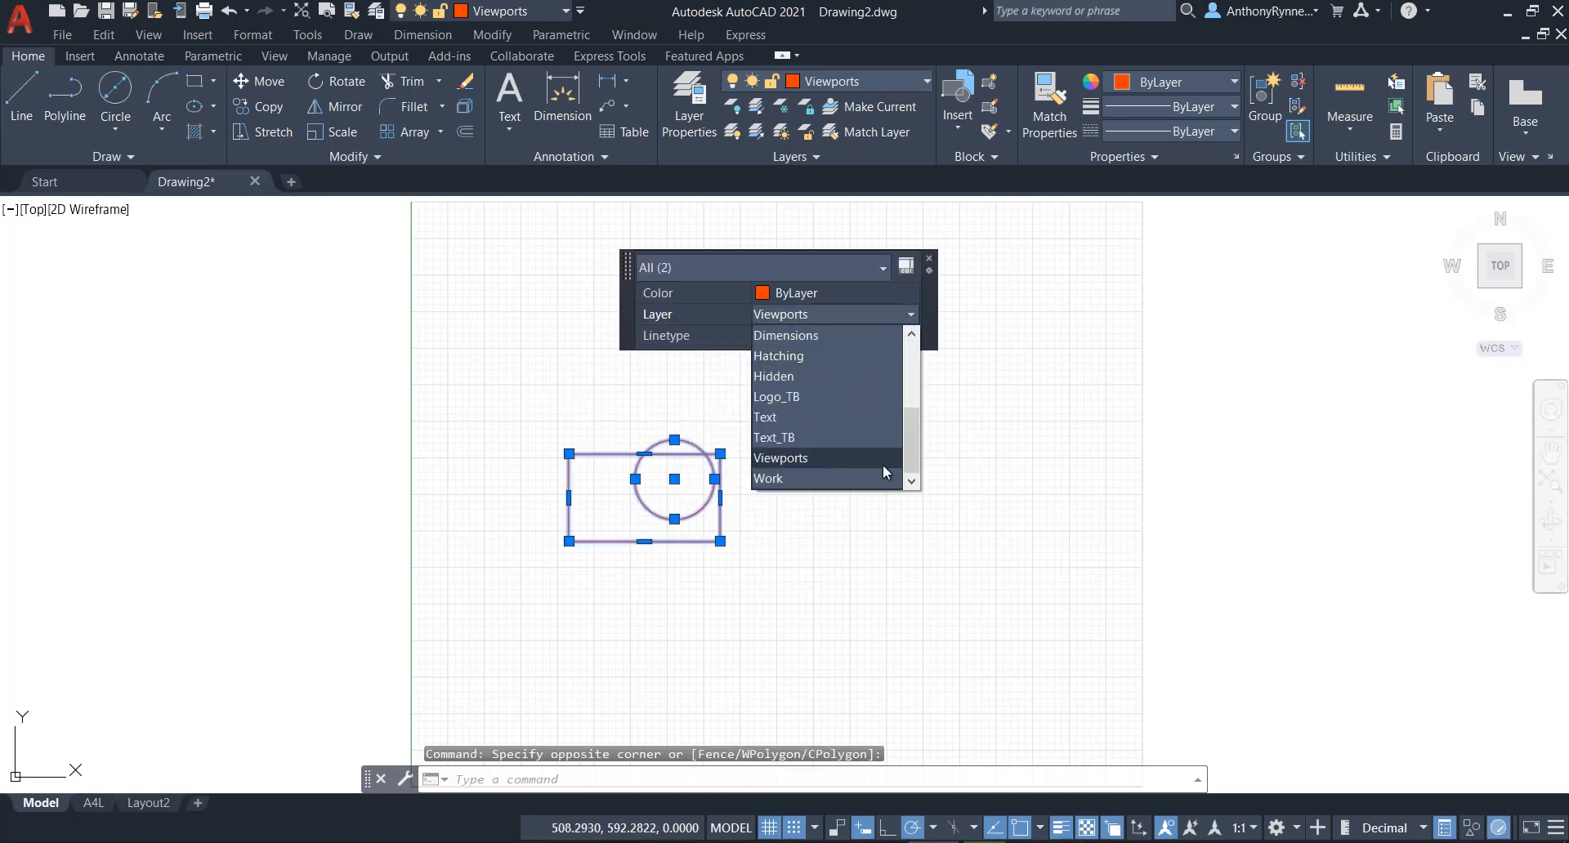
left_click(768, 478)
key("Escape")
Return to the A4L layout with the whole sheet in view.
left_click(94, 802)
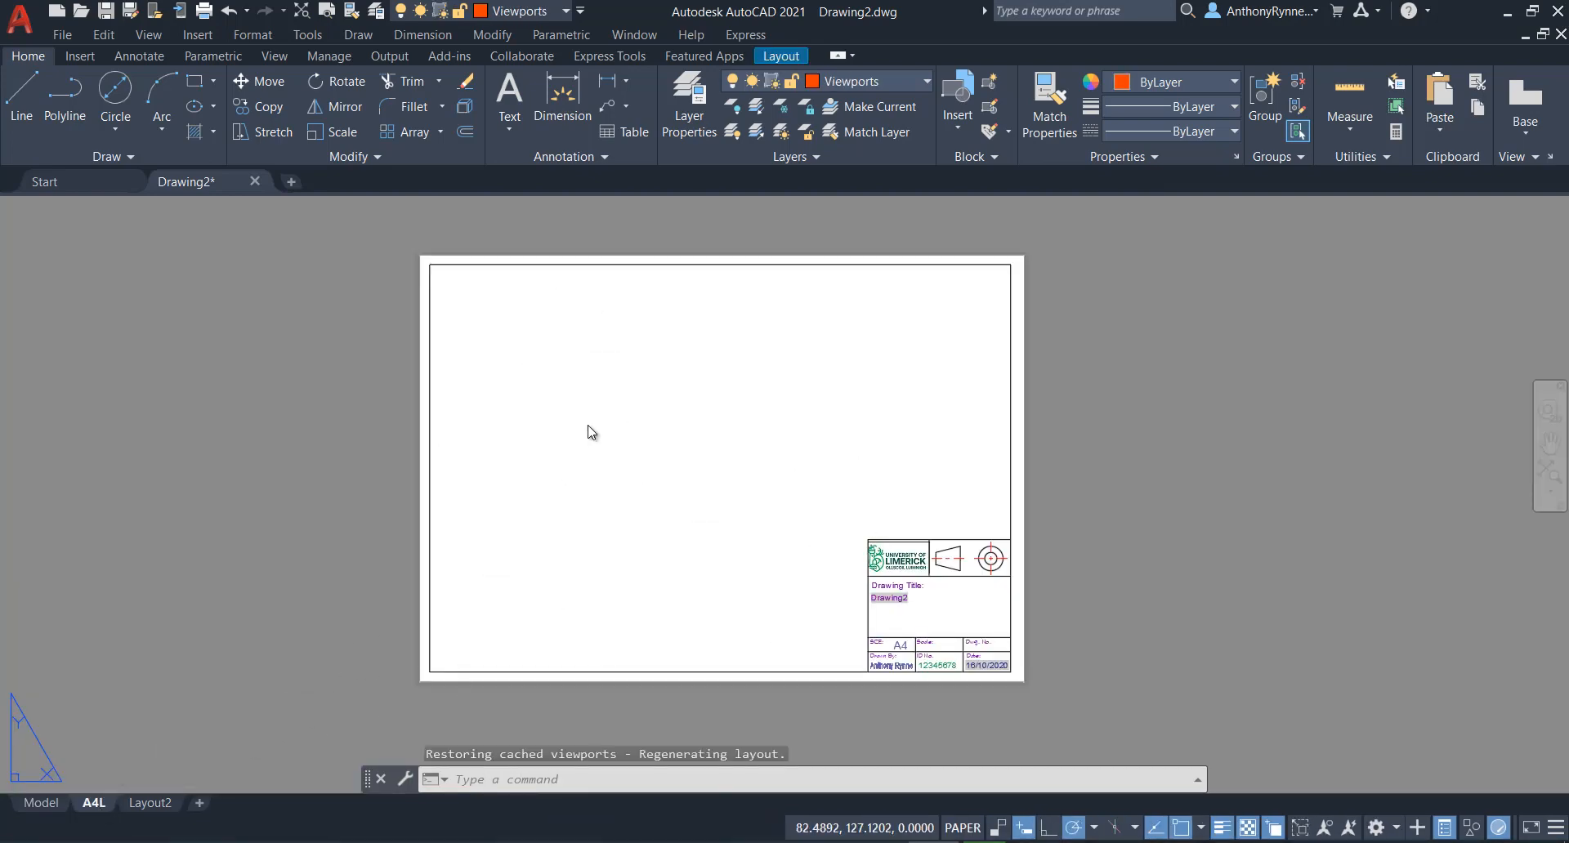
middle_click_drag(587, 426, 594, 434)
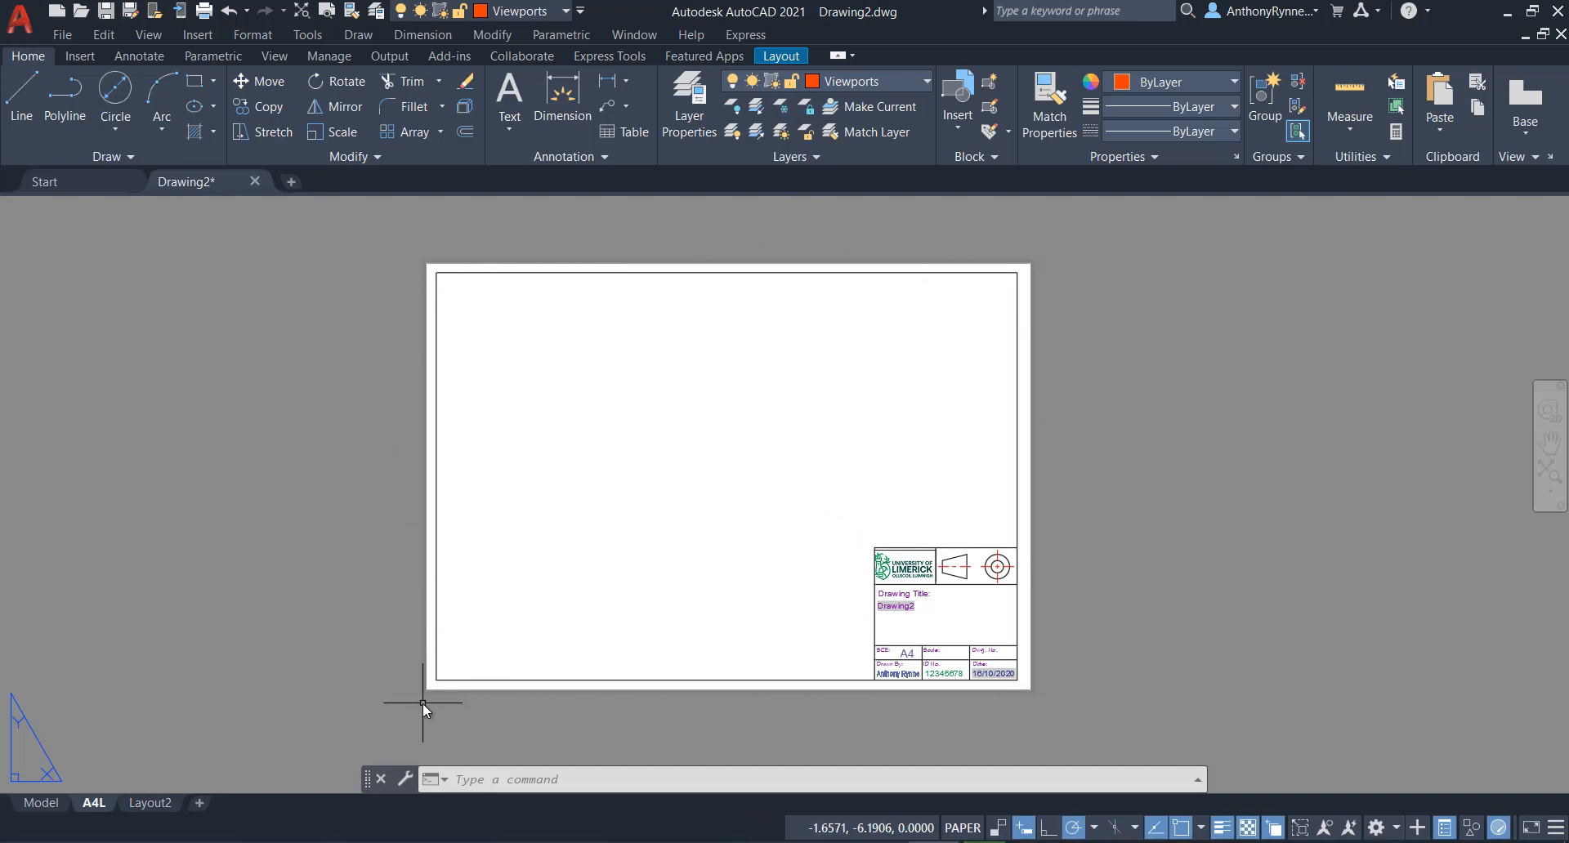
middle_click_drag(322, 565, 305, 565)
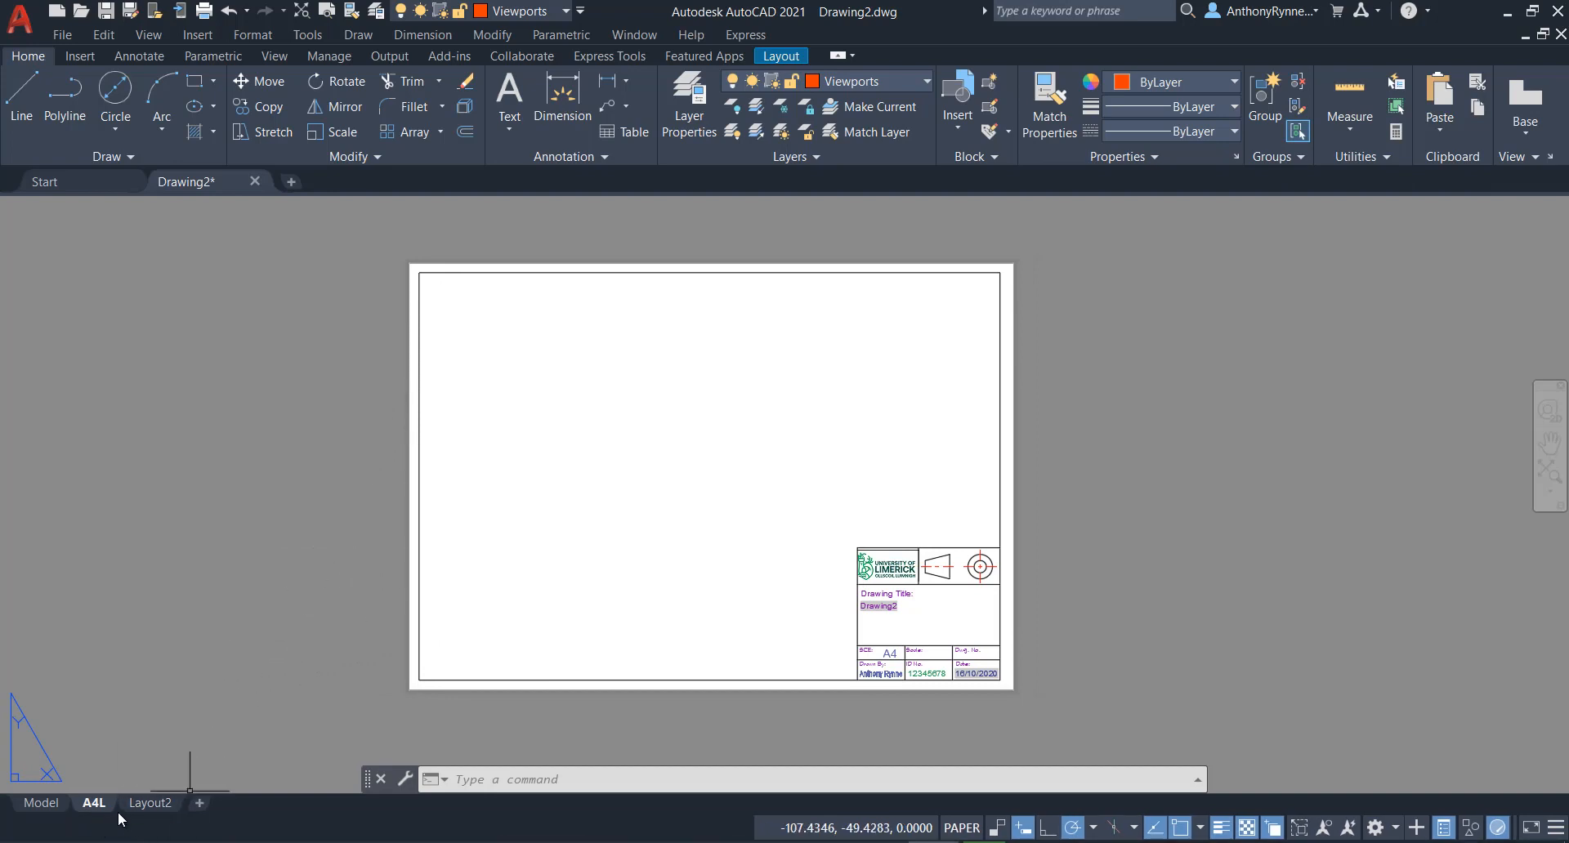
Create a polygonal viewport on the A4L sheet that follows the drawing frame and cuts around the title block.
left_click(782, 54)
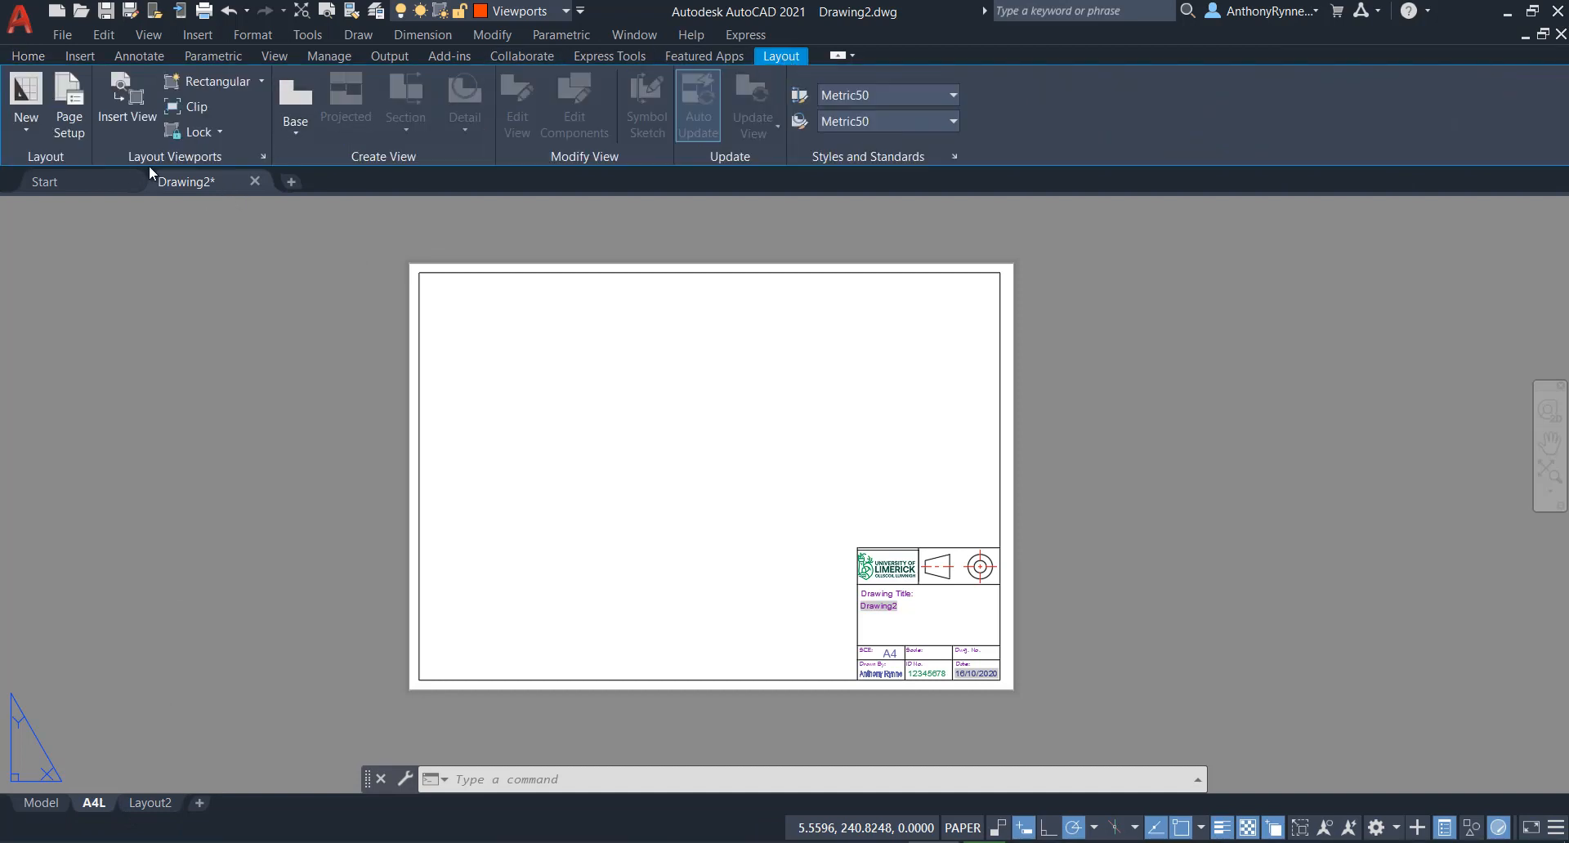
left_click(261, 81)
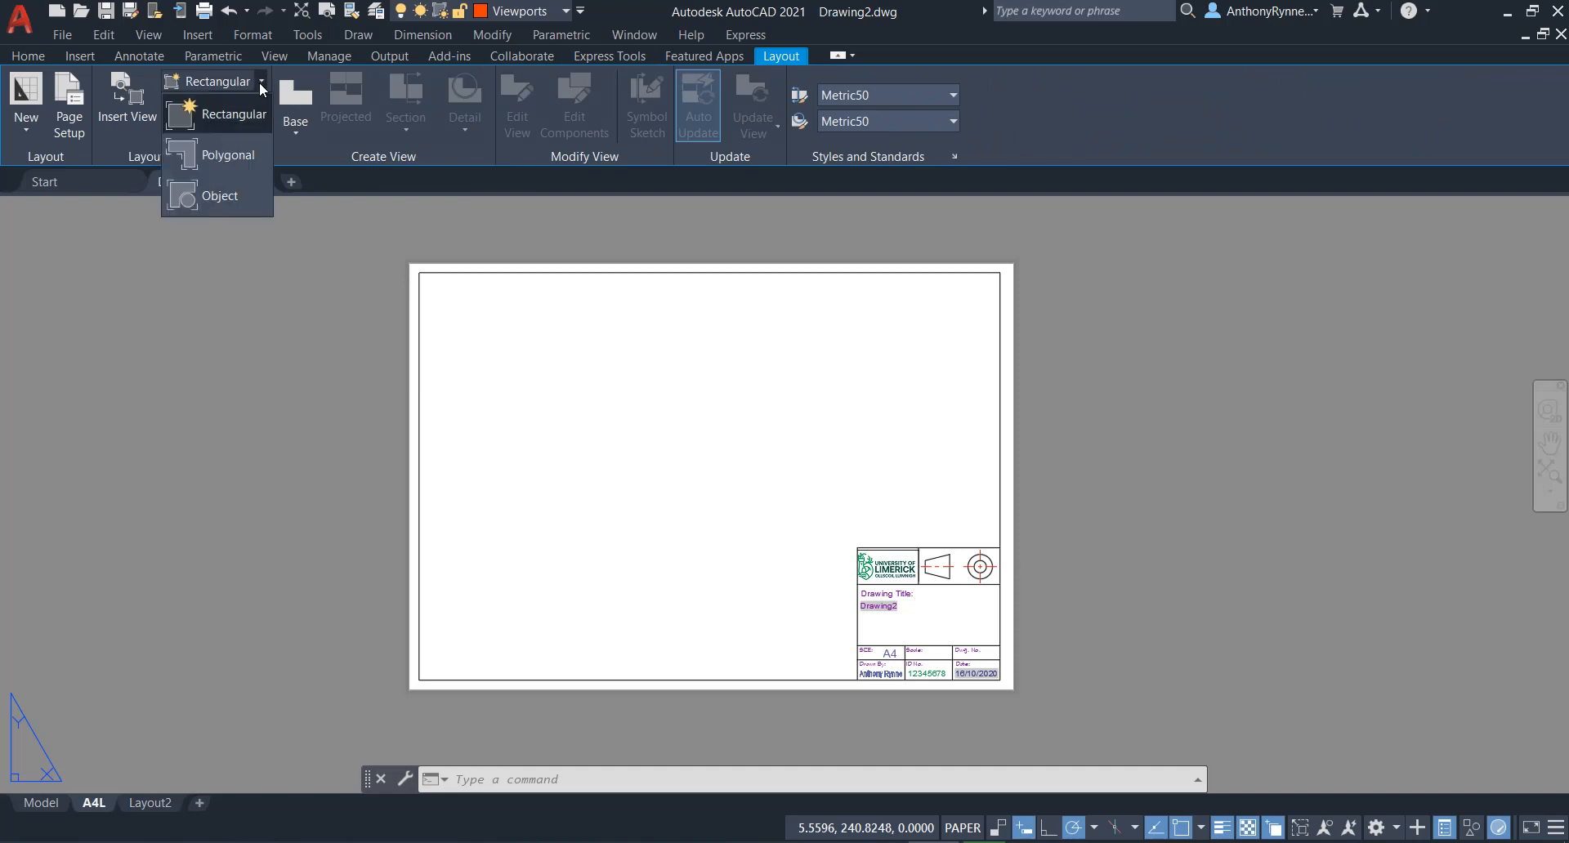
left_click(226, 155)
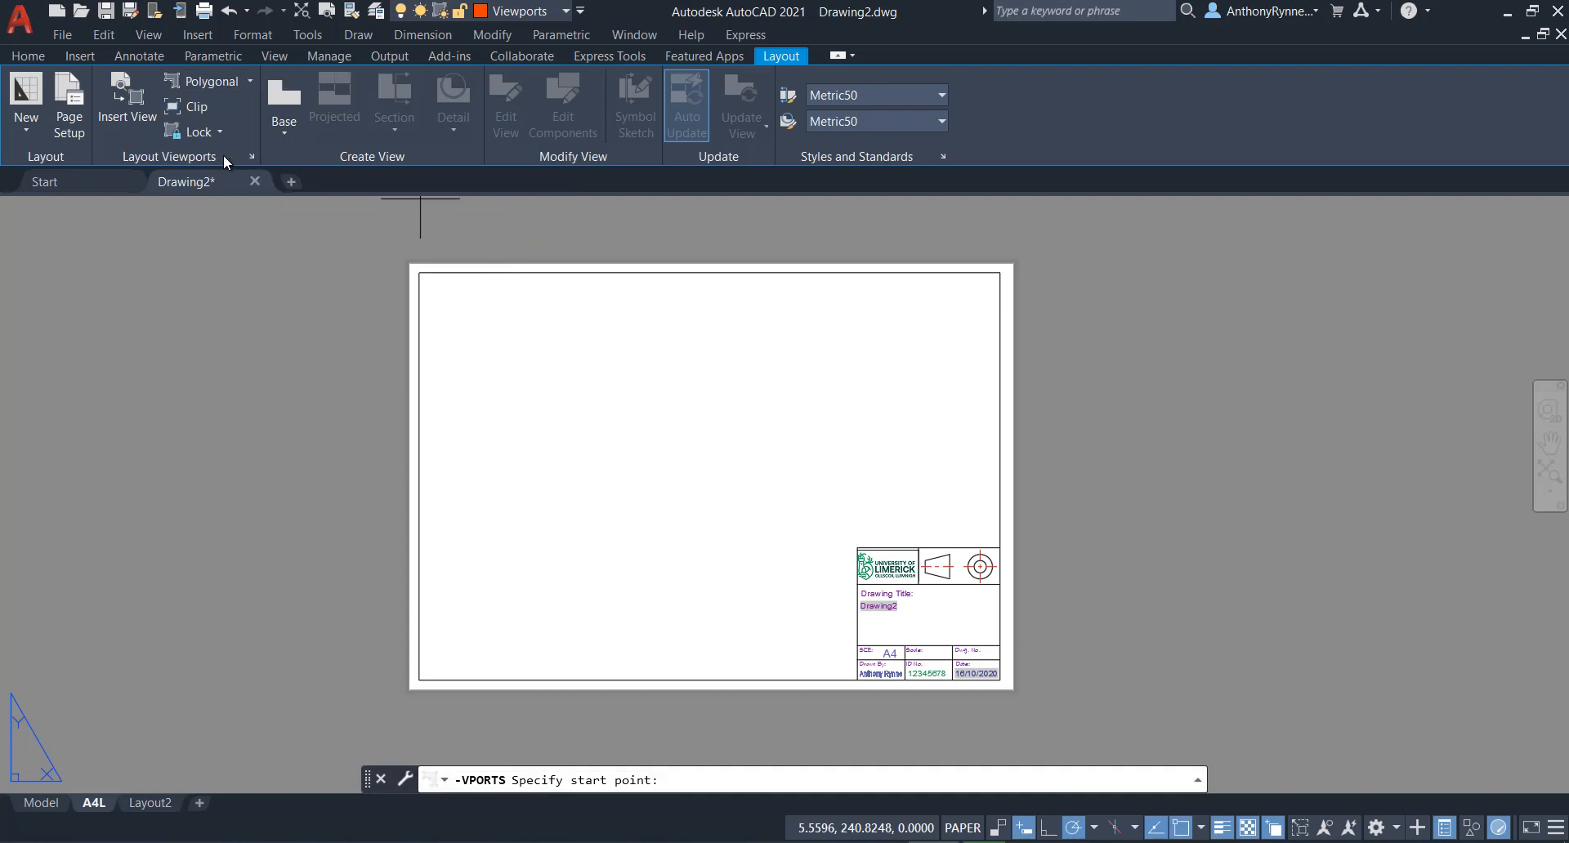
left_click(419, 679)
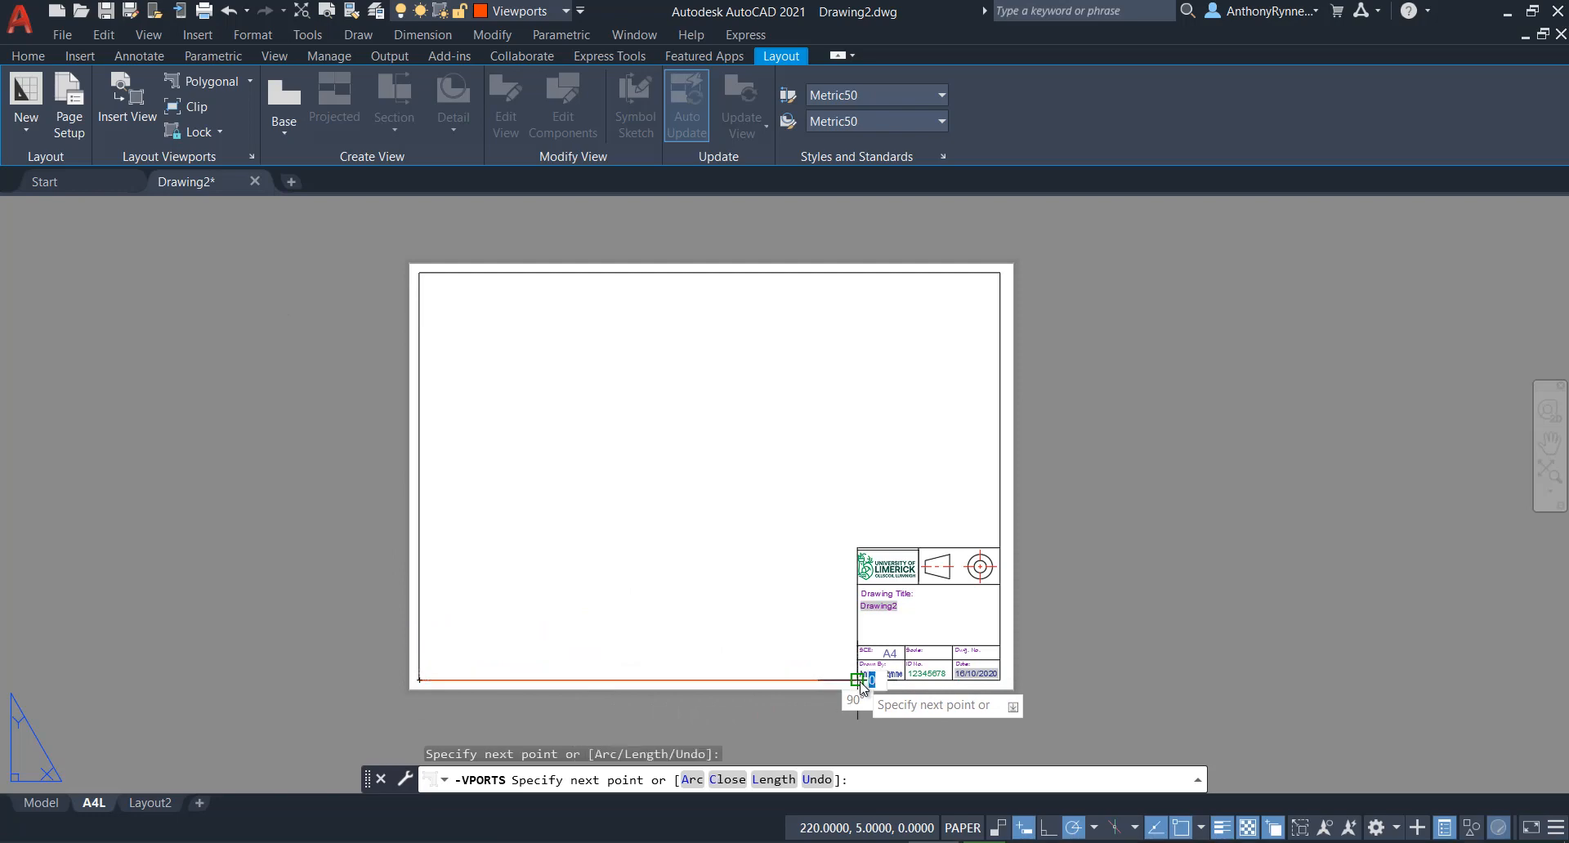
scroll(857, 549, "up", 8)
left_click(832, 511)
scroll(989, 453, "down", 8)
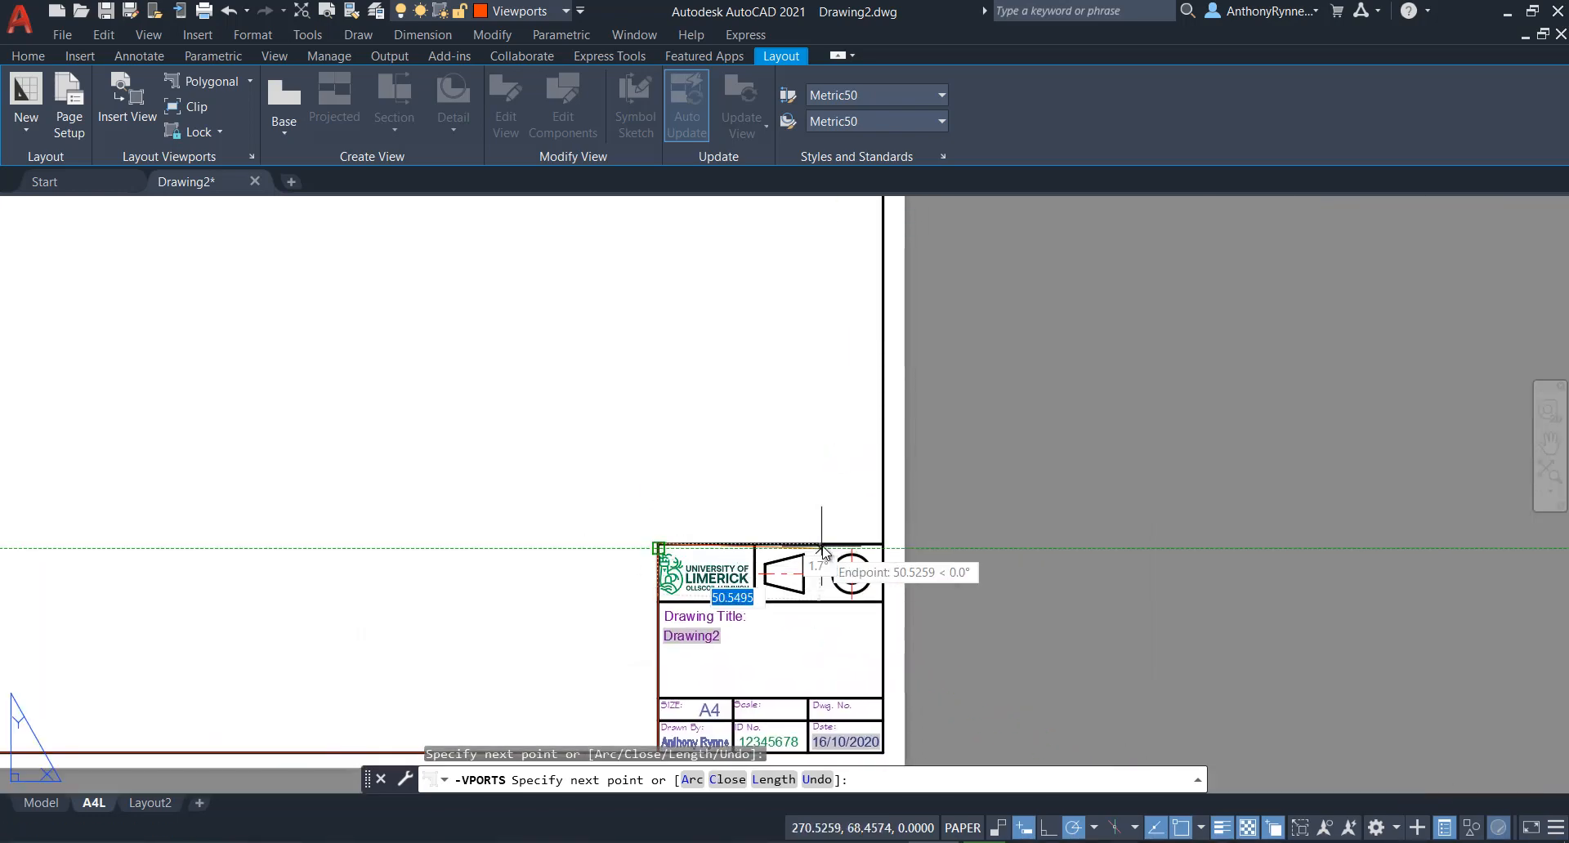
left_click(885, 545)
scroll(885, 545, "down", 4)
scroll(849, 384, "up", 4)
left_click(941, 357)
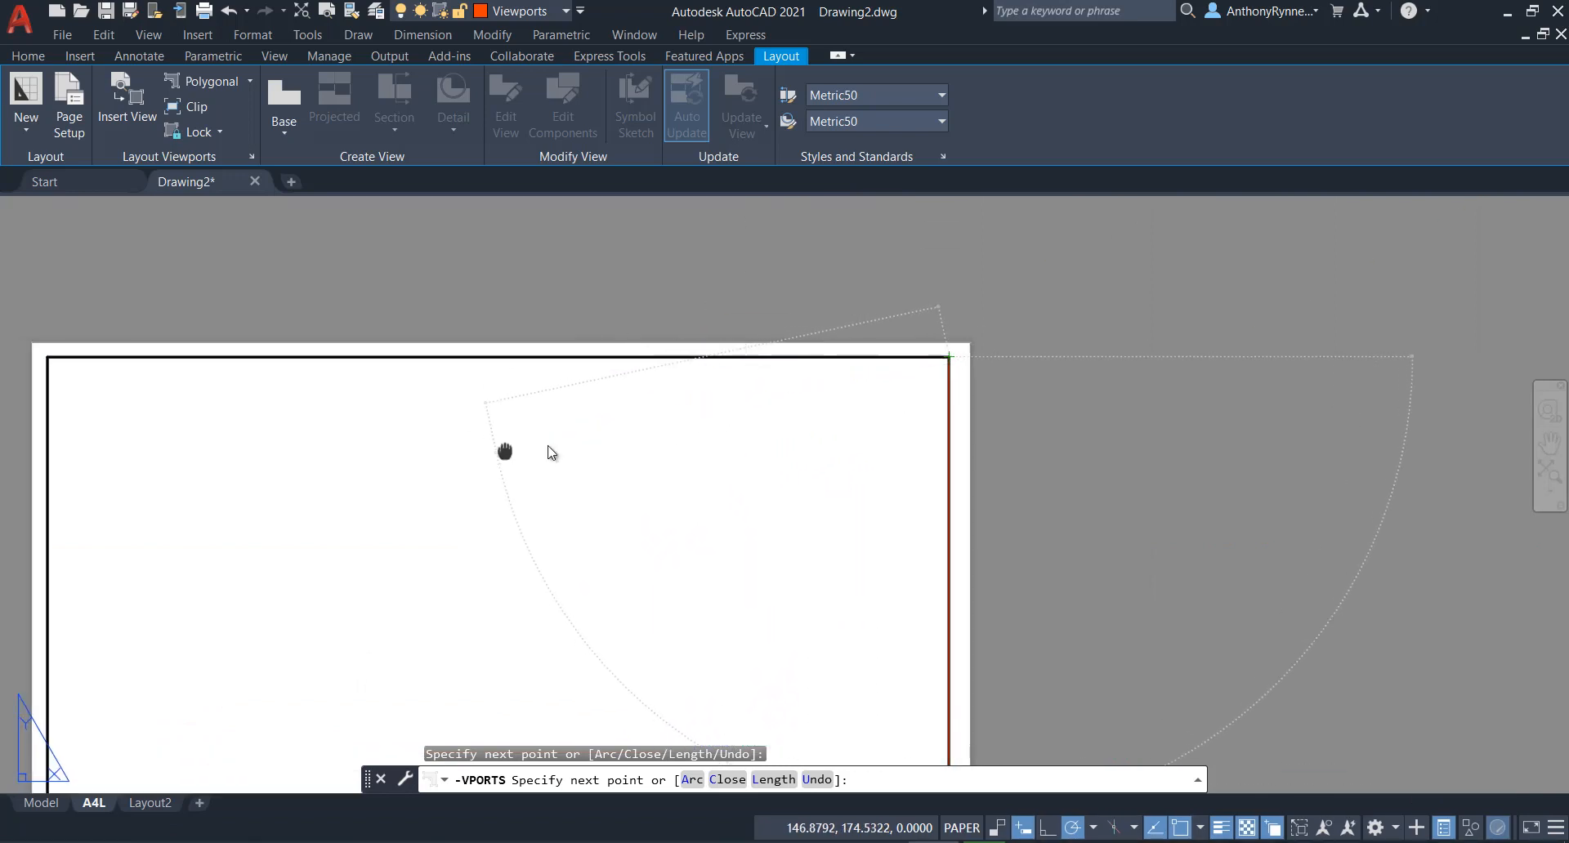
middle_click_drag(506, 452, 959, 441)
left_click(492, 346)
scroll(571, 482, "down", 6)
middle_click_drag(576, 482, 567, 347)
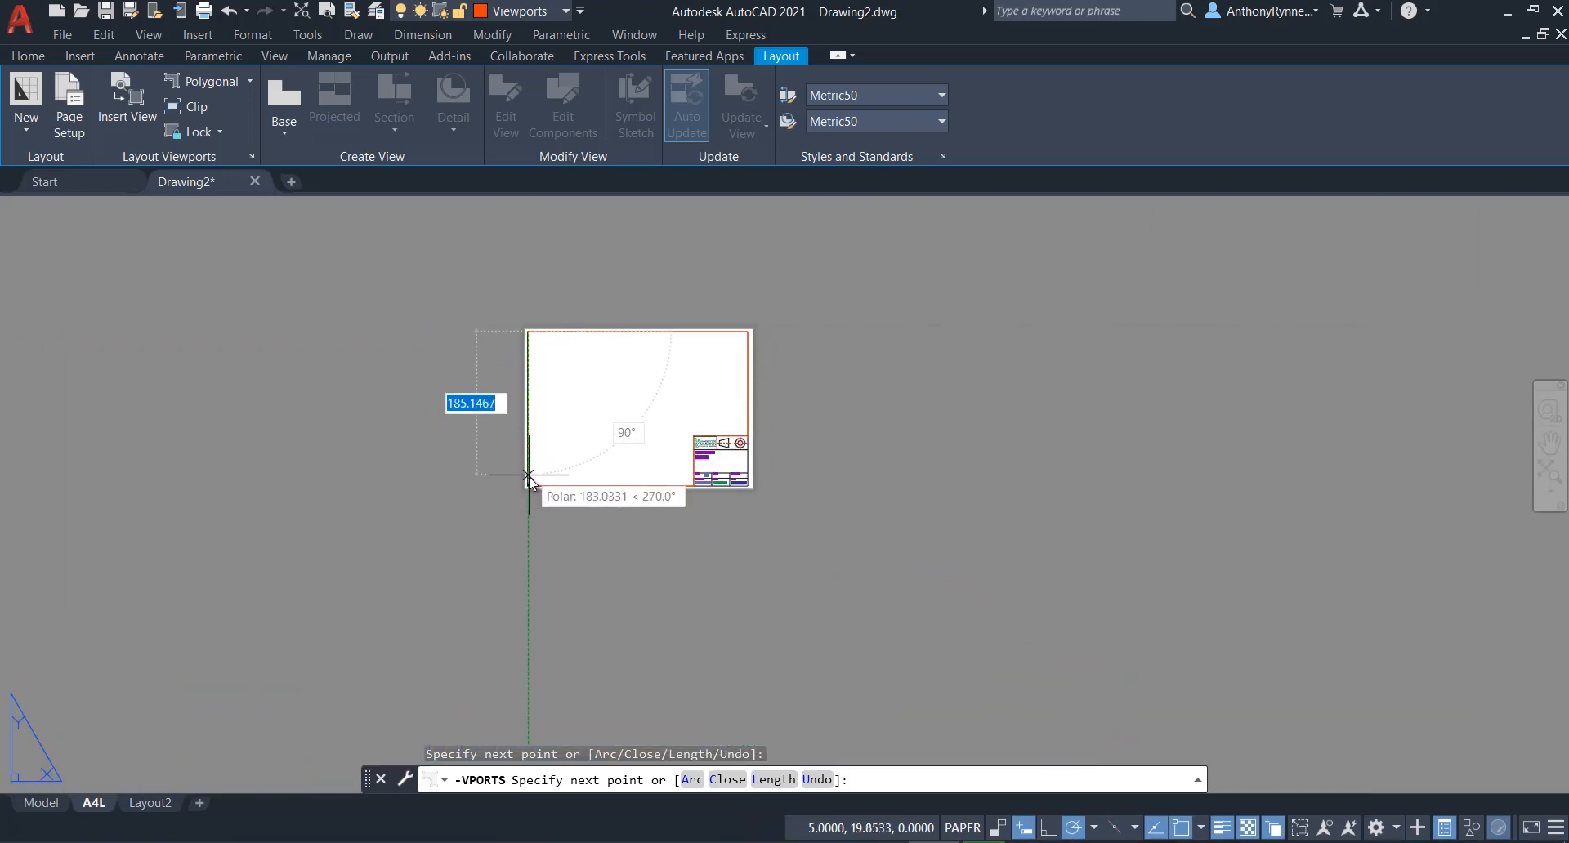
left_click(529, 484)
key("Return")
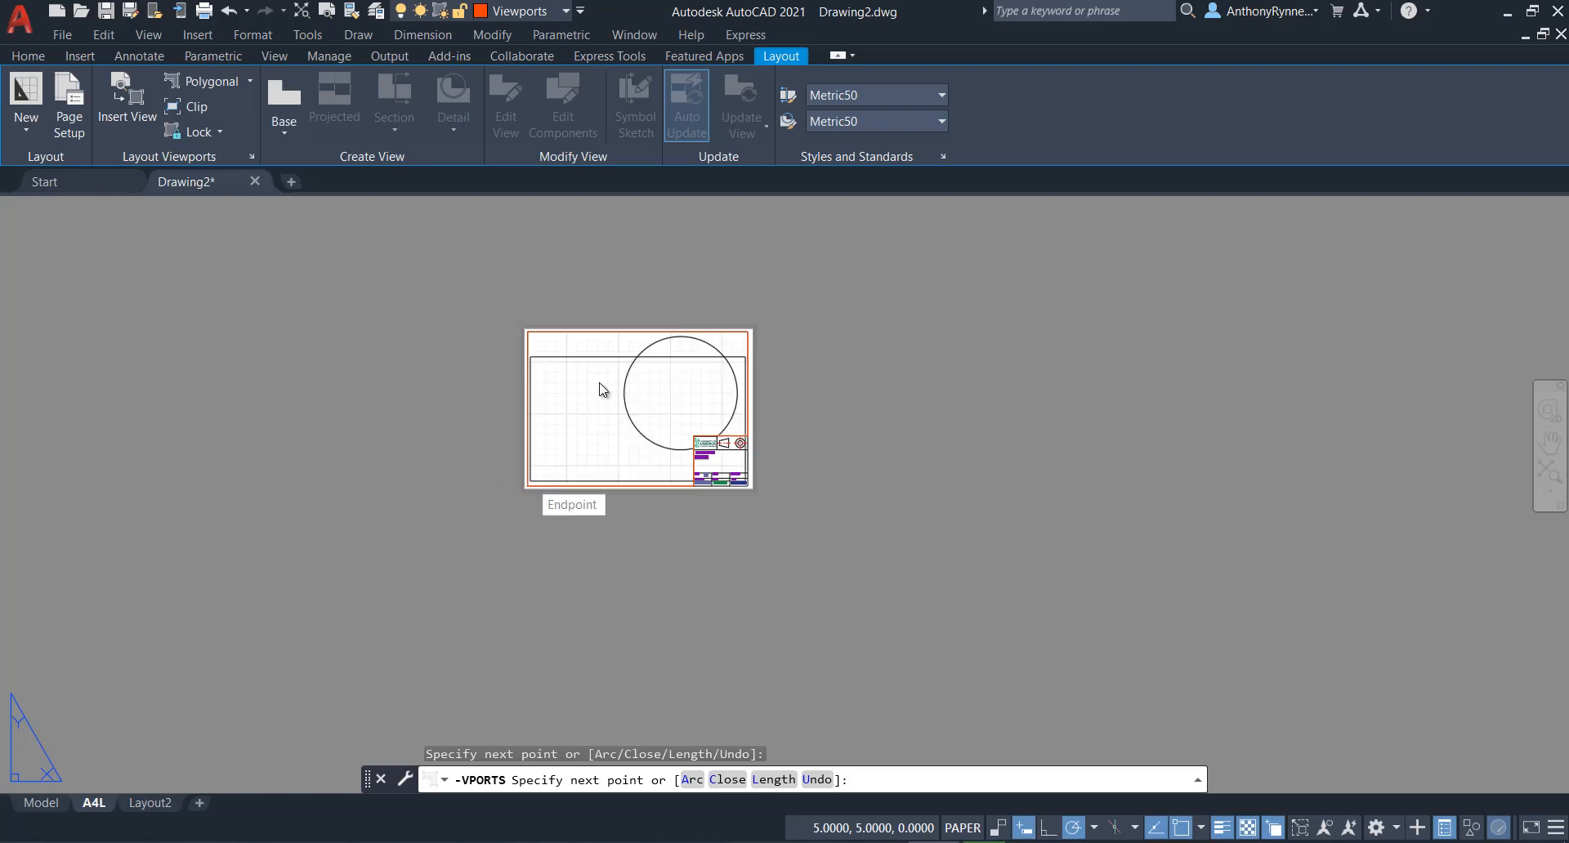
Activate the new viewport, zoom its model view out until the circle and rectangle sit near the middle, and return to paper space.
scroll(747, 613, "down", 2)
scroll(696, 506, "up", 2)
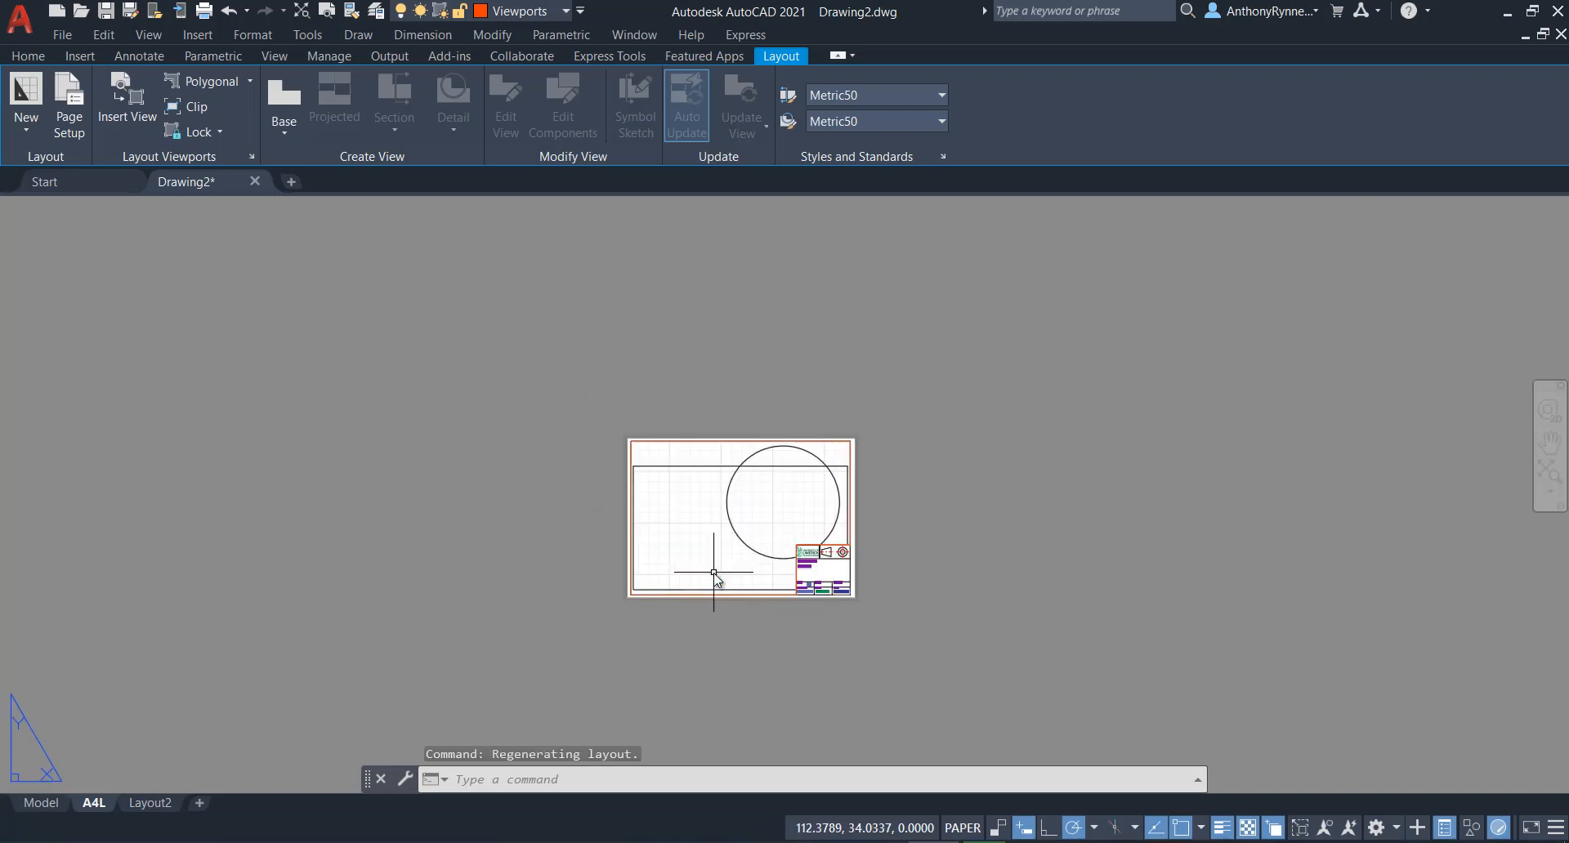
double_click(696, 507)
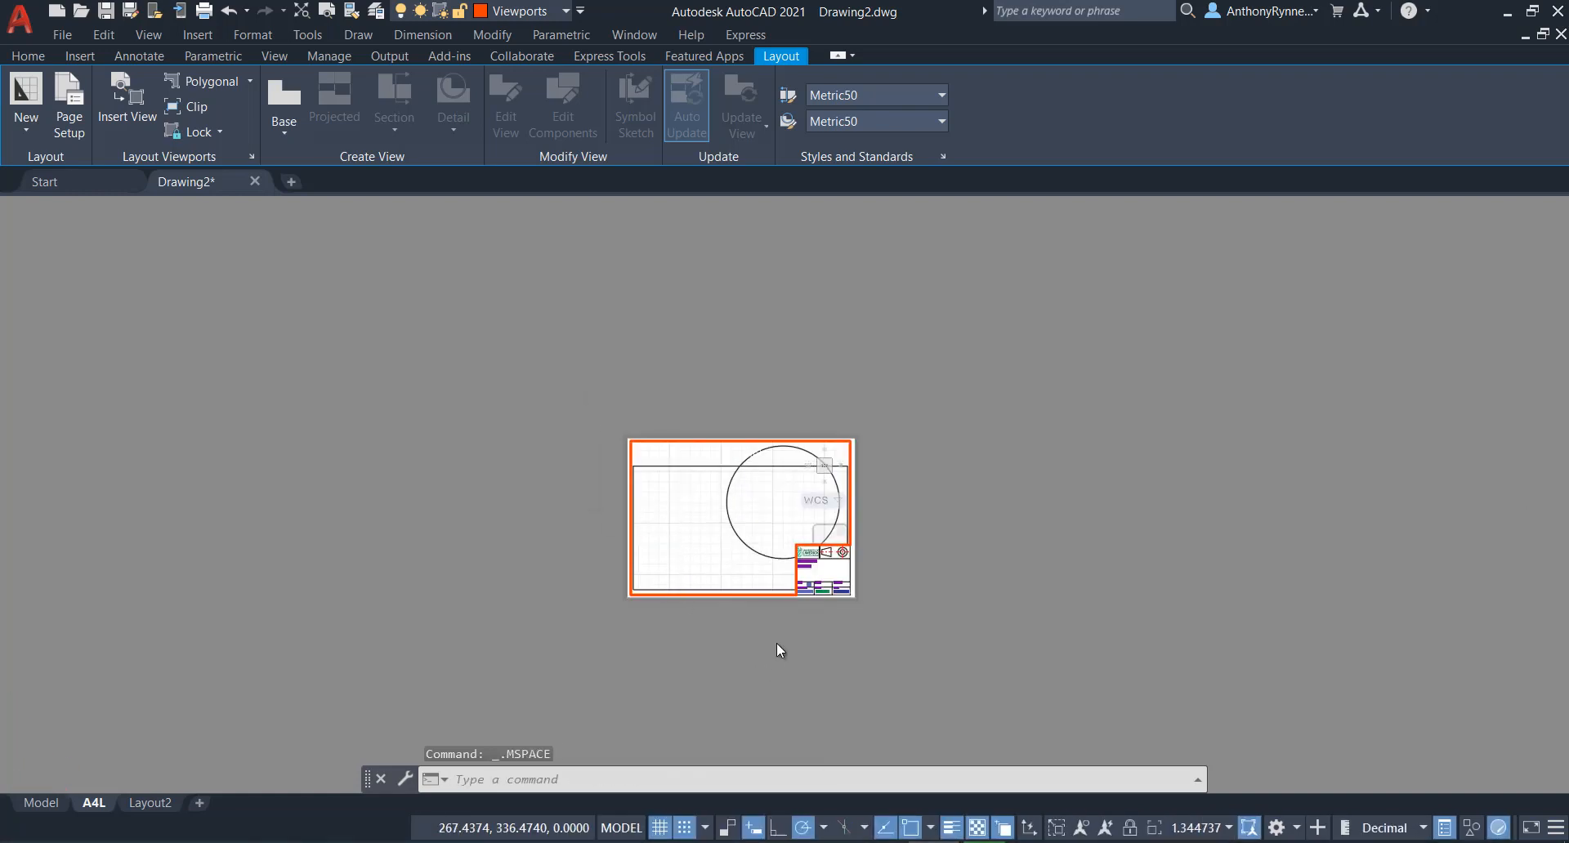
mouse_move(718, 543)
middle_mouse_down()
mouse_move(678, 542)
mouse_move(727, 509)
mouse_move(705, 524)
mouse_move(715, 515)
middle_mouse_up()
scroll(699, 525, "down", 2)
scroll(699, 525, "down", 1)
scroll(716, 508, "up", 1)
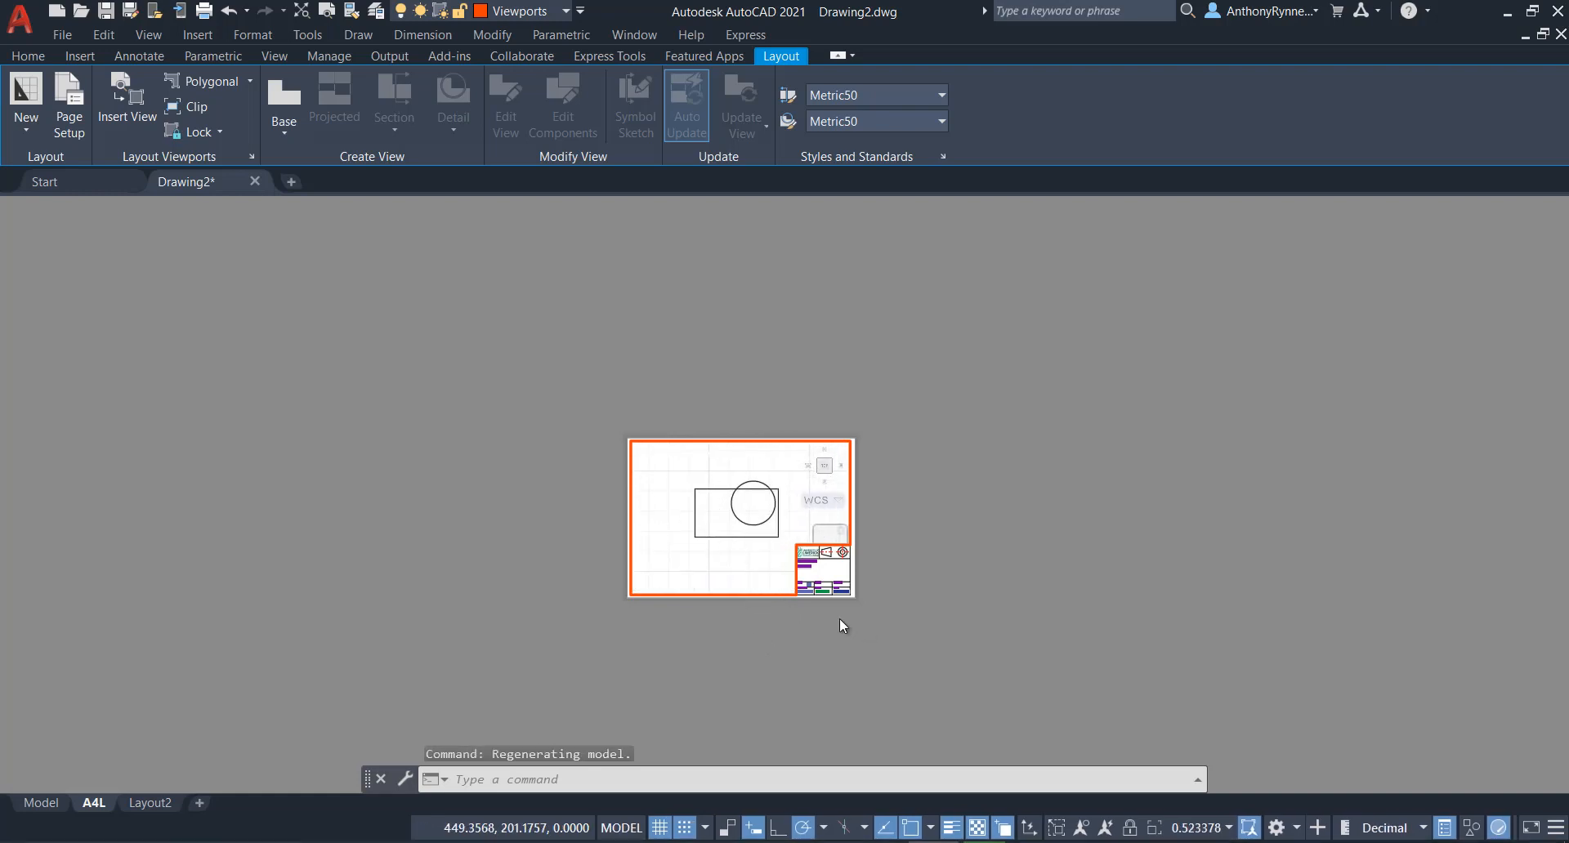
double_click(807, 610)
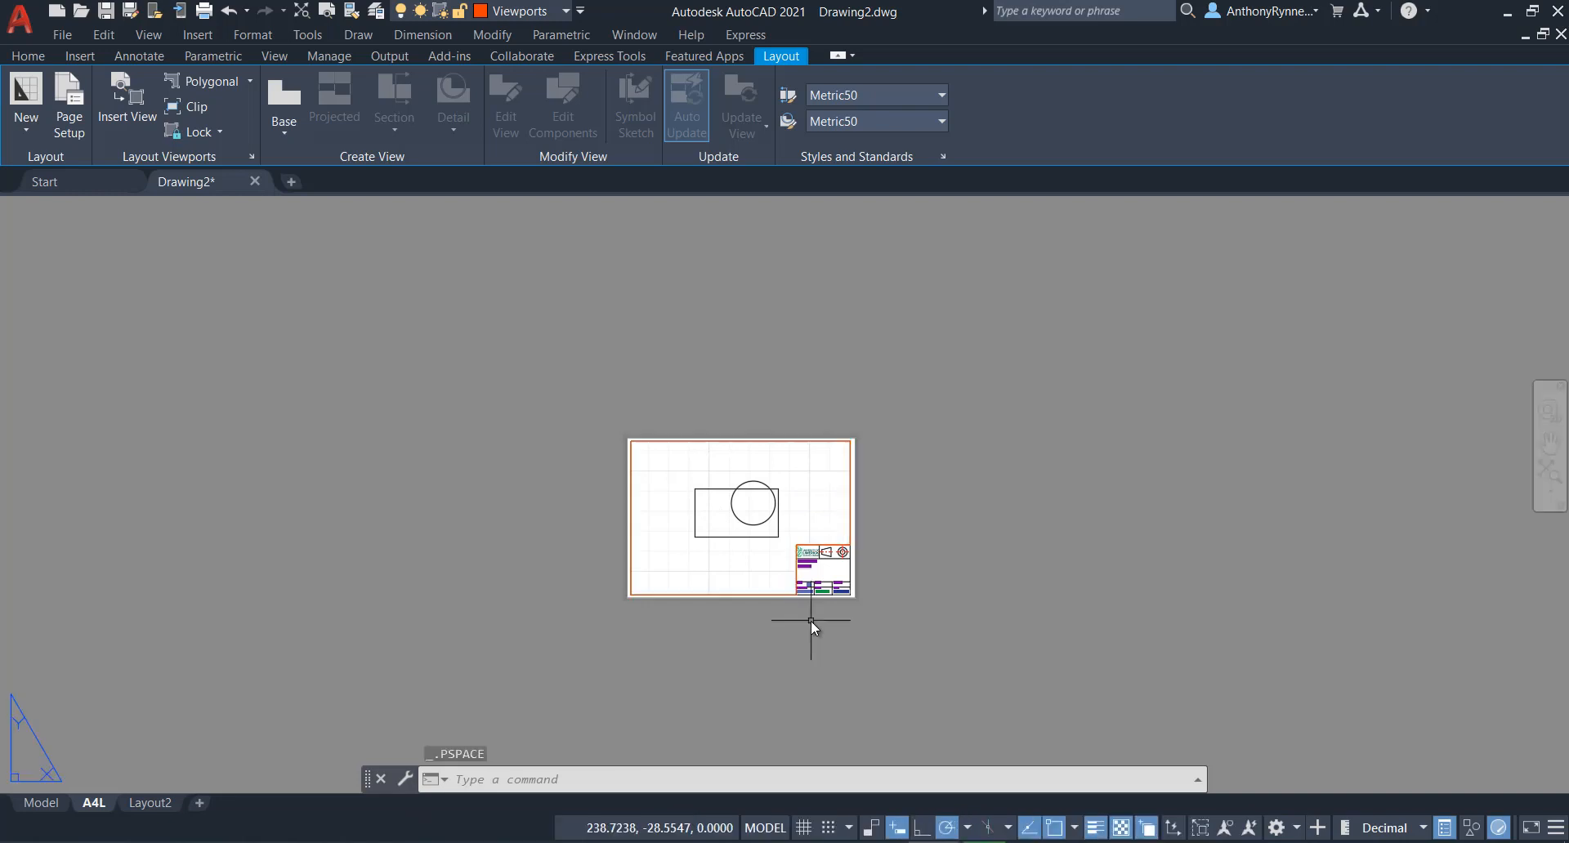
Inspect the sheet from overview to close-up, comparing the viewport's contents with the frame and title block.
scroll(766, 591, "up", 3)
scroll(765, 587, "down", 2)
mouse_move(749, 515)
middle_mouse_down()
mouse_move(795, 596)
mouse_move(677, 533)
mouse_move(742, 542)
middle_mouse_up()
scroll(797, 600, "up", 2)
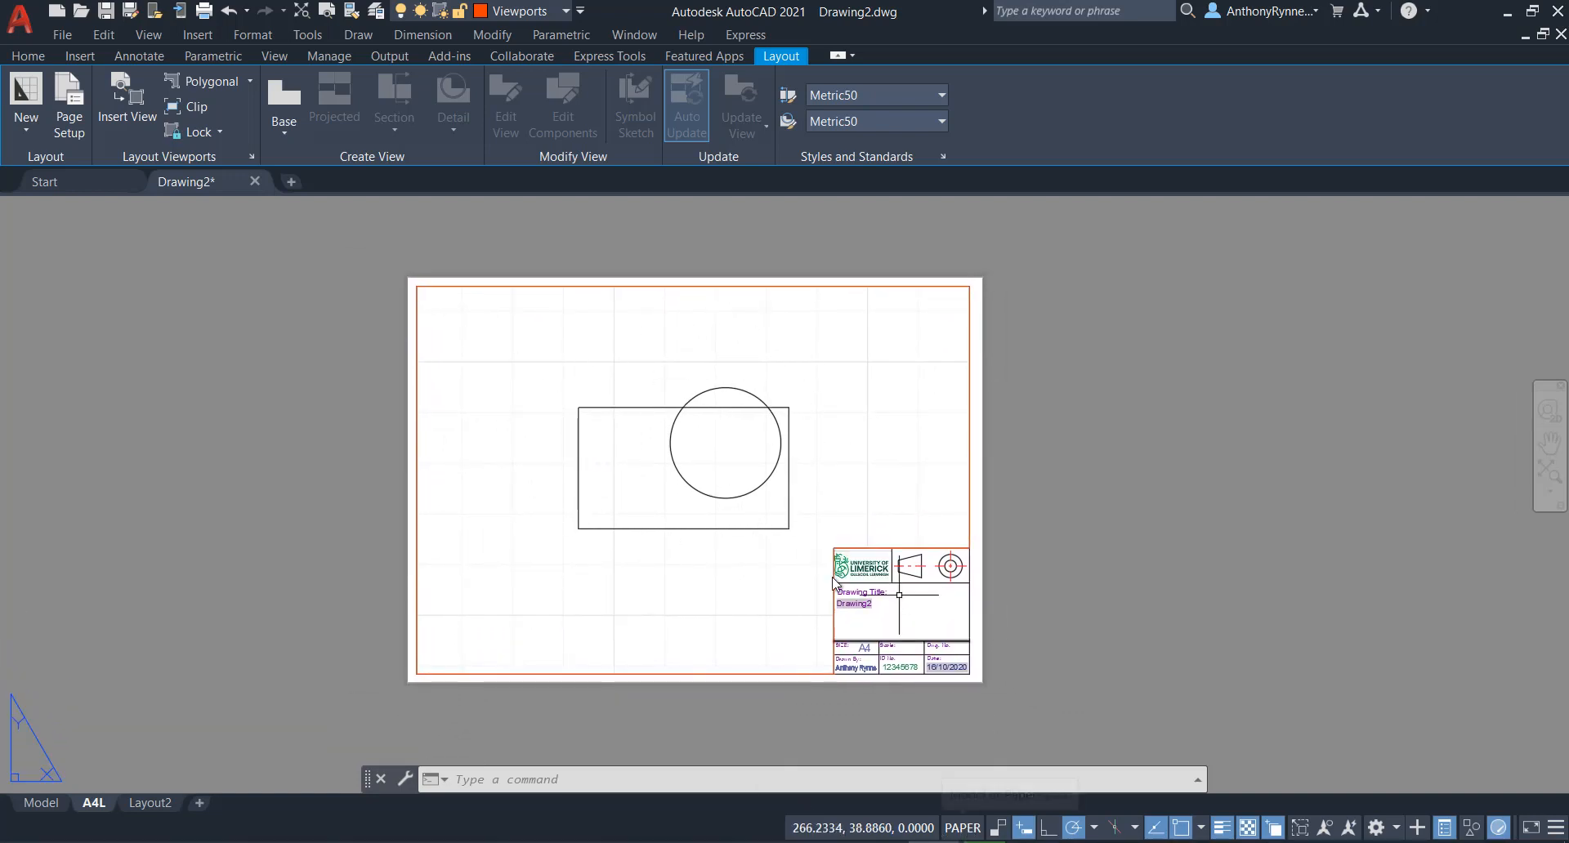
scroll(633, 621, "up", 1)
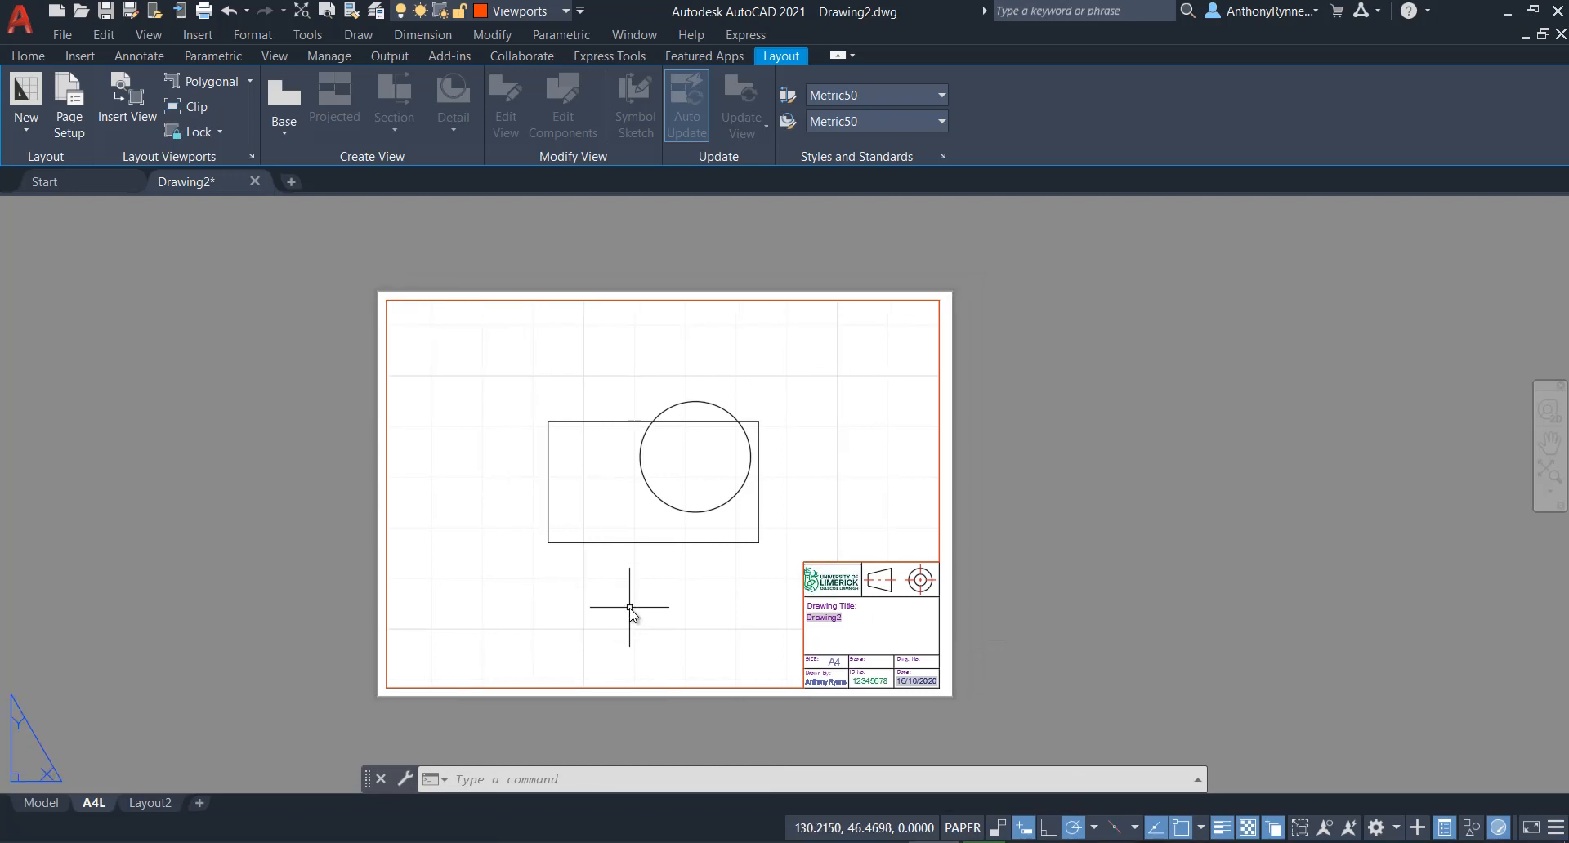
scroll(629, 614, "up", 1)
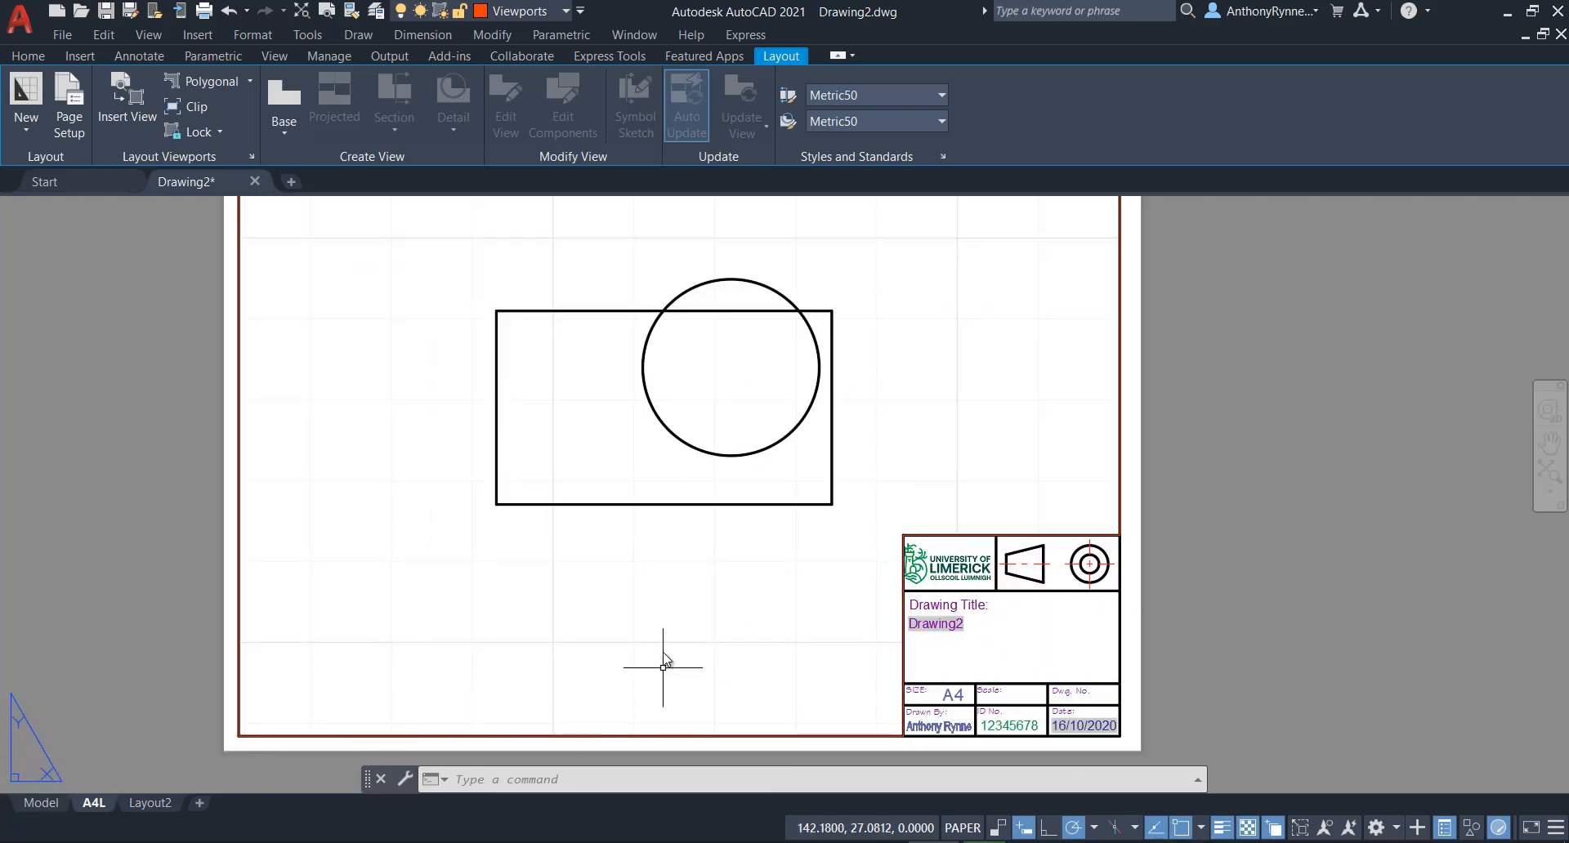
scroll(663, 652, "down", 2)
scroll(685, 625, "up", 2)
scroll(685, 627, "down", 2)
middle_click_drag(683, 626, 765, 618)
Delete the circle and rectangle in model space through the viewport and return to paper space.
left_click(962, 828)
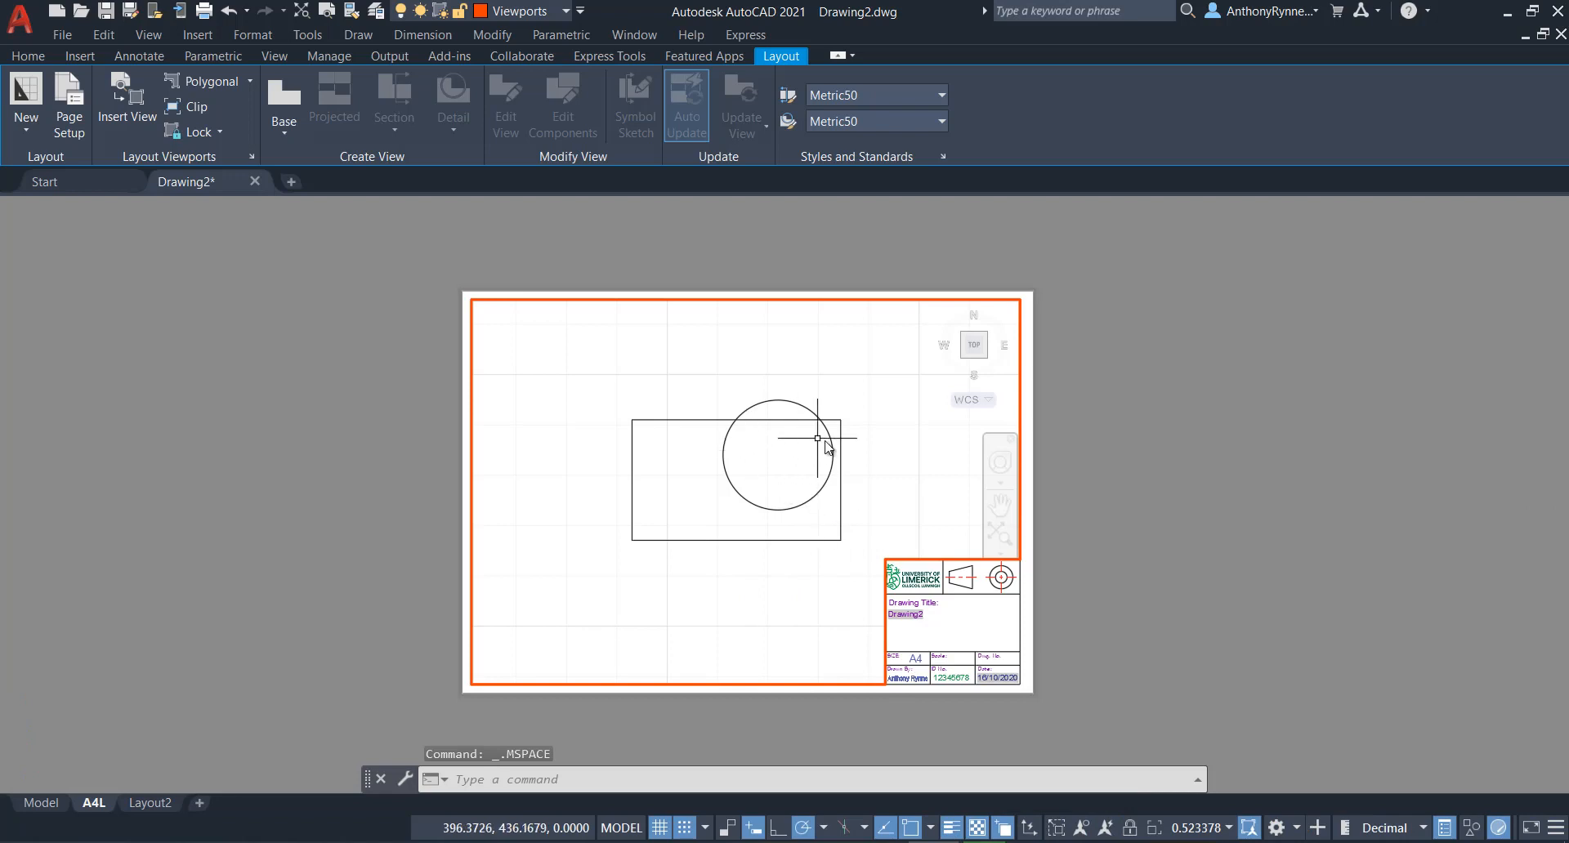
left_click(864, 465)
left_click(777, 447)
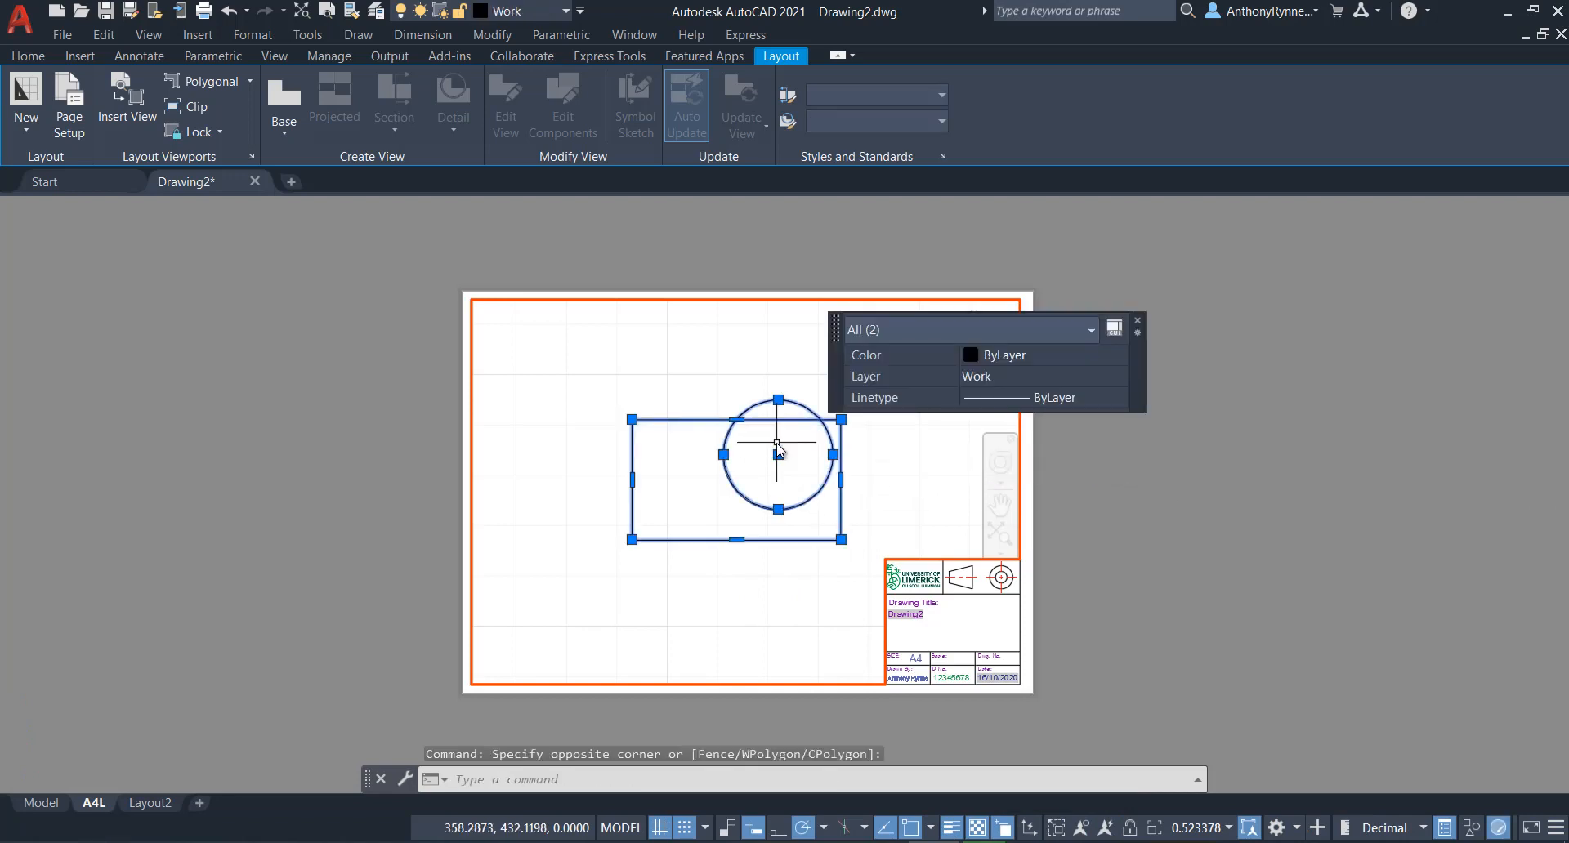
key("Delete")
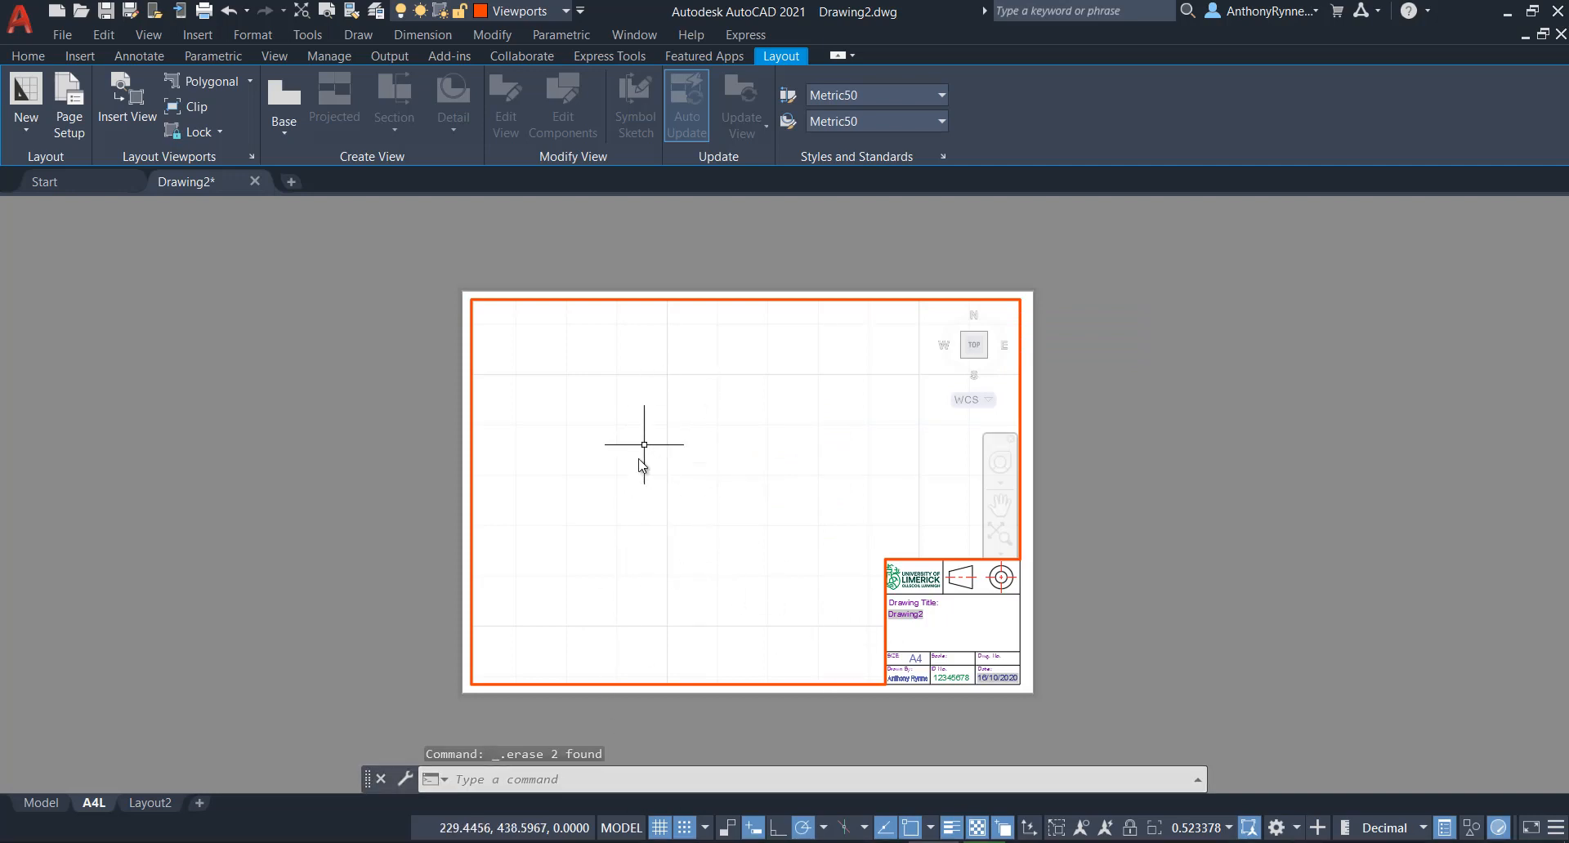
left_click(620, 828)
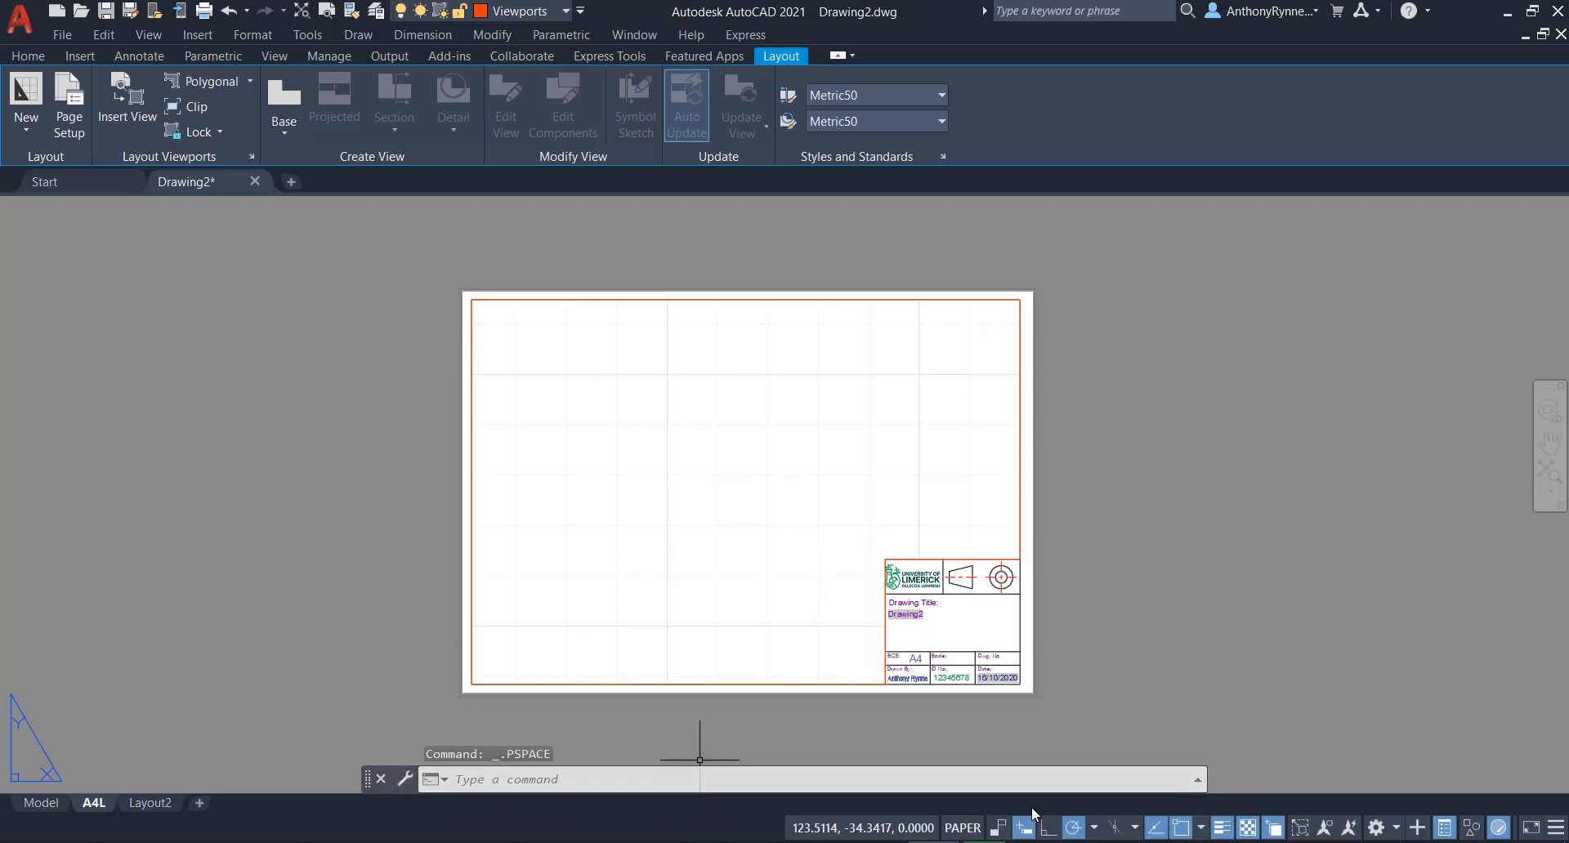
Activate the viewport, fit the whole model grid inside it, and return to paper space with nothing selected.
double_click(763, 560)
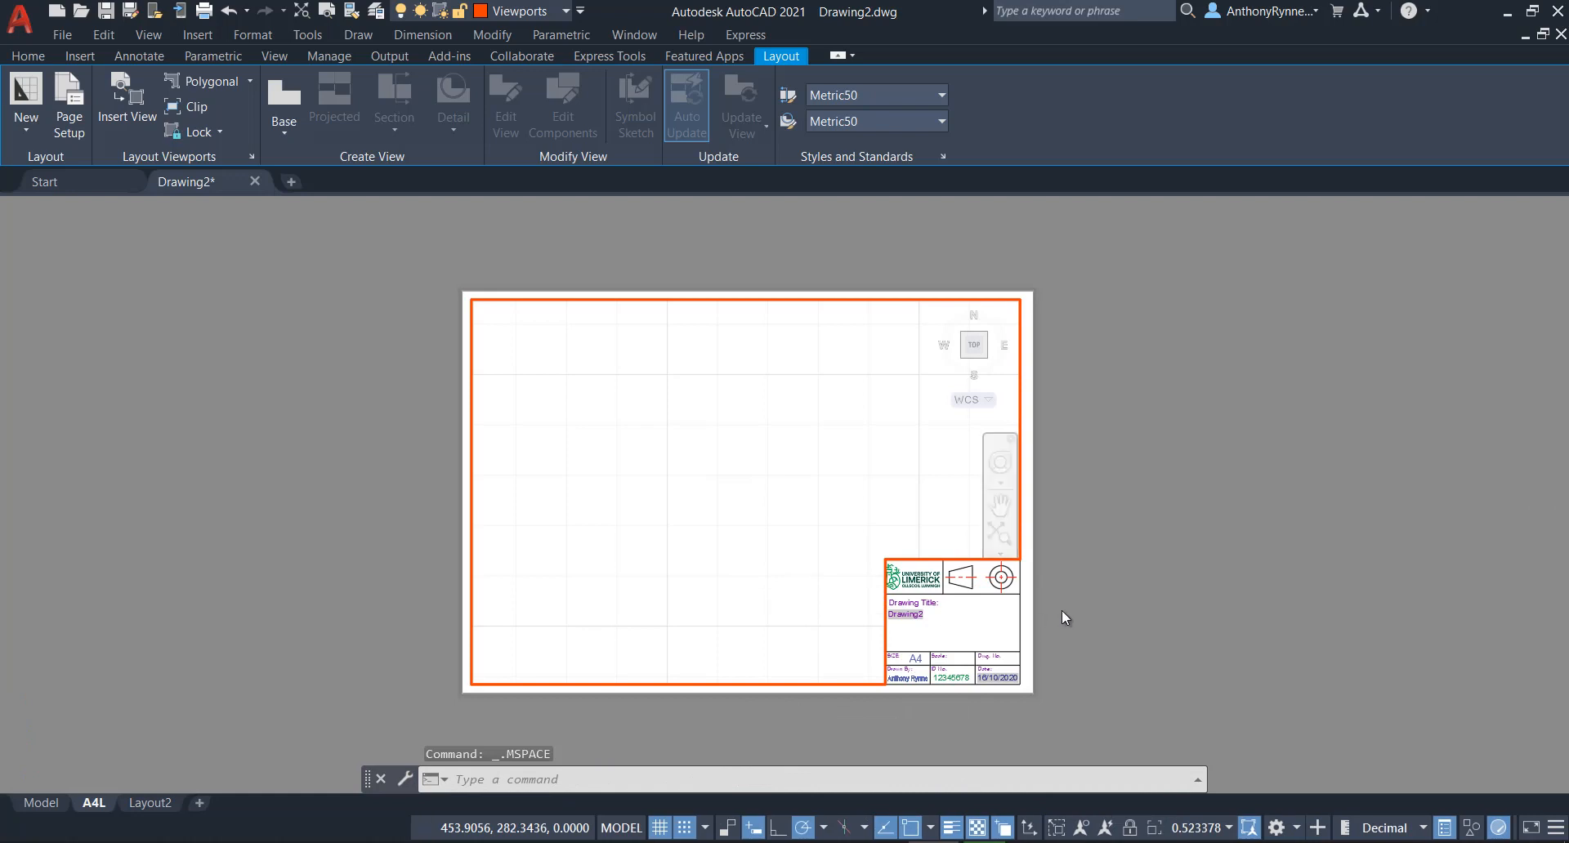
scroll(731, 445, "down", 6)
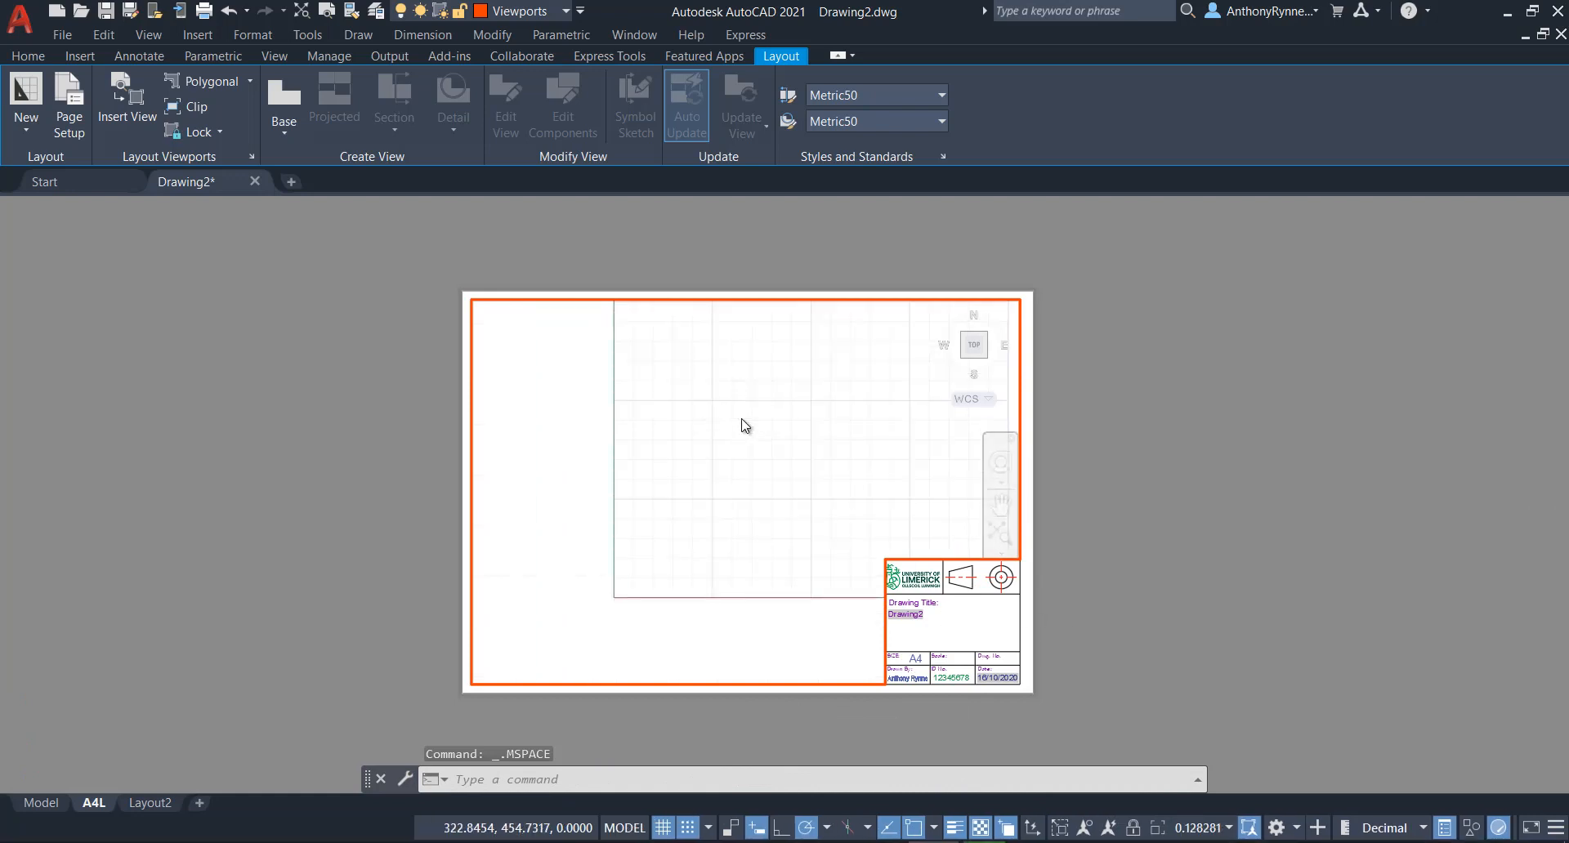
middle_click_drag(723, 434, 688, 482)
scroll(697, 470, "up", 2)
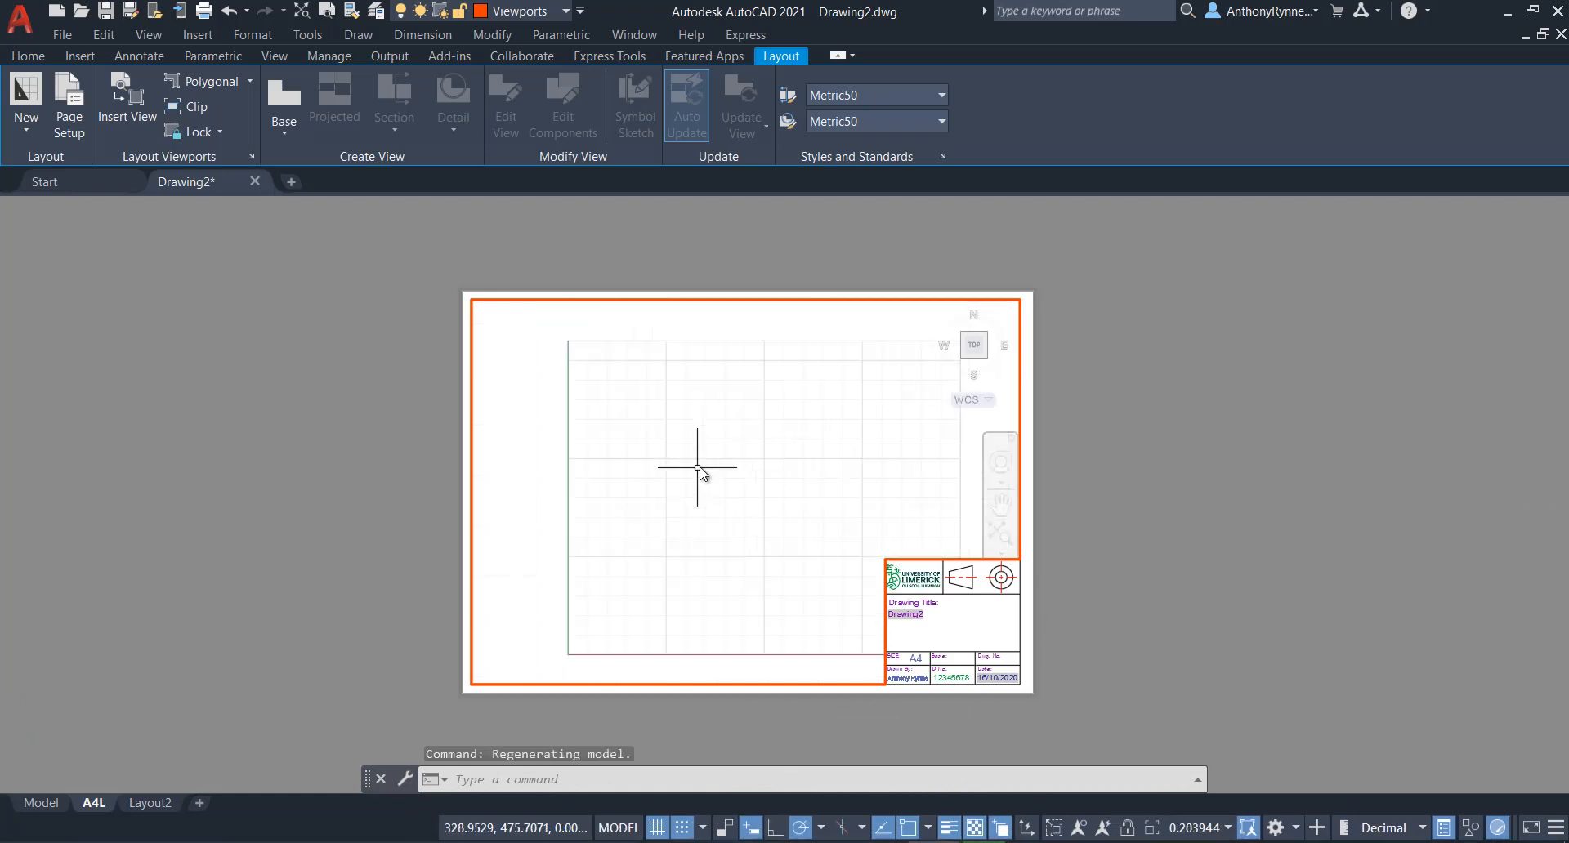
double_click(1061, 579)
left_click(1061, 578)
left_click(1125, 590)
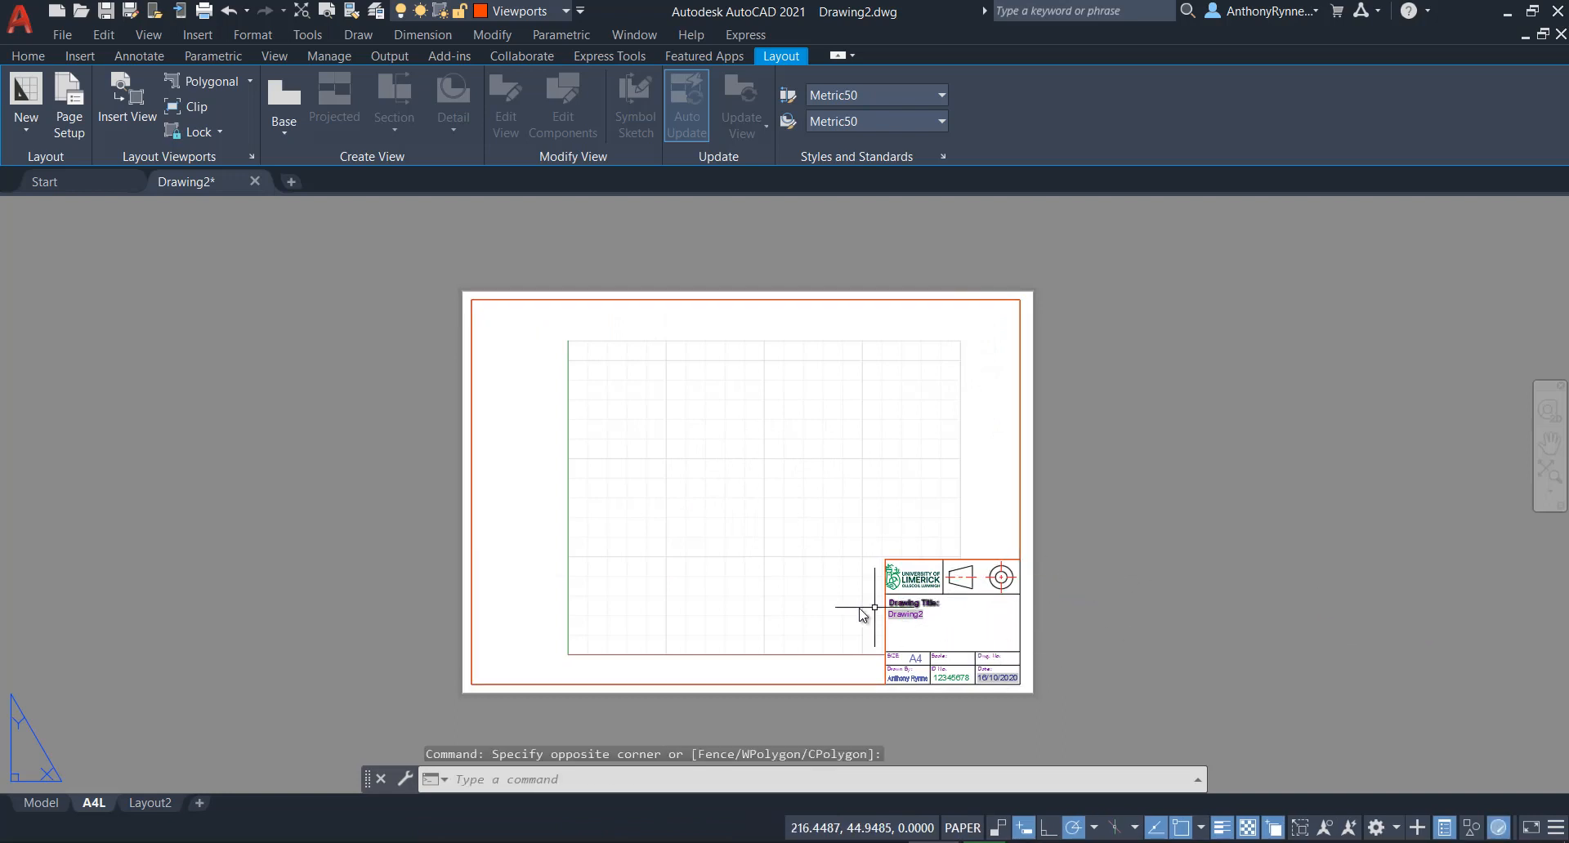
middle_click_drag(771, 576, 731, 564)
scroll(739, 518, "down", 4)
scroll(739, 518, "up", 4)
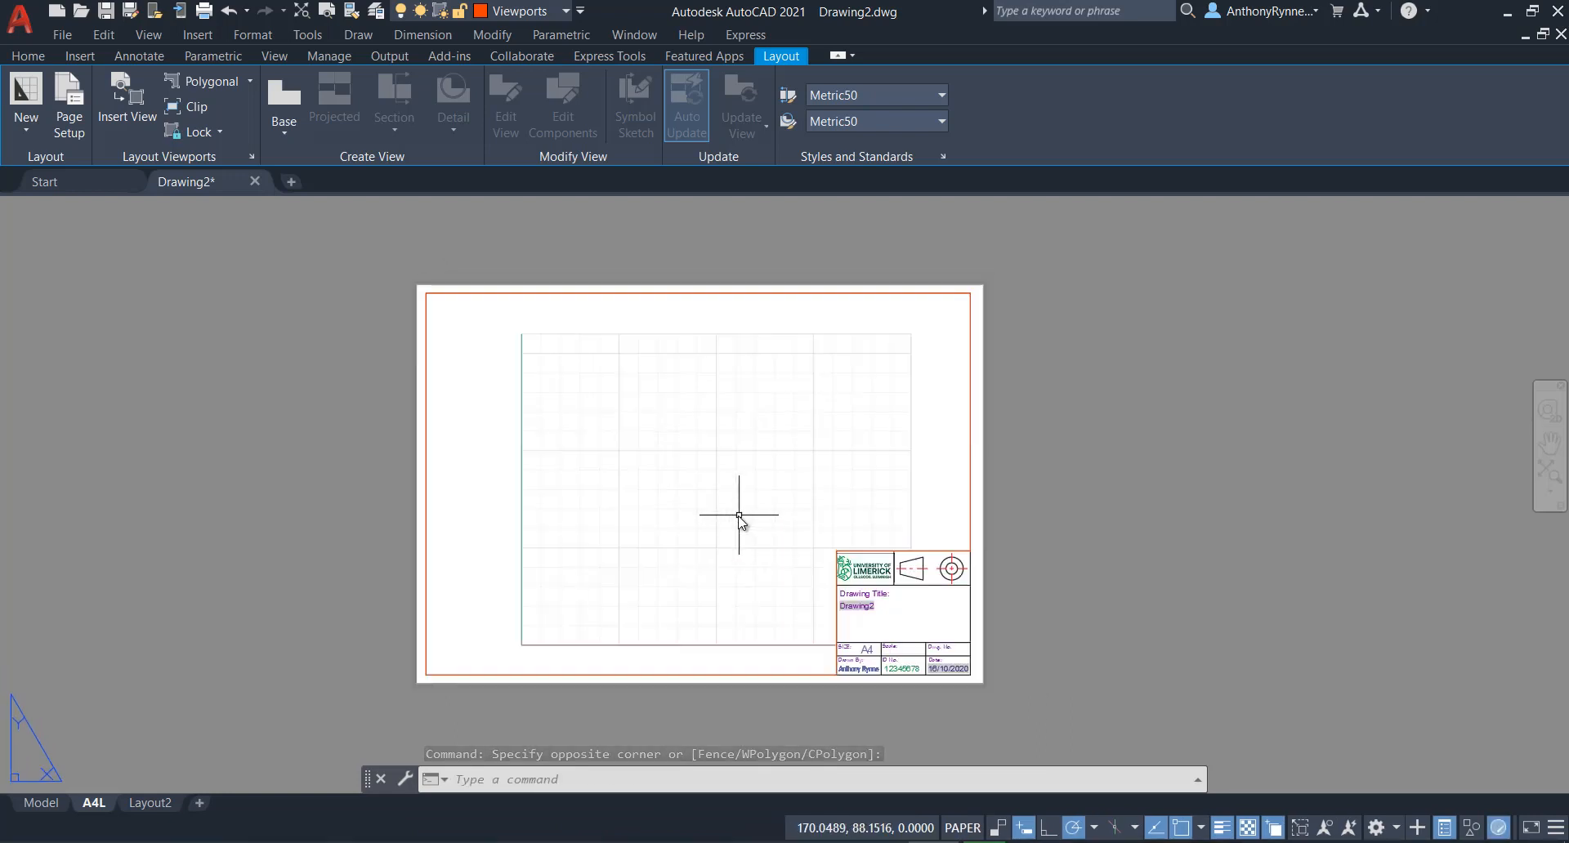
middle_click_drag(740, 512, 753, 488)
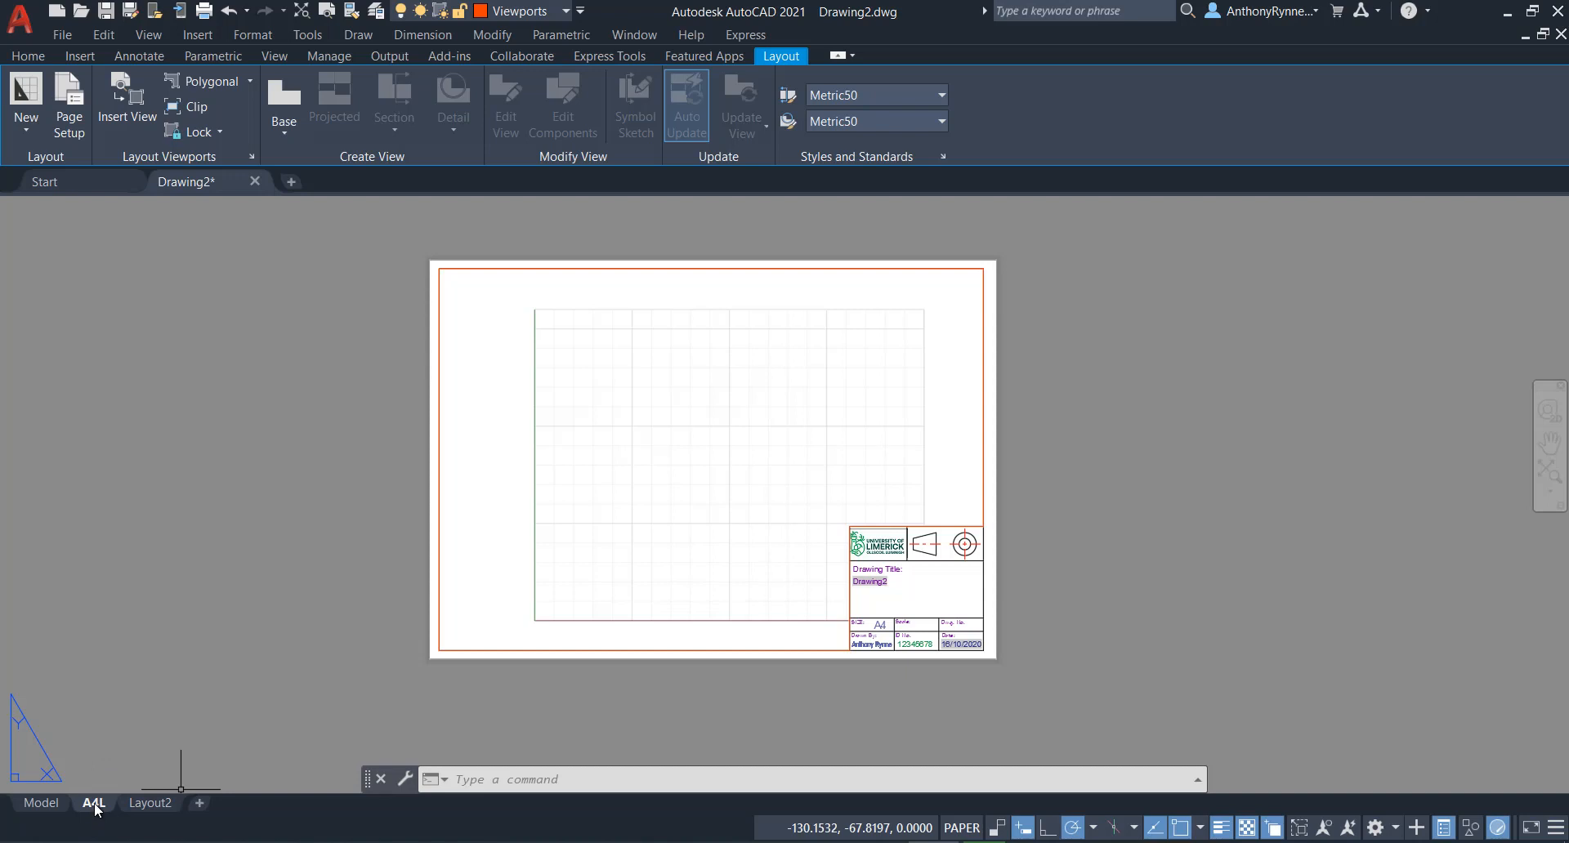
Copy the A4L layout between A4L and Layout2 and rename the copy A3L.
left_click_drag(100, 808, 117, 803, "ctrl")
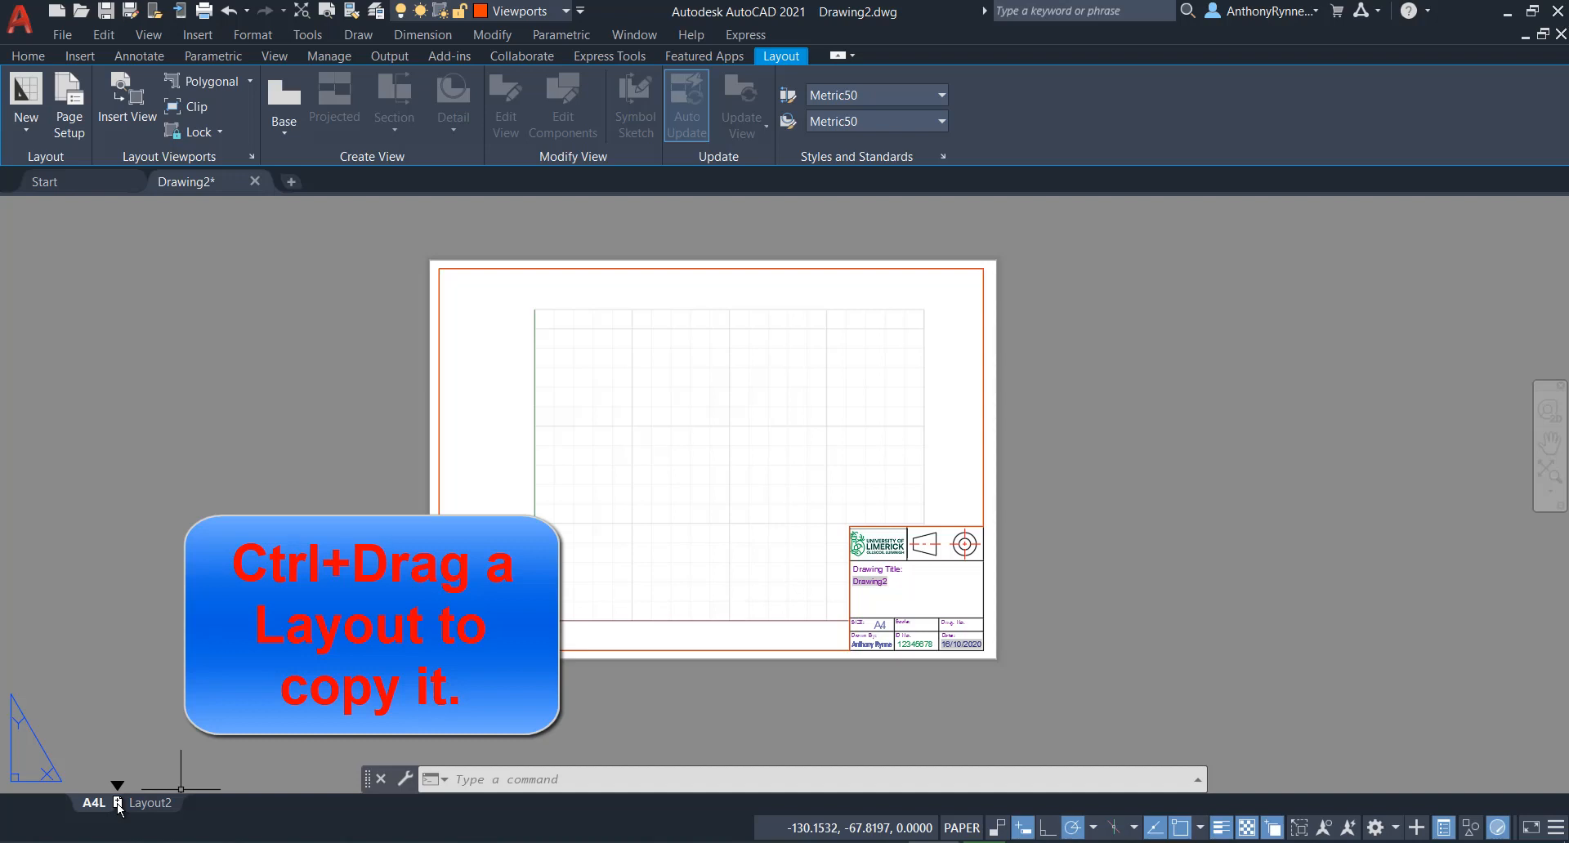
left_click_drag(116, 802, 116, 802, "ctrl")
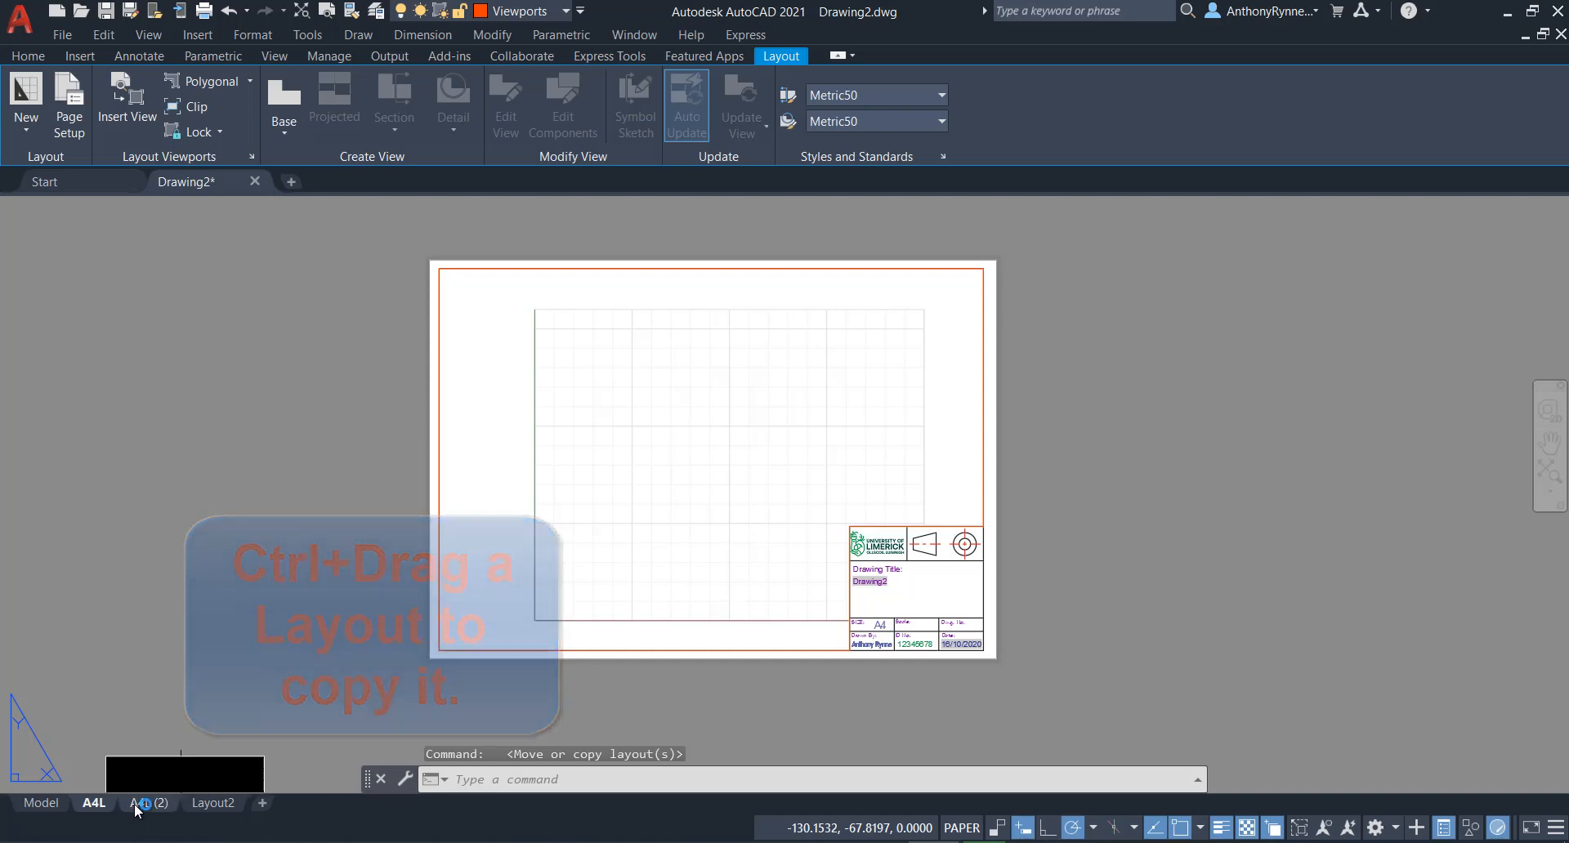
right_click(140, 803)
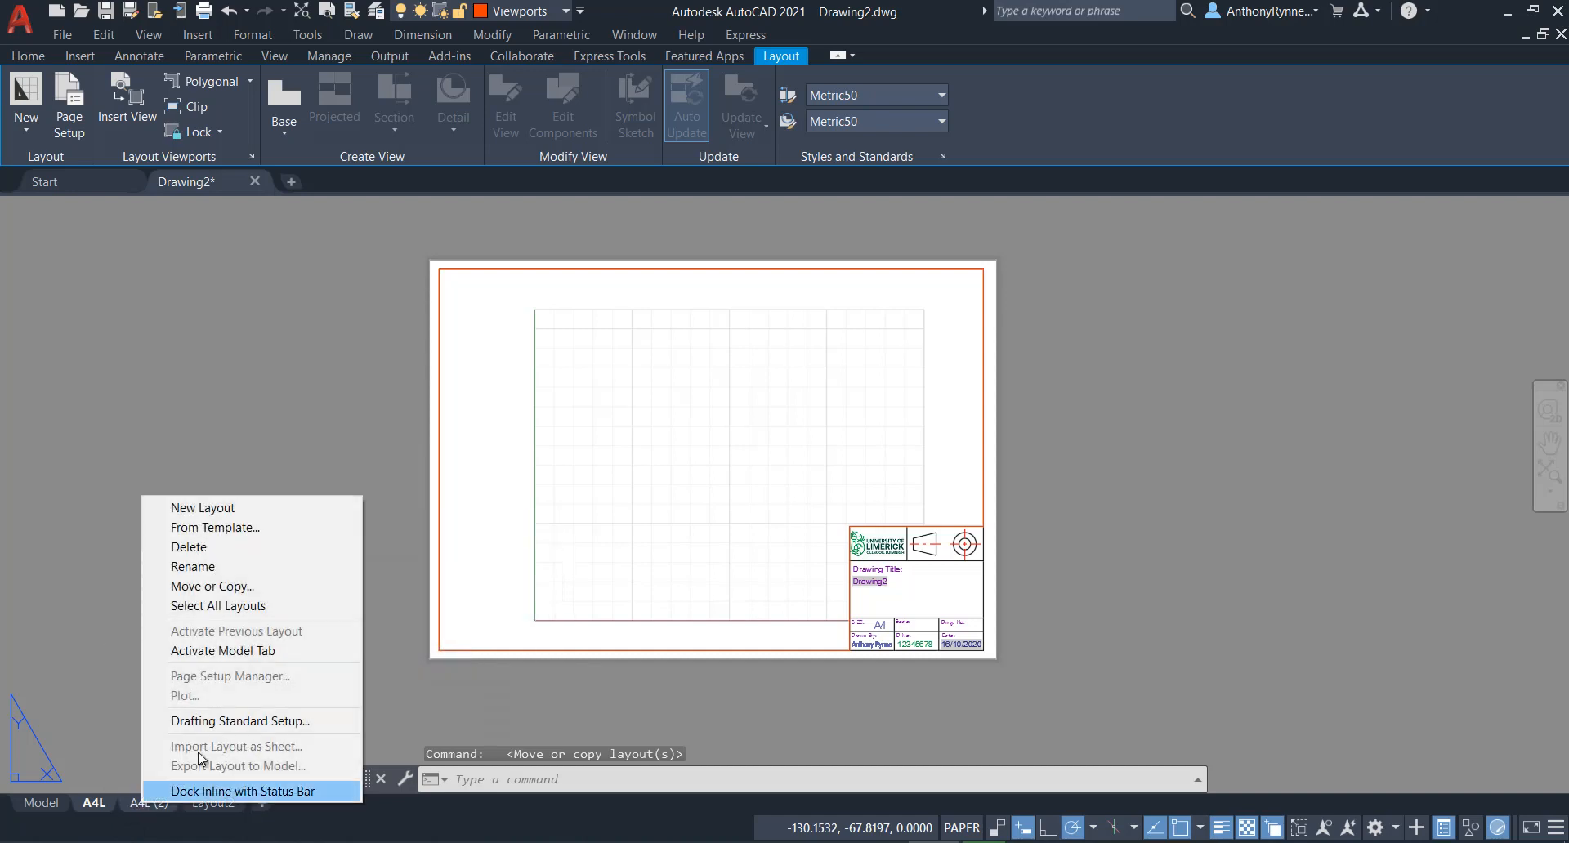
left_click(184, 566)
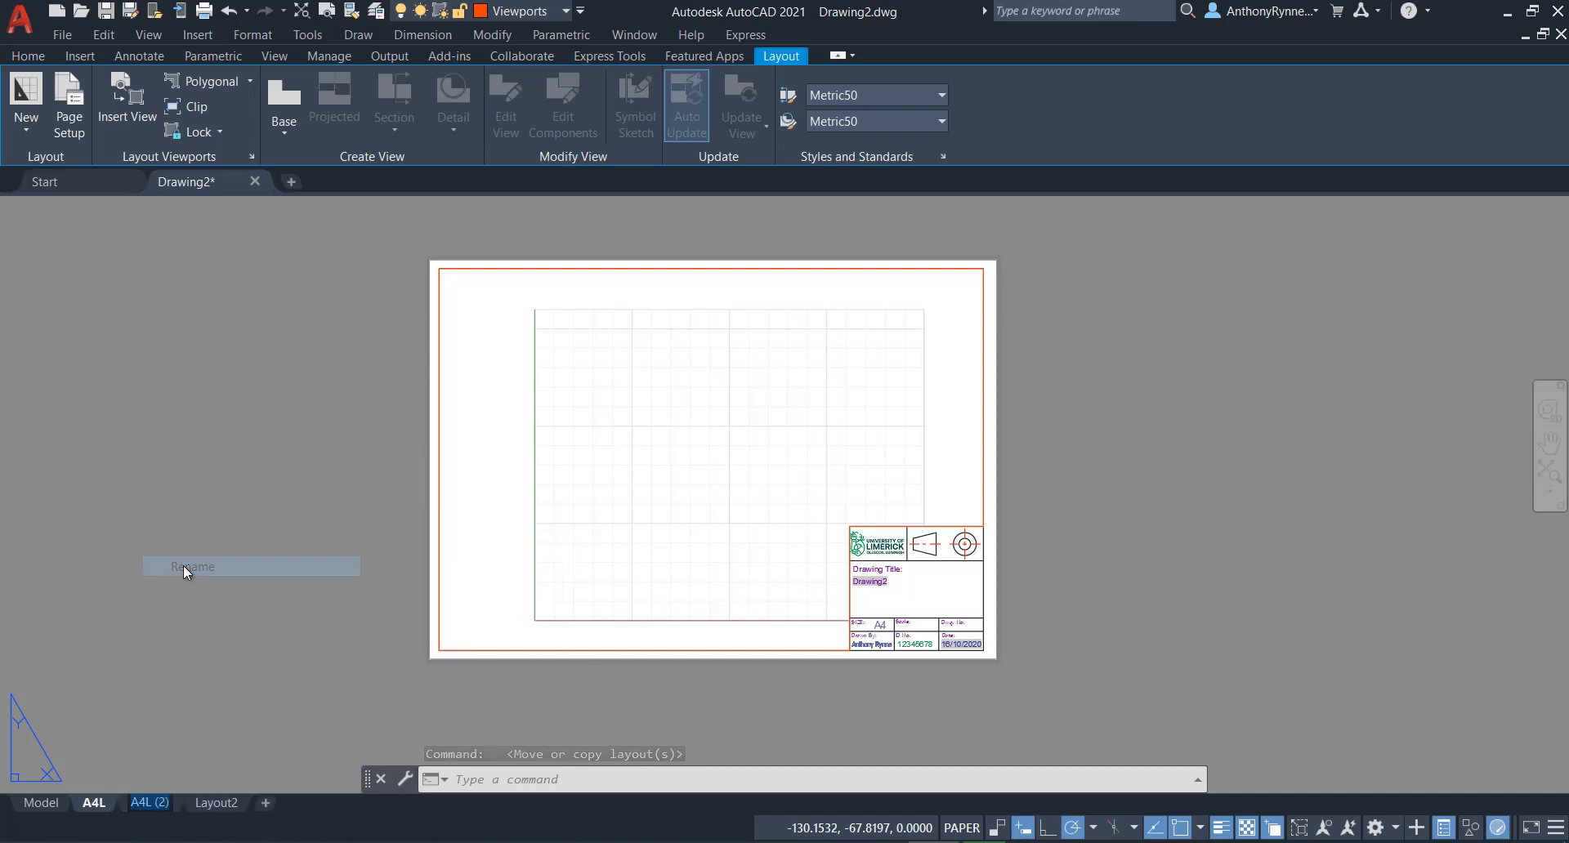
left_click(147, 804)
key("BackSpace")
type("3")
left_click_drag(153, 804, 180, 803)
key("BackSpace")
left_click(104, 517)
left_click(141, 509)
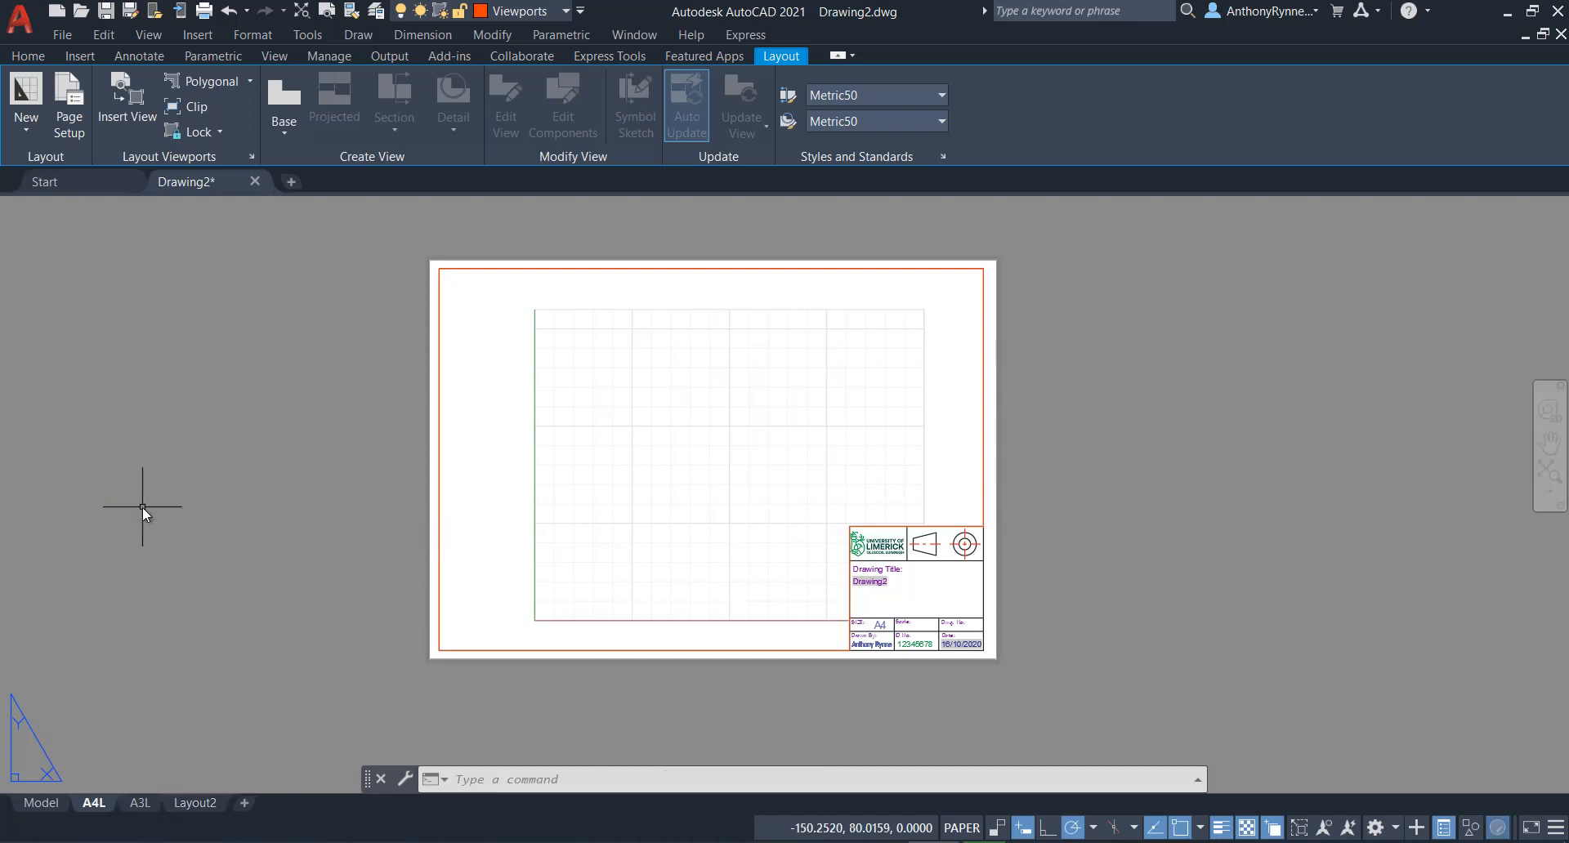
Open the A3L layout's page setup for editing and set the paper size to ISO full bleed A3 (420.00 x 297.00 MM).
left_click(142, 805)
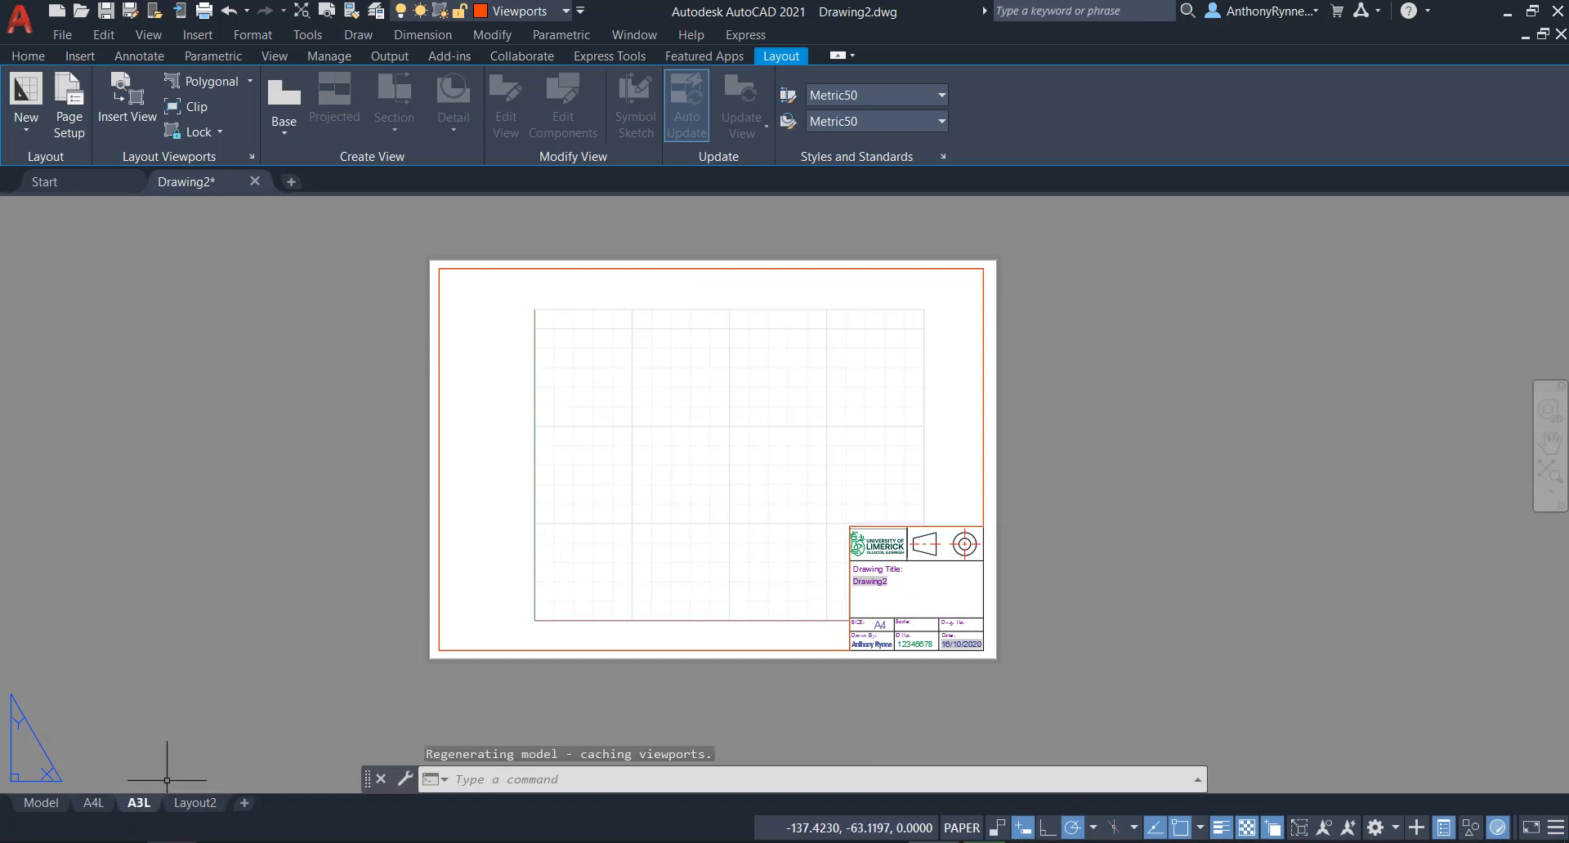
middle_click_drag(186, 693, 239, 700)
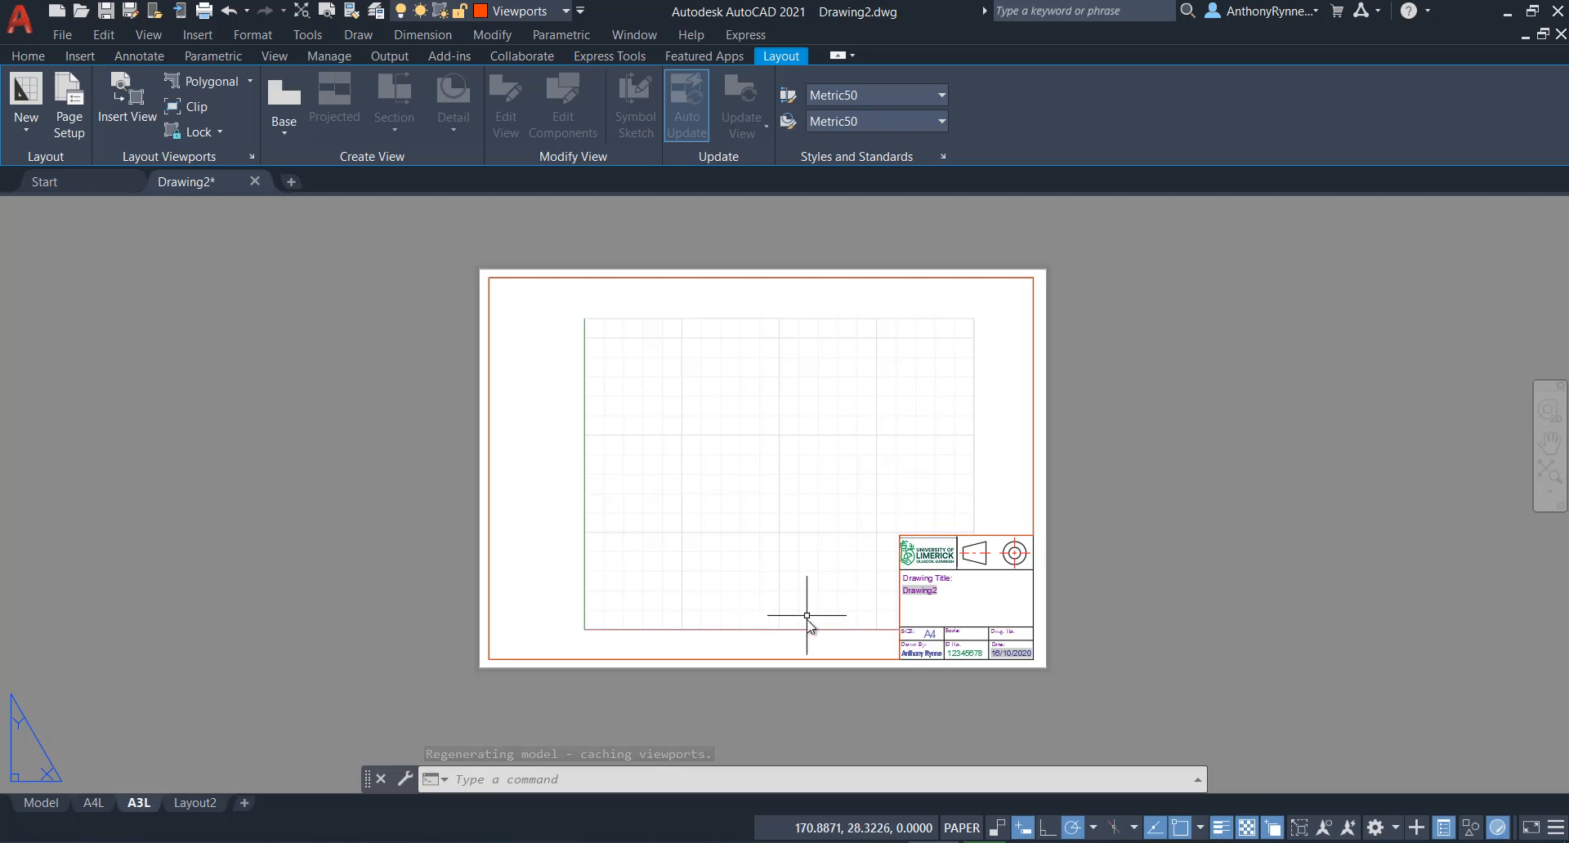
middle_click_drag(478, 587, 479, 585)
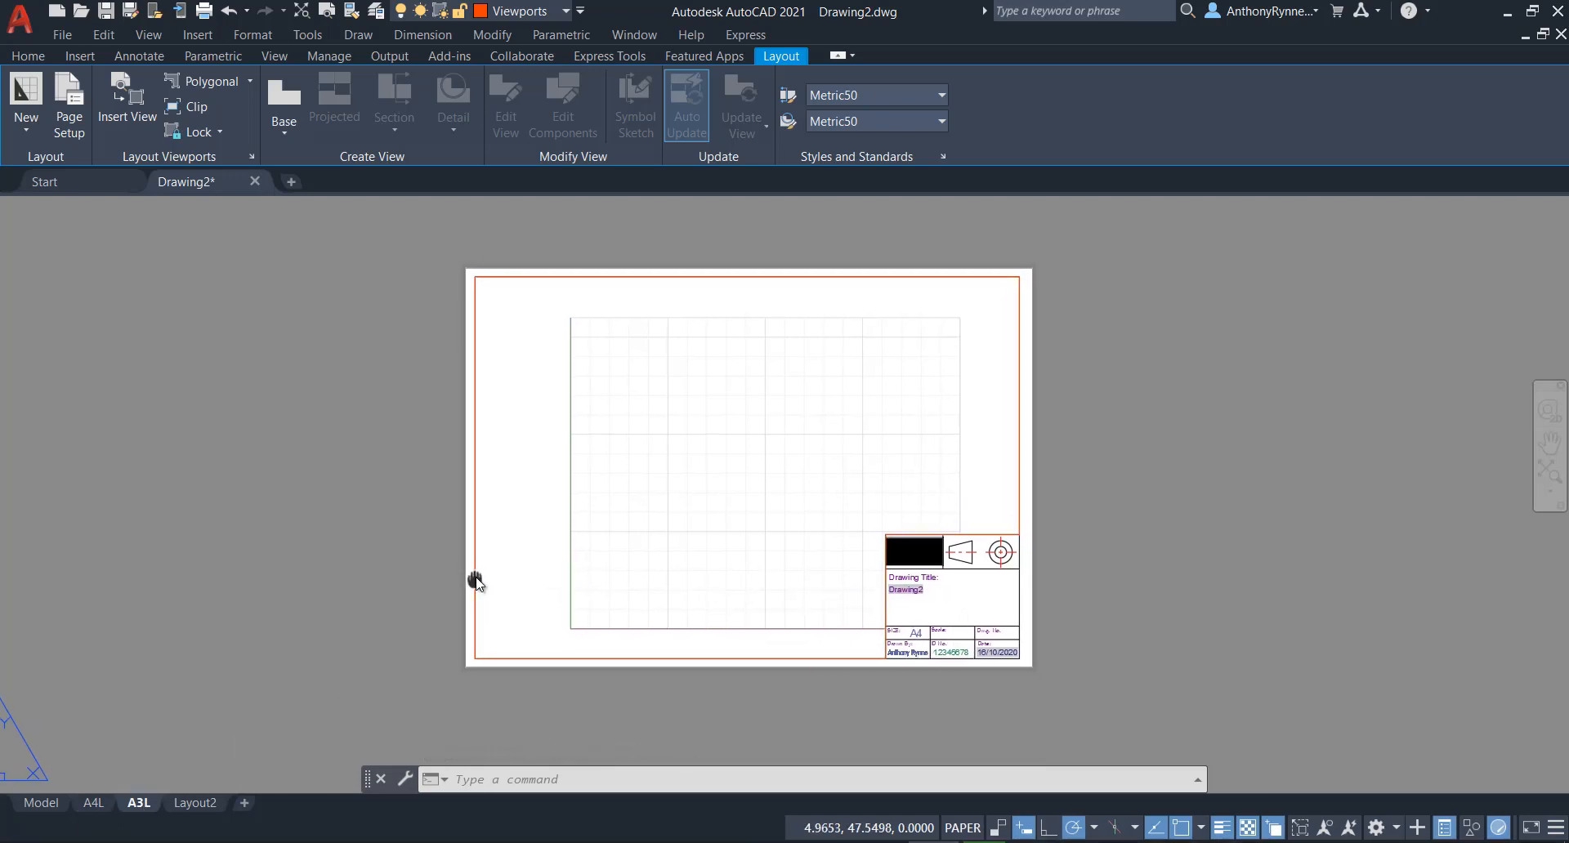
right_click(147, 809)
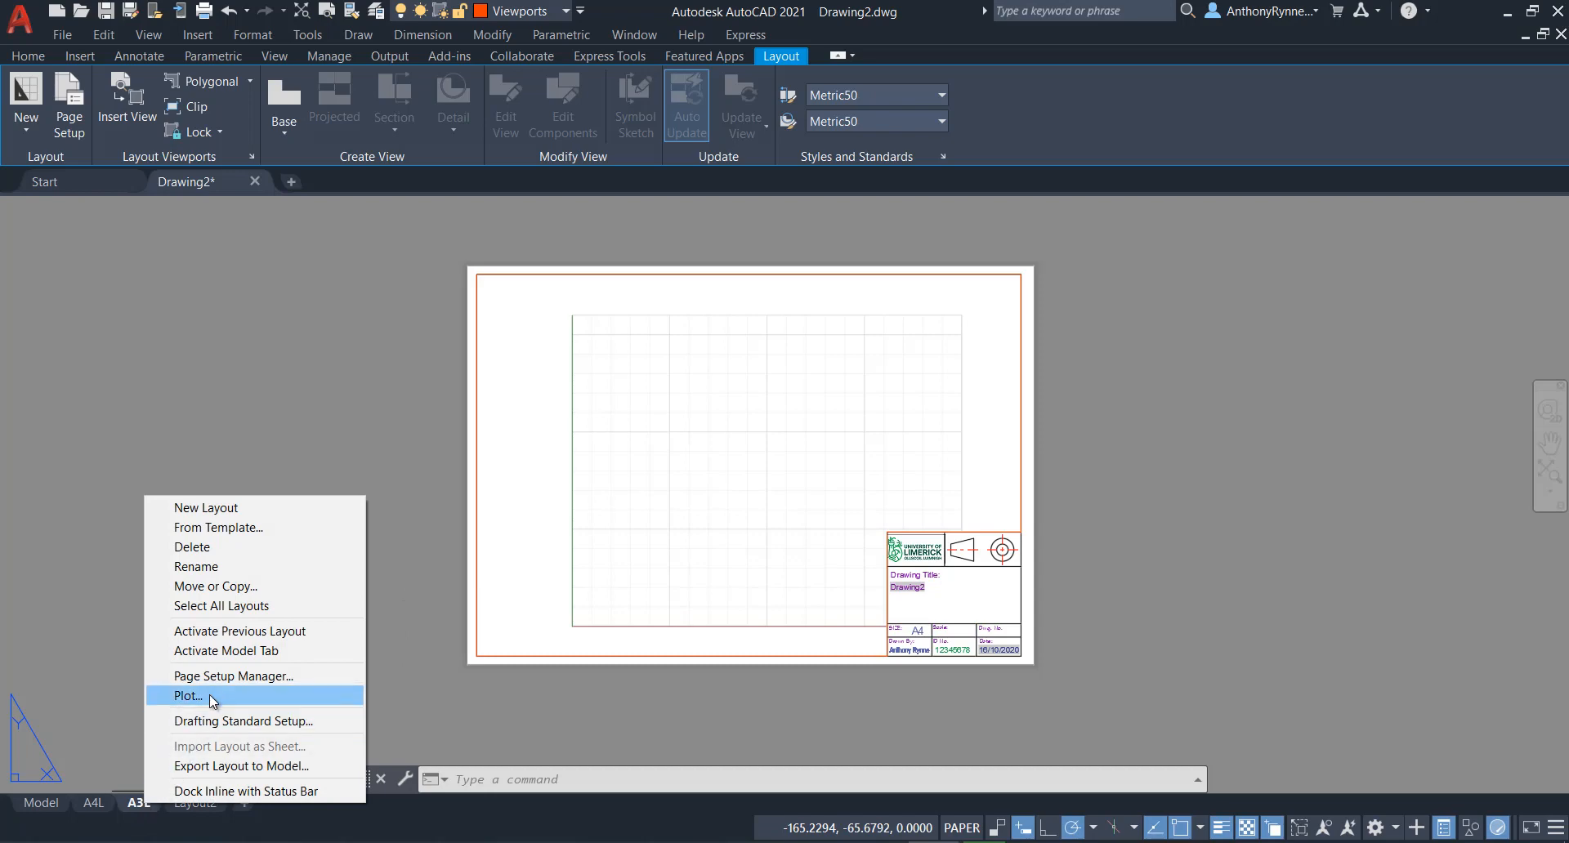
left_click(188, 675)
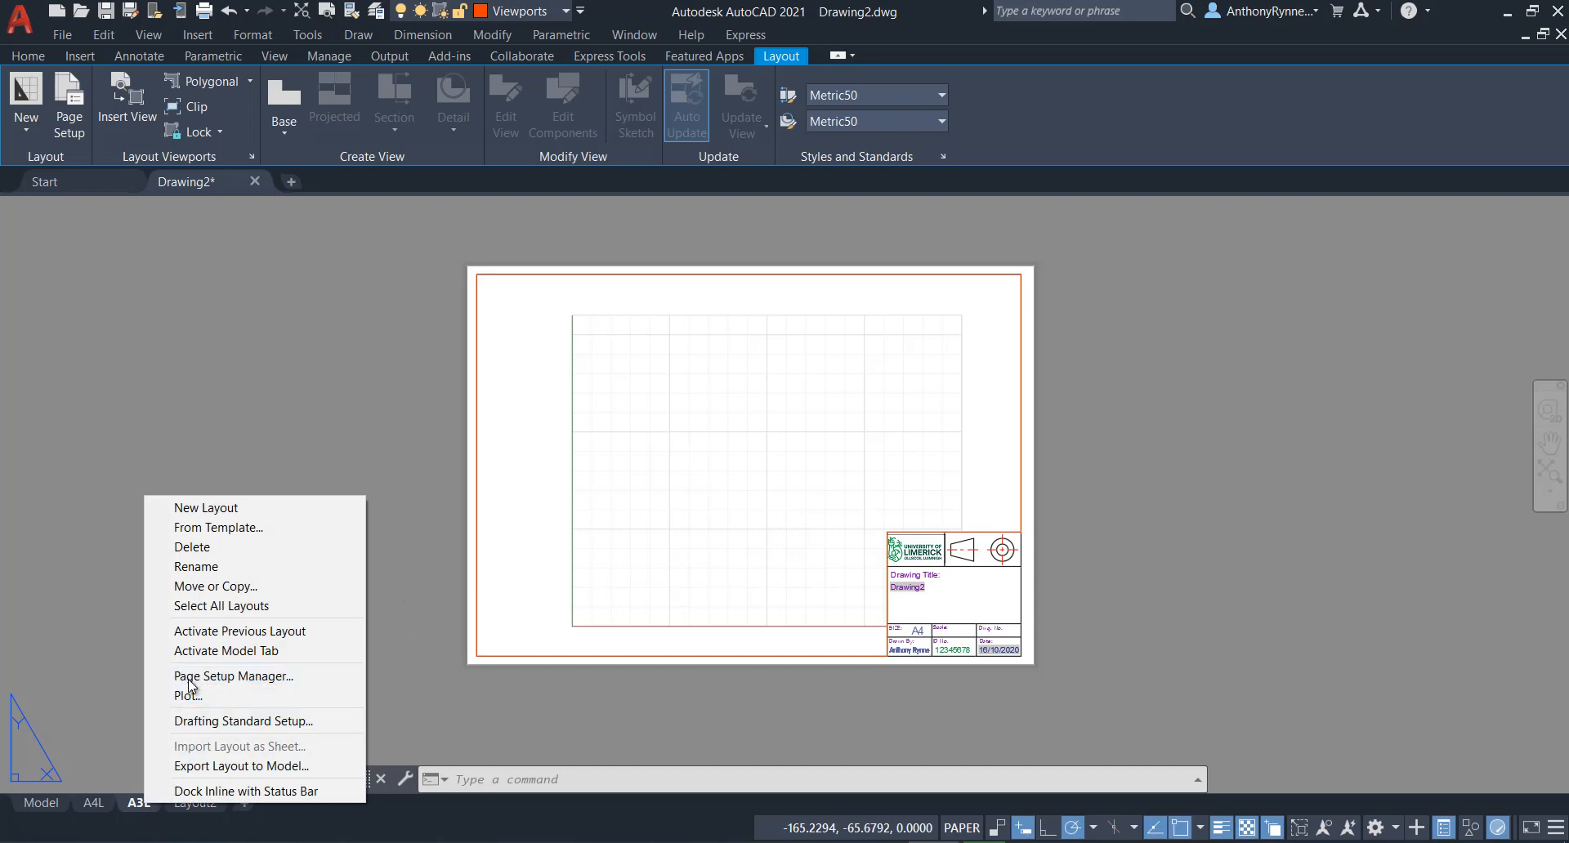
left_click_drag(1343, 267, 1217, 278)
left_click(1314, 452)
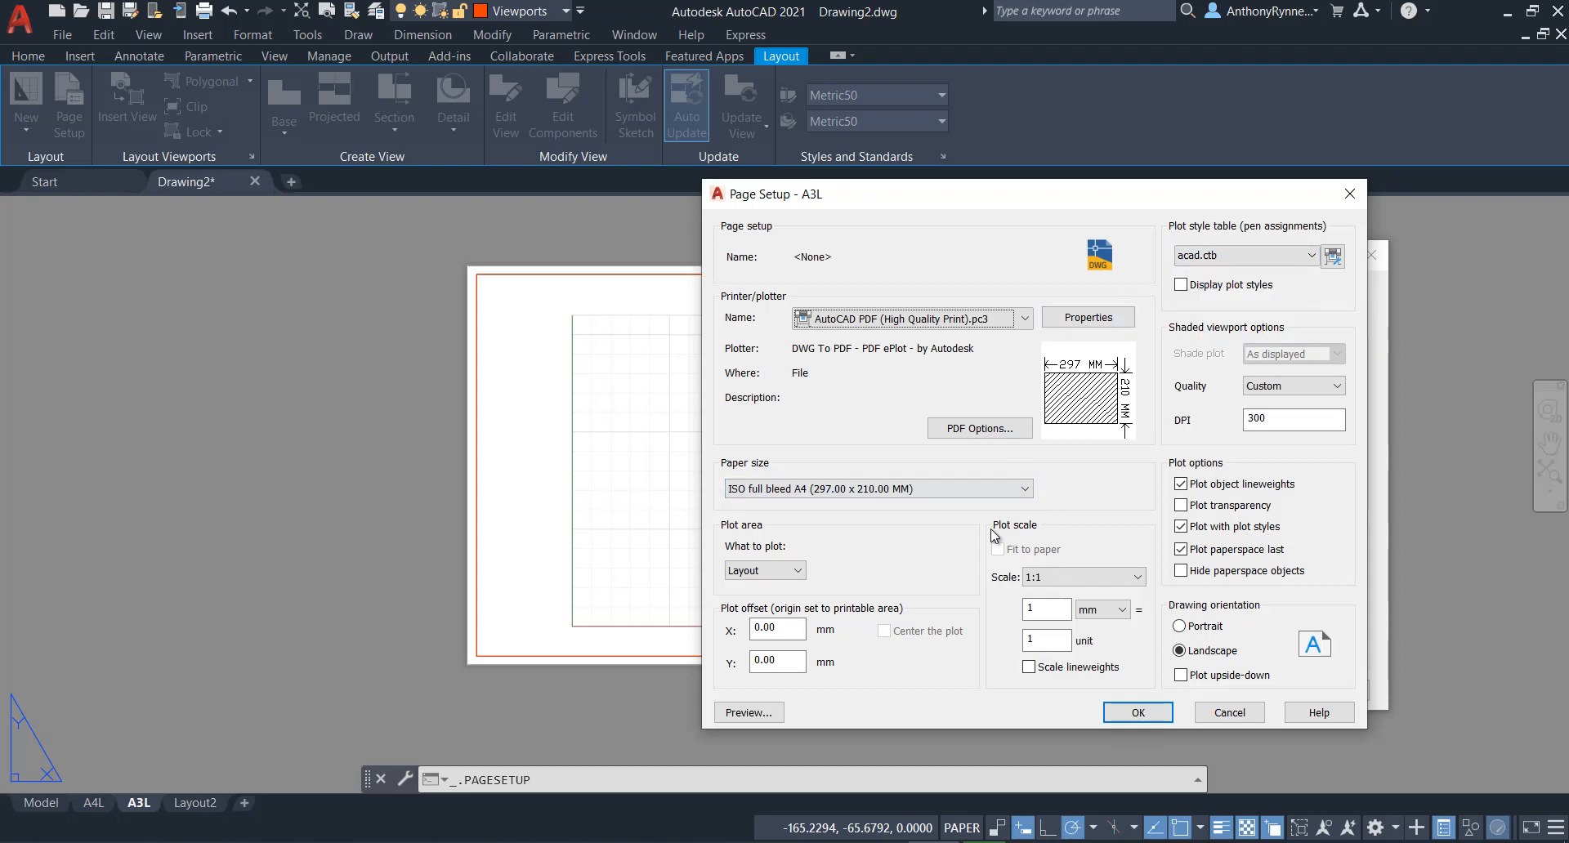
left_click(1026, 490)
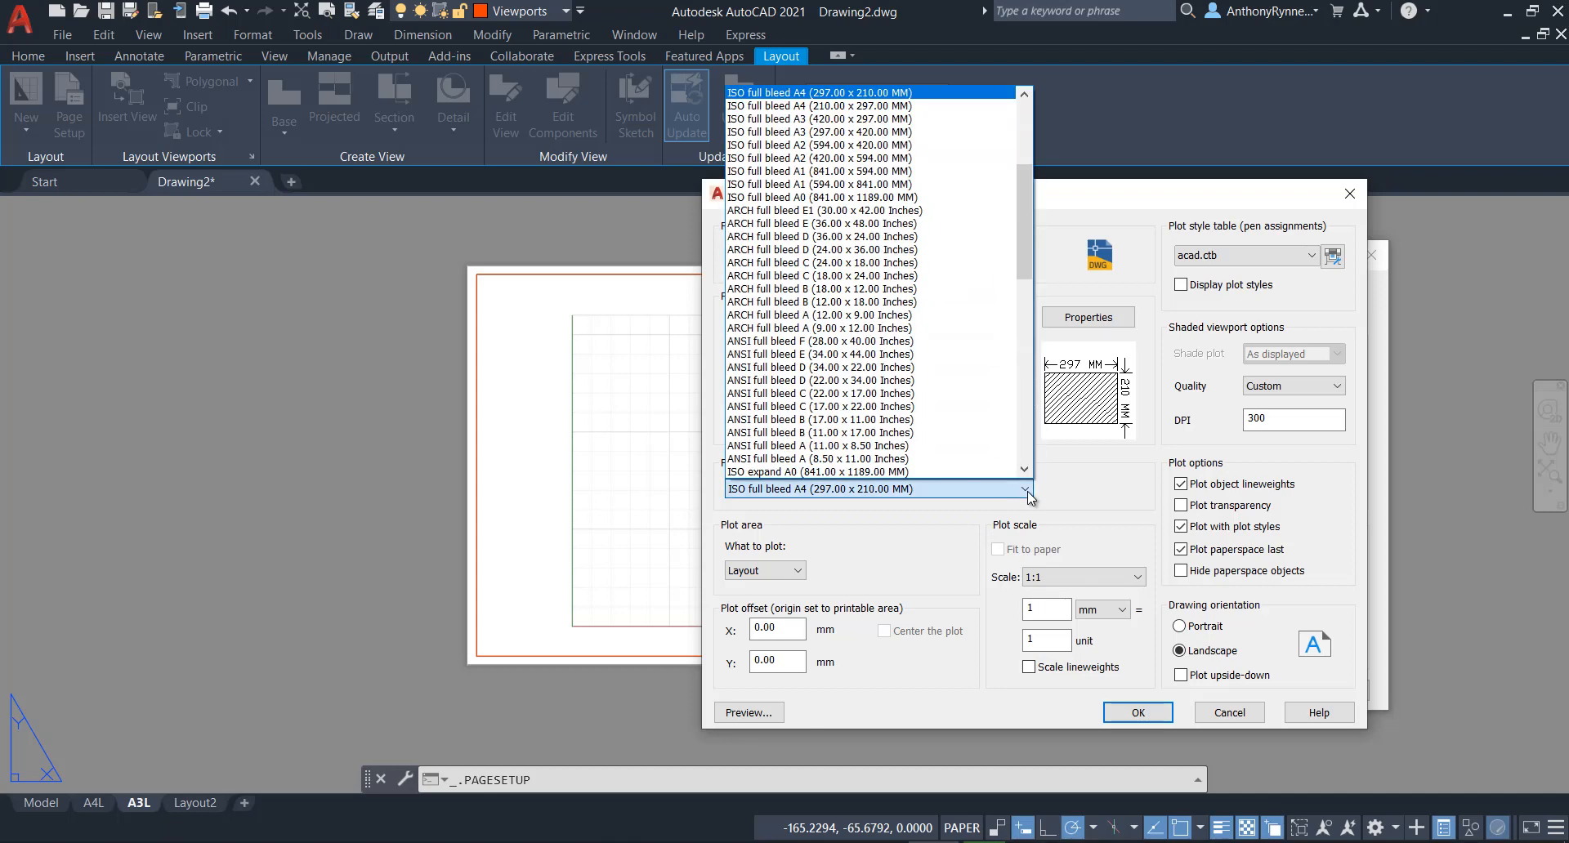
scroll(753, 335, "up", 5)
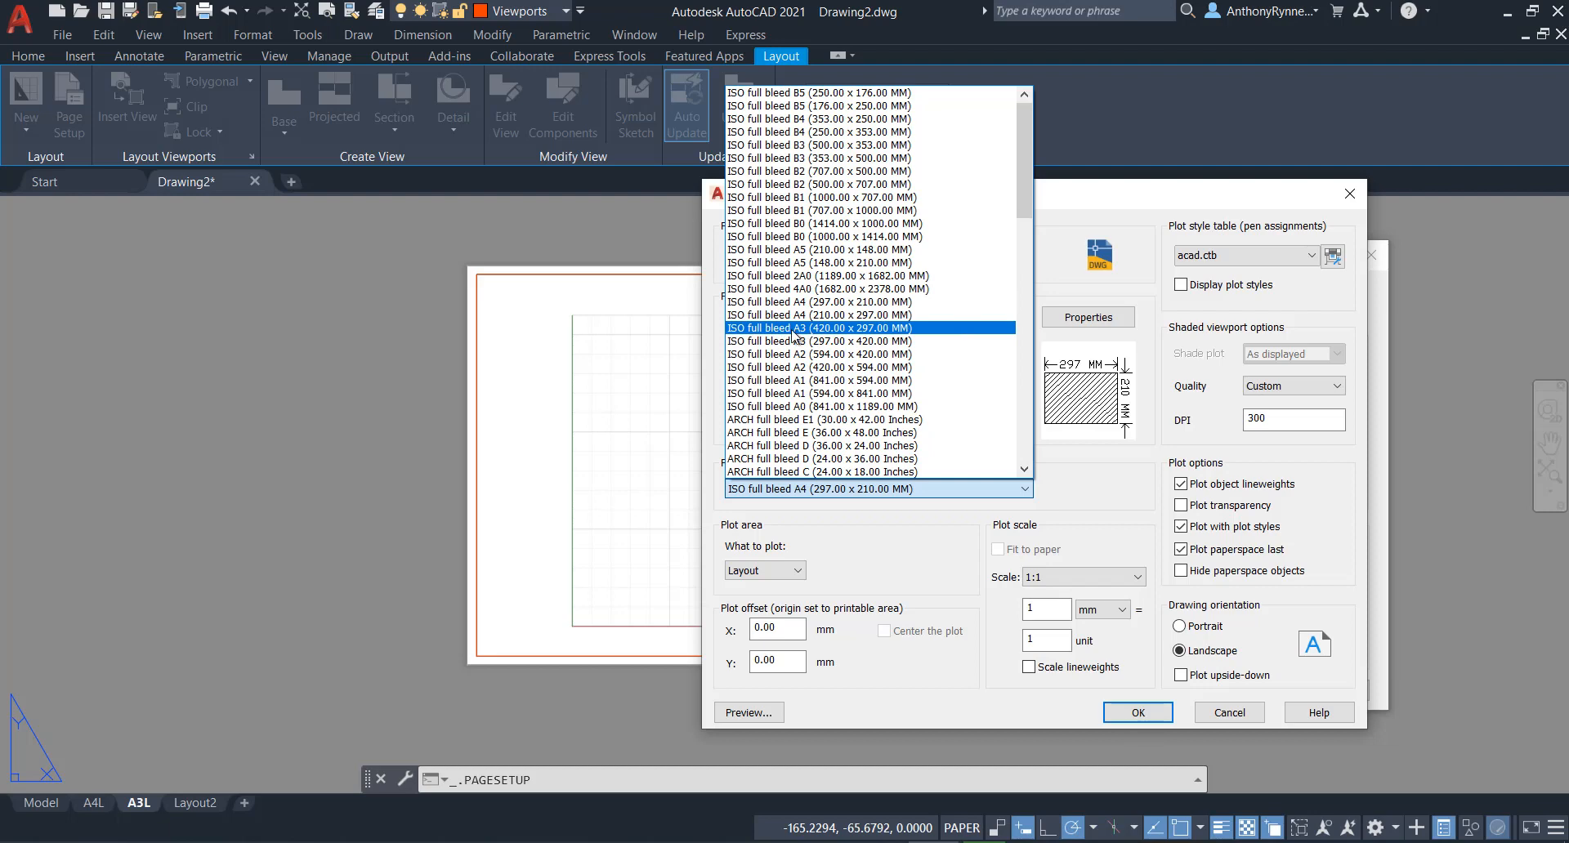
left_click(791, 327)
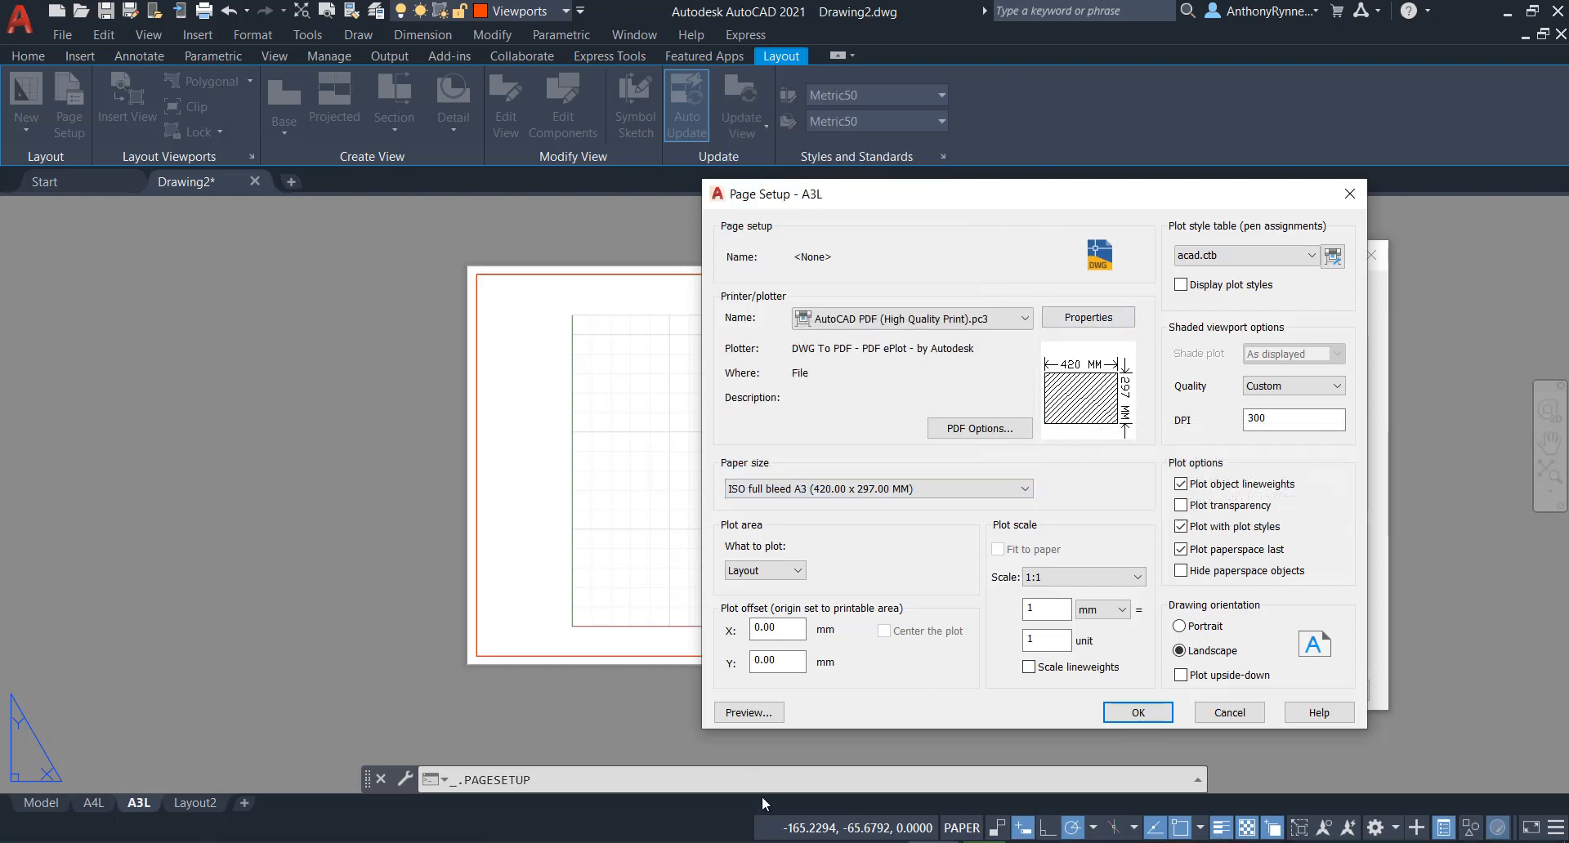
Preview the A3L plot, turn on Plot transparency, and accept the page setup.
left_click(742, 714)
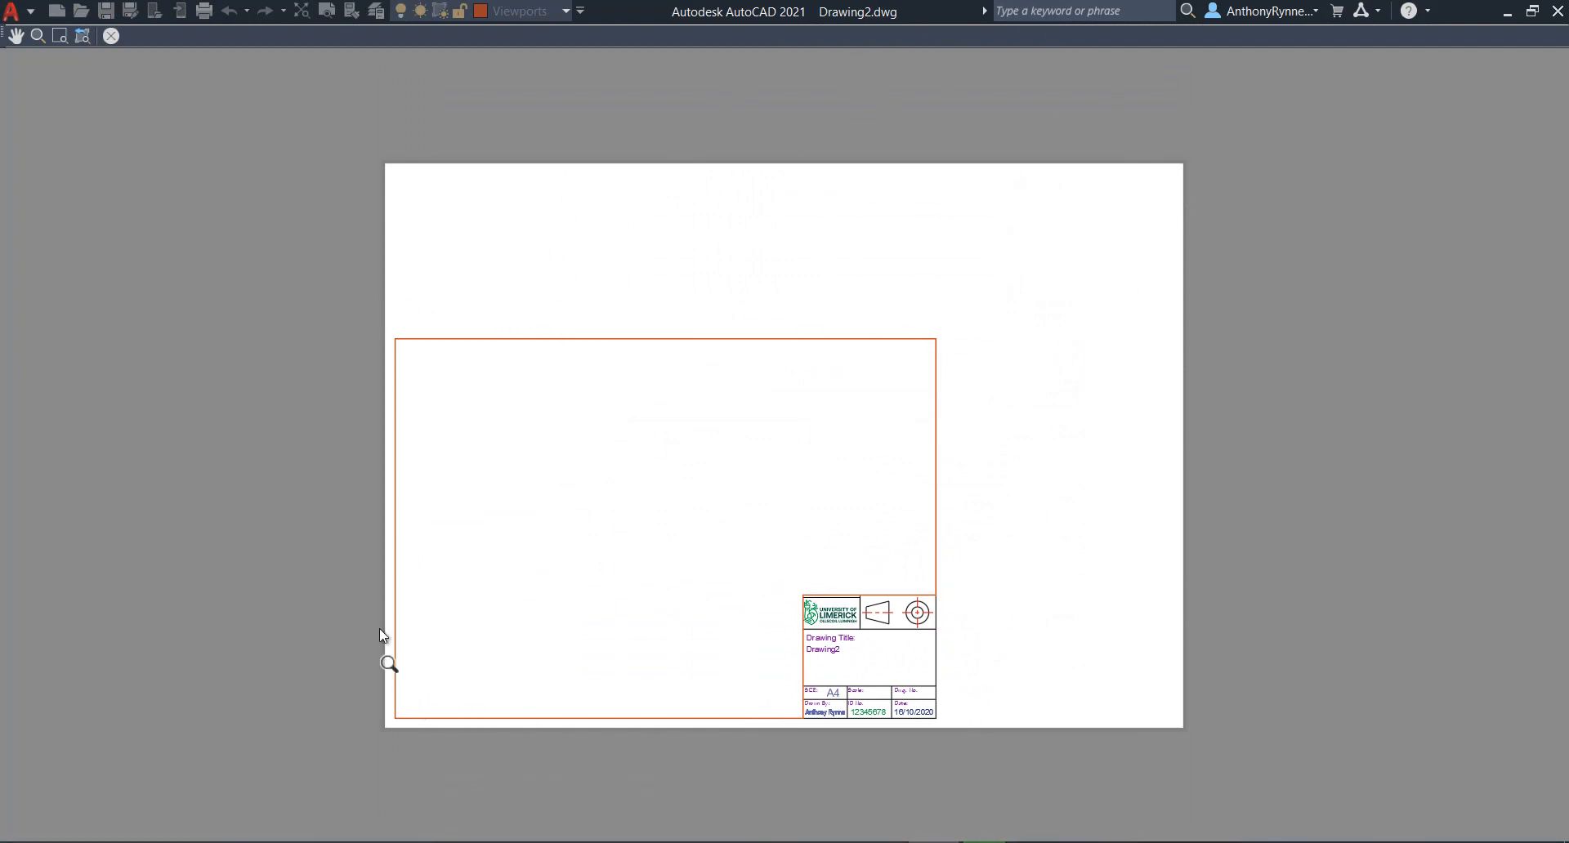
right_click(459, 191)
left_click(510, 210)
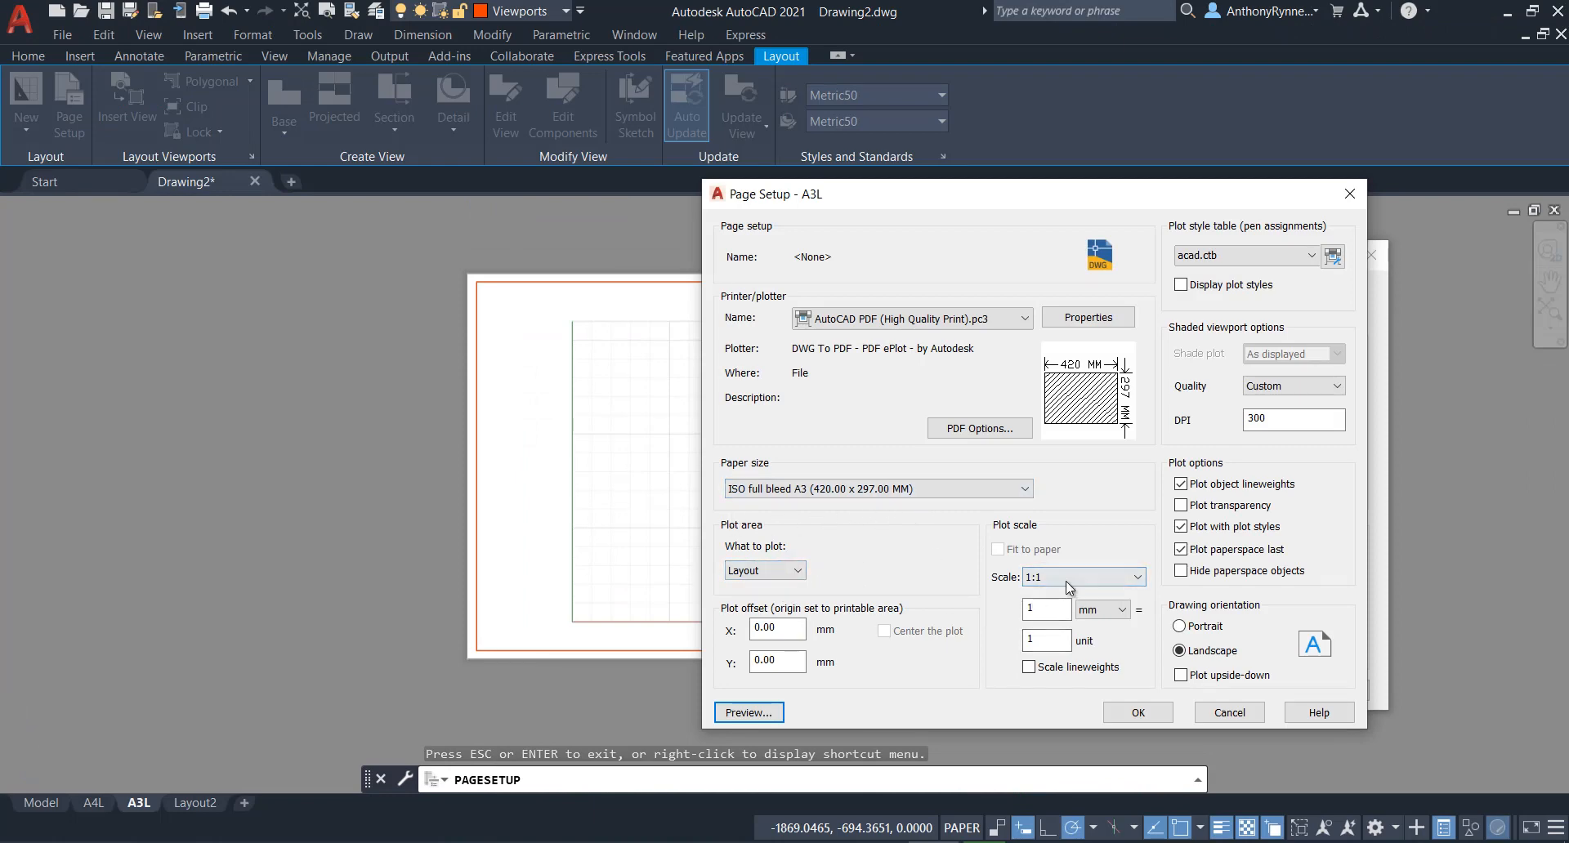
left_click(1186, 505)
left_click(1140, 715)
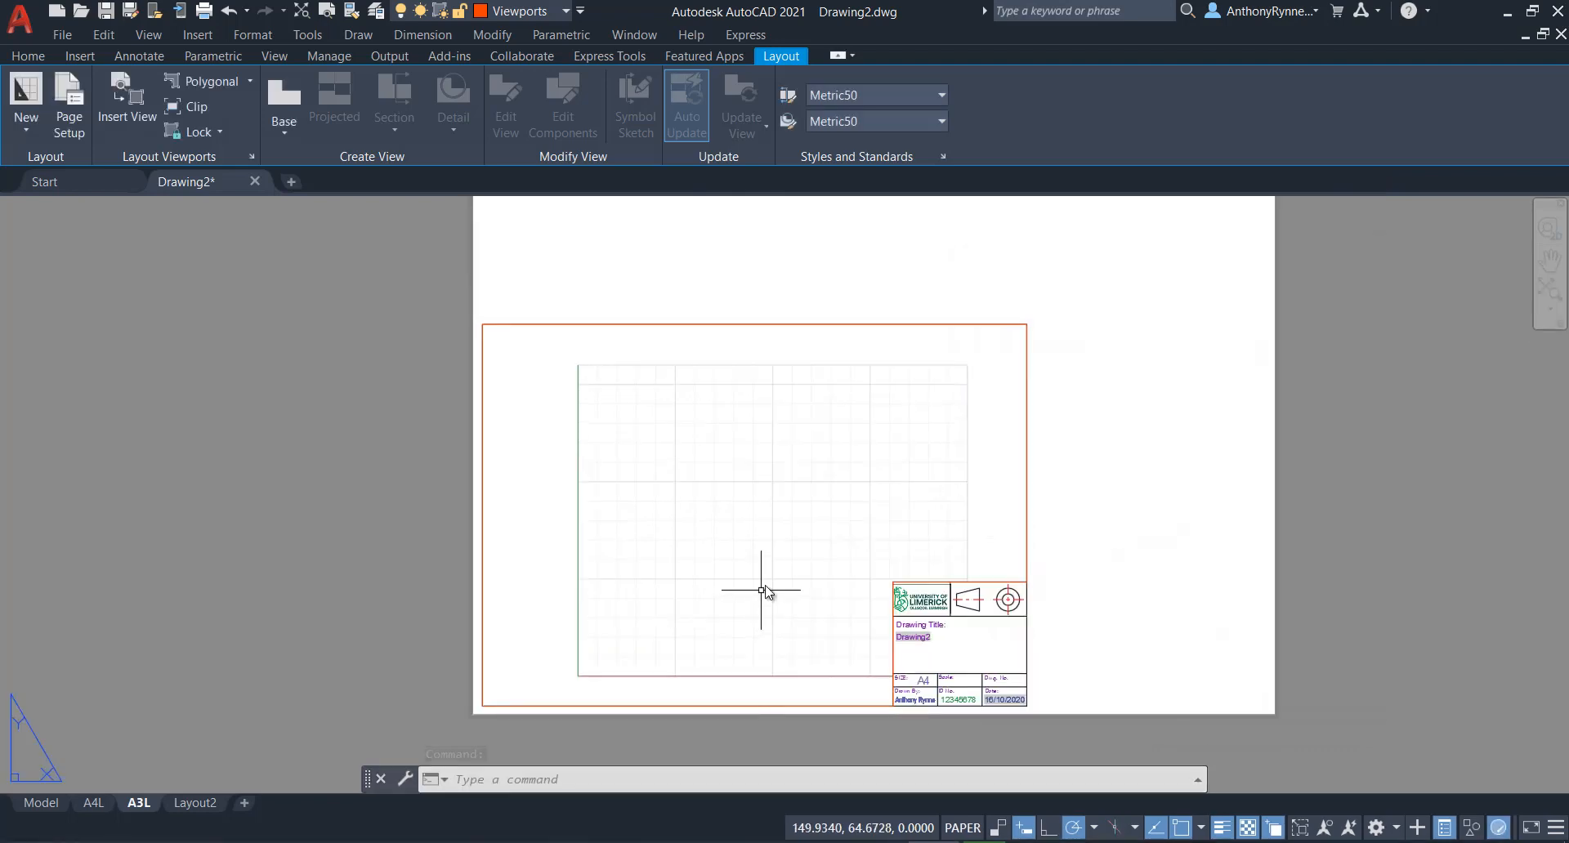
Turn on the paper space grid over the A3L sheet.
key("F7")
middle_click_drag(700, 551, 795, 615)
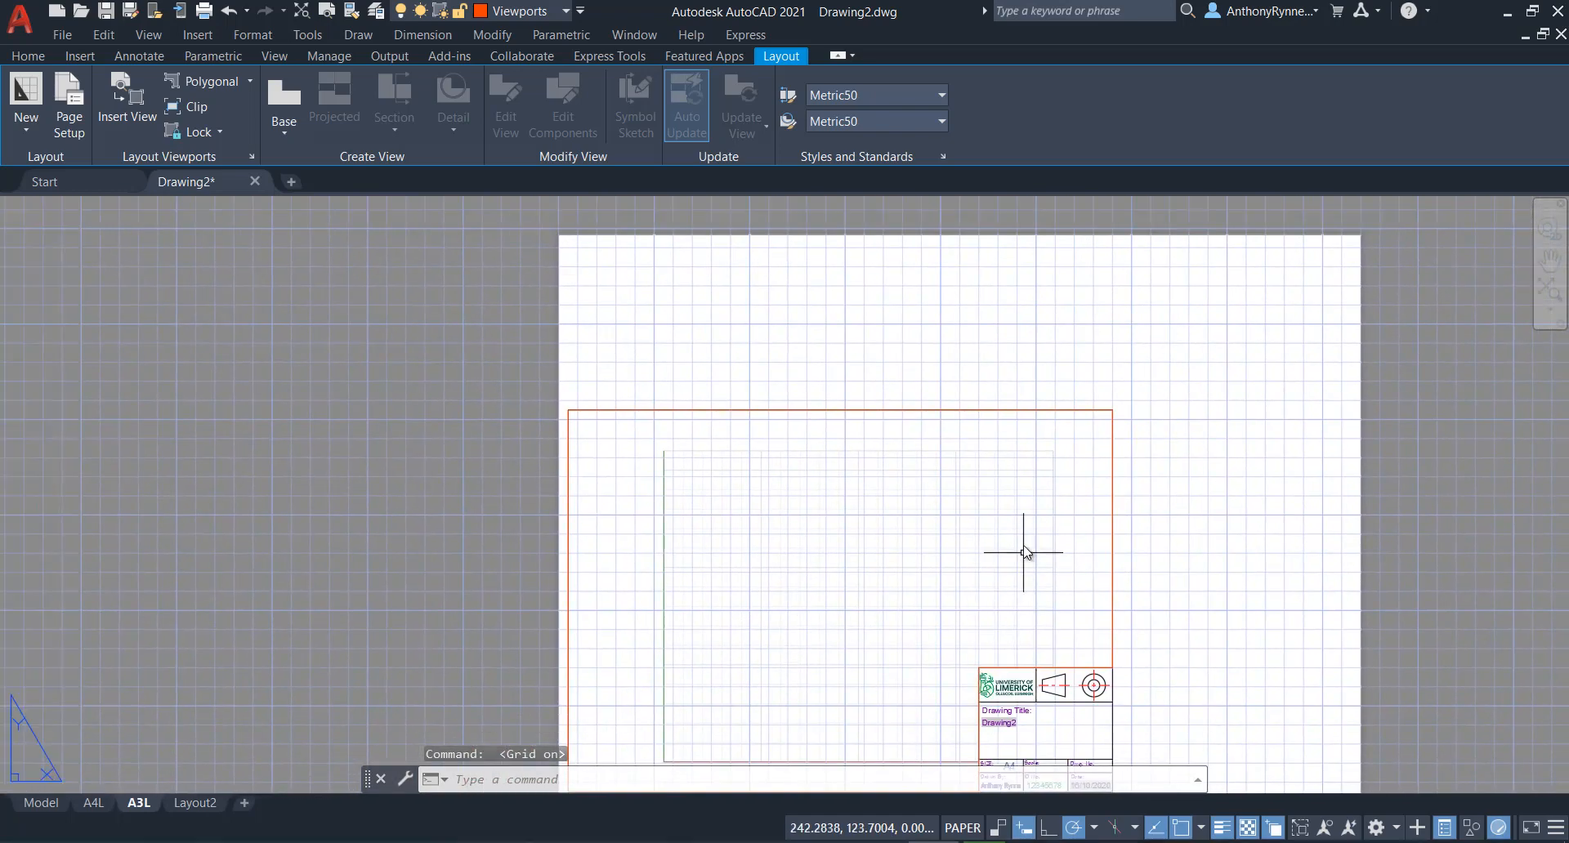
scroll(998, 491, "down", 3)
scroll(932, 516, "up", 2)
middle_click_drag(928, 518, 841, 641)
Examine how the upper-right corner of the frame lines up with the grid lines.
scroll(1041, 388, "up", 5)
scroll(1029, 327, "up", 6)
scroll(995, 441, "down", 2)
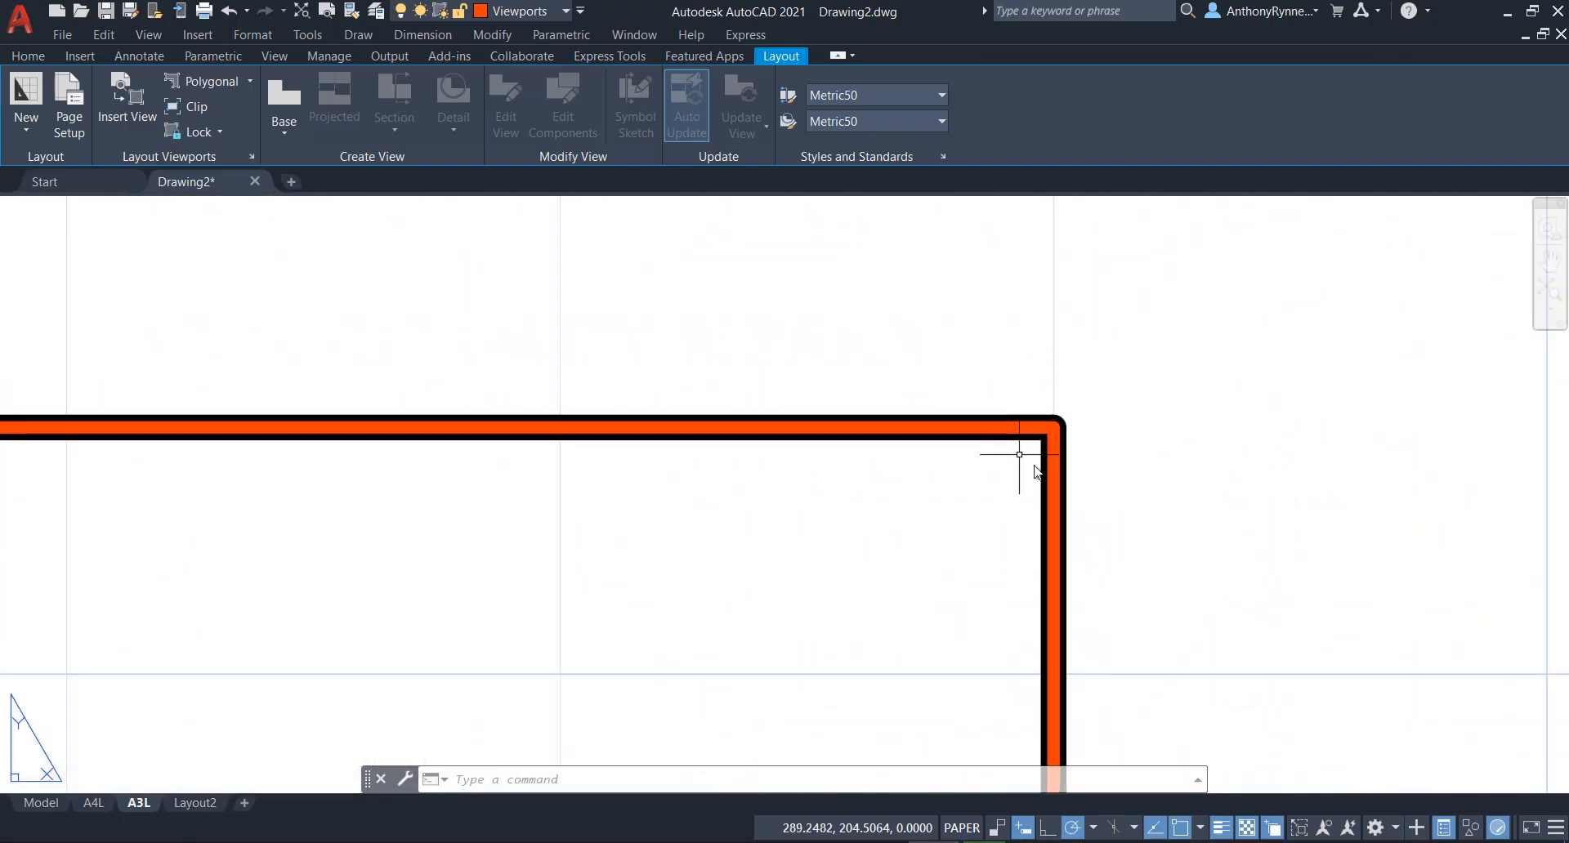
scroll(993, 490, "down", 1)
scroll(993, 490, "down", 1)
scroll(1005, 490, "up", 2)
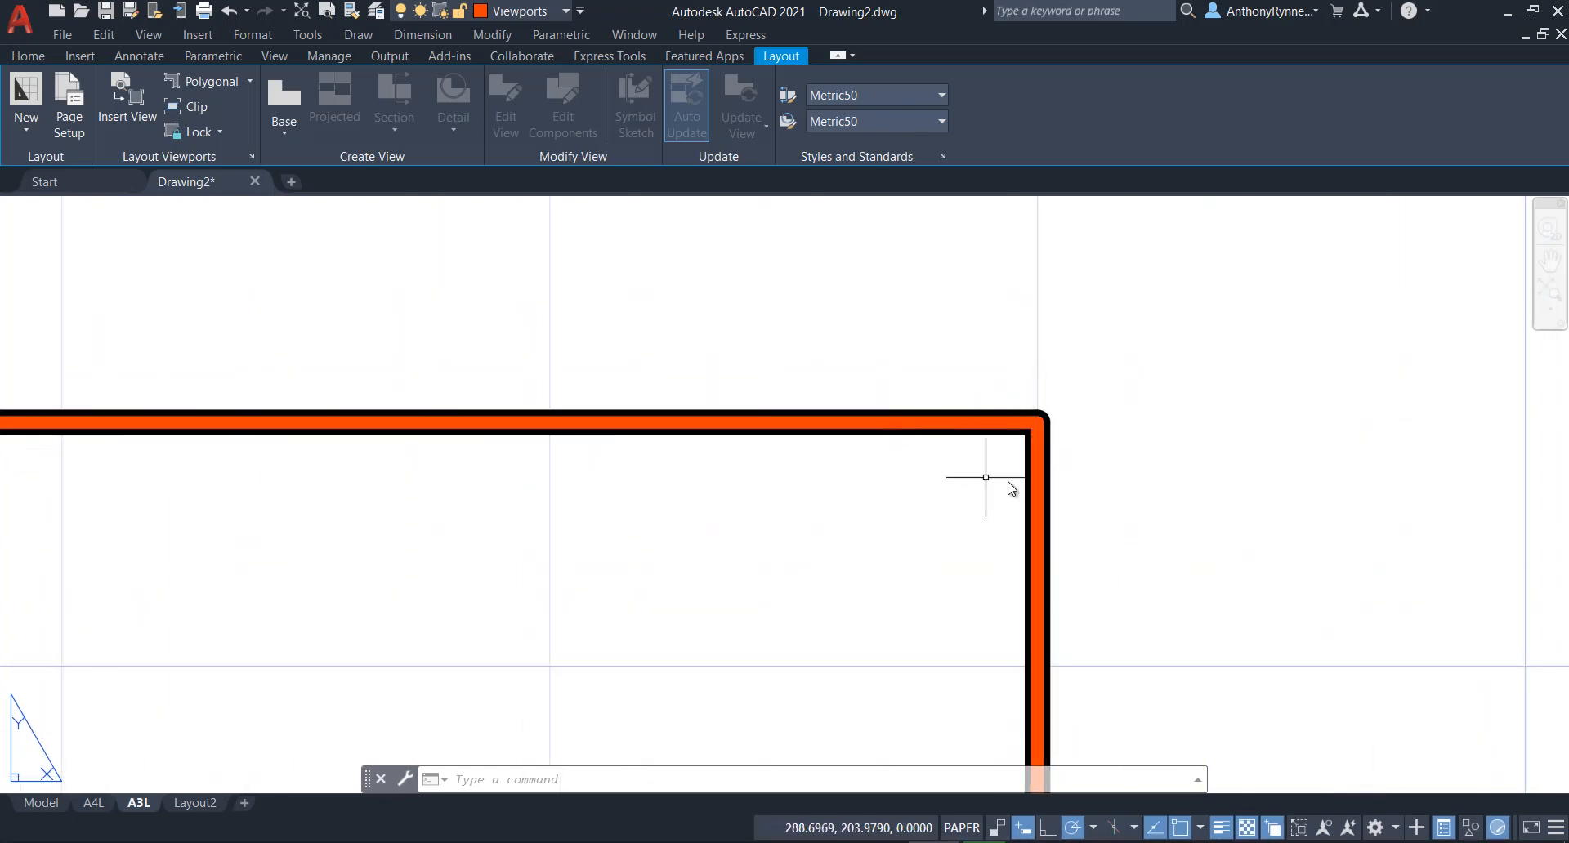
scroll(1036, 474, "down", 5)
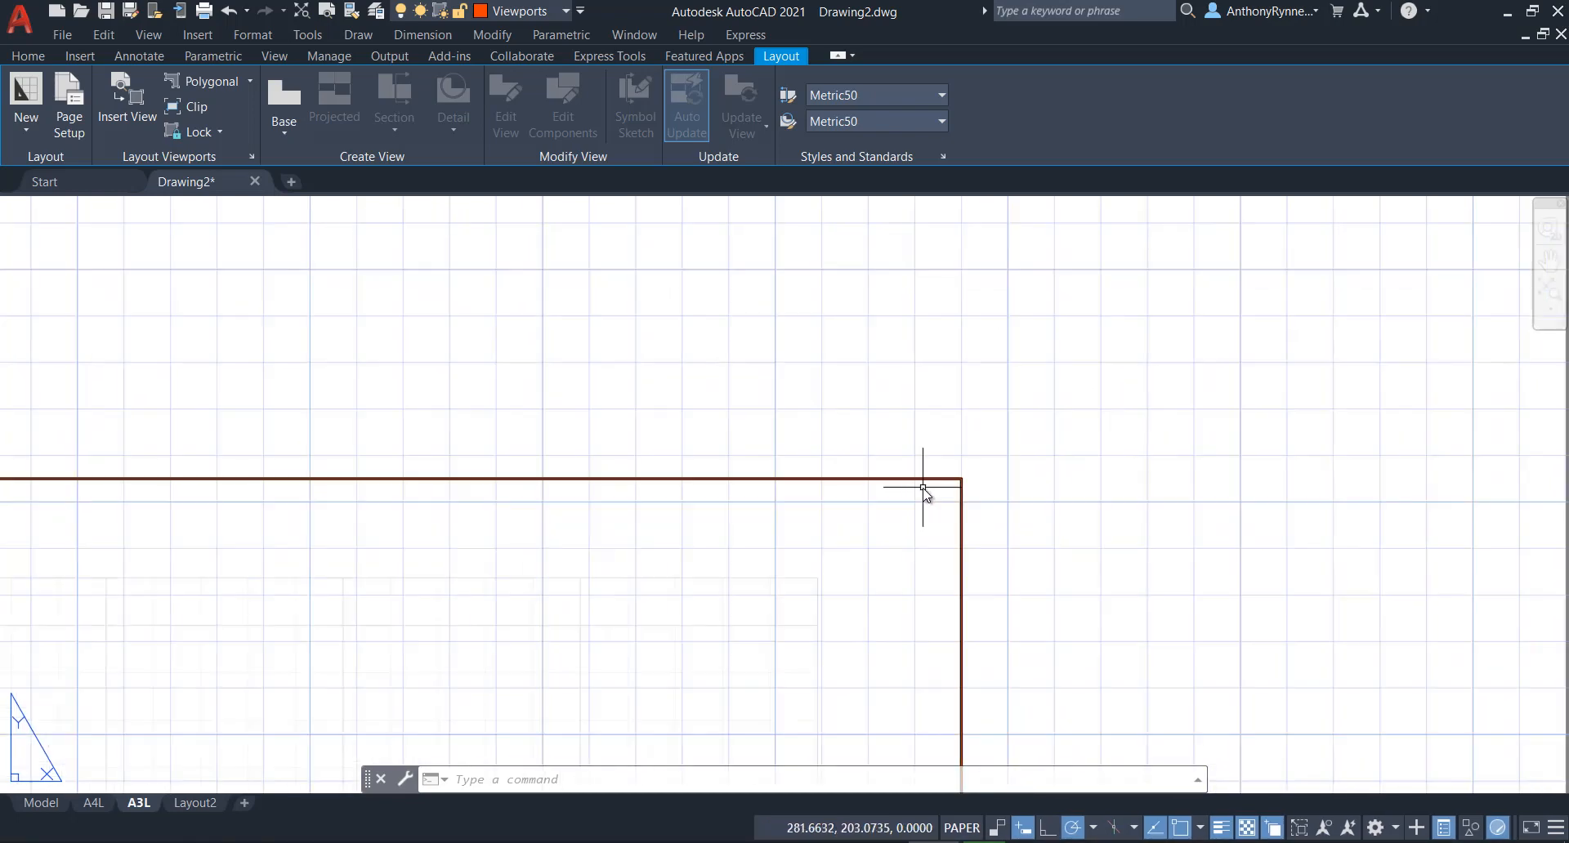
middle_click_drag(840, 529, 926, 449)
Start a Stretch with a crossing window over the frame's upper part, using the frame's upper-left corner as the base point.
left_click(28, 56)
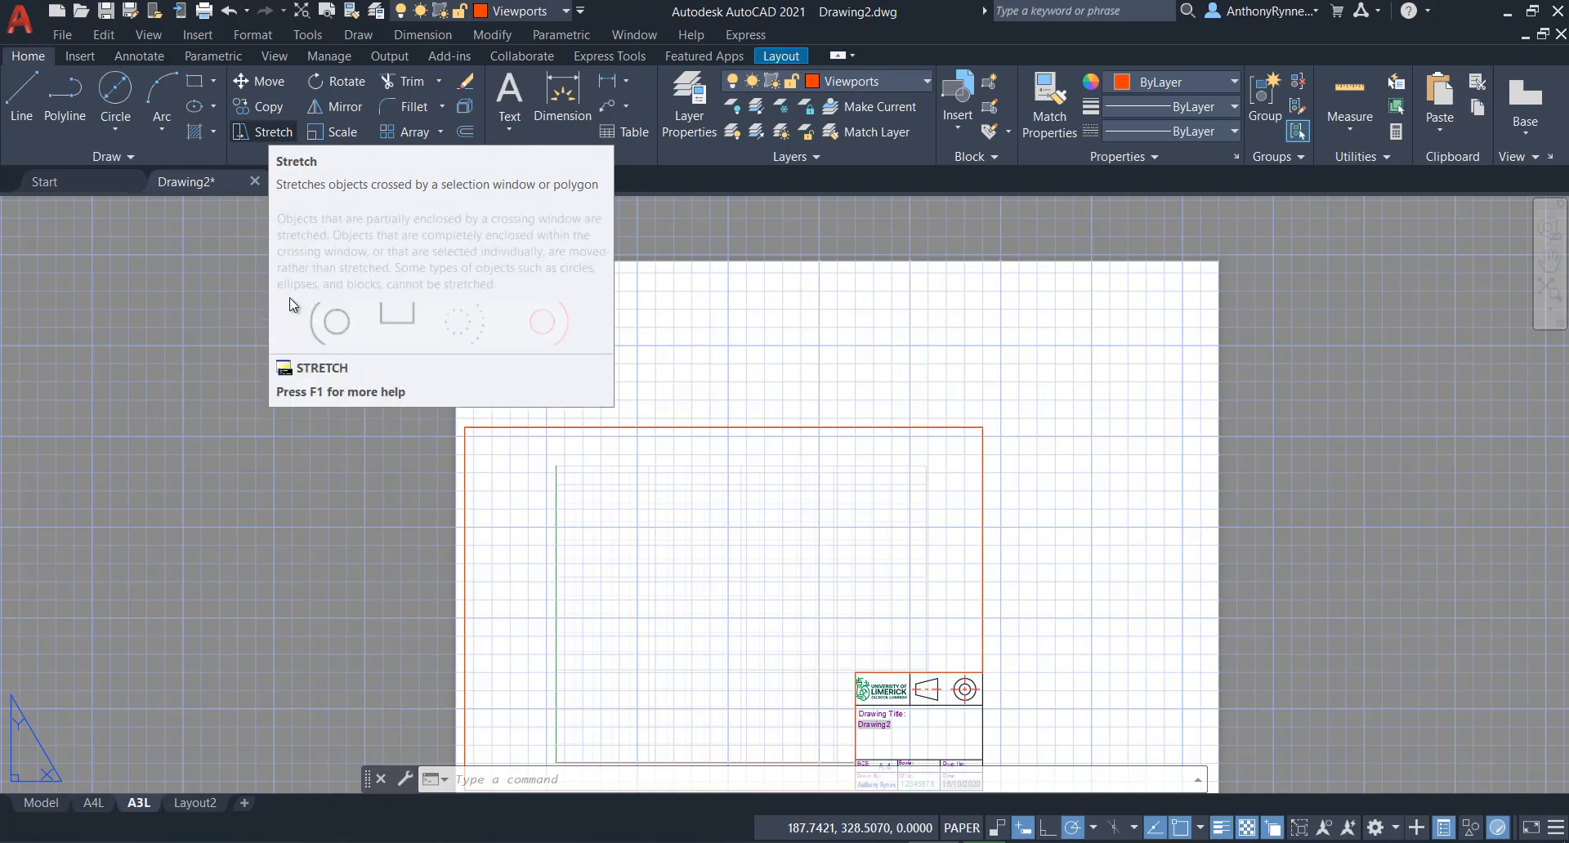
left_click(261, 132)
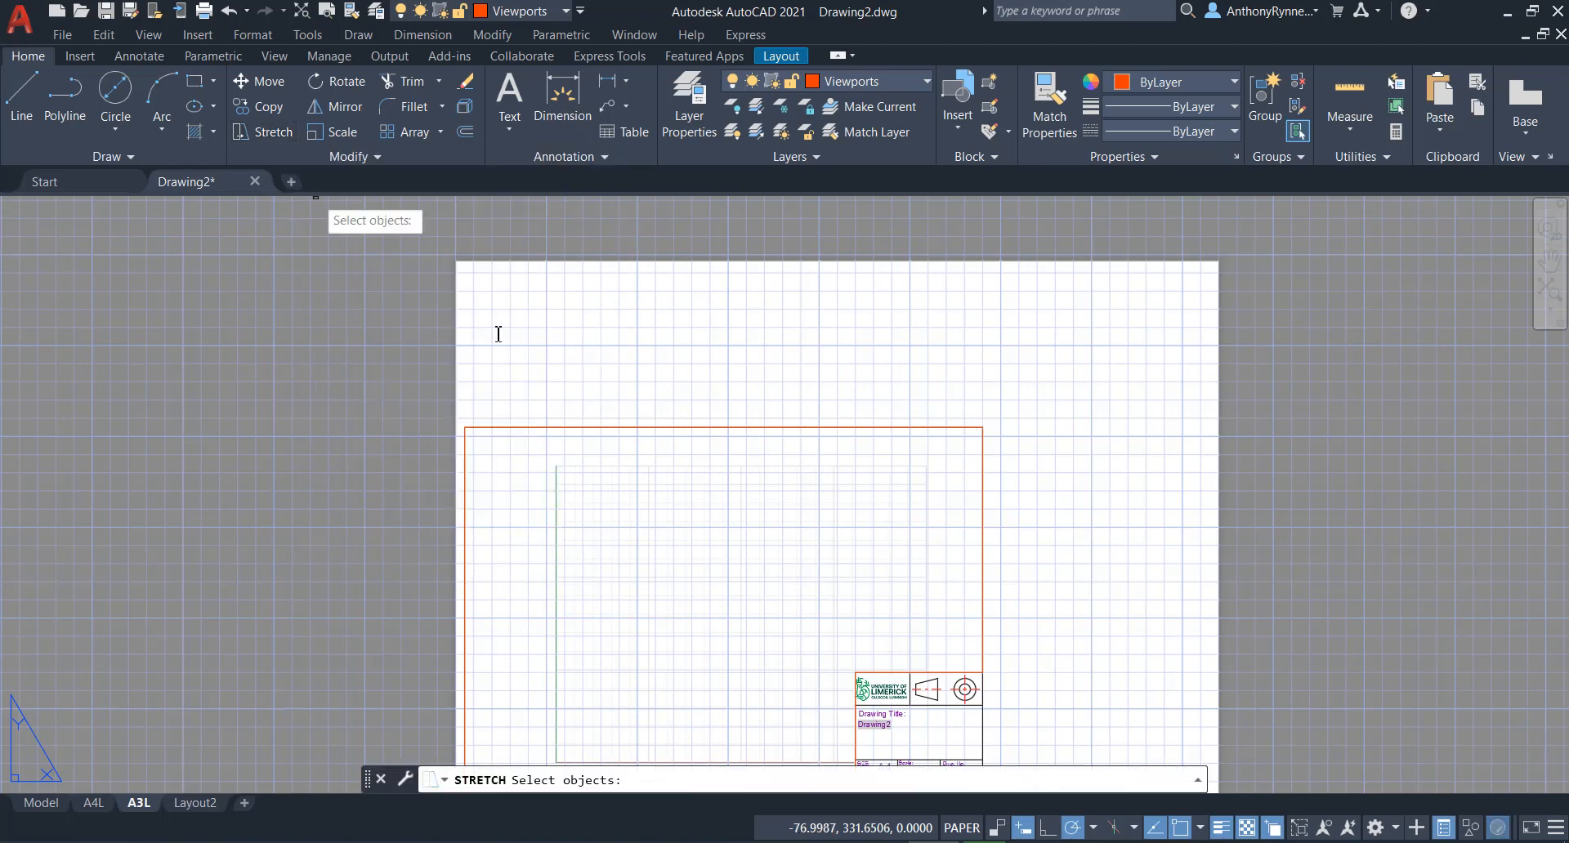
left_click(1064, 506)
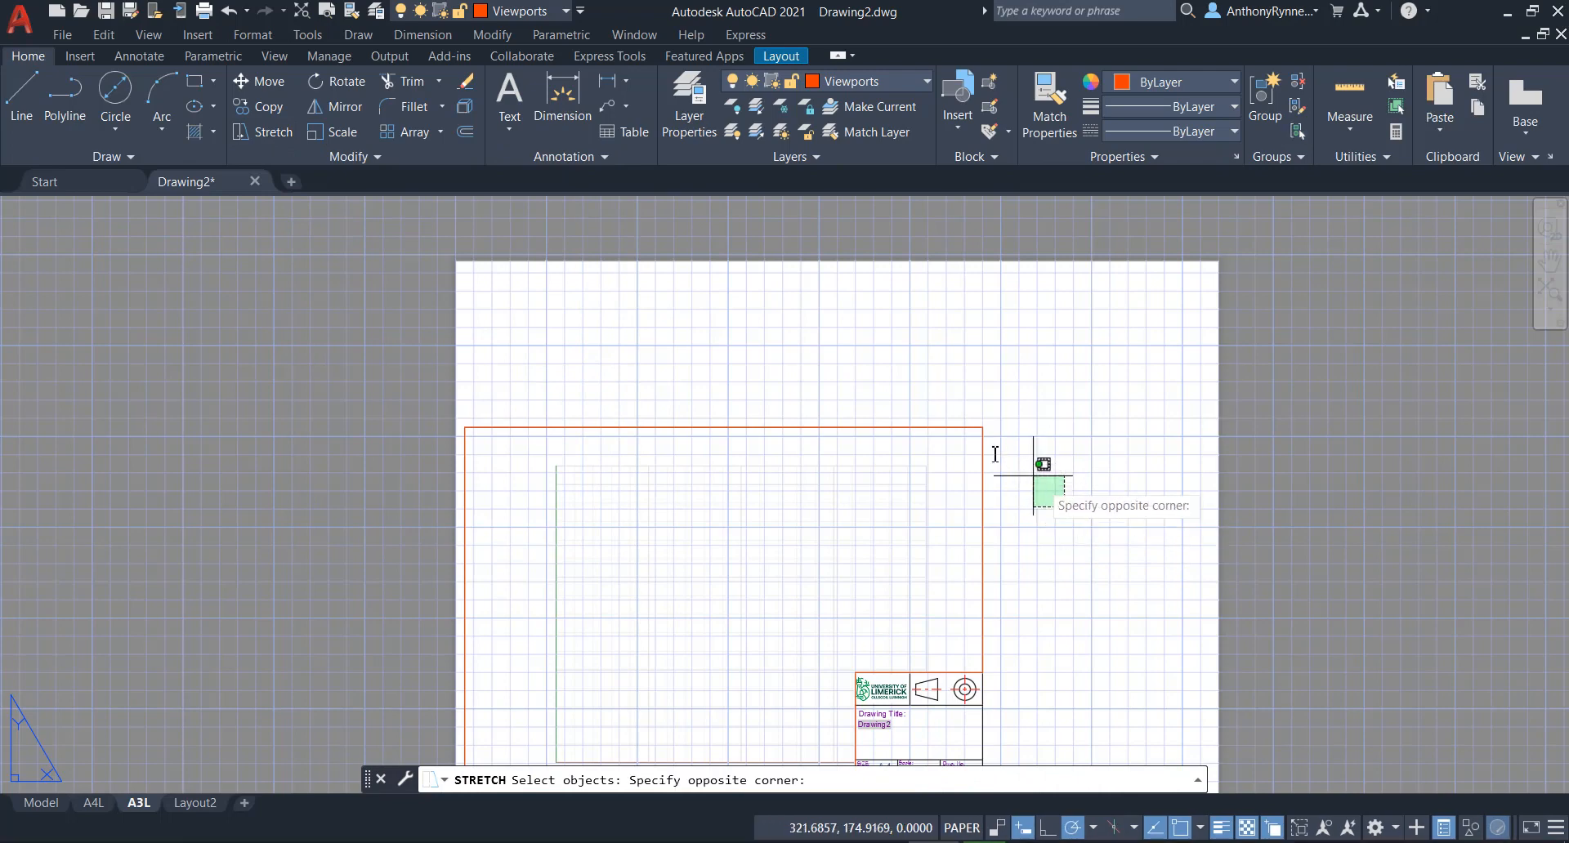
left_click(361, 373)
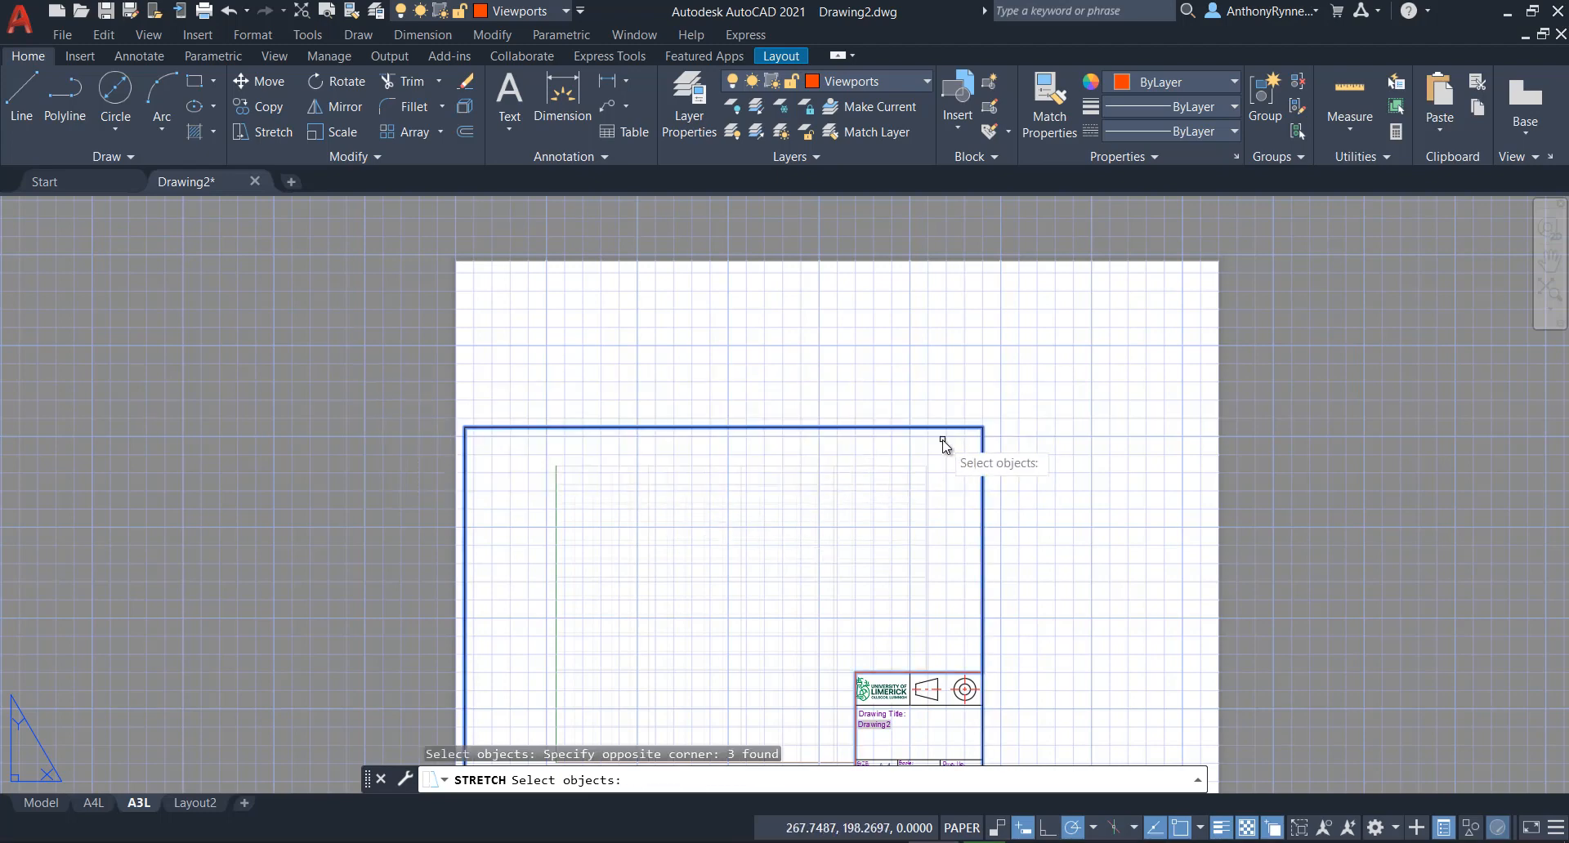
scroll(945, 441, "up", 4)
scroll(928, 480, "down", 4)
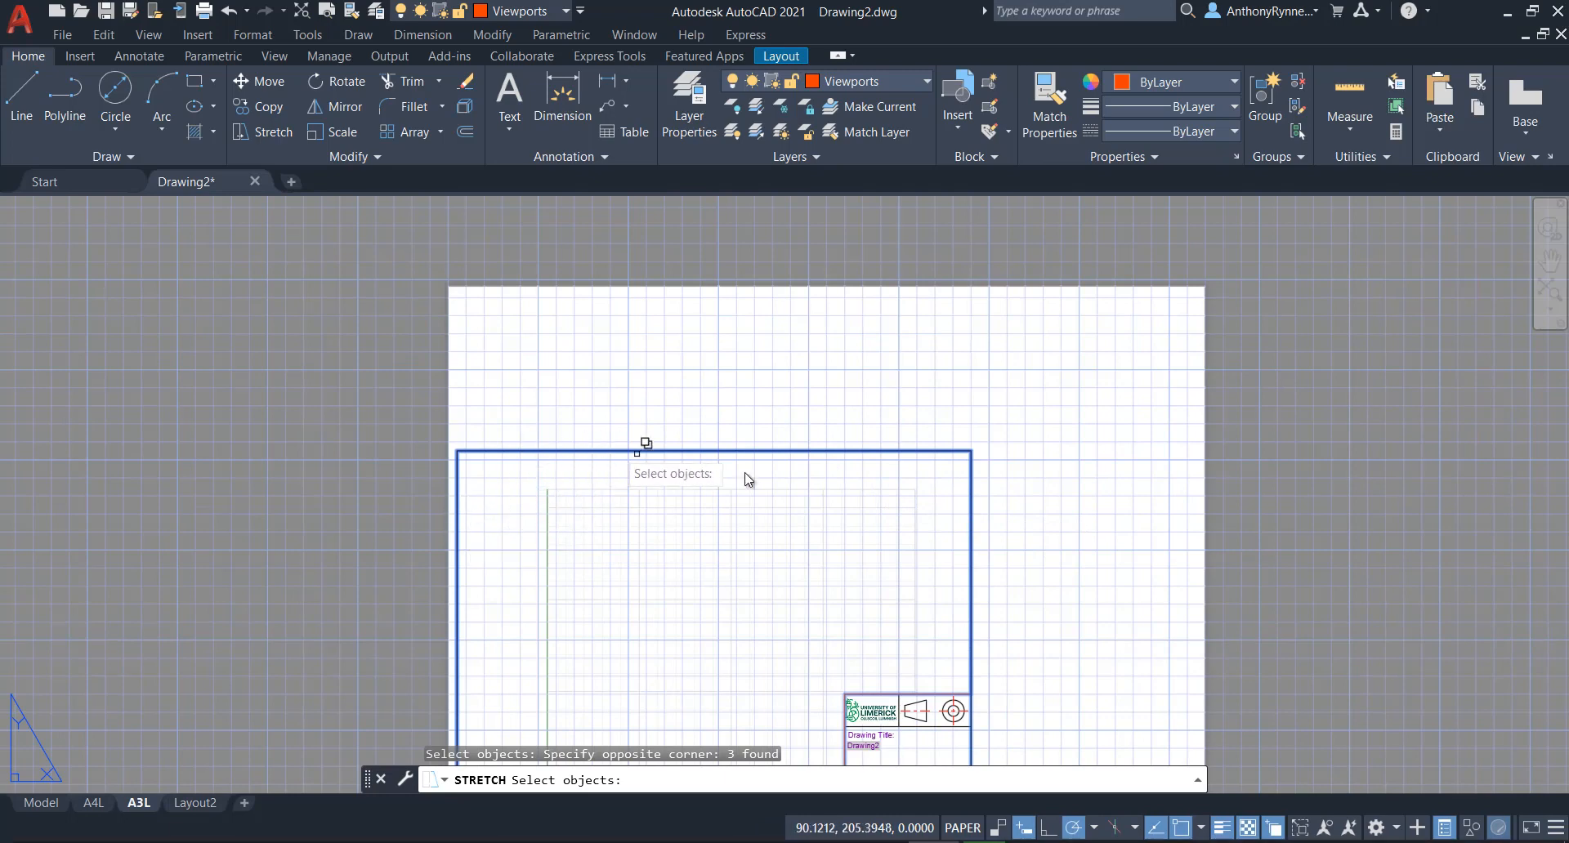
middle_click_drag(369, 450, 624, 410)
scroll(698, 372, "up", 5)
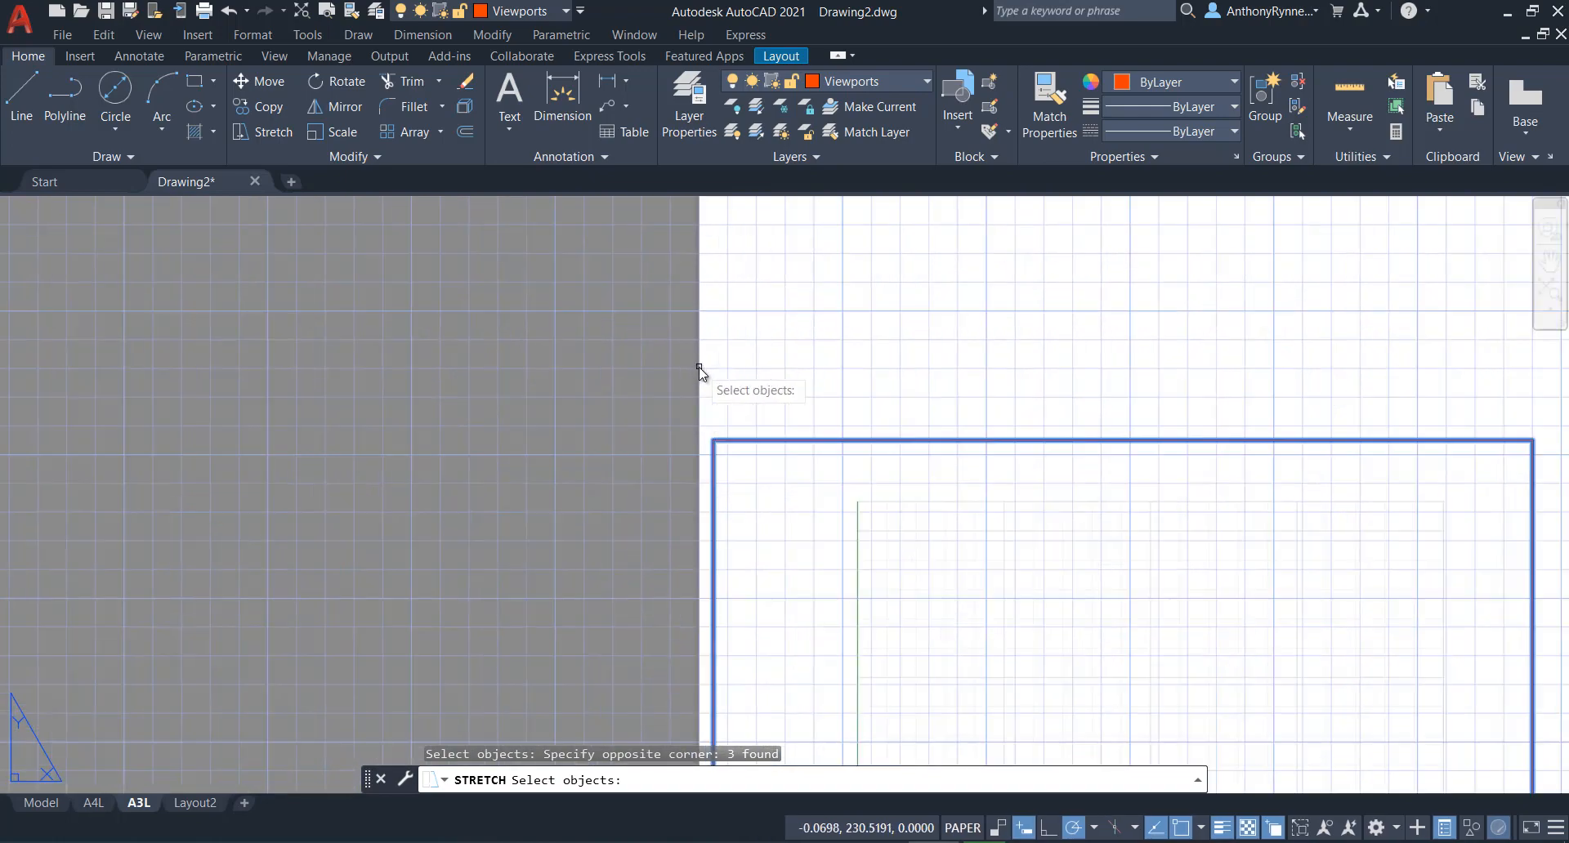
key("Return")
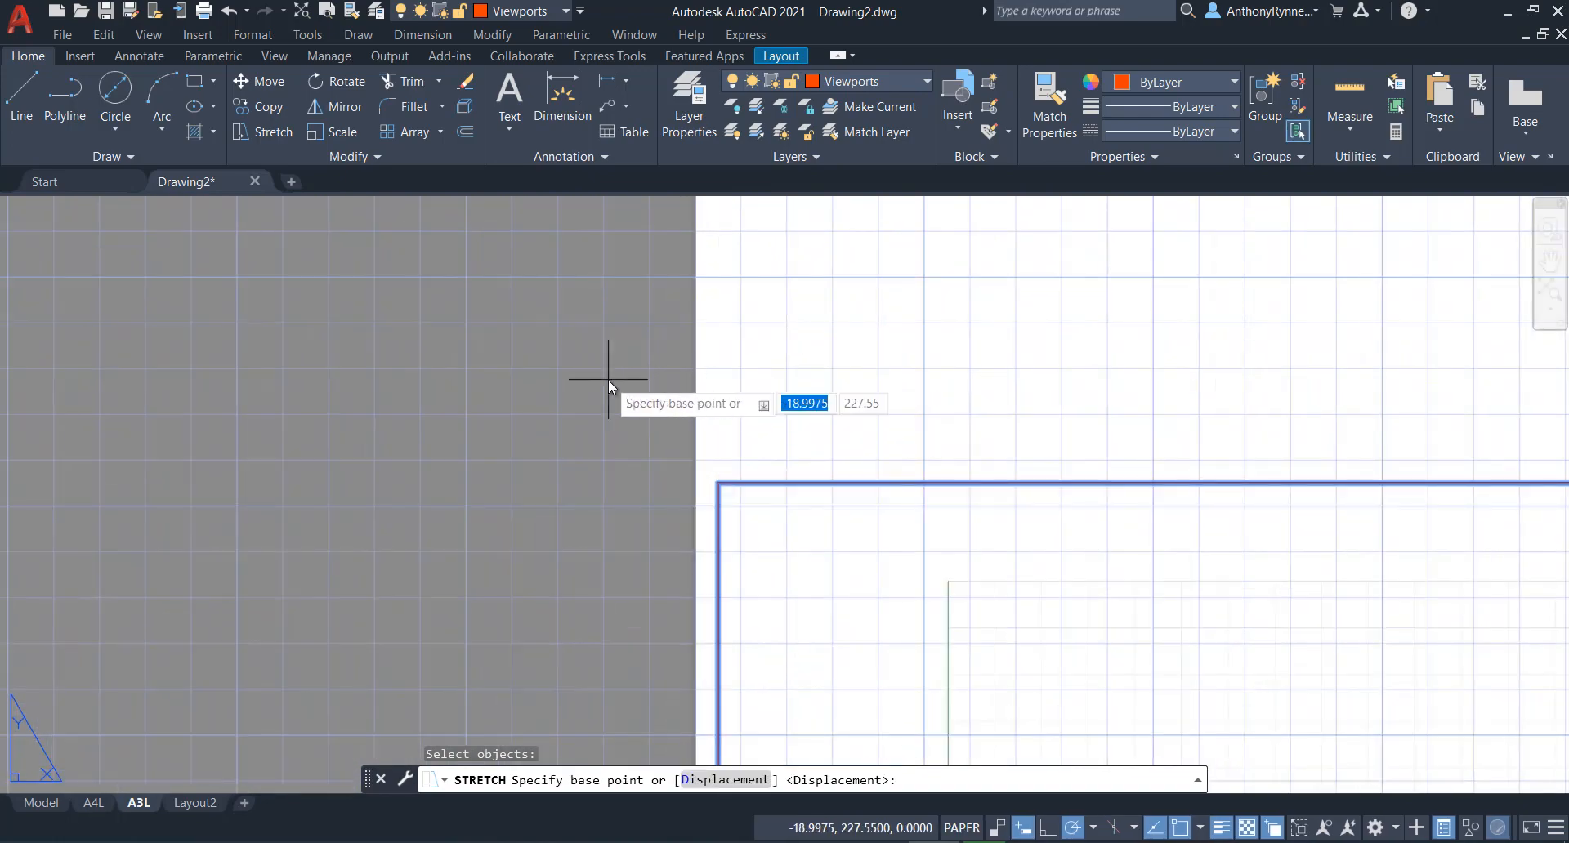
left_click(719, 483)
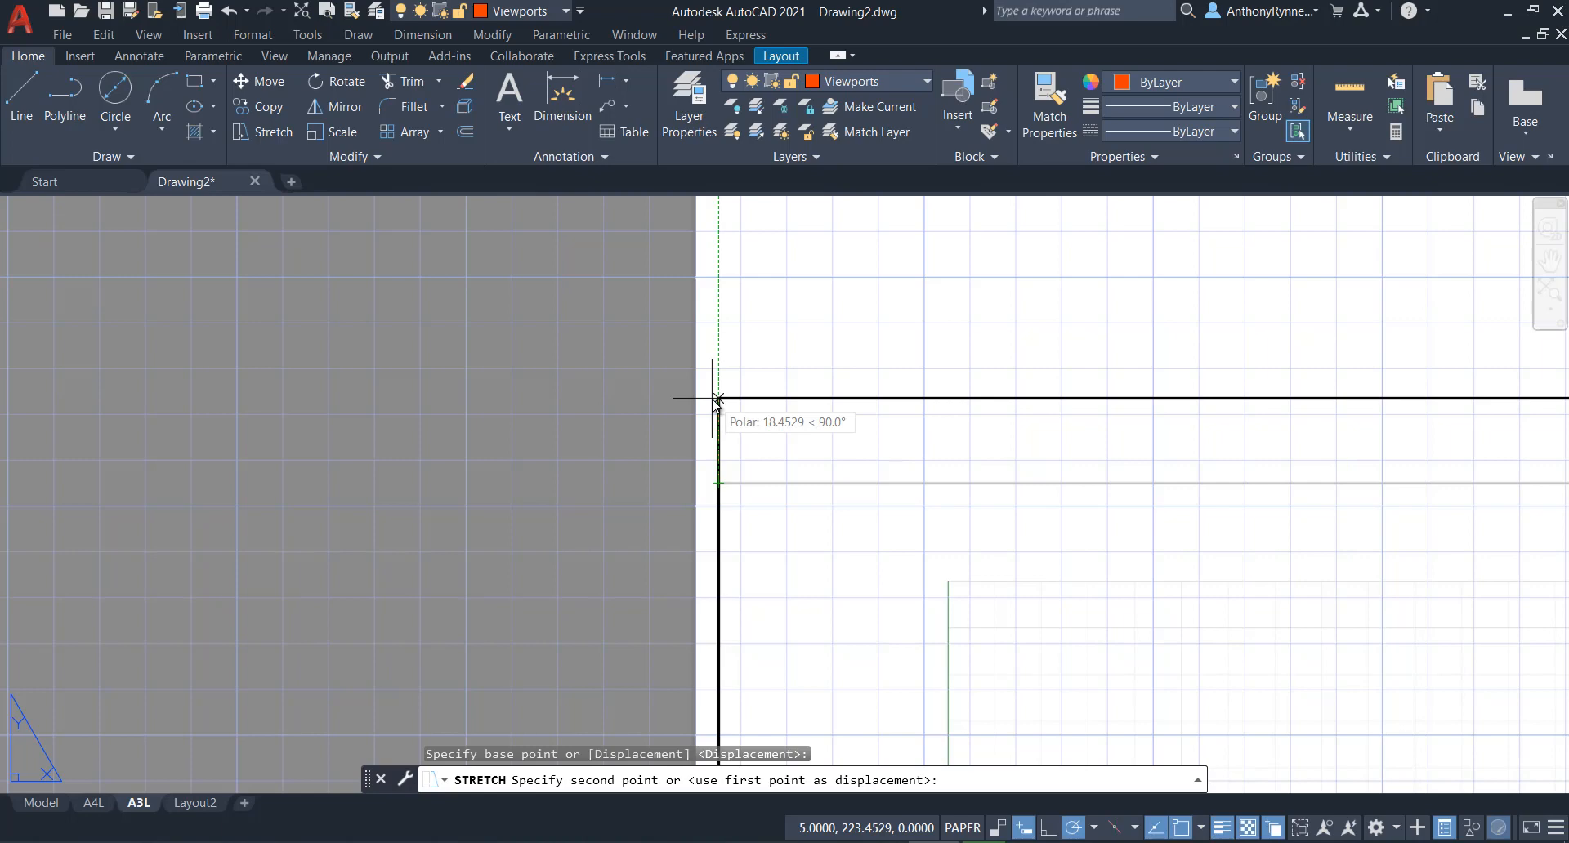
Set the snap spacing to 5 during the Stretch and extend the frame's upper edge 85 mm straight up.
type("5")
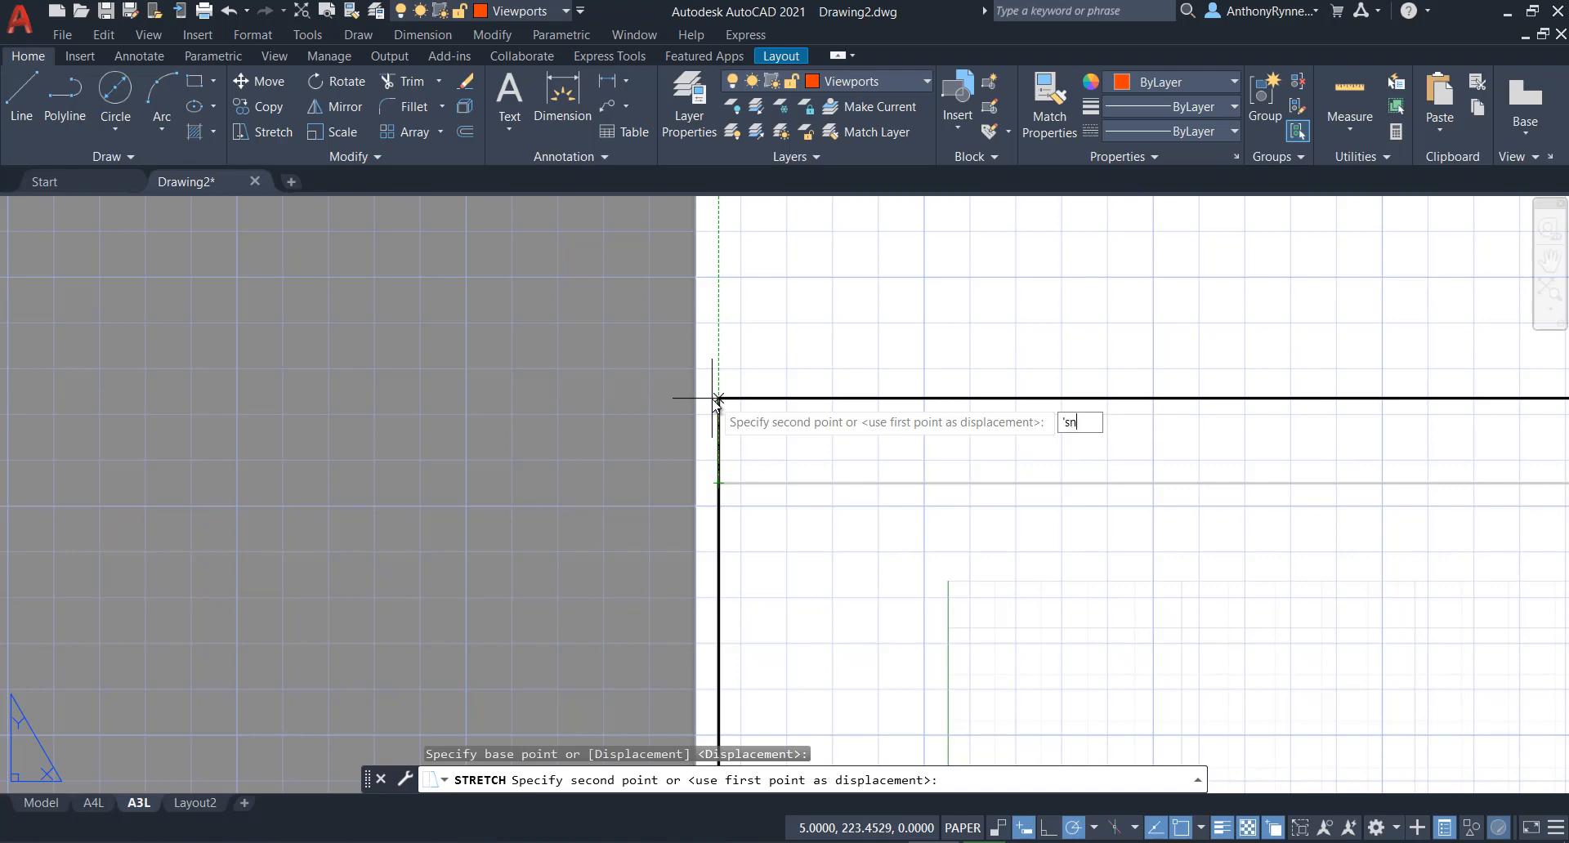
key("Return")
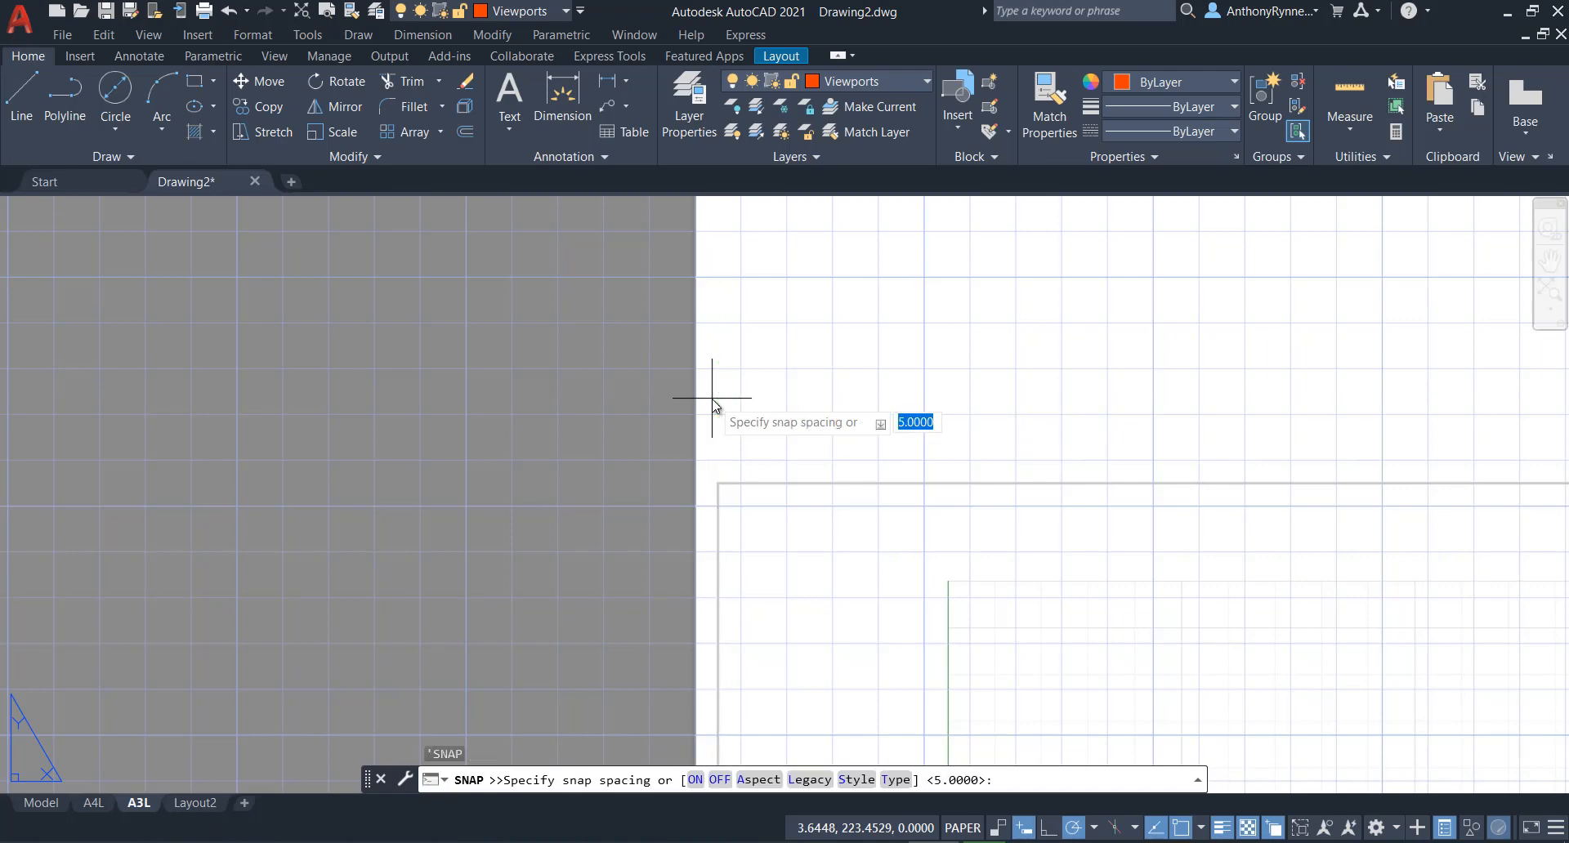
key("Return")
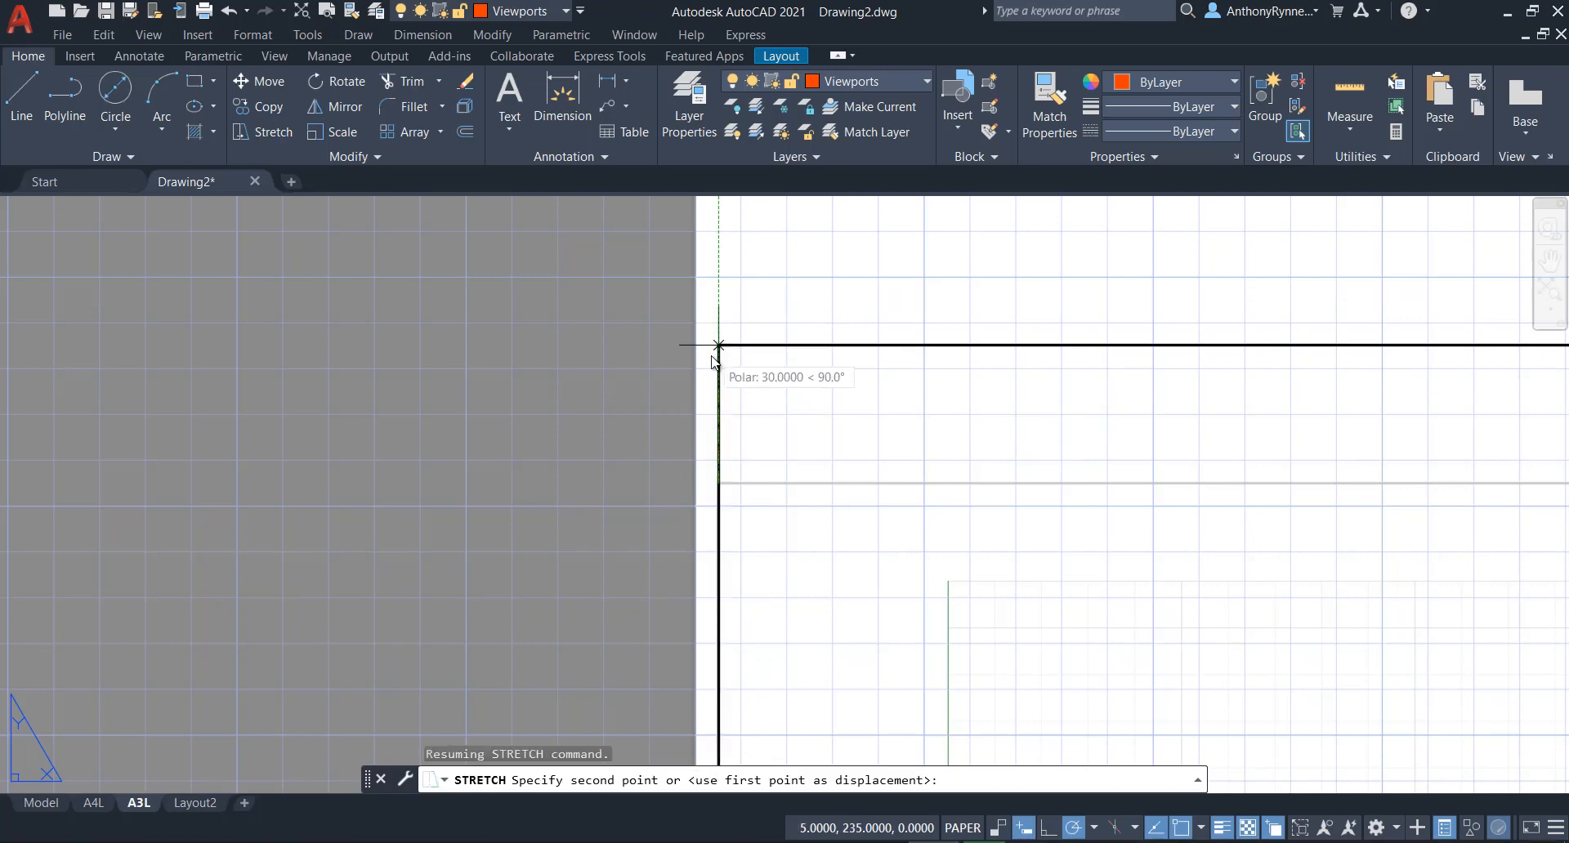
scroll(719, 322, "down", 3)
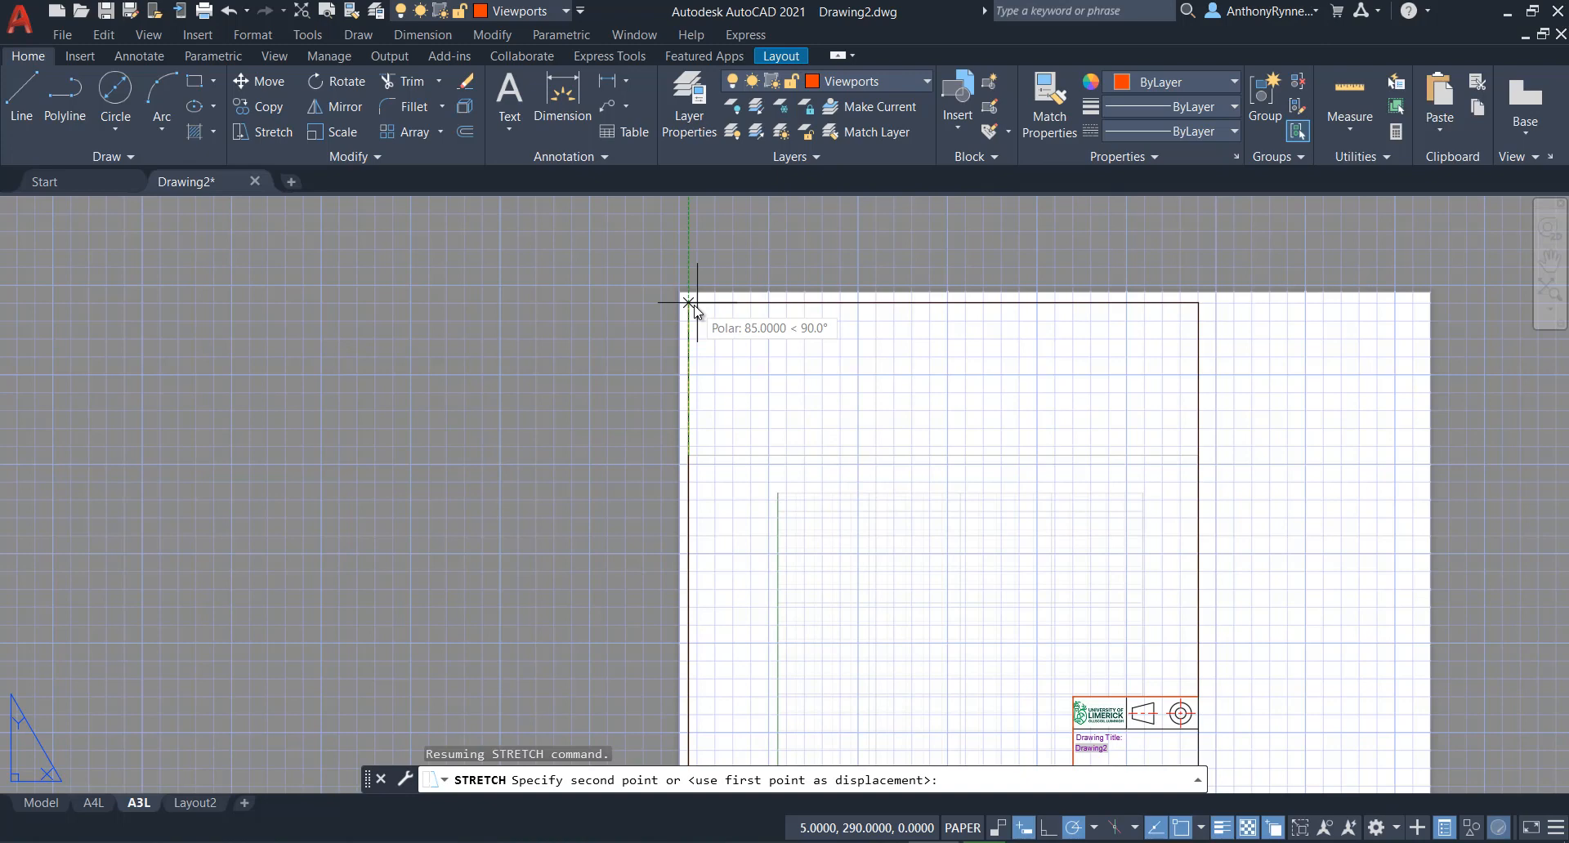
left_click(689, 303)
left_click(868, 443)
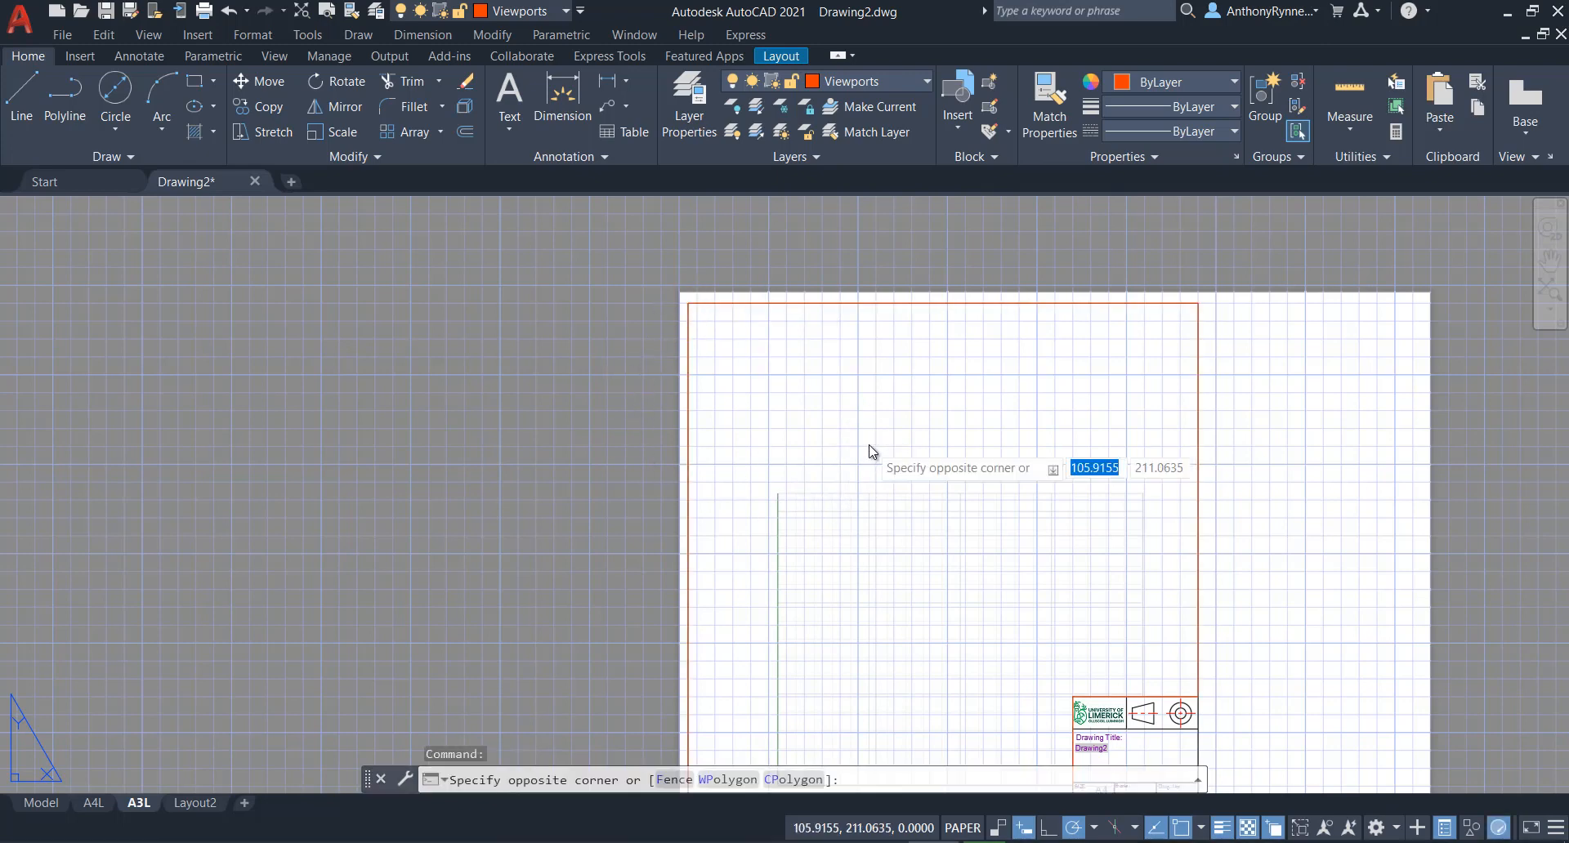
left_click(869, 443)
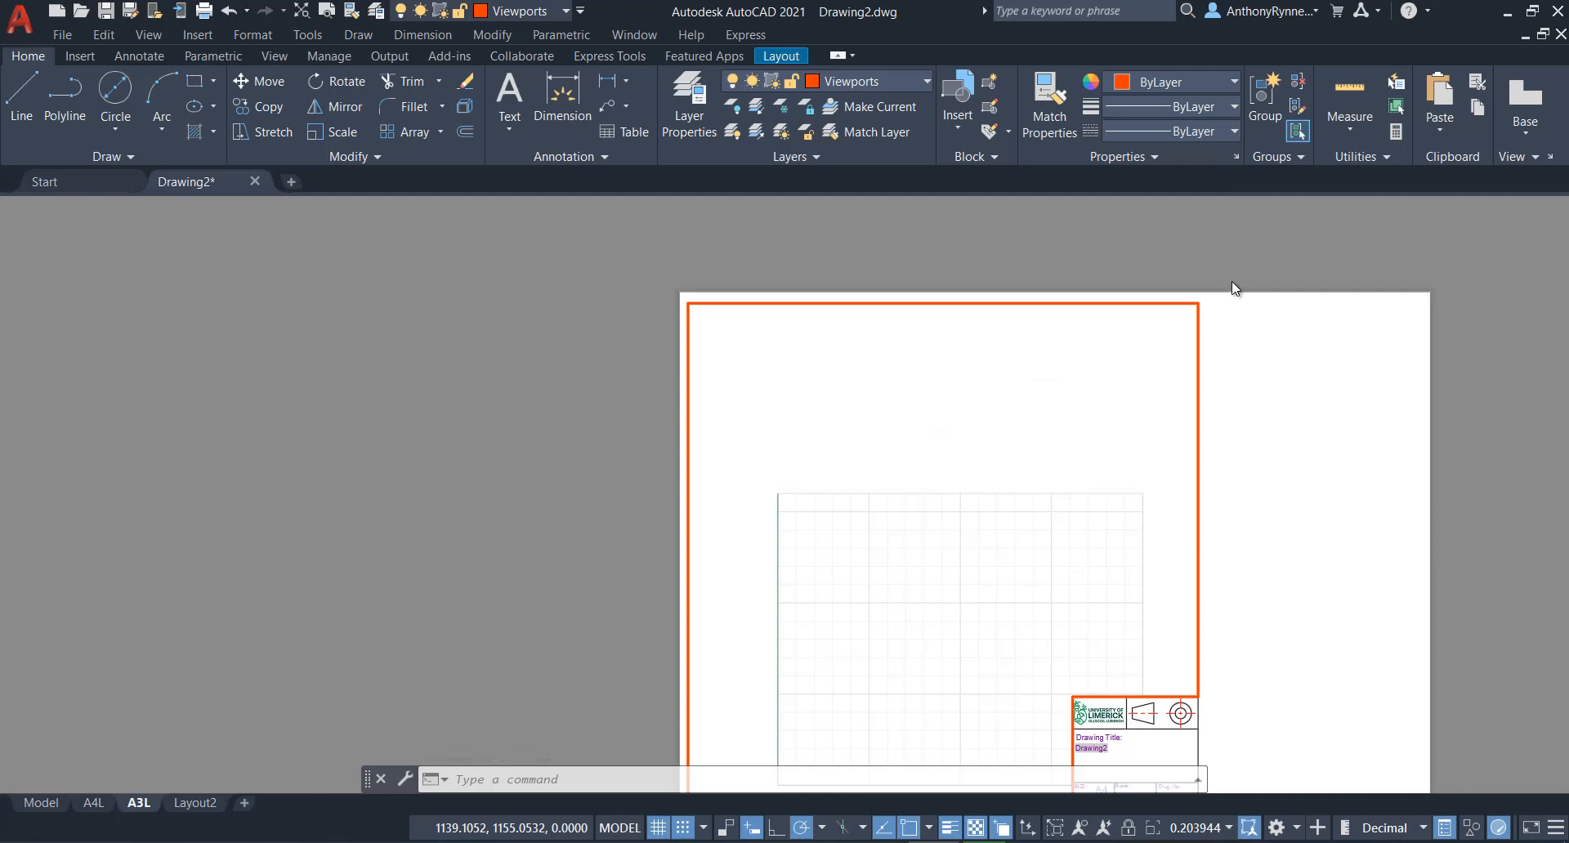
double_click(1274, 384)
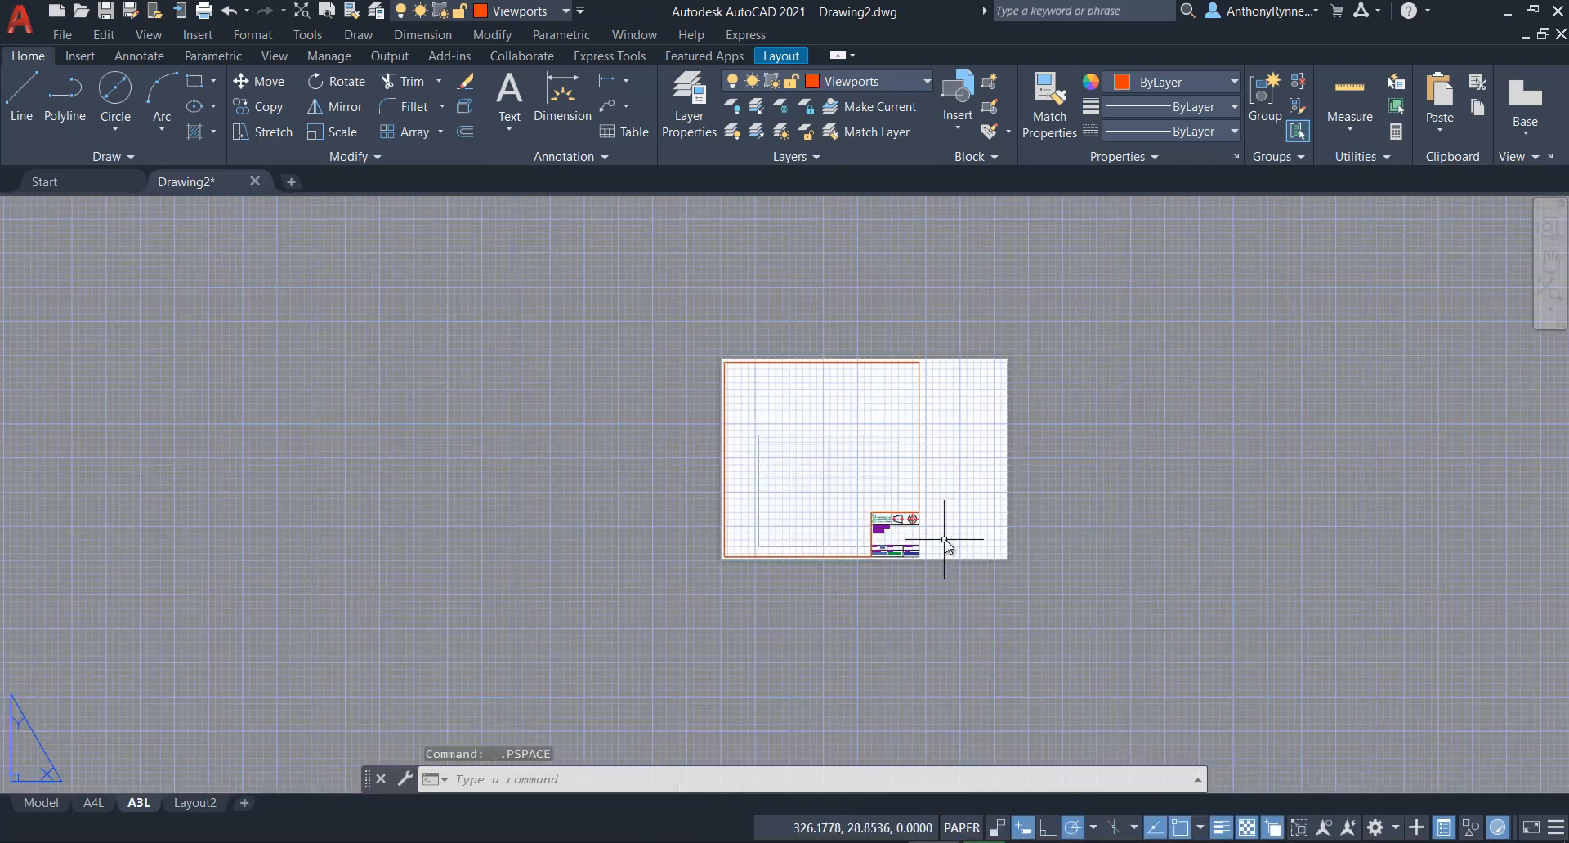
Move the University of Limerick logo out of the title block horizontally to the empty area right of the sheet.
middle_click_drag(948, 535, 928, 623)
scroll(939, 595, "down", 3)
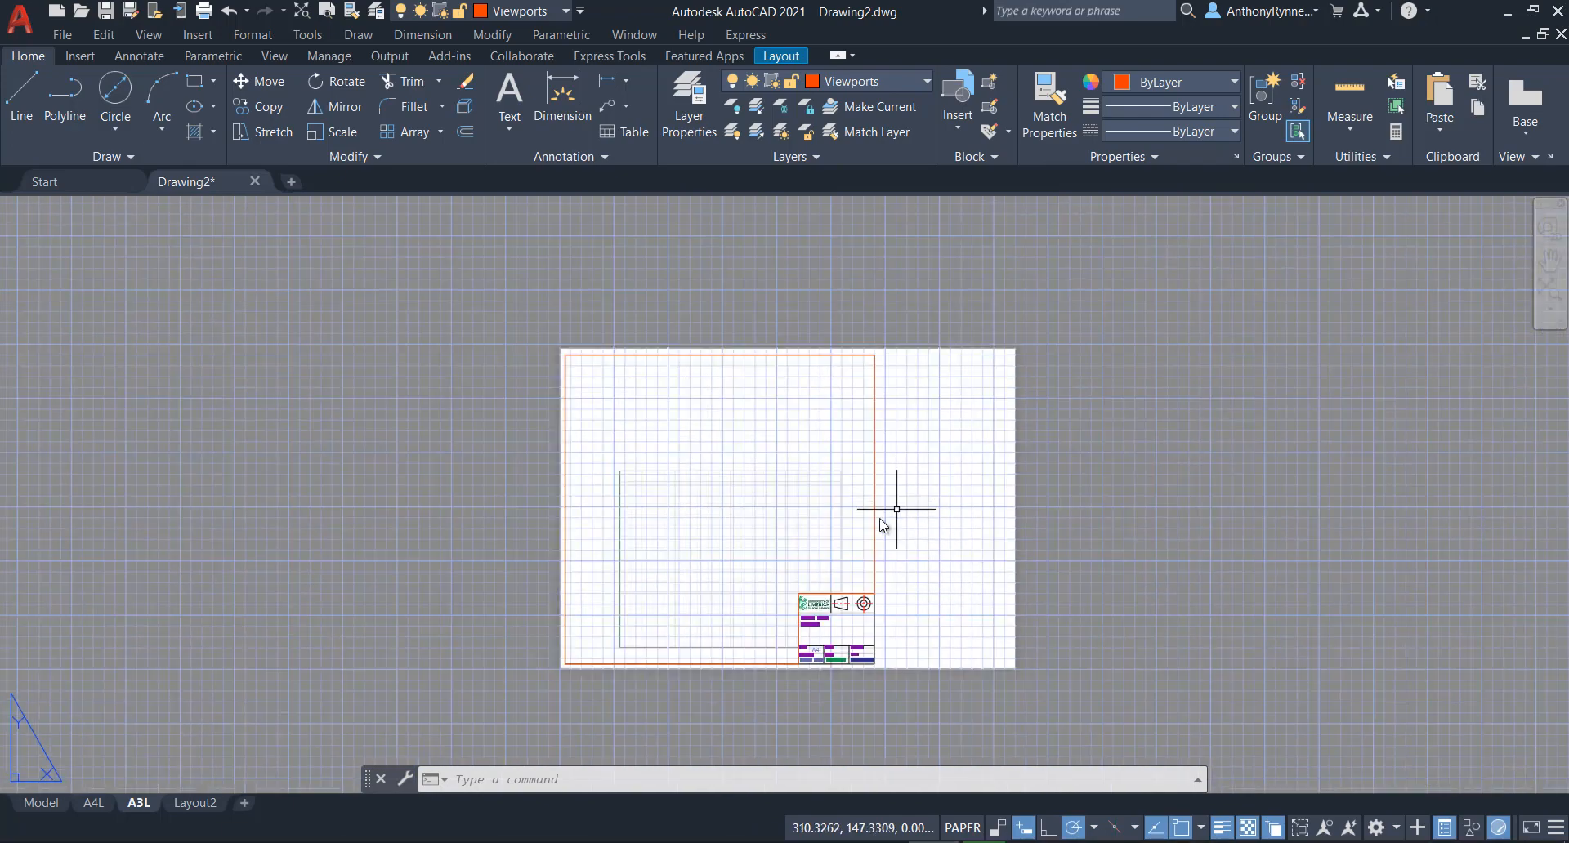
scroll(844, 494, "up", 4)
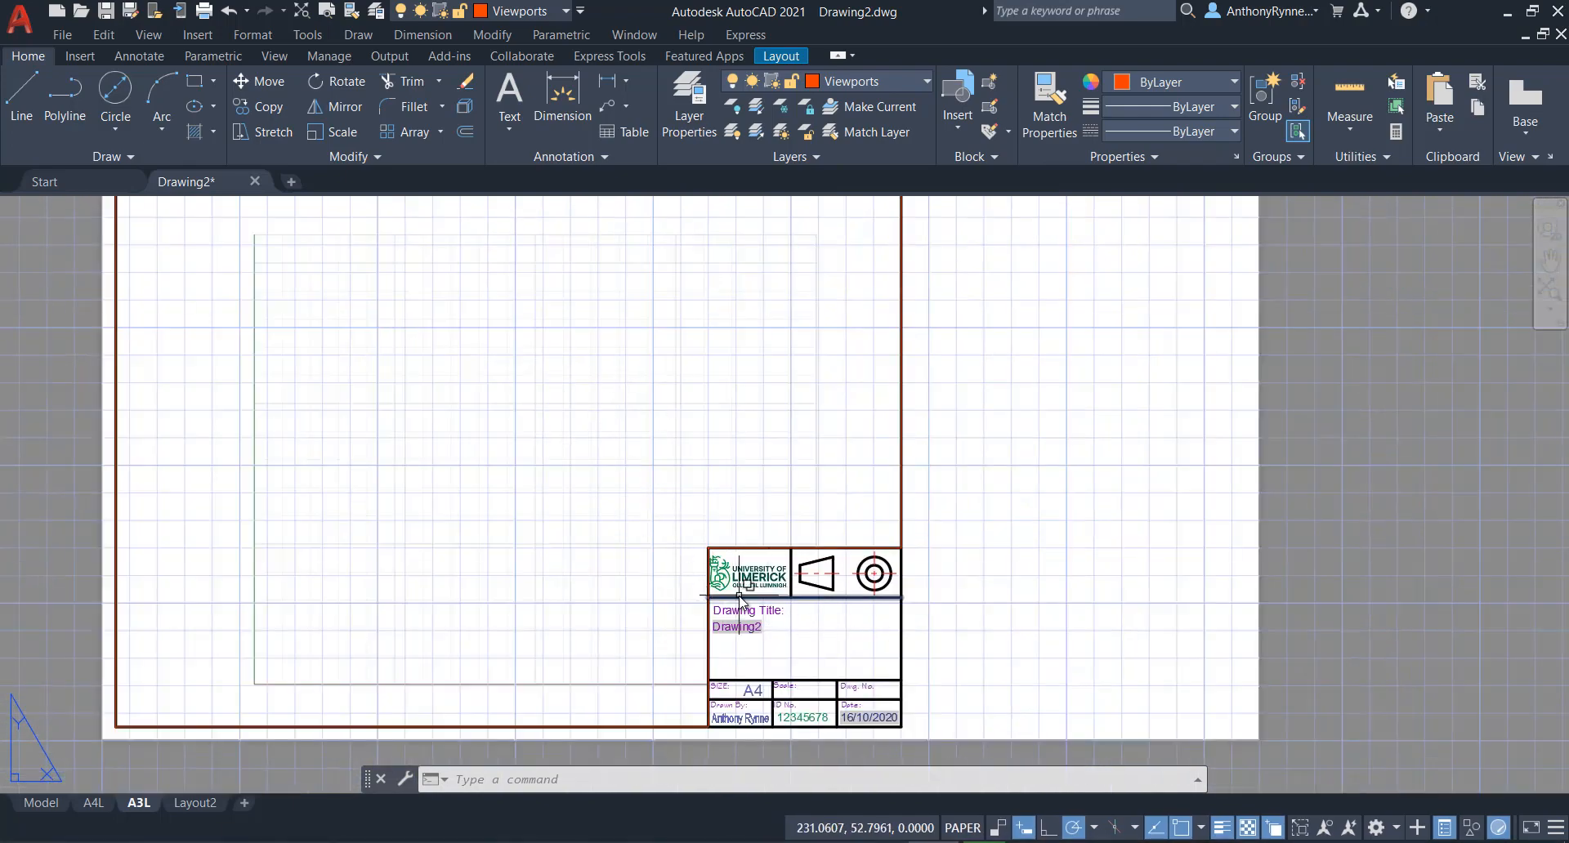
left_click(267, 80)
left_click(734, 575)
key("Return")
left_click(736, 575)
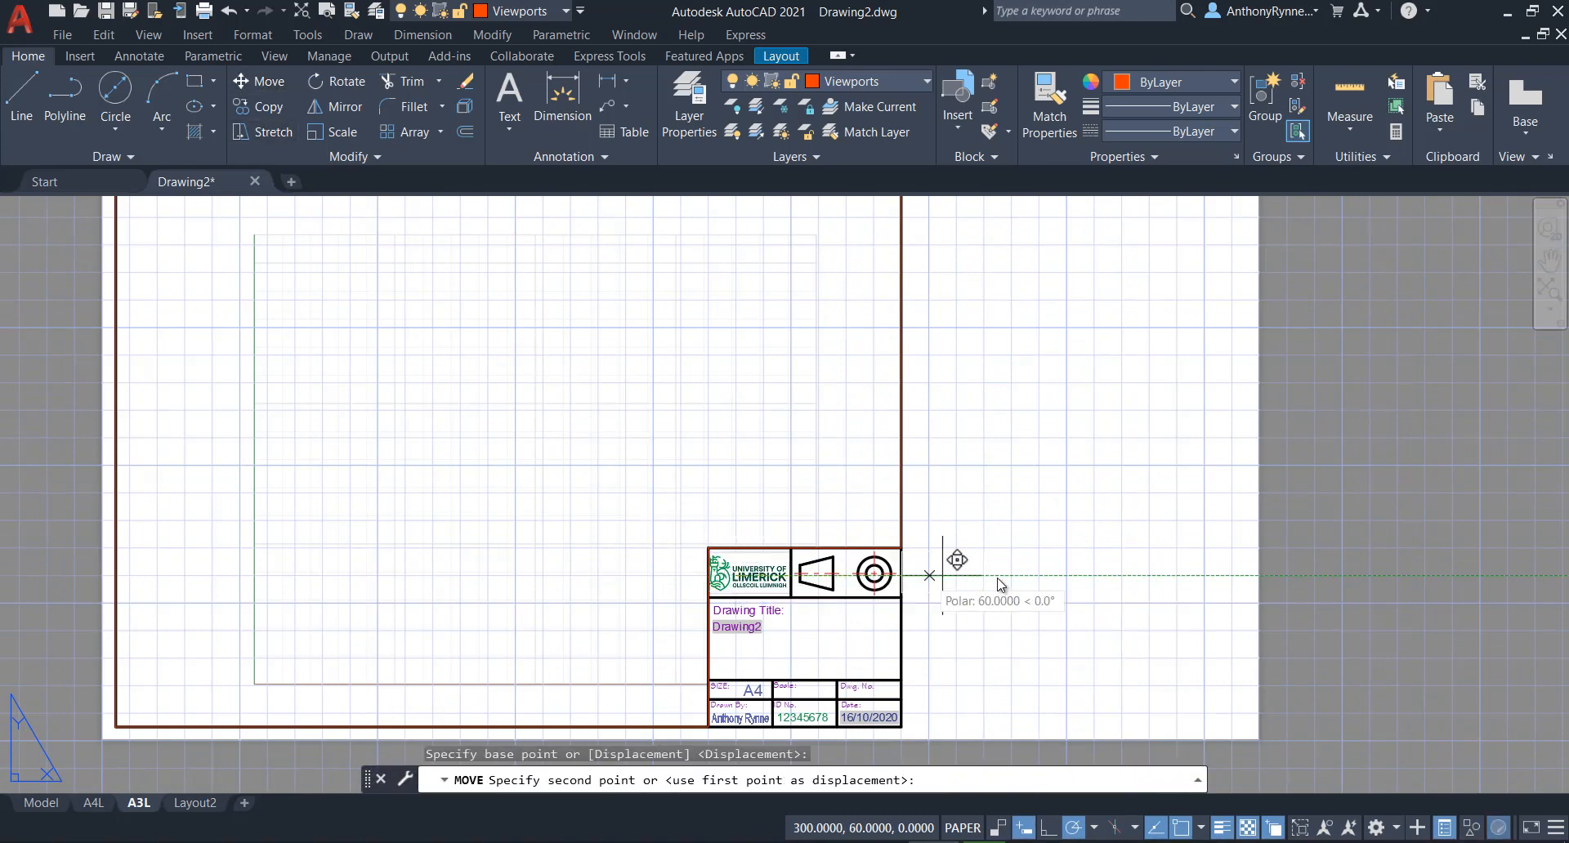
left_click(1399, 575)
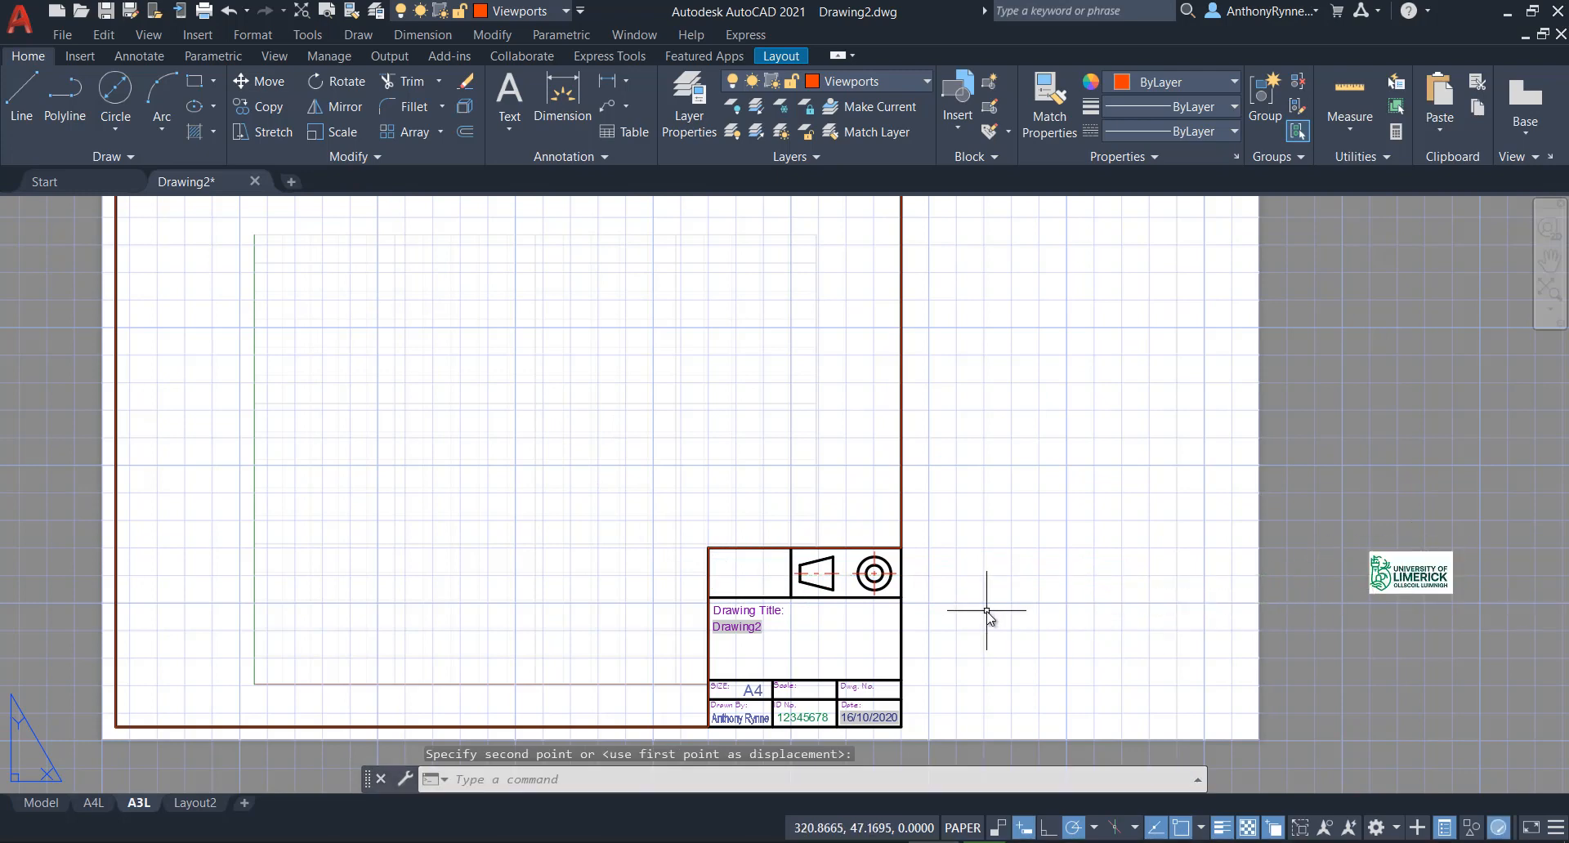
Stretch the frame's right side together with the title block 125 mm horizontally to the right, using the title block's lower-right corner as base point.
scroll(945, 629, "down", 2)
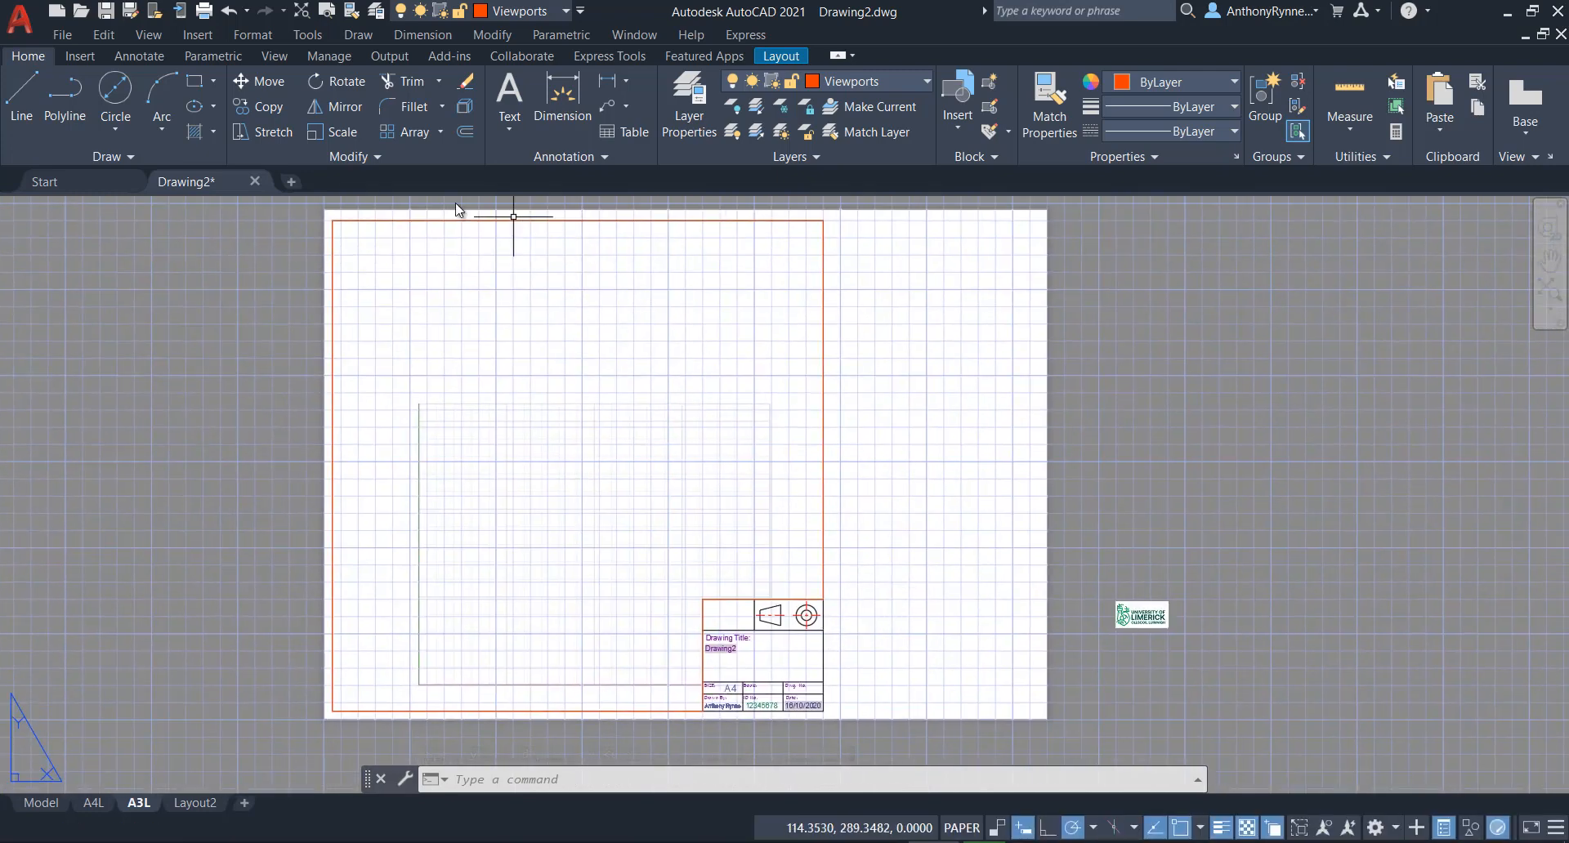
left_click(271, 131)
left_click(872, 741)
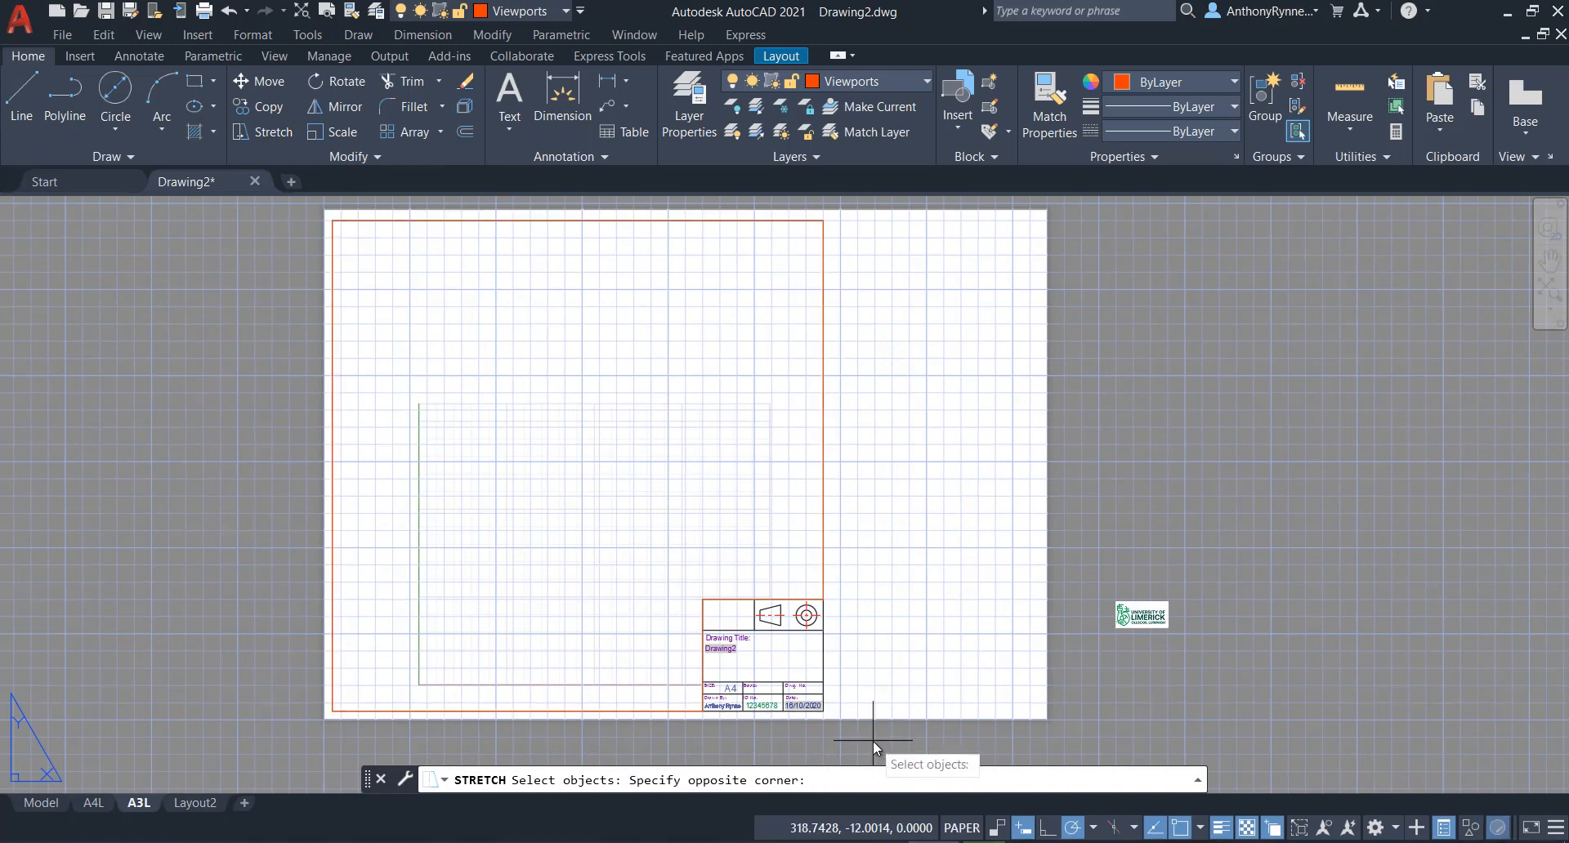
left_click(581, 211)
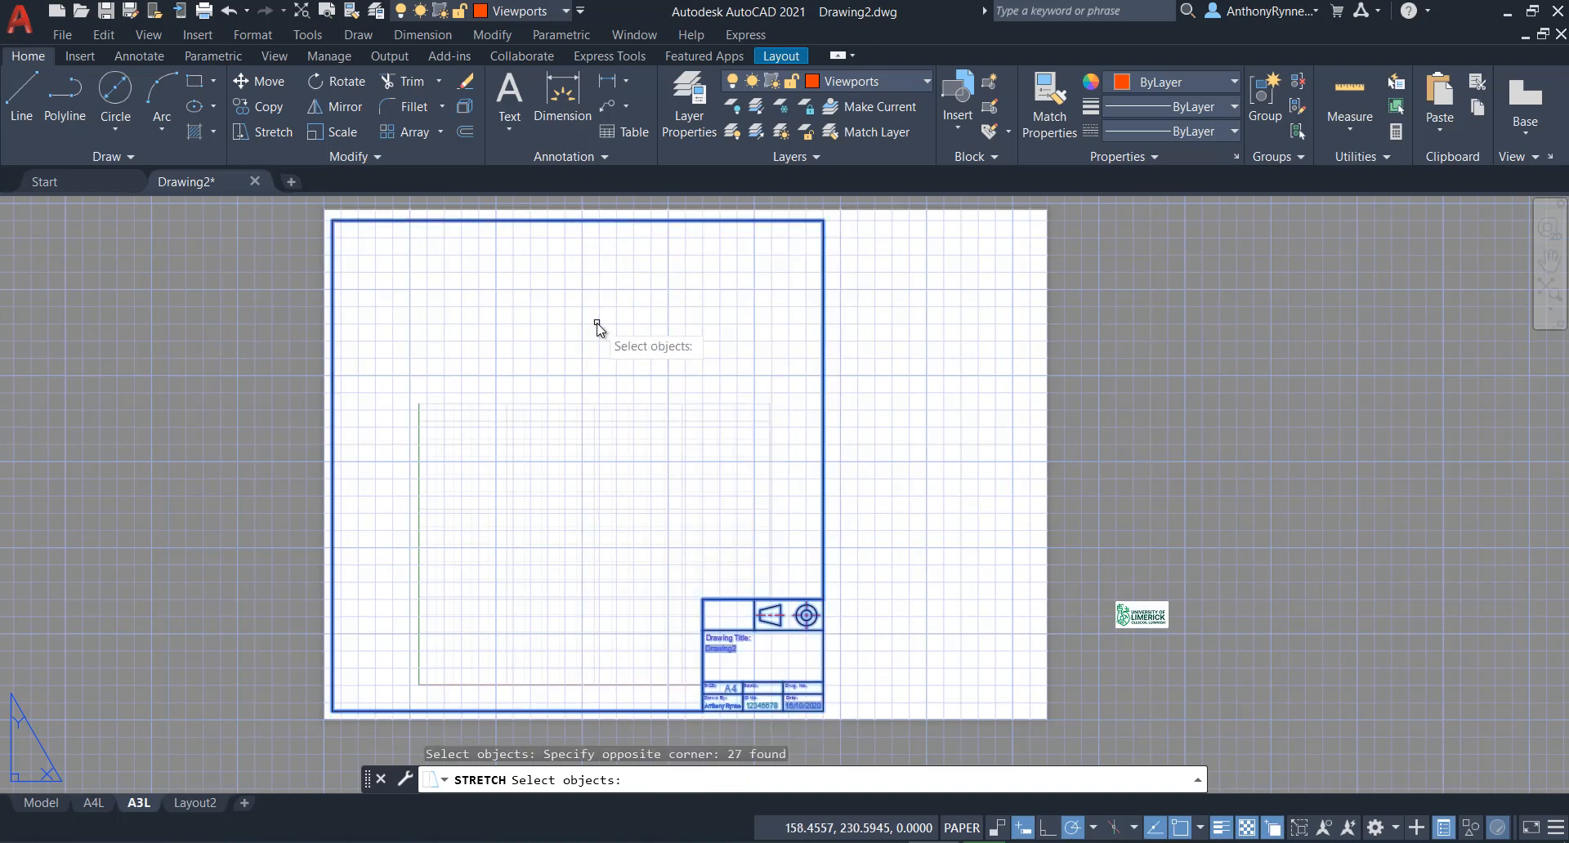
key("Return")
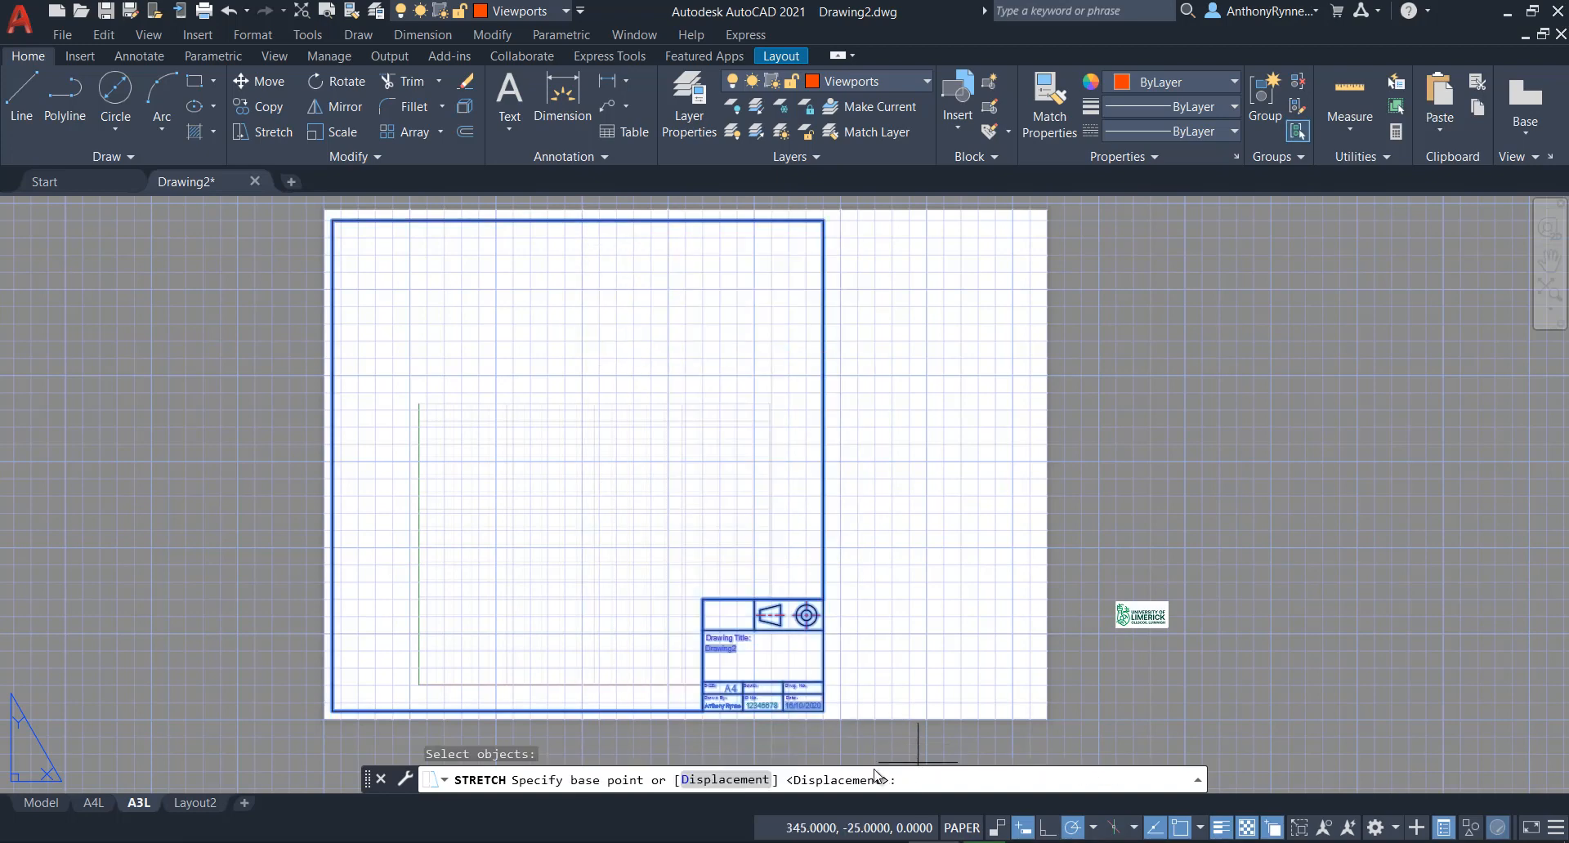
scroll(862, 730, "up", 4)
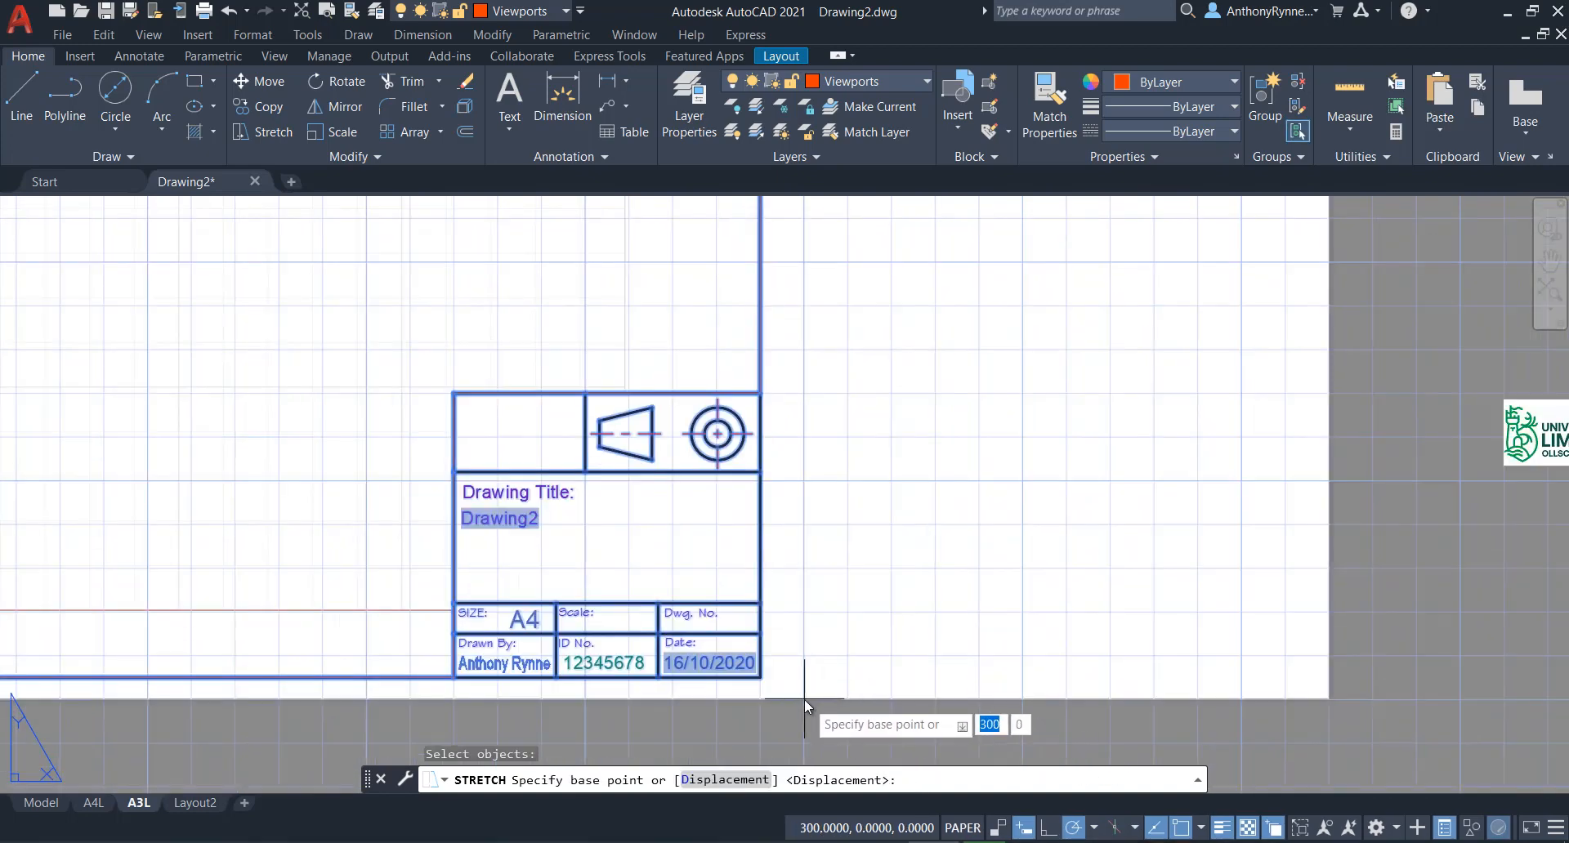
left_click(760, 677)
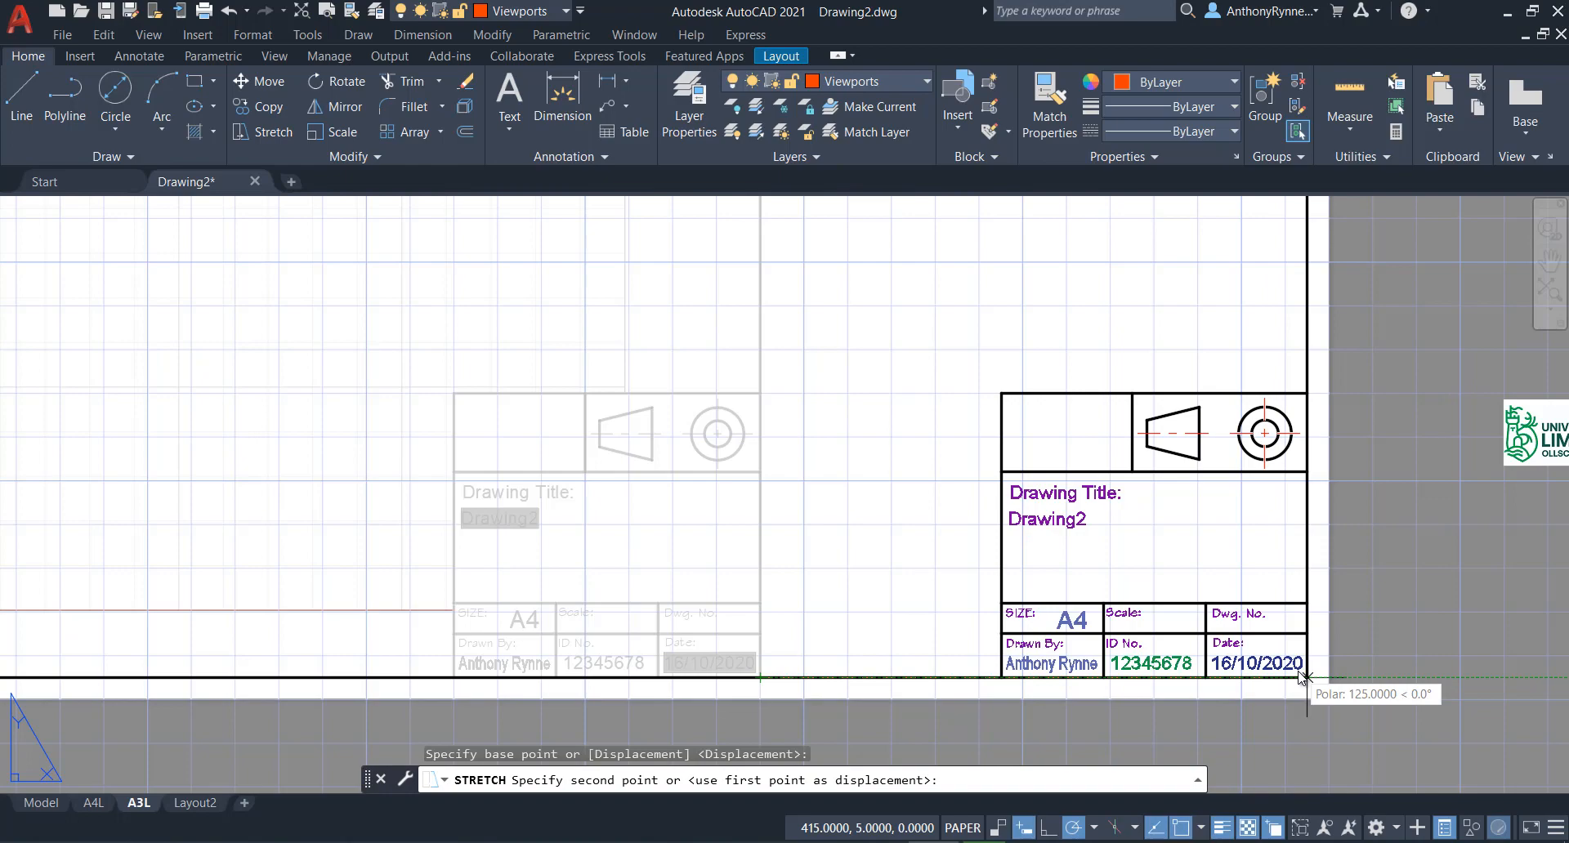
left_click(1303, 676)
scroll(1302, 676, "down", 5)
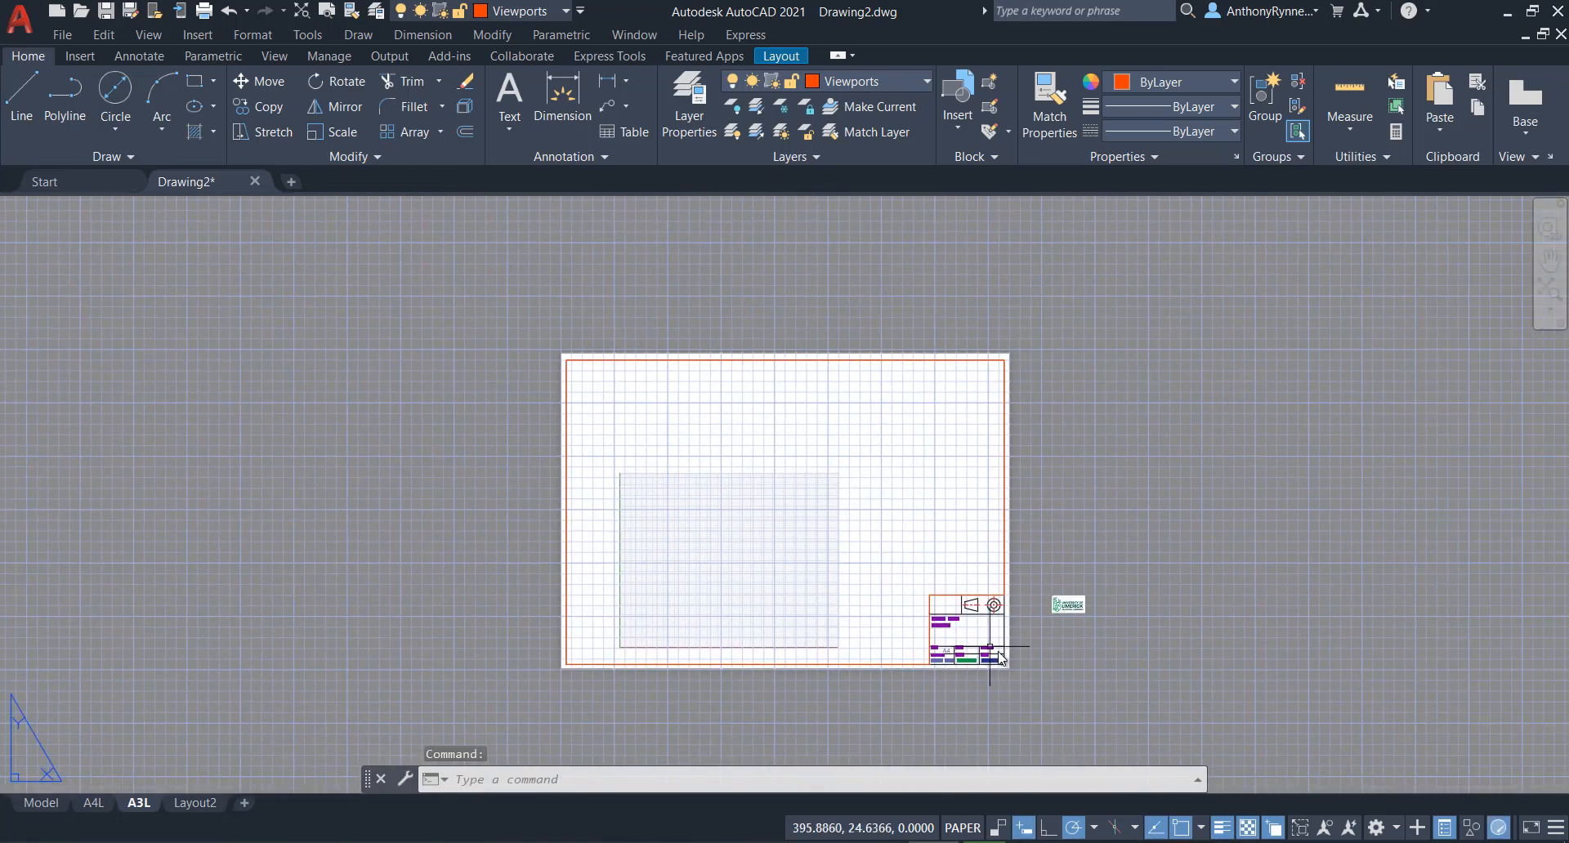
Check the enlarged viewport by entering its model space and returning to paper space.
scroll(1013, 435, "up", 5)
scroll(1003, 326, "down", 5)
double_click(710, 476)
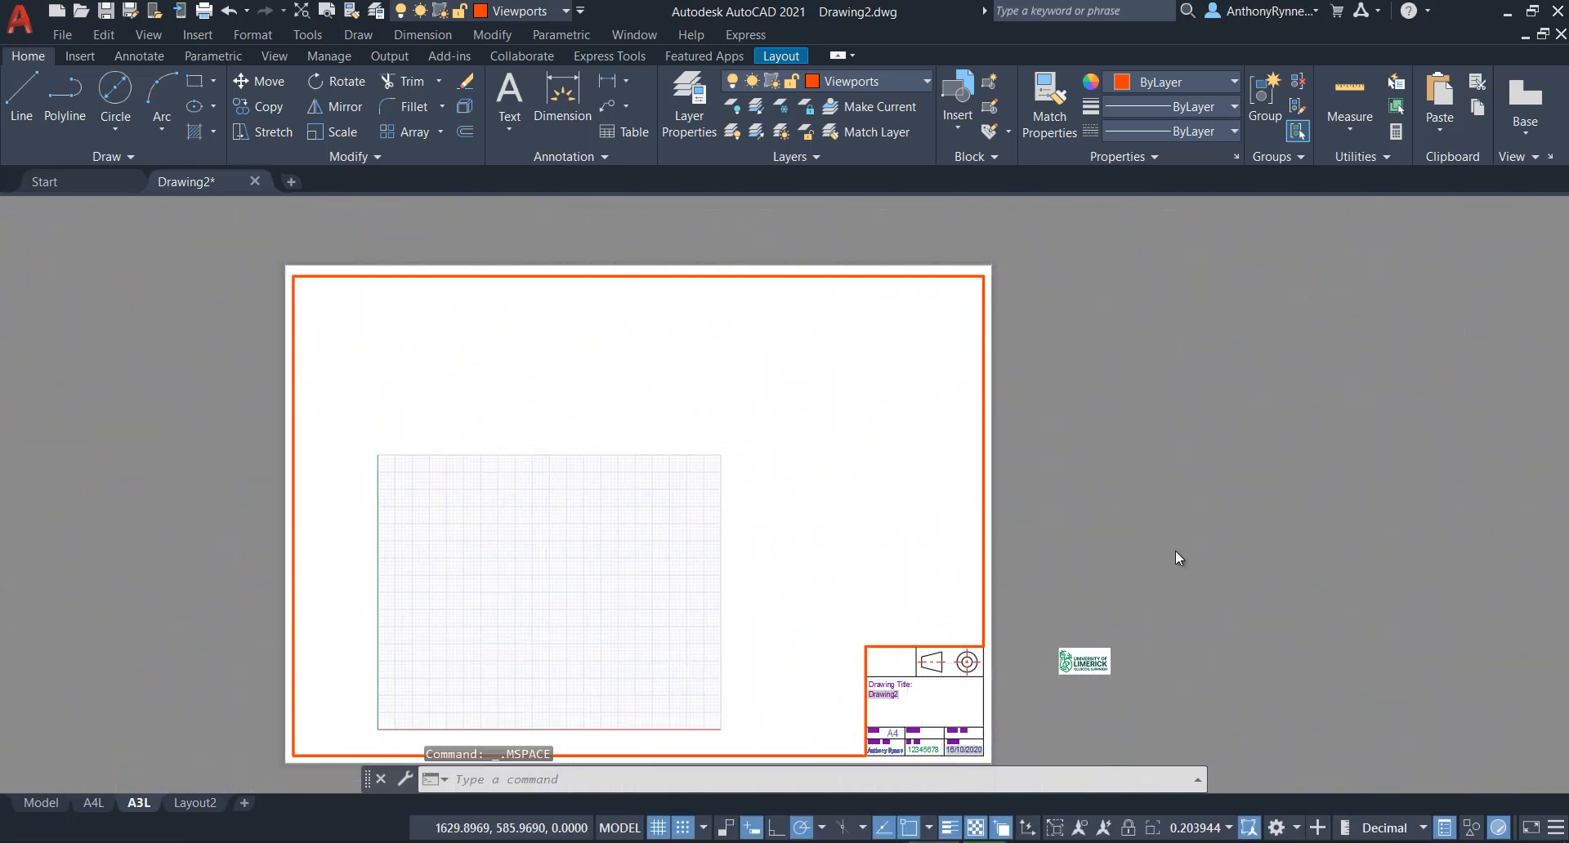
double_click(1071, 515)
Move the University of Limerick logo into the title block, snapping its right-edge midpoint to the midpoint of the divider beside the projection symbol.
scroll(1069, 728, "up", 3)
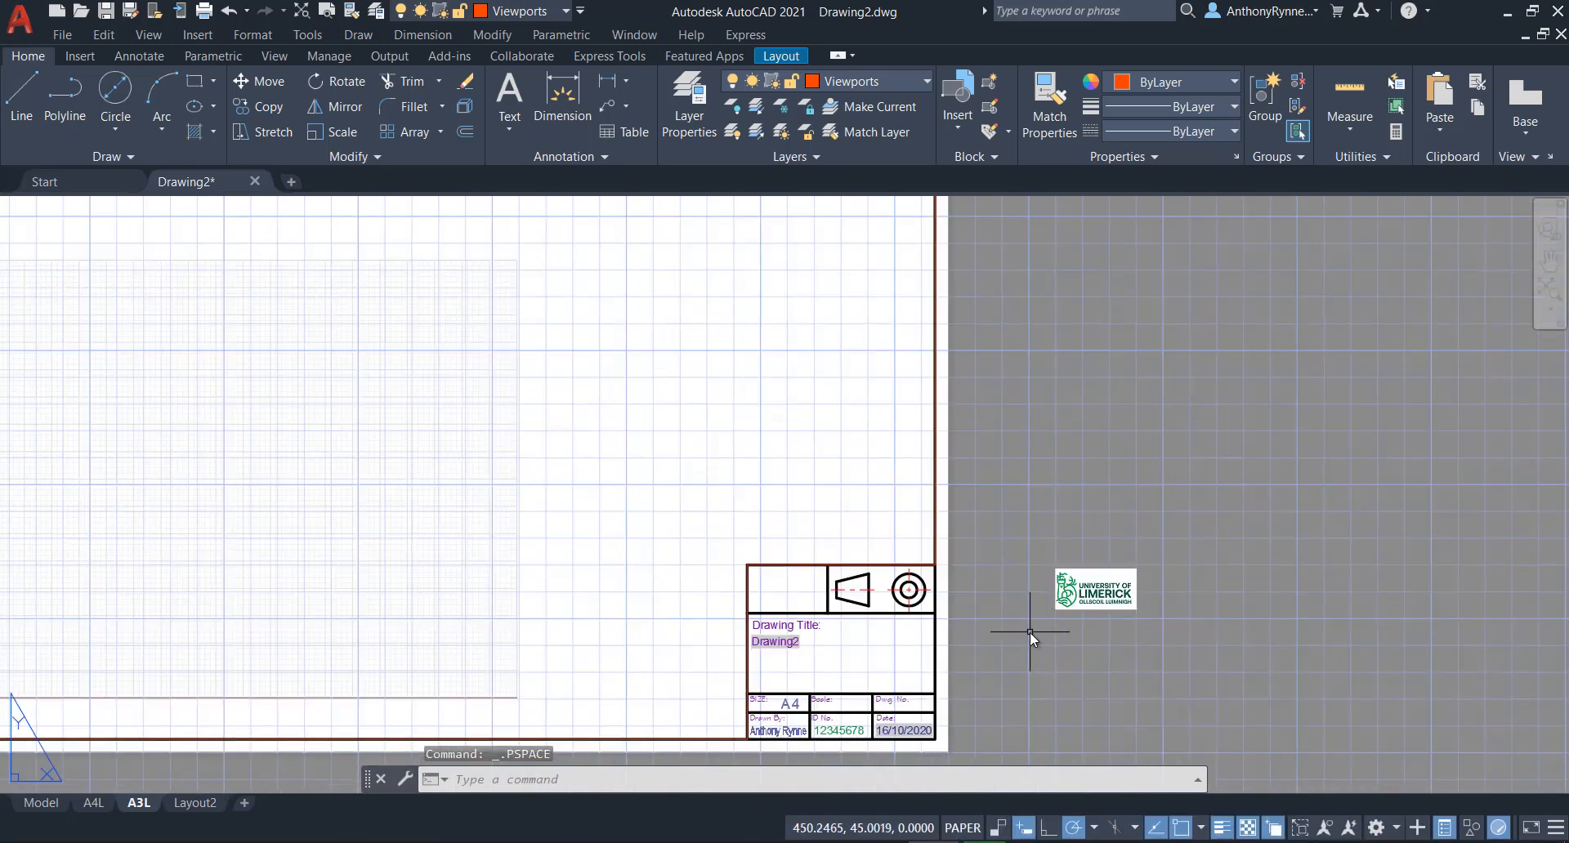
scroll(1029, 631, "up", 2)
middle_click_drag(1016, 616, 907, 441)
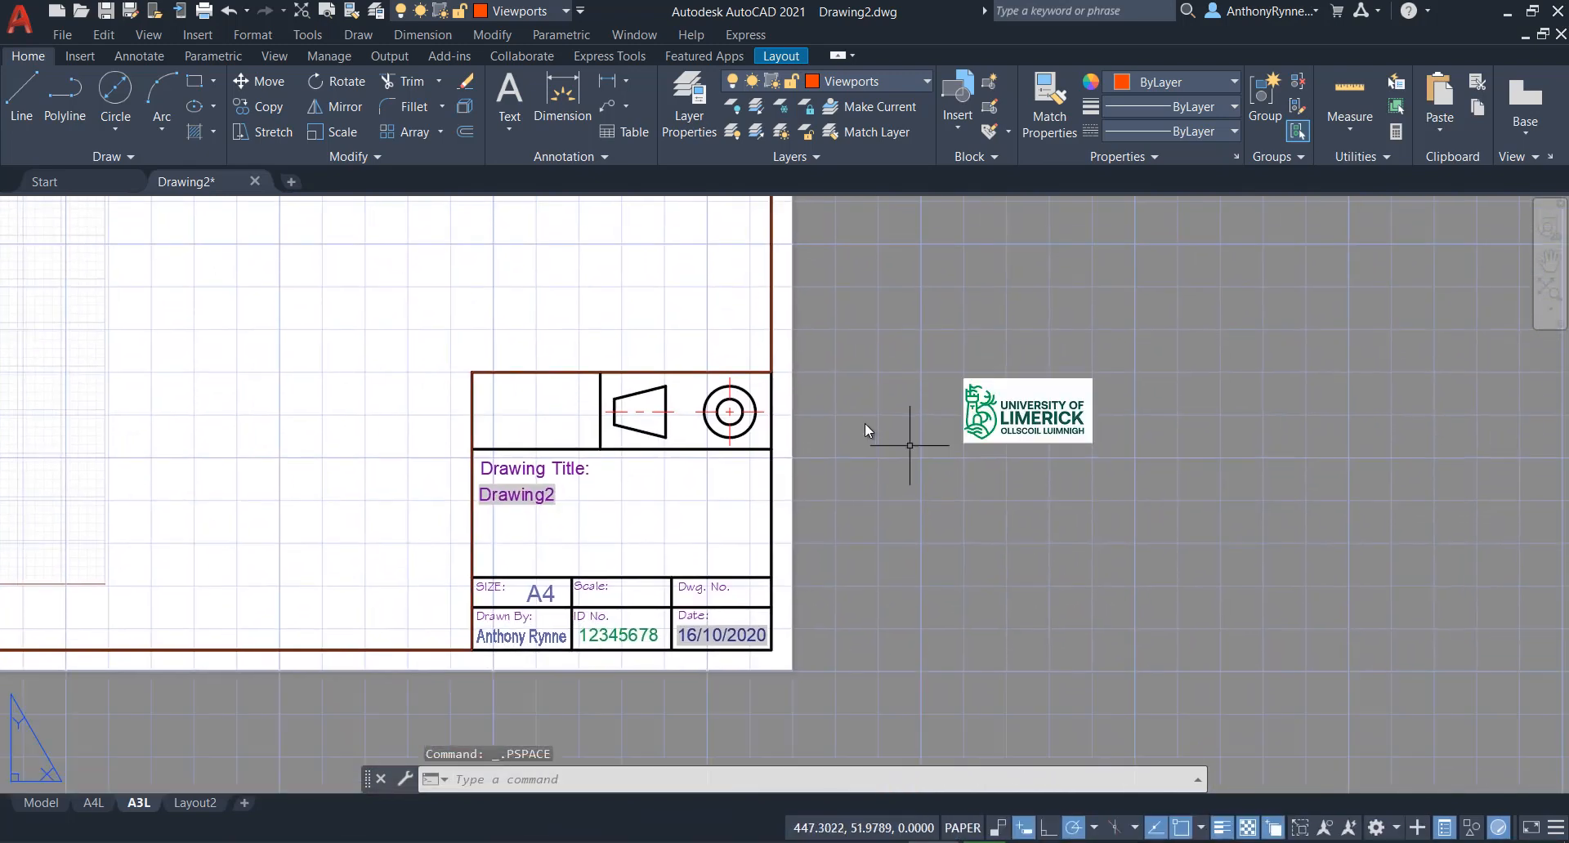
left_click(283, 80)
left_click(1095, 418)
left_click(1089, 437)
key("Return")
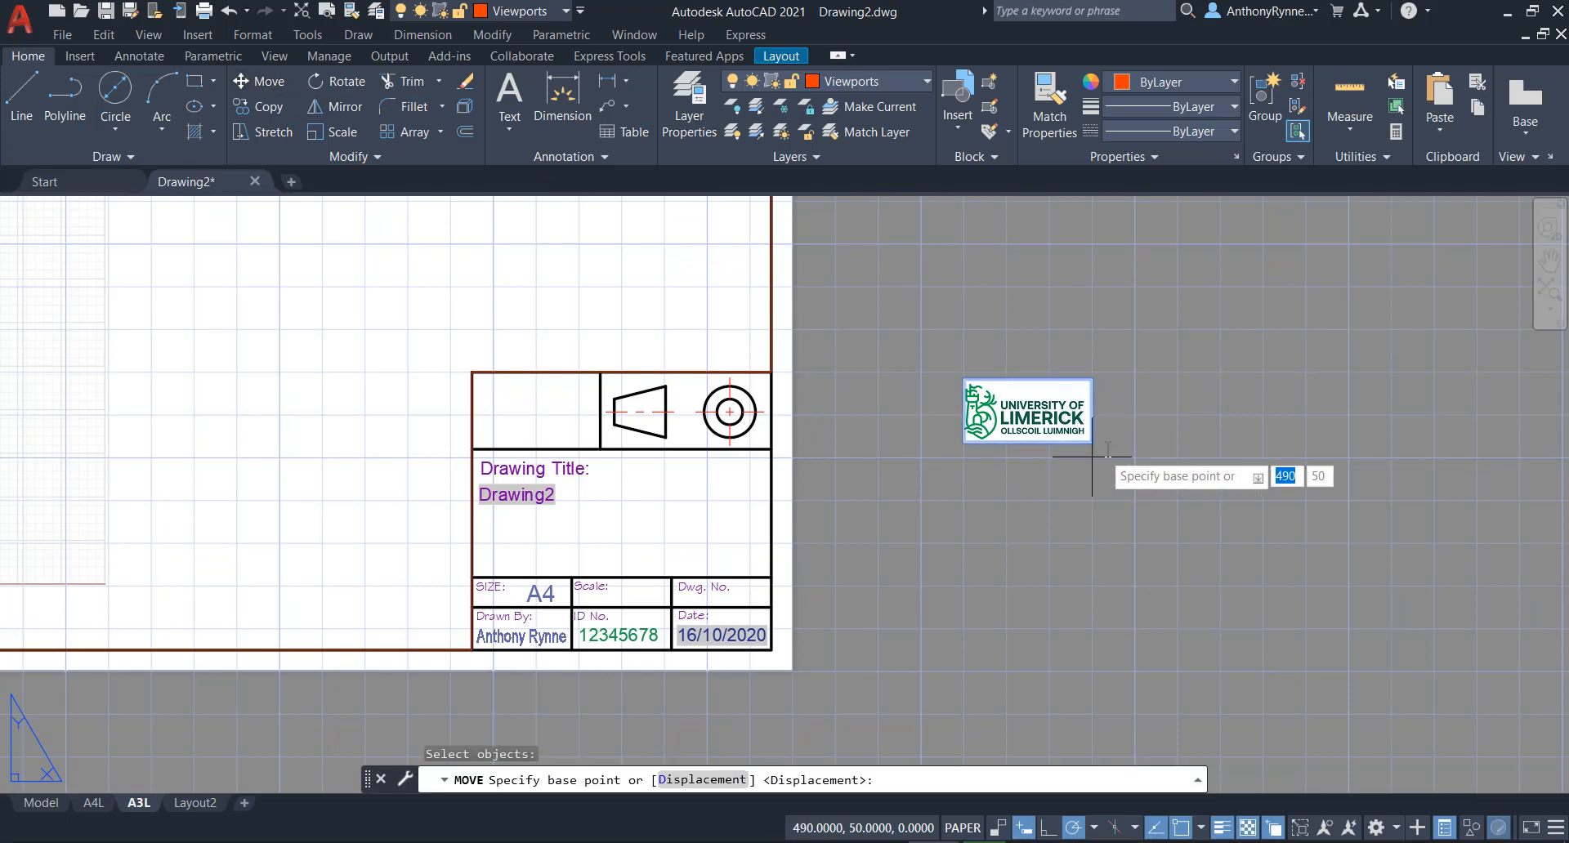
right_click(1134, 441, "shift")
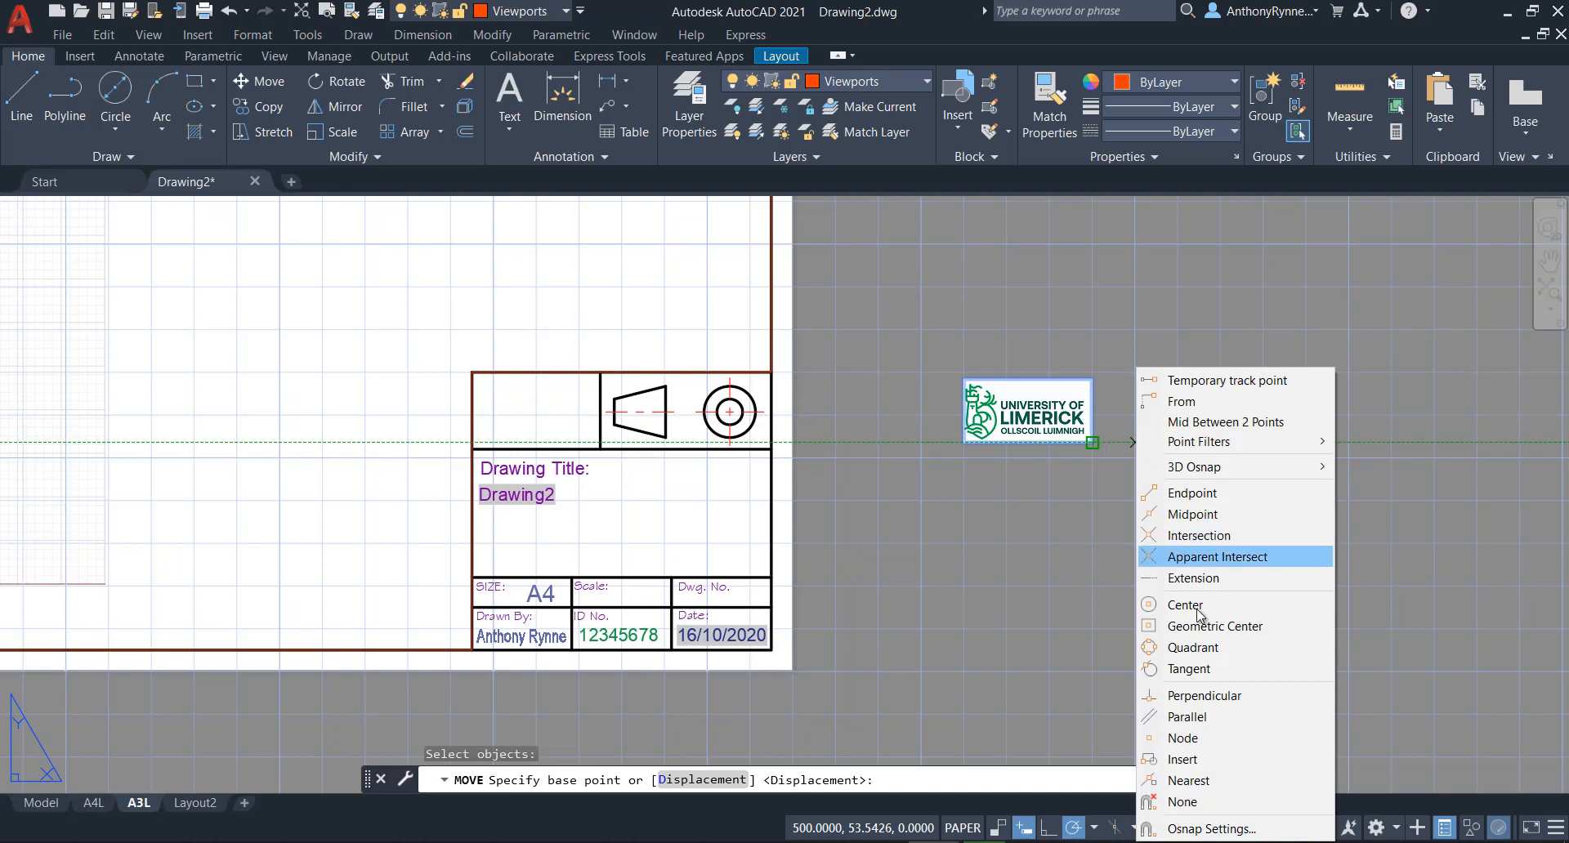
left_click(1192, 513)
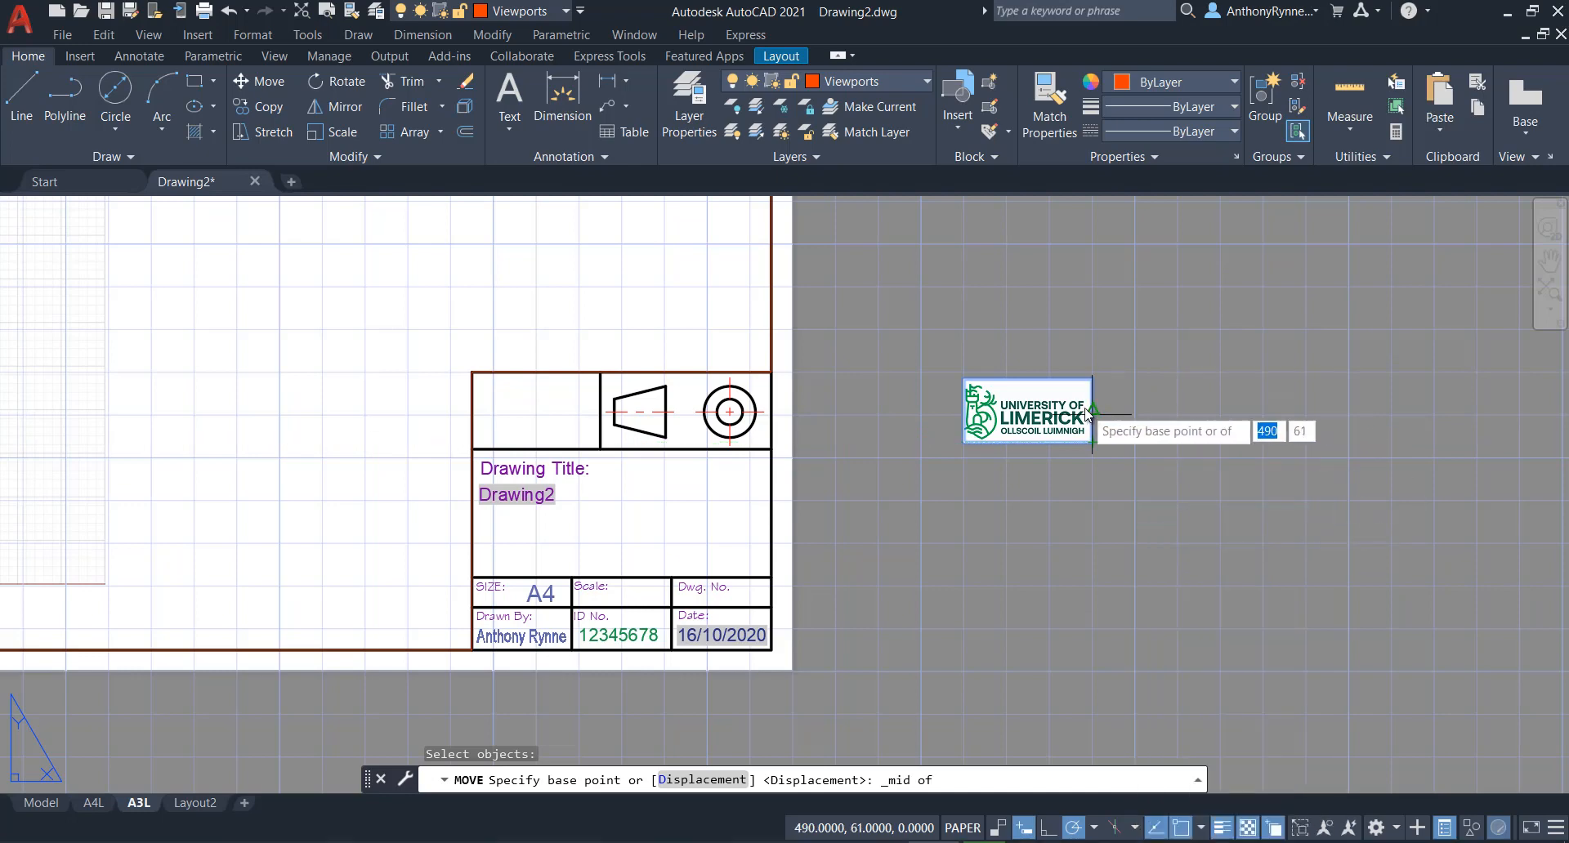
left_click(1092, 412)
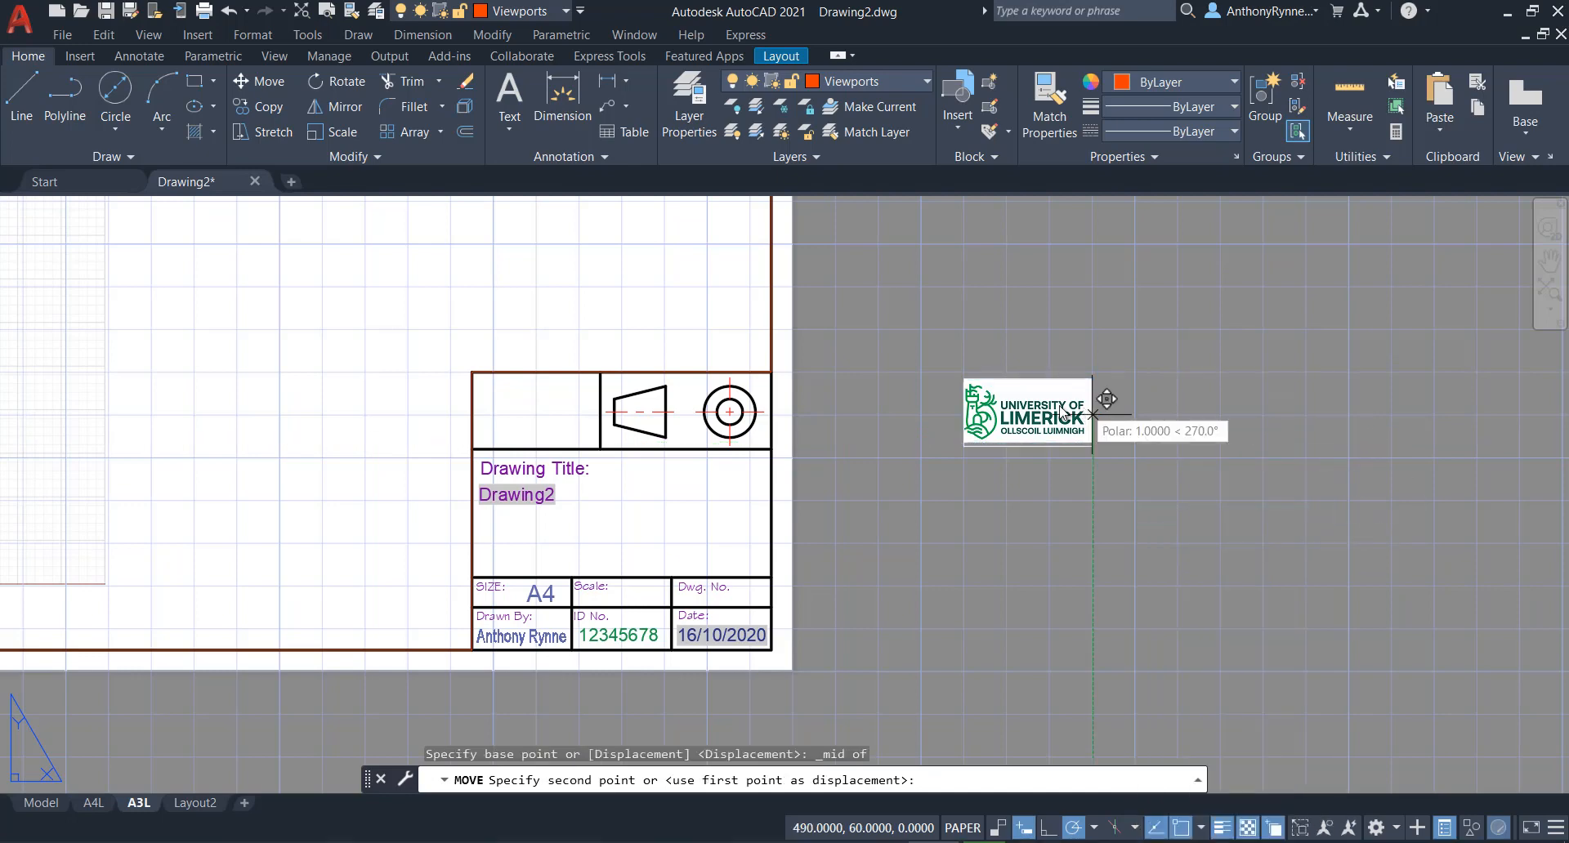
right_click(381, 396, "shift")
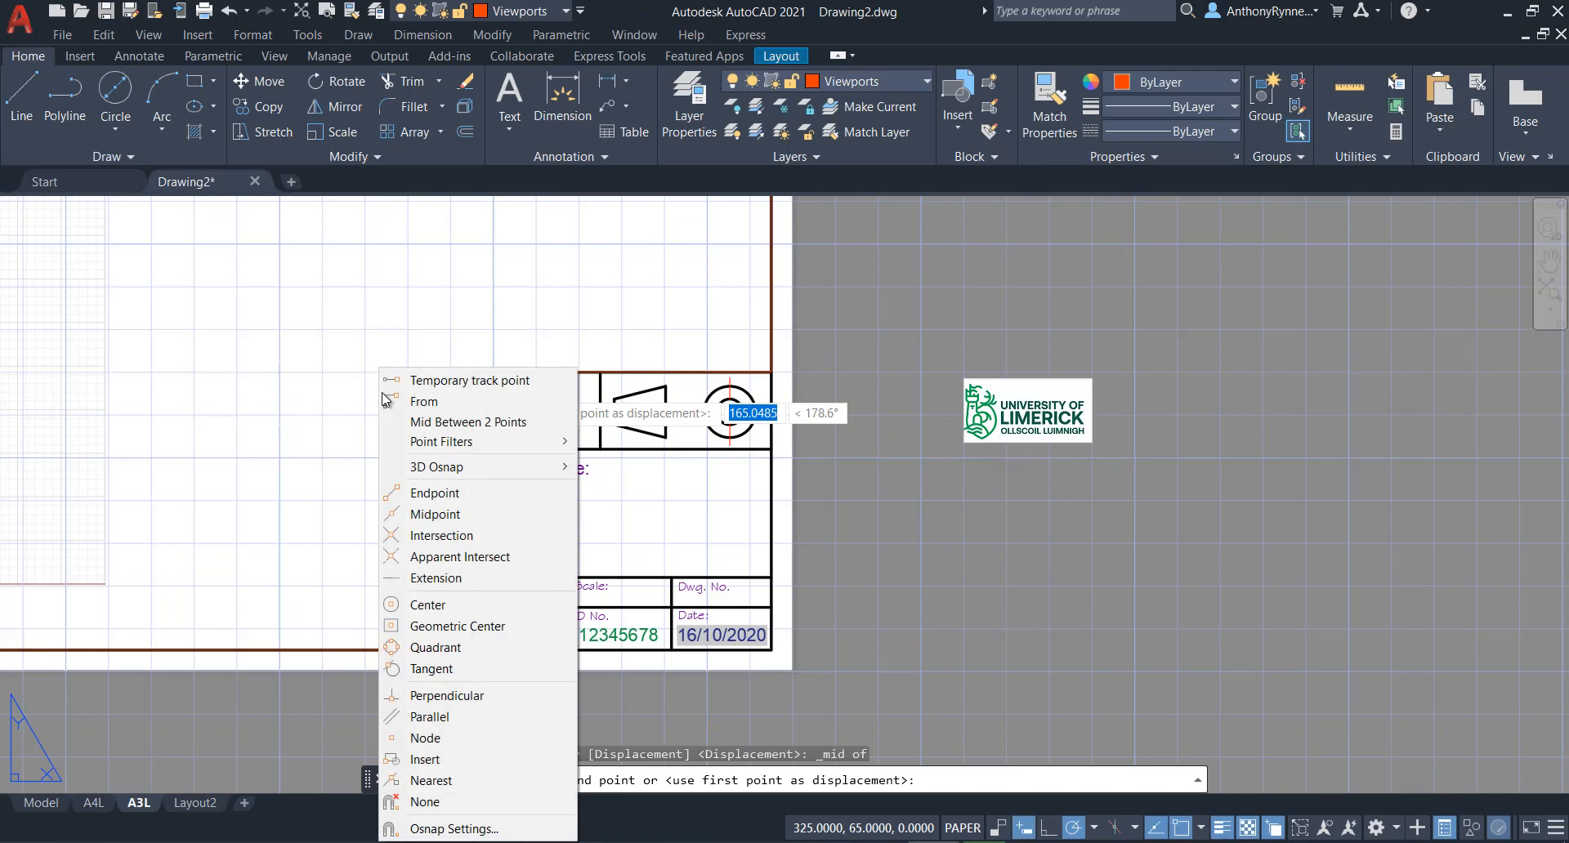
left_click(435, 515)
left_click(601, 411)
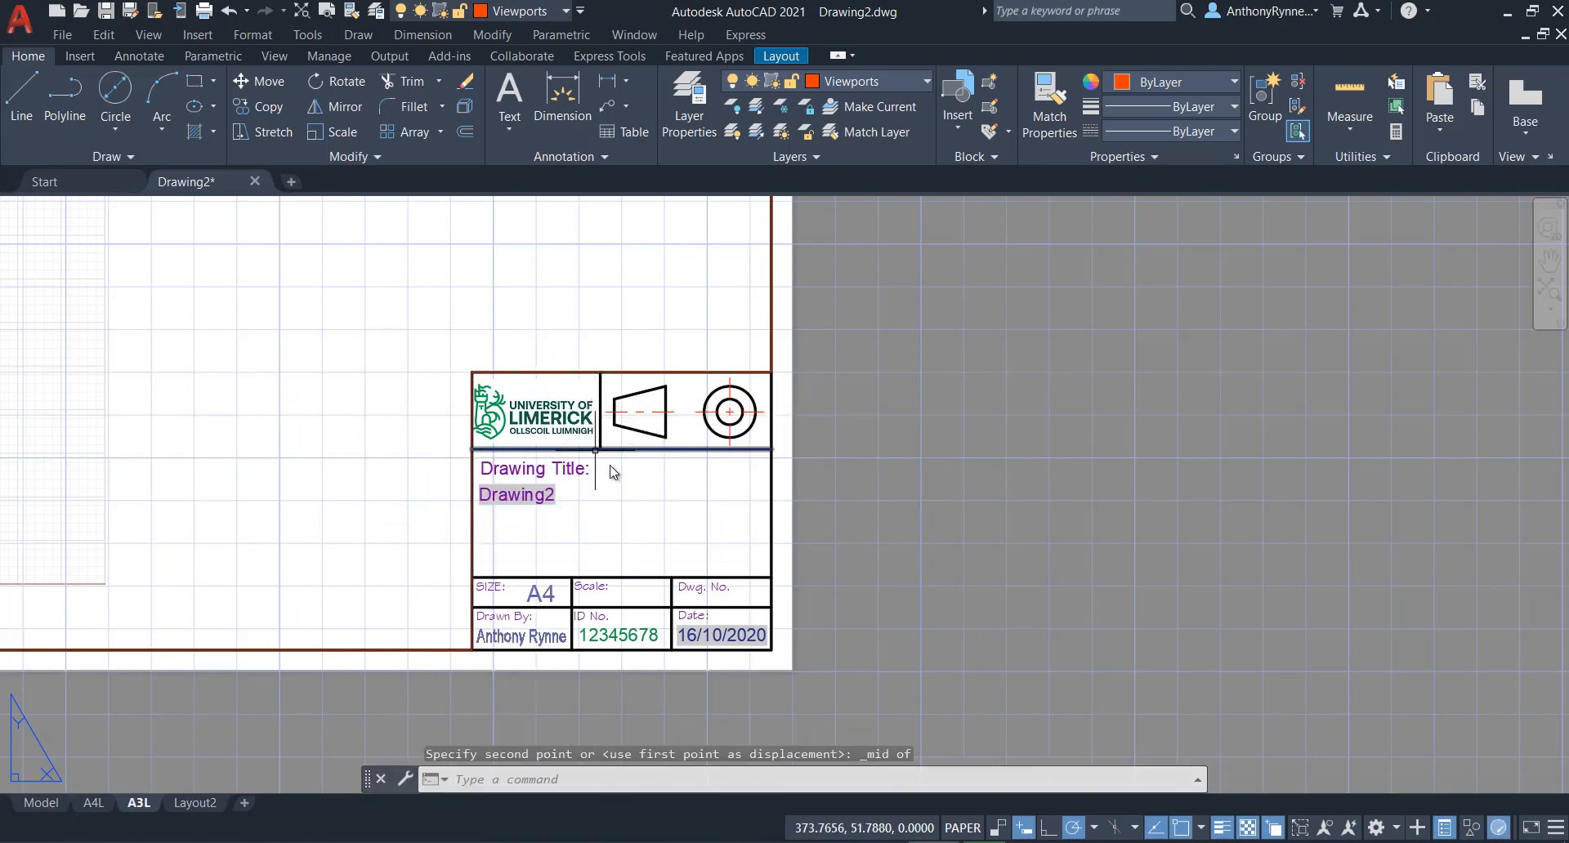
Change the paper size text in the title block's SIZE cell to A3 and end text editing.
middle_click_drag(606, 466, 843, 493)
scroll(168, 690, "down", 3)
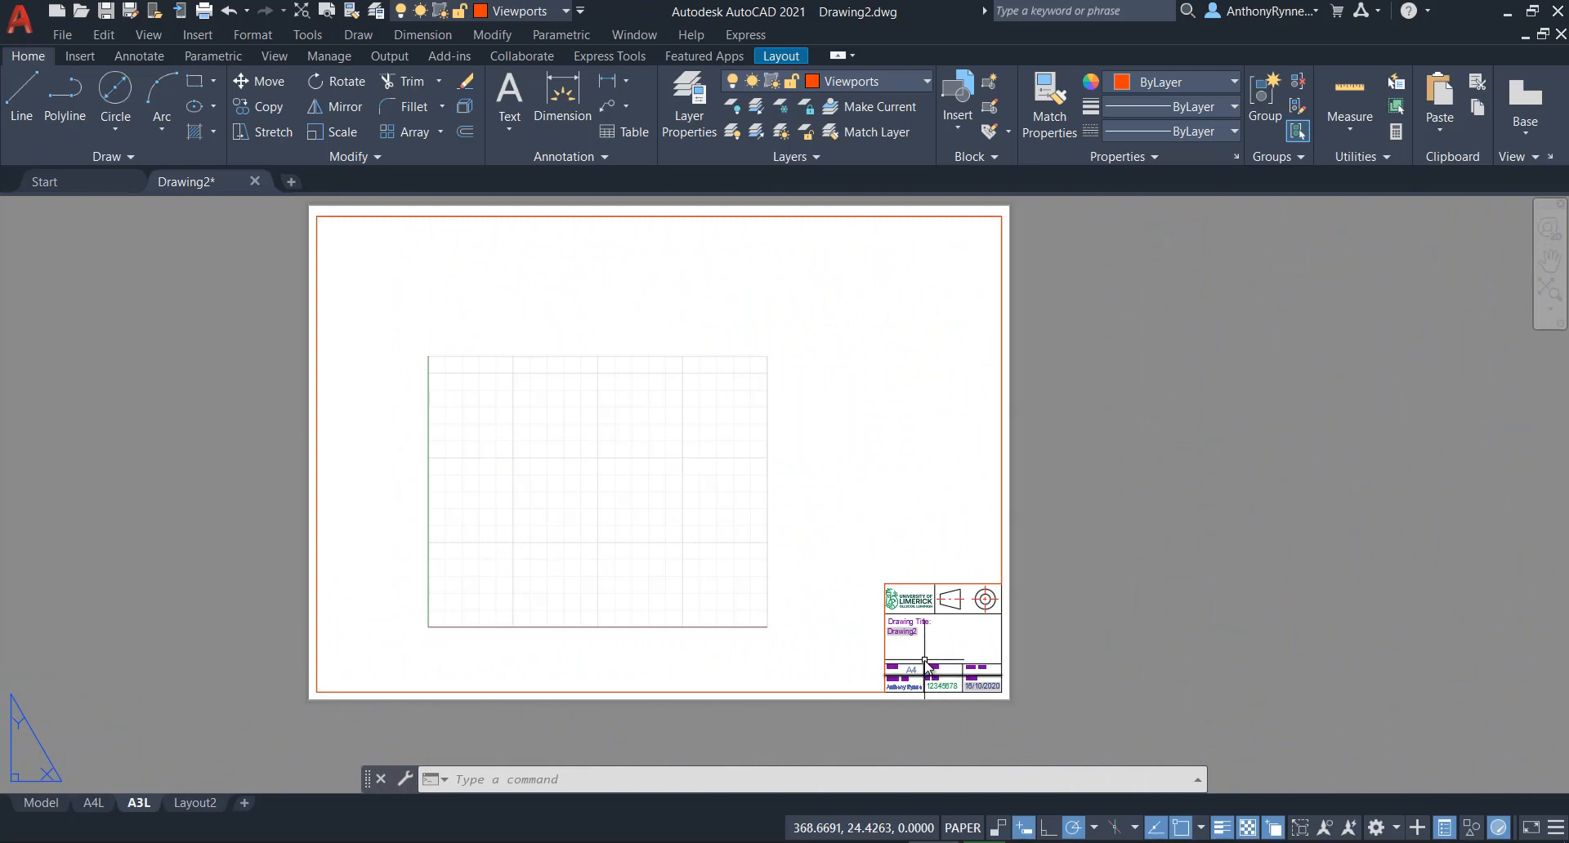
scroll(917, 664, "up", 5)
middle_click_drag(915, 665, 744, 478)
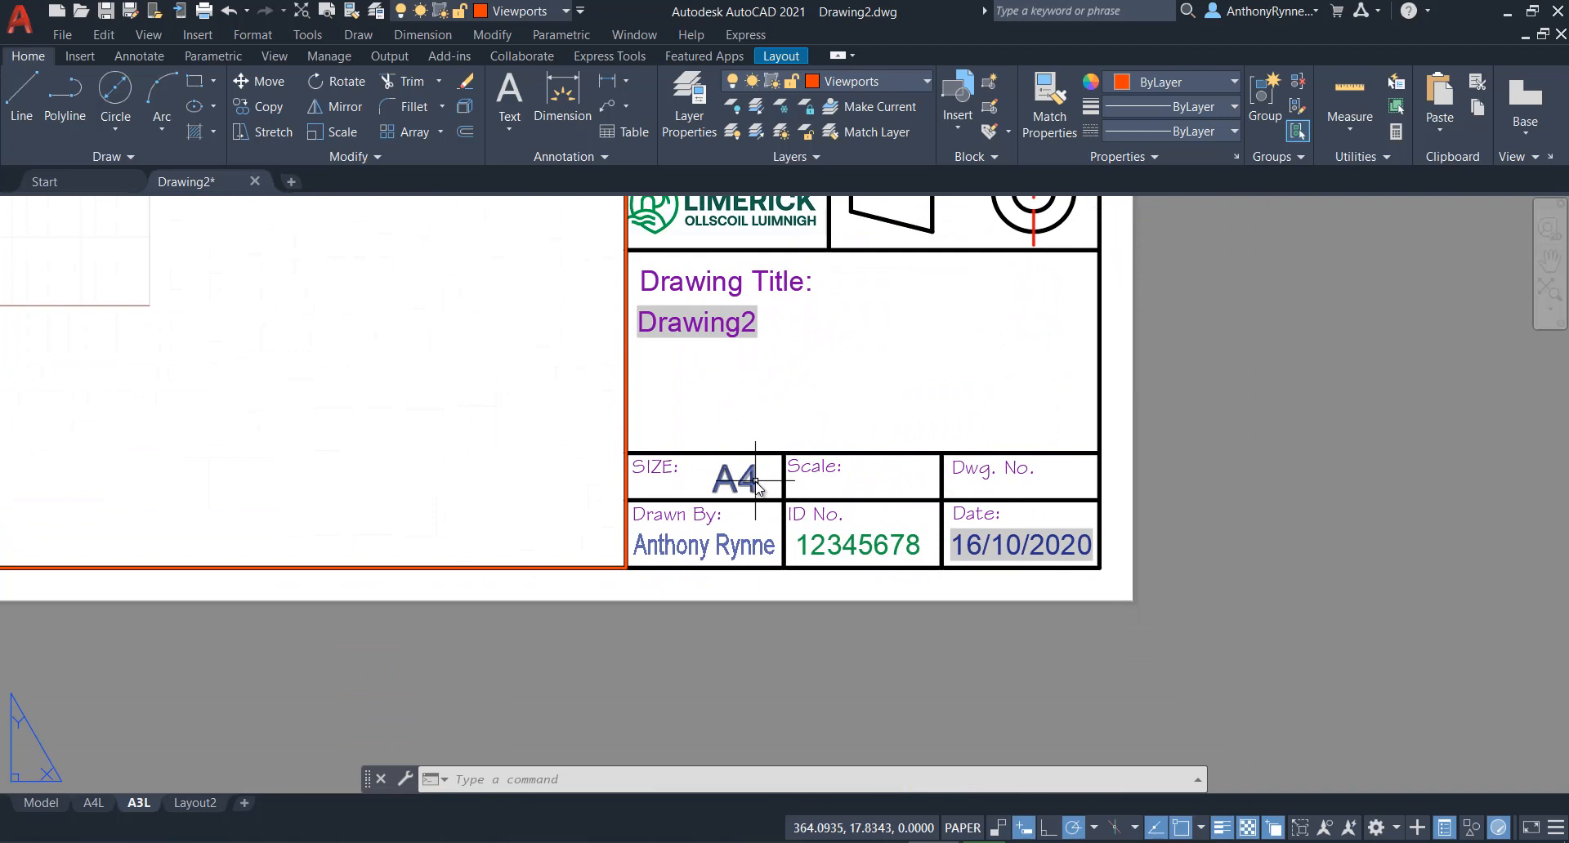
double_click(756, 481)
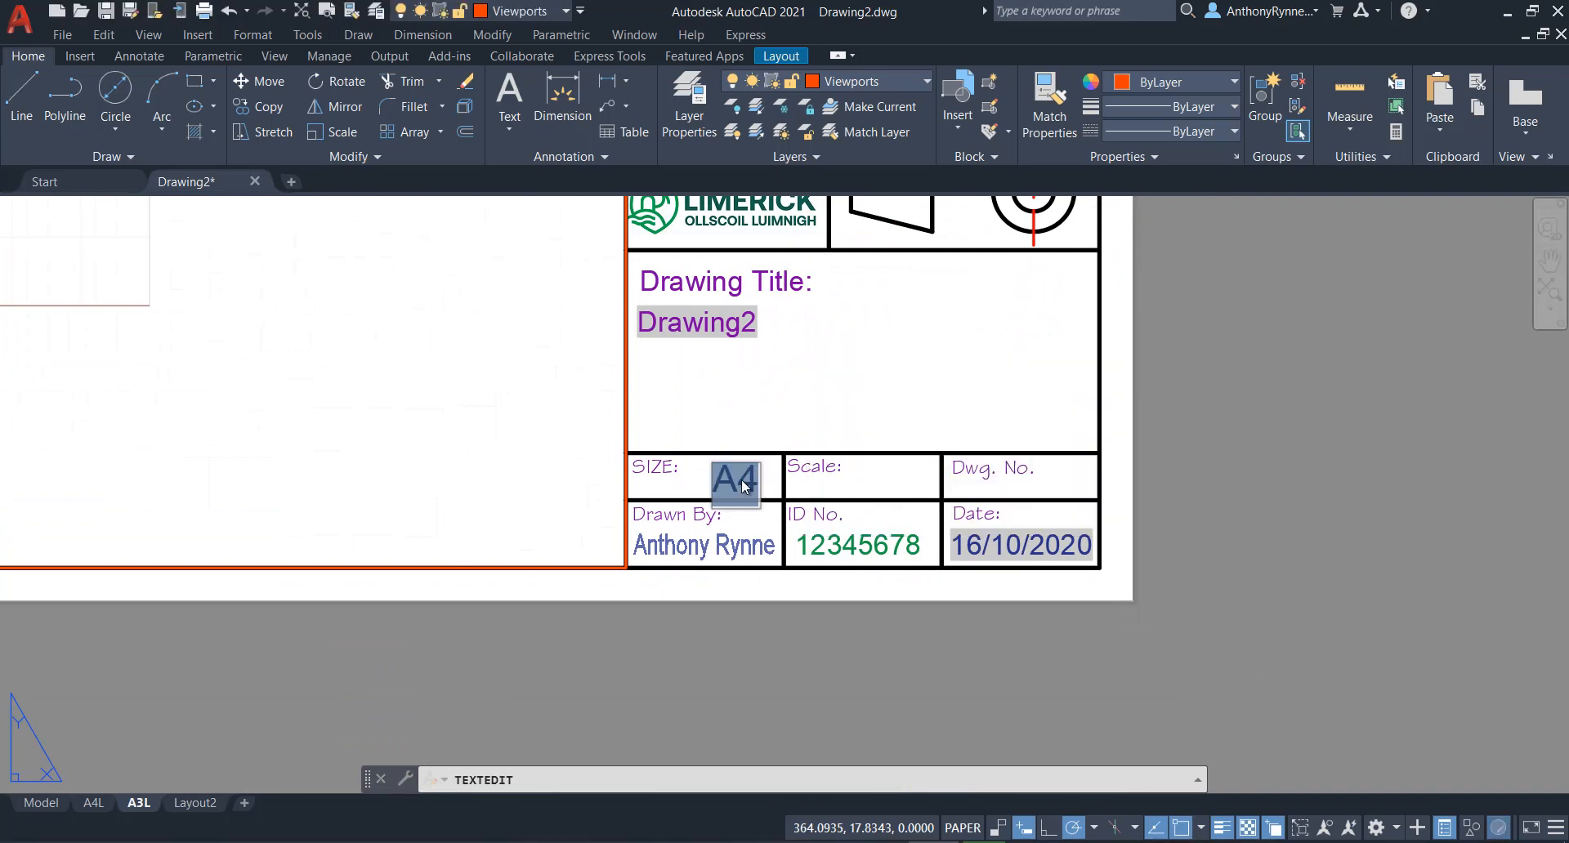
left_click(756, 481)
type("3")
left_click(714, 624)
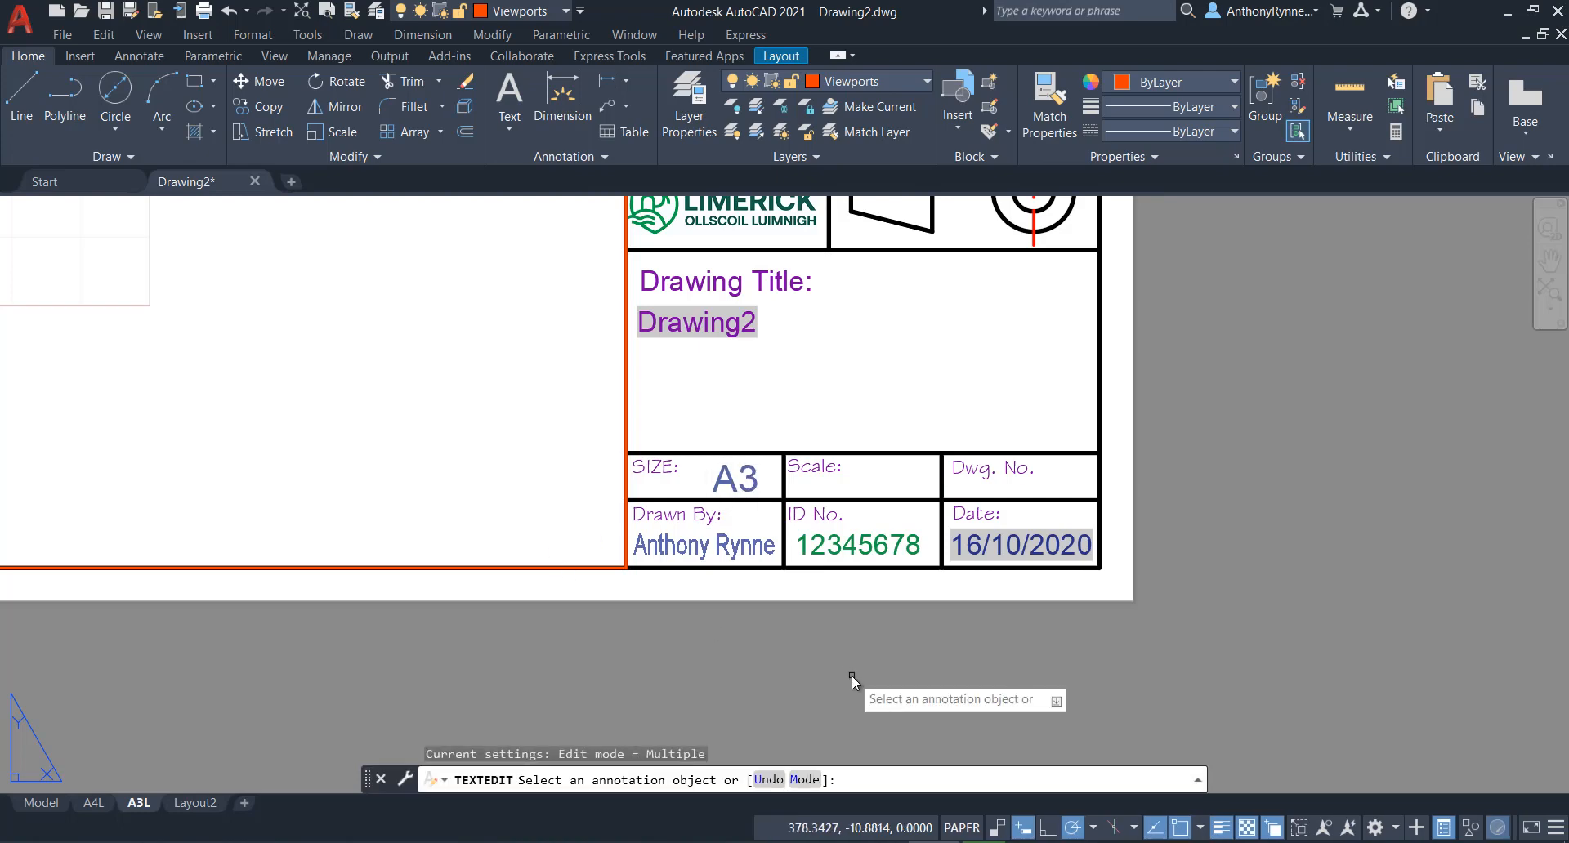
scroll(806, 669, "down", 2)
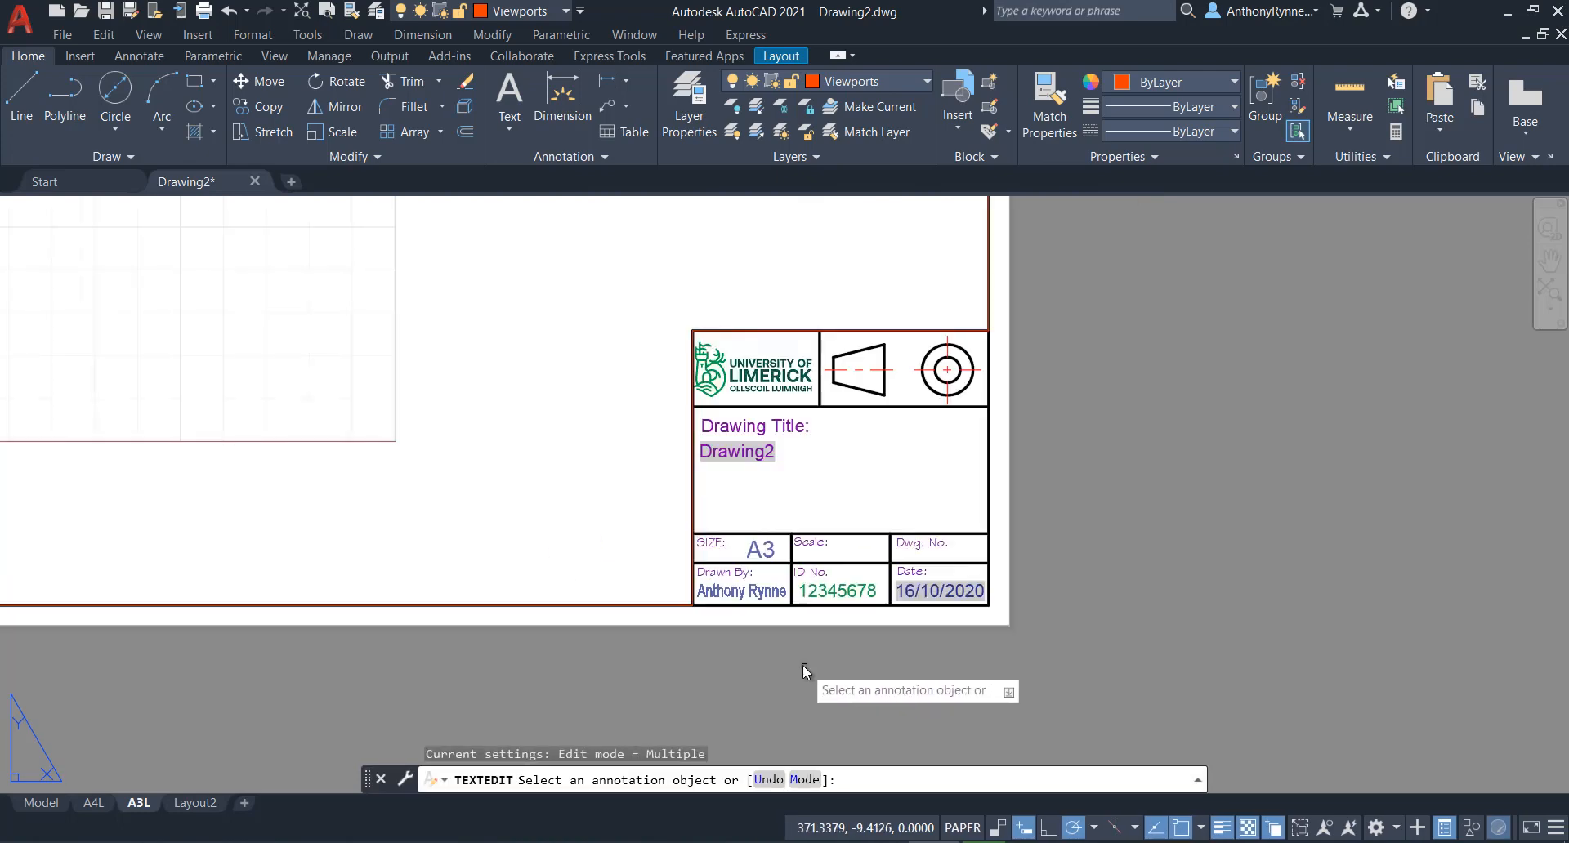
scroll(754, 653, "down", 3)
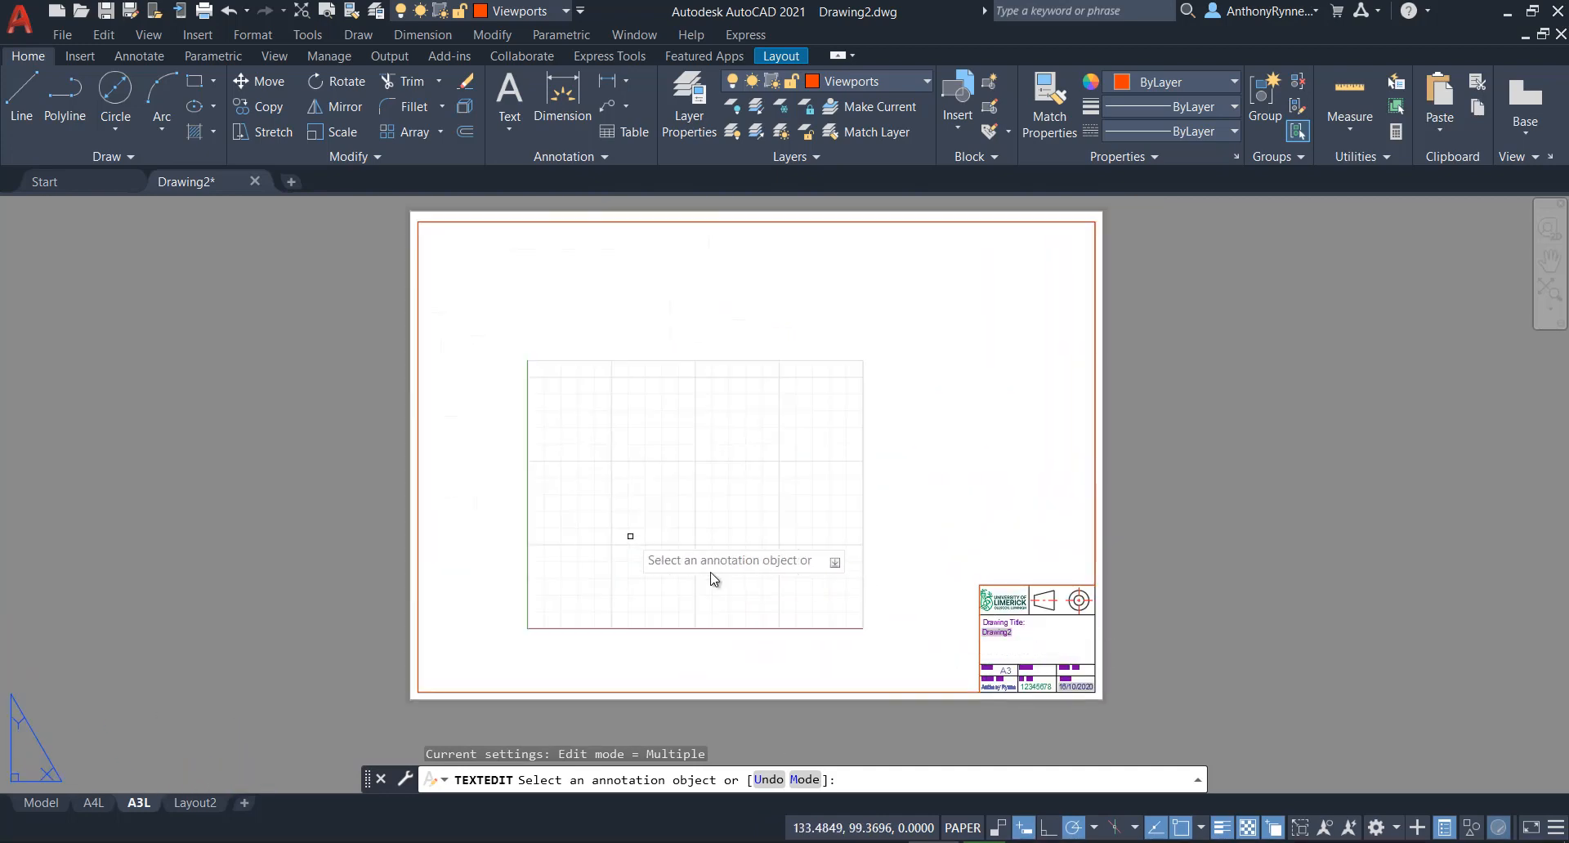
key("Escape")
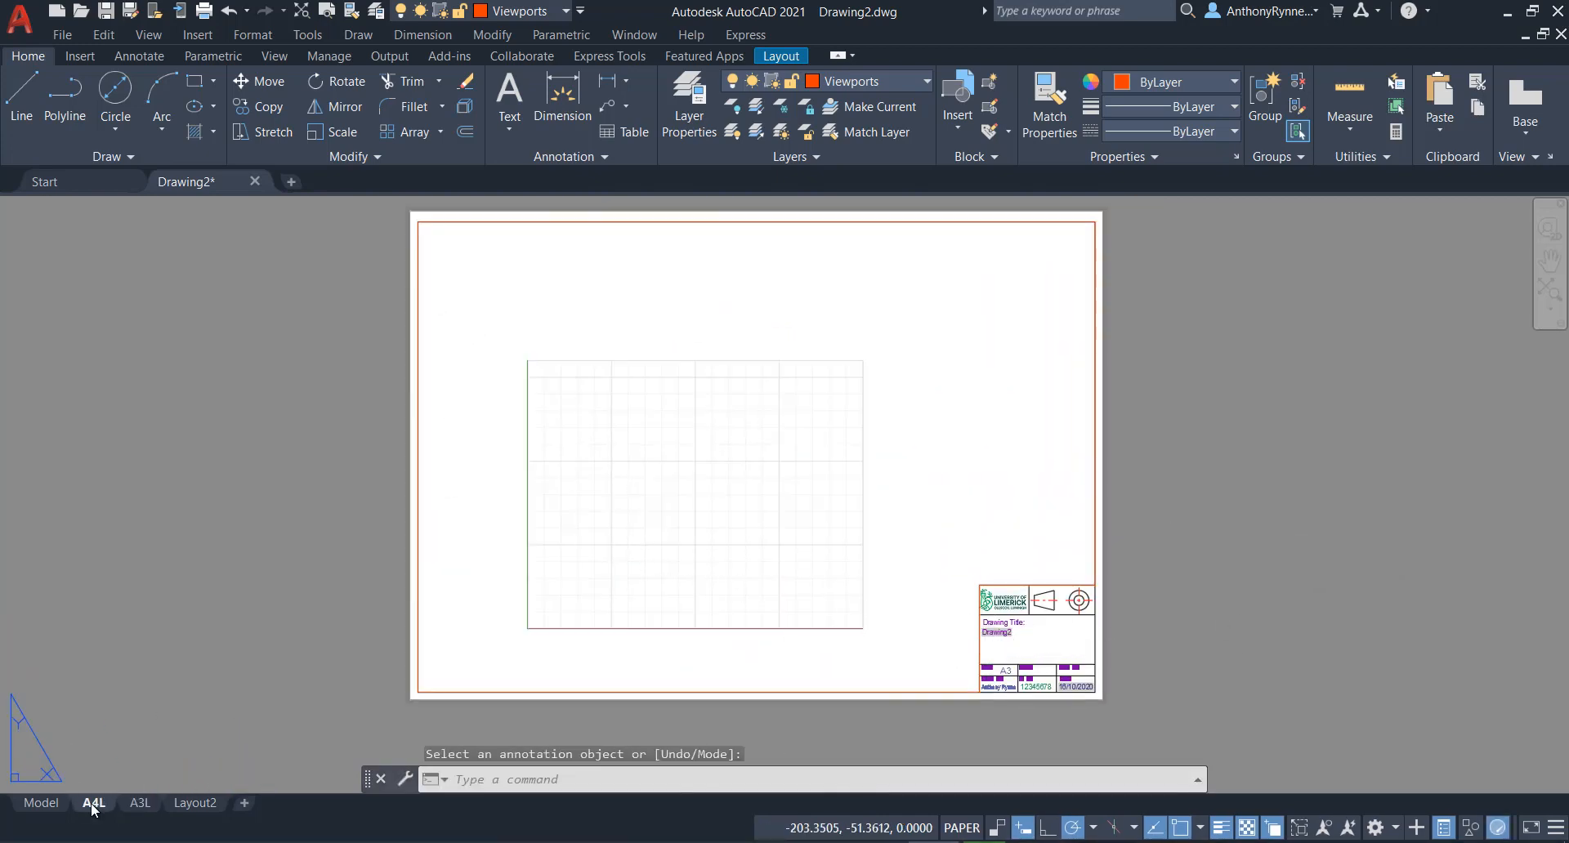
Compare the A4L layout sheet with the enlarged A3L sheet.
left_click(94, 804)
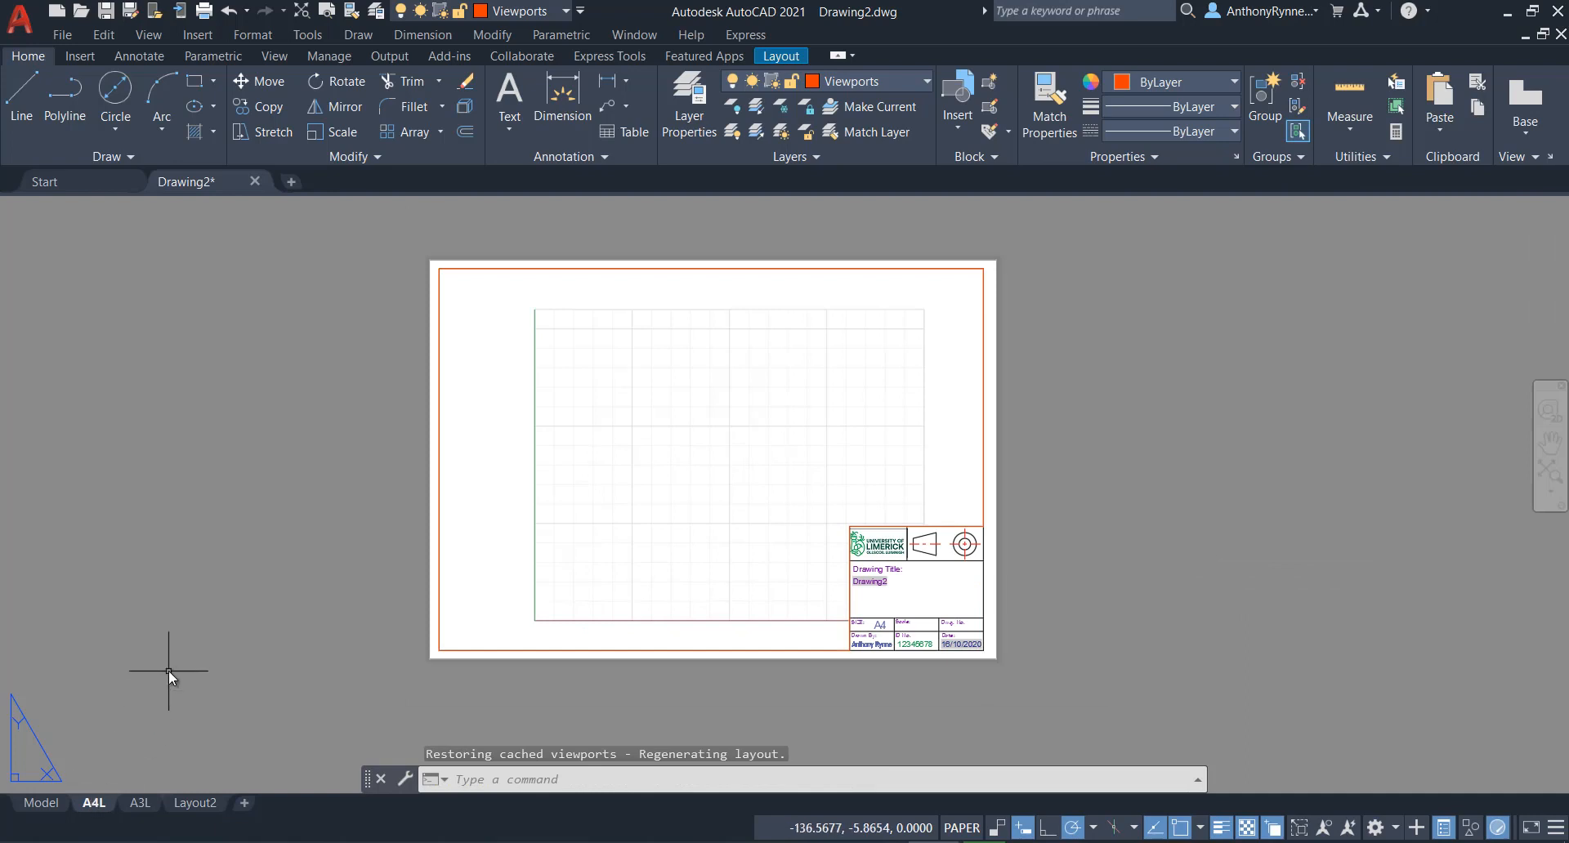
left_click(139, 804)
middle_click_drag(216, 652, 248, 683)
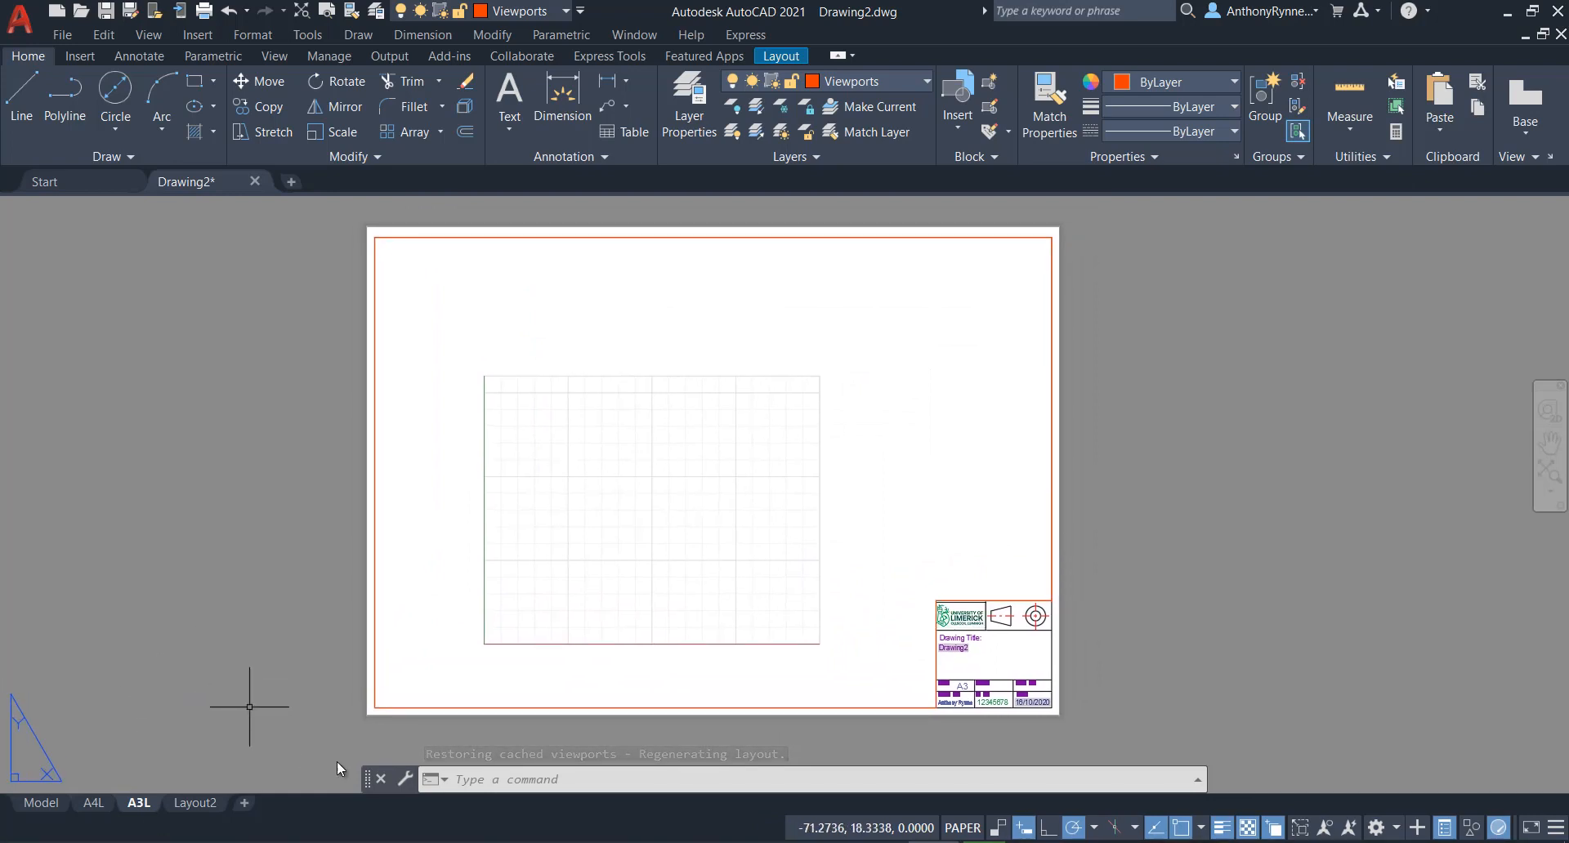
scroll(378, 717, "up", 2)
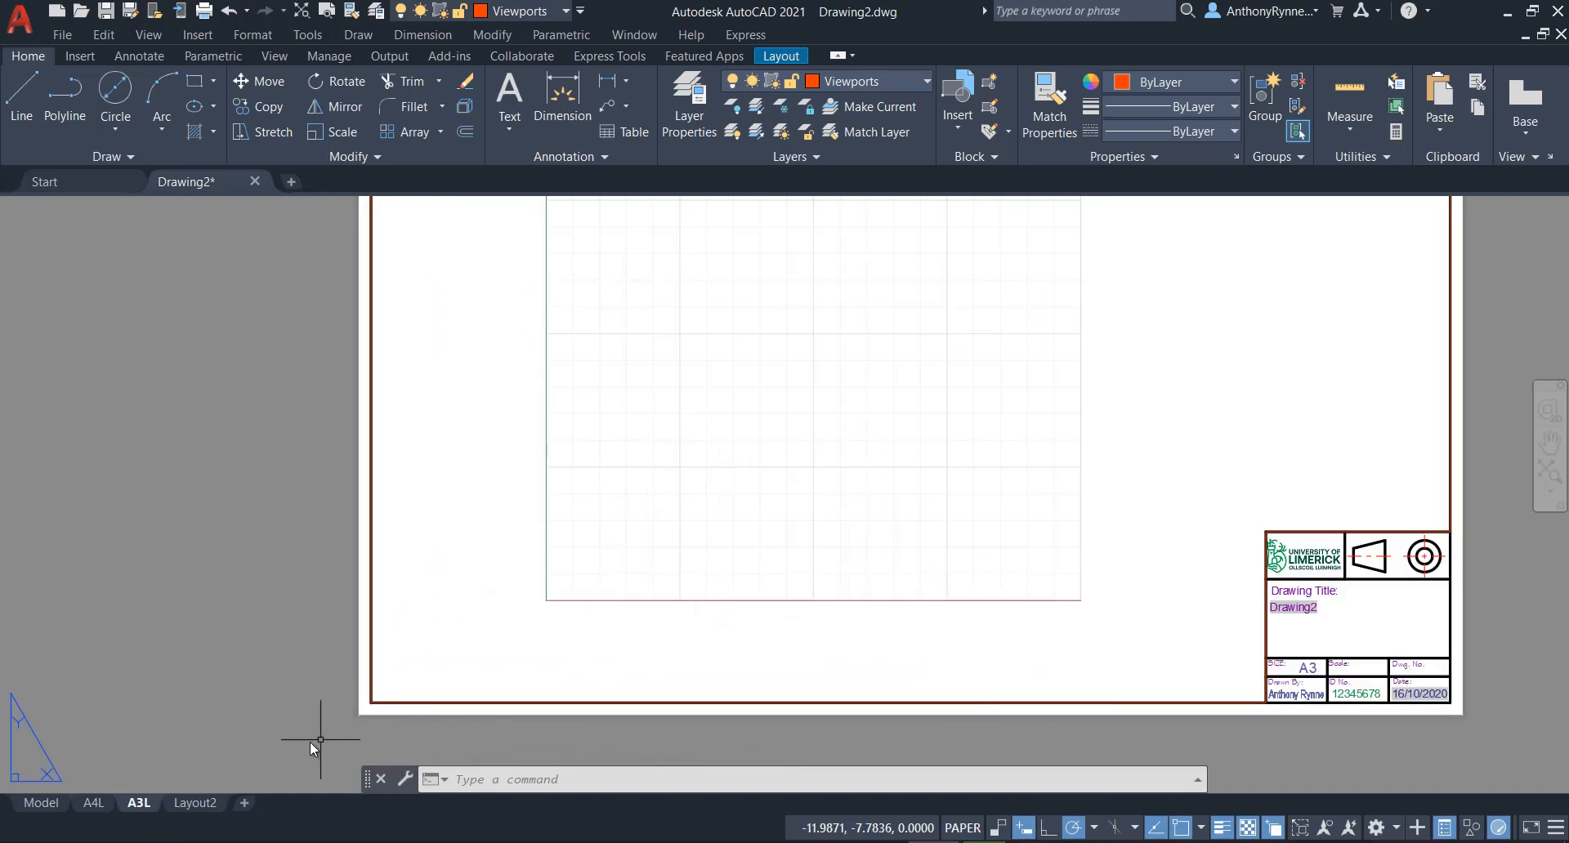
Create a copy of the A3L layout and place it at the end of the layouts.
right_click(145, 802)
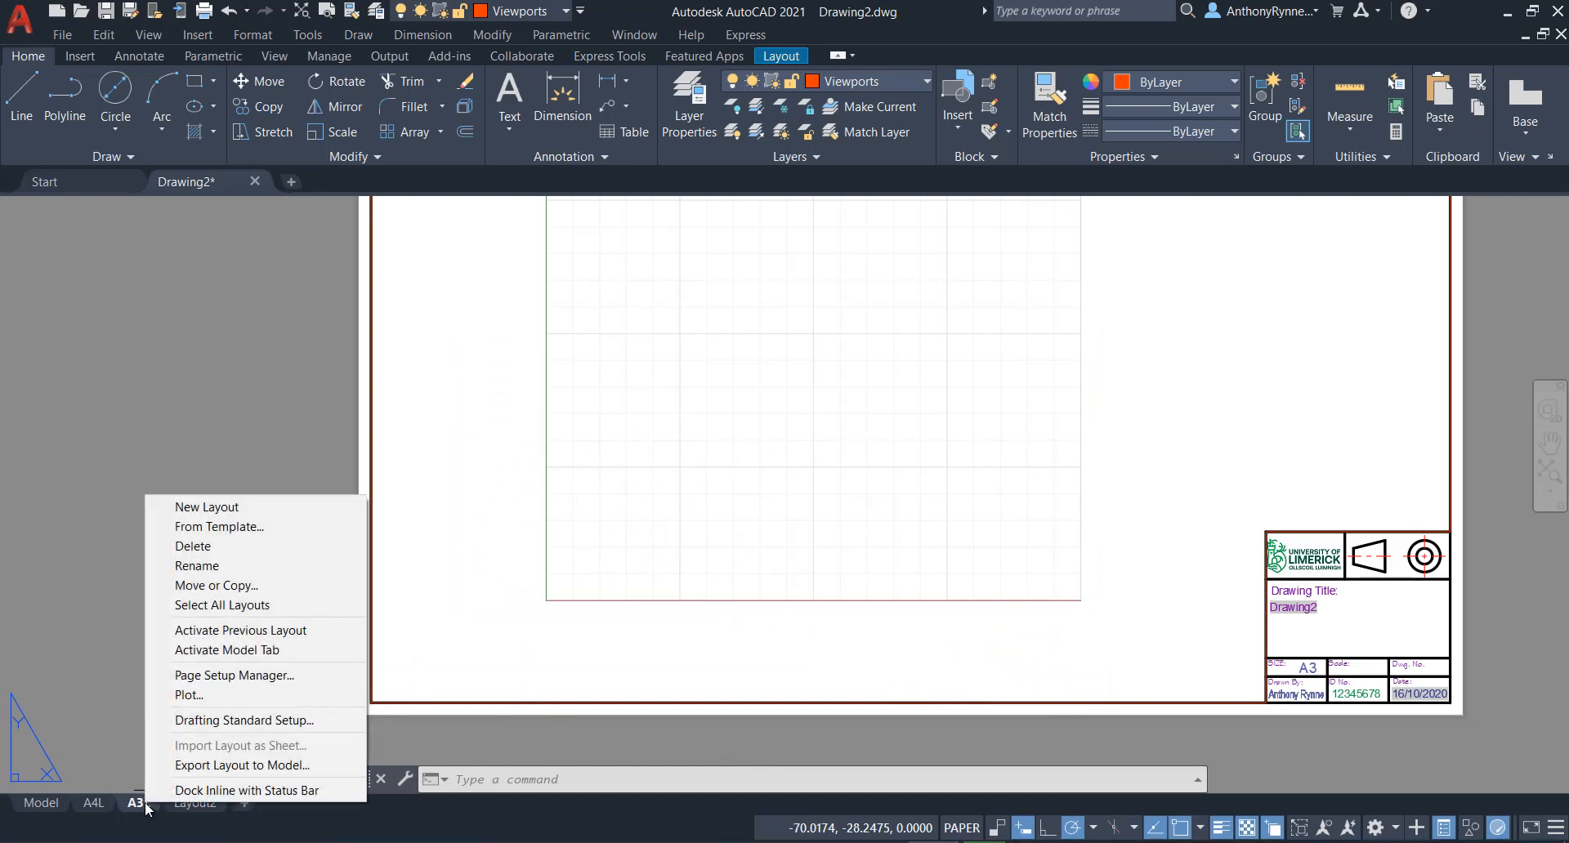
left_click(191, 586)
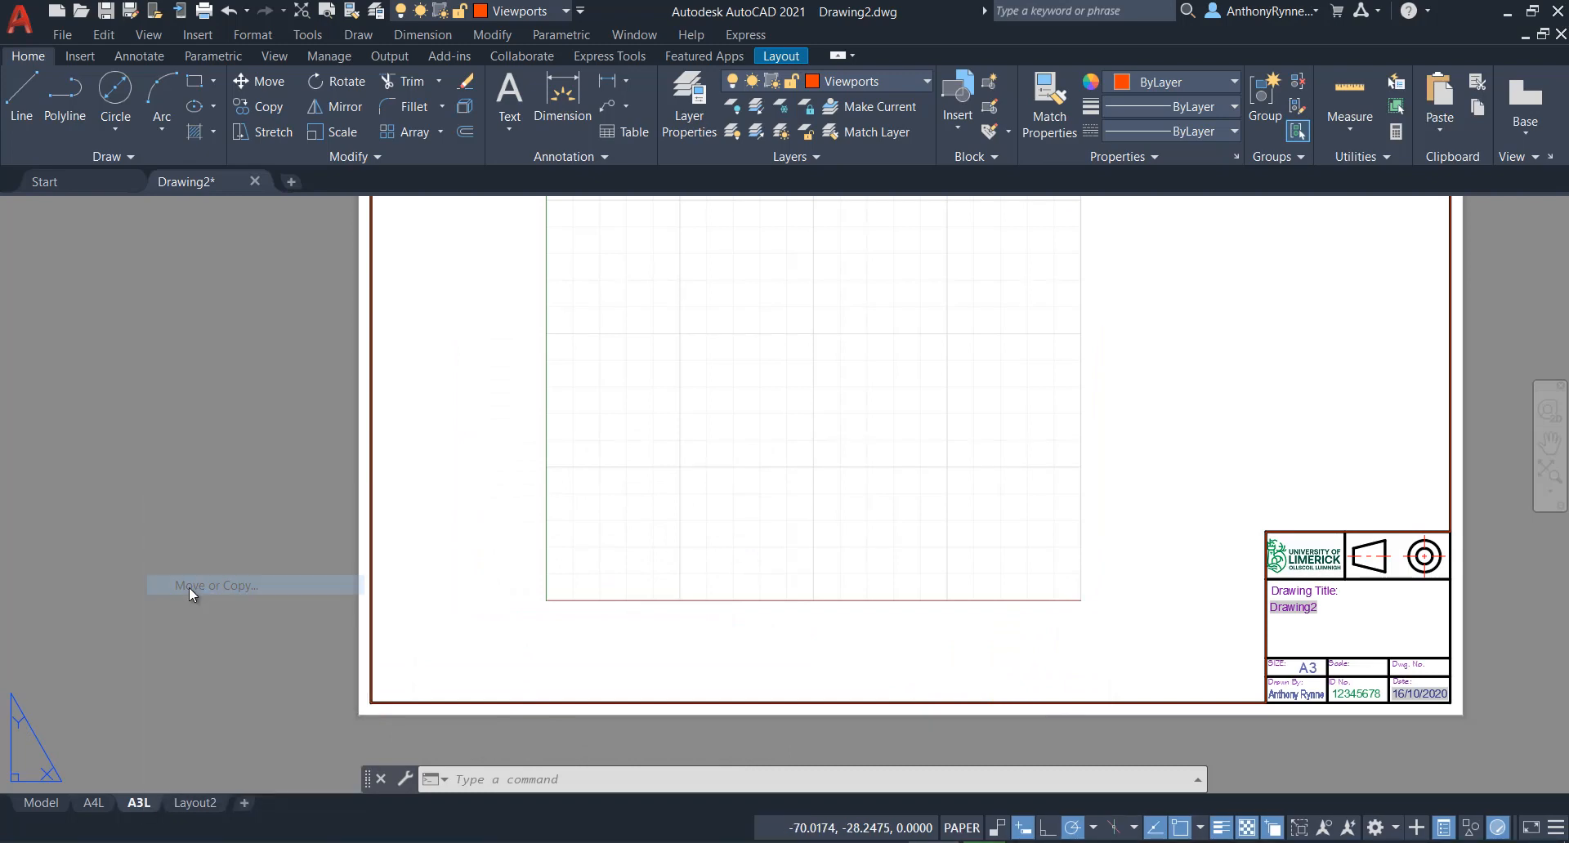
left_click_drag(1375, 353, 1144, 346)
left_click(962, 540)
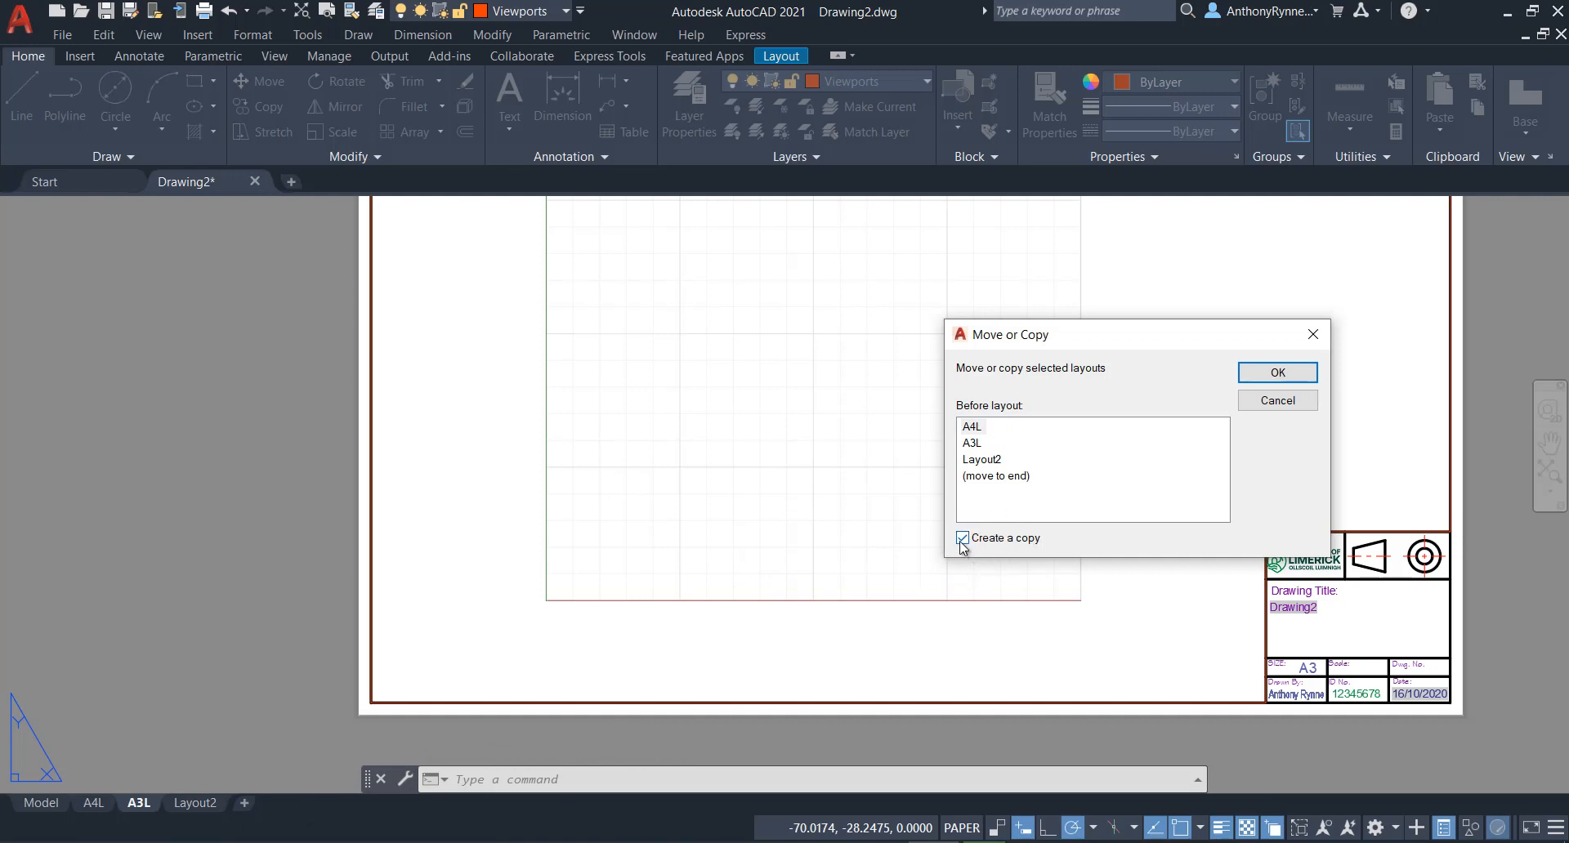
left_click(969, 448)
left_click(983, 477)
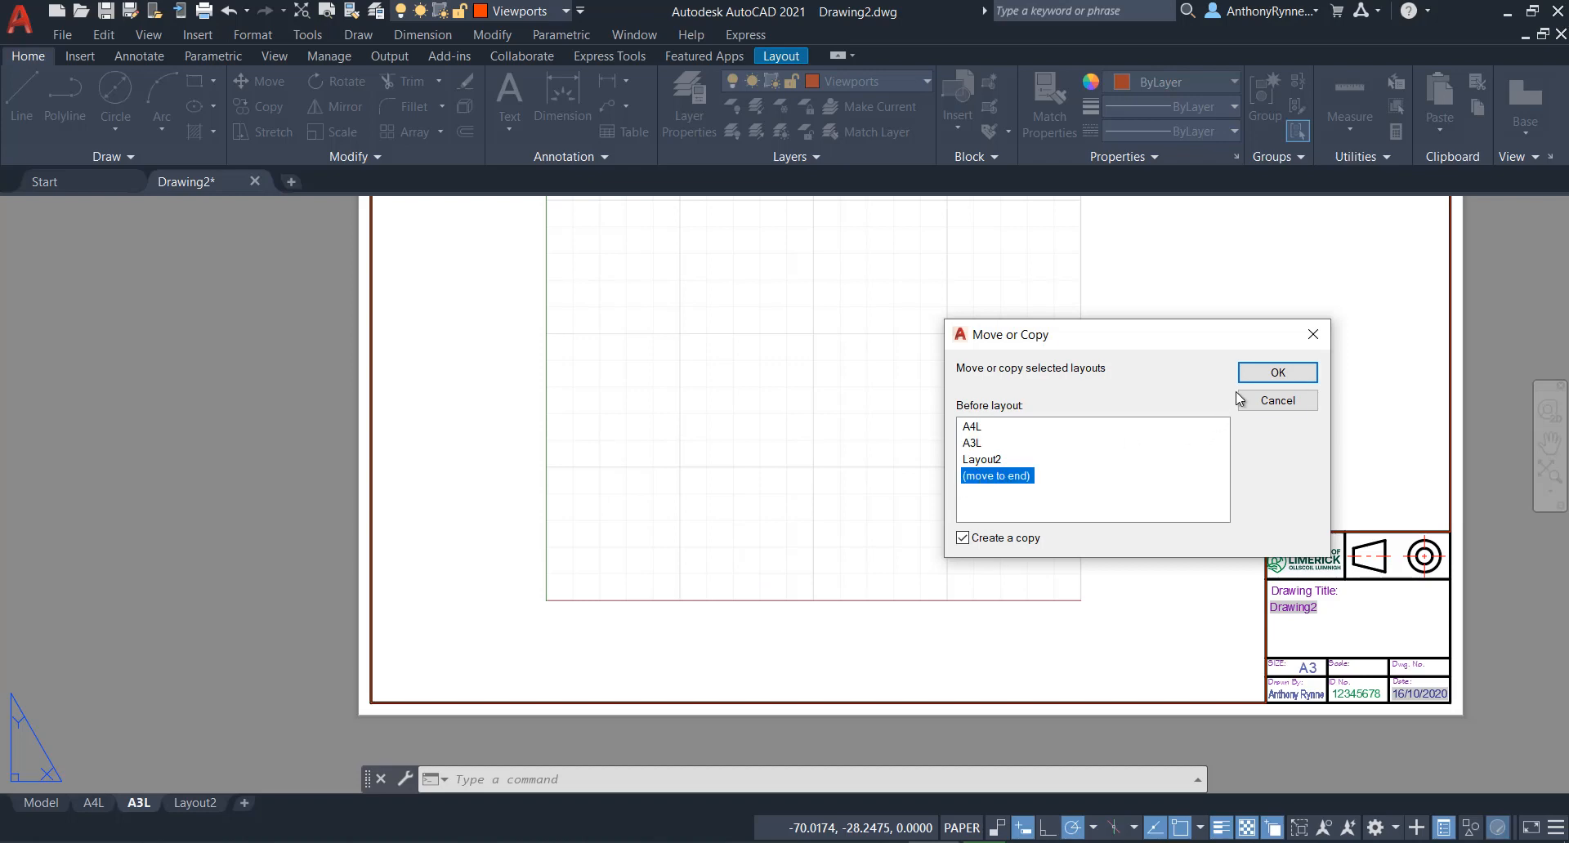
left_click(1258, 374)
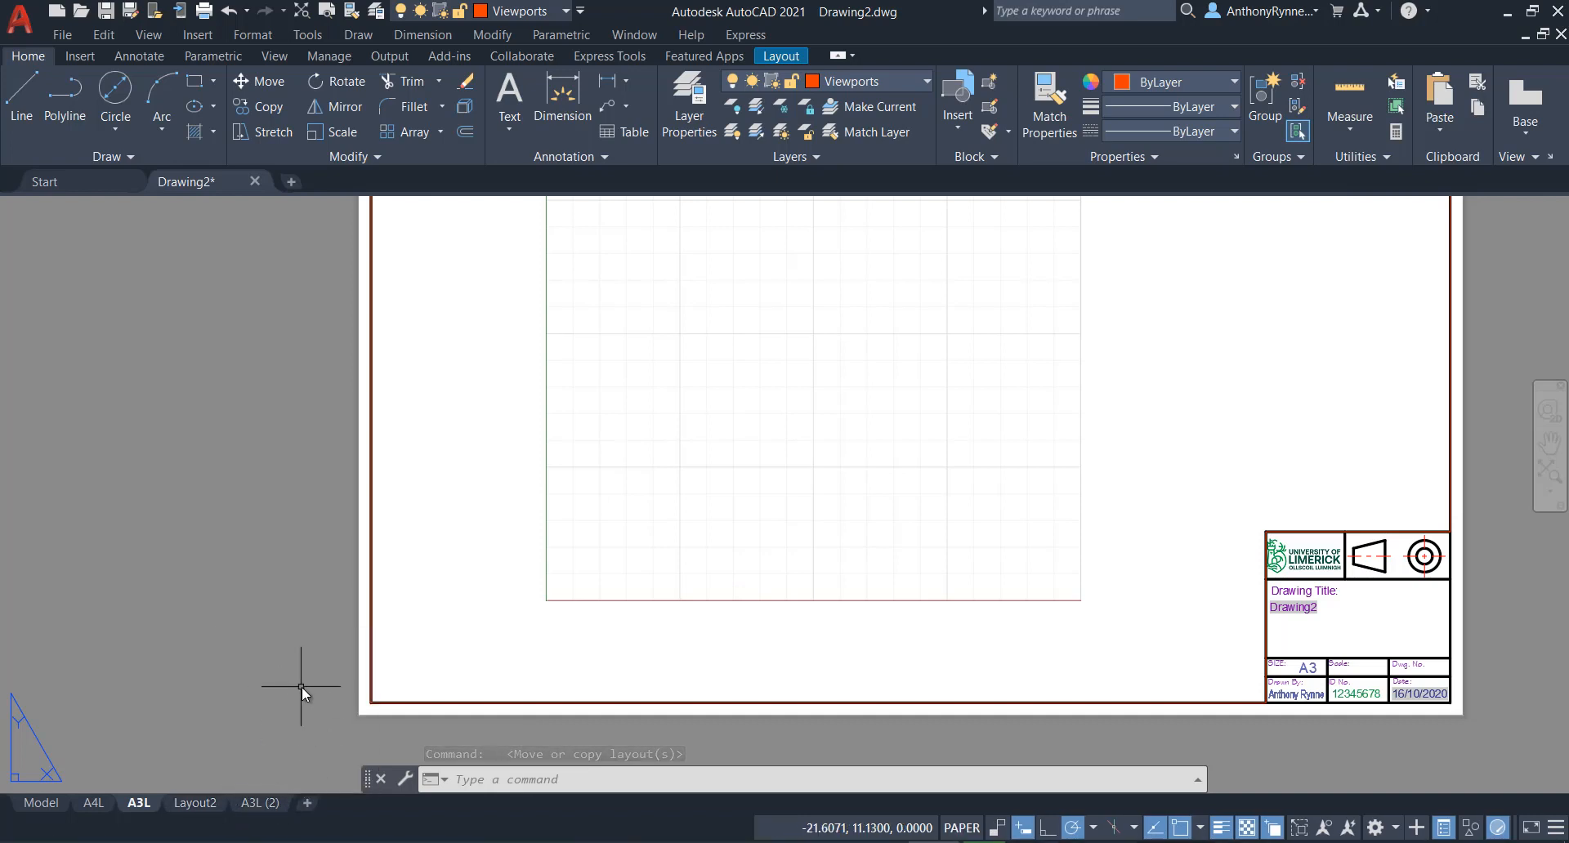
Begin saving the drawing under a new name as an AutoCAD Drawing Template (*.dwt) in the TemplatesDemoVideo folder.
scroll(308, 689, "down", 2)
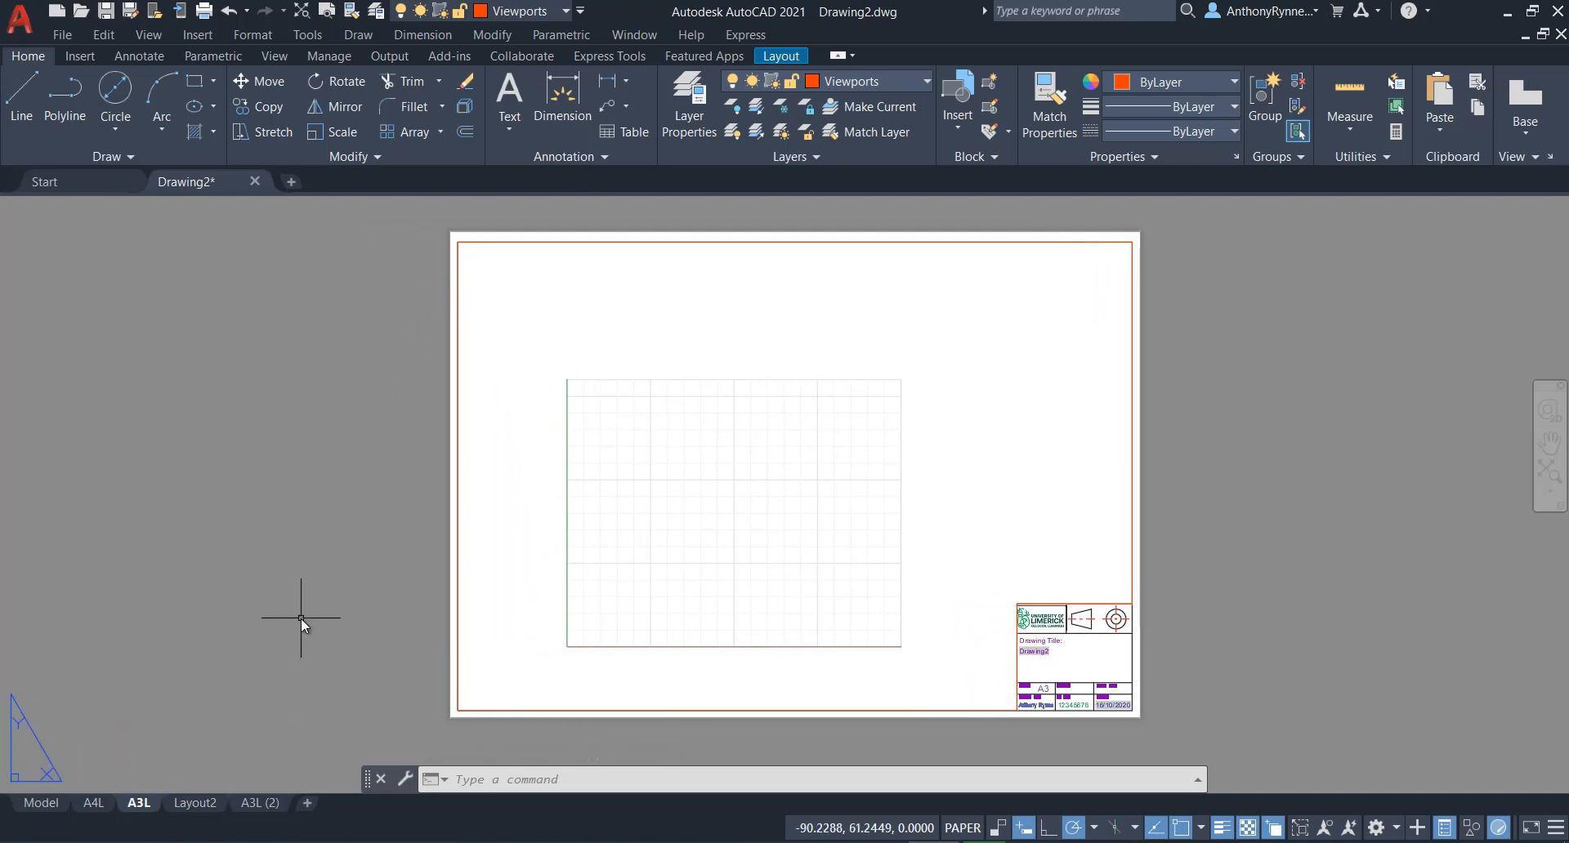
middle_click_drag(300, 617, 300, 595)
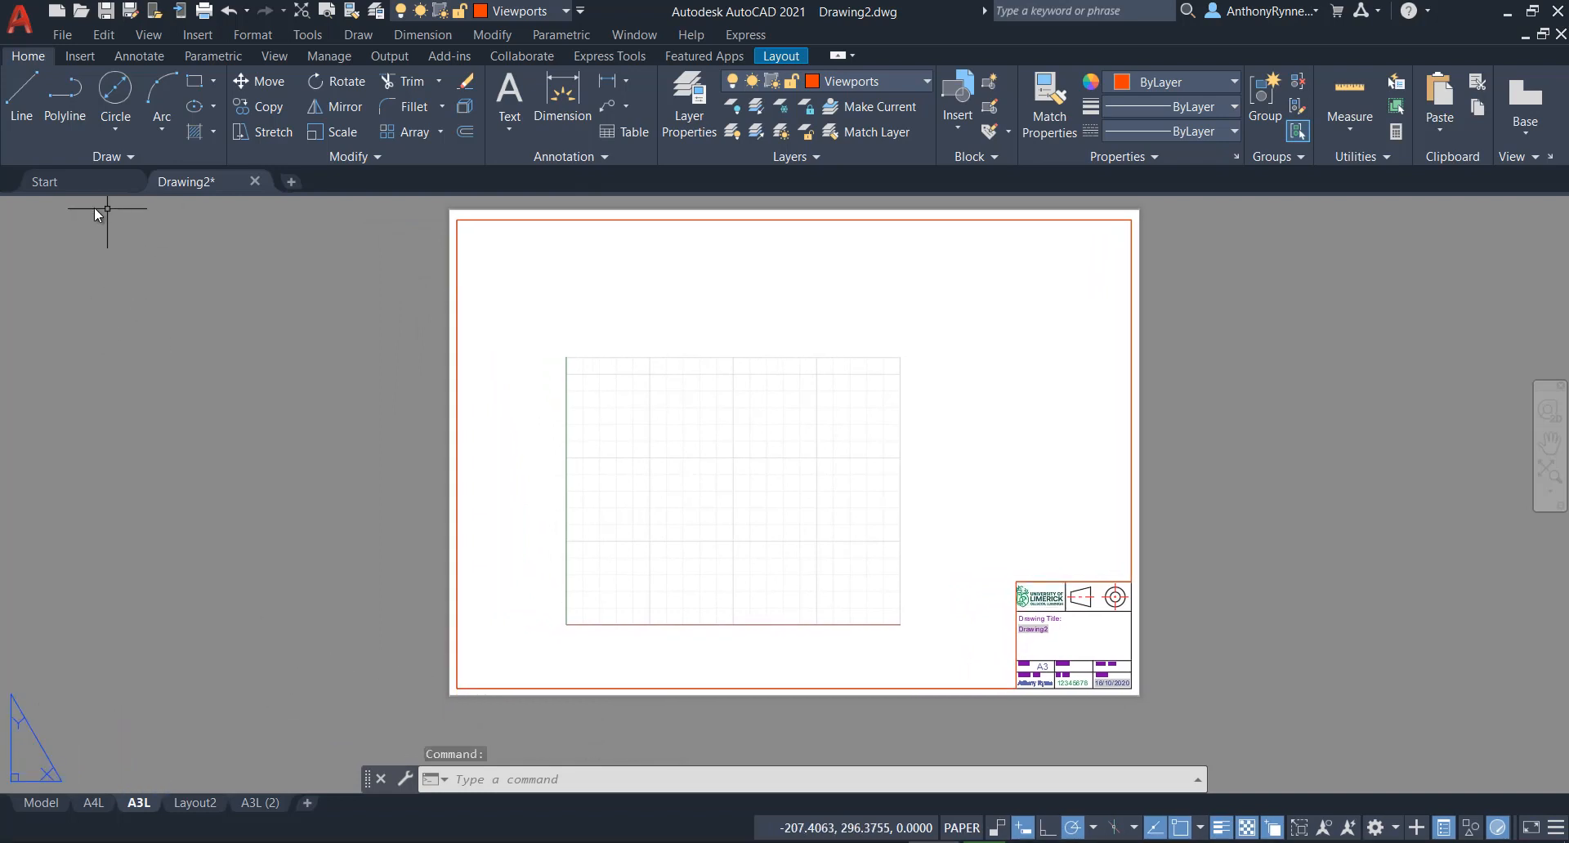
left_click(62, 36)
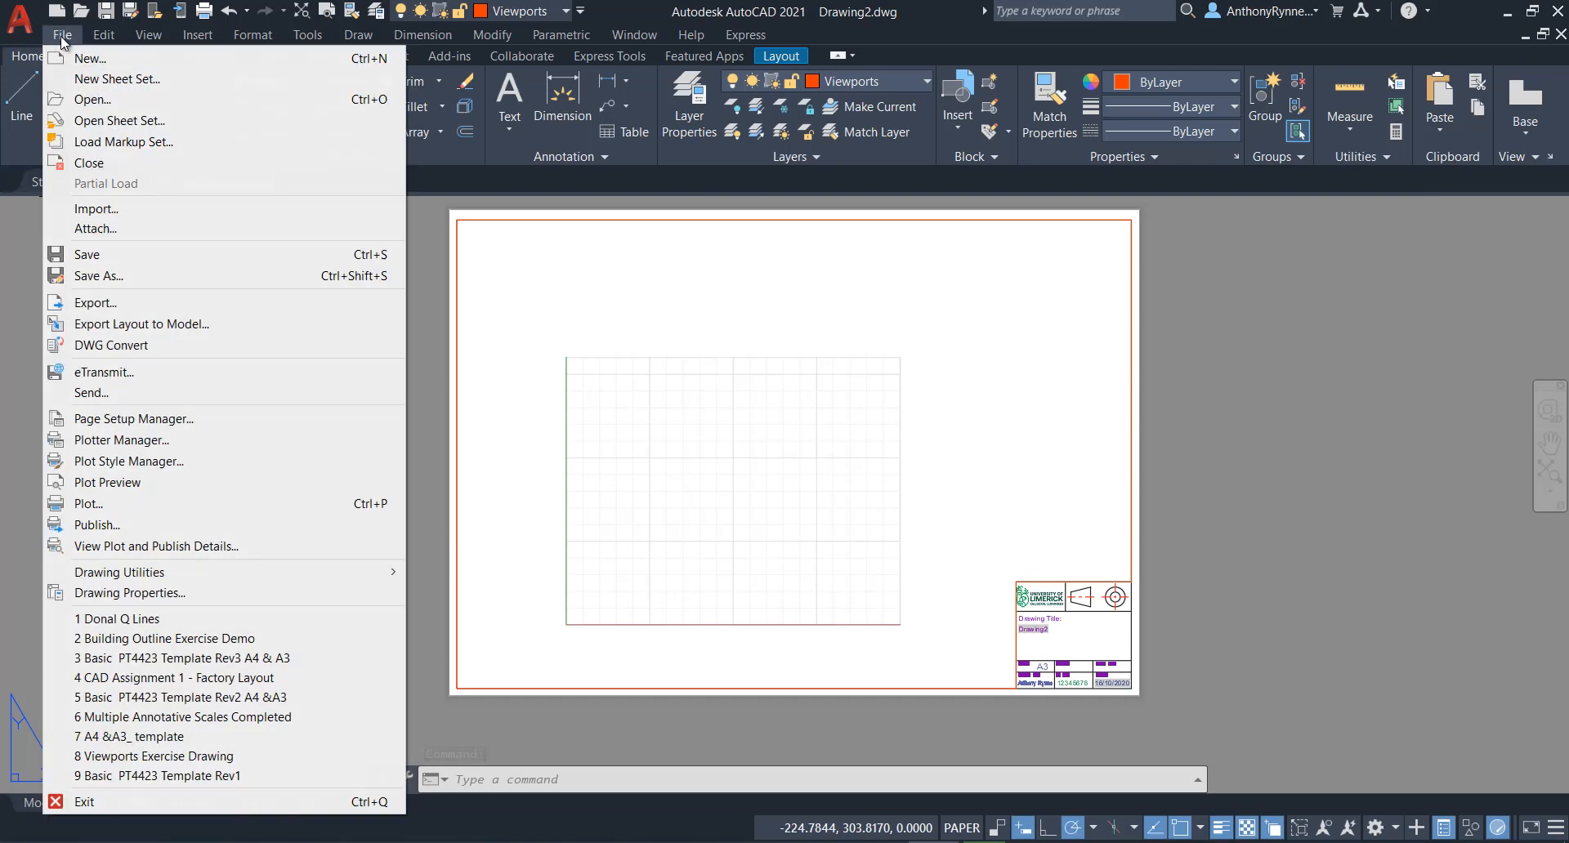
left_click(81, 276)
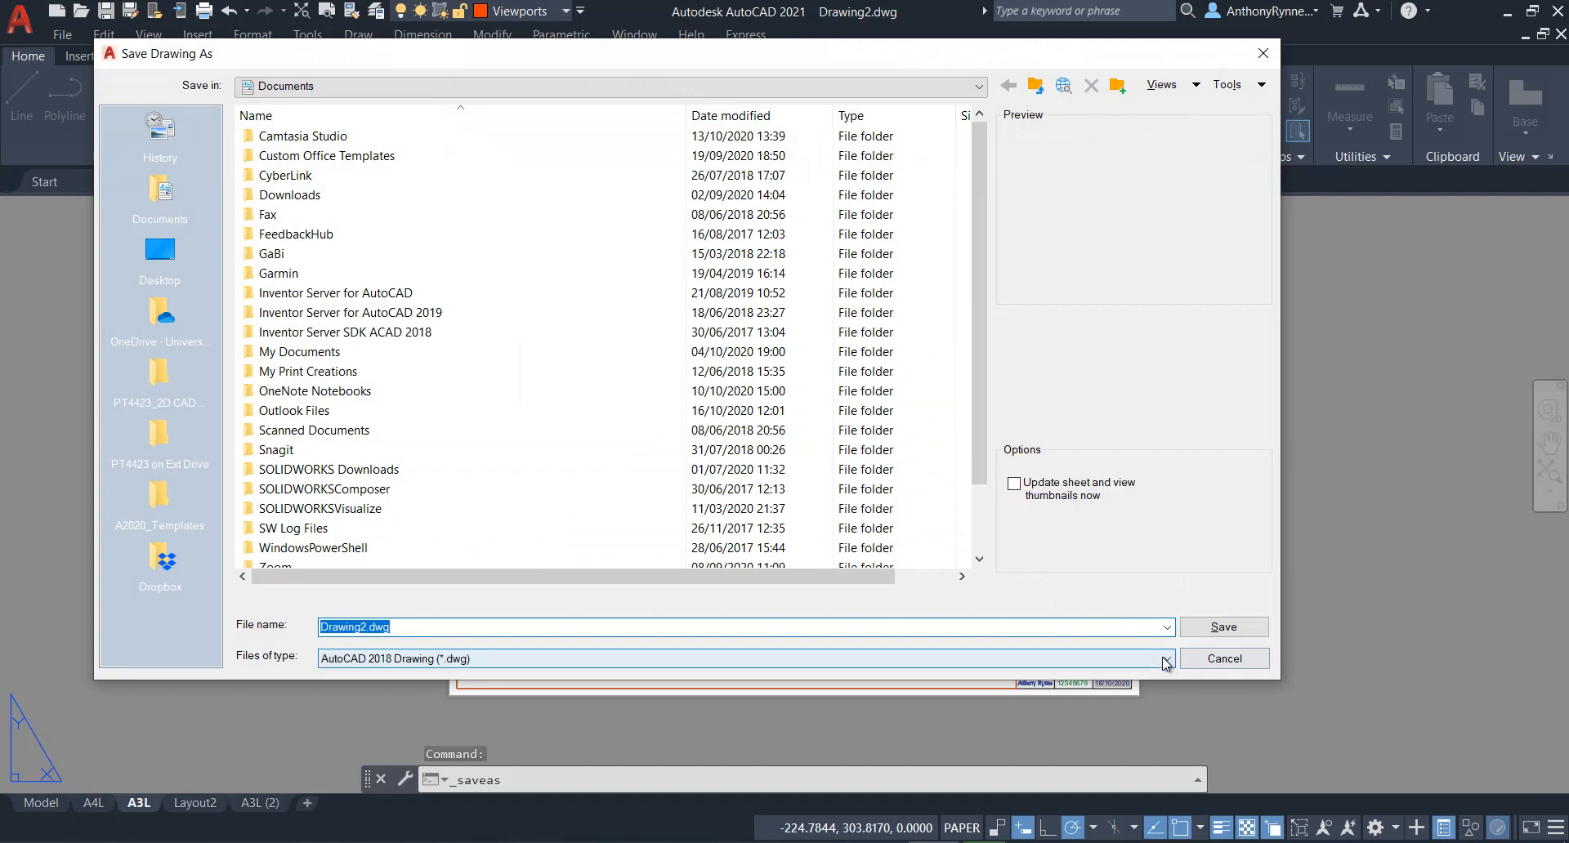
left_click(1168, 660)
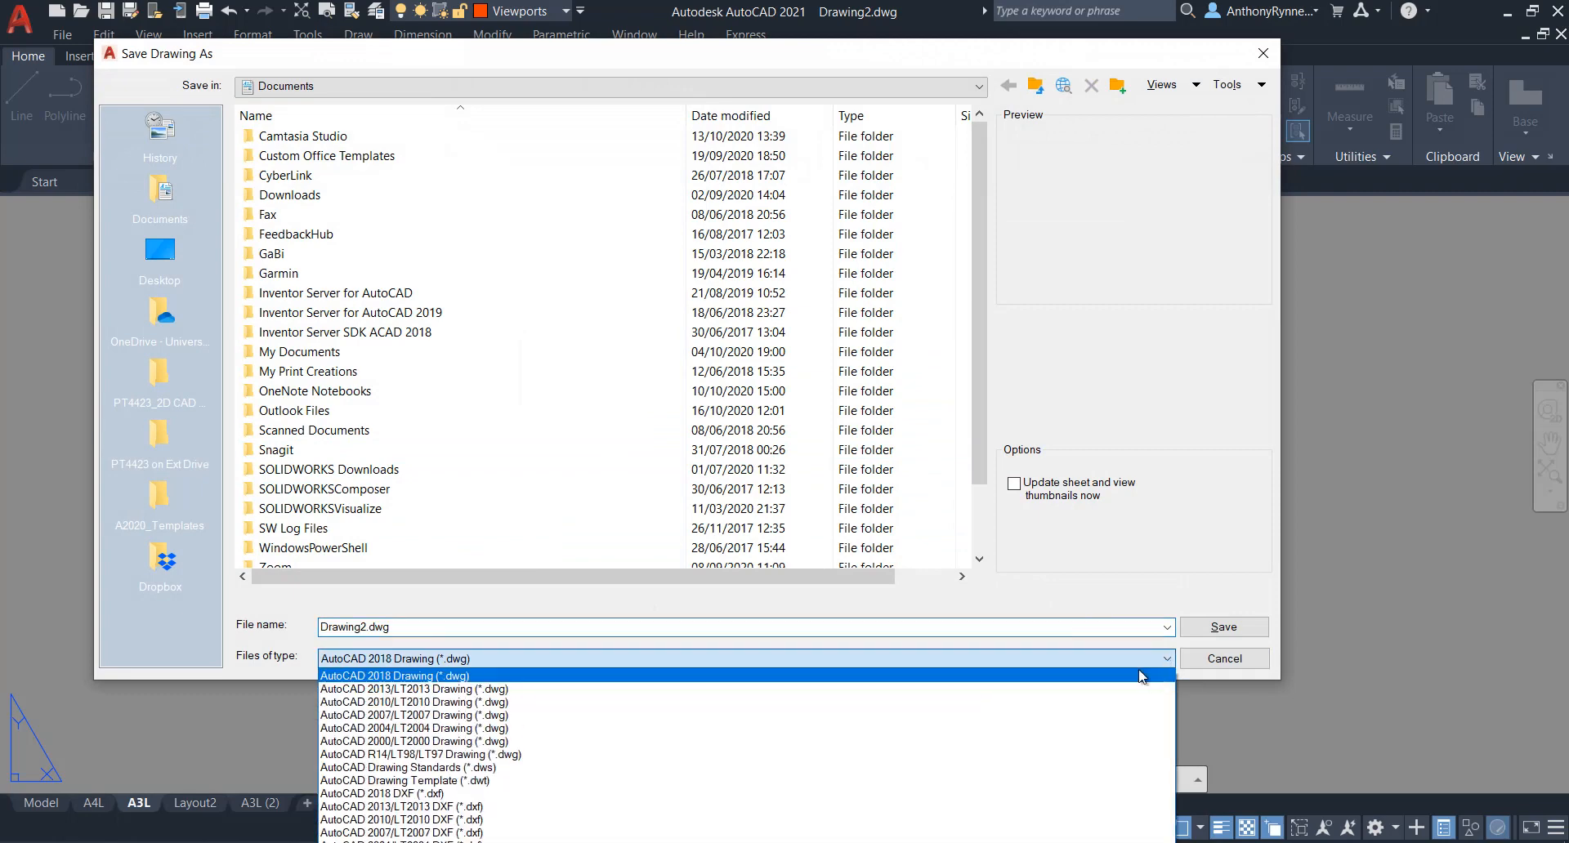
left_click(415, 781)
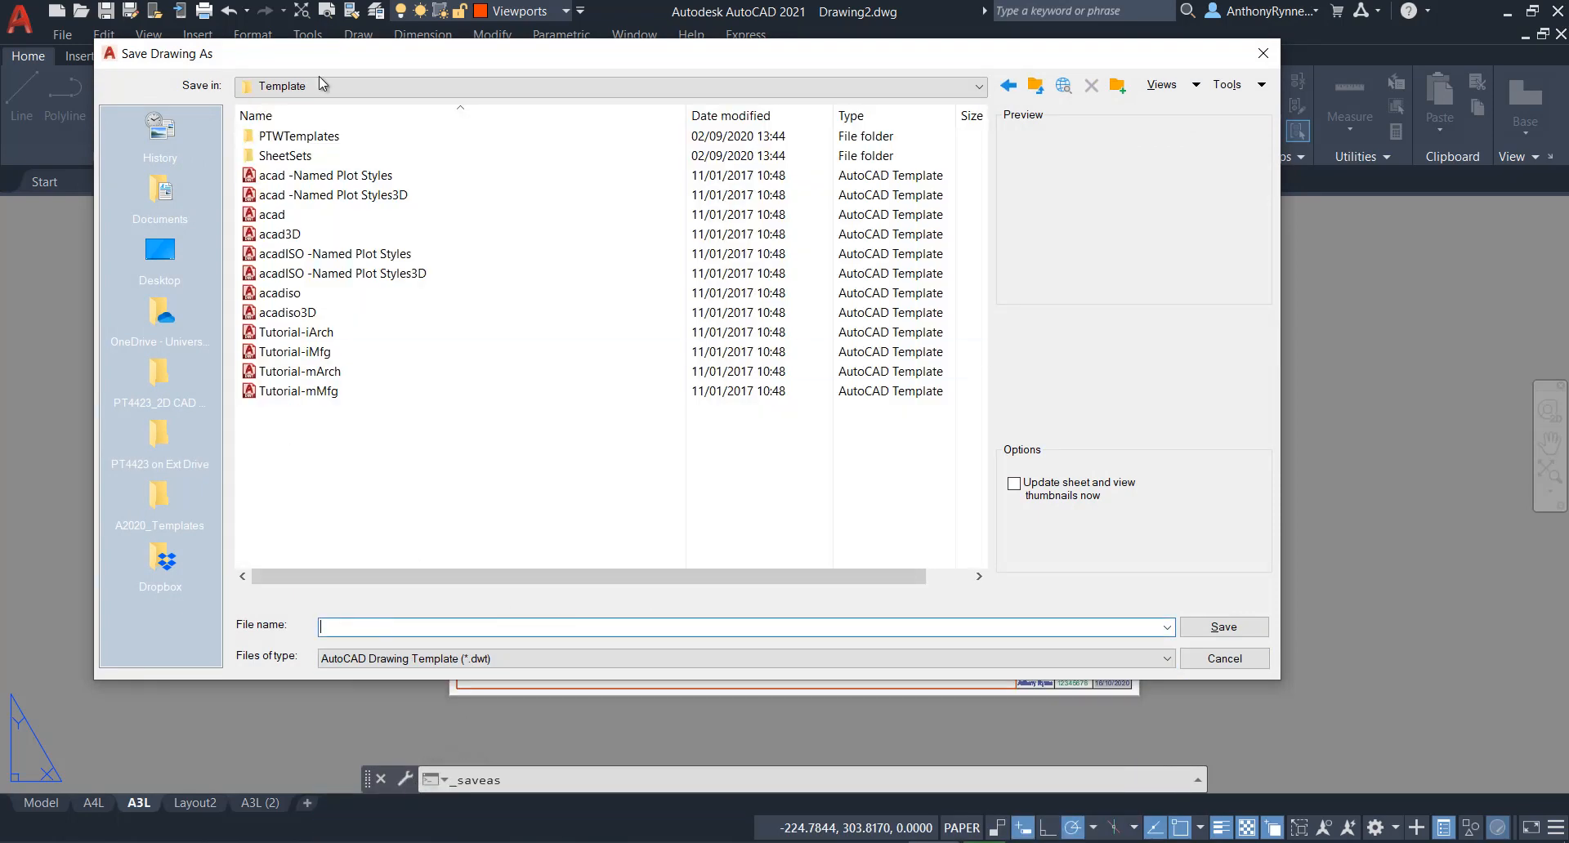
left_click_drag(343, 64, 463, 105)
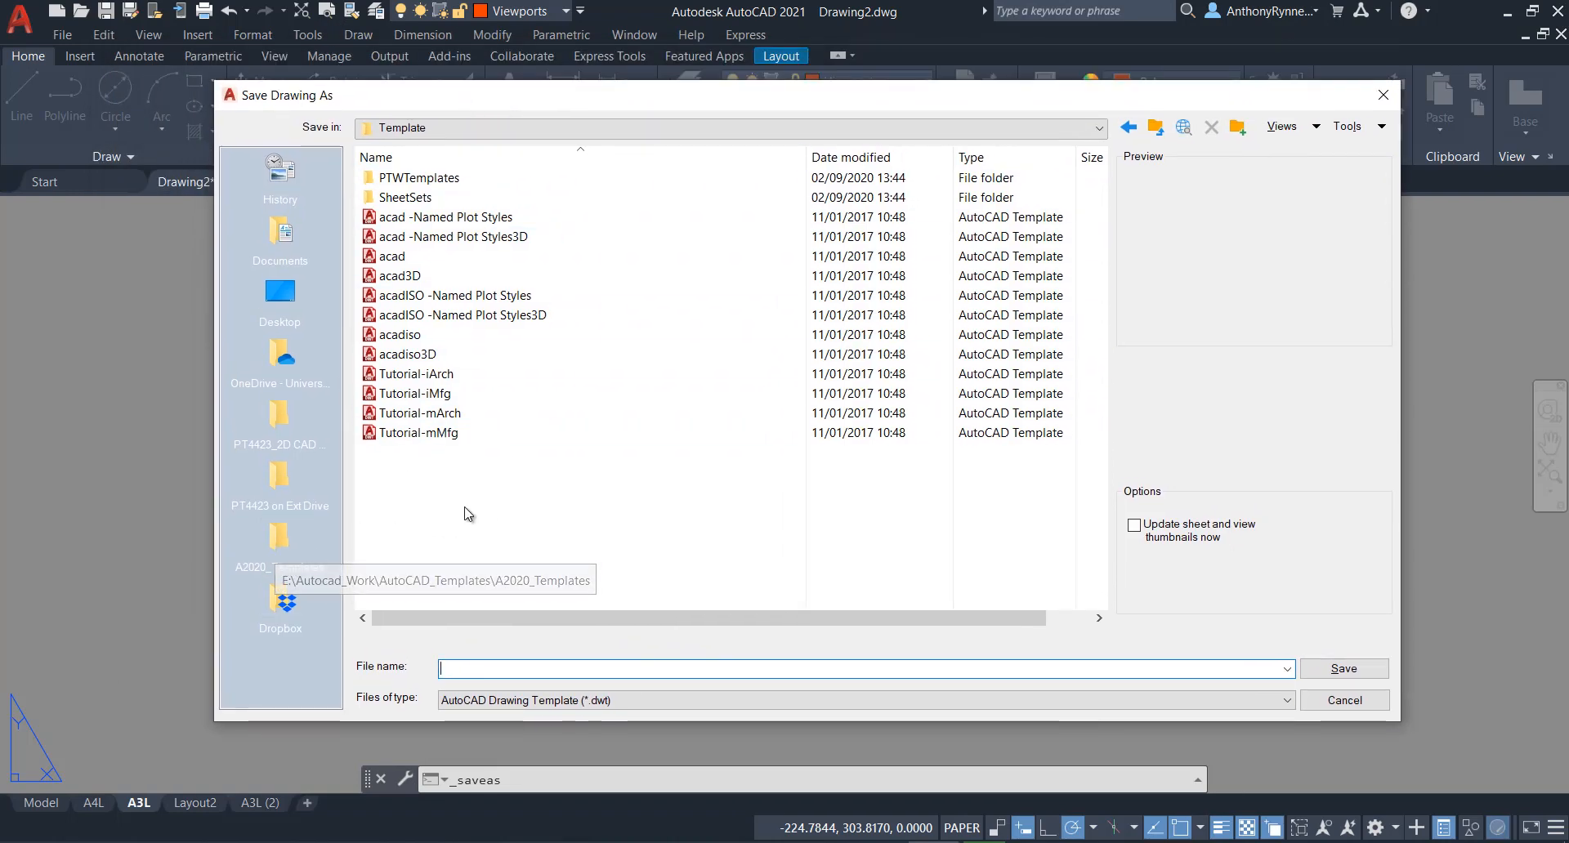
left_click(280, 539)
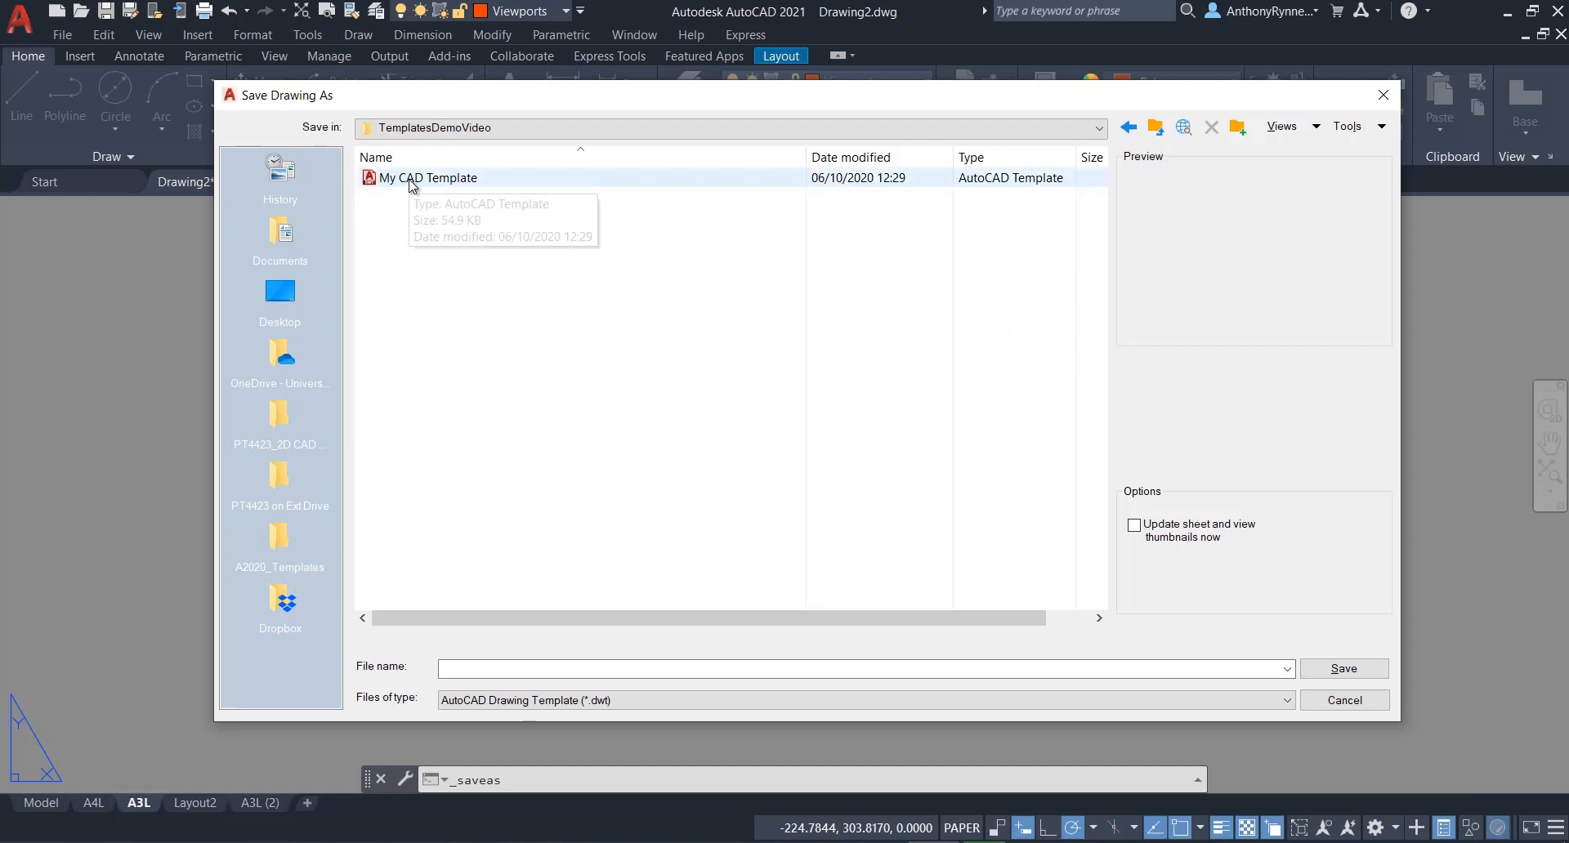
Name the template file "My CAD Template with A4L and A3L layouts" and save it, accepting the metric template options.
left_click(406, 183)
left_click(532, 668)
double_click(543, 671)
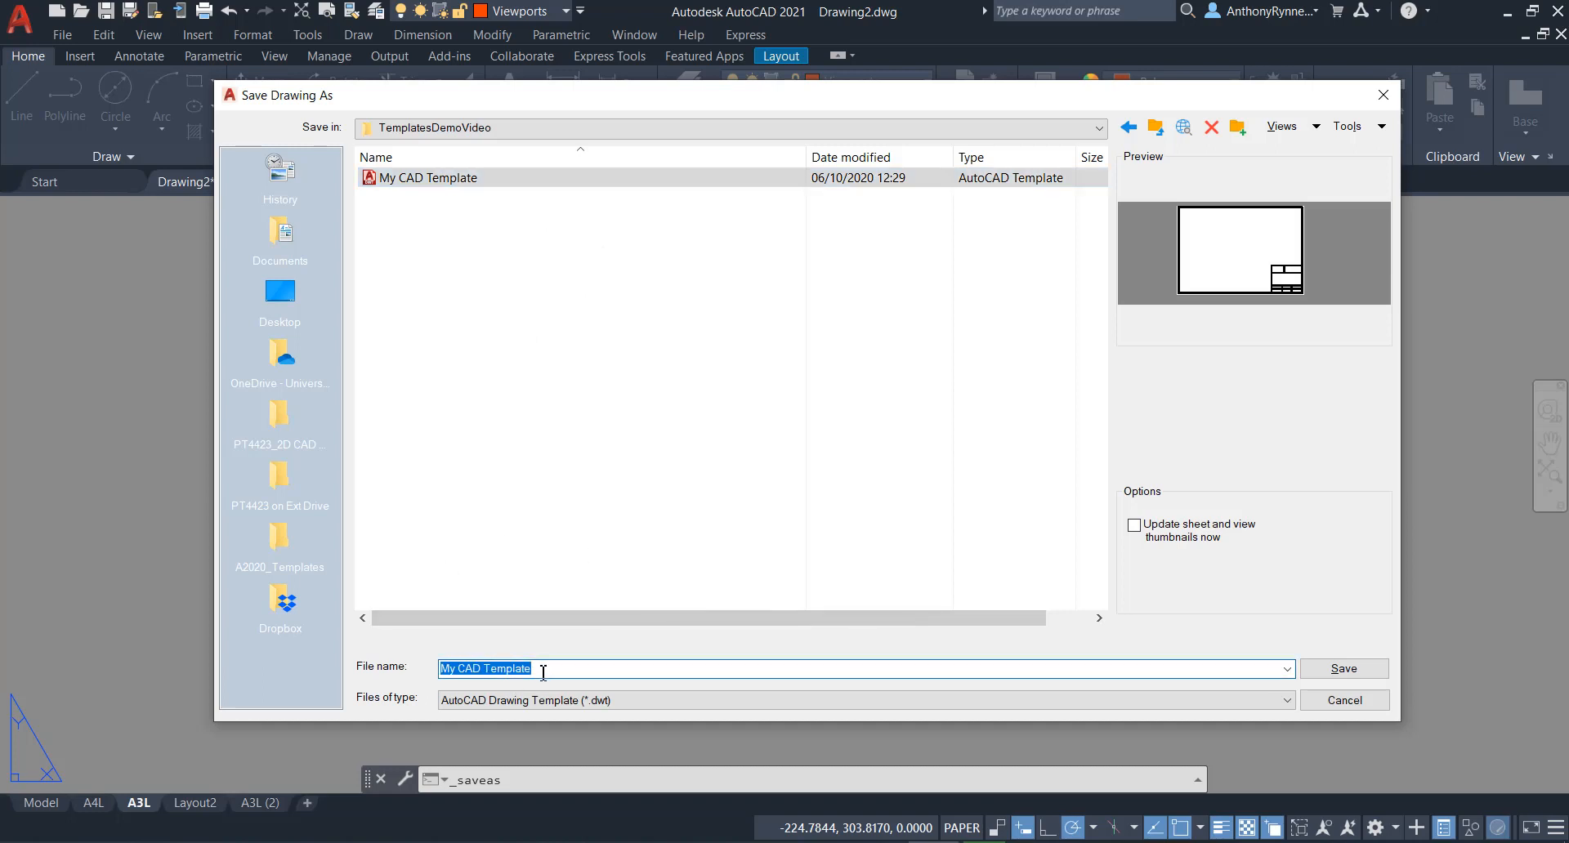
left_click(540, 670)
type("with A4L and A3L layouts")
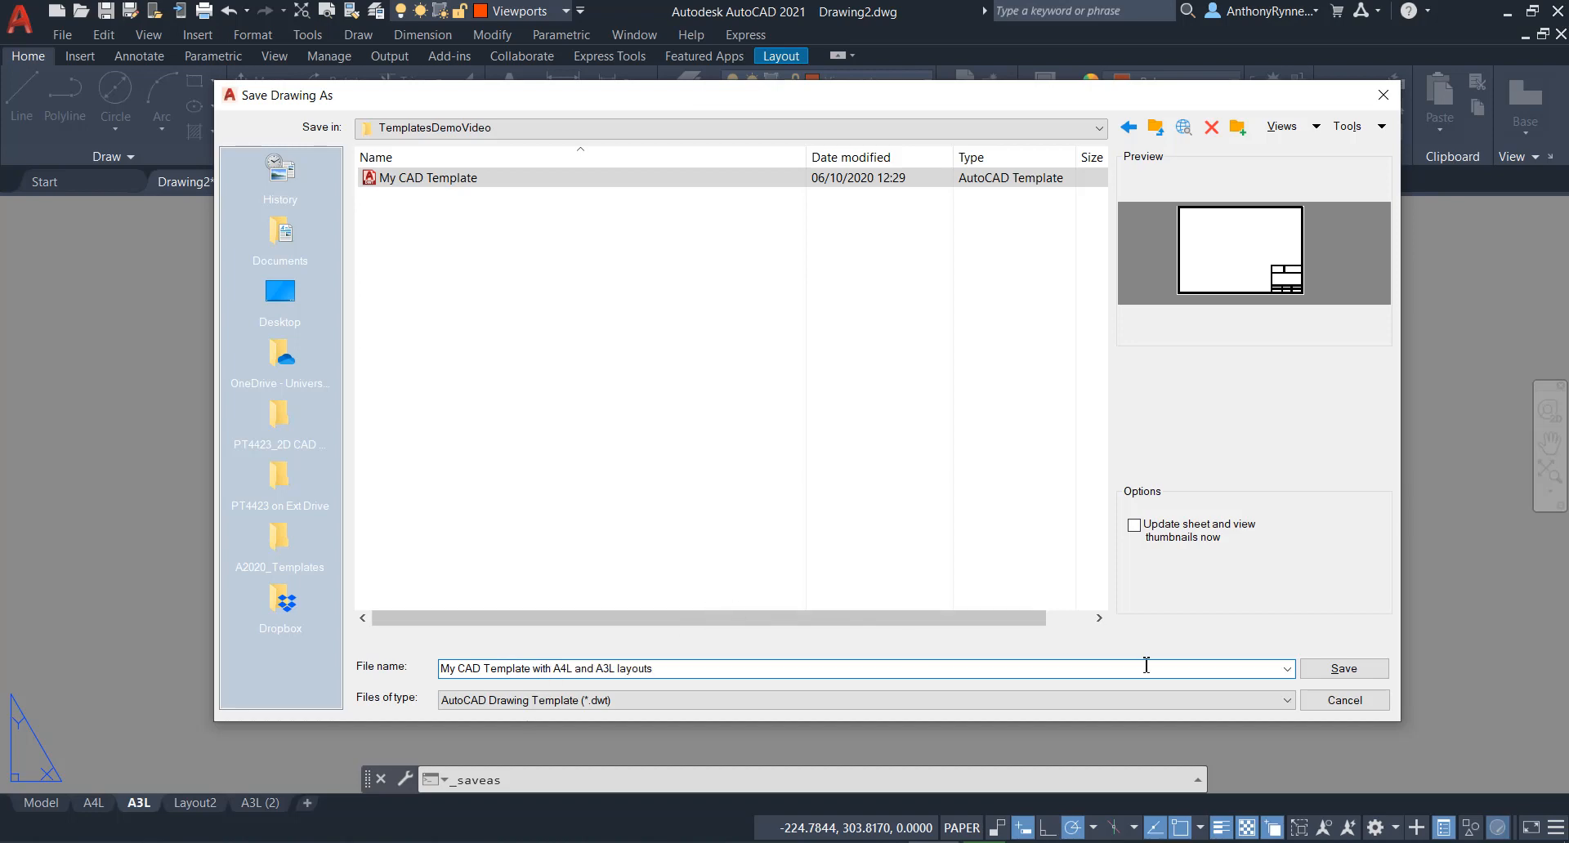
left_click(1313, 669)
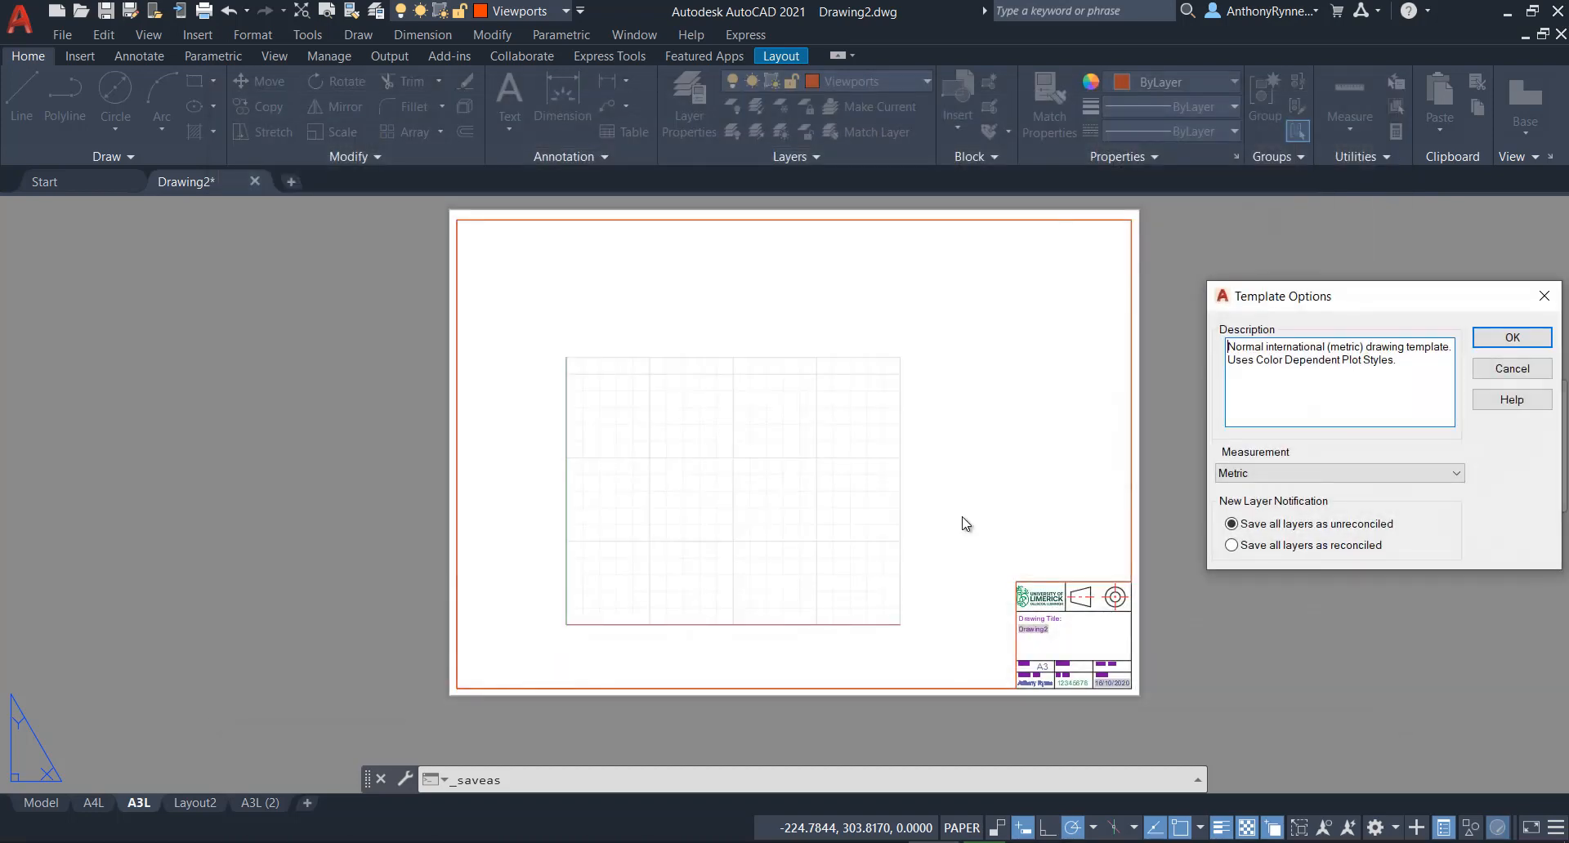
left_click_drag(1281, 290, 1009, 260)
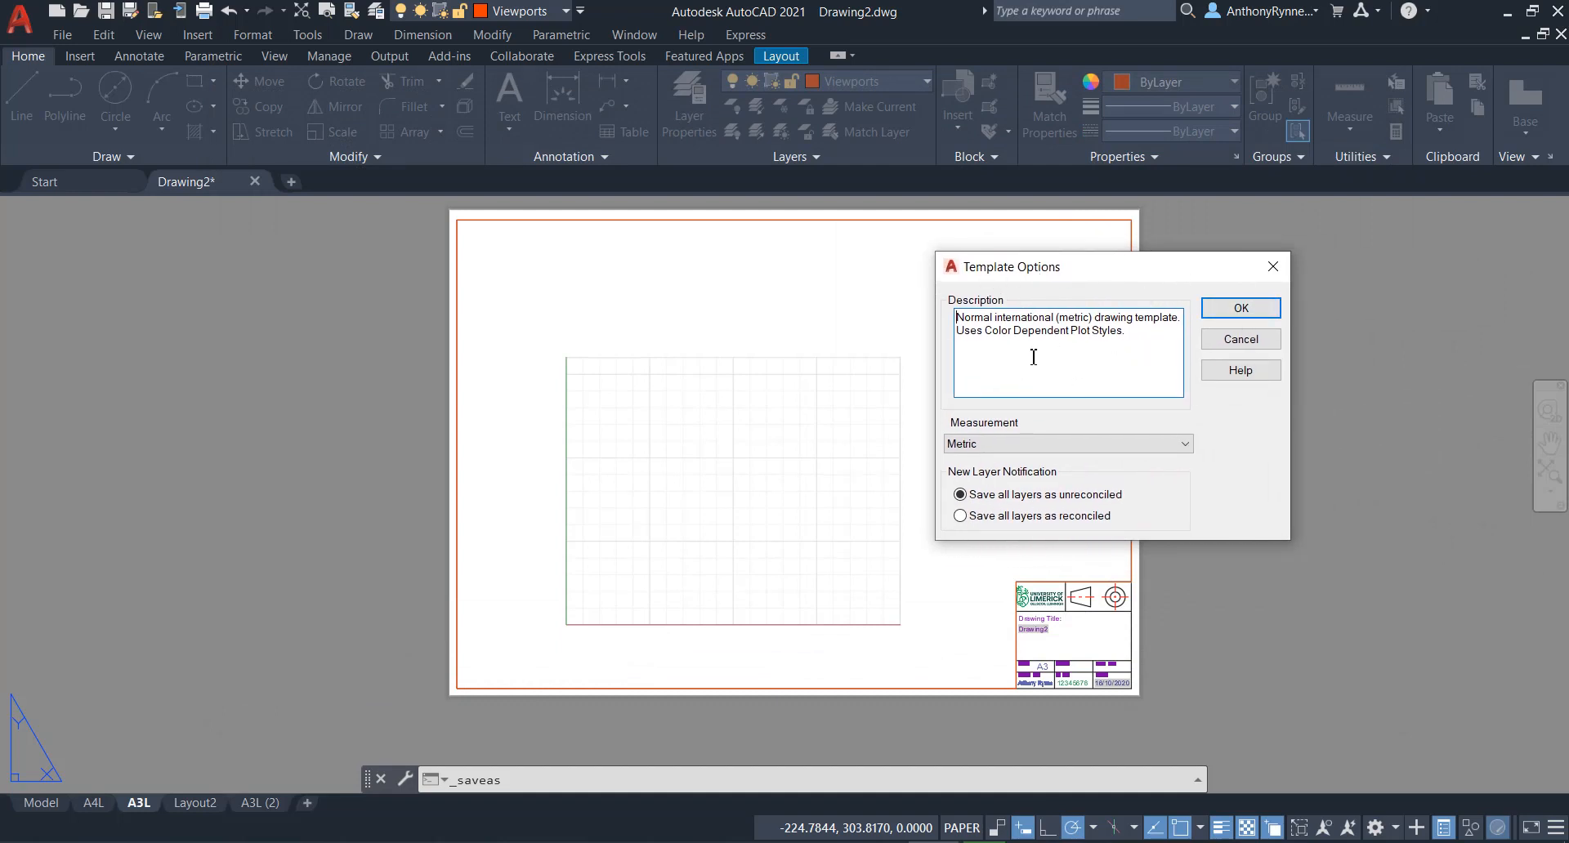
left_click(1241, 308)
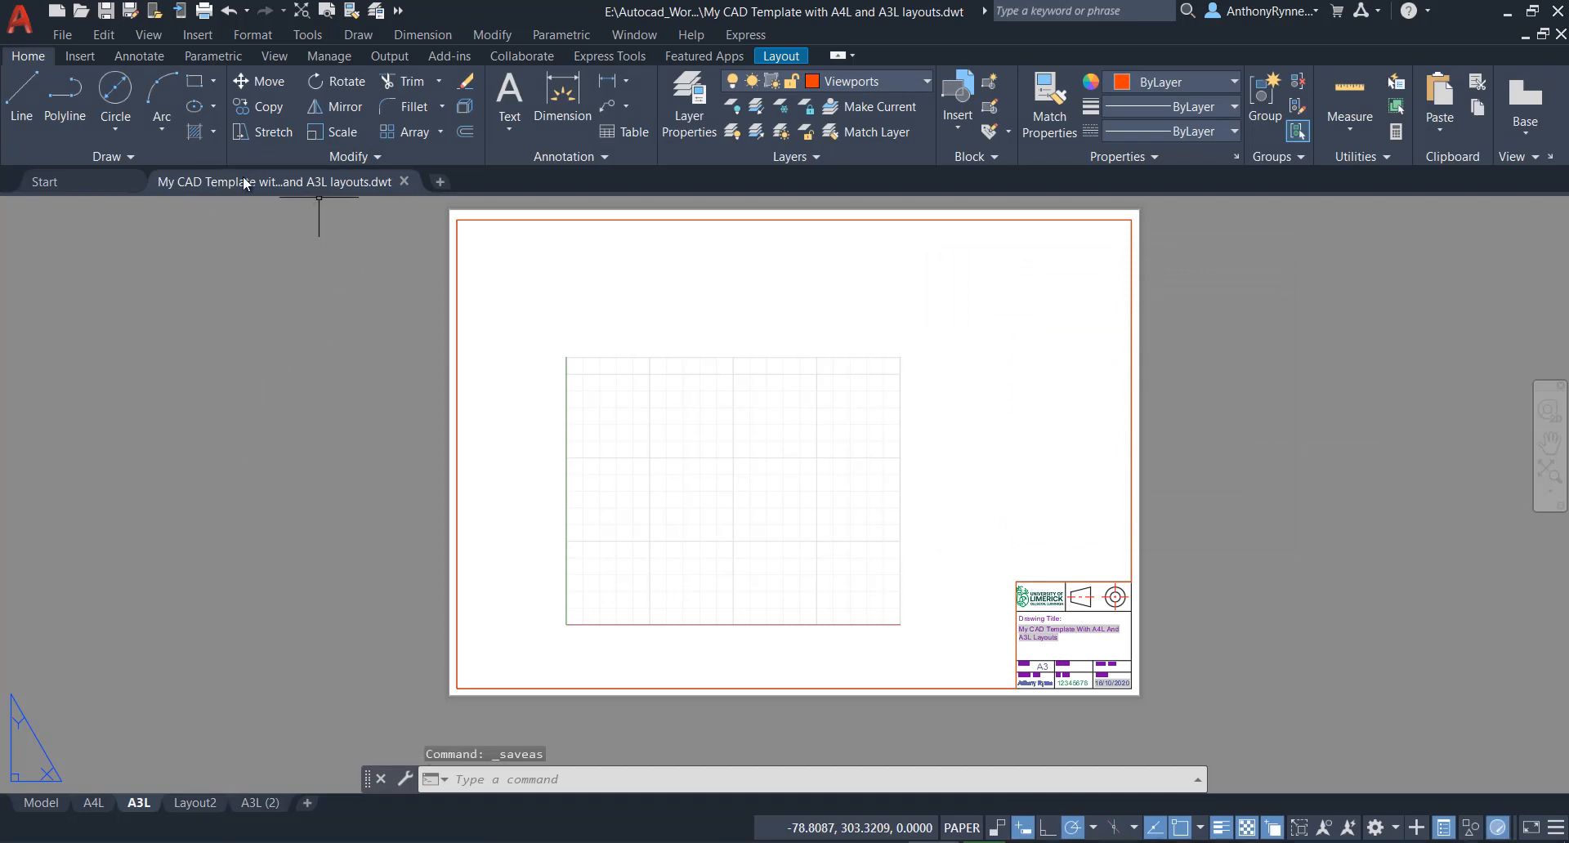
Make Work the current layer in the saved template.
mouse_move(330, 196)
left_click(370, 286)
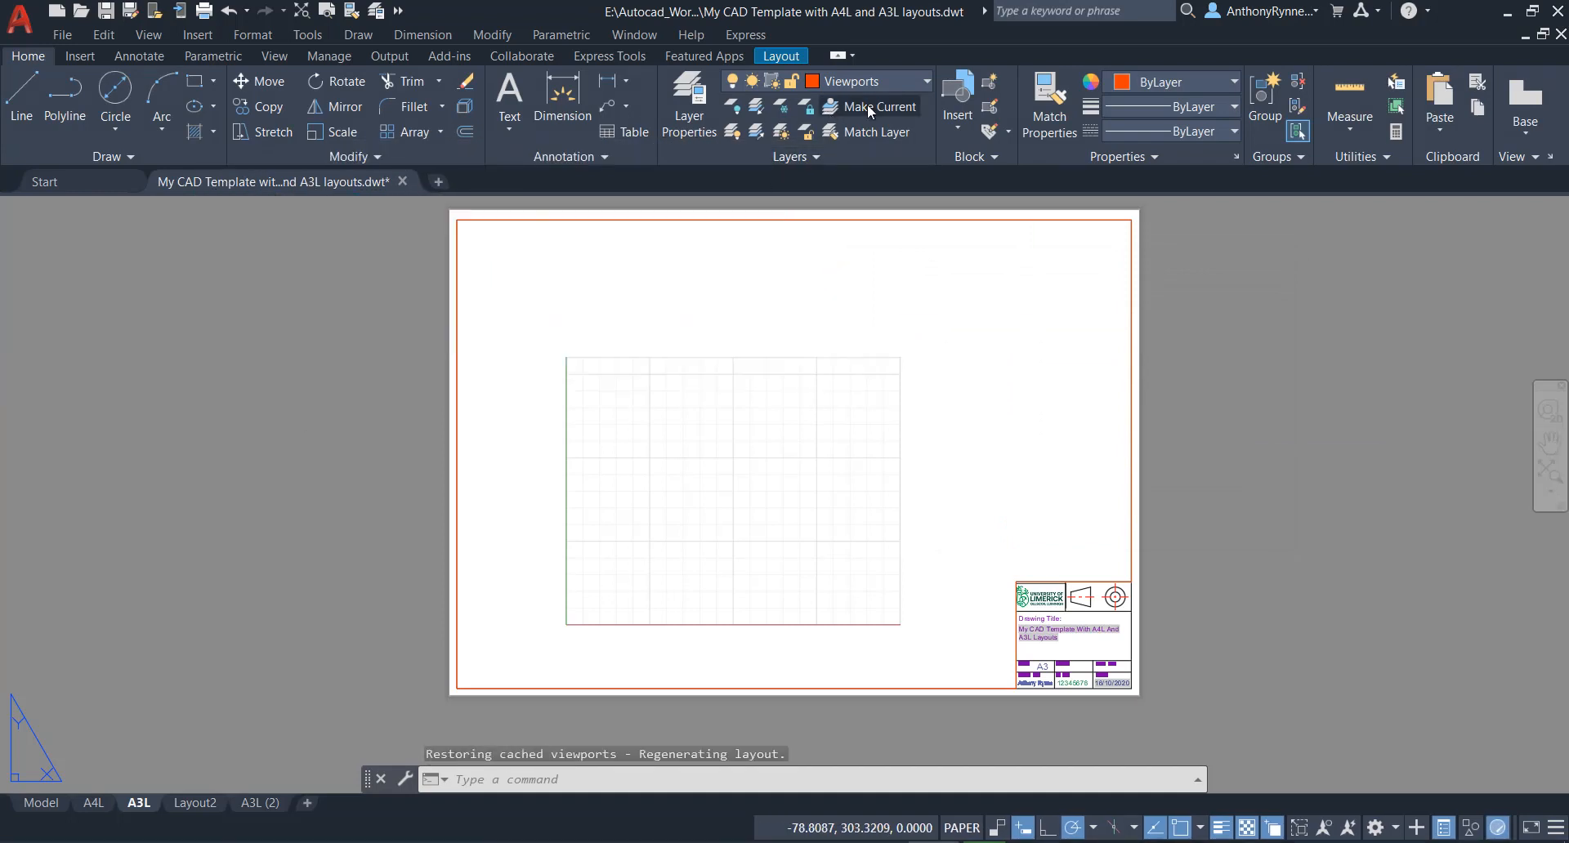
left_click(927, 81)
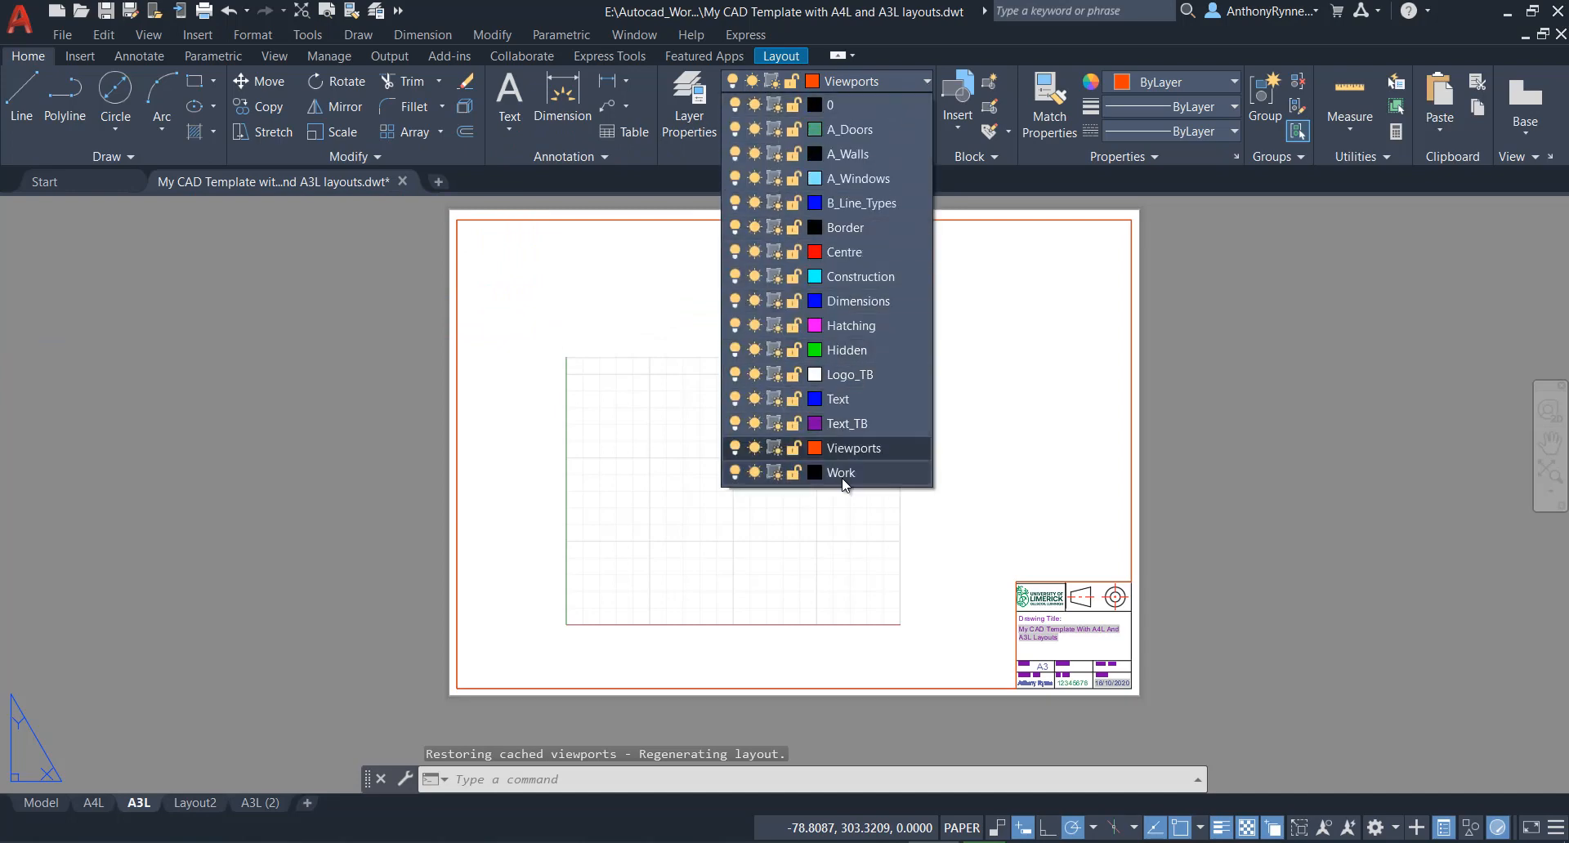
left_click(842, 472)
Switch to model space and close the template file, saving its changes.
scroll(1022, 725, "up", 5)
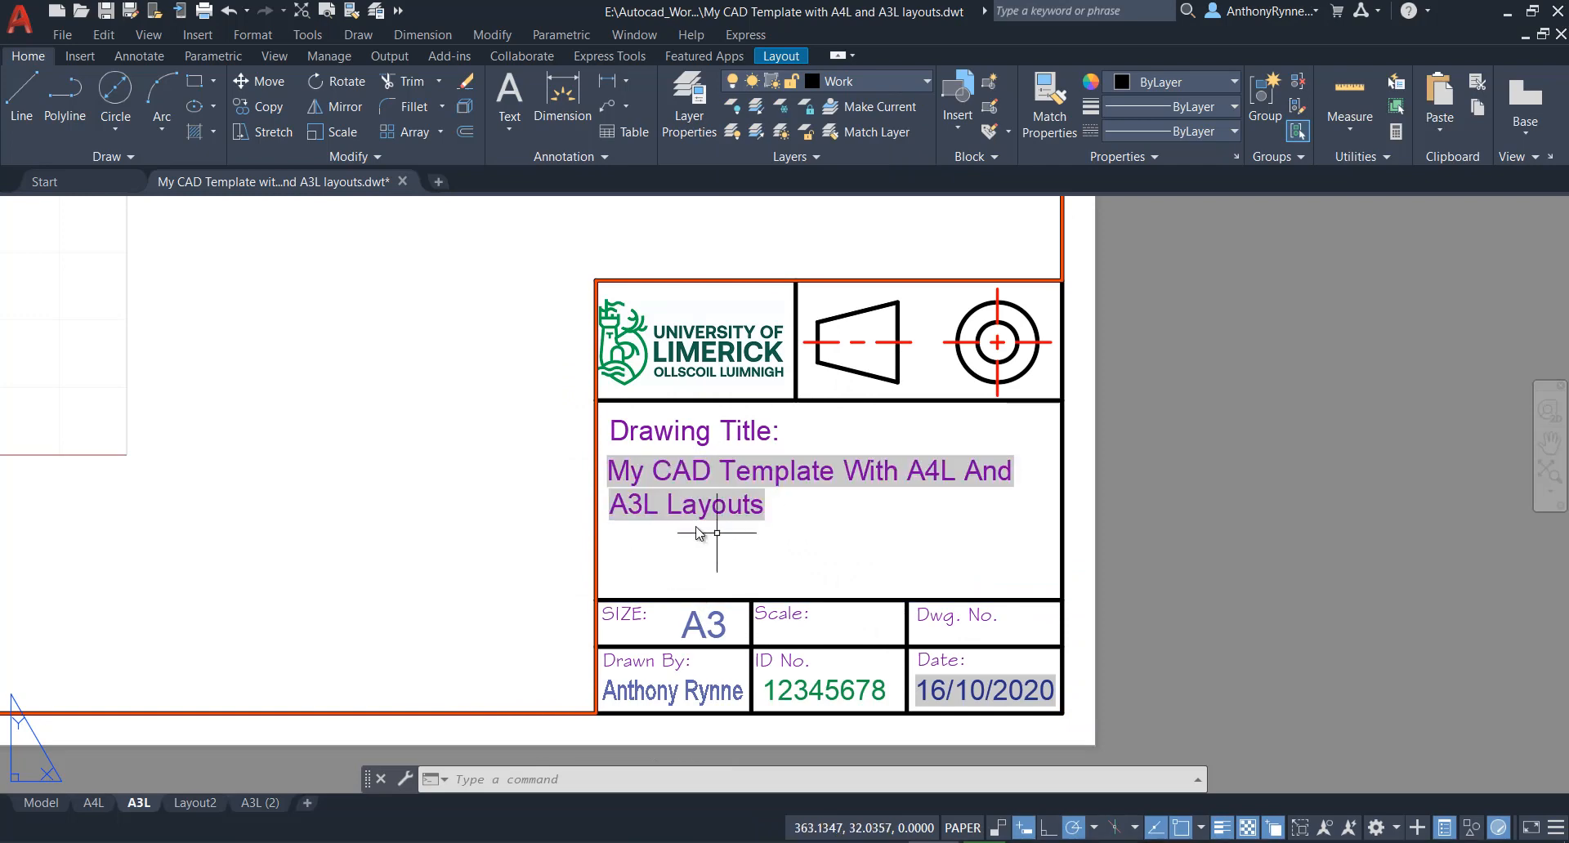
scroll(411, 495, "down", 2)
middle_click_drag(411, 495, 733, 642)
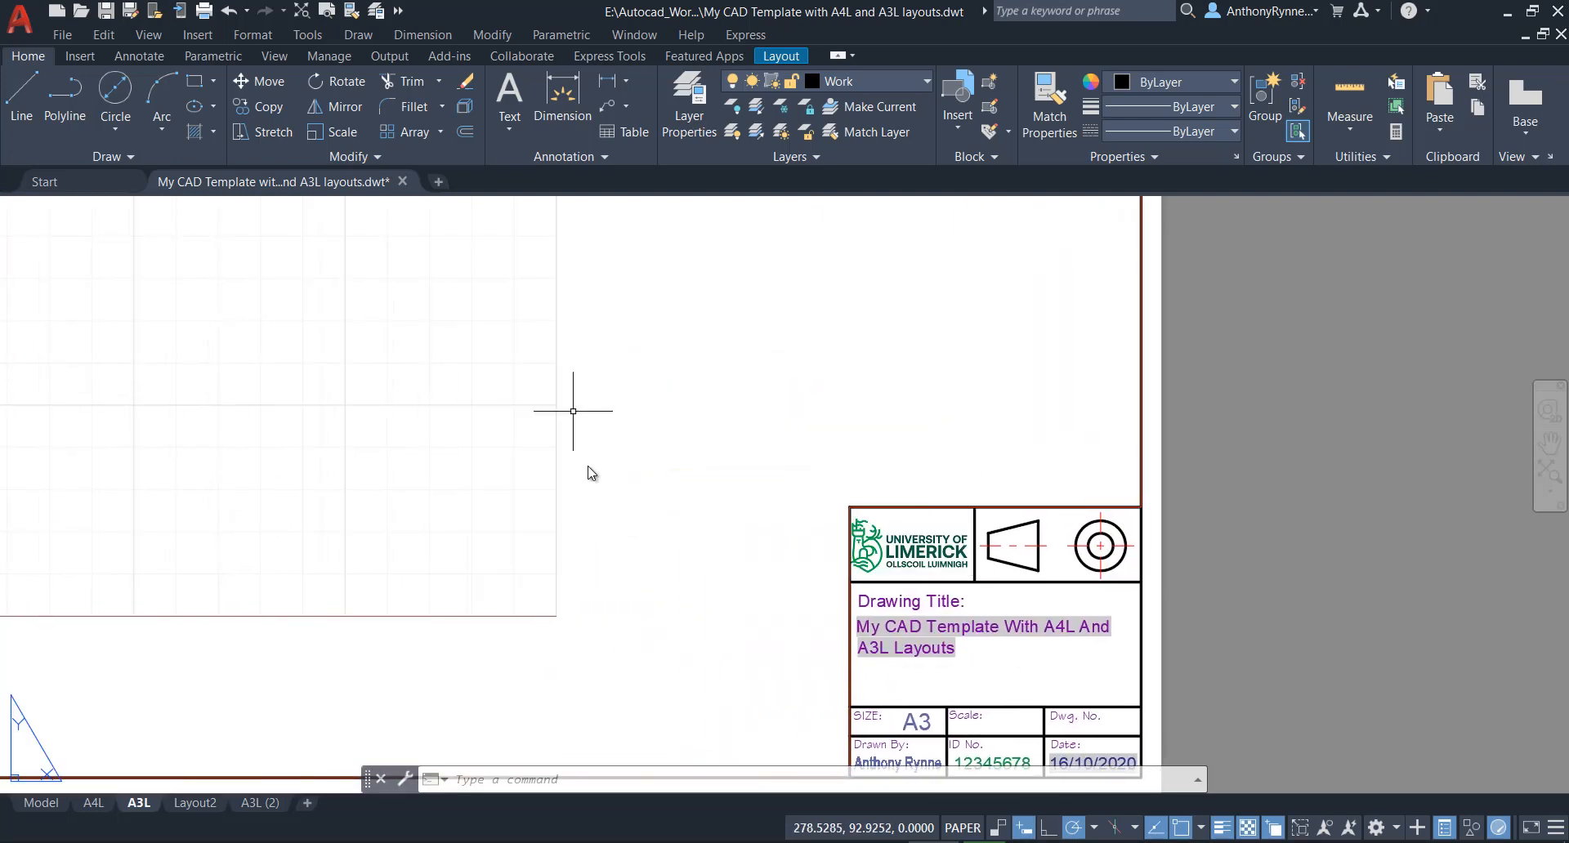
scroll(696, 529, "down", 2)
middle_click_drag(697, 529, 781, 532)
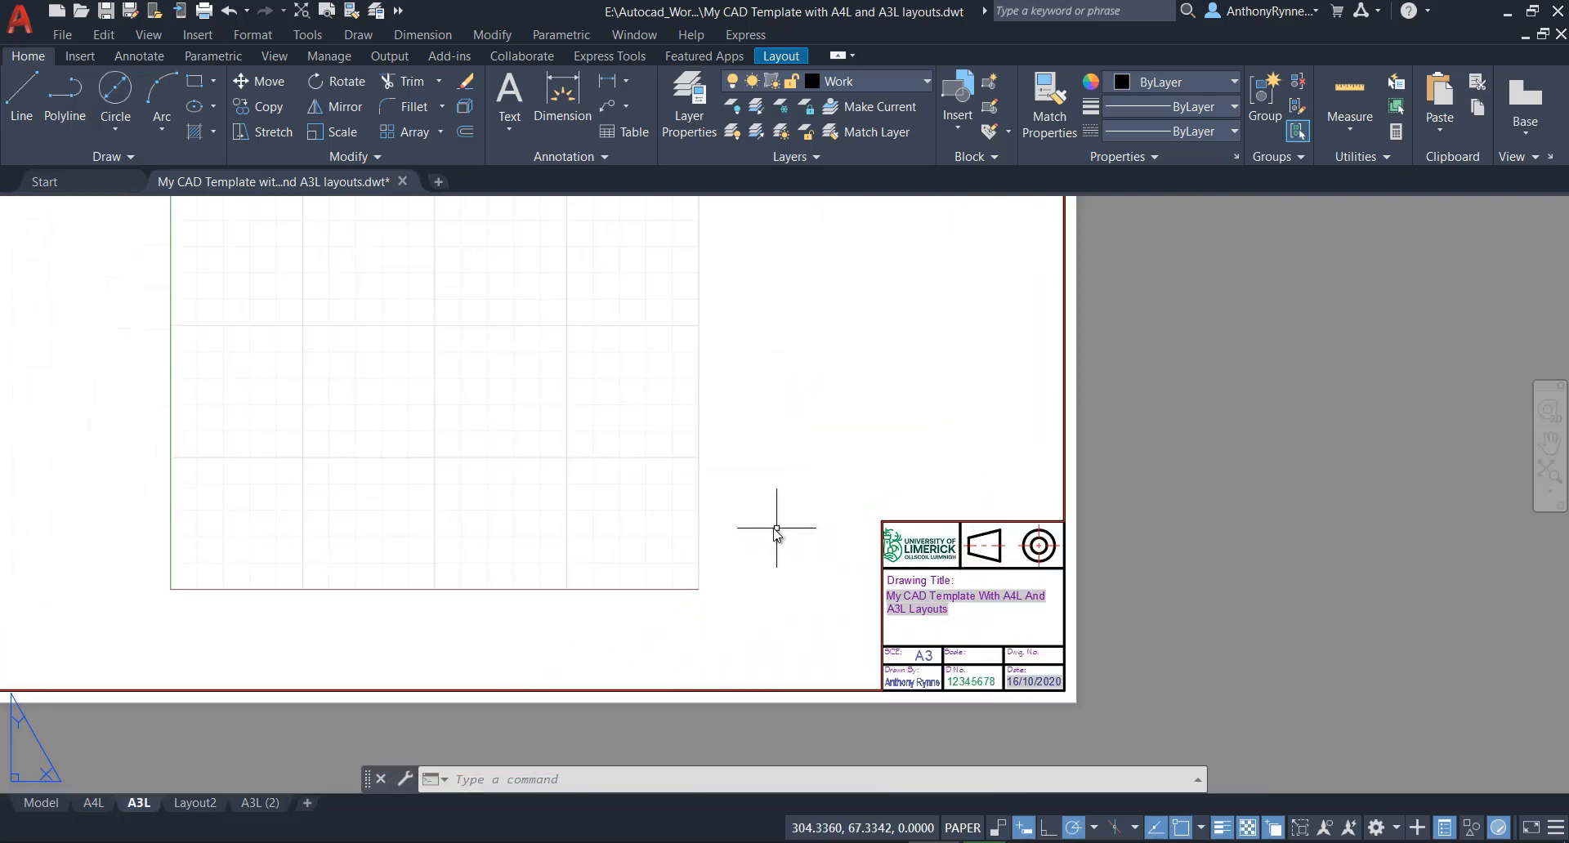
left_click(41, 802)
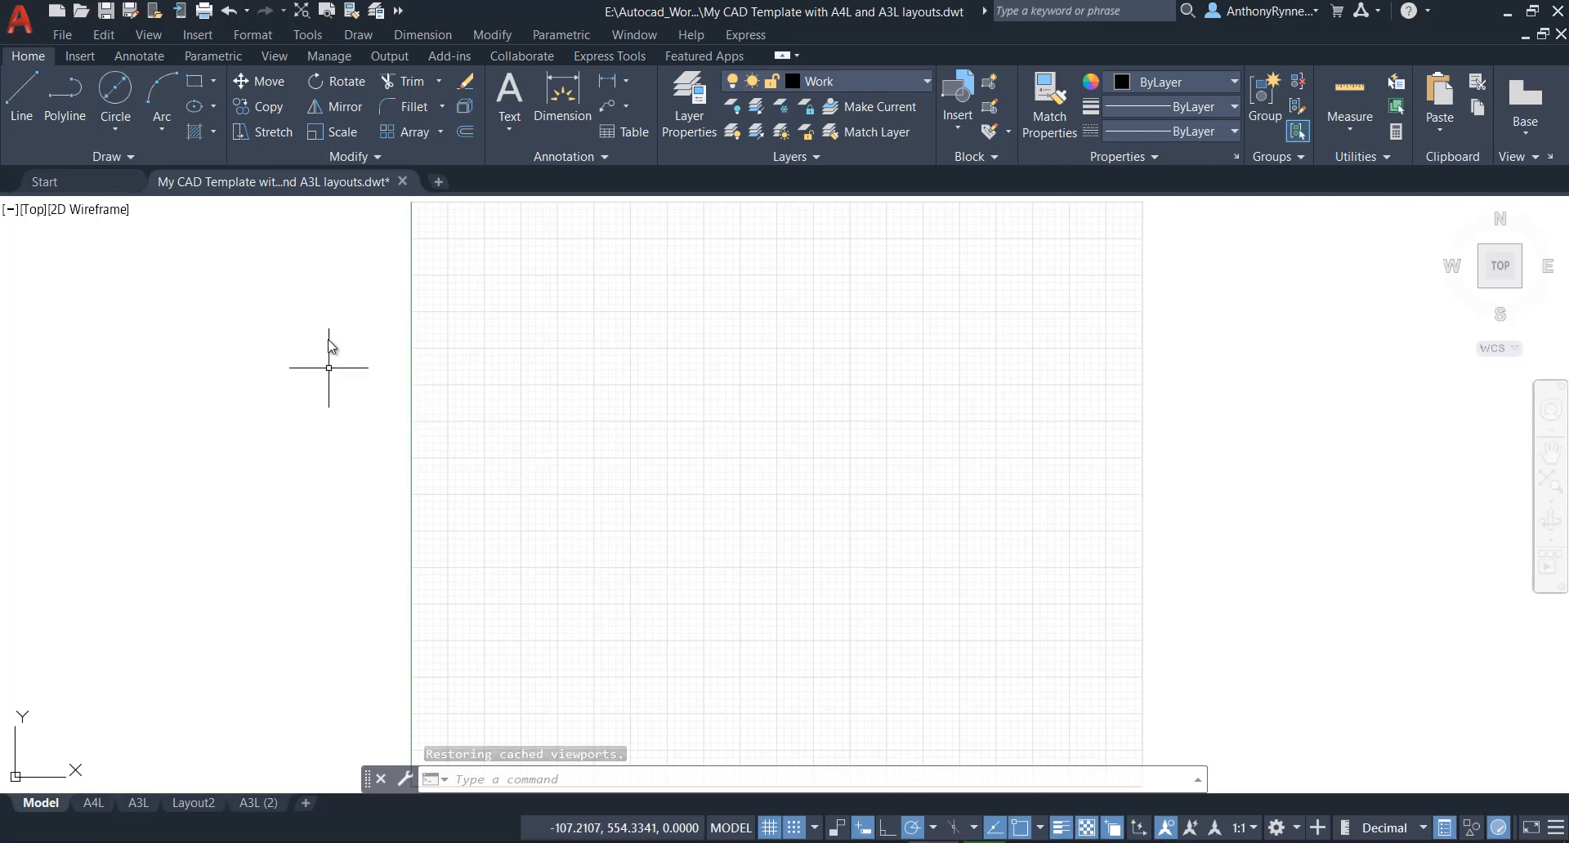
left_click(402, 182)
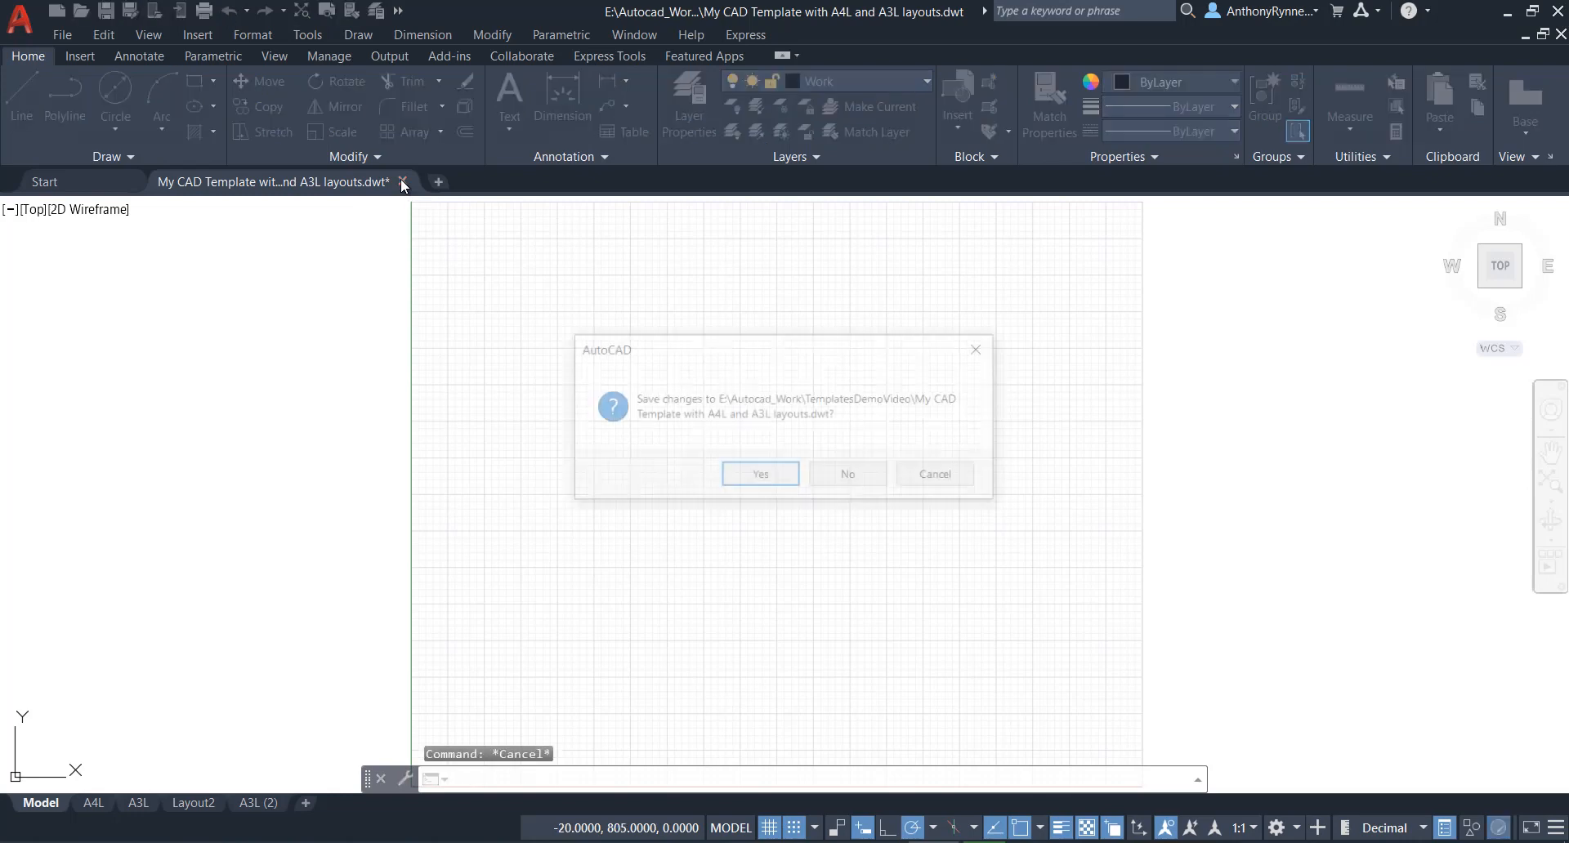
left_click(766, 482)
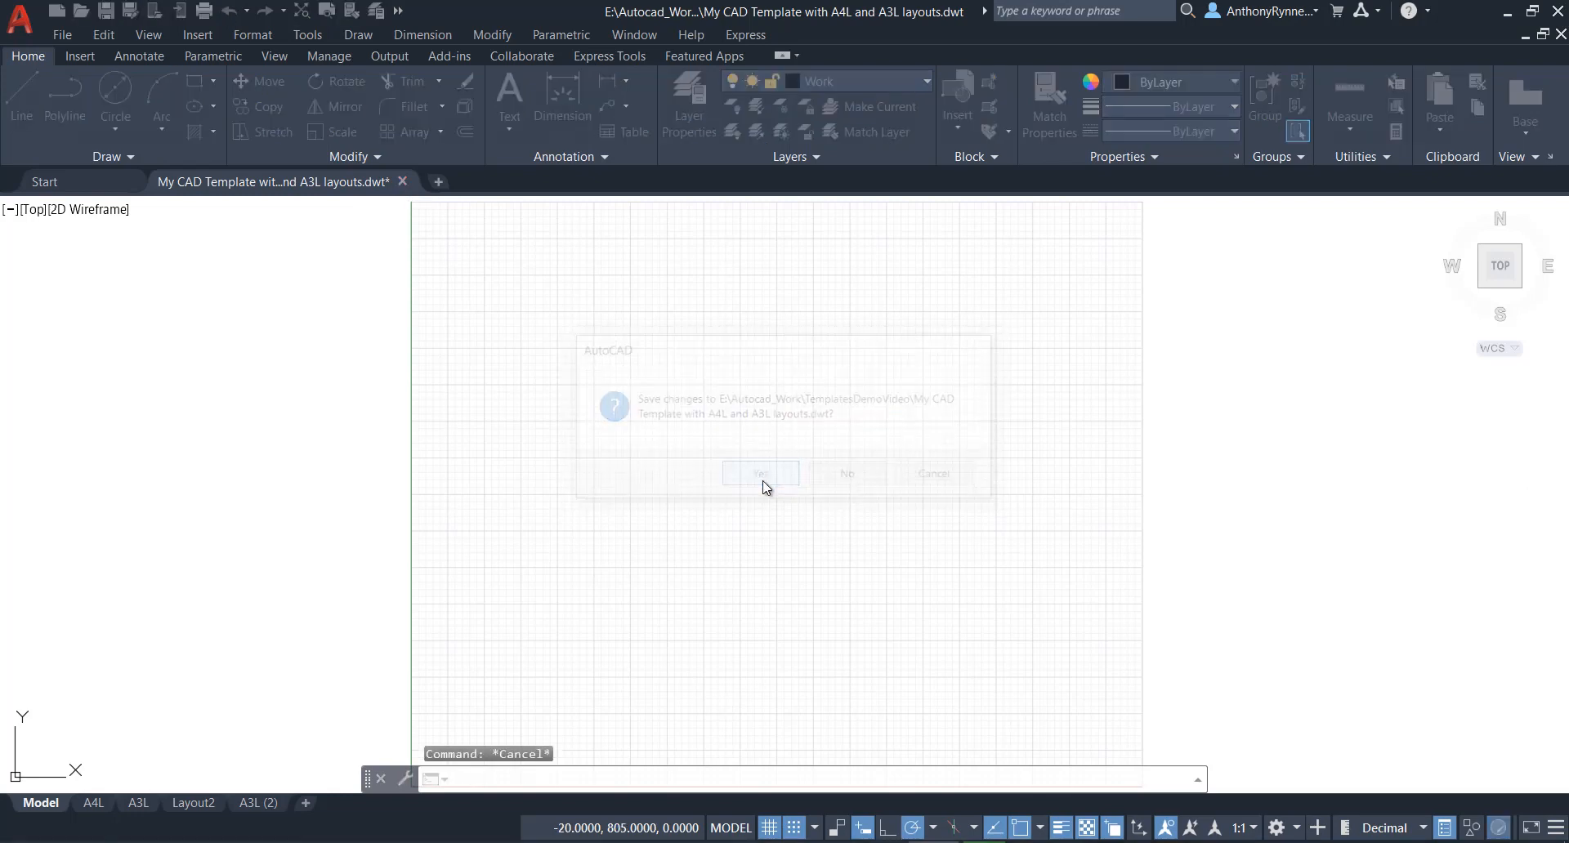